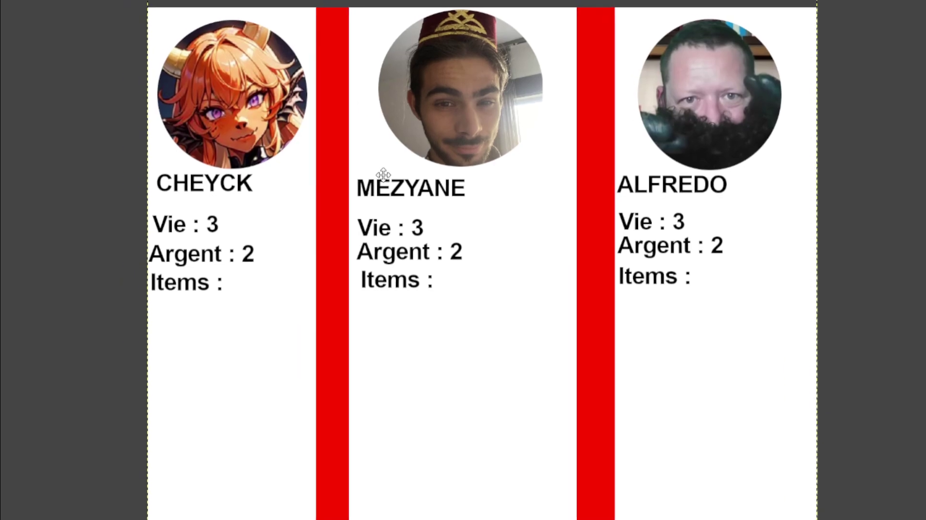
- Pan the stat sheet view toward the first player's portrait card
left_click_drag(381, 177, 563, 201)
scroll(410, 114, "up", 2)
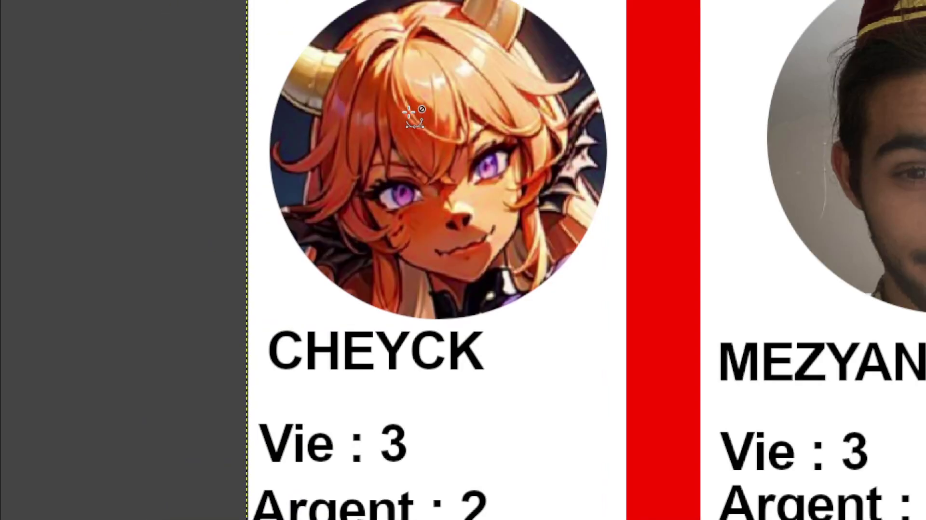
scroll(463, 192, "up", 1)
scroll(473, 212, "down", 2)
left_click_drag(489, 234, 501, 243)
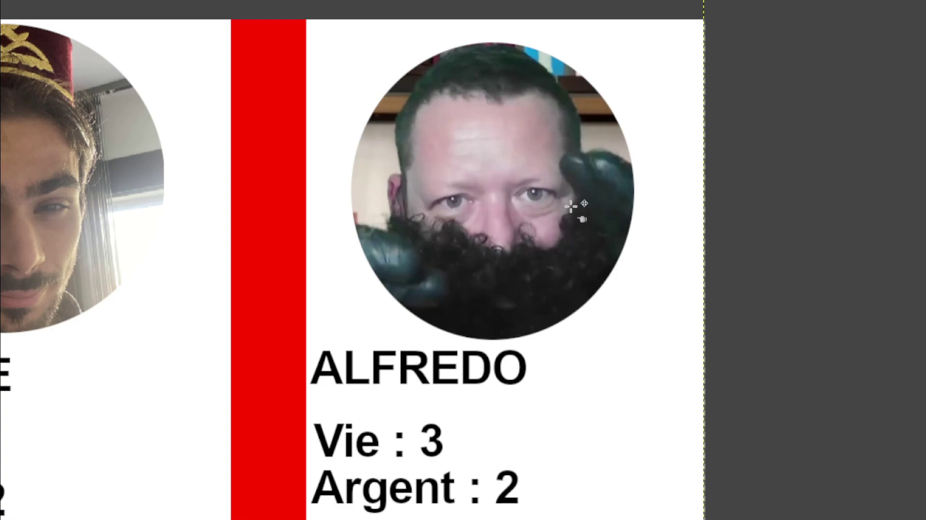
- Scroll around the board map to view the three portrait tokens on space 5
scroll(572, 208, "down", 5)
scroll(526, 164, "down", 1)
scroll(471, 189, "down", 2)
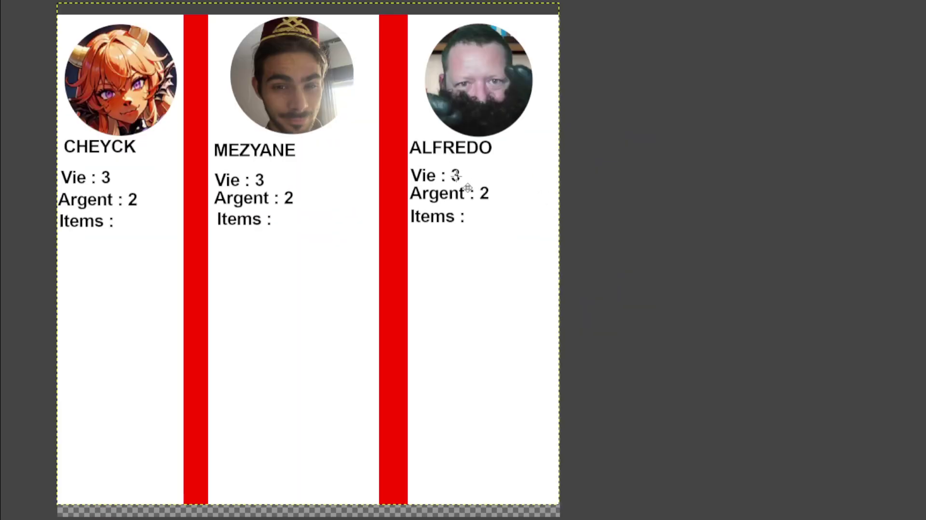
scroll(641, 180, "up", 1)
scroll(613, 155, "up", 1)
scroll(613, 156, "up", 3)
scroll(363, 207, "up", 1)
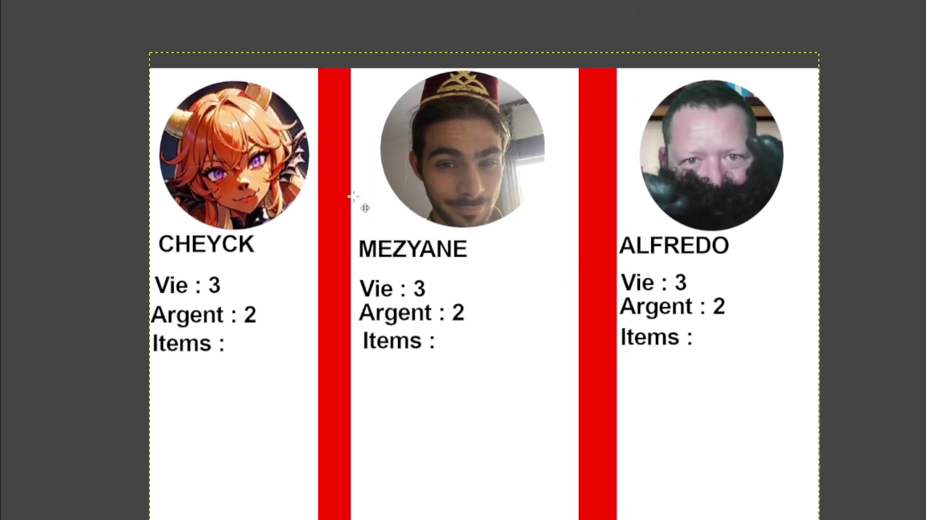
scroll(269, 280, "down", 1)
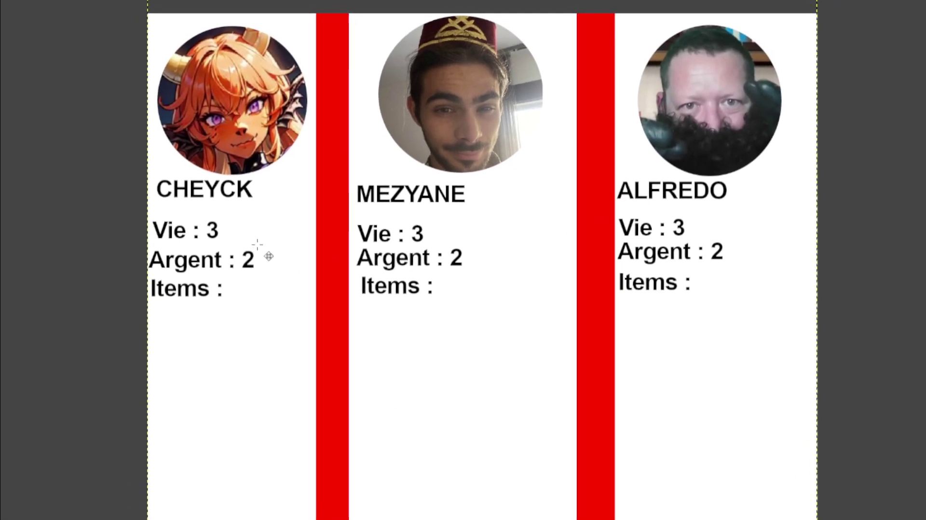
scroll(337, 211, "up", 2)
scroll(232, 213, "down", 2)
scroll(197, 180, "down", 1)
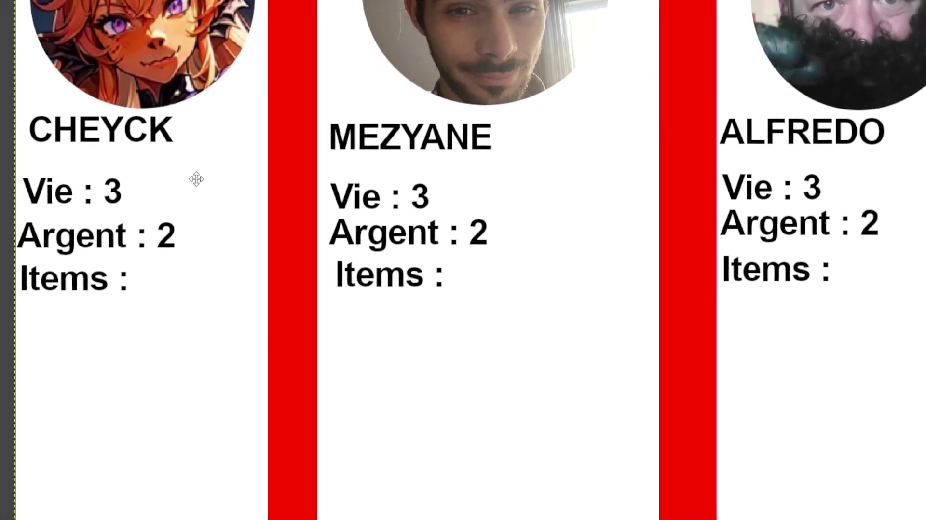
scroll(223, 260, "down", 1)
scroll(135, 268, "down", 2)
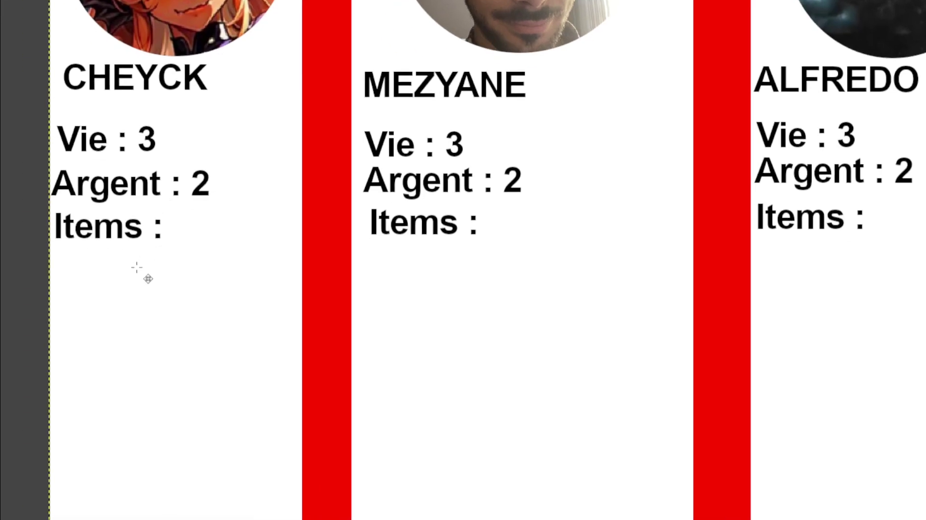
scroll(605, 343, "down", 3)
scroll(521, 208, "up", 2)
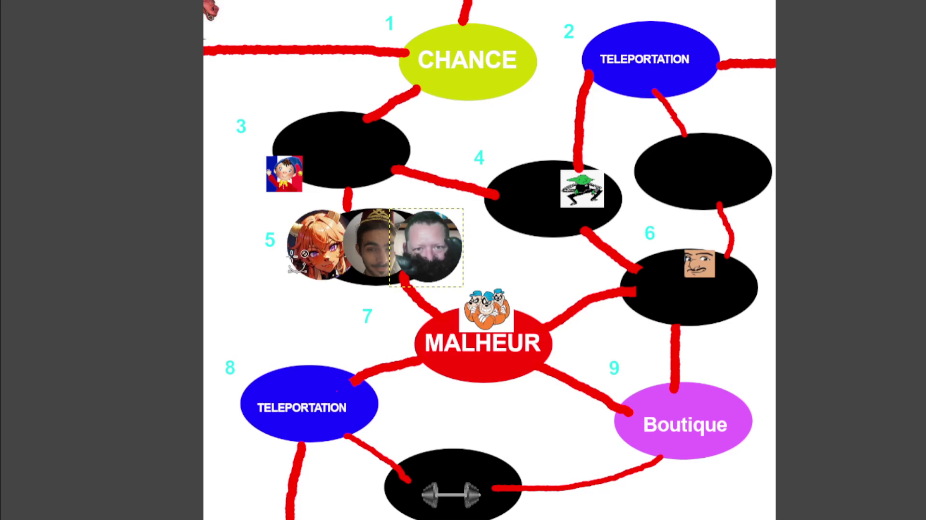
- Zoom and scroll the board to frame the anime-girl token on space 5
scroll(246, 248, "up", 3)
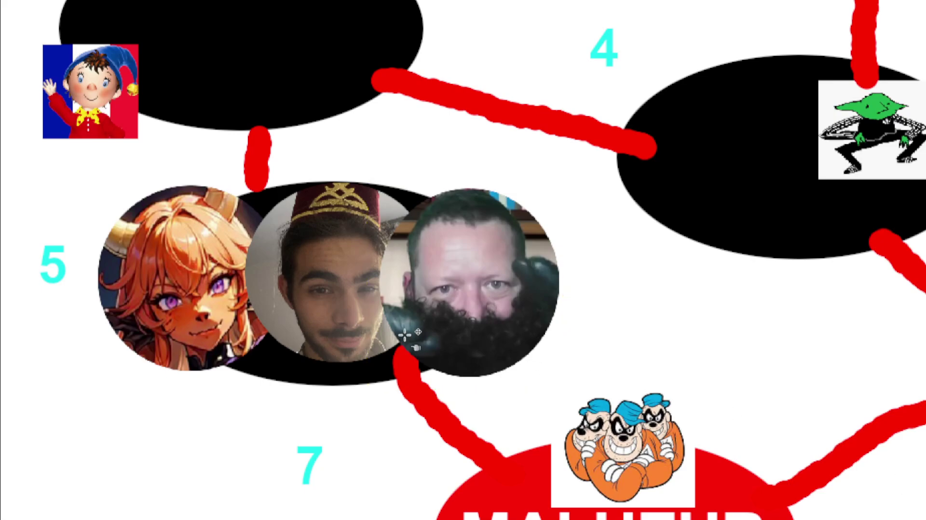
scroll(661, 390, "down", 2)
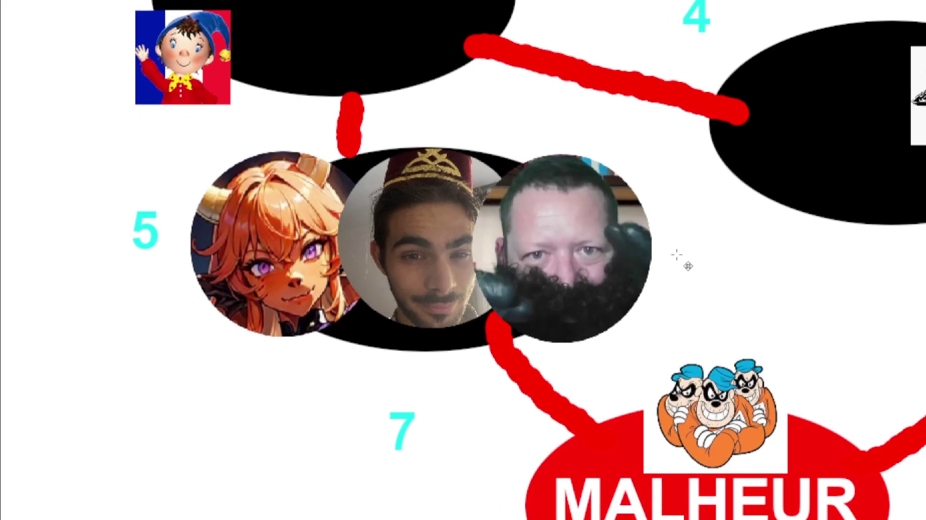
scroll(677, 255, "down", 3)
scroll(627, 241, "right", 2)
scroll(555, 237, "right", 2)
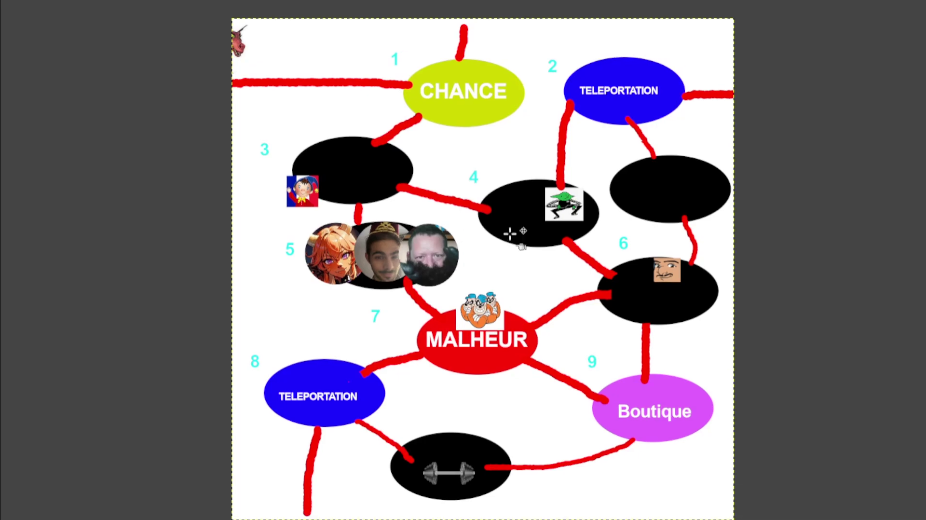
scroll(511, 226, "down", 1)
scroll(516, 212, "left", 1)
scroll(519, 197, "up", 1)
scroll(519, 195, "up", 1)
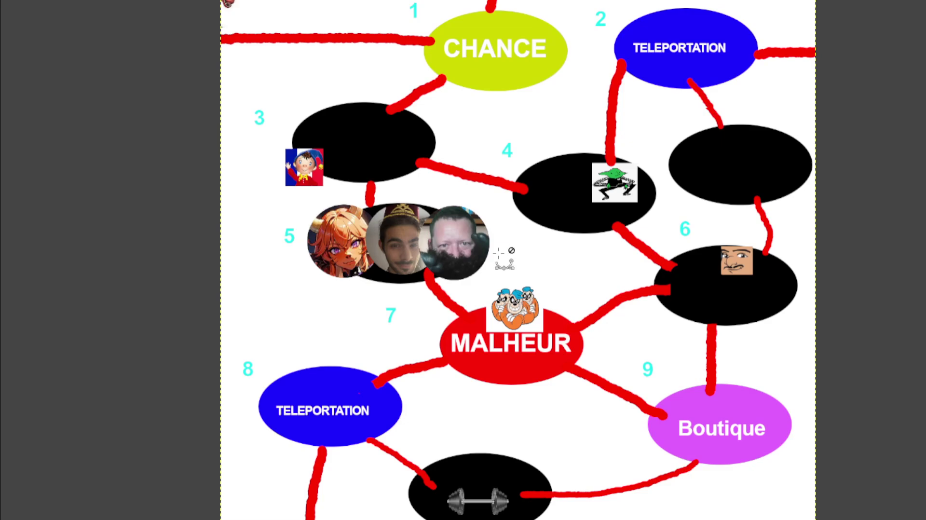
scroll(365, 239, "up", 1)
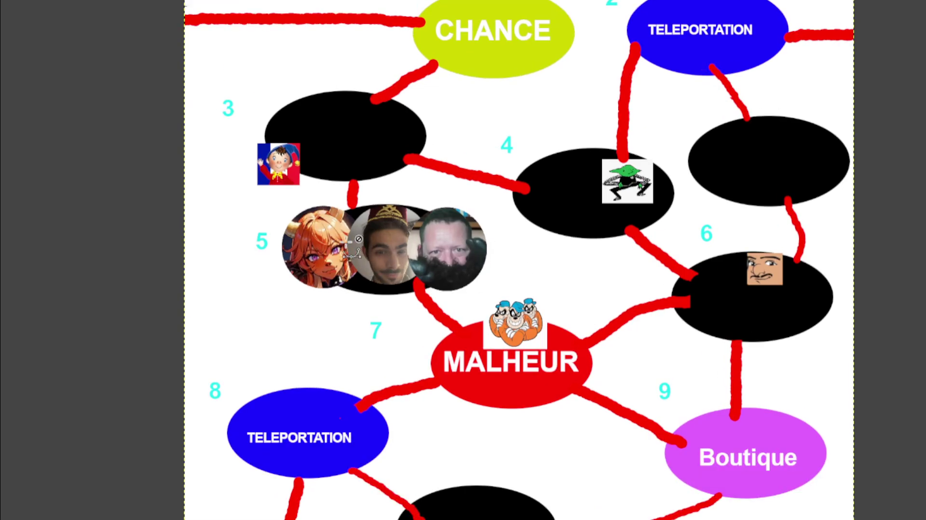
scroll(364, 238, "up", 3)
scroll(217, 314, "left", 1)
scroll(292, 310, "left", 2)
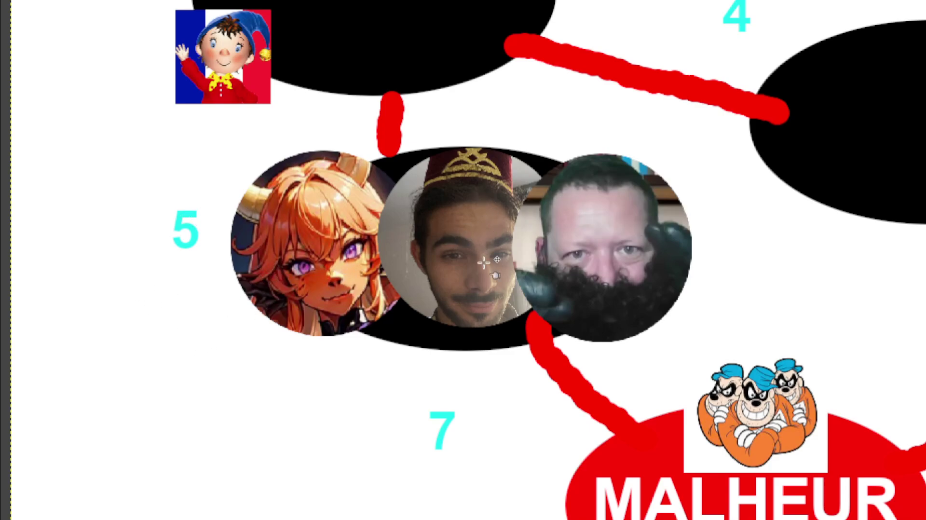
scroll(715, 253, "down", 2, "ctrl")
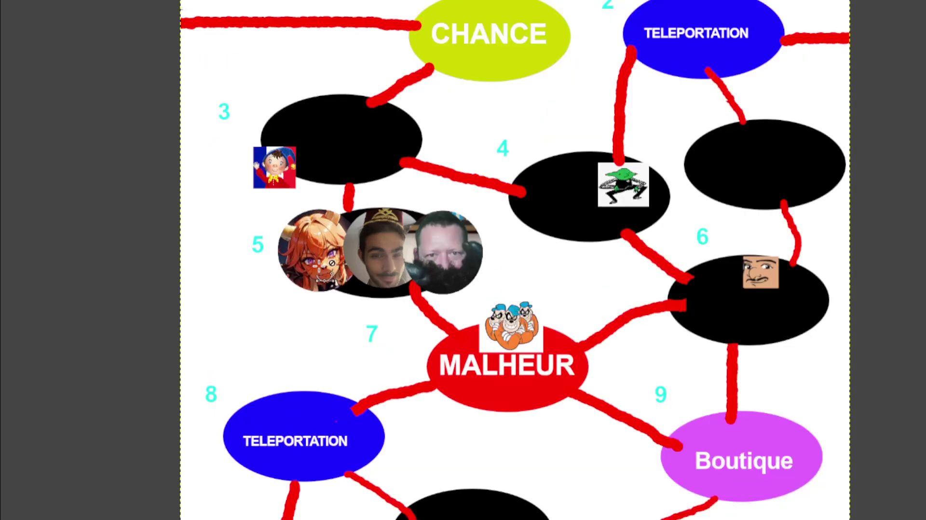
scroll(286, 288, "down", 3)
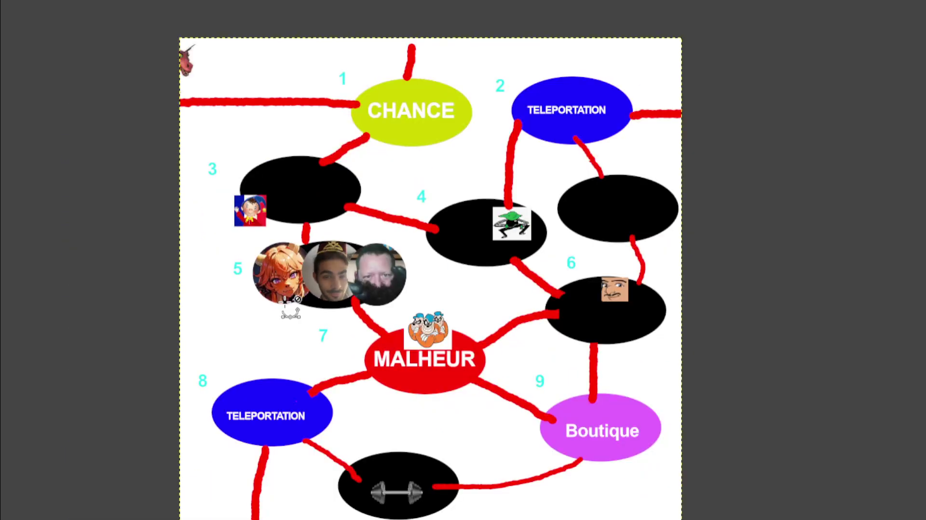
scroll(286, 288, "up", 1)
scroll(287, 289, "up", 1)
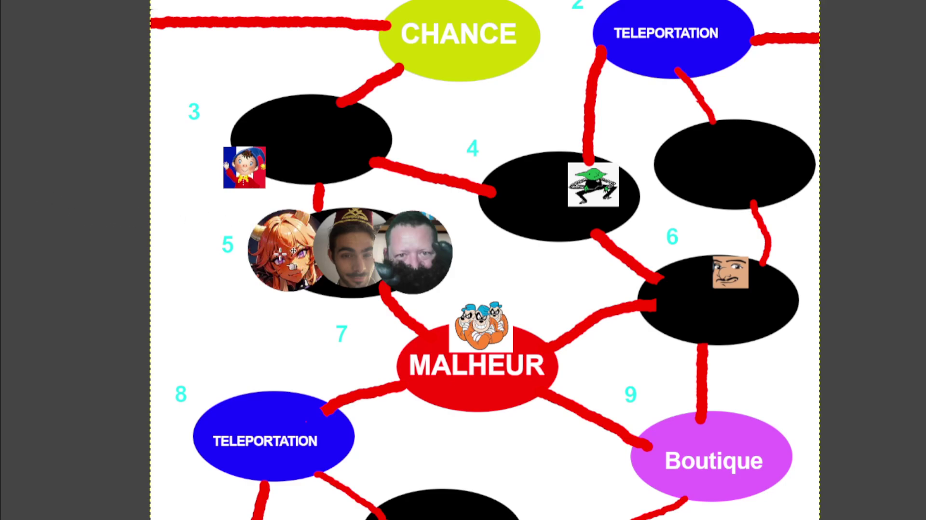
- Move the anime-girl portrait from space 5 onto space 3, then re-center the board view
mouse_move(295, 249)
left_mouse_down()
mouse_move(359, 127)
mouse_move(322, 136)
left_mouse_up()
mouse_move(295, 206)
left_mouse_down()
mouse_move(407, 214)
mouse_move(425, 252)
left_mouse_up()
scroll(379, 220, "up", 2)
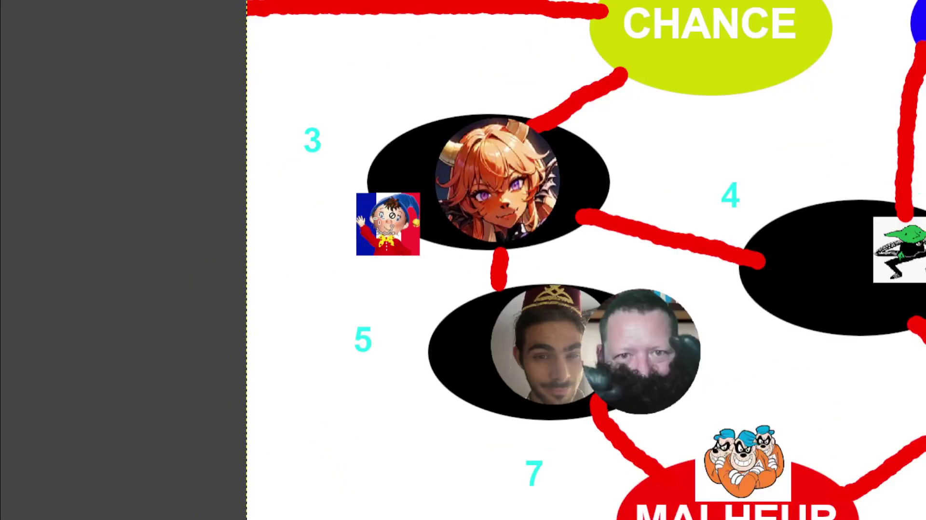
scroll(379, 220, "up", 3)
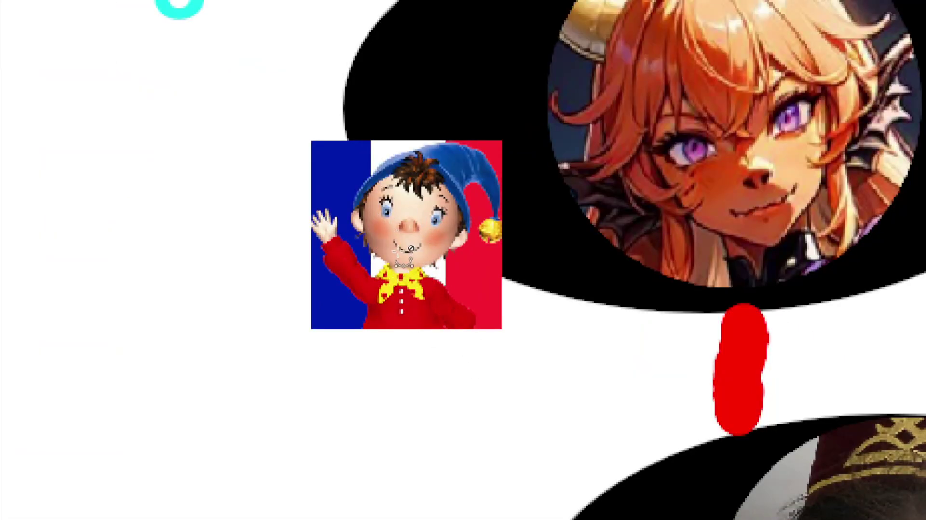
scroll(415, 245, "down", 3)
scroll(415, 245, "down", 2)
left_click_drag(593, 319, 404, 223)
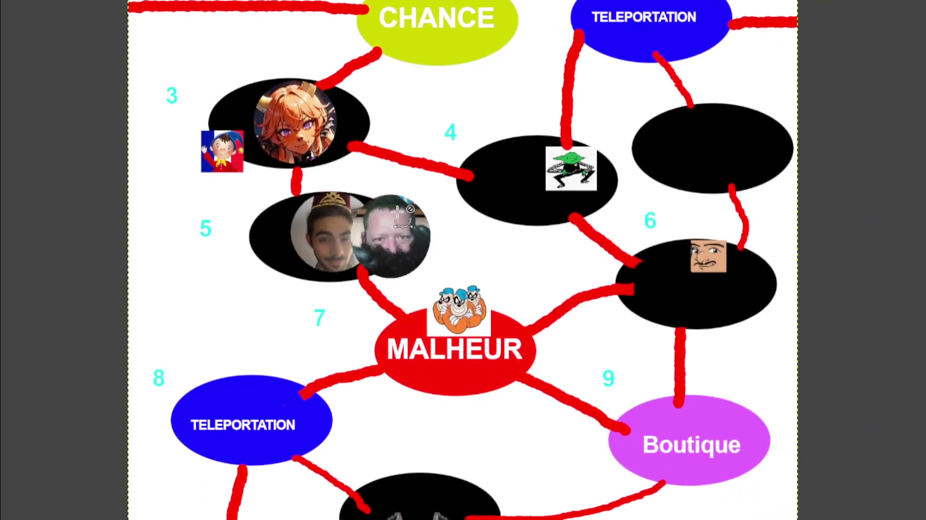
scroll(362, 149, "up", 1)
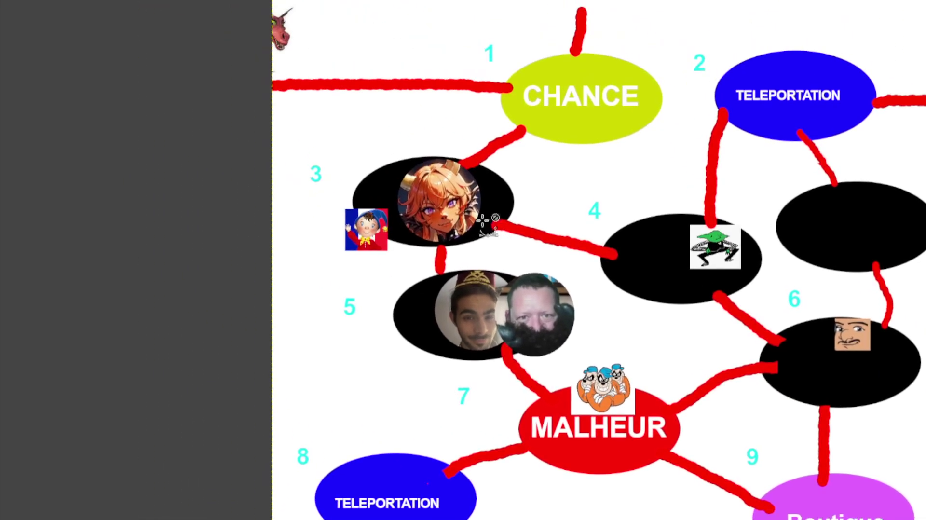
scroll(430, 203, "up", 2)
left_click_drag(431, 203, 544, 222)
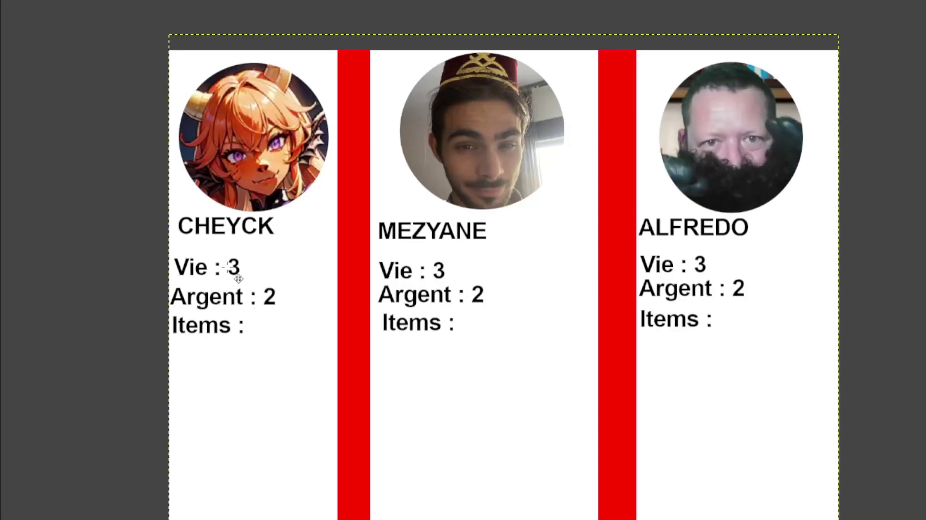
- Put the anime-girl token on CHANCE and shift the Noddy image onto space 3
key("Left")
key("Left")
key("Left")
key("Left")
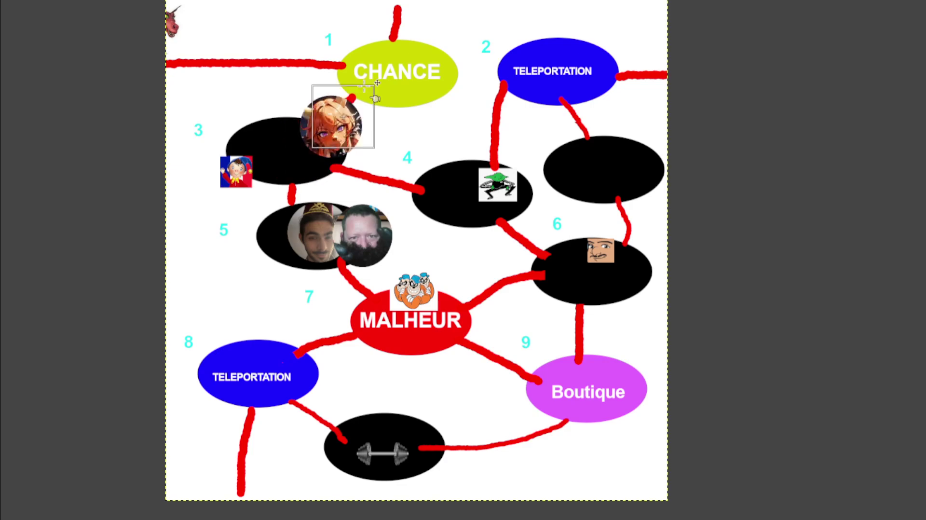
left_click_drag(296, 135, 424, 20)
mouse_move(251, 174)
left_mouse_down()
mouse_move(277, 178)
mouse_move(463, 102)
left_mouse_up()
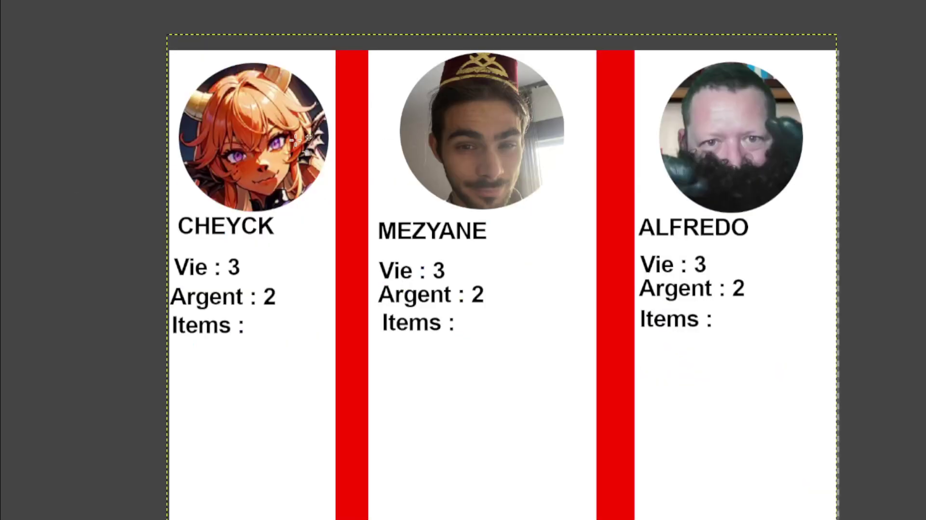
key("Page_Down")
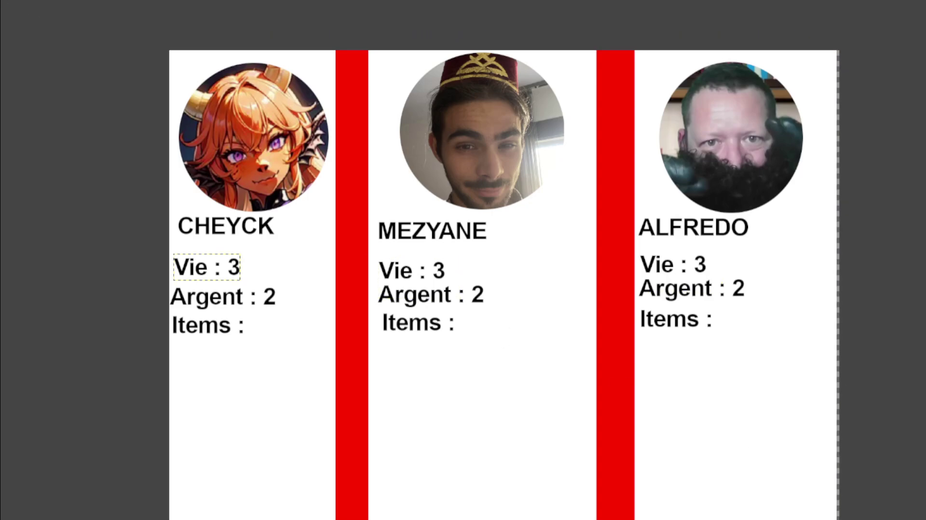
left_click(241, 281)
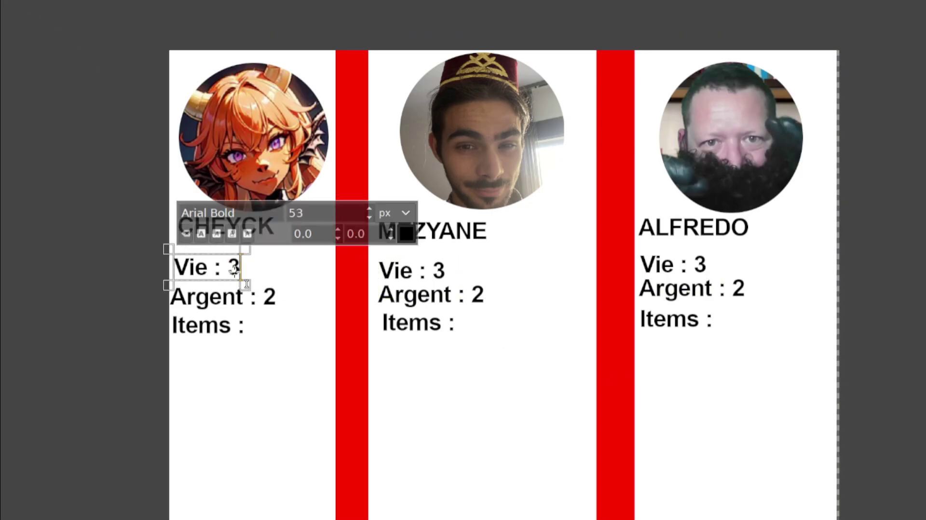
left_click(244, 297)
left_click(291, 309)
type("1")
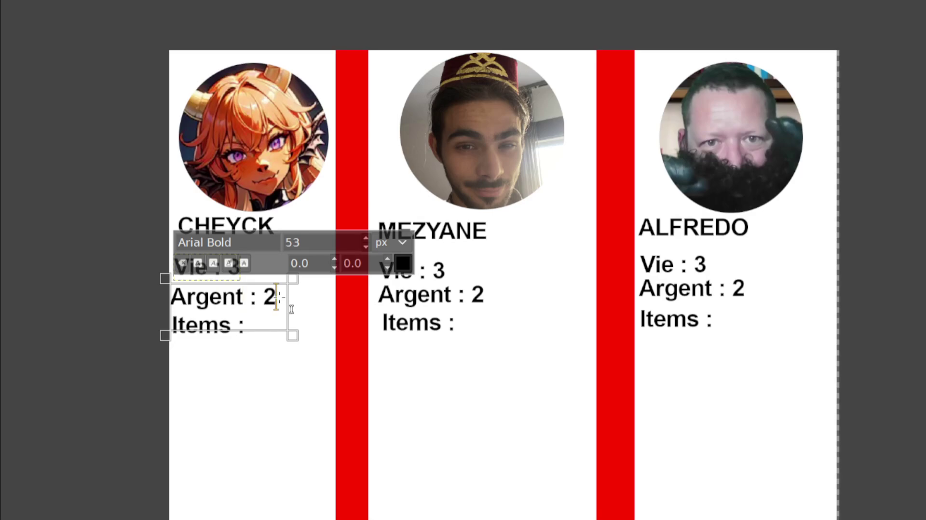
left_click(315, 380)
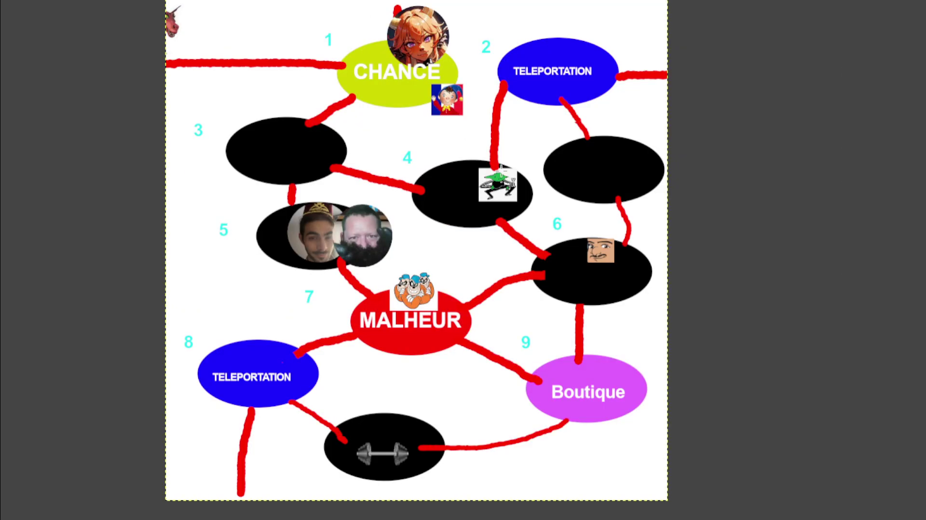
scroll(399, 49, "up", 2)
scroll(400, 145, "up", 1)
scroll(402, 164, "down", 1)
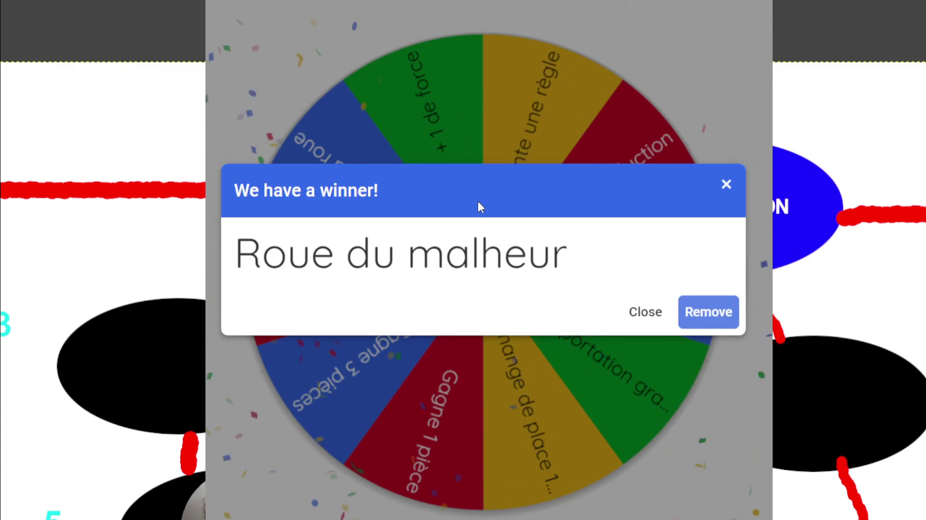
- Spin the 'Roue du malheur' wheel, landing on losing half a life, and dismiss the results
left_click(727, 184)
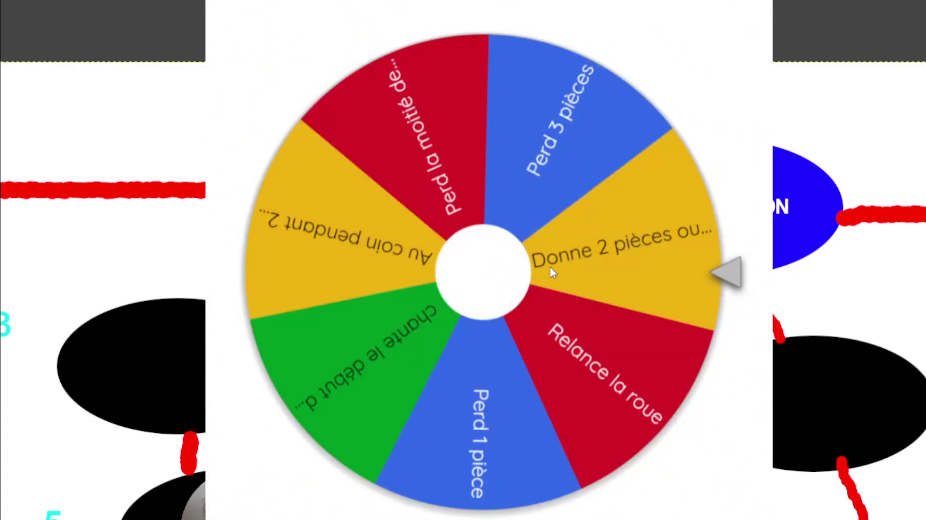
left_click(554, 255)
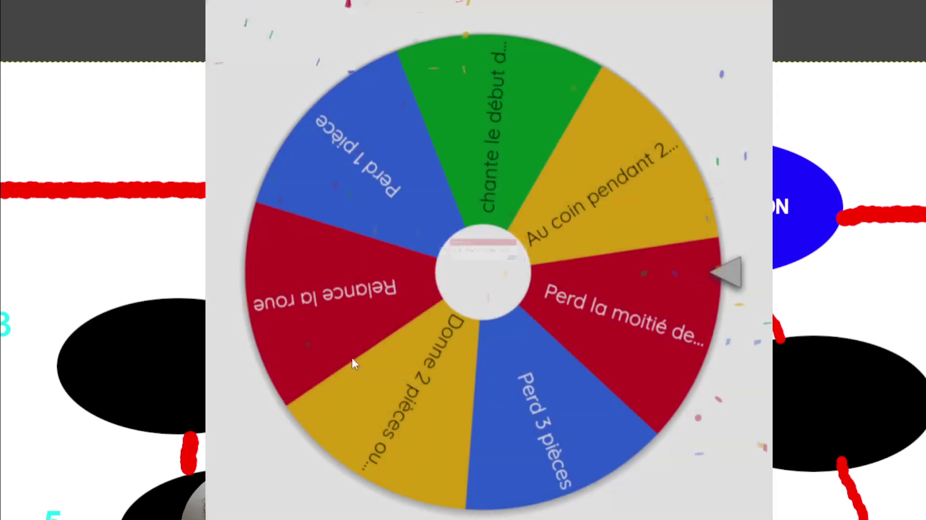
left_click(727, 185)
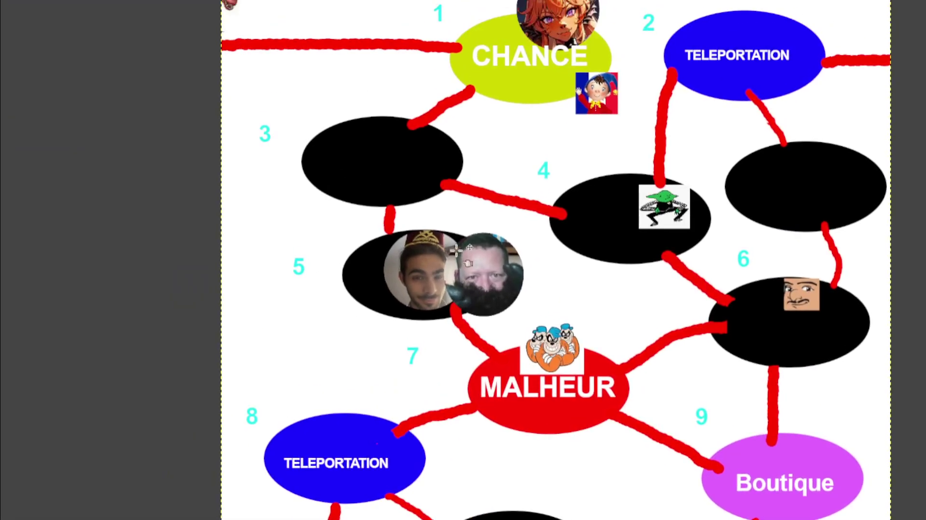
- Drag the young man's face token to space 3 and the bearded face token onto MALHEUR
left_click_drag(425, 276, 381, 165)
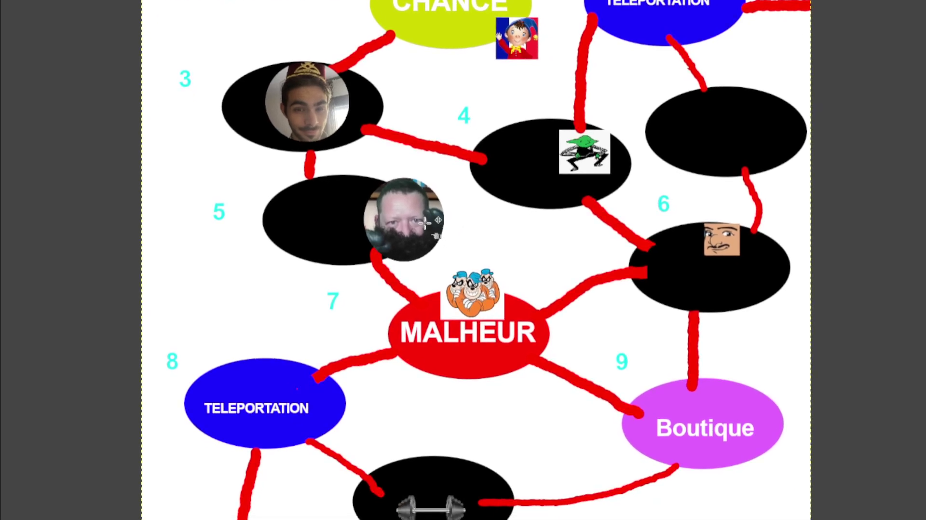
mouse_move(427, 221)
left_mouse_down()
mouse_move(454, 337)
mouse_move(499, 378)
left_mouse_up()
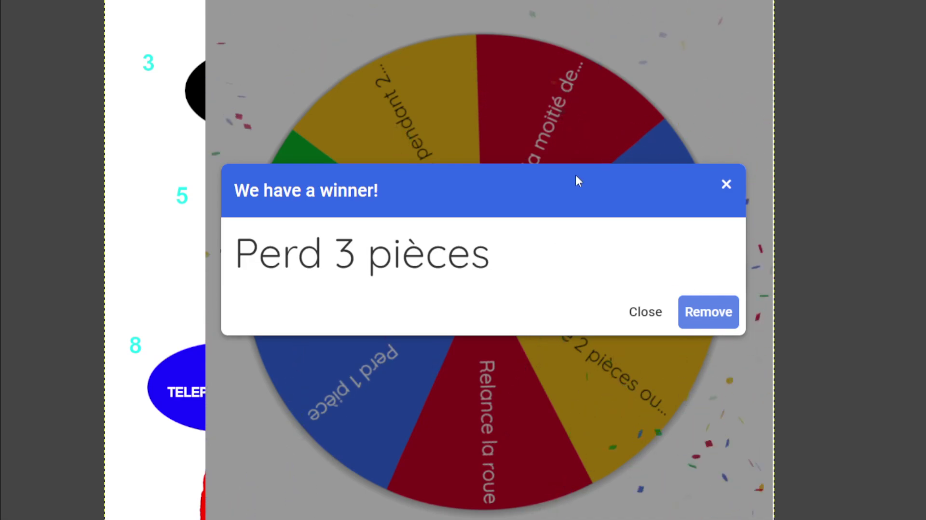
- Close the 'Perd 3 pièces' winner popup
left_click(761, 211)
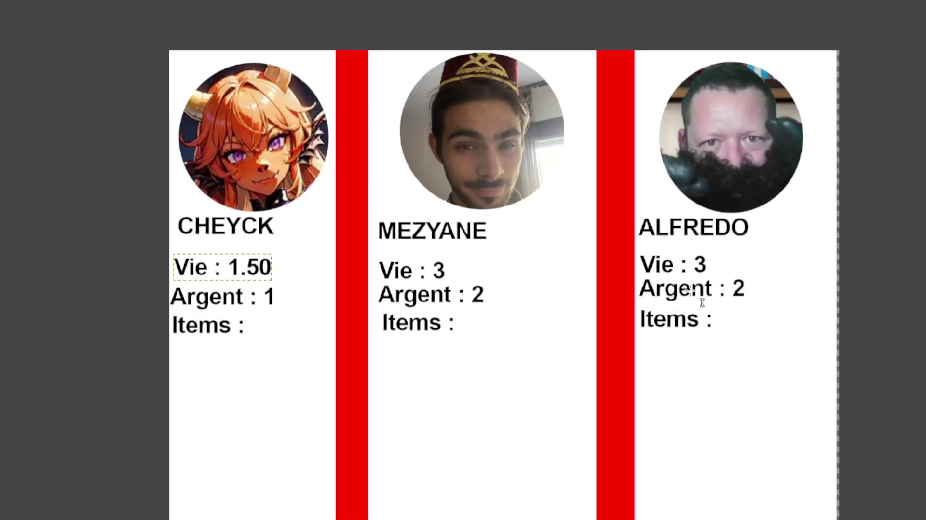
- Replace the 2 in ALFREDO's Argent line with a minus sign
left_click(691, 288)
left_click(755, 298)
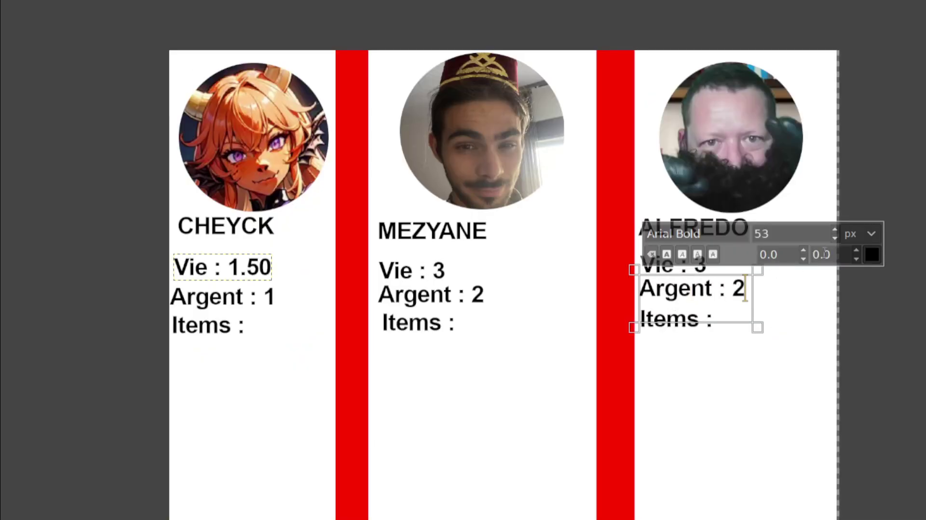
key("BackSpace")
type("6")
key("BackSpace")
type("-")
type("&")
- Remove stray characters, widen the text box, and complete the value as '- 1'
key("BackSpace")
type("&")
key("BackSpace")
left_click_drag(758, 297, 785, 296)
type("&")
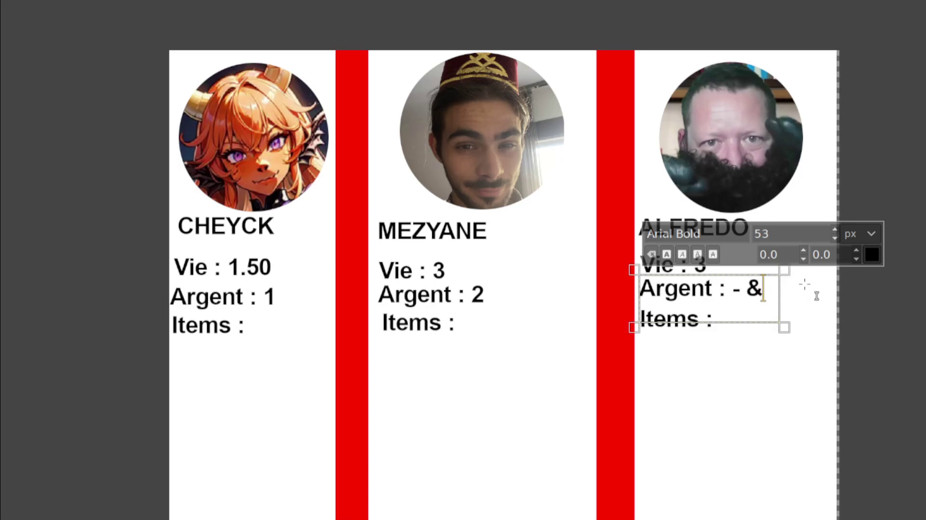
key("BackSpace")
type("1")
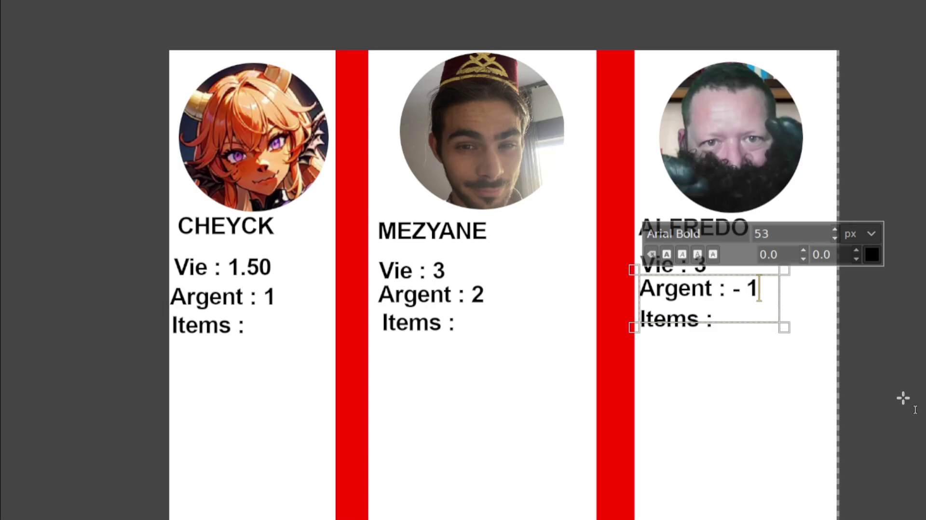
left_click(902, 397)
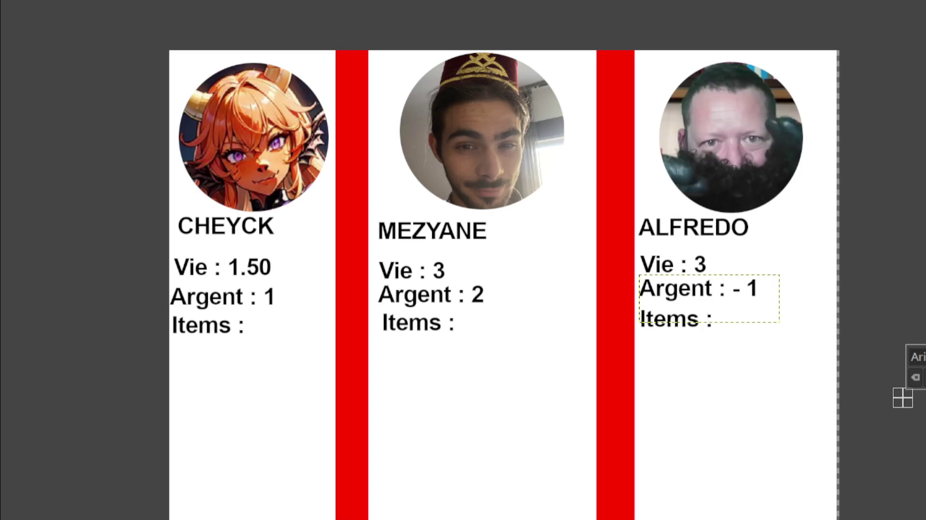
key("Page_Down")
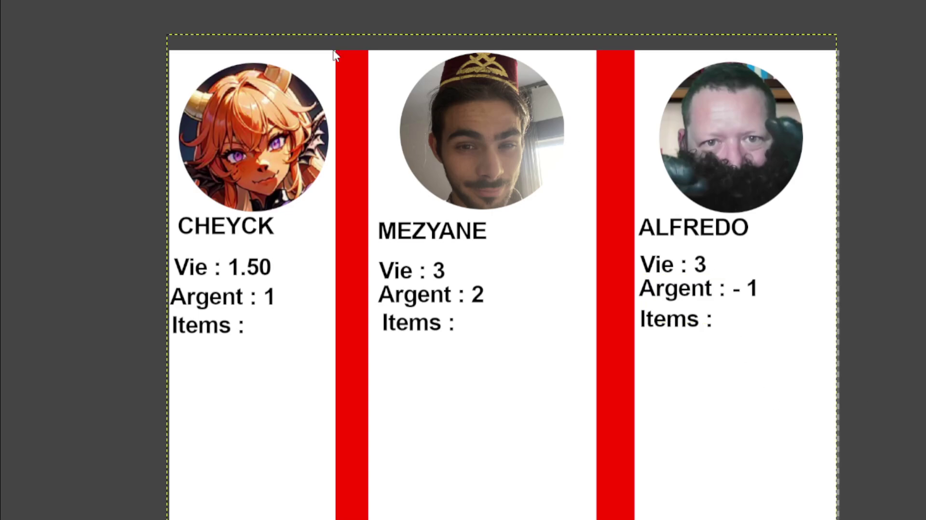
- Place the Beagle Boys token below-left of MALHEUR and nudge the bearded token right
scroll(492, 380, "down", 1)
scroll(492, 380, "down", 1)
scroll(483, 262, "up", 2)
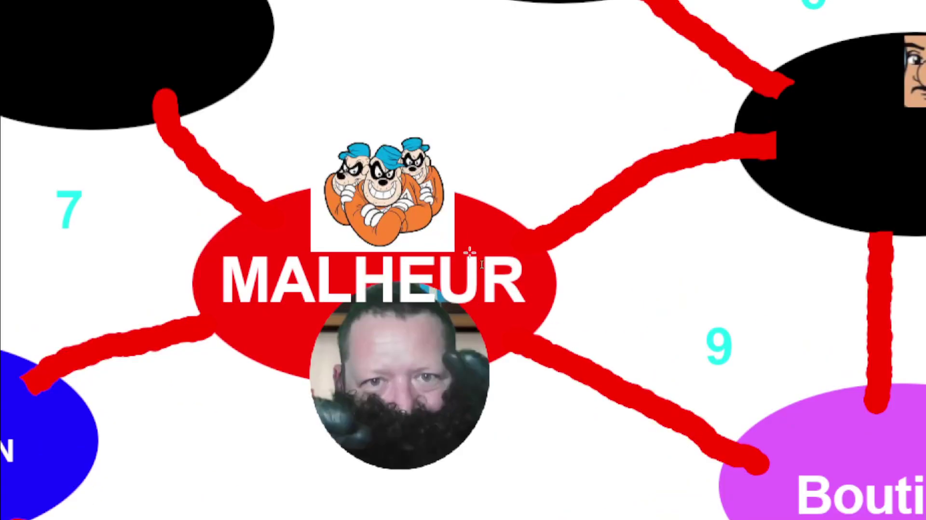
scroll(517, 145, "down", 1)
scroll(516, 144, "left", 1)
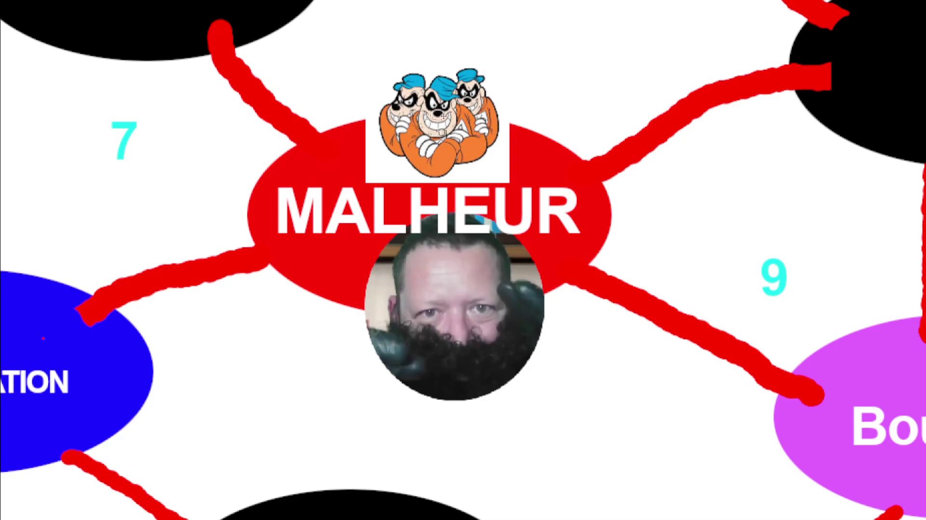
mouse_move(439, 125)
left_mouse_down()
mouse_move(321, 328)
mouse_move(305, 313)
left_mouse_up()
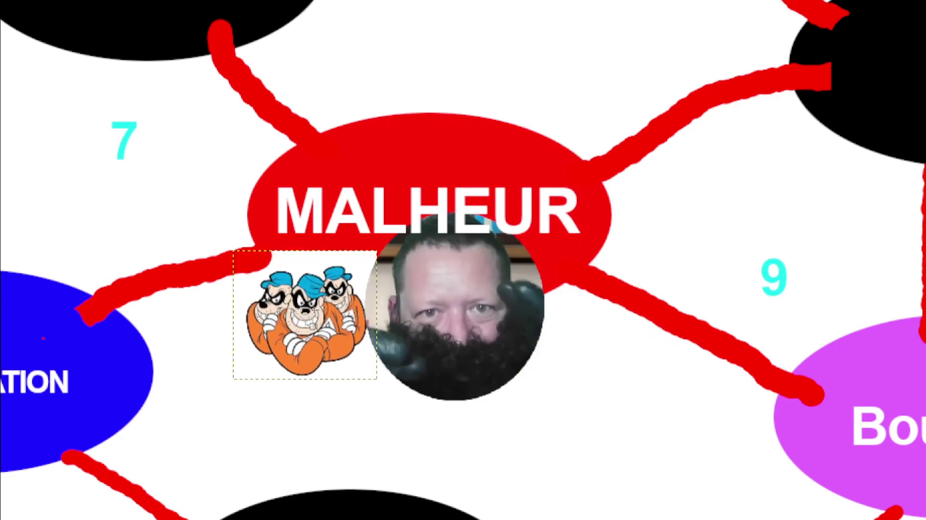
left_click_drag(458, 313, 498, 316)
left_click_drag(318, 318, 364, 323)
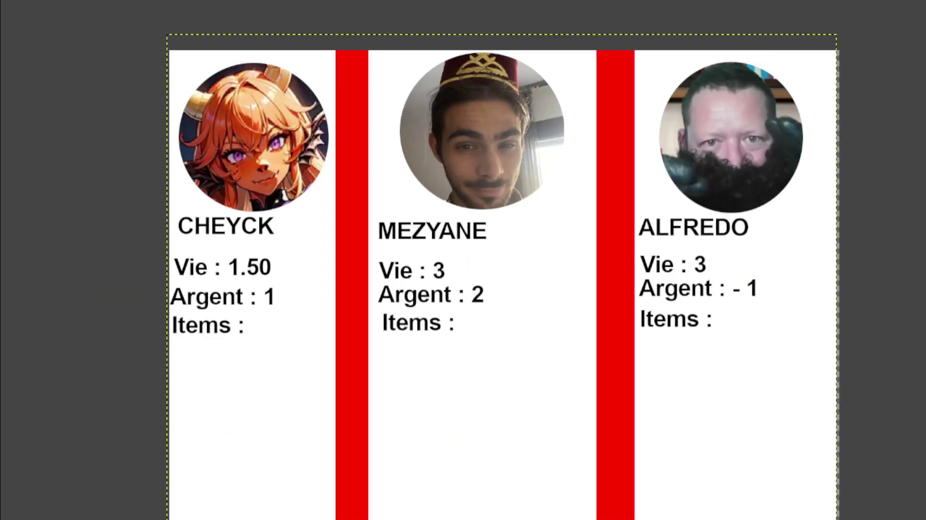
- Create a text box reading 'DETTE RAPETOU' below ALFREDO's Items, widened to fit
left_click(651, 348)
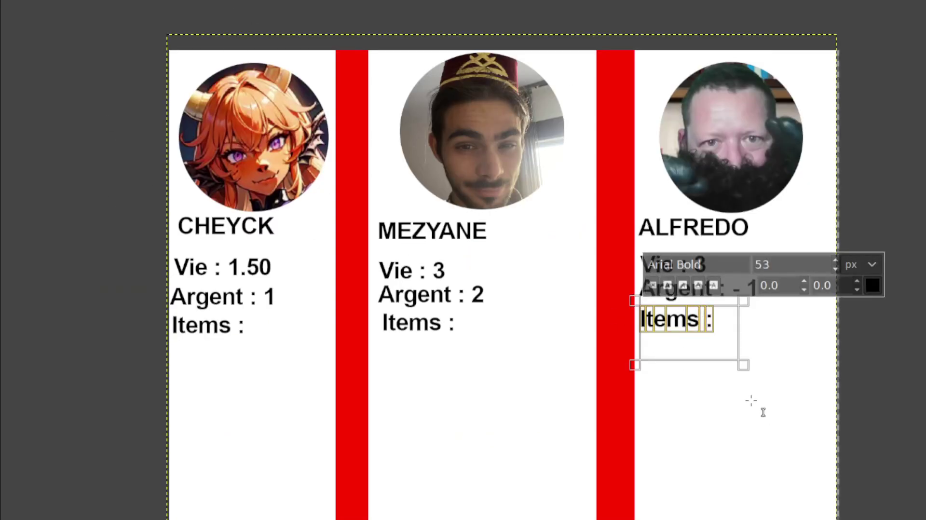
left_click_drag(649, 366, 767, 443)
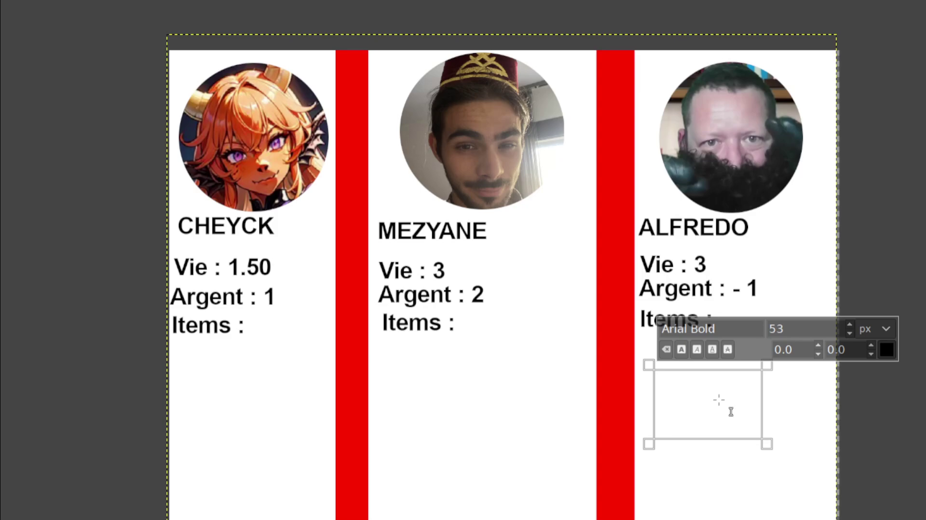
type("DETTE RA")
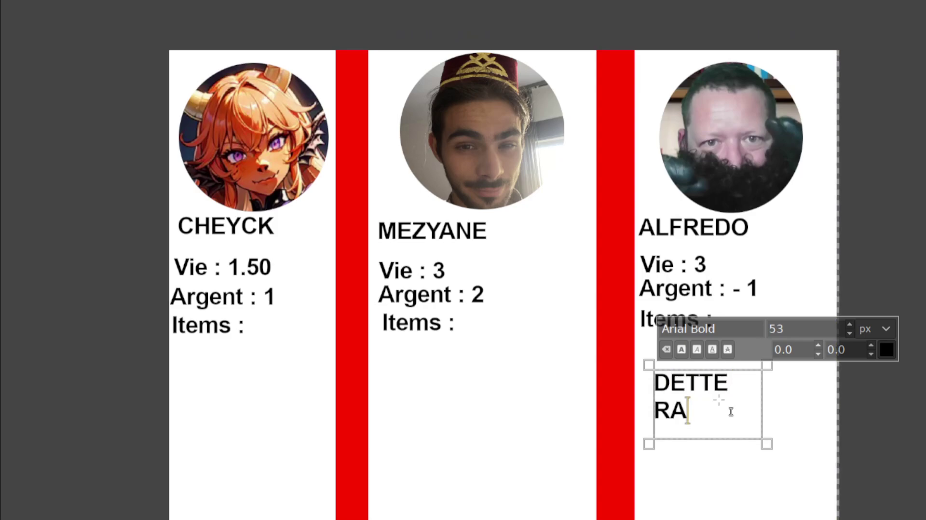
type("PETOU")
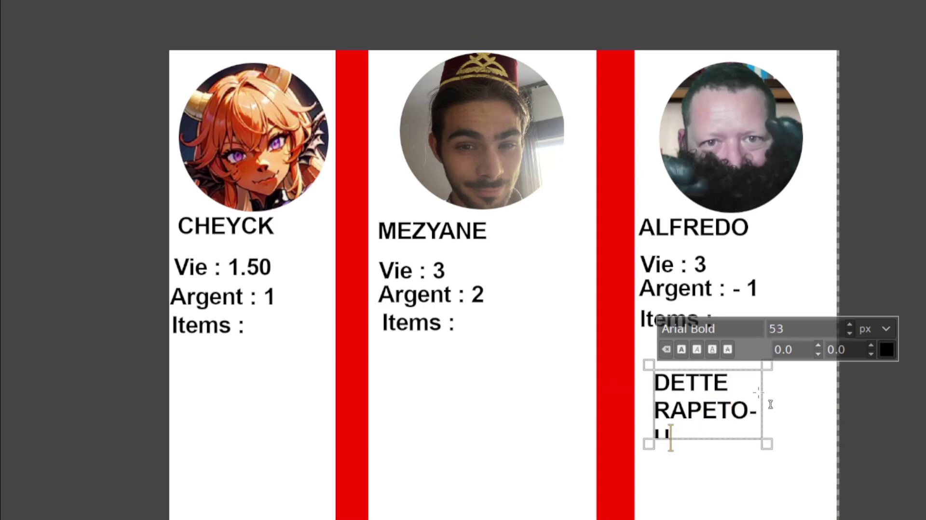
left_click_drag(772, 405, 819, 408)
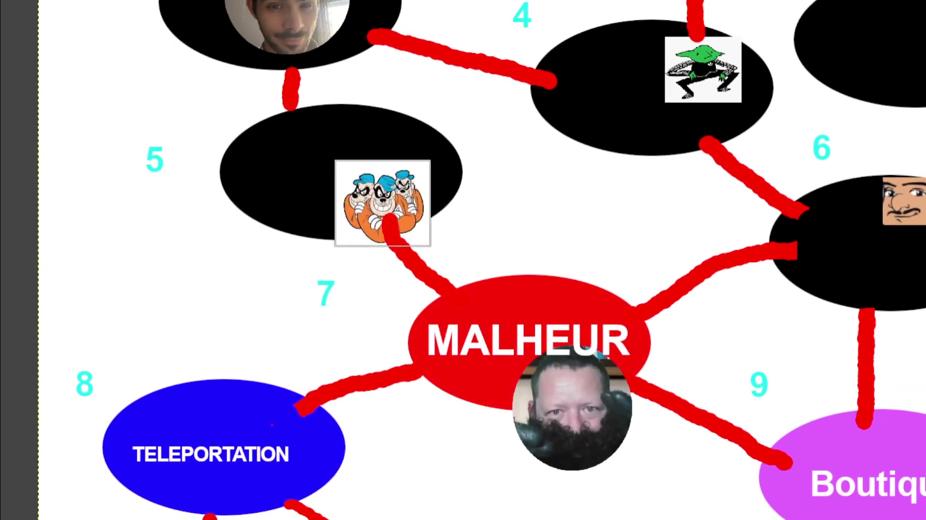
- Drag the Beagle Boys token onto space 5, then up beside the young man on space 3
left_click_drag(497, 355, 369, 149)
left_click_drag(471, 353, 499, 174)
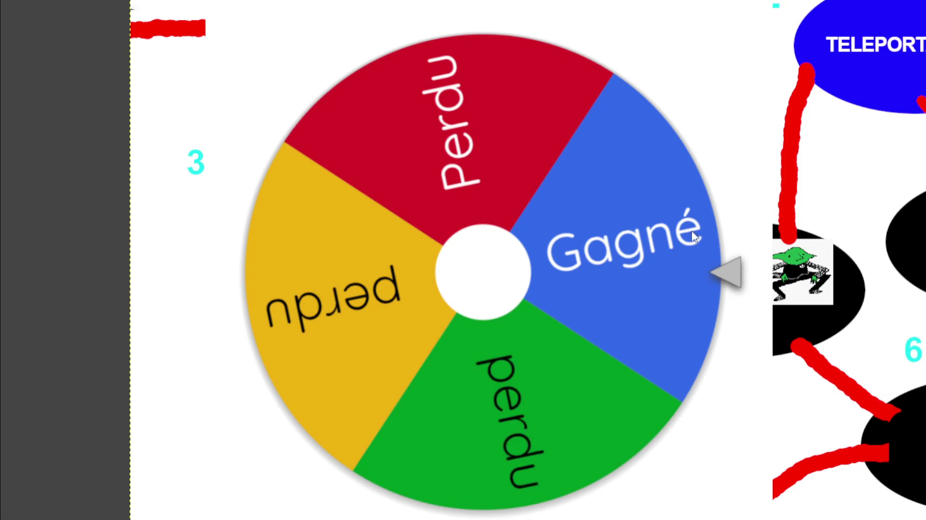
- Spin the Gagné/Perdu wheel (one Gagné, three perdu slices), which lands on Perdu
left_click(542, 189)
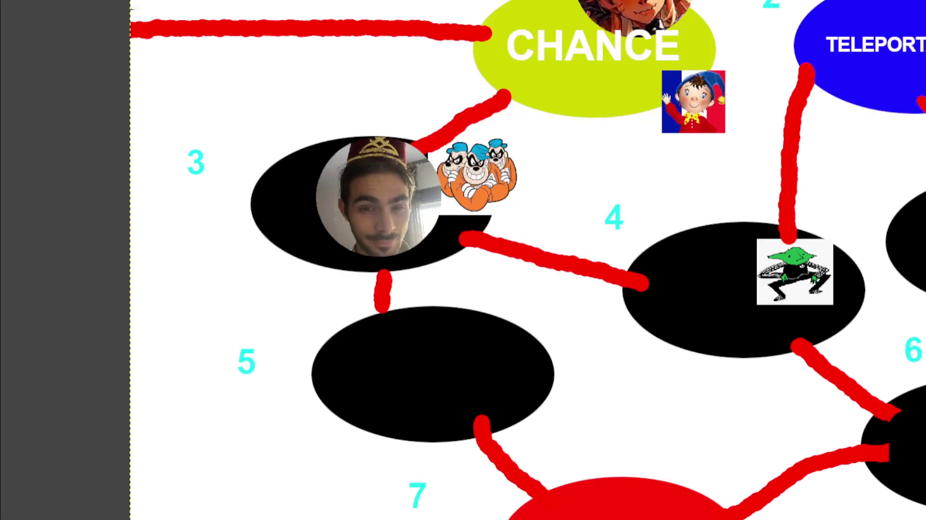
- On the player stat sheets, lower MEZYANE's life from 3 to 2 and money from 2 to 0
left_click(238, 2)
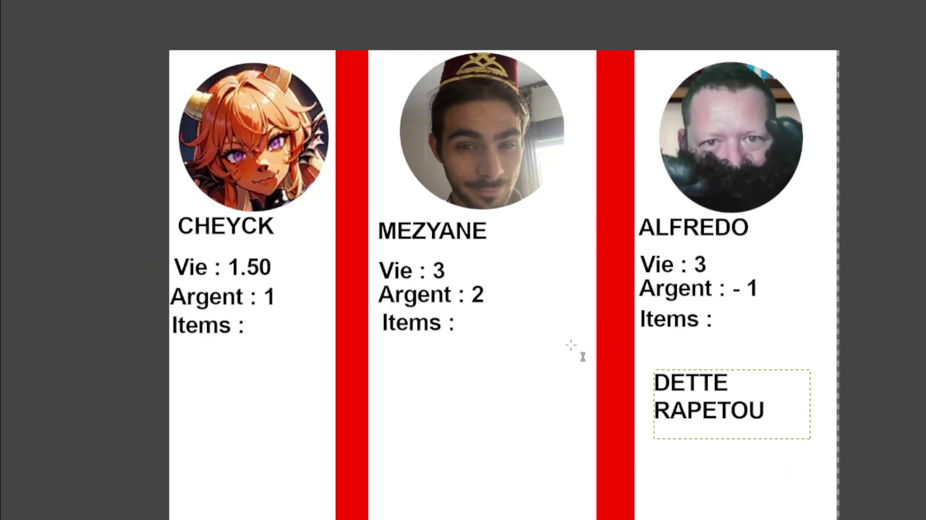
left_click(451, 276)
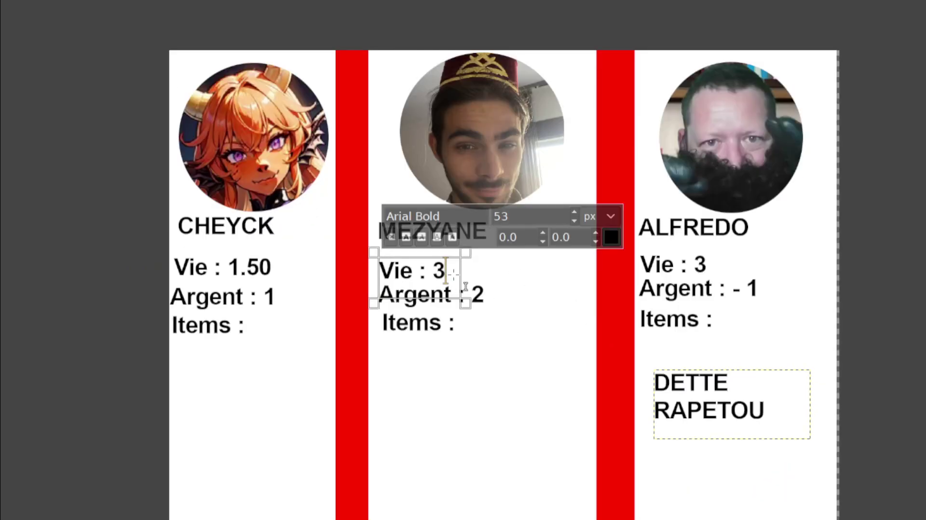
key("BackSpace")
type("2")
left_click(496, 304)
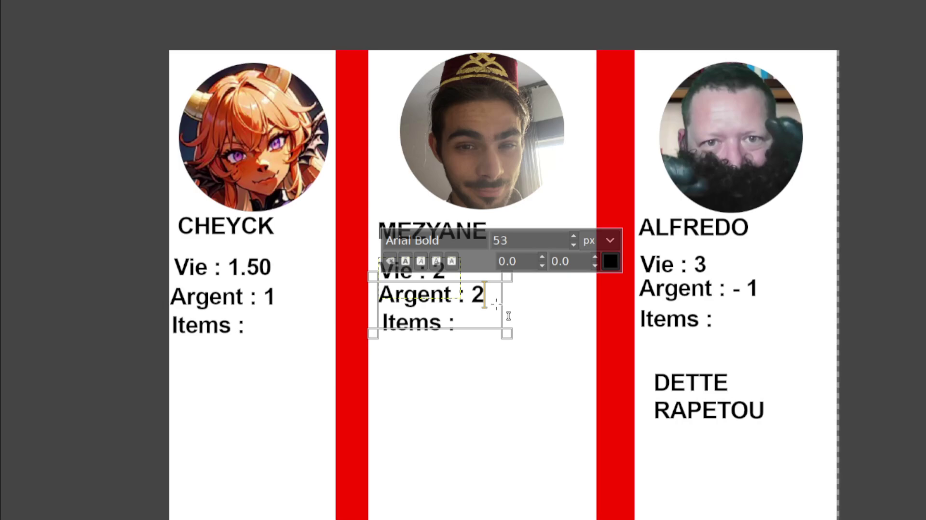
key("BackSpace")
type("0")
- Replace ALFREDO's negative money value with 1 and commit the text edit
left_click(785, 302)
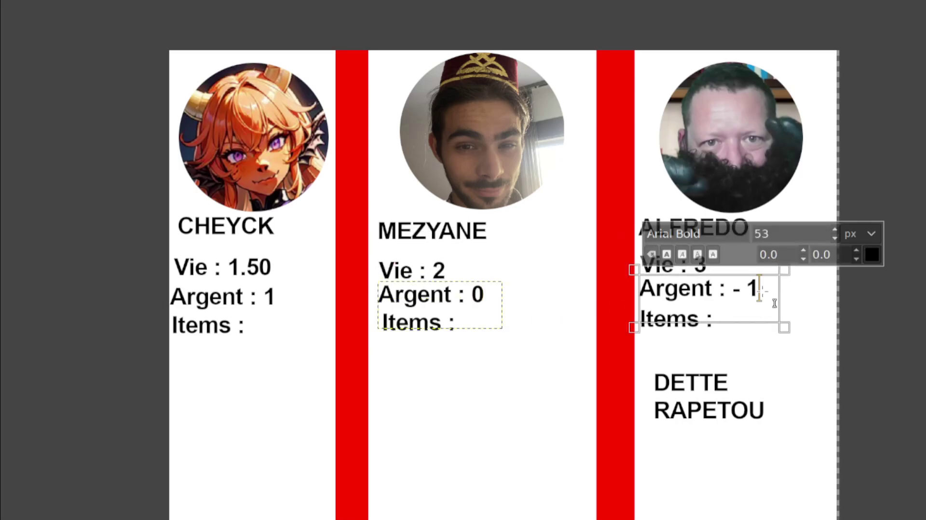
key("BackSpace")
key("BackSpace")
key("BackSpace")
type("1")
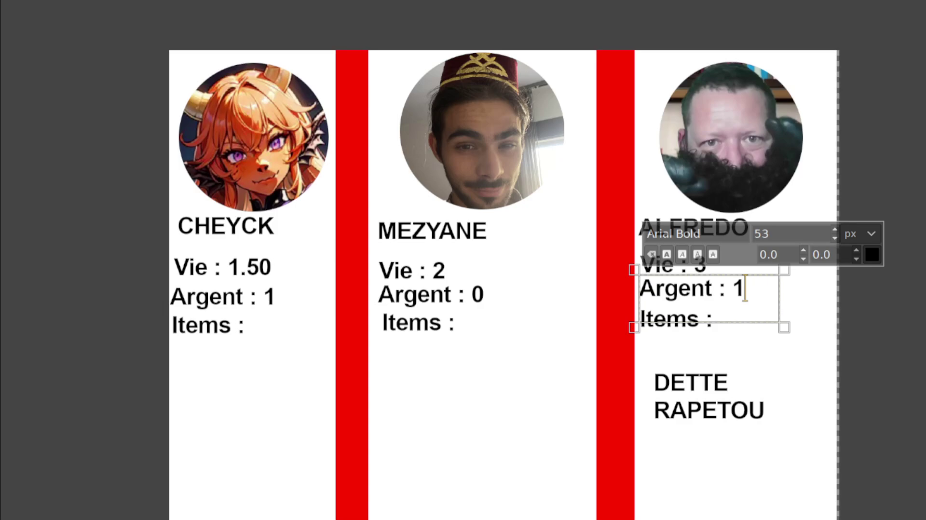
key("Escape")
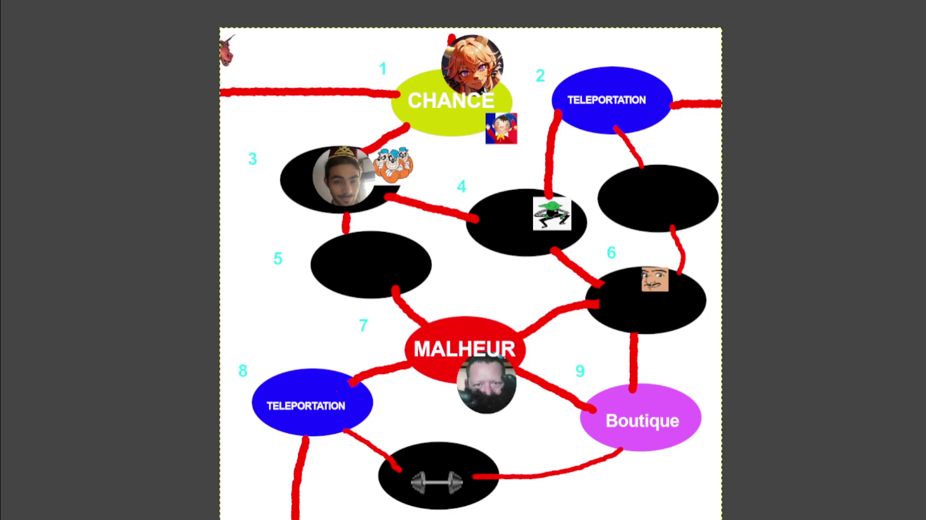
- Drag CHEYCK's anime-girl token from CHANCE onto TELEPORTATION 8, then onto the Boutique space
mouse_move(472, 65)
left_mouse_down()
mouse_move(313, 393)
mouse_move(305, 377)
left_mouse_up()
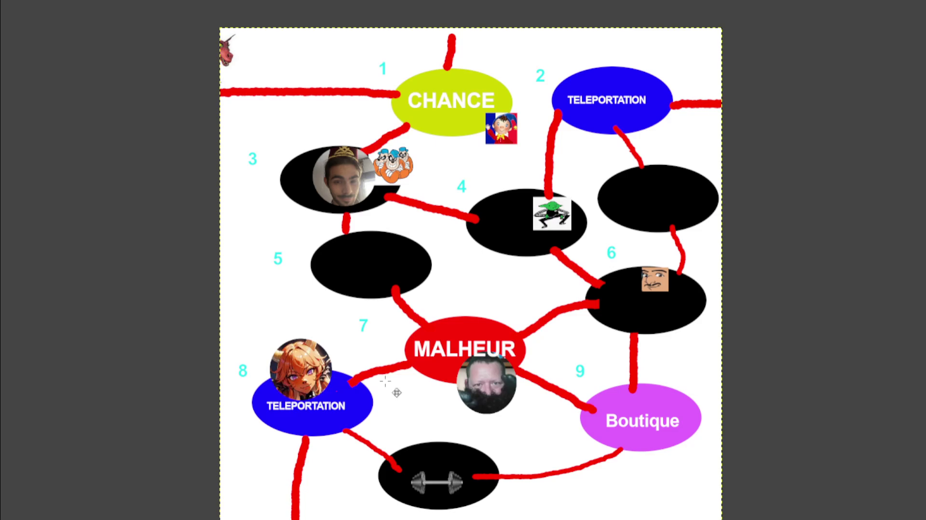
left_click_drag(314, 393, 681, 403)
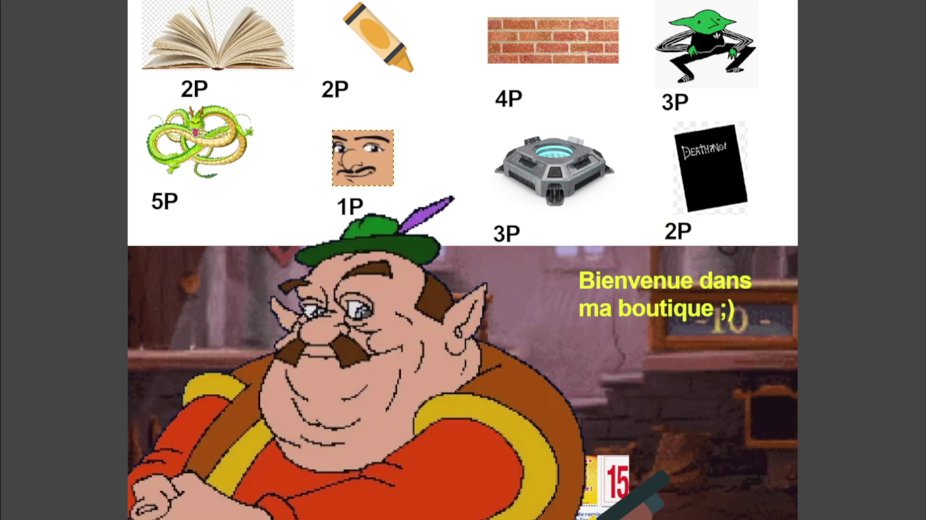
- Paste the 1P face under CHEYCK's Items as its own layer, then check the Boutique area on the map
key("ctrl+v")
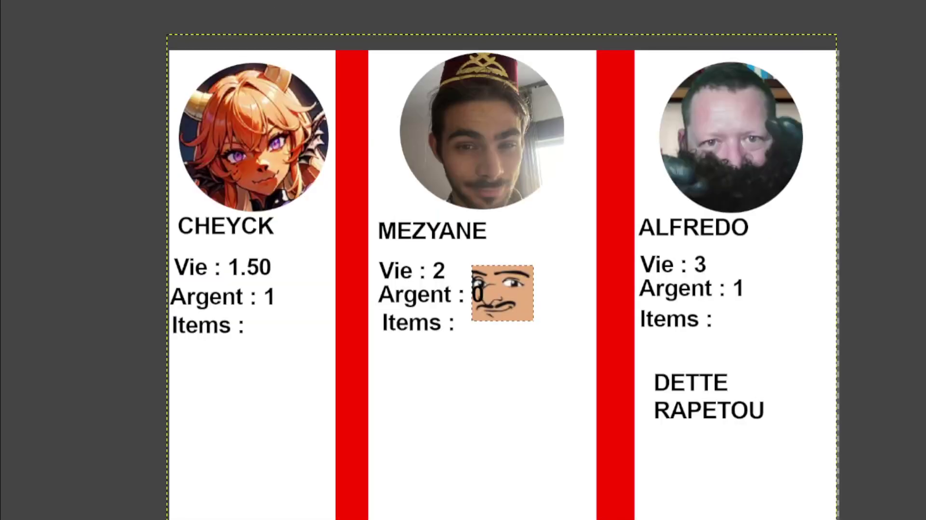
mouse_move(501, 293)
left_mouse_down()
mouse_move(204, 394)
mouse_move(218, 404)
left_mouse_up()
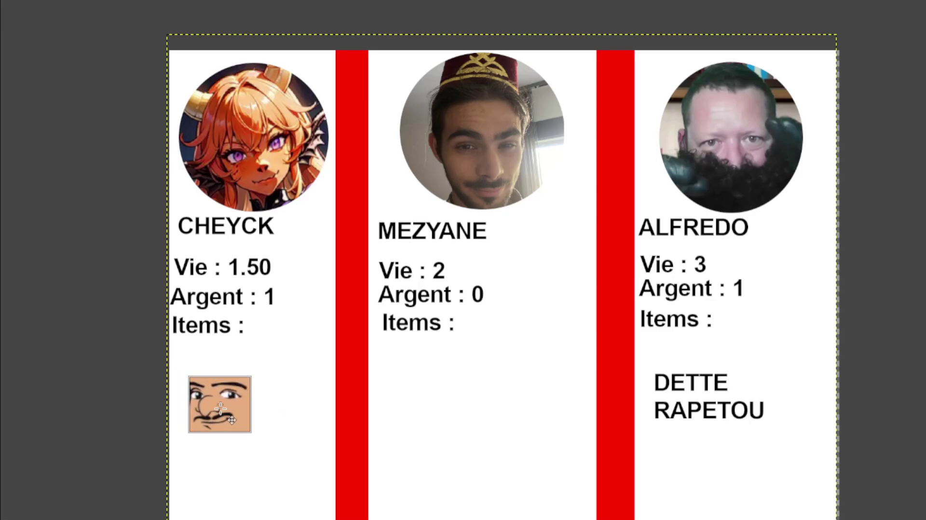
key("shift+ctrl+n")
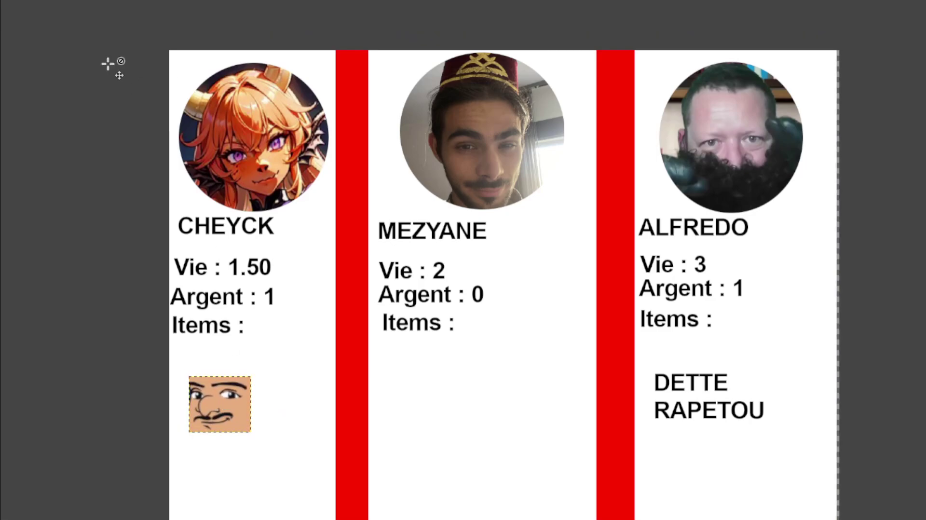
key("alt+1")
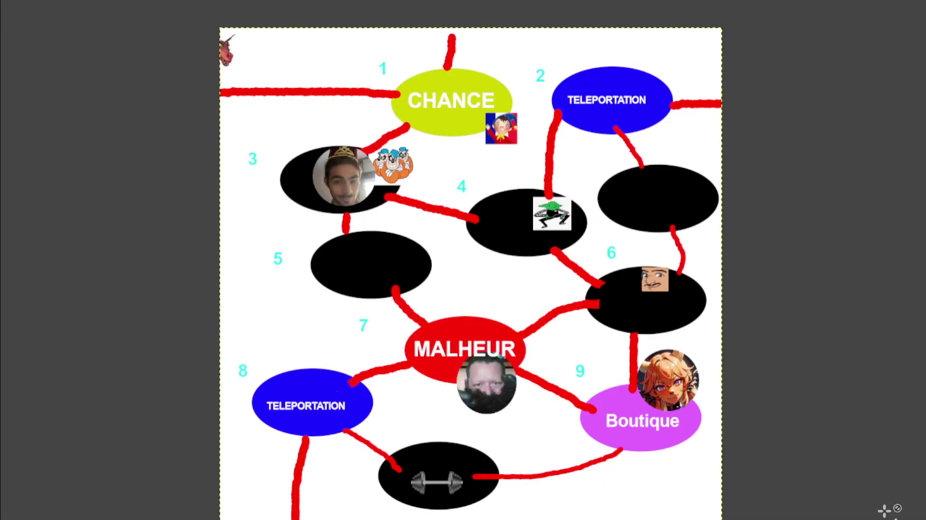
scroll(785, 297, "down", 2)
scroll(758, 314, "up", 3)
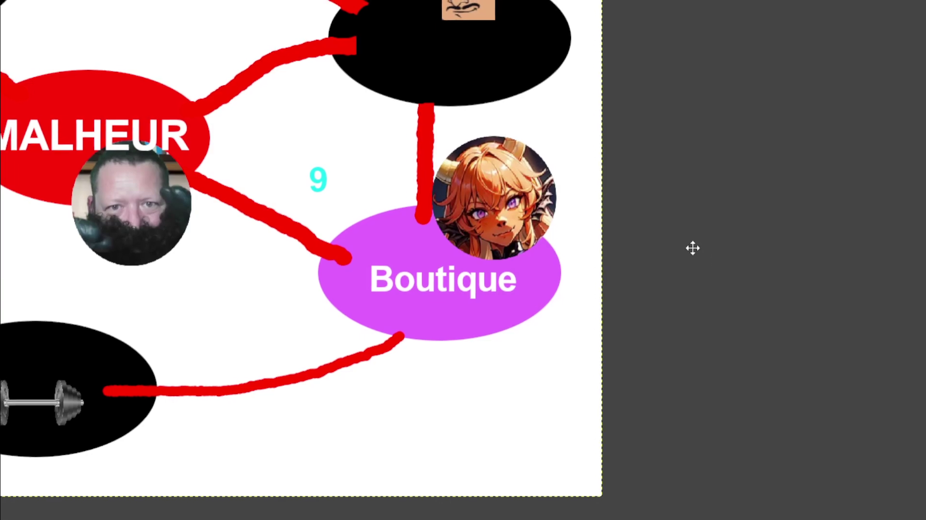
left_click_drag(693, 248, 761, 298)
- Change CHEYCK's Argent value from 1 to 0 on the player sheet
key("alt+2")
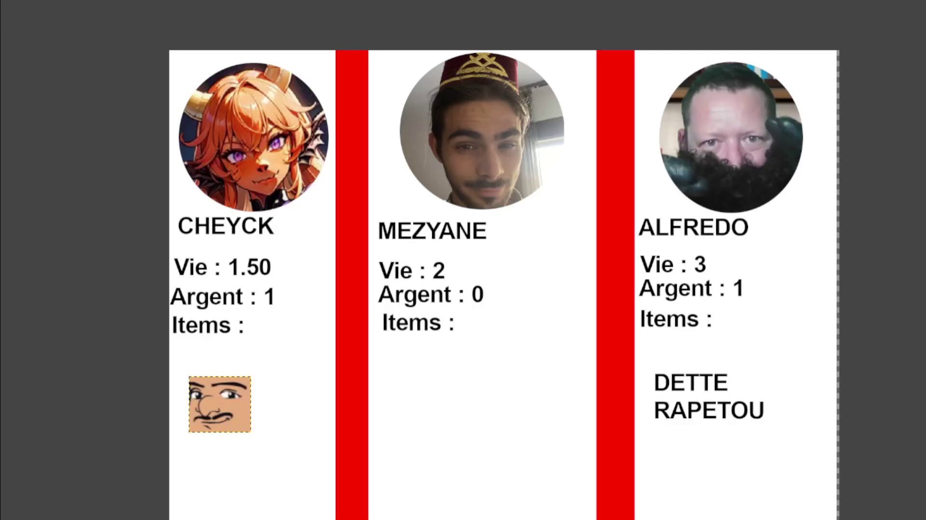
left_click(287, 301)
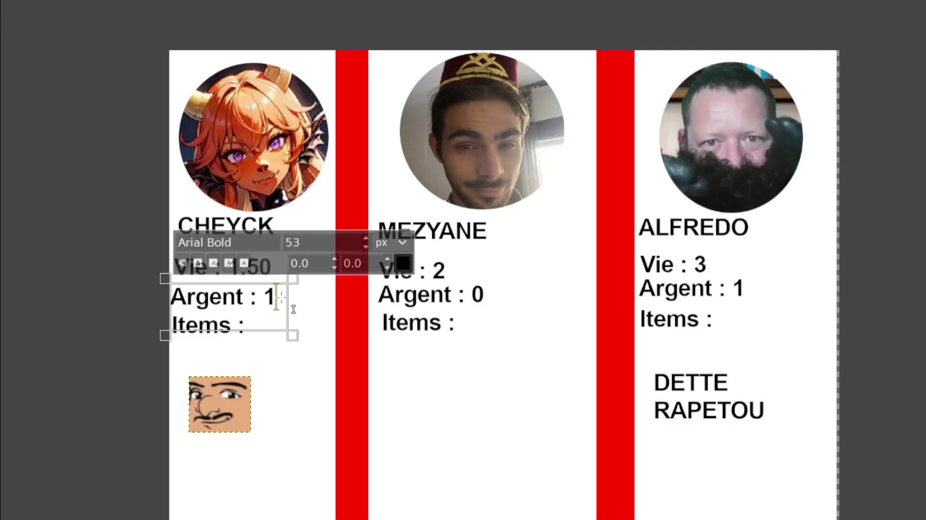
key("BackSpace")
type("0")
left_click(513, 438)
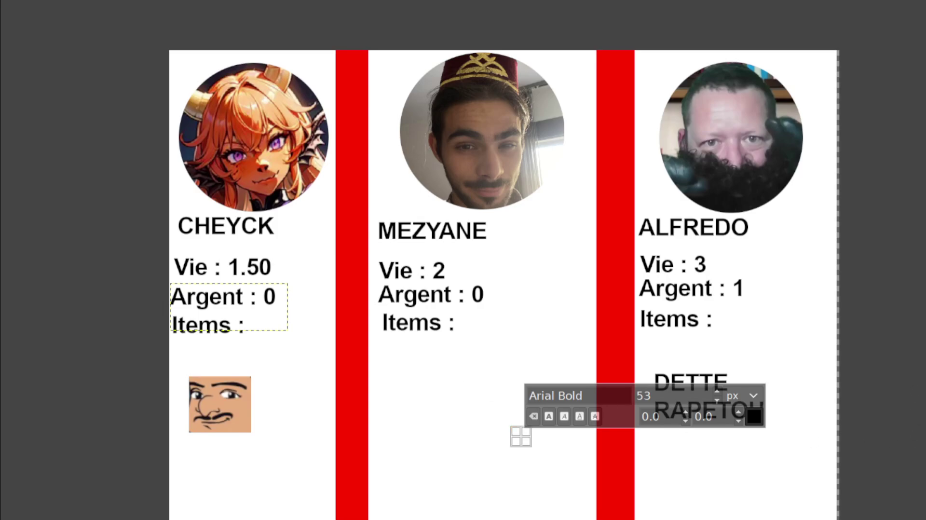
scroll(801, 24, "down", 1, "ctrl")
left_click_drag(757, 139, 637, 124)
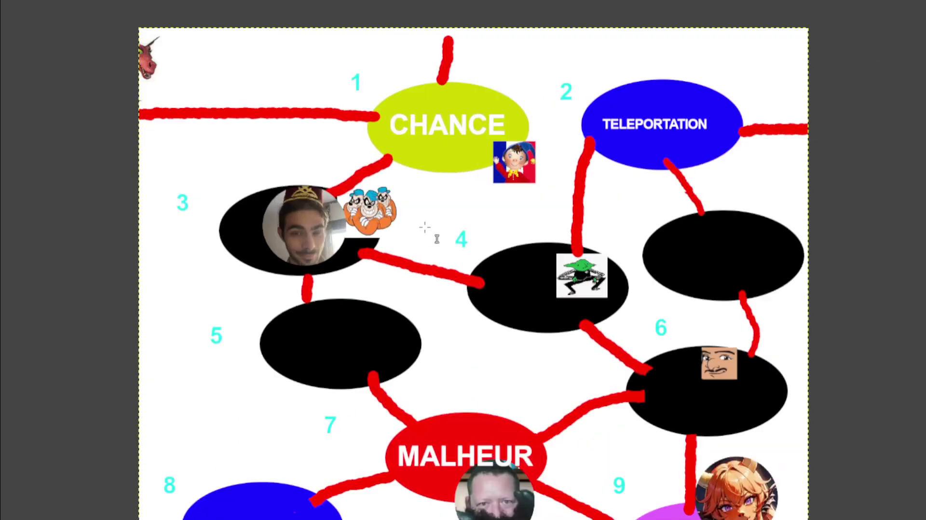
- Drag MEZYANE's young-man token from node 3 onto node 4 and zoom in
left_click_drag(304, 251, 500, 300)
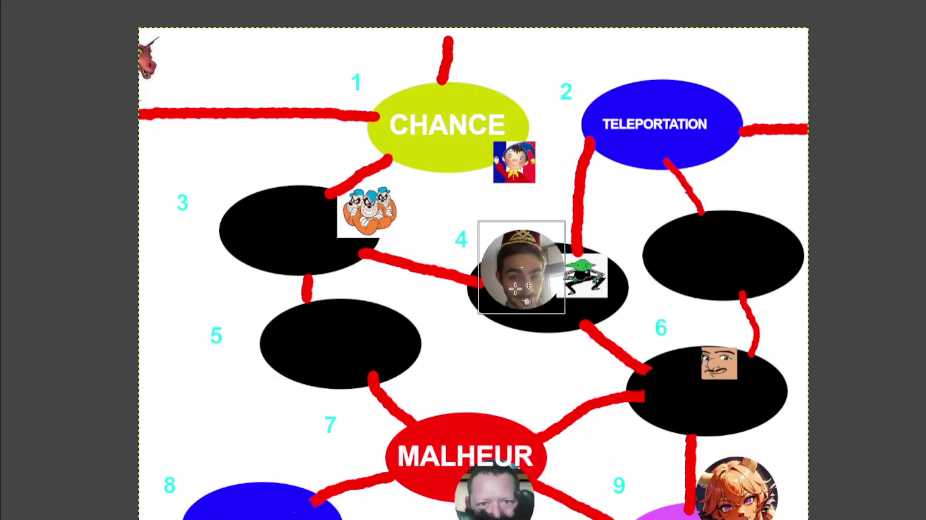
scroll(652, 341, "up", 1)
scroll(614, 275, "up", 1)
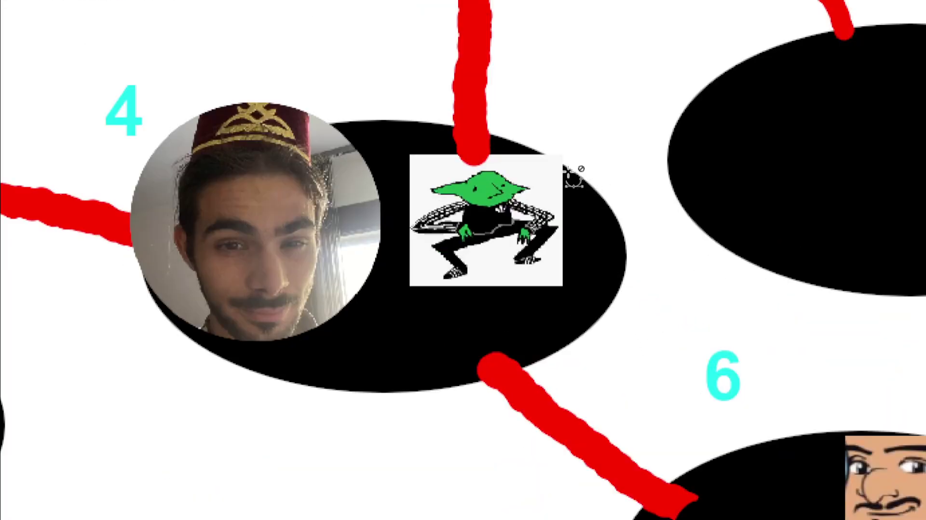
scroll(573, 175, "up", 1)
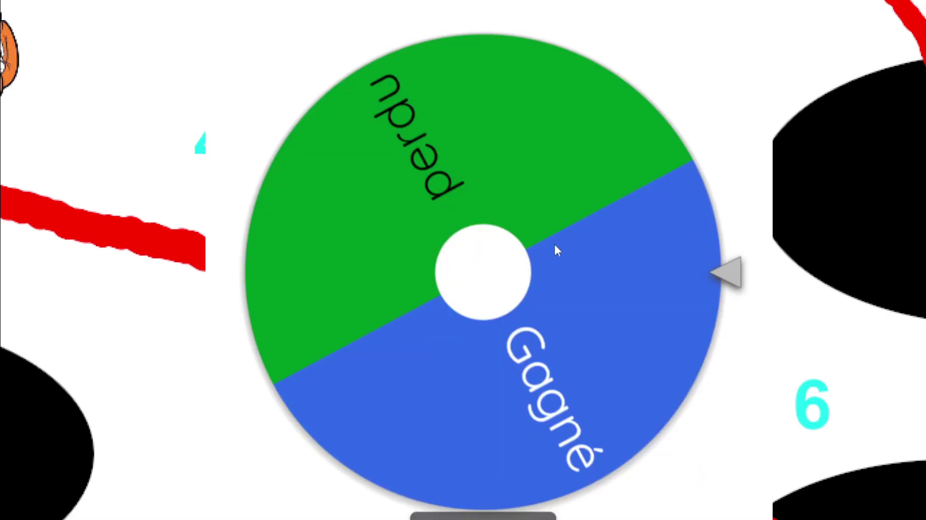
- Spin the two-slice perdu/Gagné wheel and close the perdu winner dialog
left_click(537, 188)
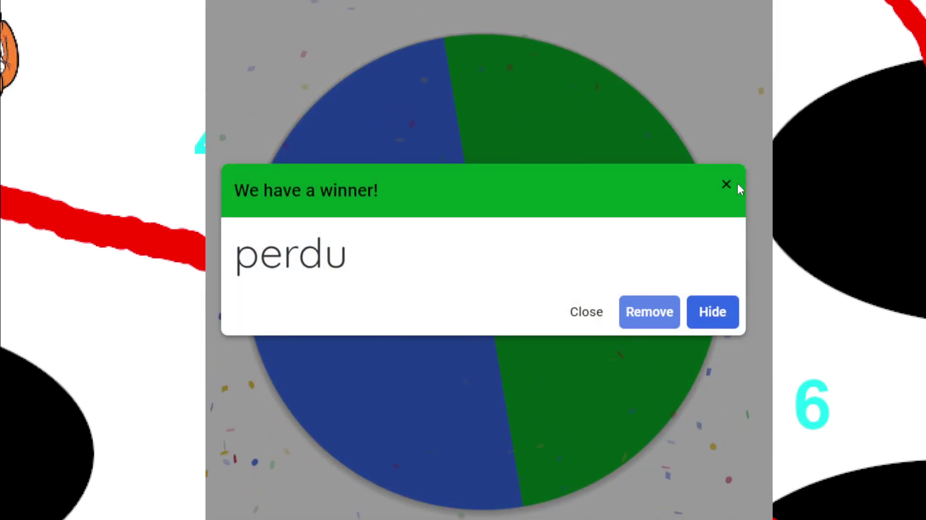
left_click(726, 185)
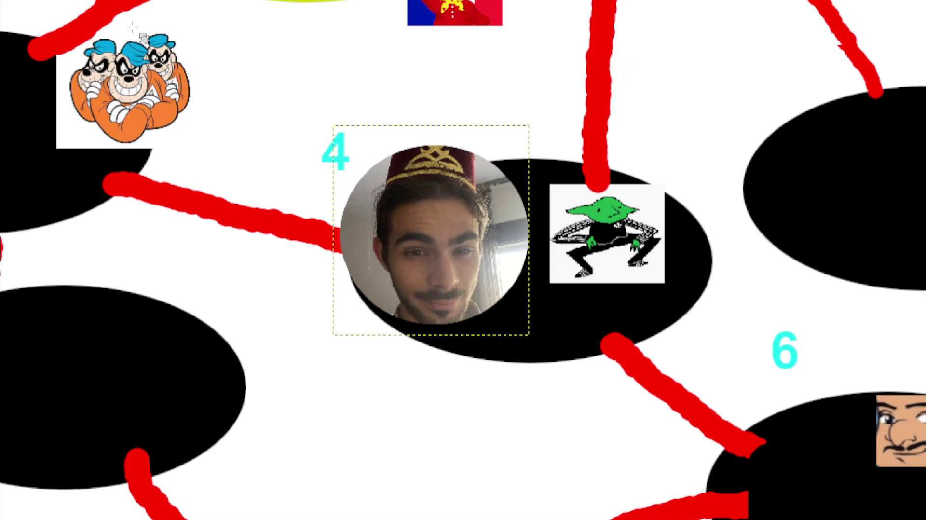
- Rotate MEZYANE's face layer about 180° and drag ALFREDO's face from TELEPORTATION 8 onto CHANCE
mouse_move(405, 163)
left_mouse_down()
mouse_move(365, 420)
mouse_move(355, 426)
left_mouse_up()
left_click(897, 92)
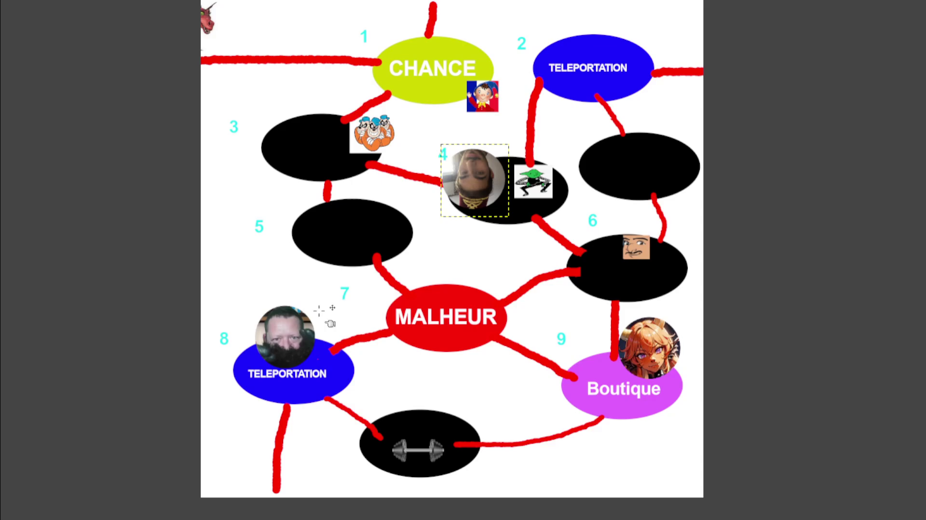
left_click_drag(287, 340, 456, 38)
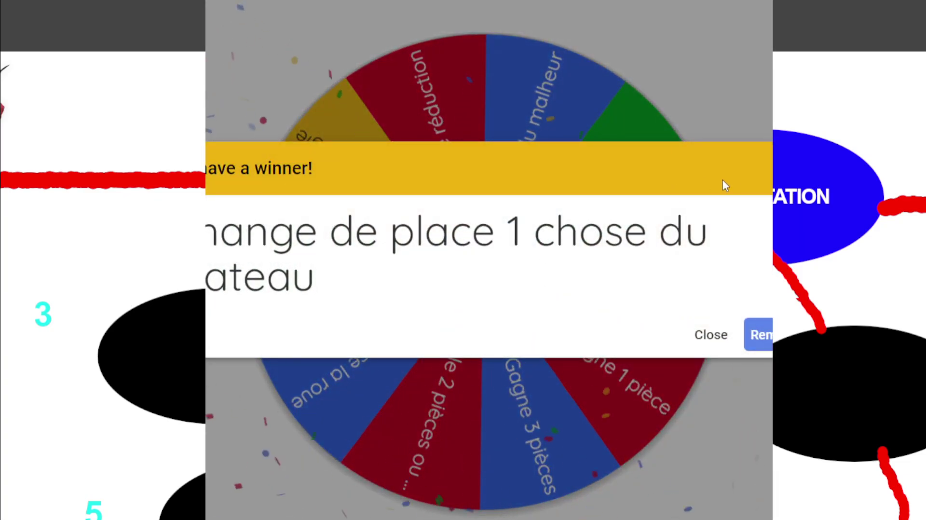
- Close the chance wheel's 'Change de place 1 chose du plateau' winner dialog
left_click(711, 335)
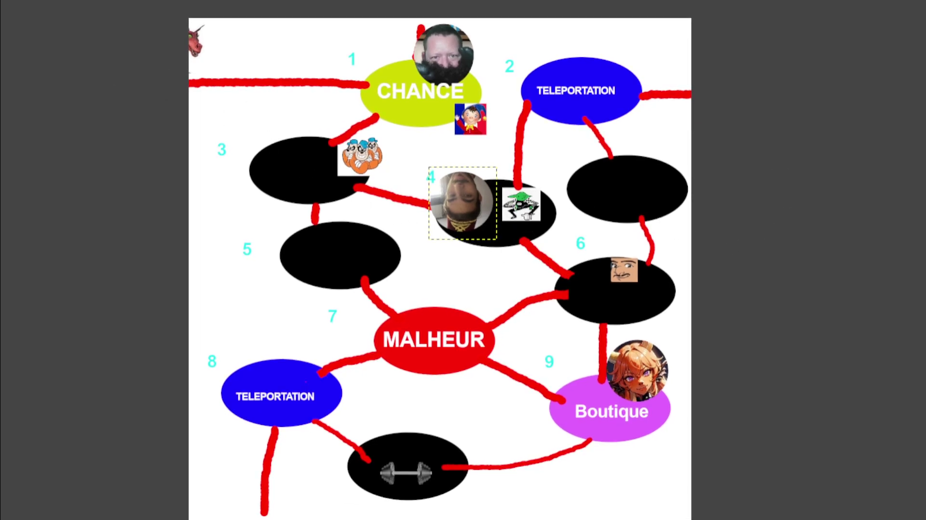
- Drag the goblin layer from node 4 to below the Boutique ellipse, then zoom in
mouse_move(535, 205)
left_mouse_down()
mouse_move(586, 375)
mouse_move(630, 453)
left_mouse_up()
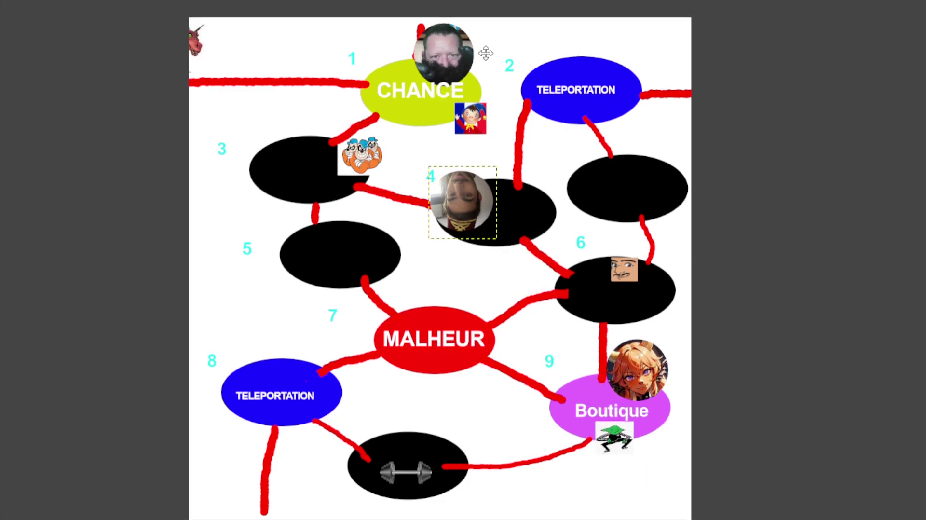
scroll(649, 393, "up", 2)
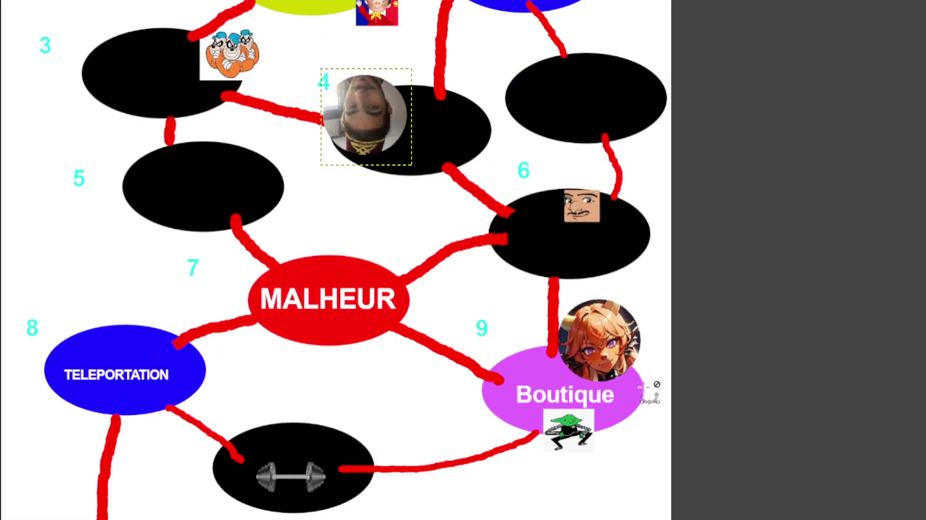
scroll(650, 393, "up", 2)
scroll(673, 420, "up", 2)
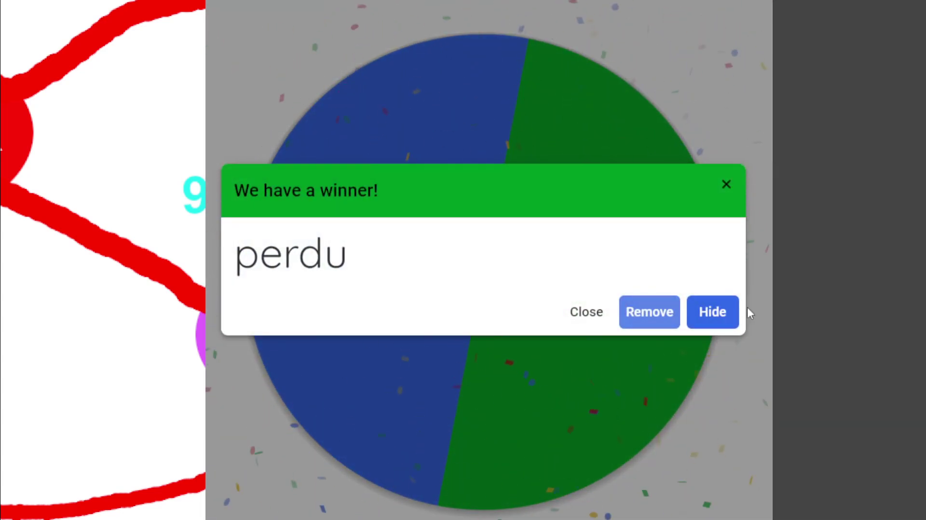
- Close the perdu winner dialog from the latest Gagné/perdu spin
left_click(726, 185)
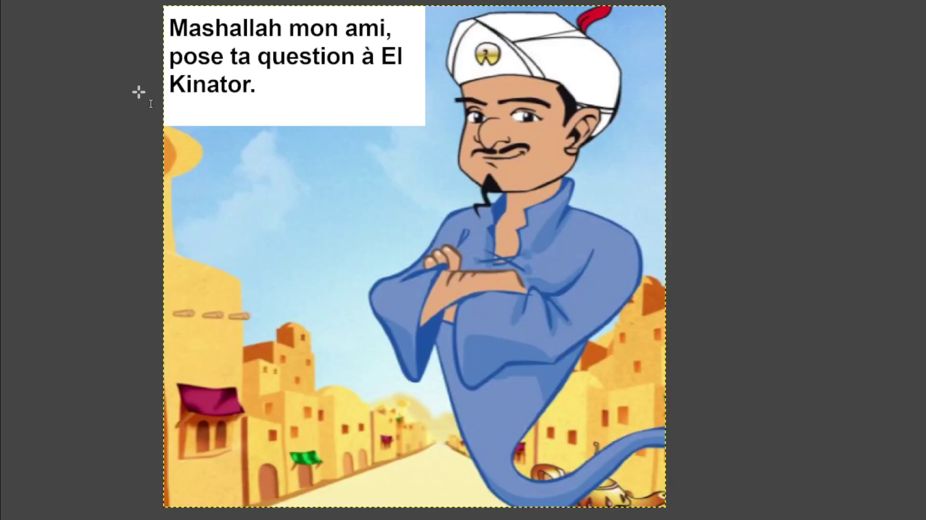
- Replace the genie's speech text with 'J'en sais rien gros'
left_click(266, 111)
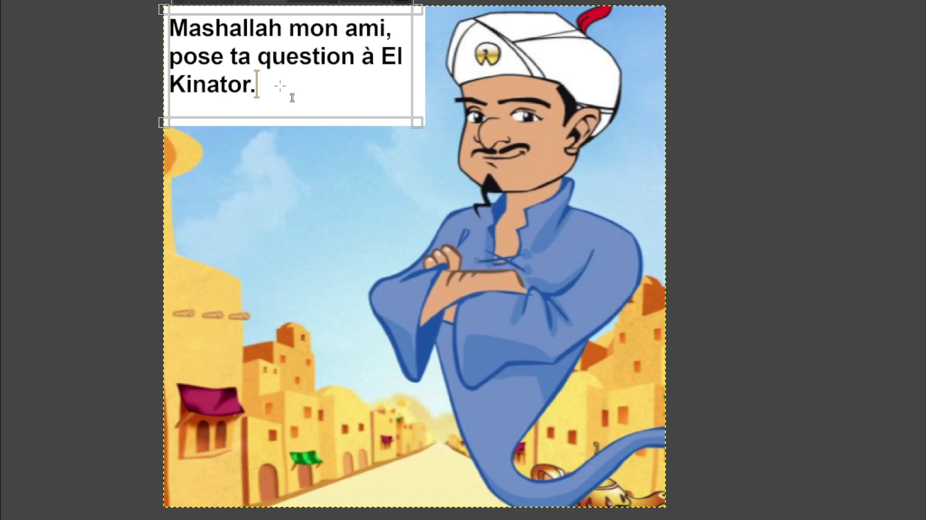
left_click_drag(291, 98, 169, 20)
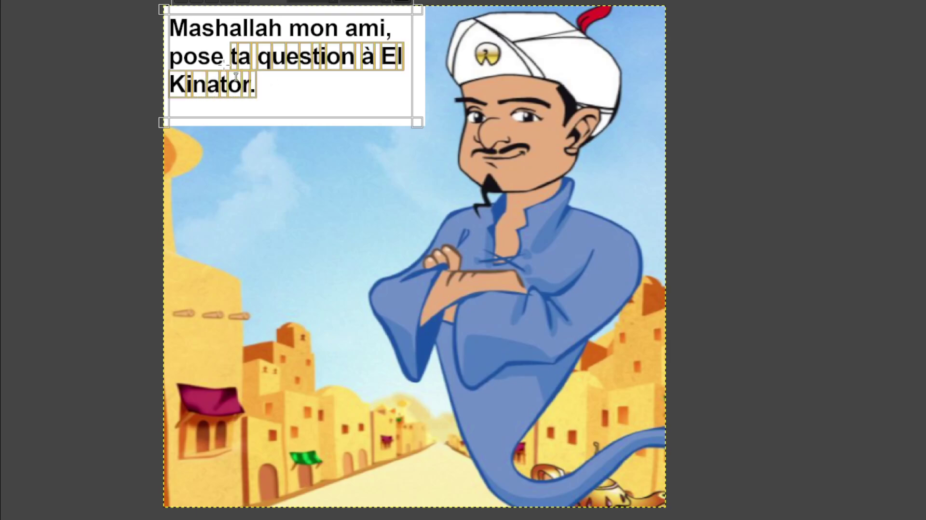
type("J'en sai")
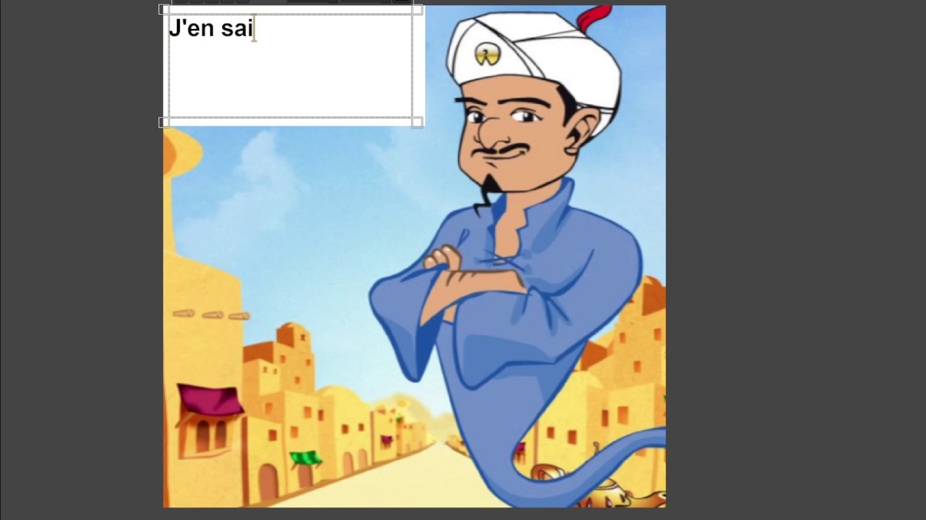
type("s rien gros")
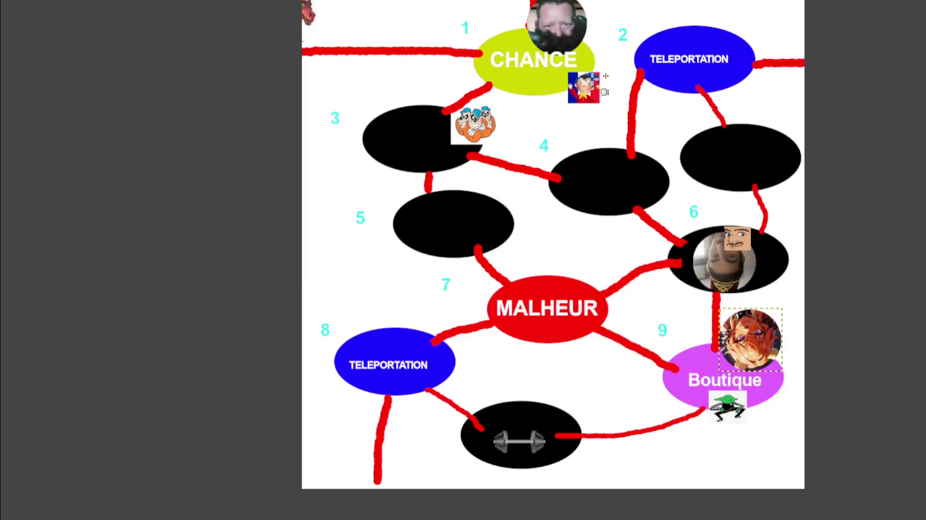
left_click_drag(559, 29, 391, 328)
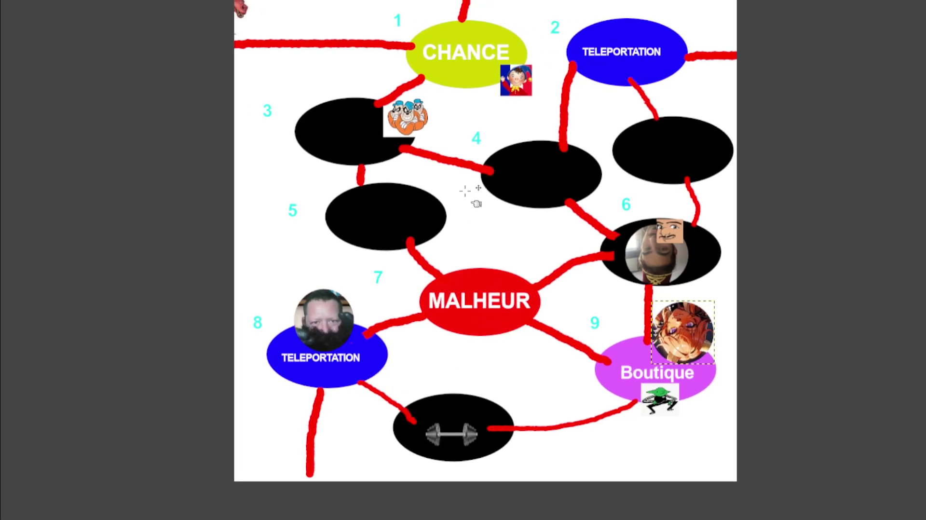
left_click_drag(336, 326, 500, 17)
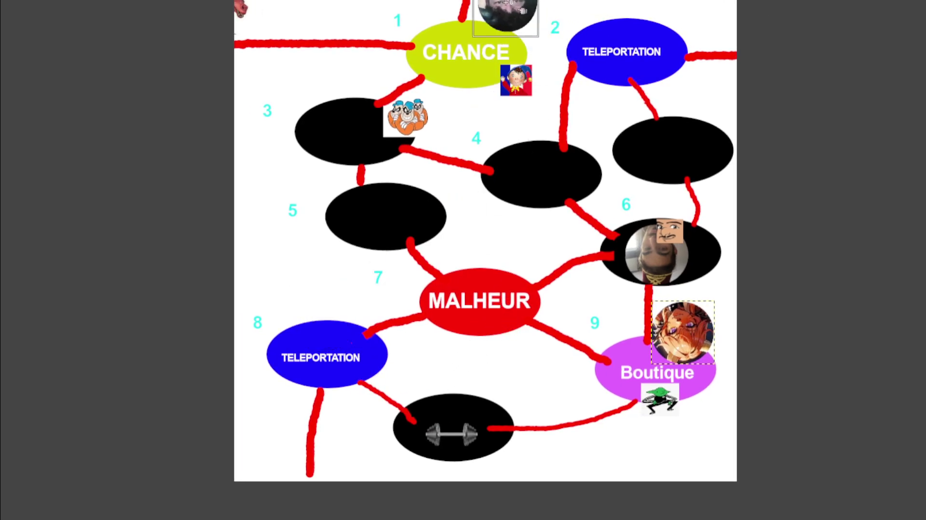
left_click(682, 332)
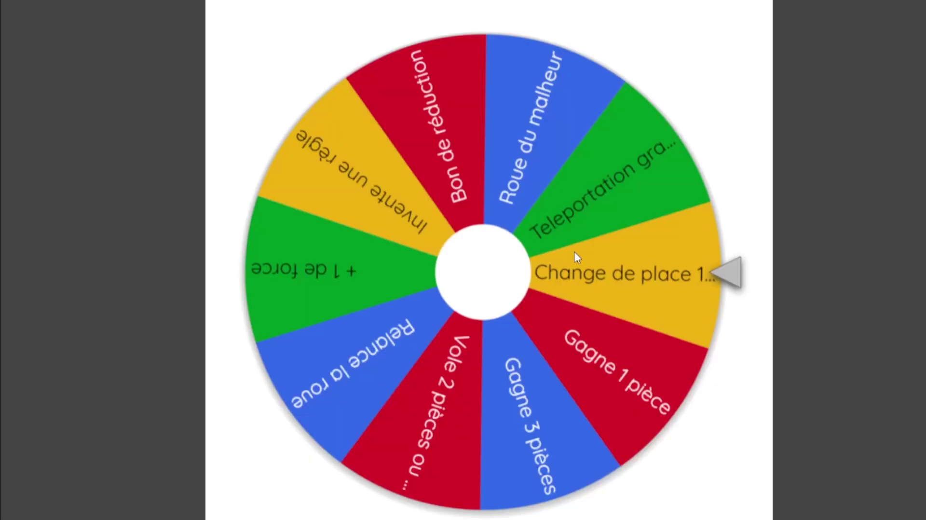
- Spin to Roue du malheur, then spin the malheur wheel to 'Donne 2 pièces ou 1 item à quelqu'un'
left_click(575, 257)
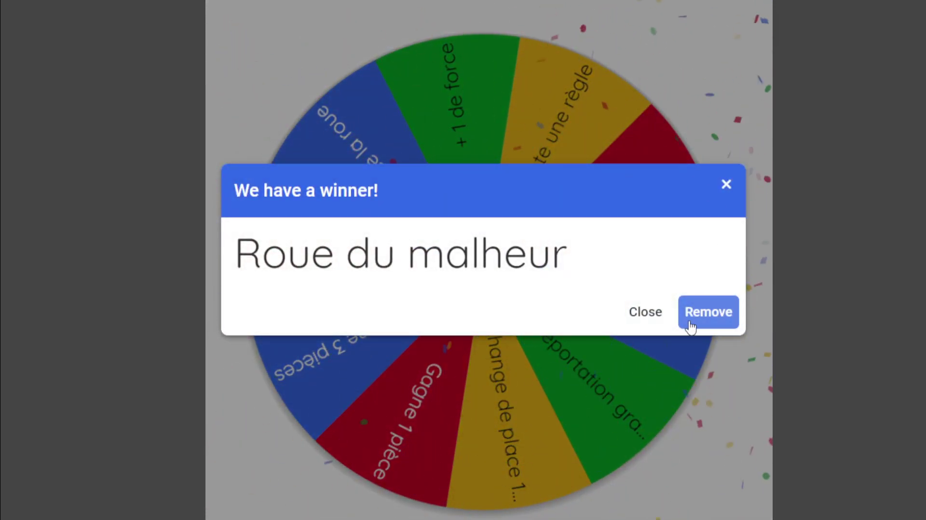
left_click(645, 314)
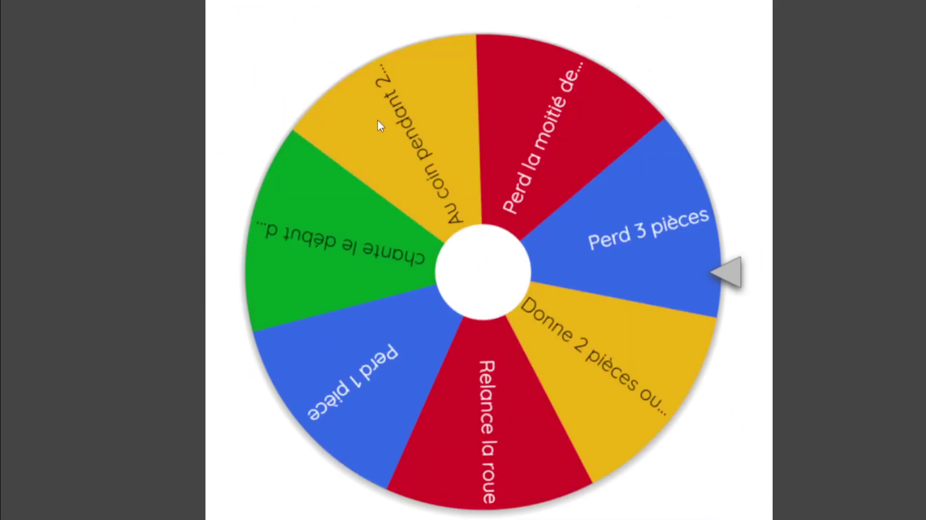
left_click(392, 120)
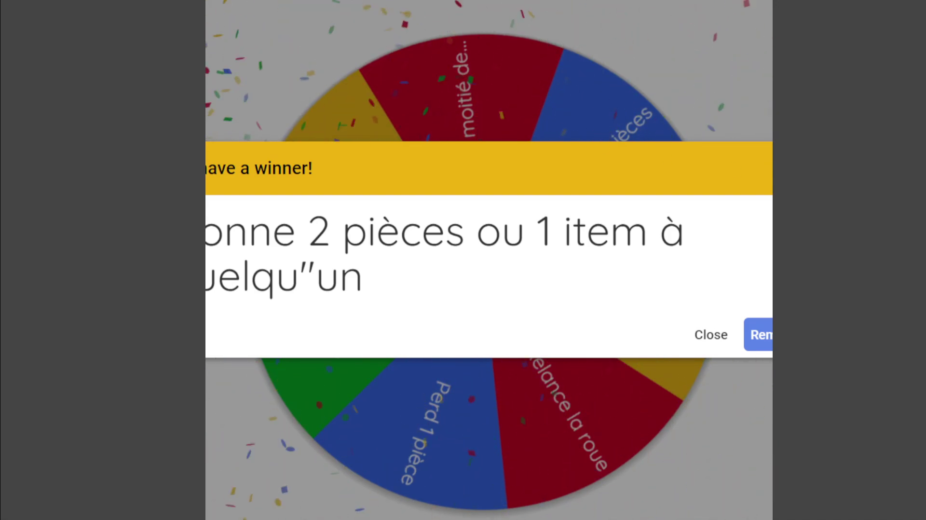
key("Escape")
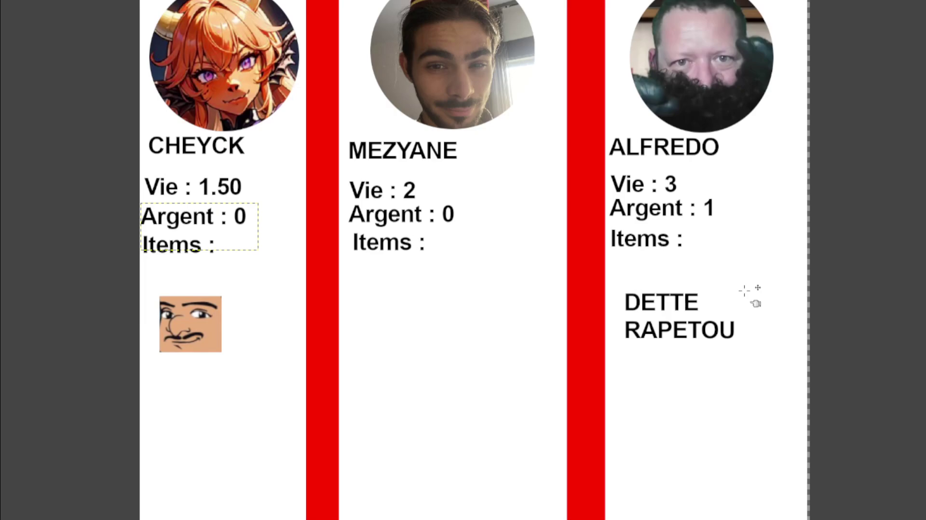
- Drag the DETTE RAPETOU text layer from the third player's column into the middle column
left_click(670, 301)
left_click_drag(675, 301, 406, 301)
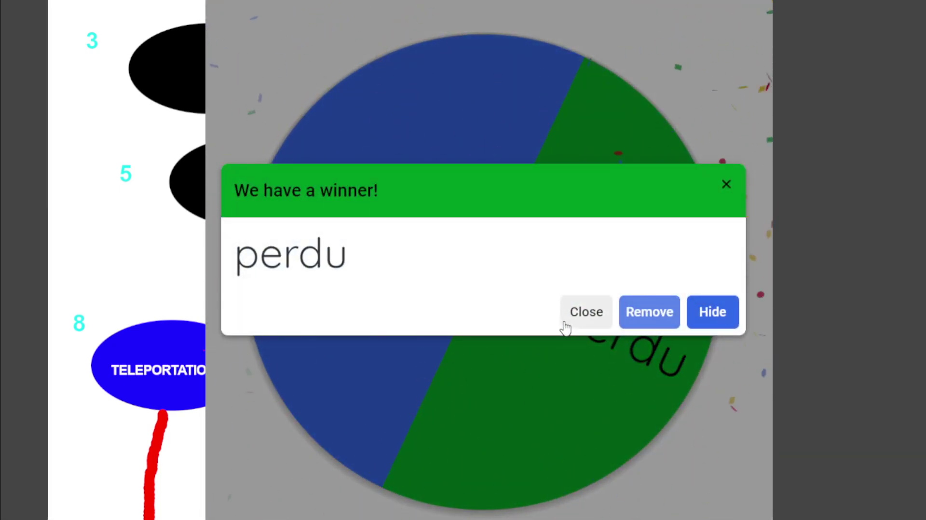
- Close the perdu result of the Gagné/perdu wheel spin
left_click(565, 322)
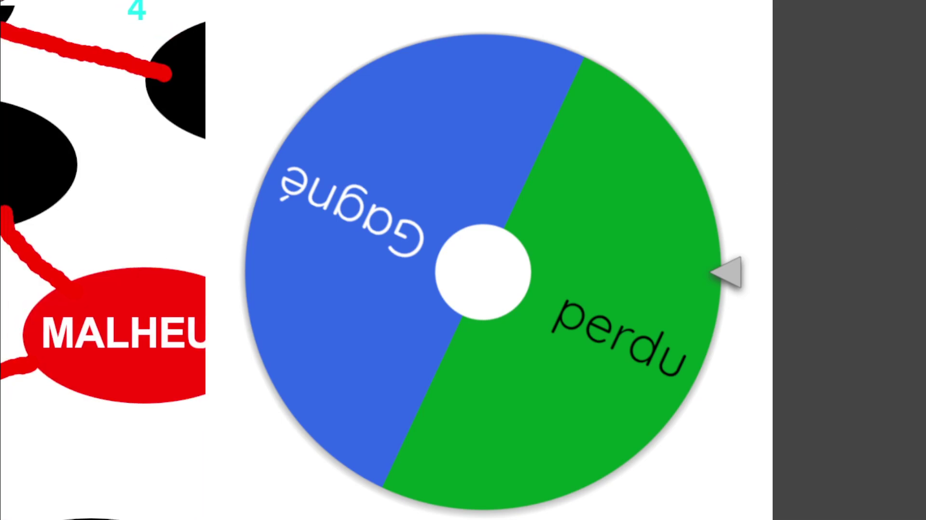
- Drag the upside-down face token layer from node 6 to node 4 on the board
scroll(523, 203, "down", 5)
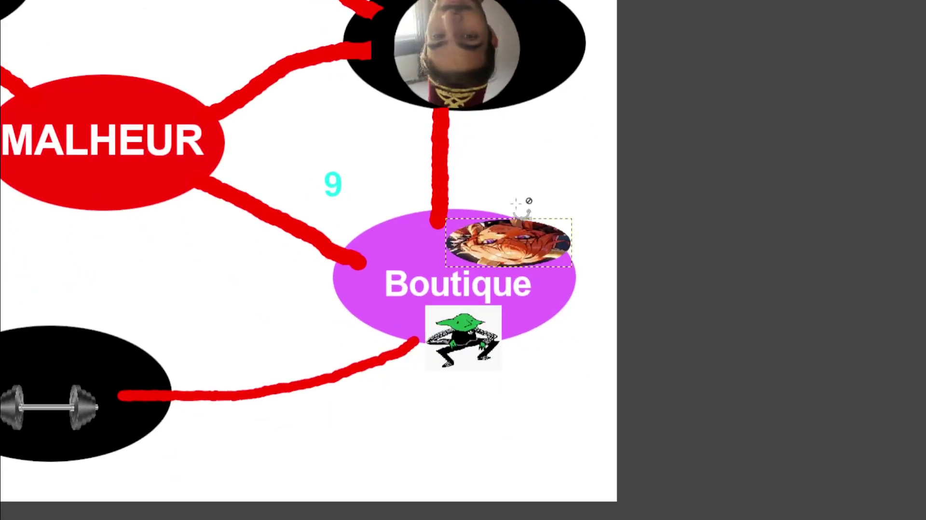
scroll(502, 207, "up", 3, "ctrl")
scroll(497, 200, "down", 3, "ctrl")
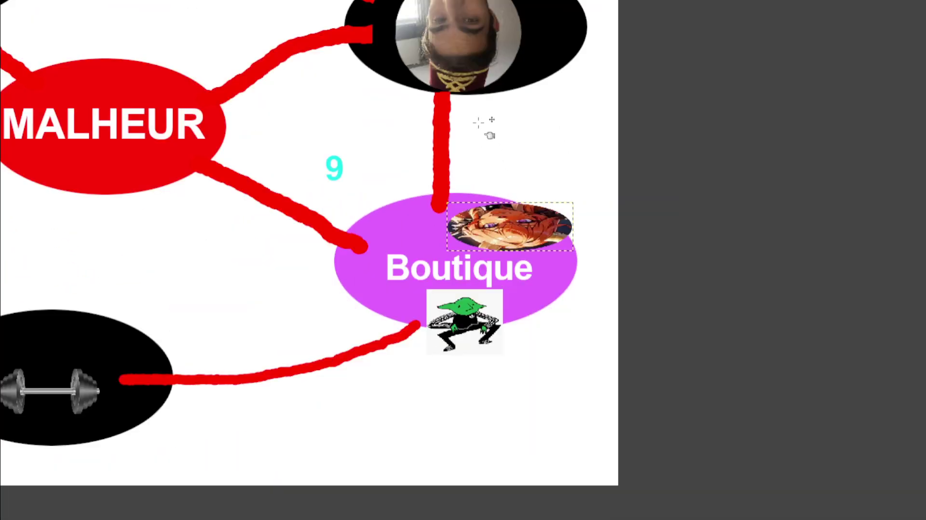
scroll(530, 270, "up", 5)
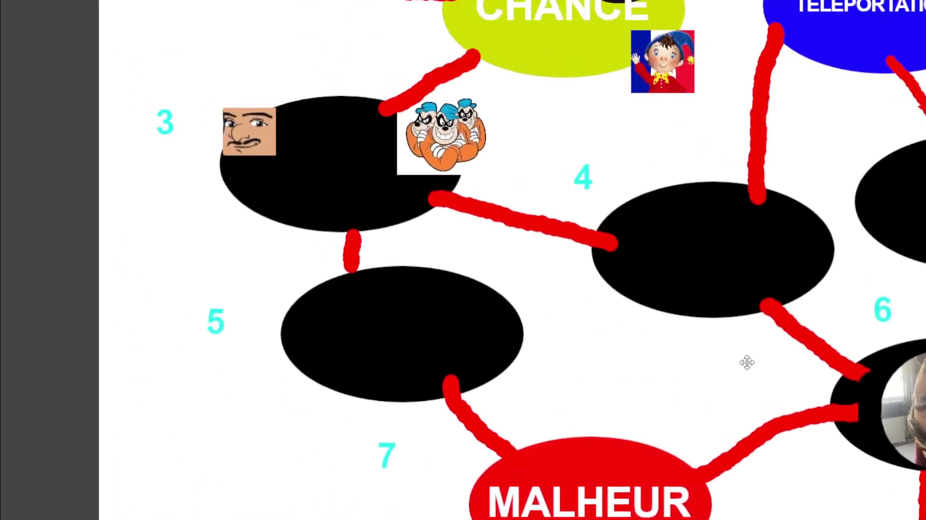
scroll(200, 214, "down", 2, "ctrl")
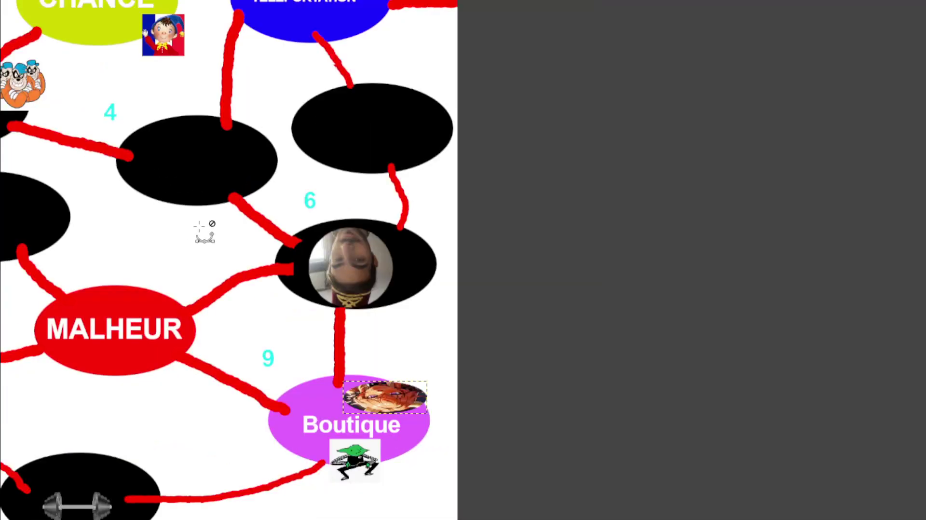
mouse_move(224, 261)
left_mouse_down()
mouse_move(482, 285)
mouse_move(498, 275)
left_mouse_up()
scroll(484, 285, "down", 1, "ctrl")
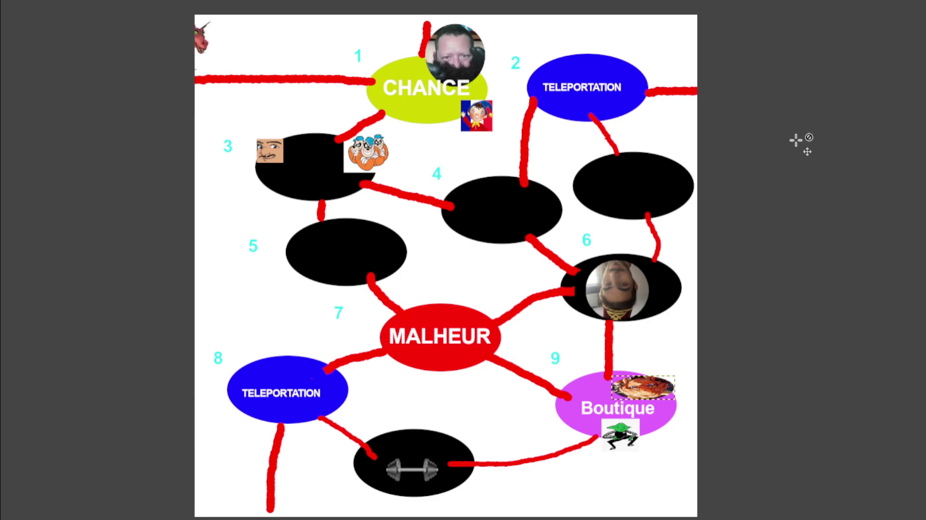
left_click_drag(627, 286, 493, 209)
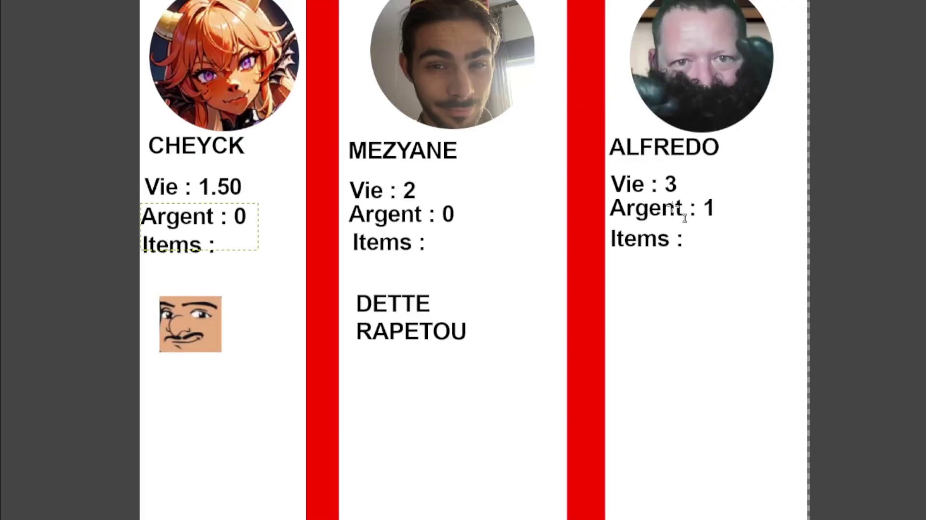
- Change the third player's Argent value from 1 to 0, then restore it to 1
left_click(679, 212)
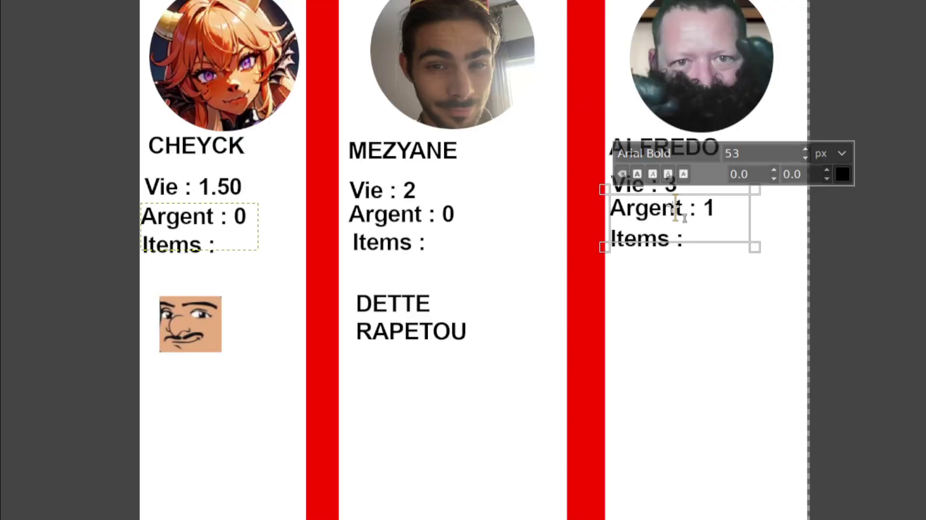
left_click(726, 211)
key("BackSpace")
type("0")
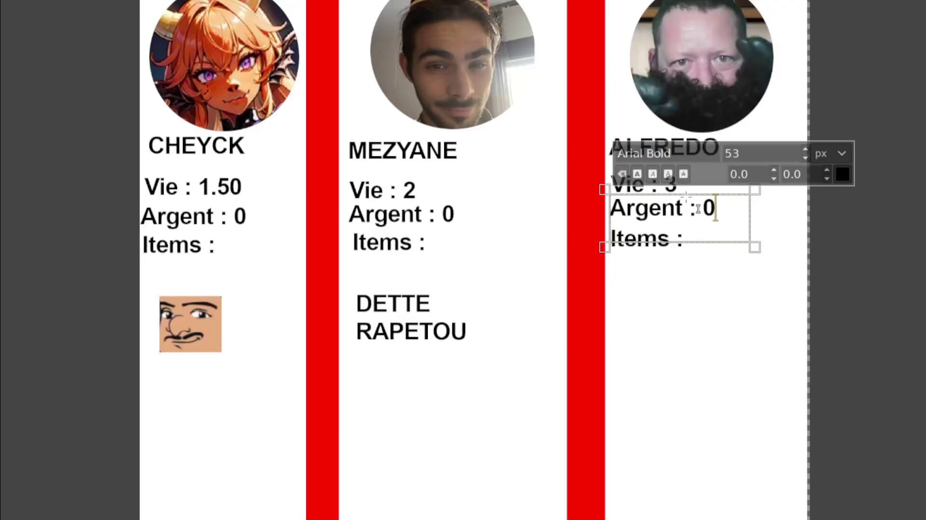
key("BackSpace")
type("1")
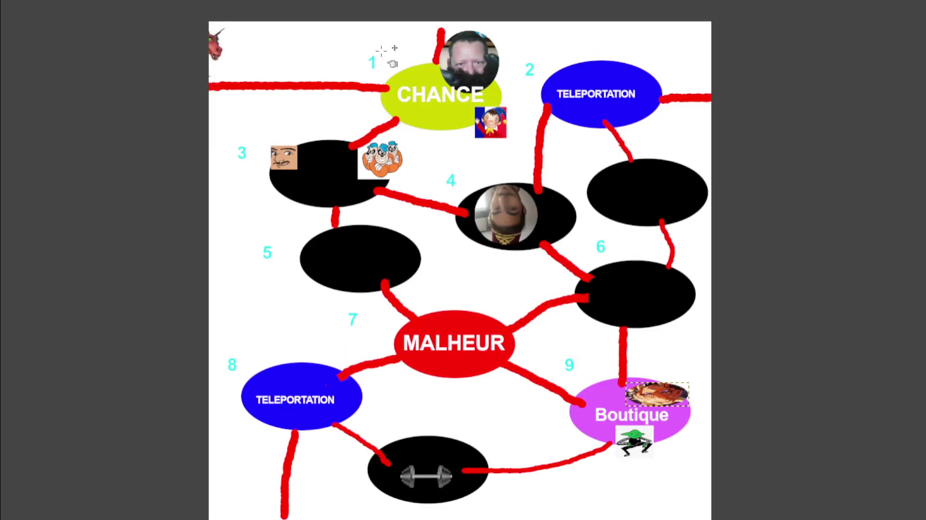
- Move the bearded token from CHANCE via TELEPORTATION 8 to the black space above node 6
left_click_drag(468, 58, 868, 504)
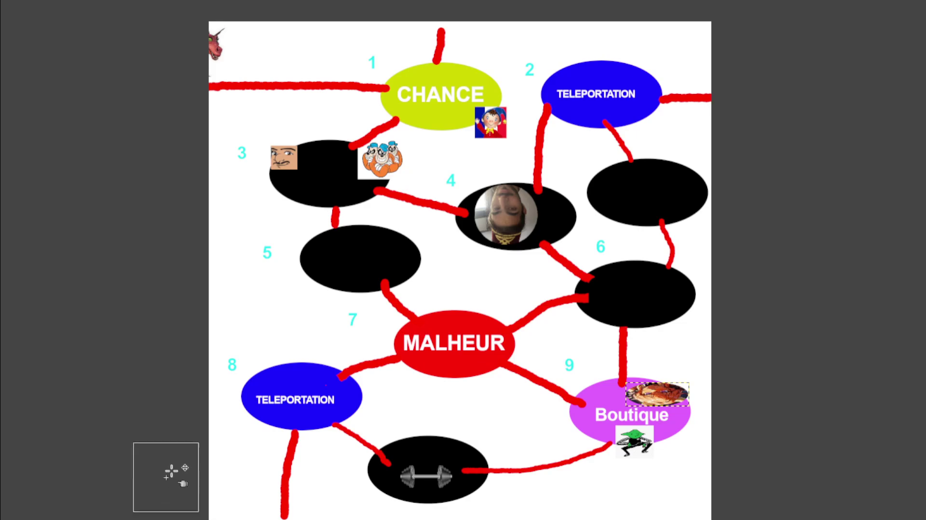
left_click_drag(166, 475, 318, 362)
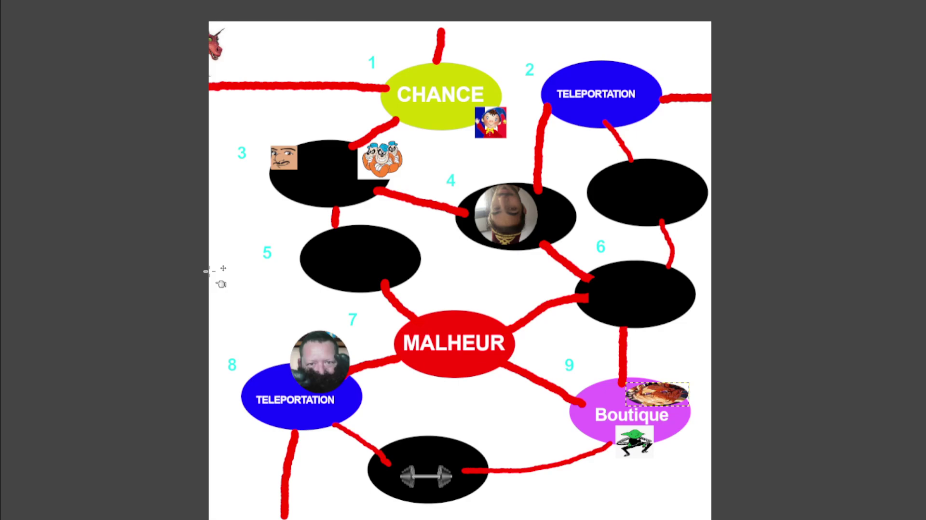
mouse_move(207, 272)
left_mouse_down()
mouse_move(6, 72)
mouse_move(8, 121)
left_mouse_up()
mouse_move(327, 361)
left_mouse_down()
mouse_move(623, 219)
mouse_move(670, 182)
left_mouse_up()
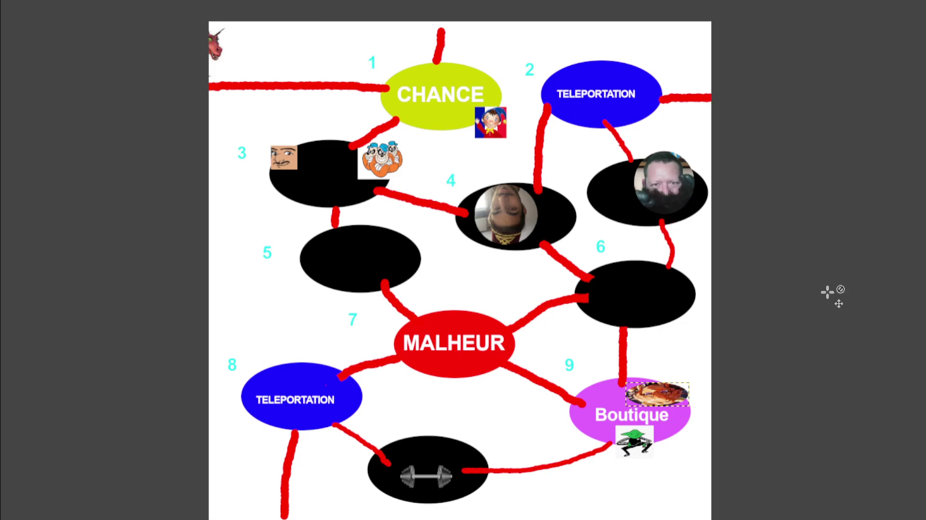
mouse_move(623, 324)
left_mouse_down()
mouse_move(400, 241)
mouse_move(389, 177)
left_mouse_up()
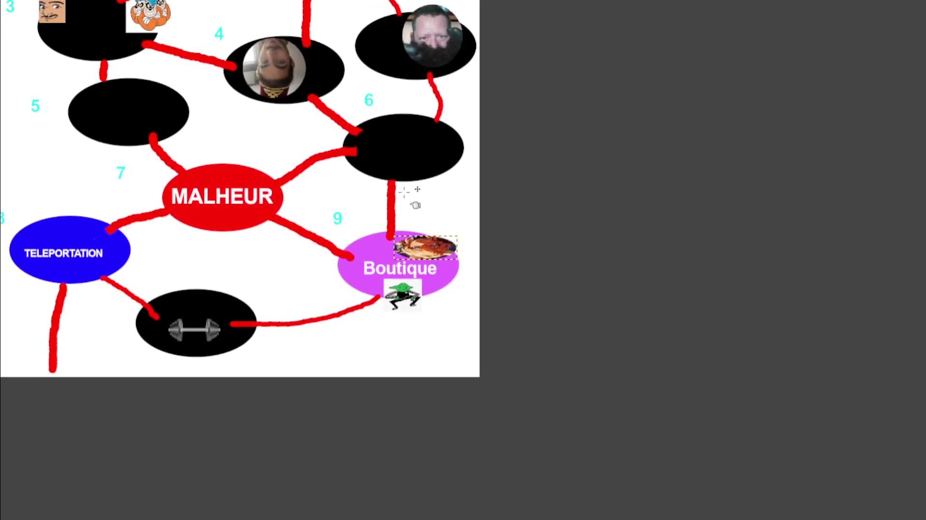
scroll(410, 251, "up", 2)
scroll(410, 251, "up", 5)
- Create a text box below the goblin on Boutique and type 'J'en ai marre.' after trying 'Bon ecoute.'
mouse_move(362, 266)
left_mouse_down()
mouse_move(443, 202)
mouse_move(547, 186)
mouse_move(534, 189)
left_mouse_up()
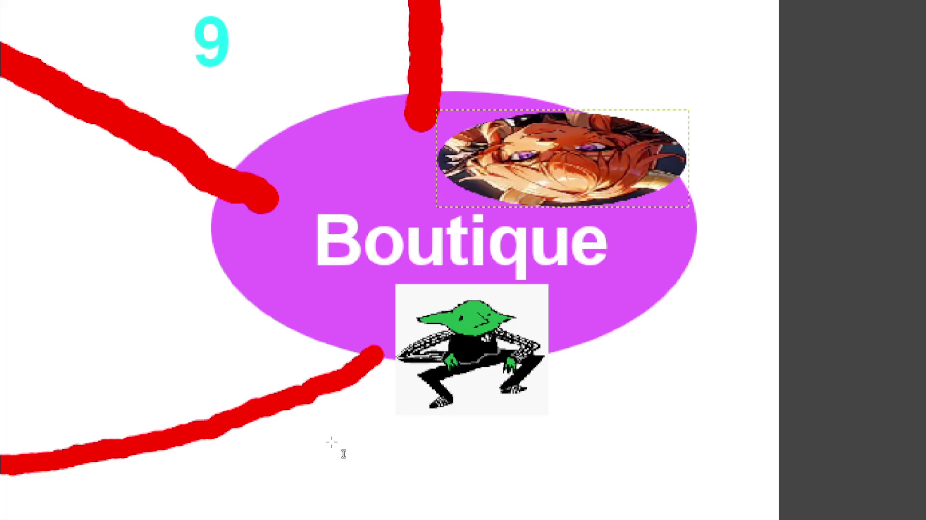
left_click_drag(330, 428, 739, 507)
type("B")
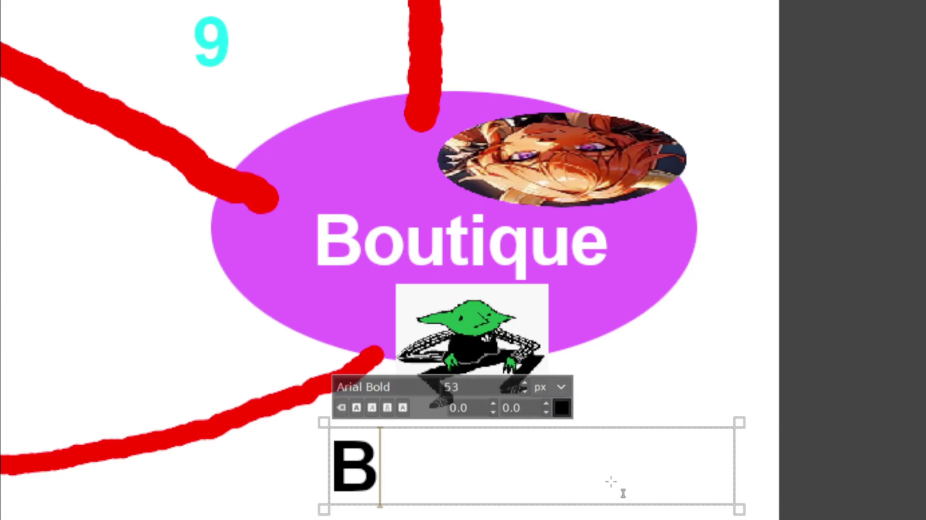
type("on ecoute.")
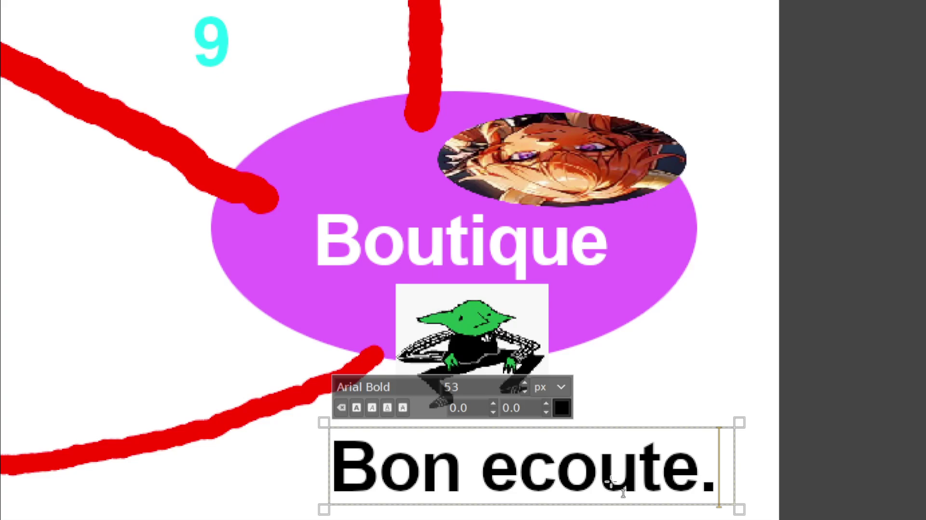
key("BackSpace")
key("BackSpace")
key("BackSpace")
key("BackSpace")
key("BackSpace")
key("BackSpace")
key("BackSpace")
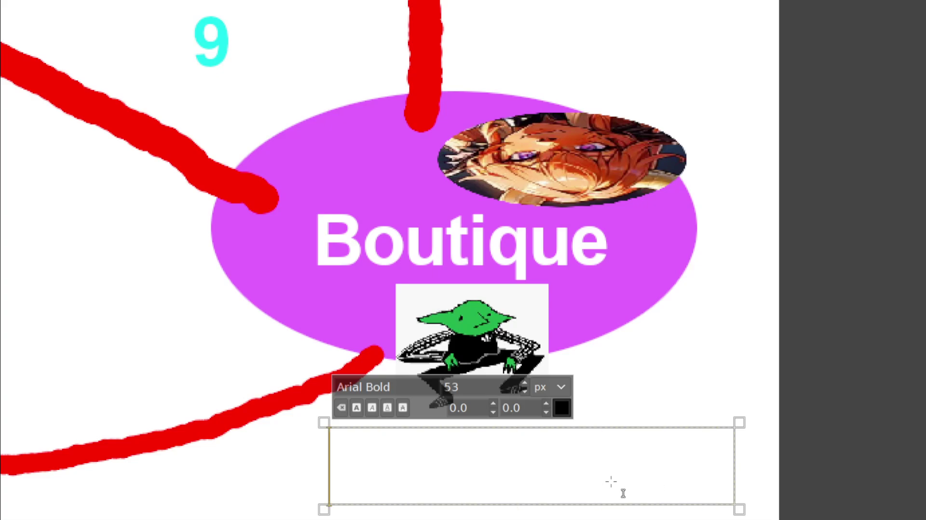
type("J'en ai ")
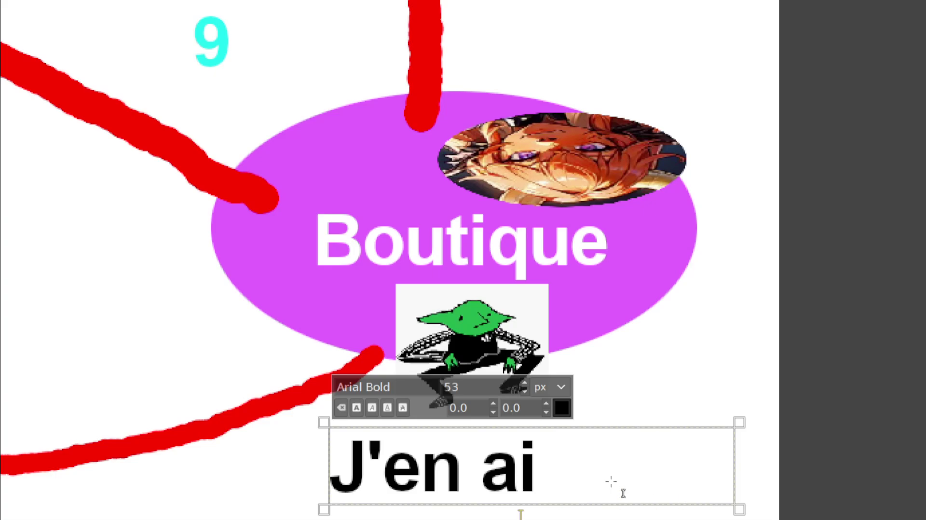
type("marre.")
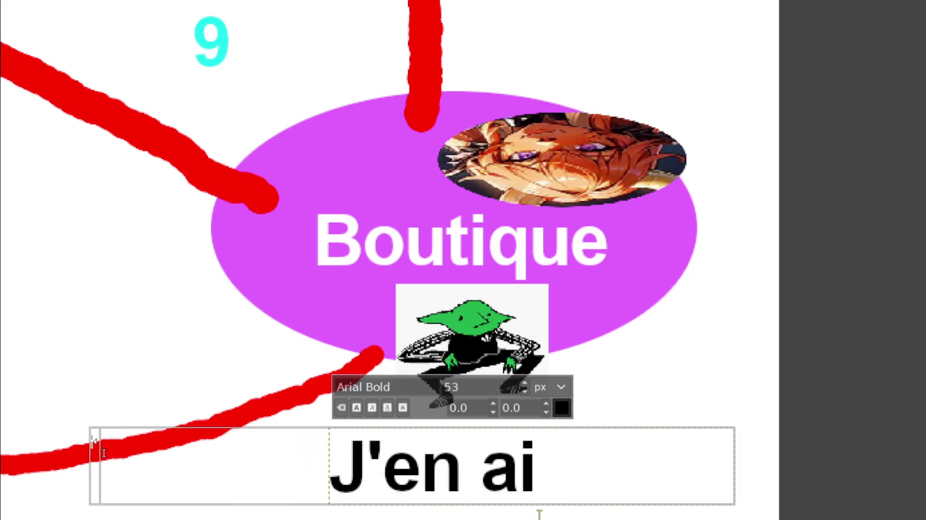
- Try 'Je te laisse partir.' and 'Victime va.' as replacements, then erase all text
left_click_drag(627, 481, 38, 452)
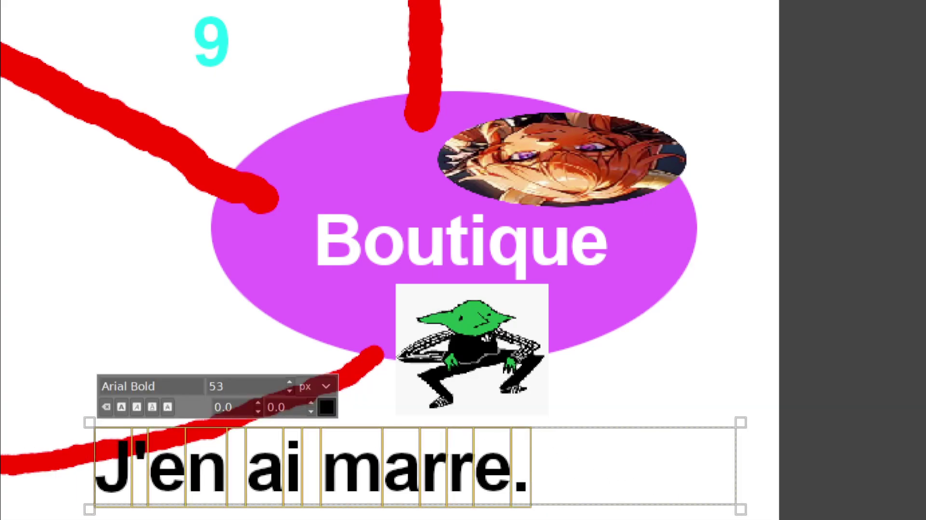
type("O")
key("BackSpace")
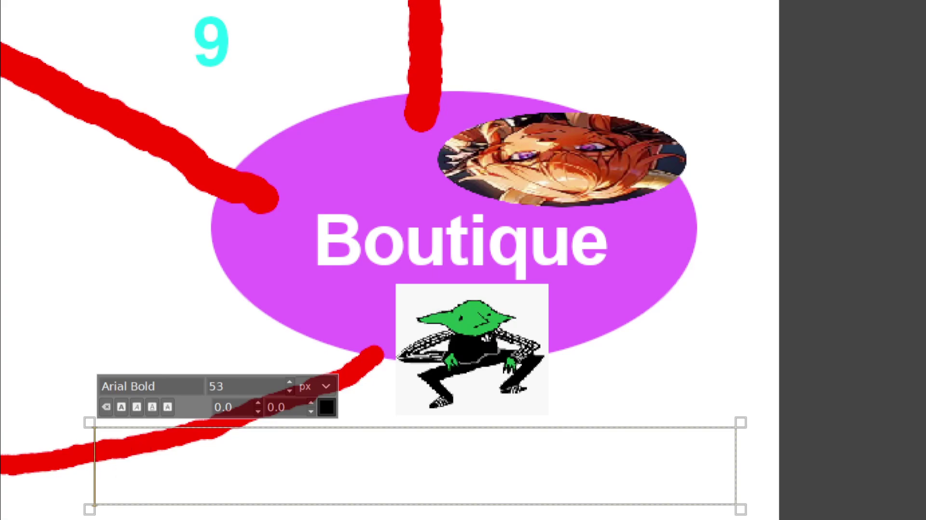
type("Je te laisse parti")
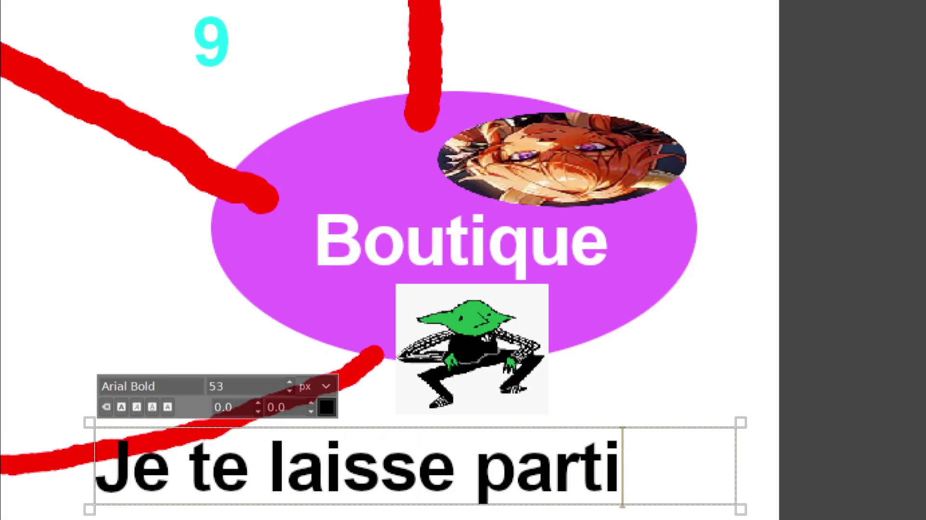
type("r.")
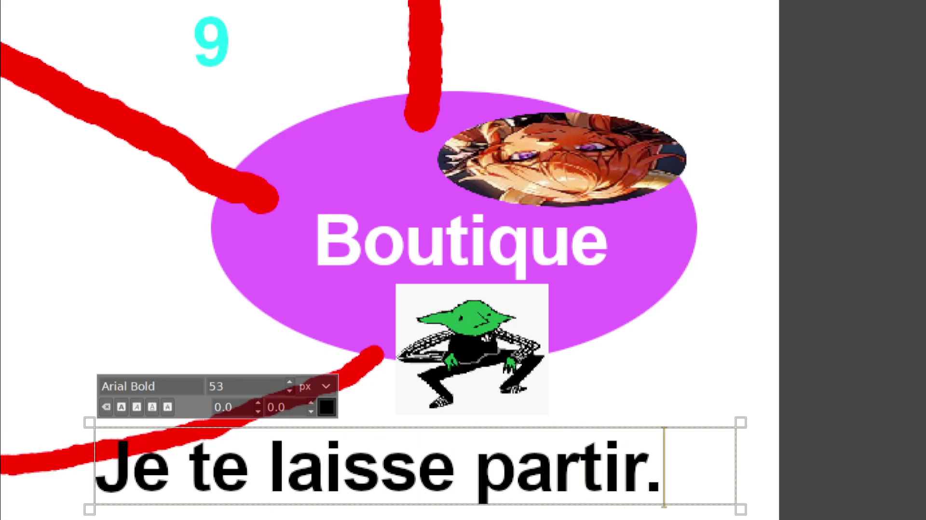
key("BackSpace")
key("BackSpace")
key("BackSpace")
key("BackSpace")
key("BackSpace")
key("BackSpace")
key("BackSpace")
type("V")
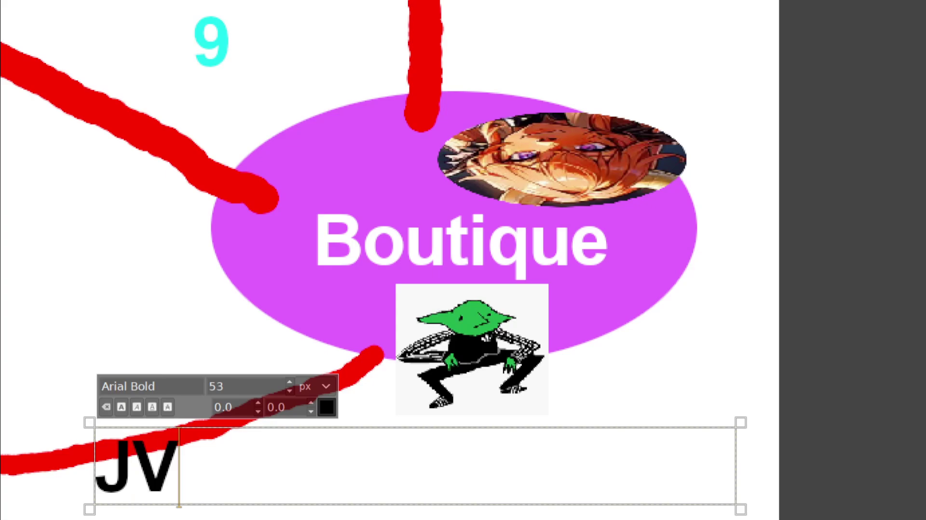
key("BackSpace")
key("BackSpace")
type("Victime va")
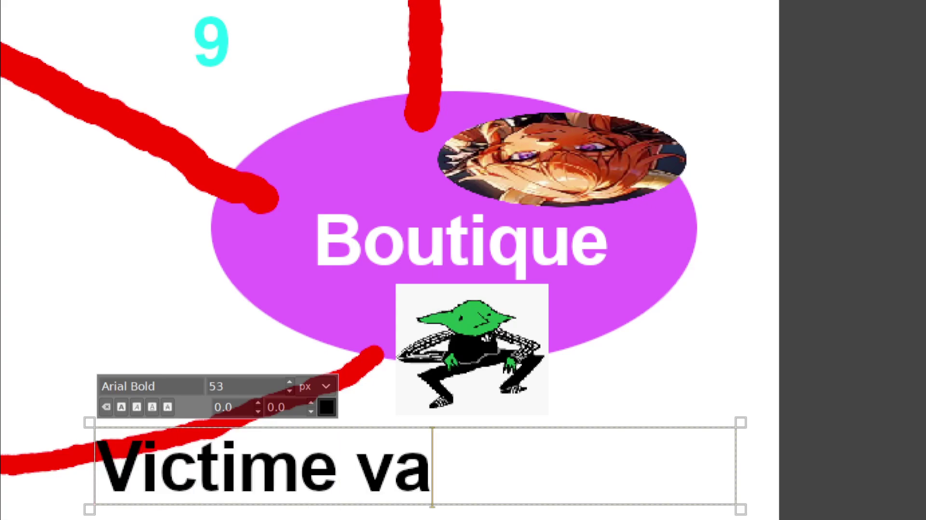
type(".")
key("BackSpace")
key("BackSpace")
key("BackSpace")
key("BackSpace")
key("BackSpace")
key("BackSpace")
left_click(99, 250)
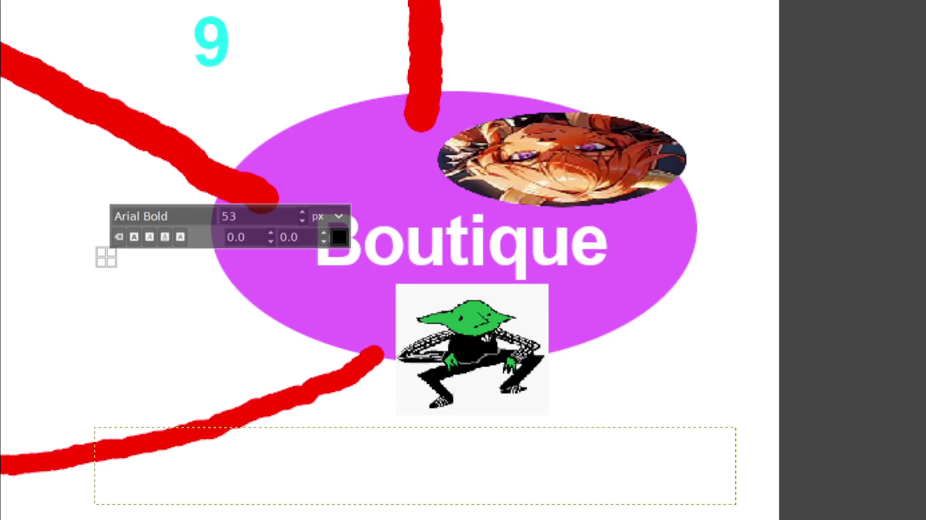
- Move the goblin token onto space 5 and the orange face token onto the dumbbell space
scroll(631, 303, "down", 3)
left_click_drag(631, 303, 757, 328)
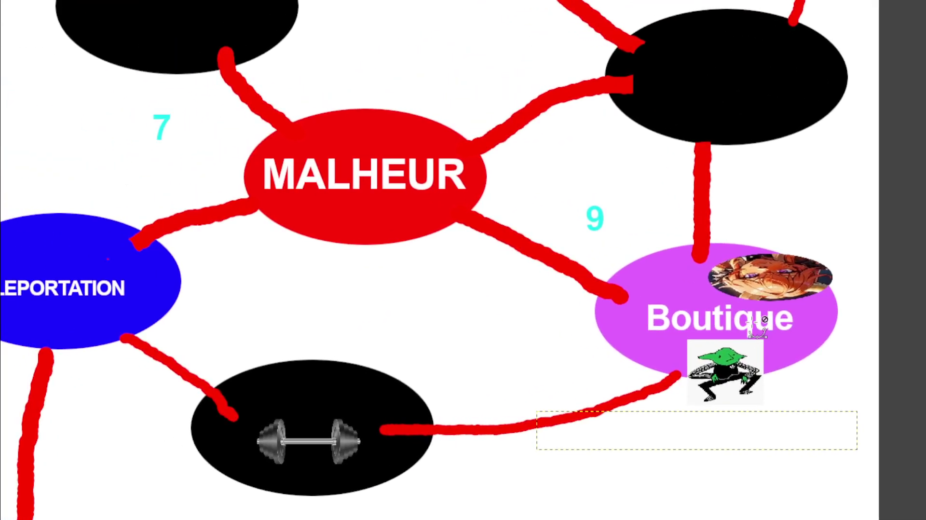
scroll(760, 322, "down", 2)
scroll(675, 434, "up", 1)
mouse_move(666, 471)
left_mouse_down()
mouse_move(642, 482)
mouse_move(491, 327)
left_mouse_up()
scroll(641, 483, "down", 1)
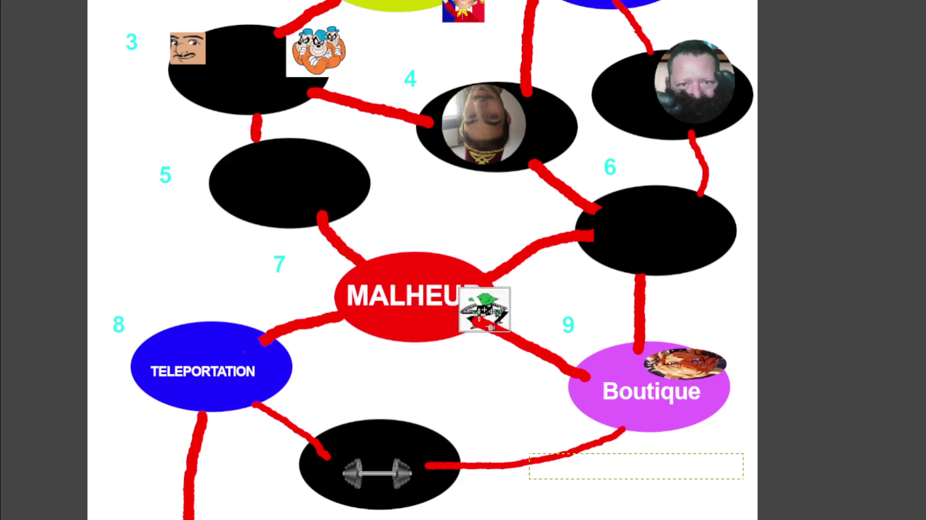
left_click_drag(491, 327, 248, 209)
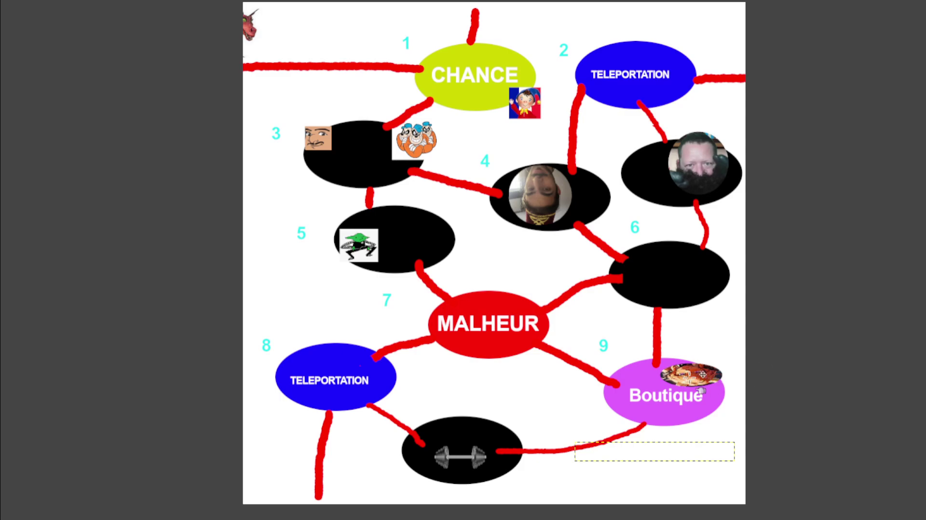
mouse_move(690, 373)
left_mouse_down()
mouse_move(462, 422)
mouse_move(476, 418)
left_mouse_up()
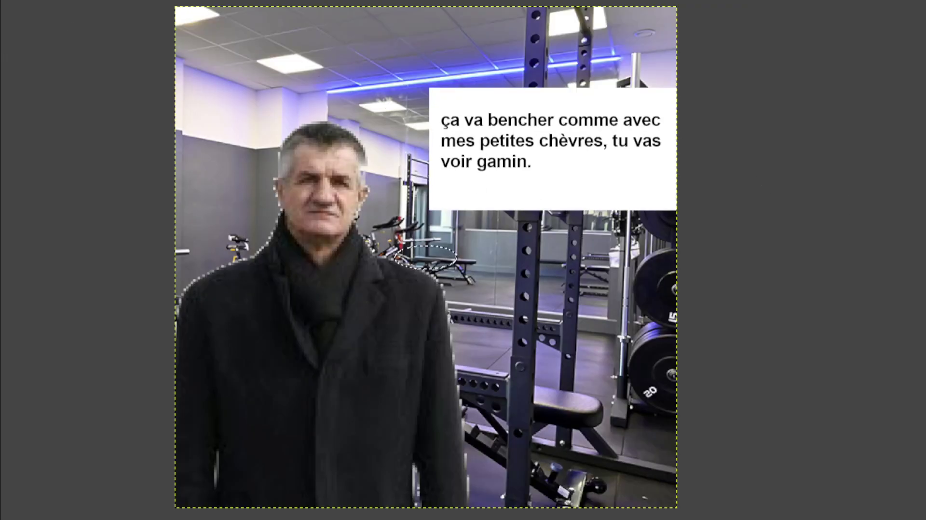
- Paste the orange-haired face into the gym scene, scale it to 643×215 px, and place it by the weight plates
key("ctrl+v")
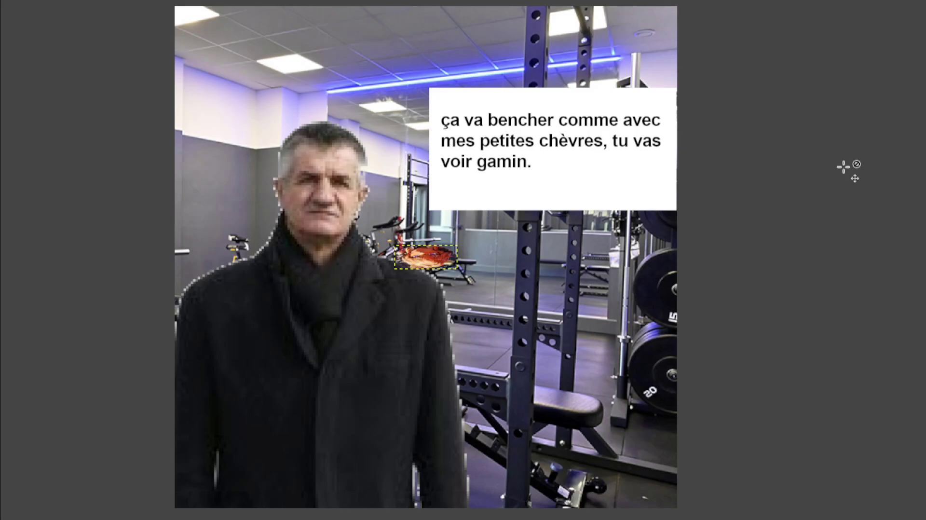
left_click_drag(442, 259, 609, 317)
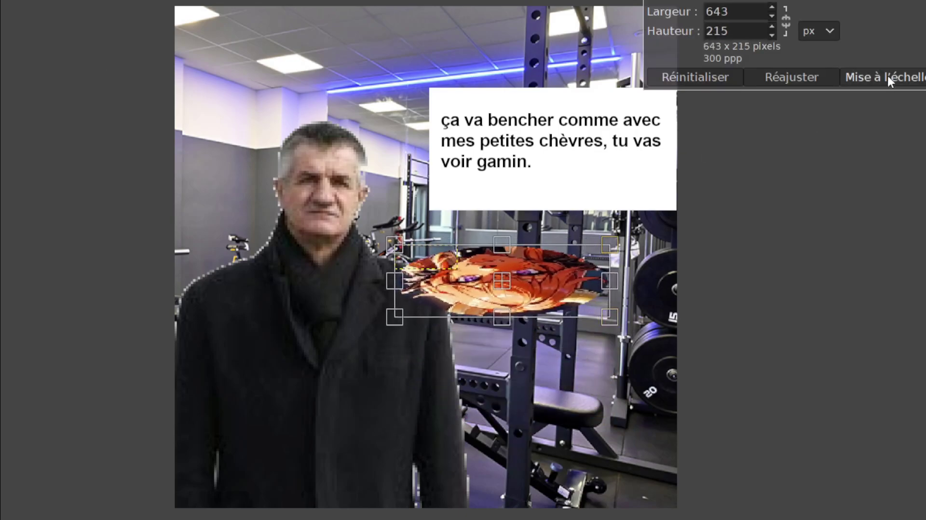
left_click(885, 78)
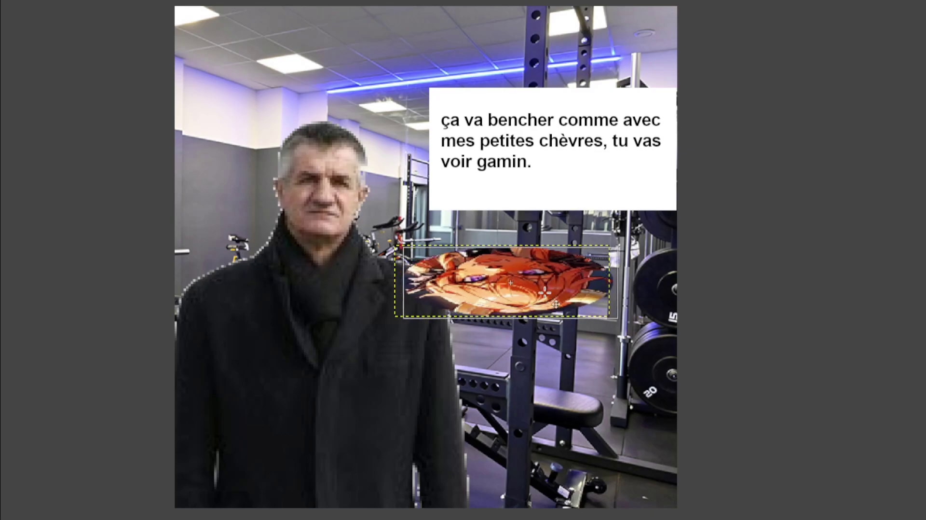
left_click_drag(541, 297, 606, 311)
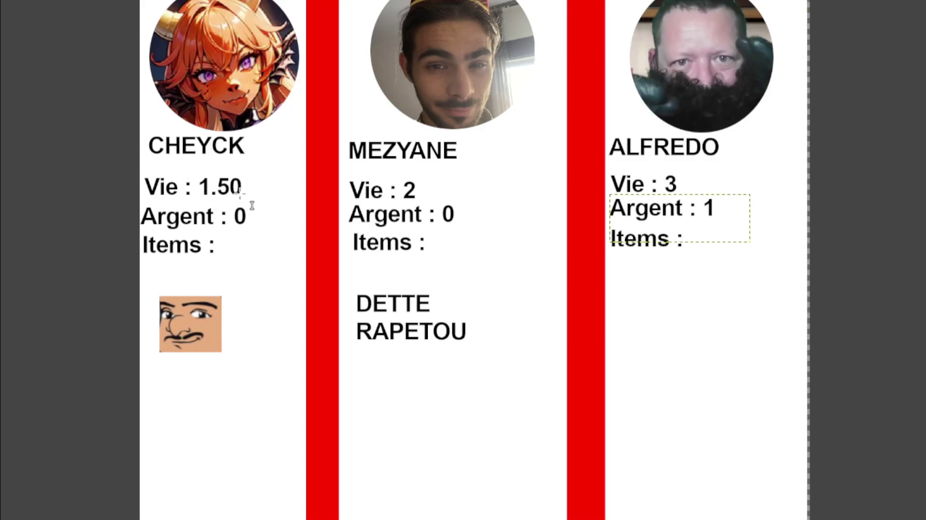
- Lower the first player's Vie from 1.50 to 0.50
left_click(211, 188)
key("BackSpace")
type("0")
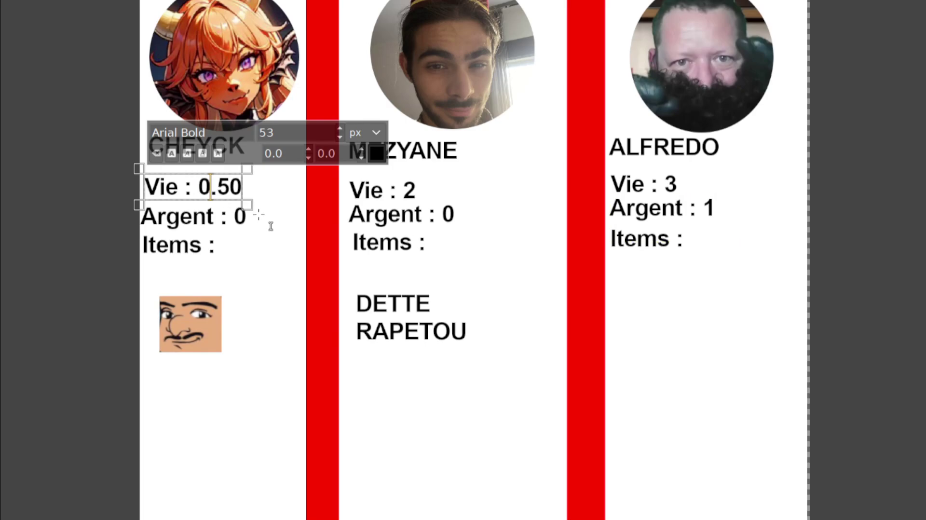
- Add a 'Force: 1' entry under Items on the first player's card
left_click_drag(140, 257, 268, 296)
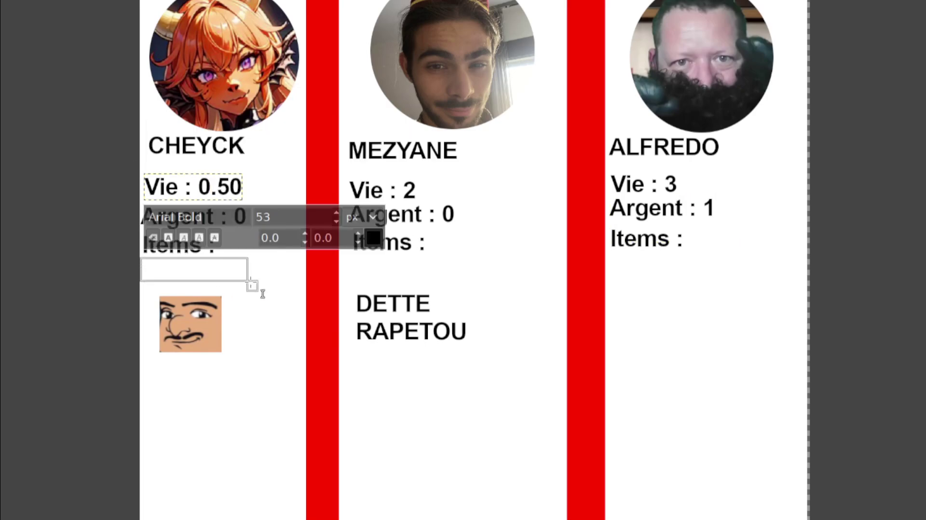
type("FO")
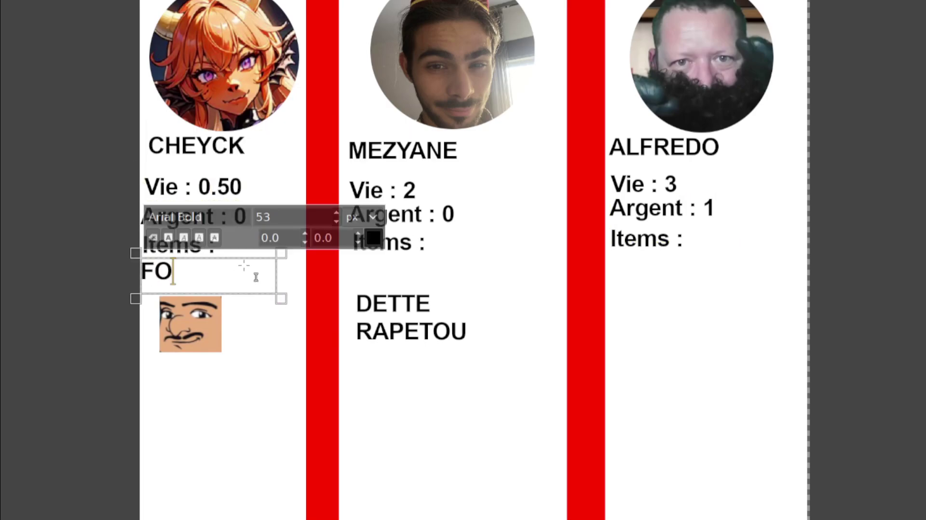
key("BackSpace")
type("orce: 1")
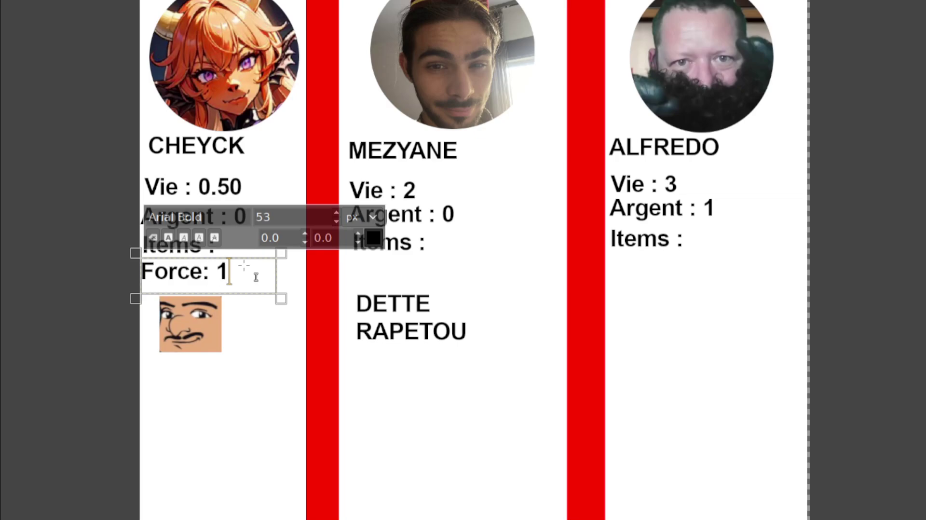
left_click(892, 193)
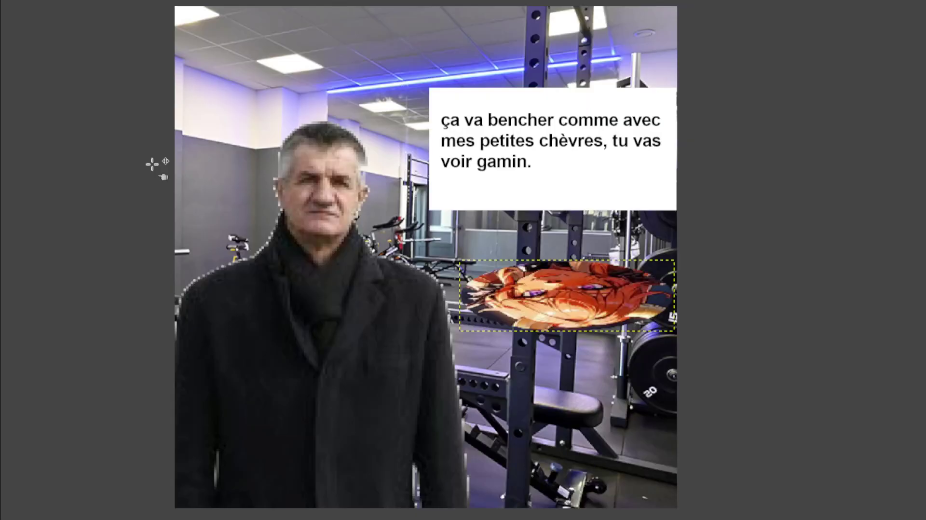
- Place the pasted face over the man's head, and move the upside-down token onto space 3
mouse_move(552, 302)
left_mouse_down()
mouse_move(292, 192)
mouse_move(305, 274)
mouse_move(307, 507)
mouse_move(316, 419)
mouse_move(311, 82)
mouse_move(308, 174)
mouse_move(305, 162)
mouse_move(345, 161)
mouse_move(318, 72)
mouse_move(342, 444)
mouse_move(708, 252)
mouse_move(840, 256)
left_mouse_up()
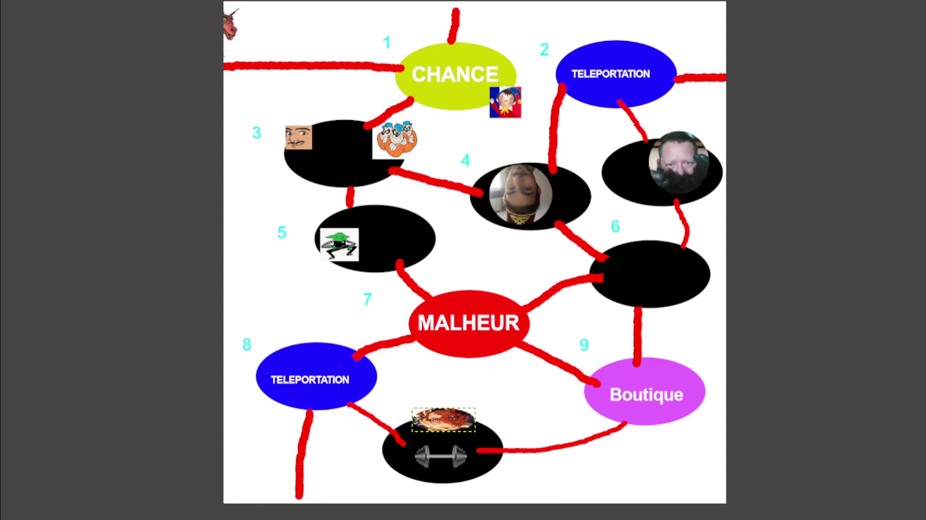
left_click_drag(519, 194, 352, 149)
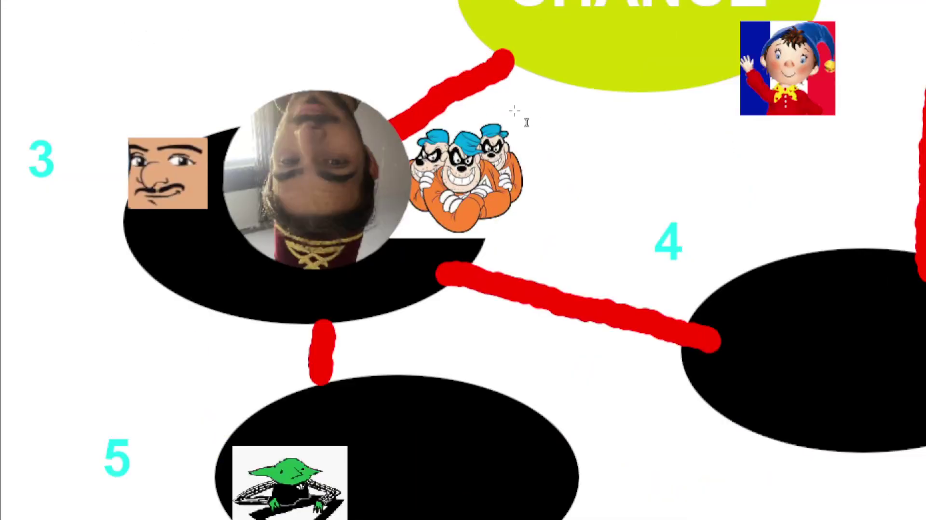
- Create a speech text box beside space 4 reading 'C'est quoi le plan ?'
left_click_drag(514, 111, 896, 198)
type("C'")
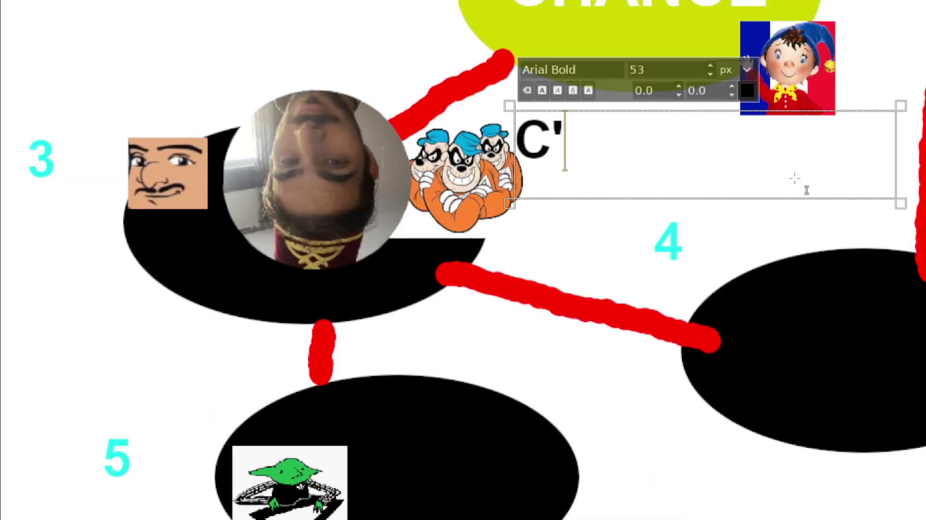
type("est quoi le plan")
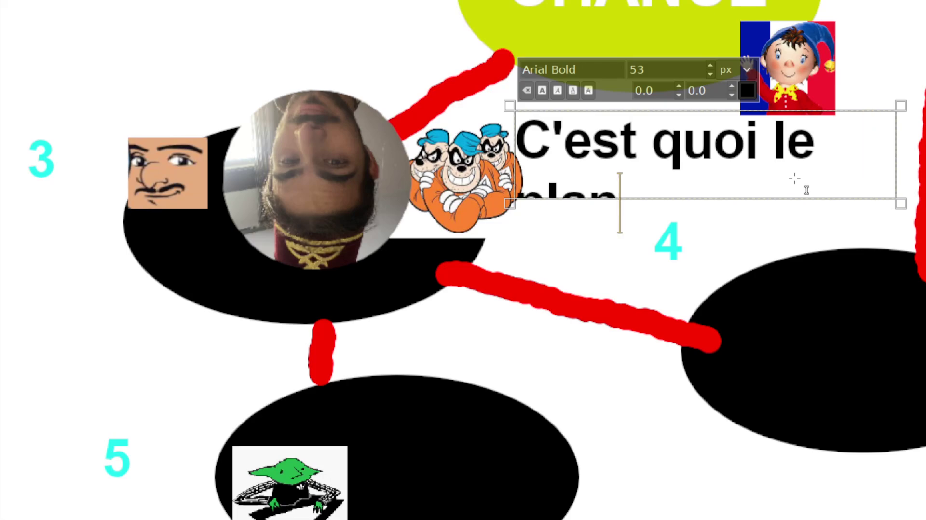
type(" ?")
left_click_drag(866, 207, 847, 298)
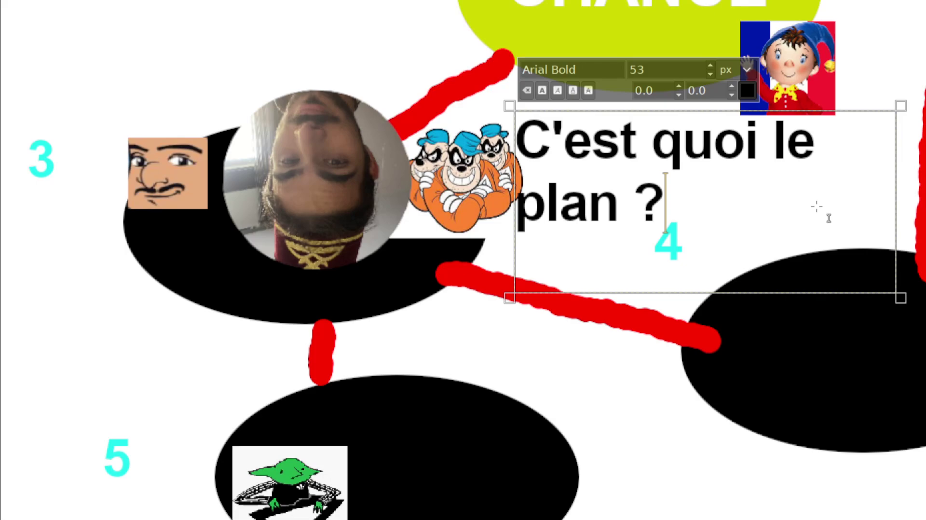
left_click_drag(750, 228, 477, 147)
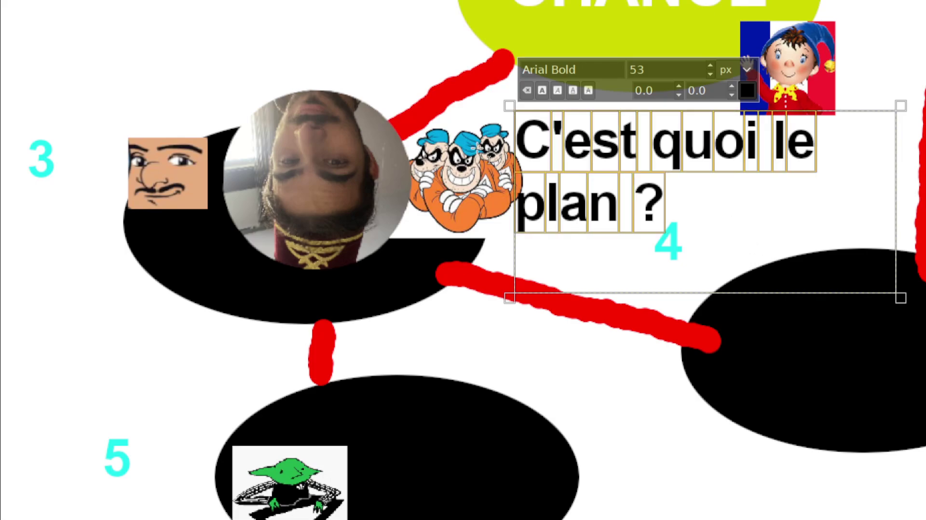
left_click(726, 208)
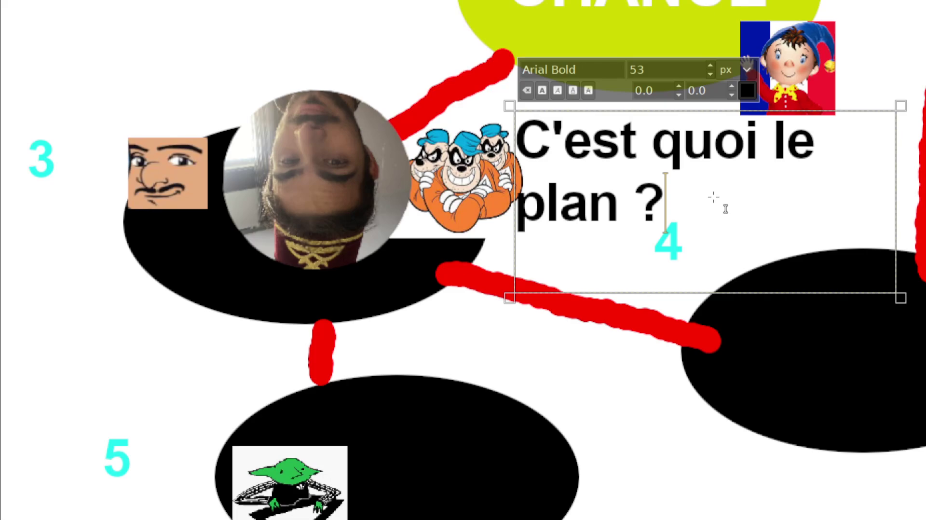
- Replace the question with trial replies 'ouai ?' and 'Toi d'abord', erasing each
left_click_drag(714, 197, 499, 106)
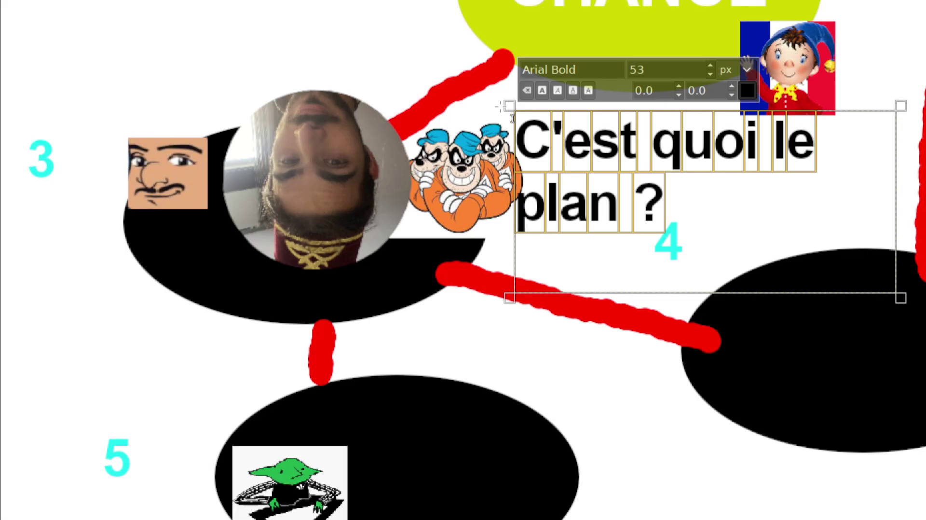
key("BackSpace")
type("ouai ?")
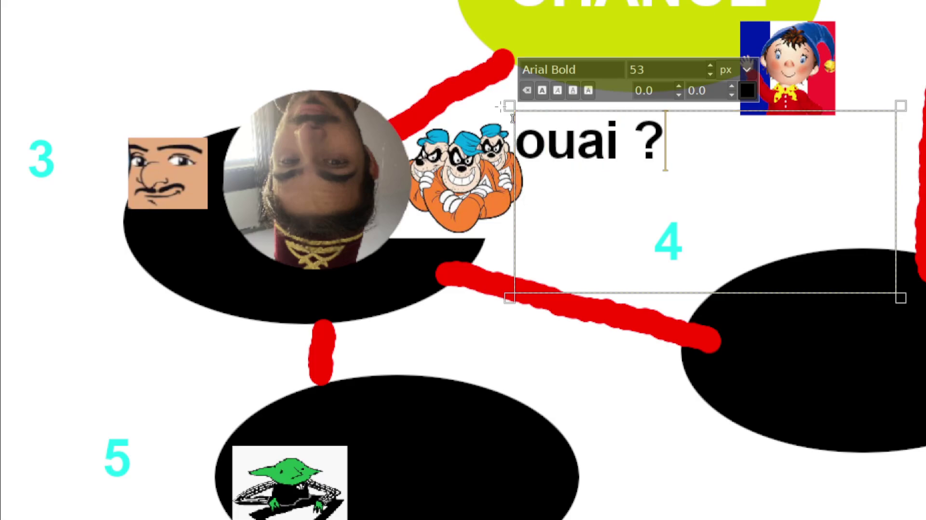
key("BackSpace")
key("BackSpace")
key("BackSpace")
key("BackSpace")
key("BackSpace")
type("To")
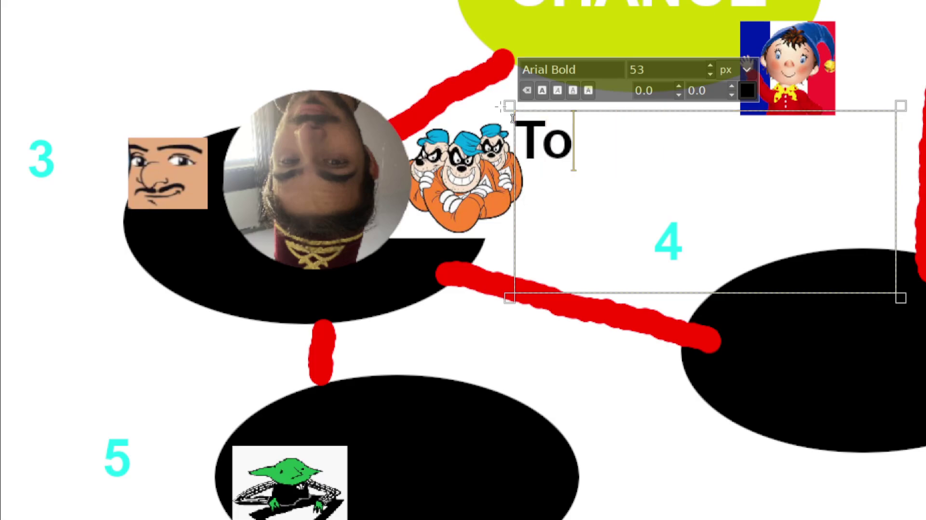
type("i d'abord")
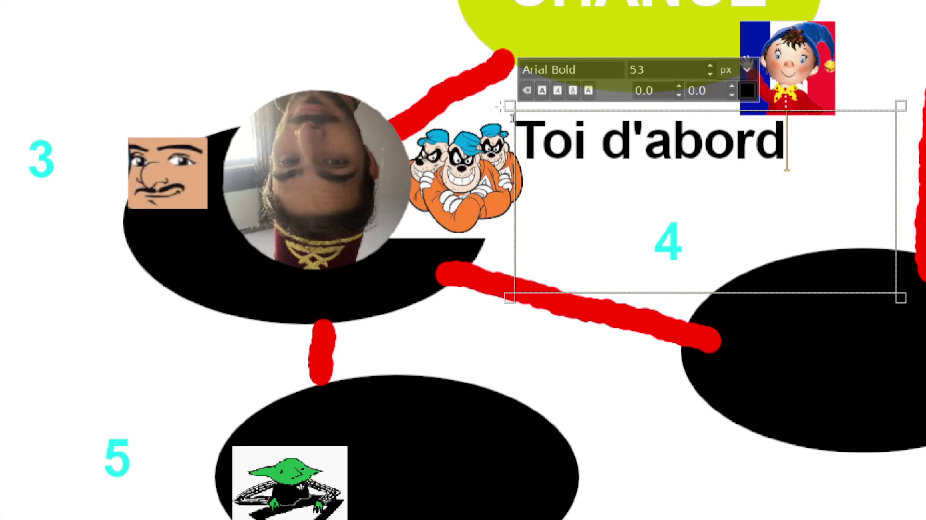
key("BackSpace")
key("BackSpace")
key("BackSpace")
key("BackSpace")
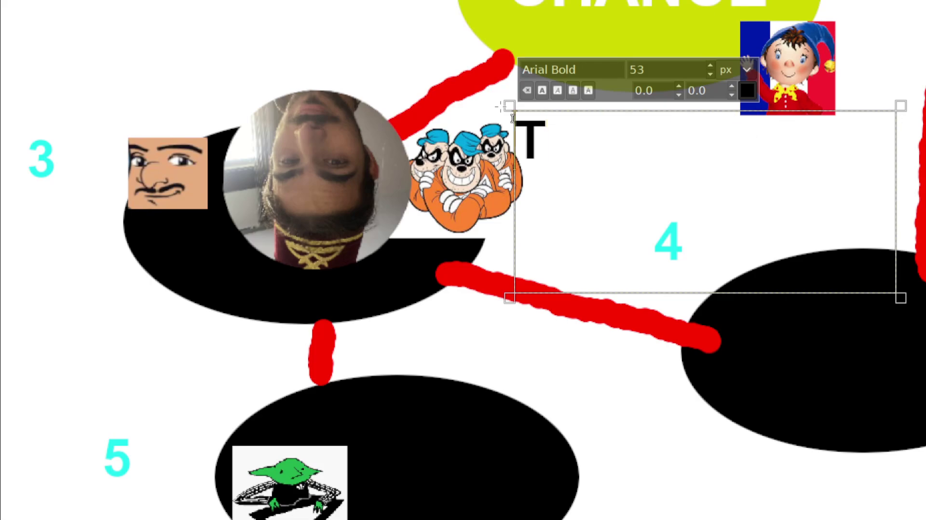
key("BackSpace")
- Type and erase a longer trial reply, leaving the speech box empty and finished
type("Si tu le baise wa")
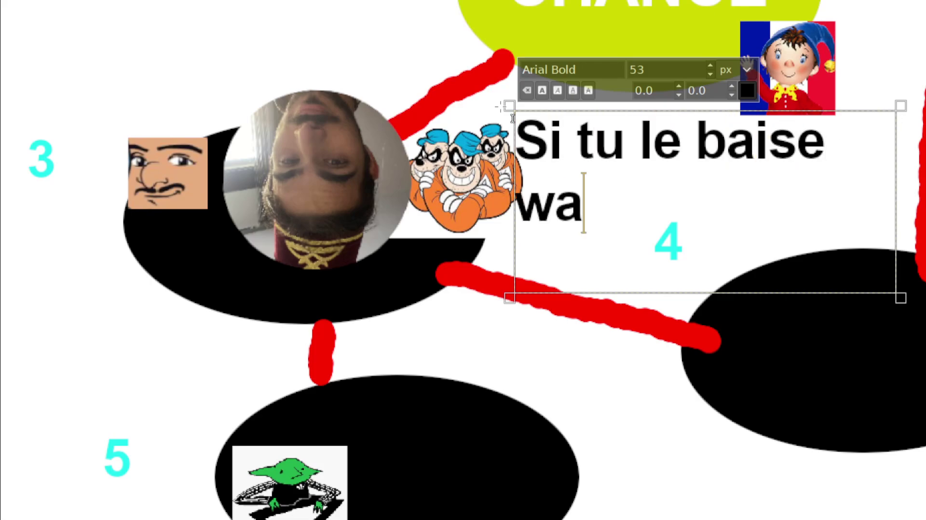
type("llah on te b")
key("BackSpace")
type("l")
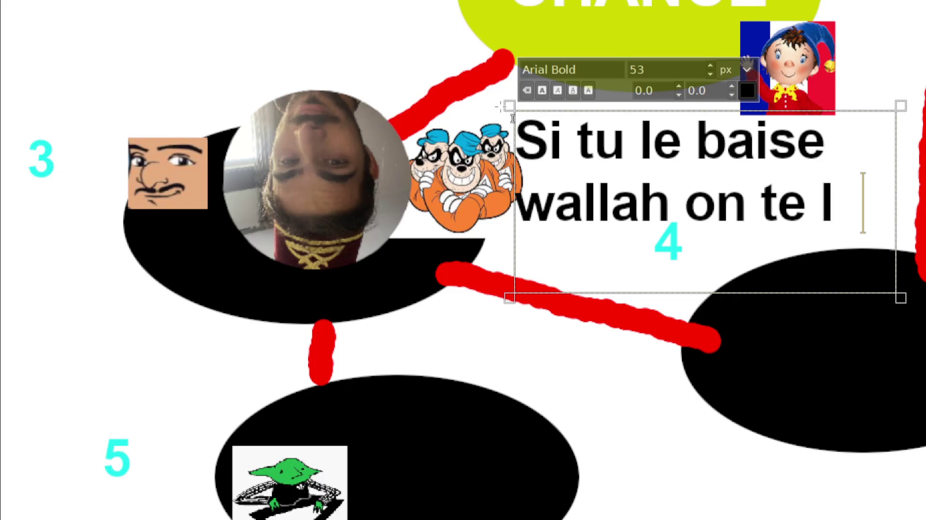
type("aisse")
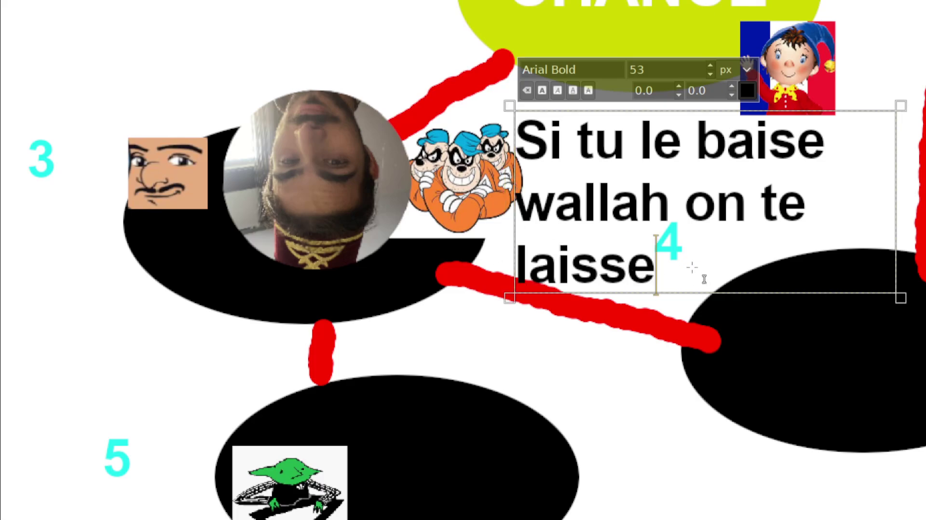
key("ctrl+a")
type("sinon on t'en")
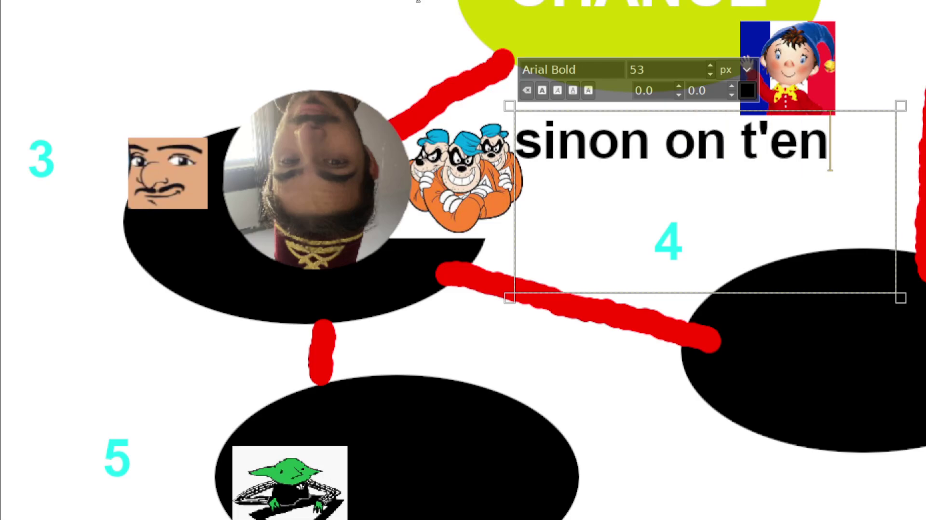
type("cule")
key("BackSpace")
key("BackSpace")
key("BackSpace")
key("BackSpace")
key("BackSpace")
key("BackSpace")
key("BackSpace")
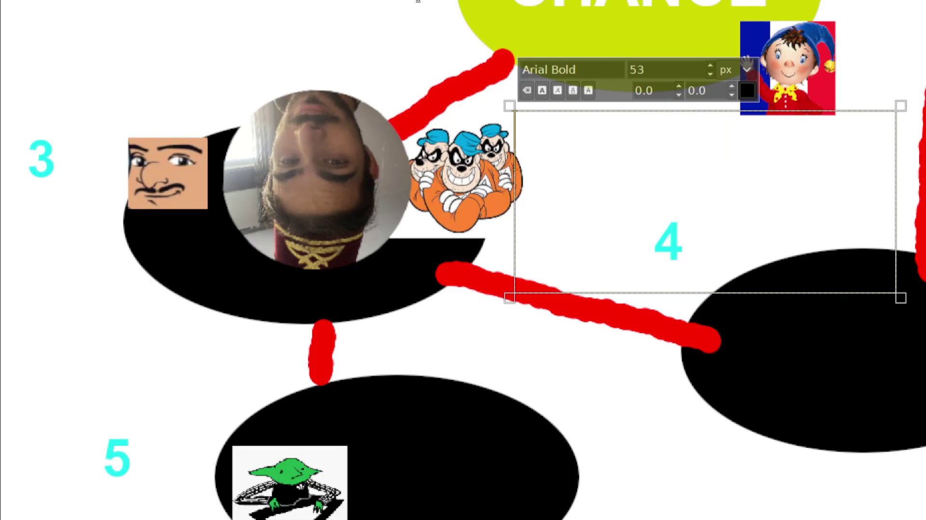
key("Escape")
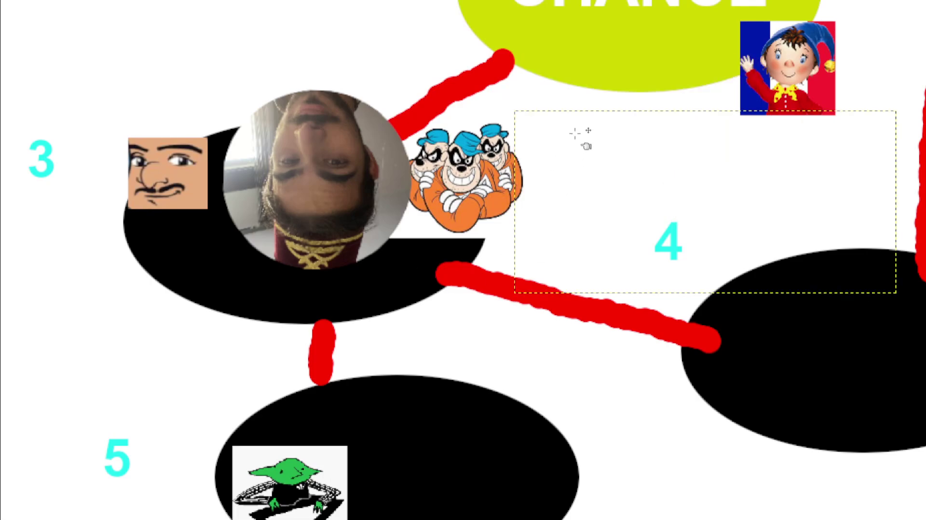
- Zoom out and move the upside-down face token from space 3 onto space 5
scroll(581, 137, "down", 1)
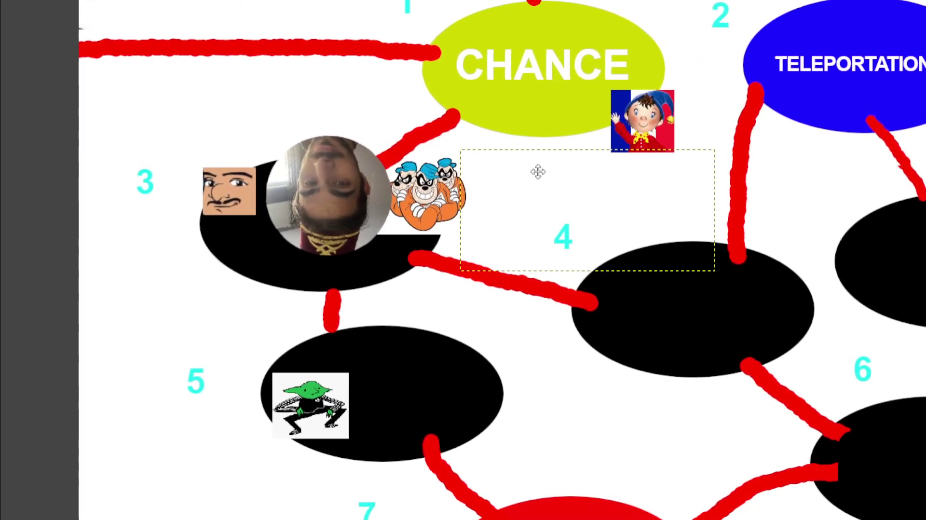
scroll(540, 164, "down", 1)
mouse_move(591, 152)
left_mouse_down()
mouse_move(566, 148)
mouse_move(555, 93)
left_mouse_up()
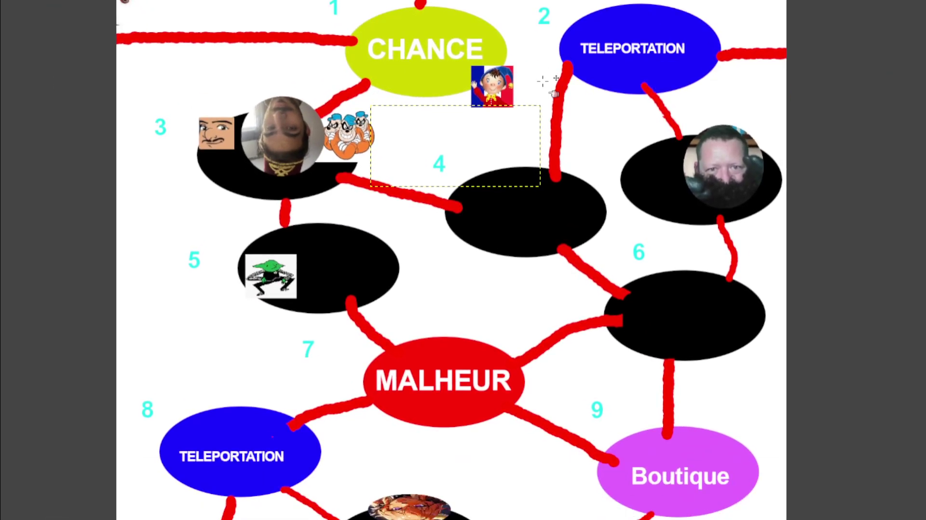
scroll(554, 93, "down", 1)
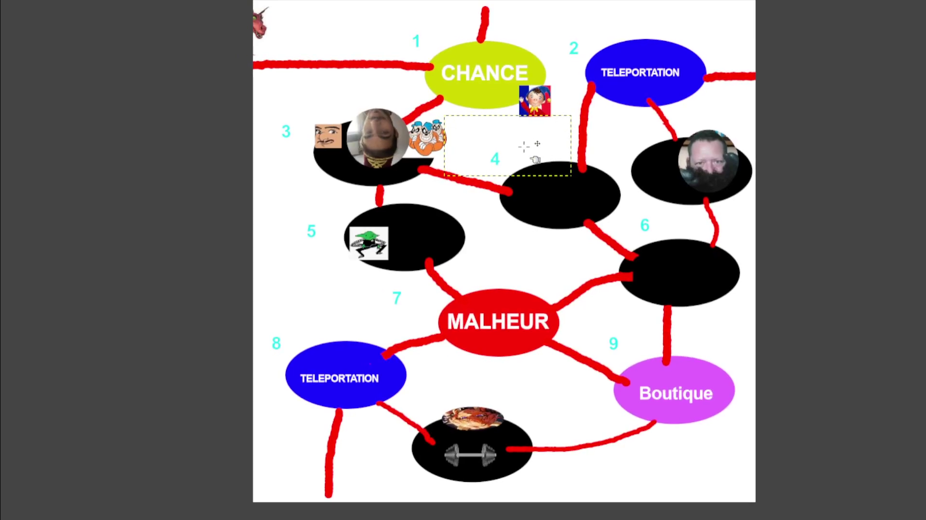
scroll(527, 151, "down", 1)
scroll(527, 151, "up", 2)
scroll(528, 148, "down", 1)
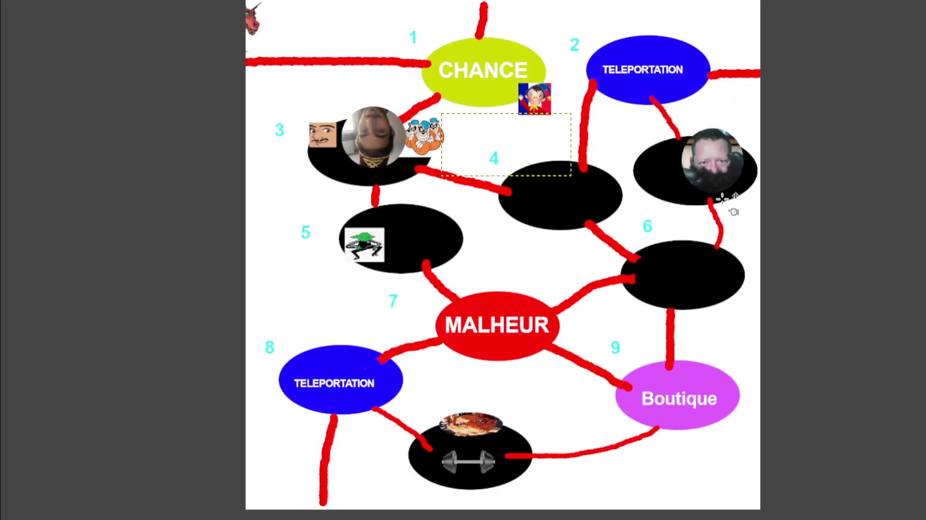
left_click_drag(406, 145, 413, 207)
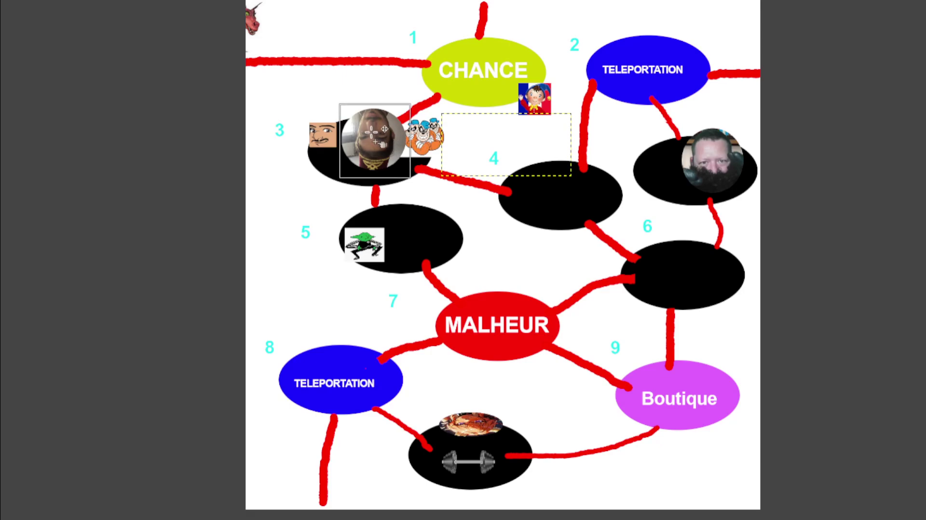
scroll(332, 282, "up", 3)
- Draw a text box below space 5 reading 'Alors comme / ça t'es un ouf ?'
scroll(356, 265, "down", 1)
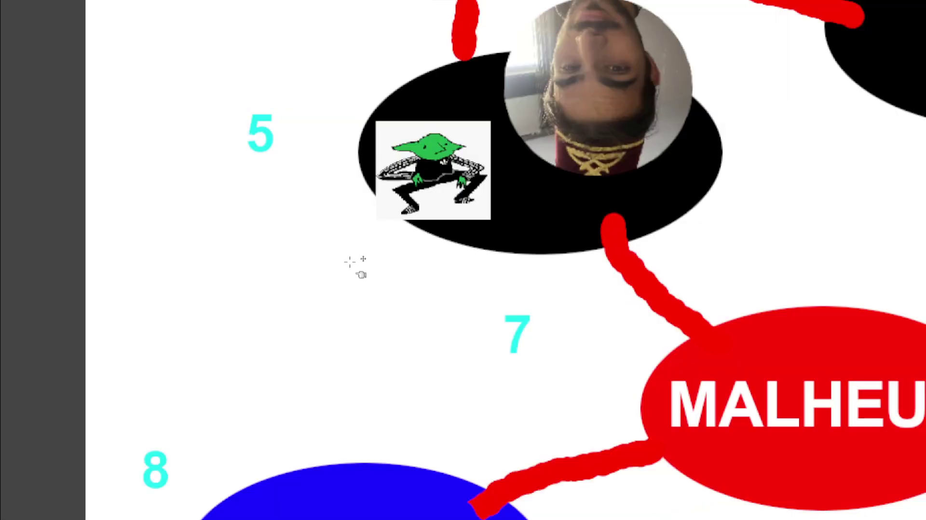
left_click_drag(355, 264, 319, 311)
left_click_drag(68, 248, 520, 474)
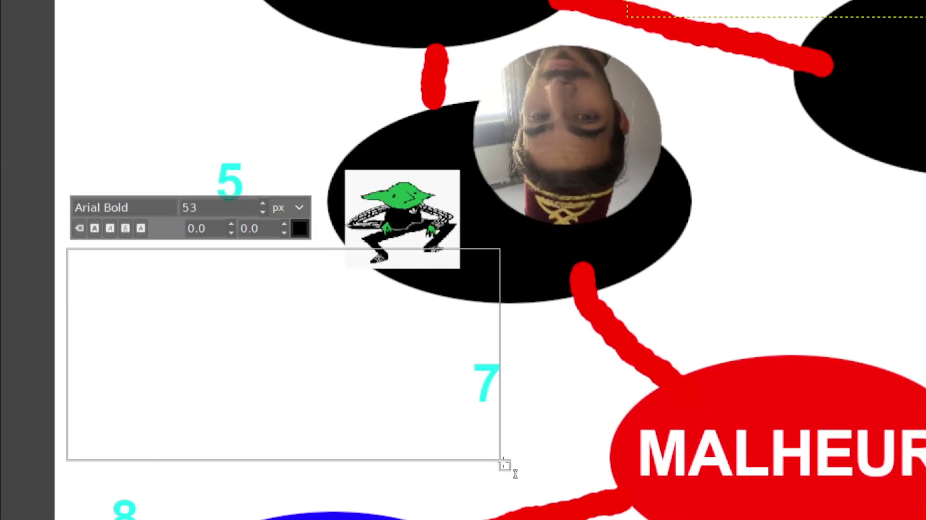
type("Alors co")
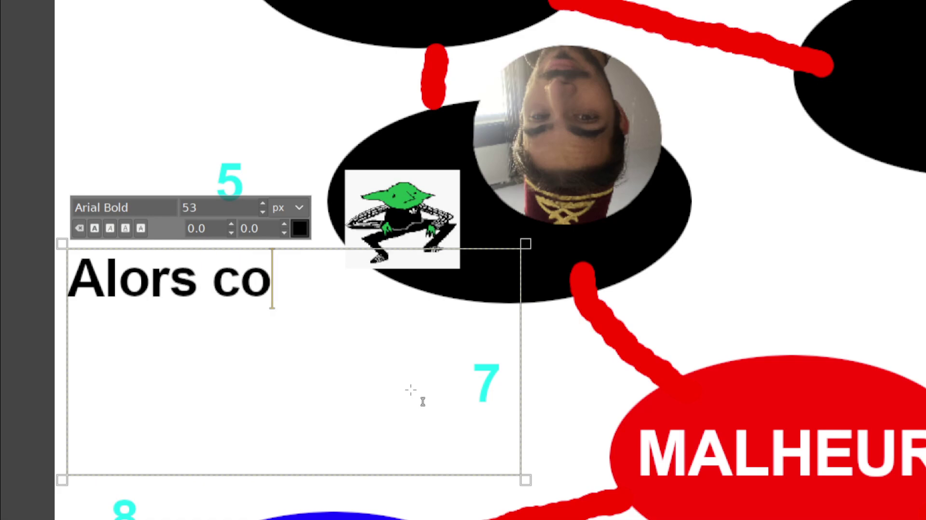
type("mme")
key("Return")
type("ça t")
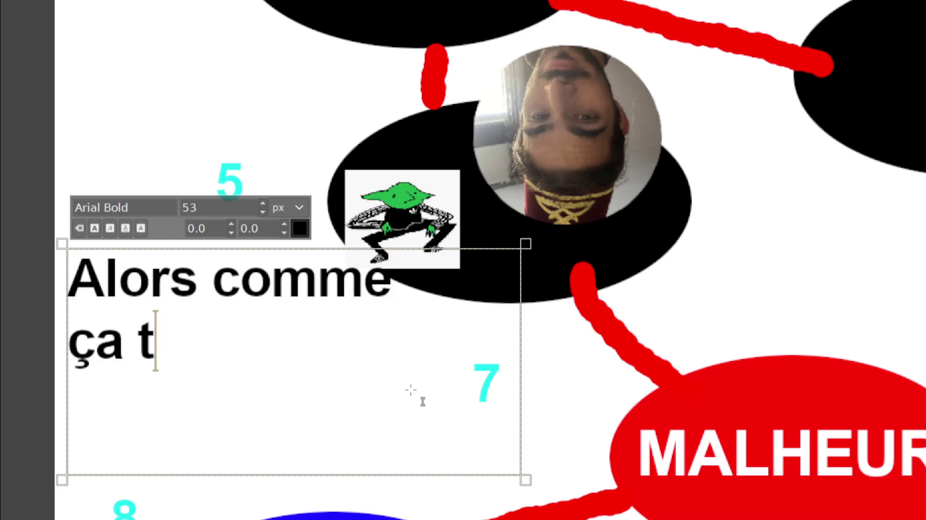
type("'es un ouf ?")
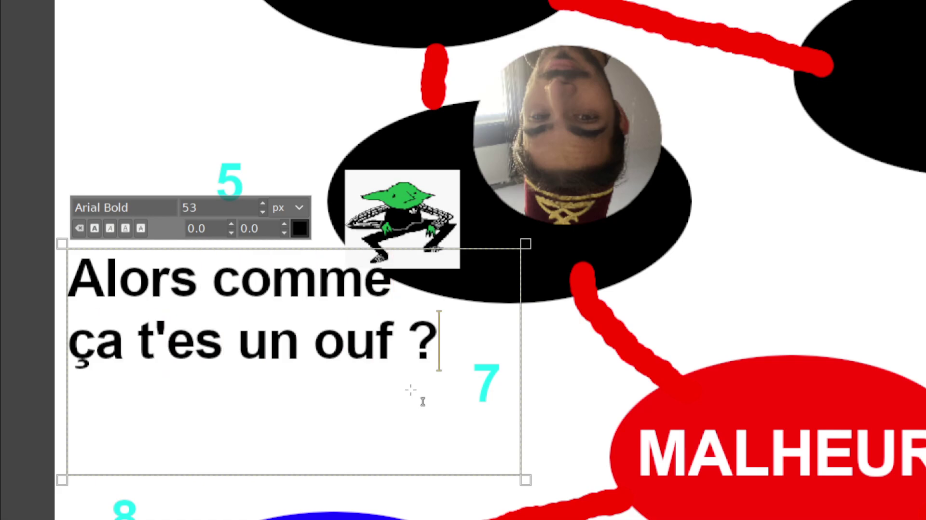
- Replace it with the two-line text 'Tu vas voir / sale victime'
key("BackSpace")
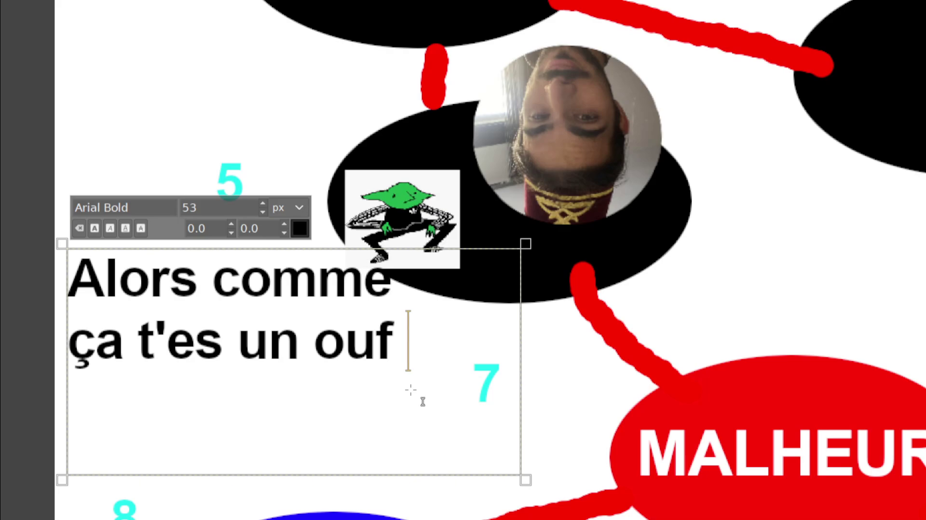
key("BackSpace")
key("BackSpace")
key("BackSpace")
key("BackSpace")
key("BackSpace")
key("BackSpace")
key("BackSpace")
key("BackSpace")
key("BackSpace")
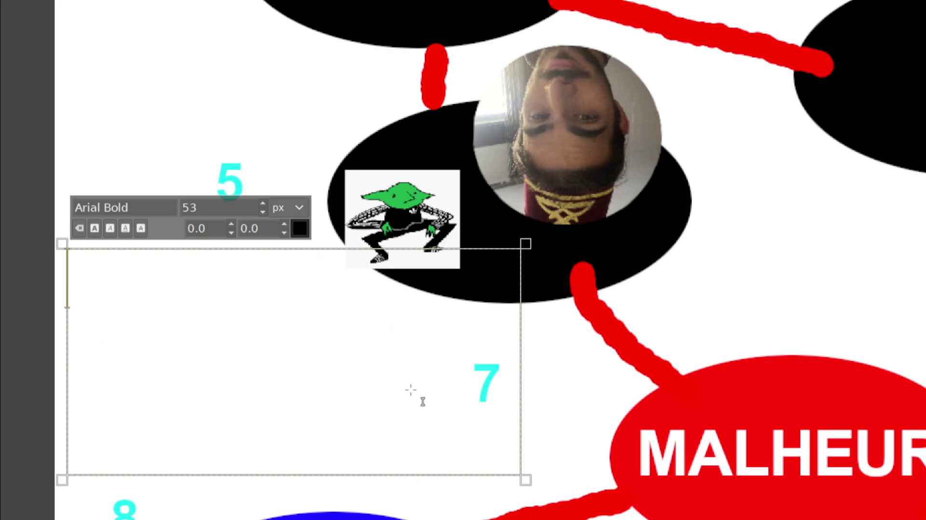
type("Tu vas voir")
key("Return")
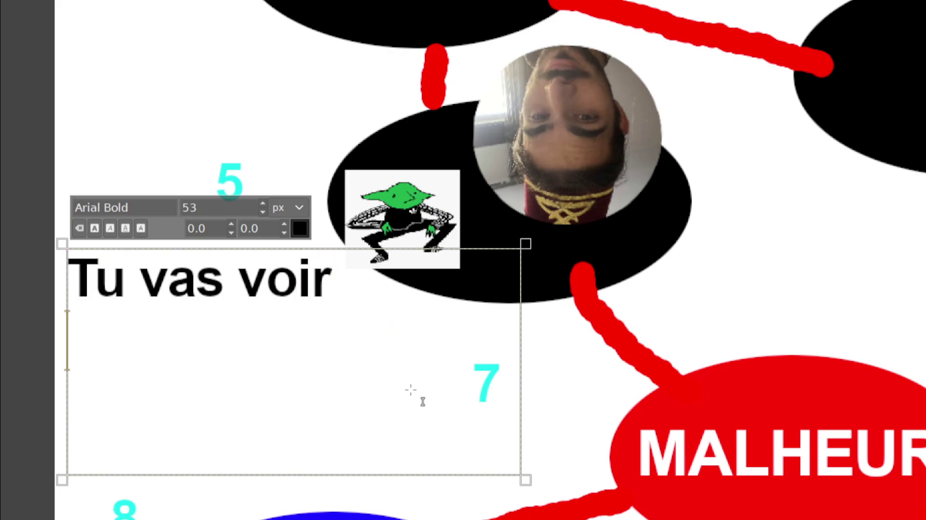
type("sale victime")
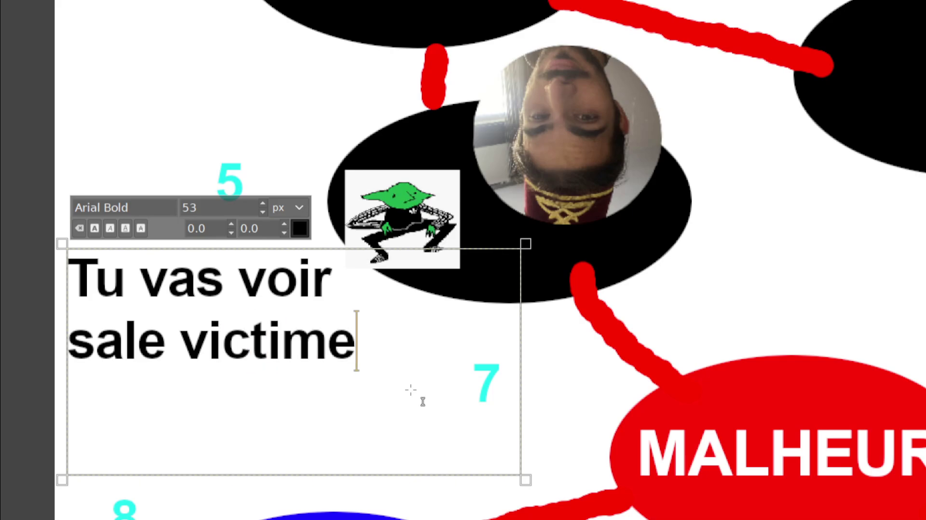
key("BackSpace")
key("BackSpace")
key("BackSpace")
key("BackSpace")
key("BackSpace")
key("BackSpace")
key("BackSpace")
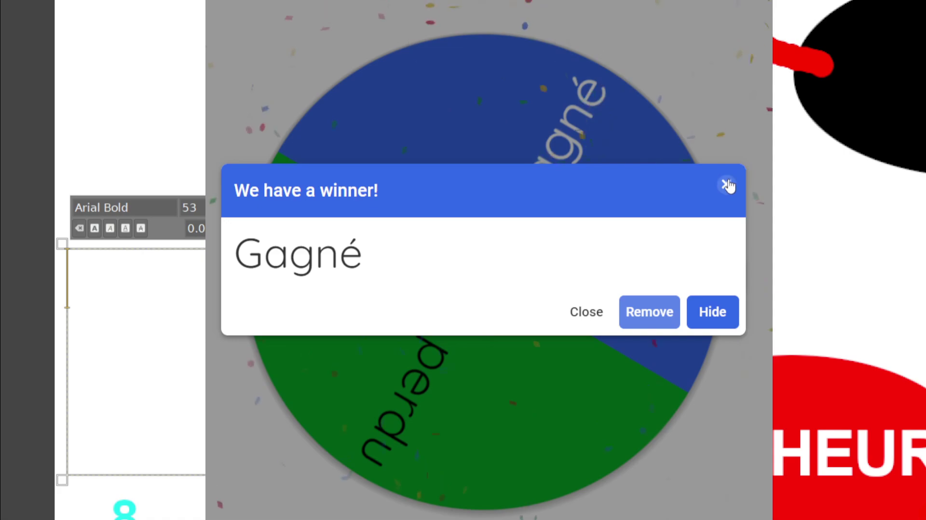
- Dismiss the wheel's result after the spin lands on Gagné
left_click(727, 185)
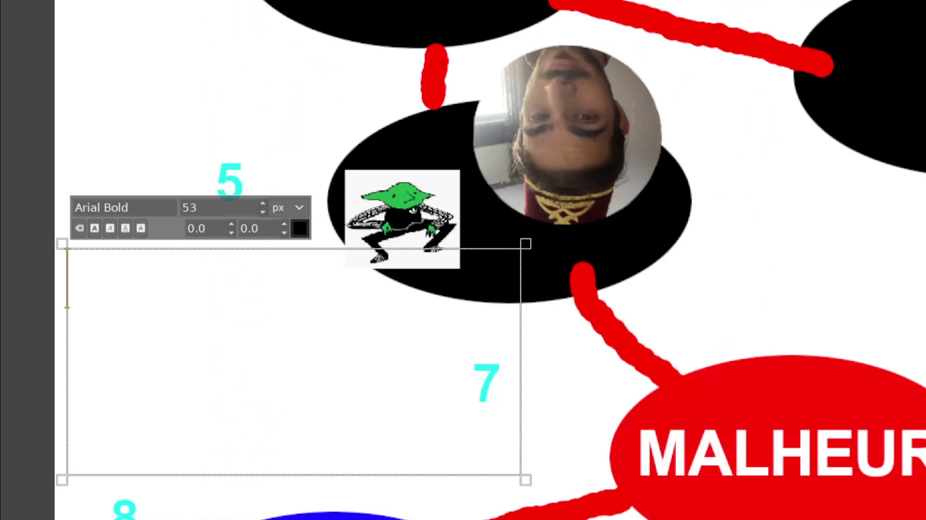
- Delete the goblin token from space 5, then nudge the cave's right gold coin rightward
left_click(405, 197)
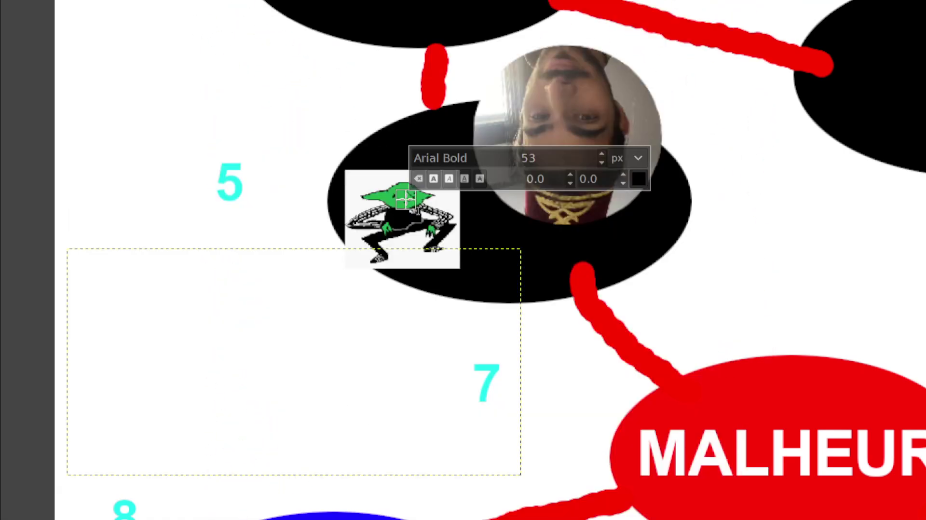
key("m")
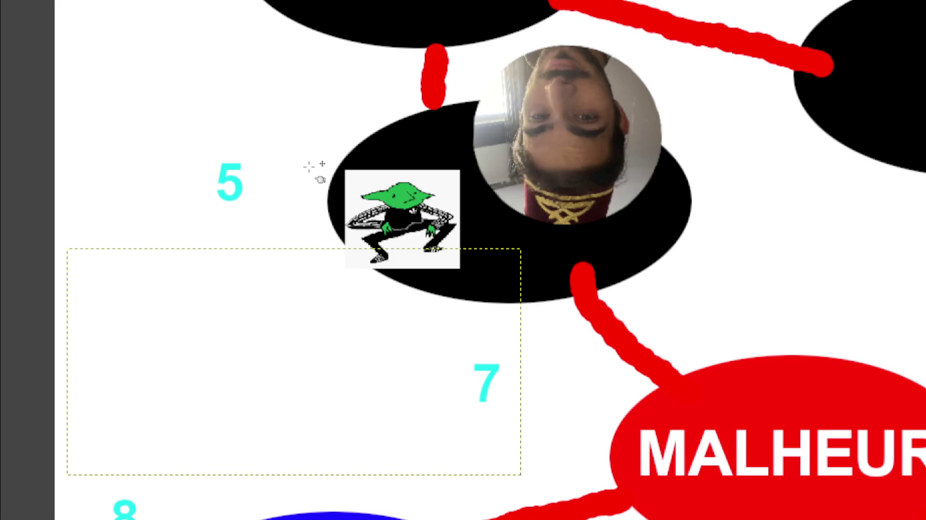
key("Page_Up")
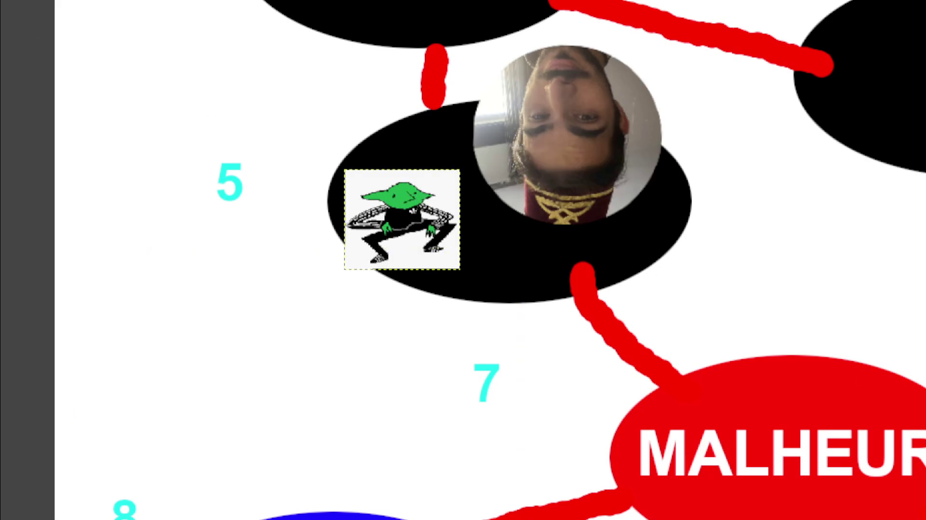
key("Delete")
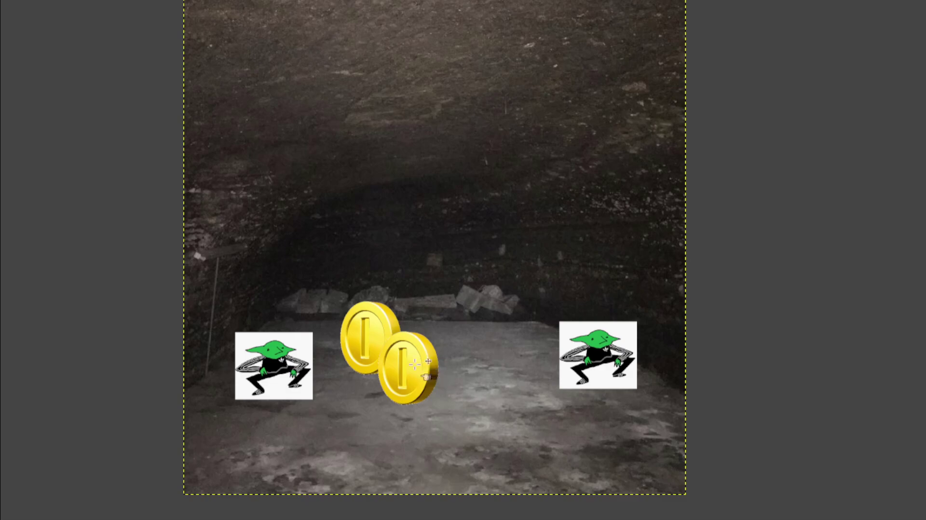
left_click_drag(413, 362, 478, 352)
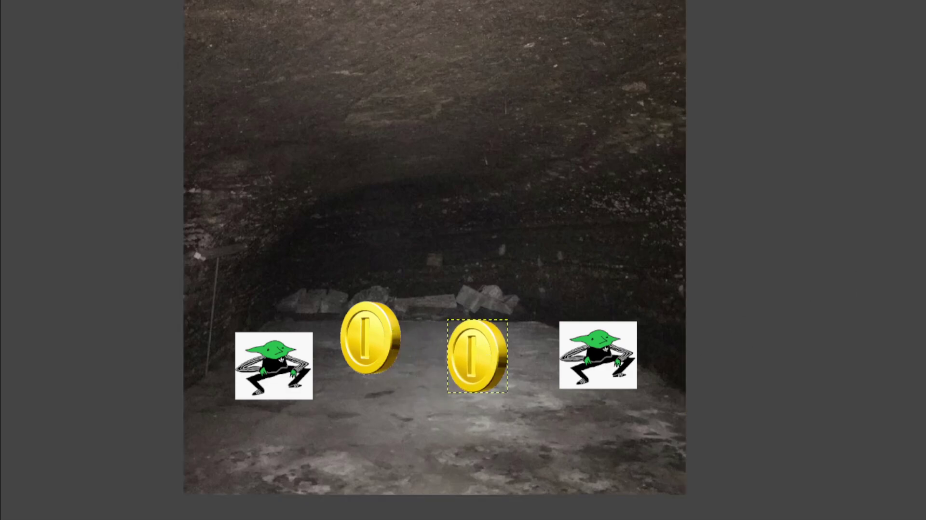
- Delete the cave's right gold coin and raise the middle player's Argent to 1
key("Delete")
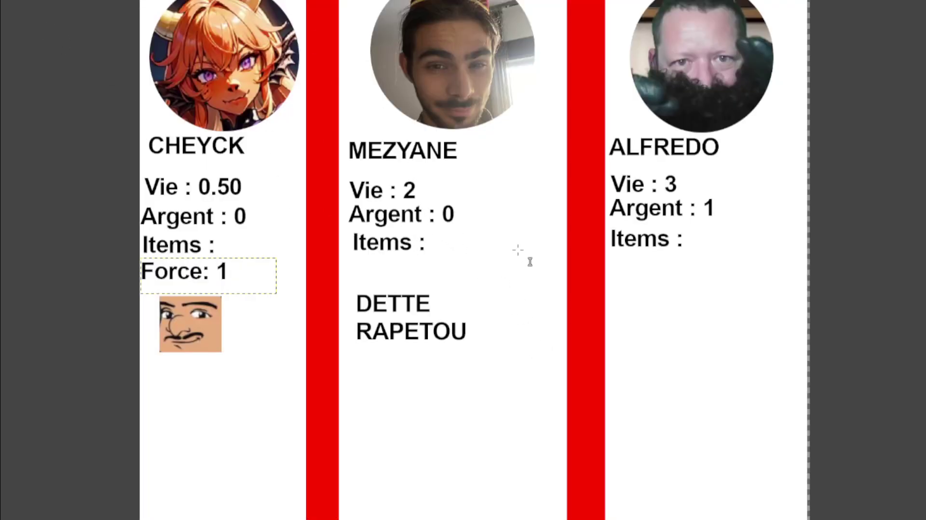
left_click(463, 215)
key("BackSpace")
type("1")
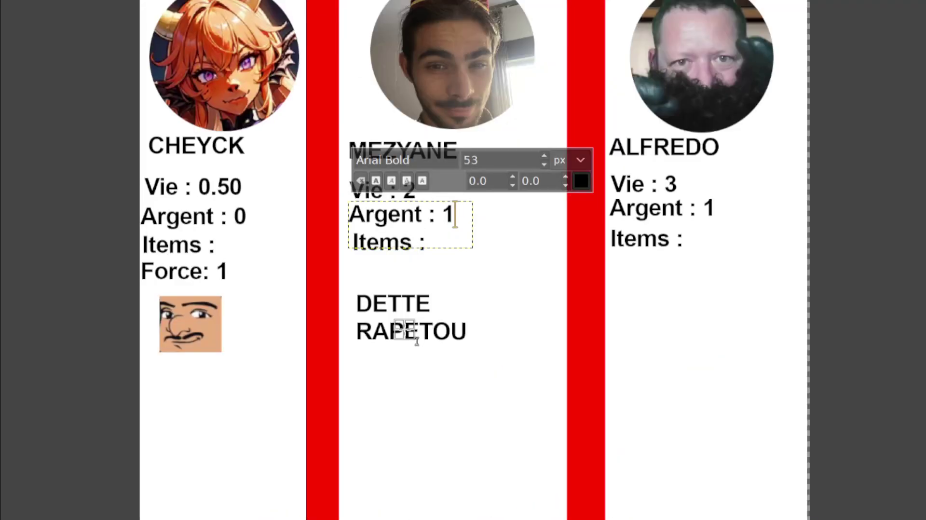
- Erase the DETTE RAPETOU note from the middle player's card
left_click(405, 330)
left_click_drag(480, 338, 249, 218)
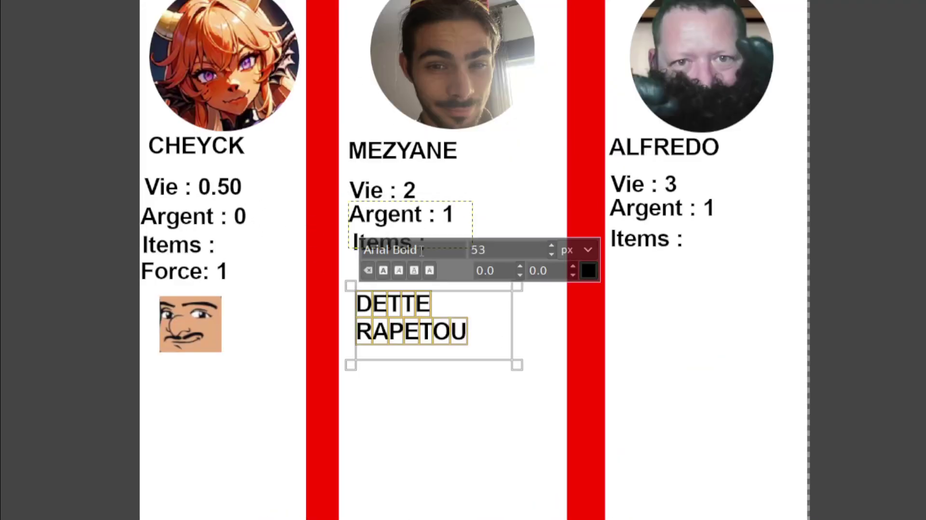
key("Delete")
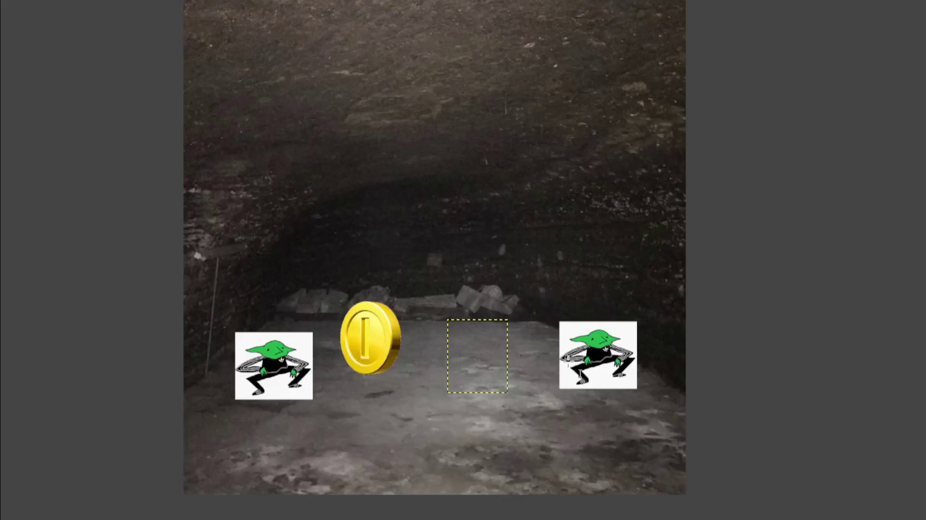
- Shift the cave's right goblin leftward and cut it out of the cave scene
left_click(583, 366)
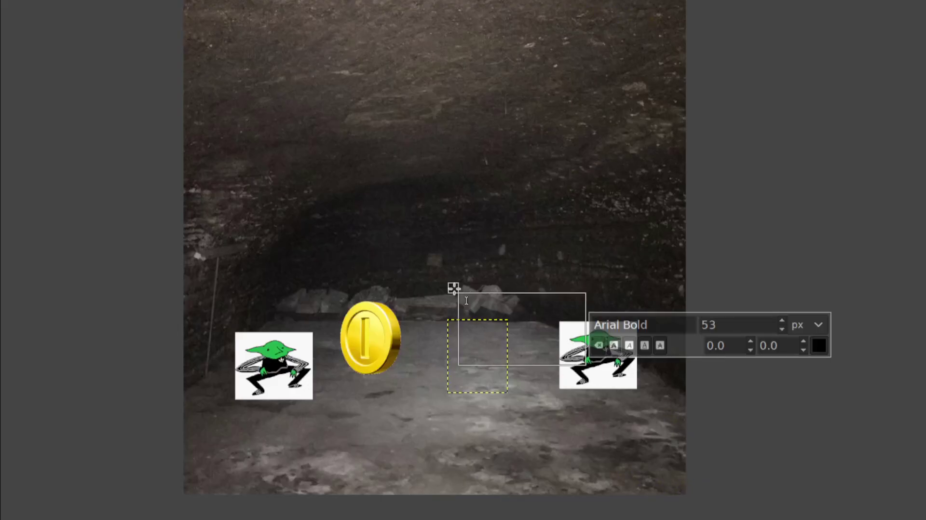
left_click(485, 282)
left_click(456, 139)
key("Escape")
key("m")
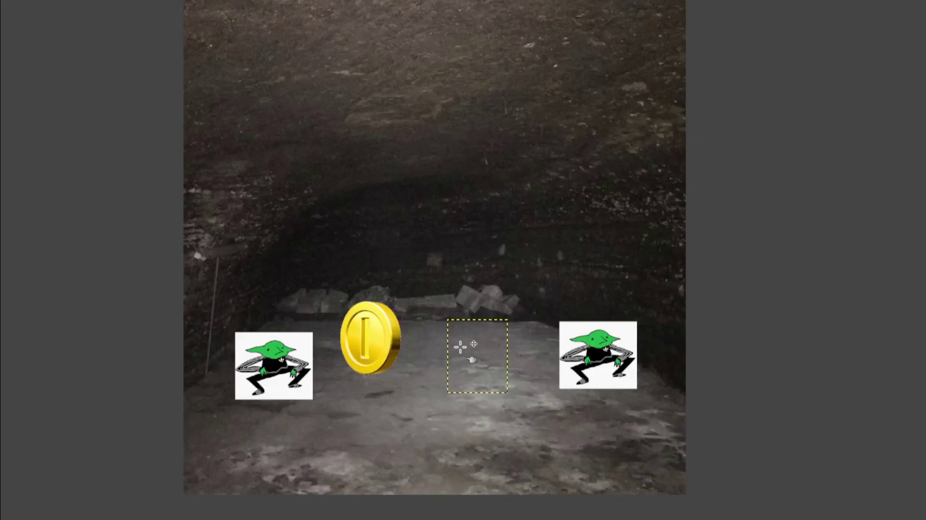
left_click_drag(589, 356, 531, 331)
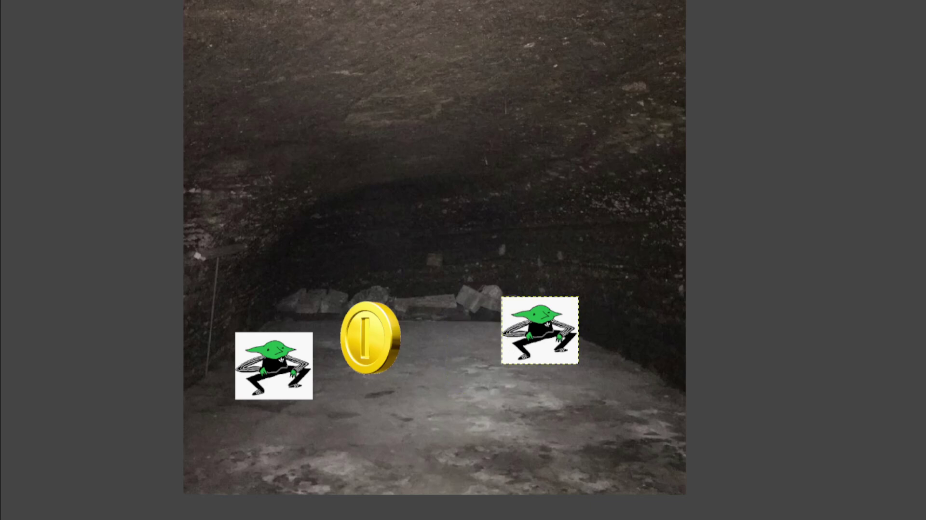
key("Delete")
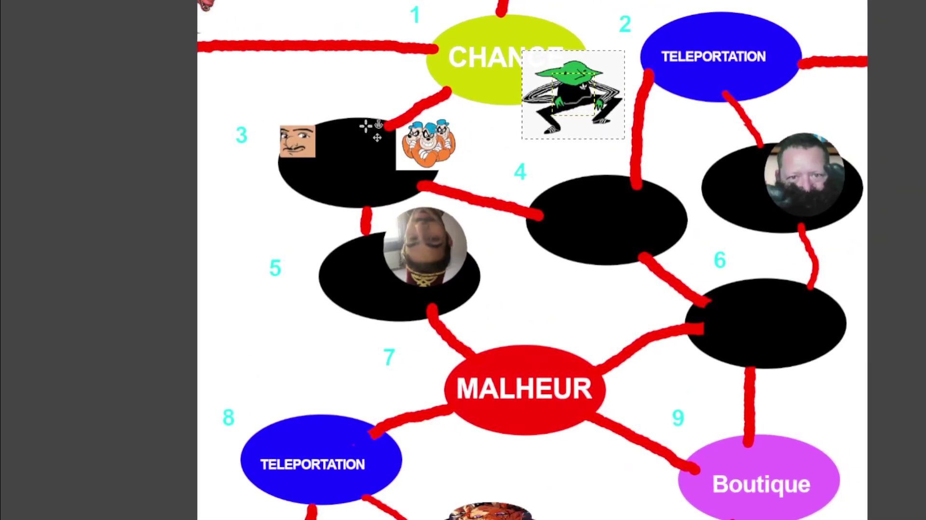
- Paste the goblin as a new layer on space 6 and scale it to about 104×90 px
key("ctrl+h")
left_click_drag(570, 81, 772, 319)
key("shift+s")
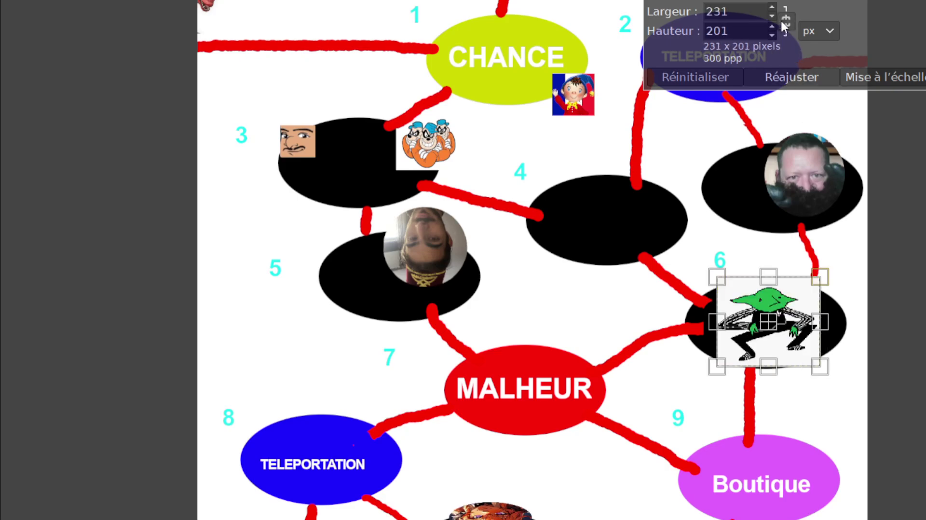
left_click_drag(717, 276, 770, 322)
left_click(885, 78)
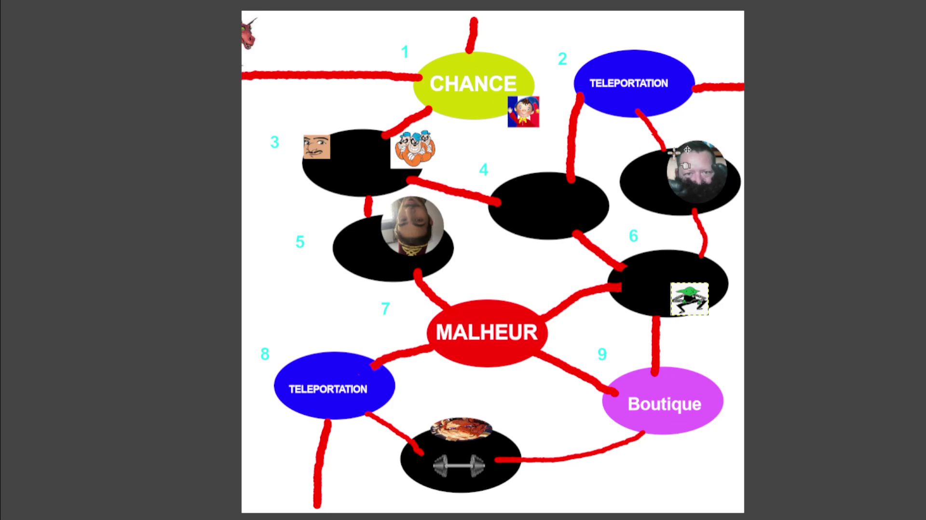
- Drag the bearded man's face token via TELEPORTATION 2 onto CHANCE, and the three-convicts image onto the dumbbell space
left_click(702, 174)
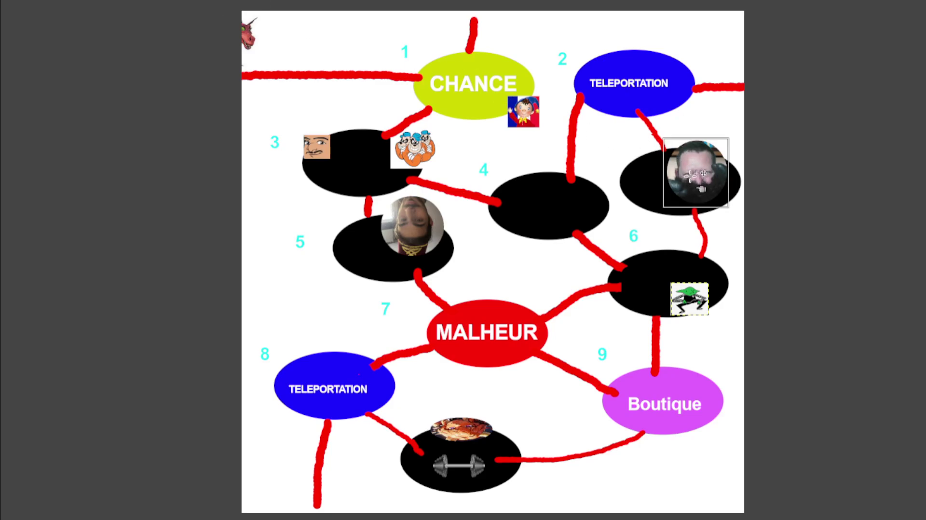
left_click_drag(703, 173, 643, 79)
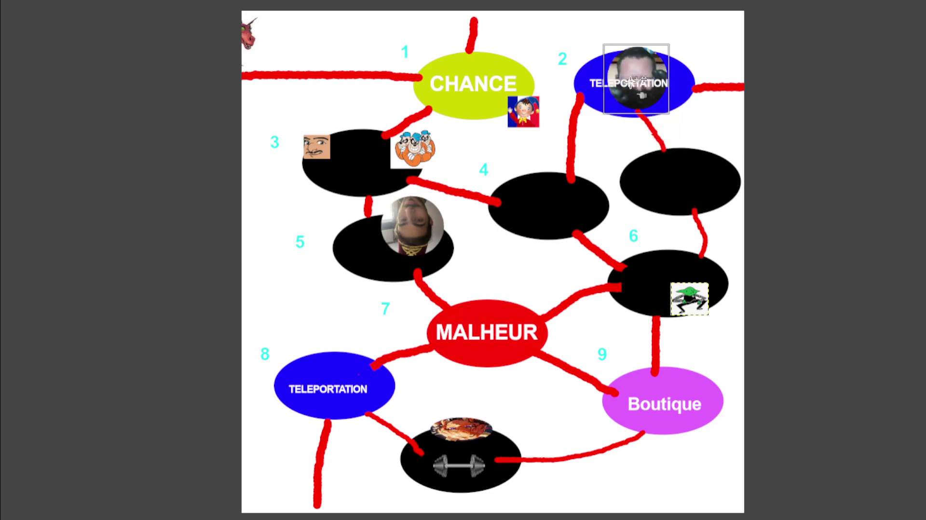
left_click_drag(637, 82, 450, 59)
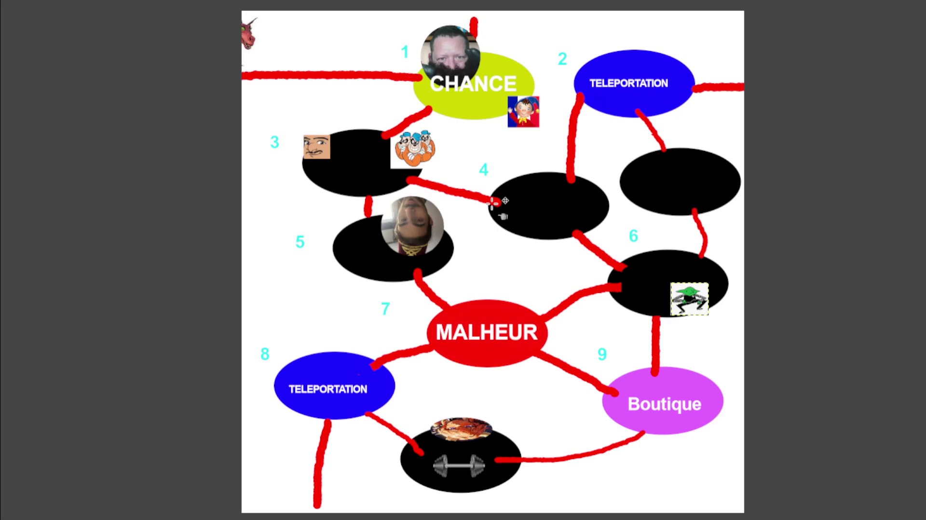
left_click_drag(413, 150, 582, 432)
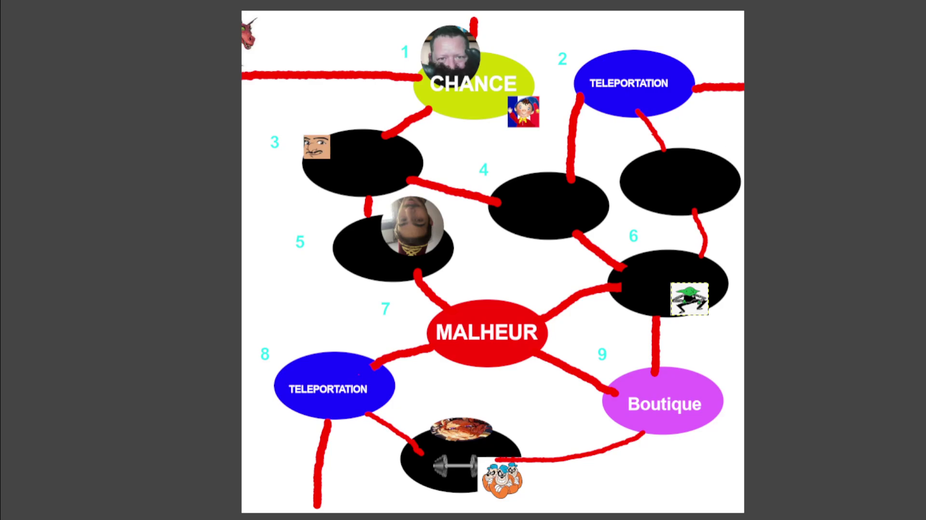
scroll(595, 158, "down", 5)
scroll(466, 279, "up", 3)
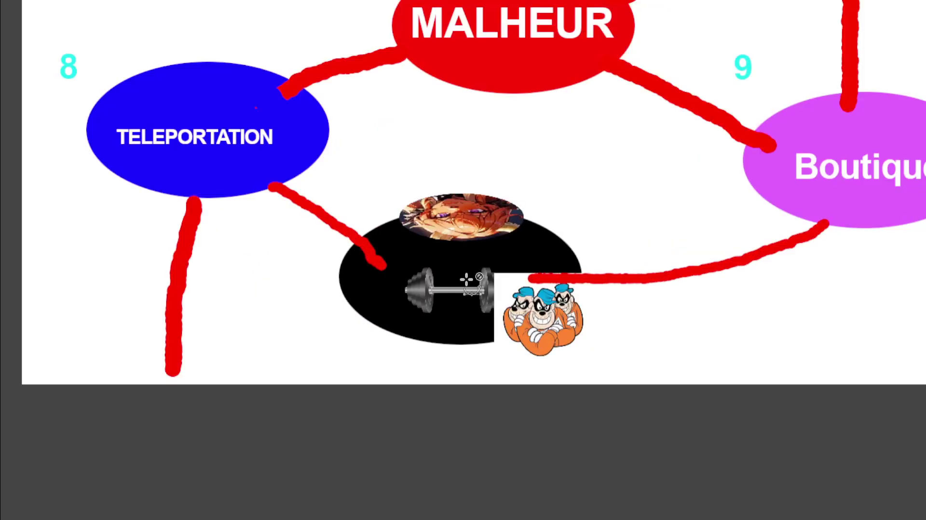
scroll(467, 279, "up", 3)
scroll(488, 262, "down", 1)
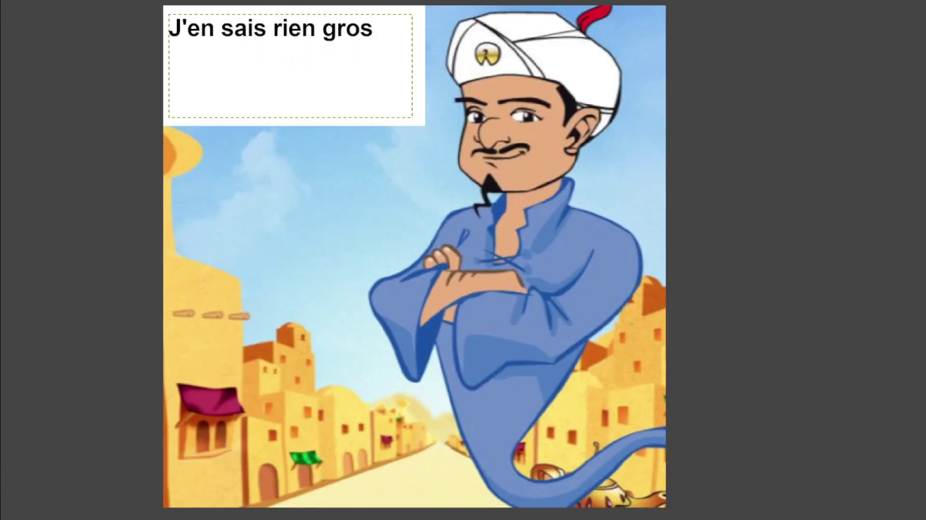
- Overwrite the genie's speech line with 'Dans la boutique y'a un truc qui le permet wallah', discarding a trial greeting
left_click_drag(374, 35, 149, 36)
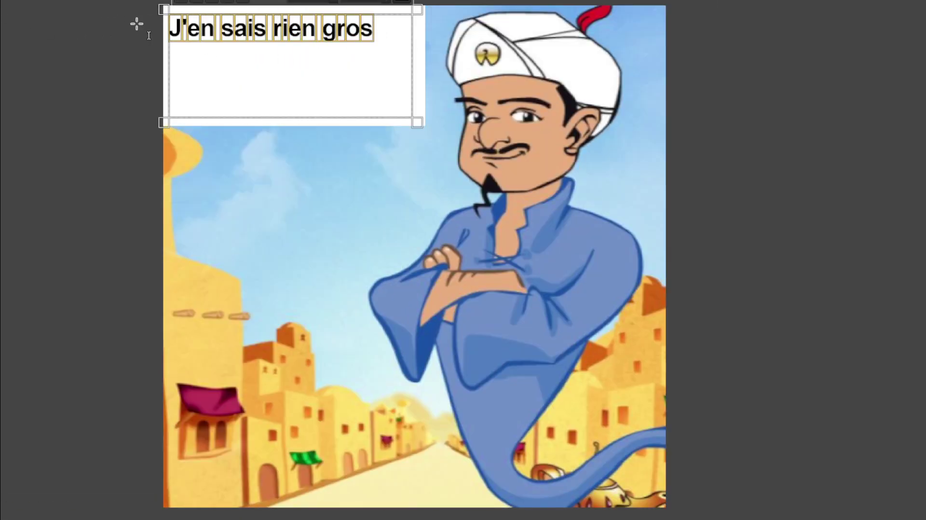
type("Salut royah")
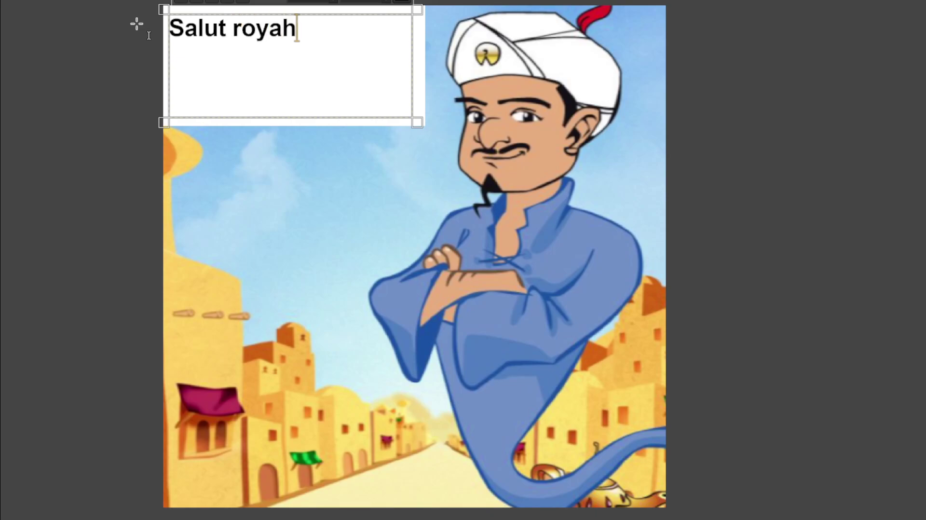
type(".")
key("Left")
key("BackSpace")
key("BackSpace")
key("BackSpace")
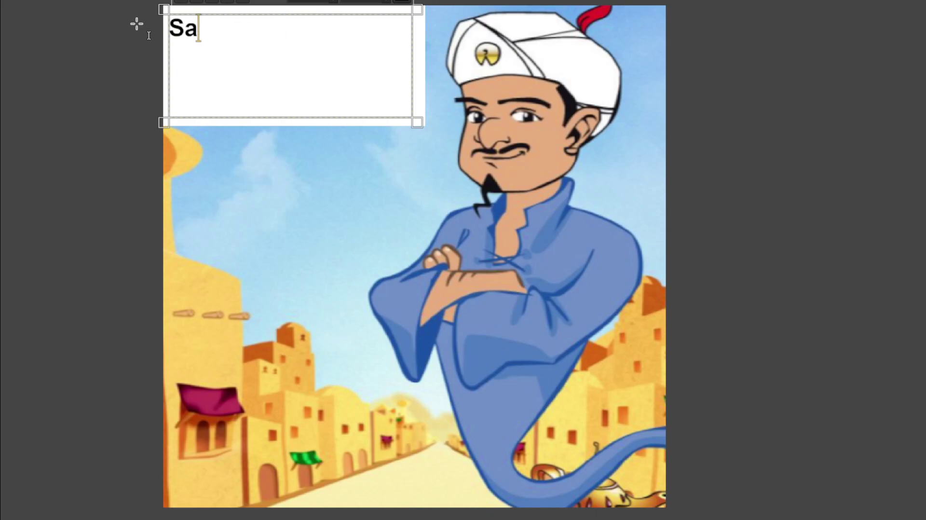
key("BackSpace")
key("BackSpace")
type("Dans")
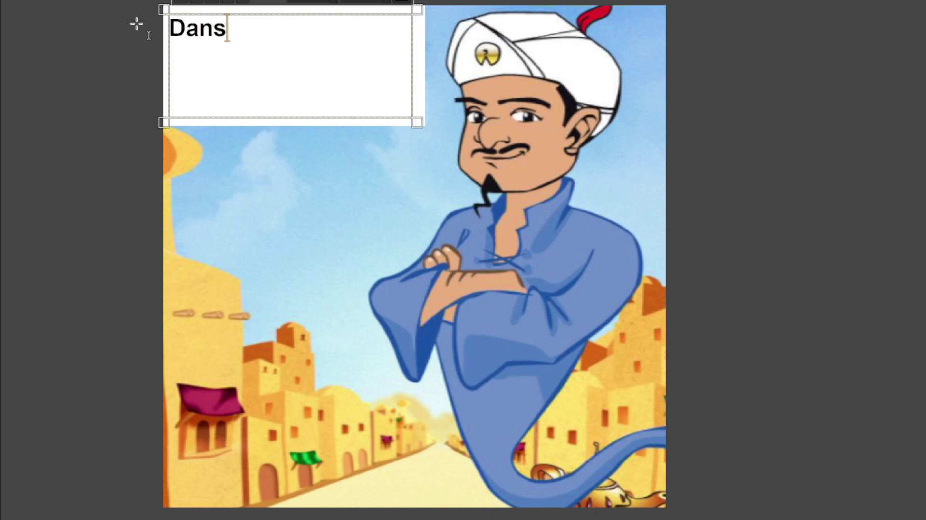
type(" la boutique y'a un truc")
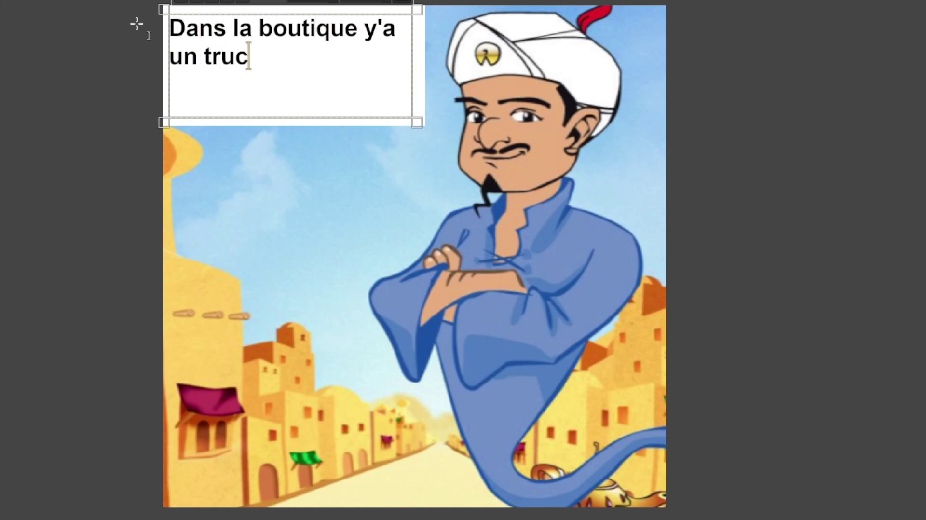
type(" qui le permet w")
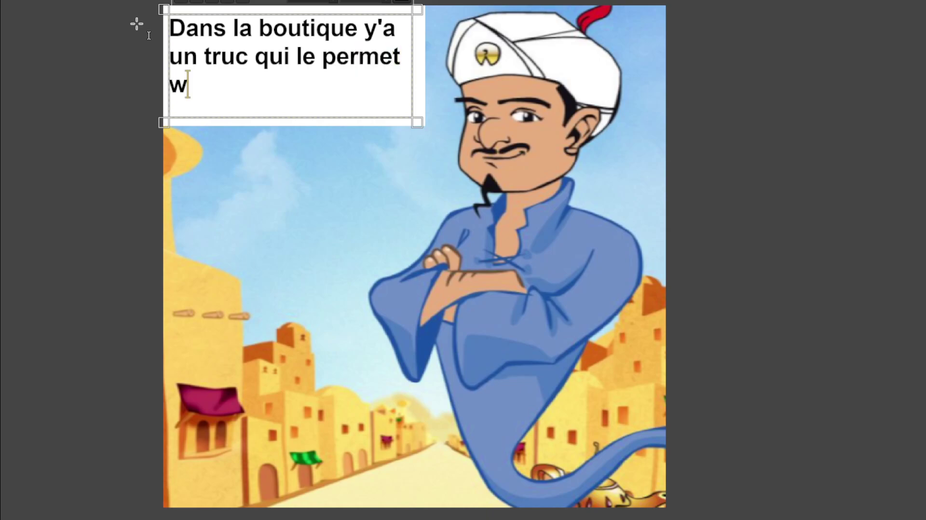
type("allah")
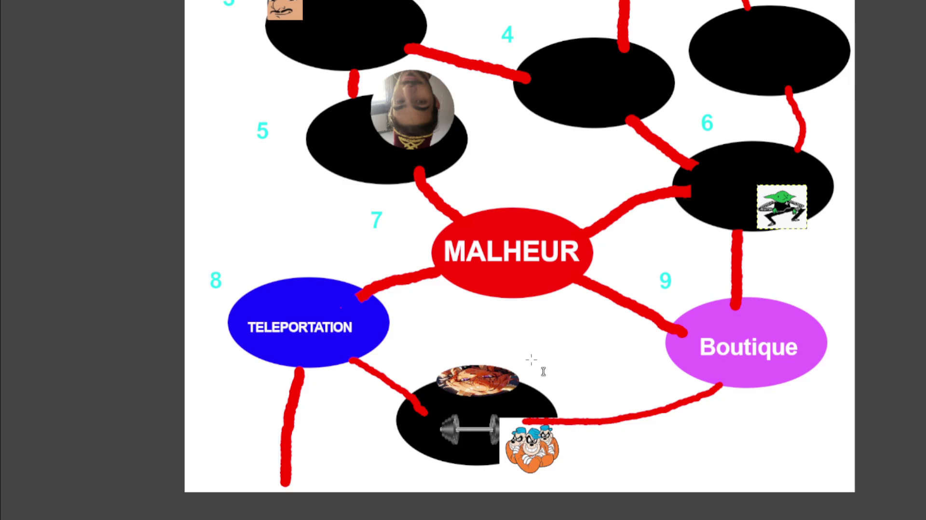
- Drag the food-covered face token off the dumbbell space and settle it on TELEPORTATION space 8
left_click_drag(477, 379, 341, 324)
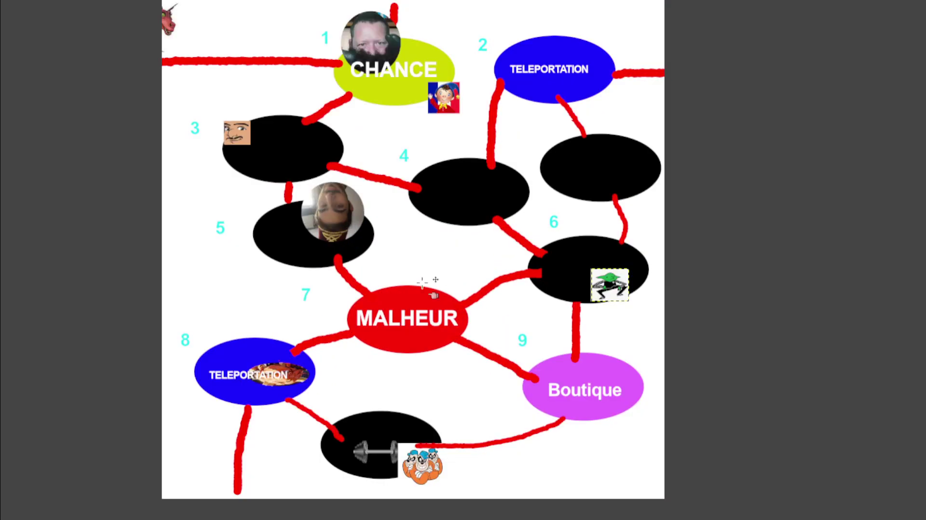
mouse_move(292, 372)
left_mouse_down()
mouse_move(326, 365)
mouse_move(442, 50)
left_mouse_up()
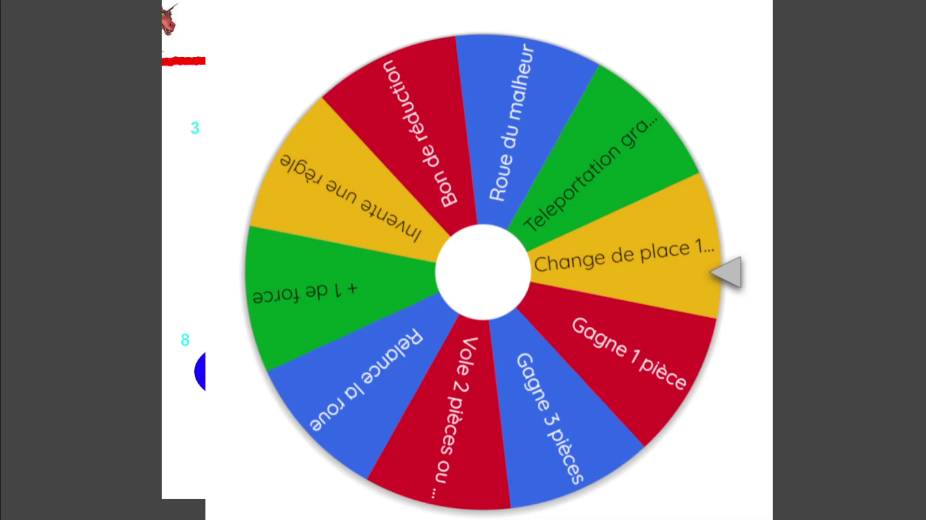
- Spin the Wheel of Names prize wheel, close the 'Relance la roue' result, and spin again
left_click(563, 222)
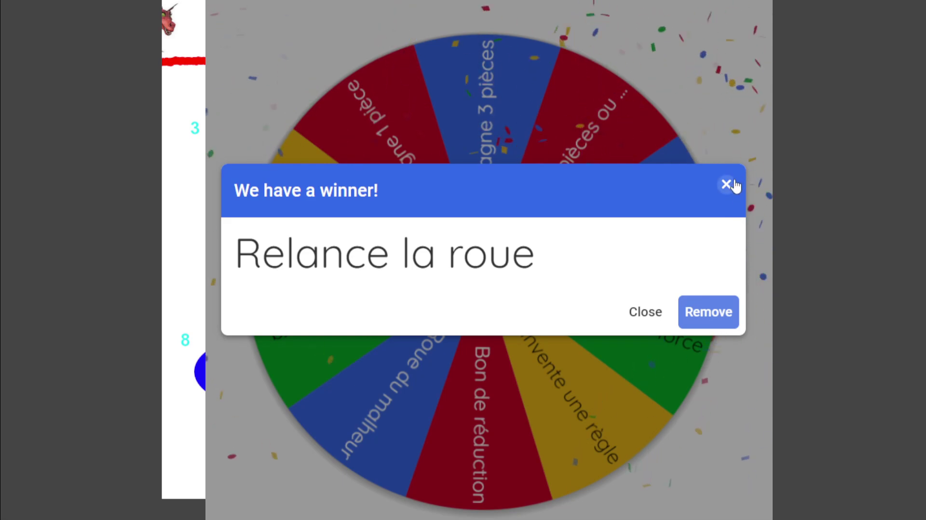
left_click(733, 184)
left_click(496, 152)
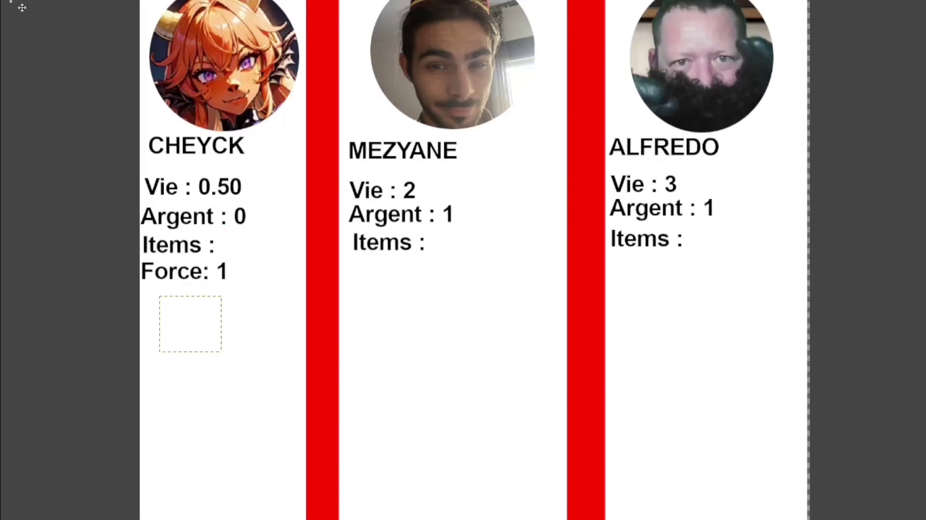
- Change the first player's stat from 'Argent : 0' to 'Argent : 1'
left_click(246, 223)
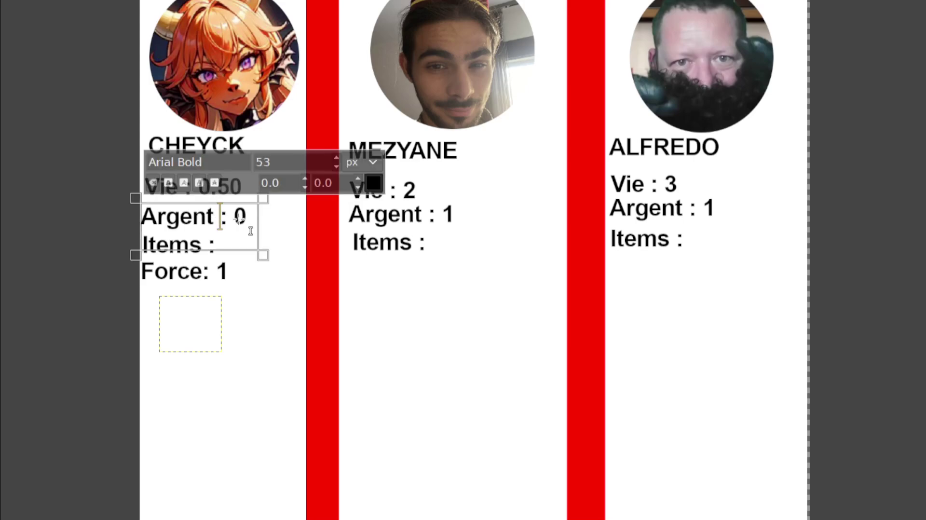
key("BackSpace")
type("1")
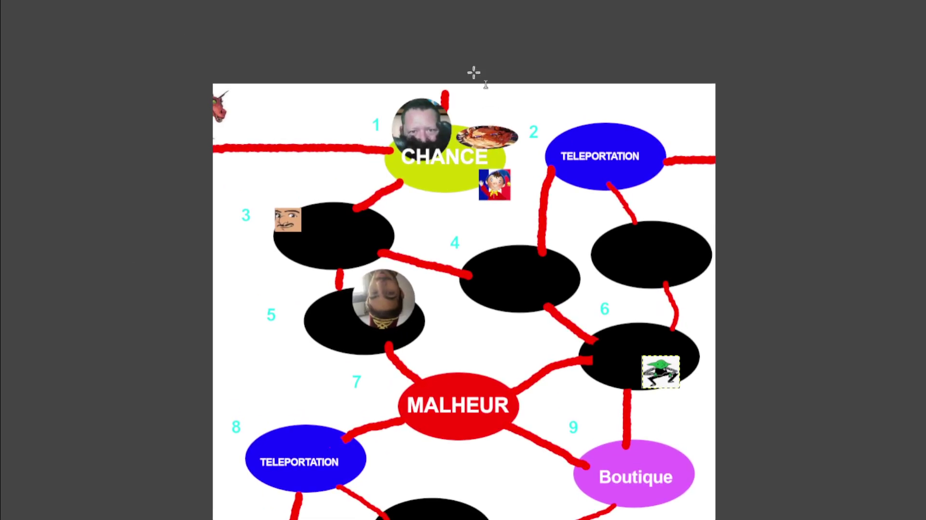
scroll(474, 72, "up", 3)
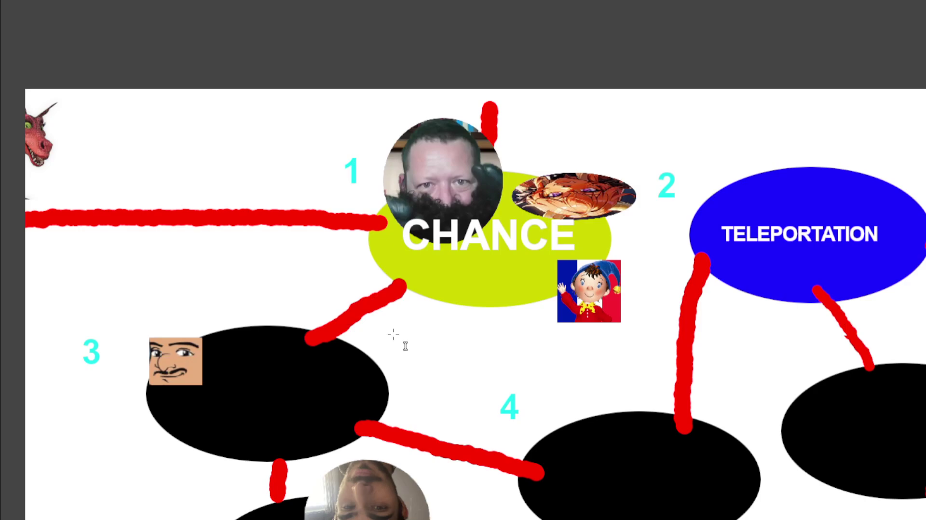
- Add the speech line 'j'ai peur de la violence !' below CHANCE, then delete it
left_click_drag(400, 323, 789, 384)
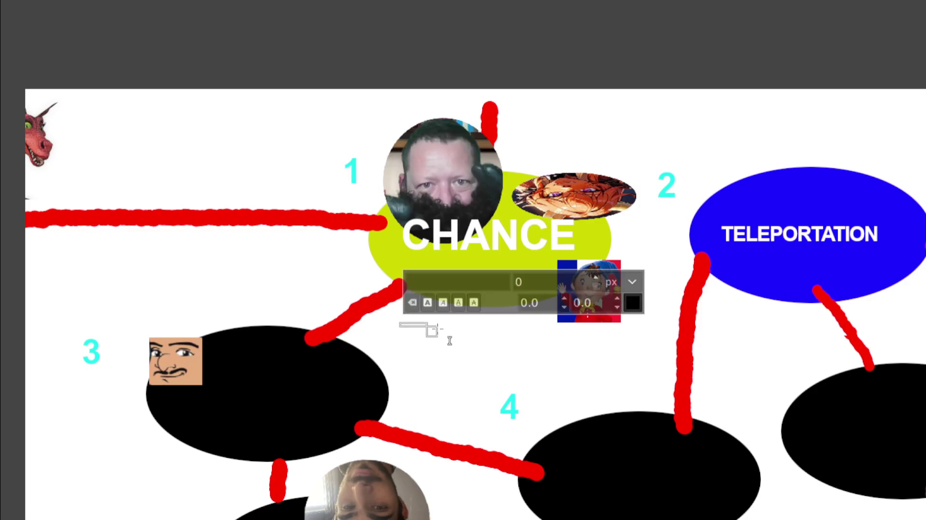
type("j'ai p")
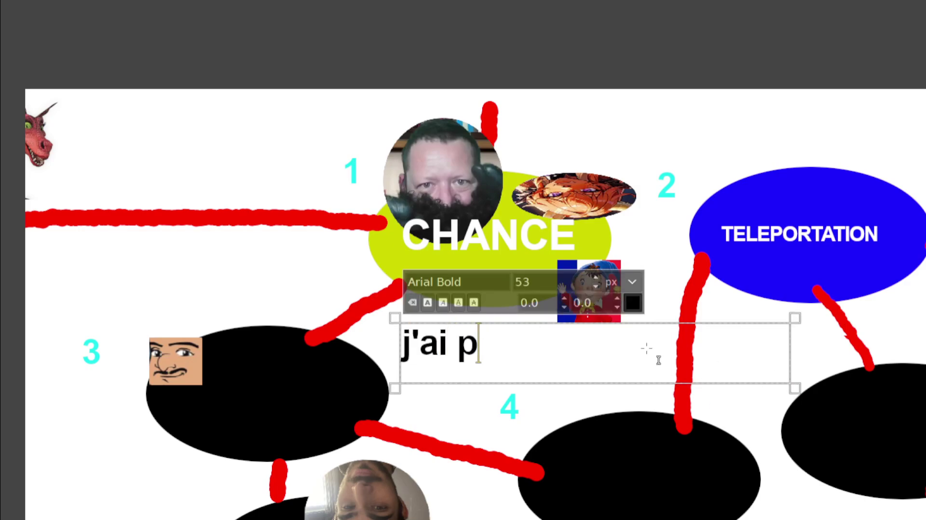
type("eur de la violence !")
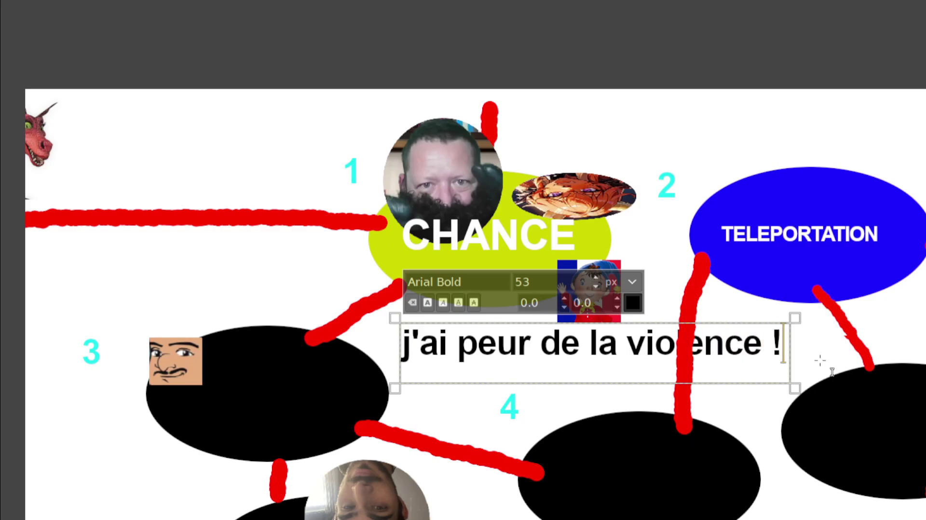
left_click(849, 359)
left_click(769, 371)
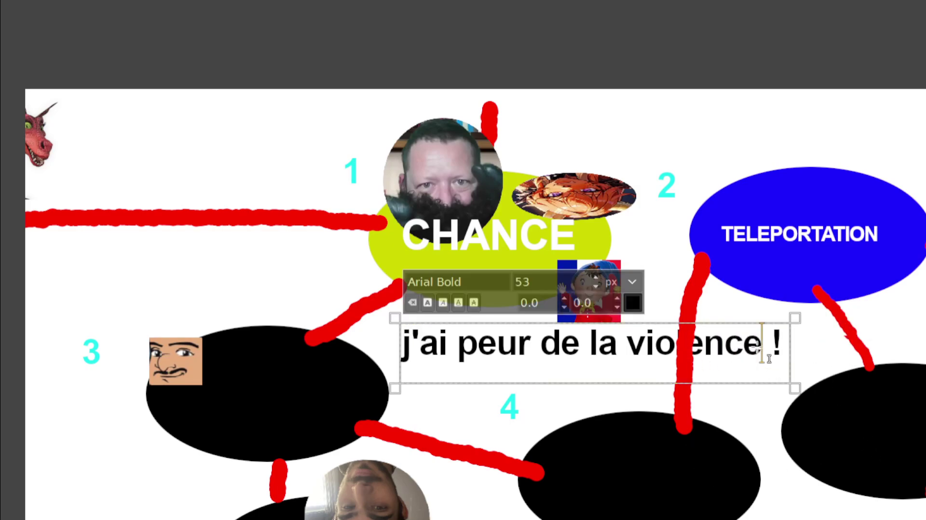
triple_click(769, 358)
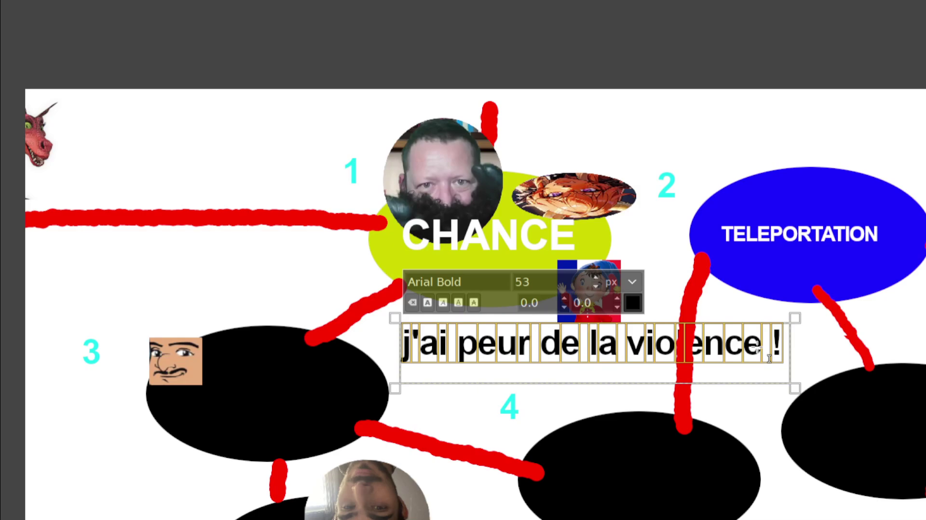
key("BackSpace")
- Leave the emptied text box and move the upside-down face token from space 5 to space 3
key("Escape")
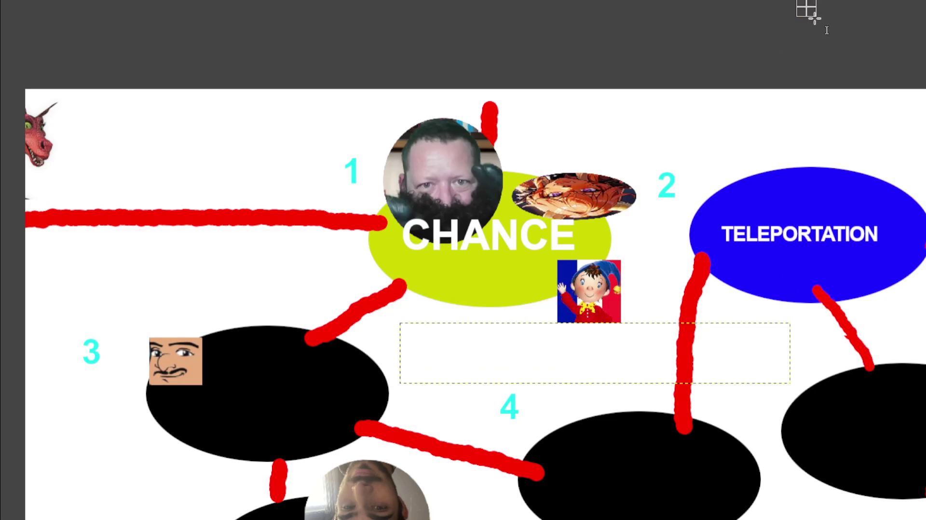
left_click(596, 338)
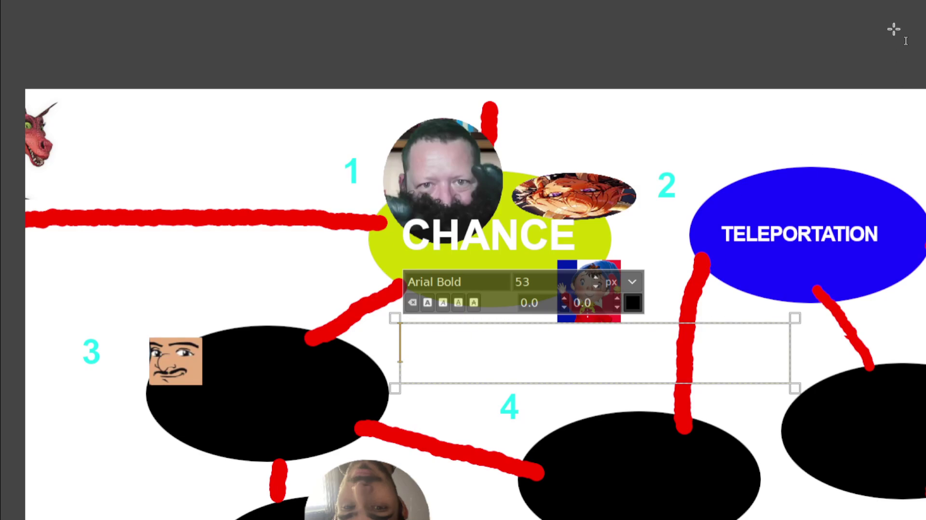
left_click(846, 36)
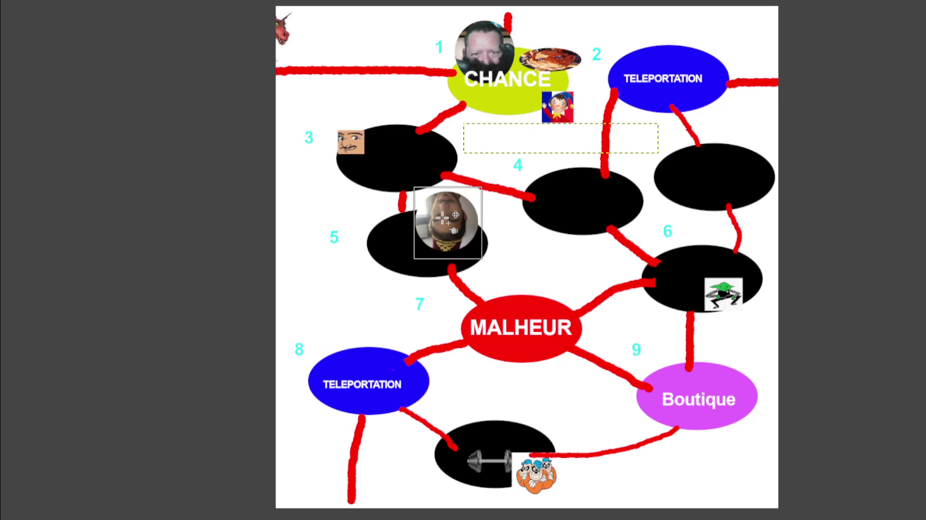
left_click_drag(443, 221, 399, 167)
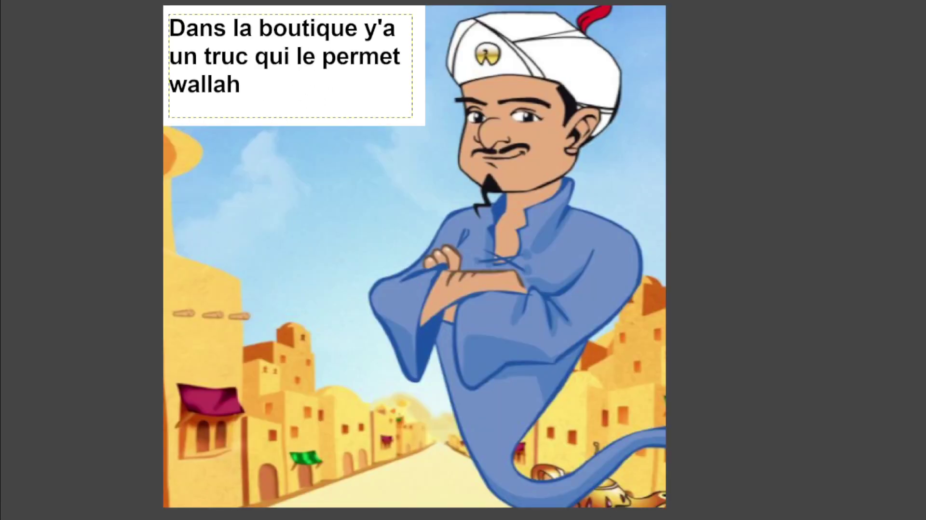
- Rewrite the genie's bubble as 'Shenron.', after trying and erasing 'Pour gagner ou pour troller ?'
left_click(175, 27)
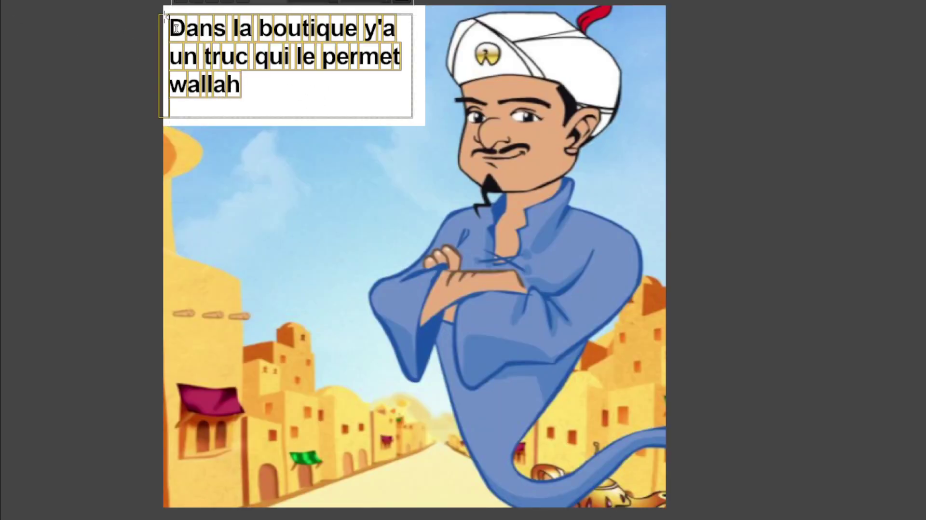
type("re.")
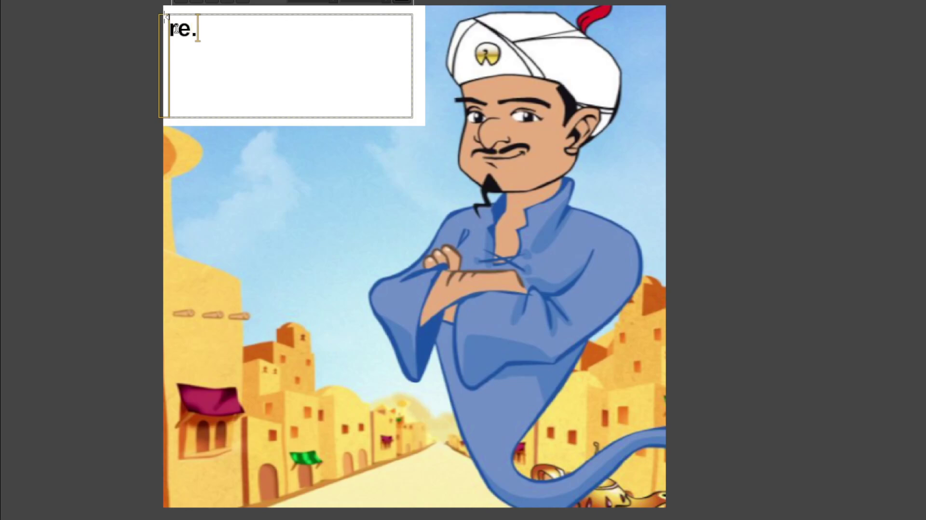
key("BackSpace")
key("BackSpace")
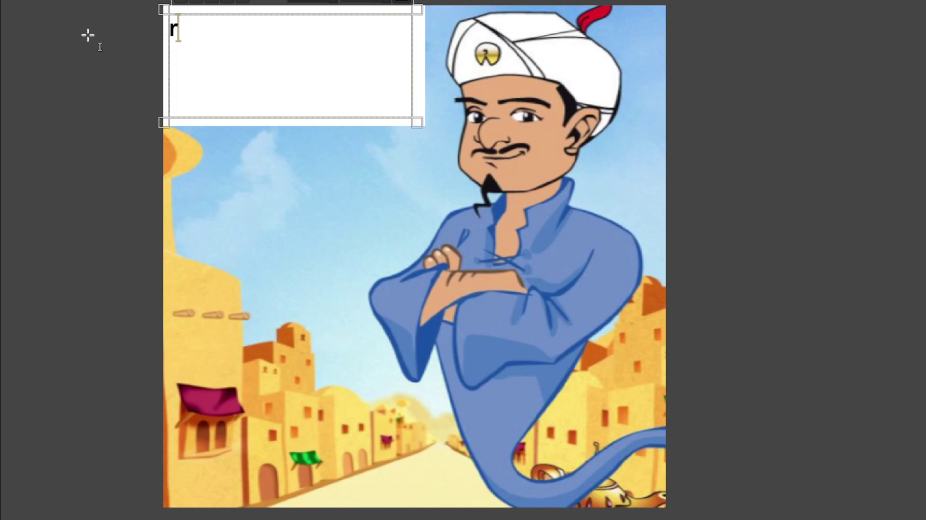
key("BackSpace")
type("W")
key("BackSpace")
type("P")
type("our gagner ou pour")
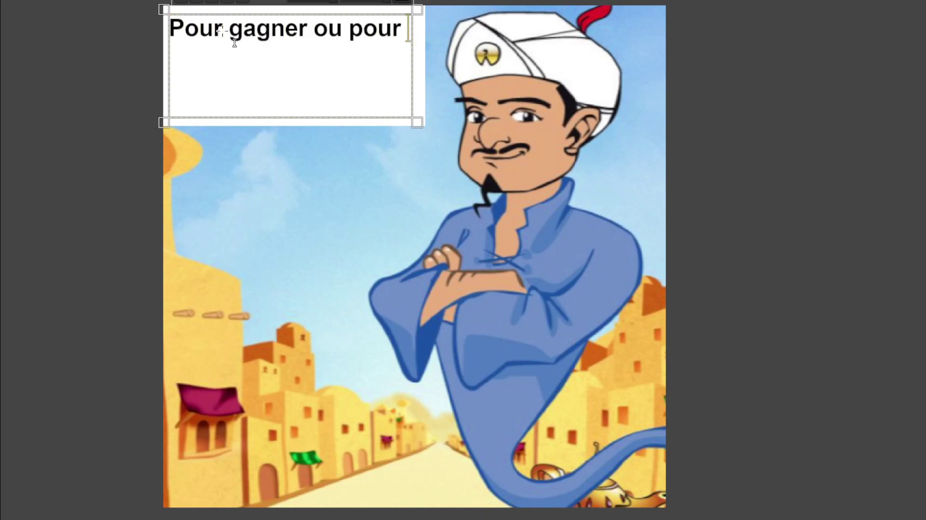
type(" troller ?")
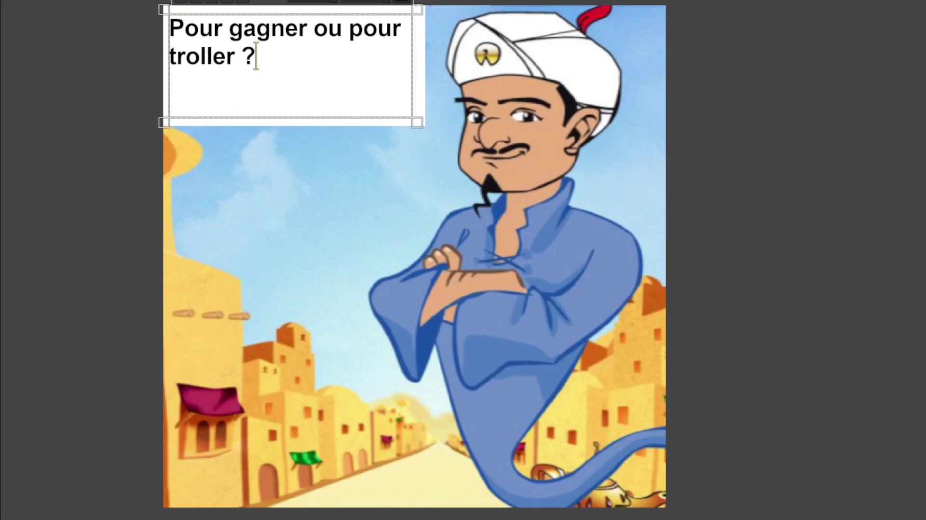
key("BackSpace")
key("BackSpace")
key("BackSpace")
key("BackSpace")
key("BackSpace")
key("BackSpace")
key("BackSpace")
key("BackSpace")
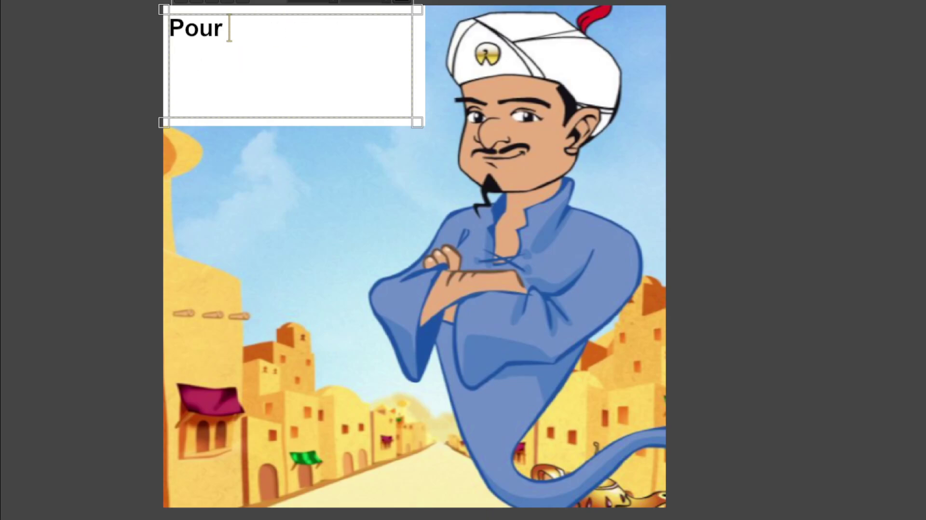
key("BackSpace")
key("BackSpace")
key("BackSpace")
type("Shenron")
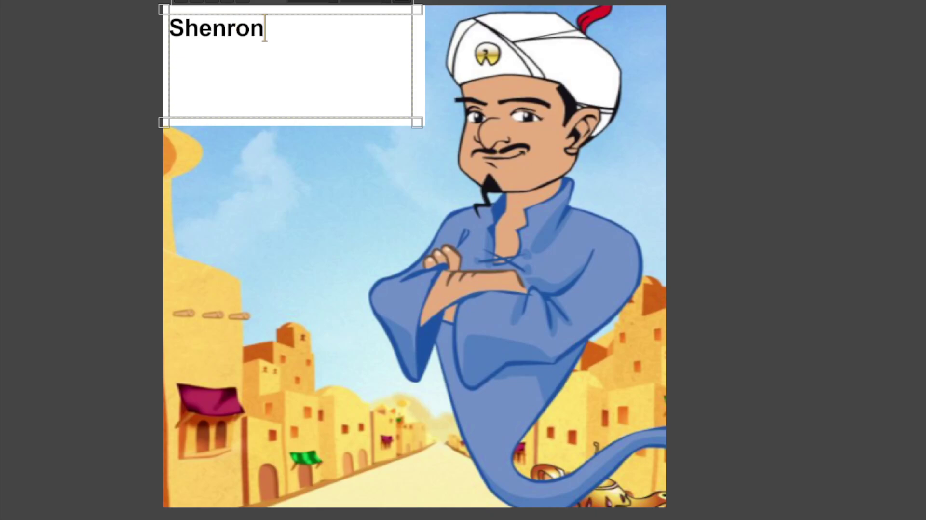
type(".")
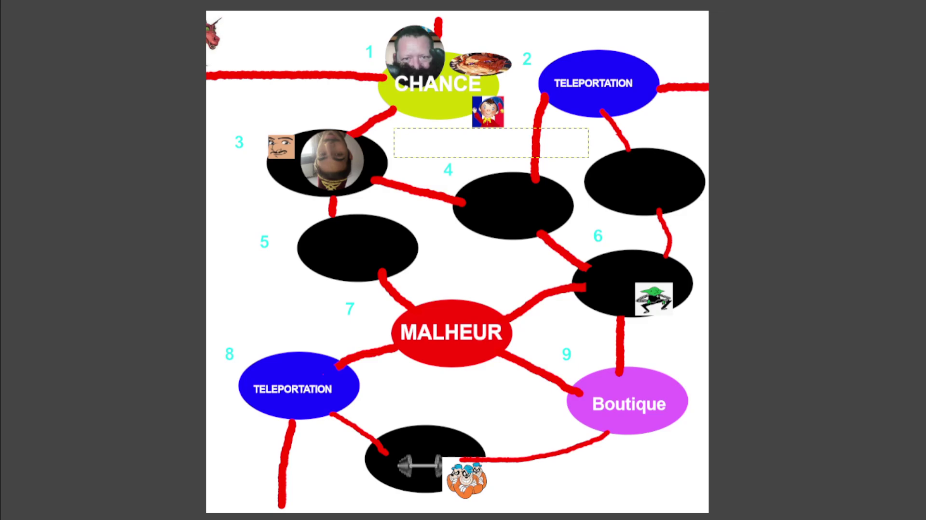
- Drag the bald man's round photo token from CHANCE onto ellipse 3
mouse_move(427, 67)
left_mouse_down()
mouse_move(333, 162)
mouse_move(265, 187)
left_mouse_up()
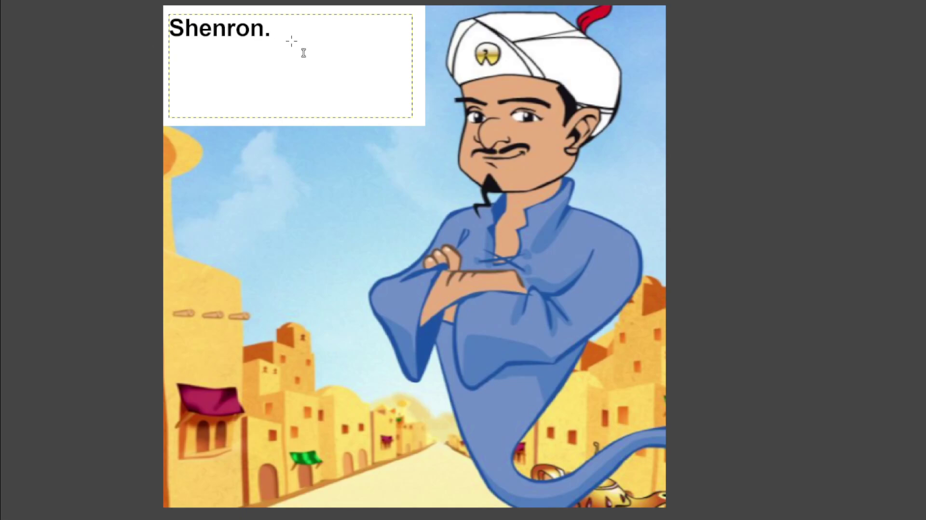
- Replace 'Shenron.' in the genie's bubble with 'En m'endettant sa mère.', discarding a trial 'Salut bibite.'
triple_click(293, 37)
type("Salut")
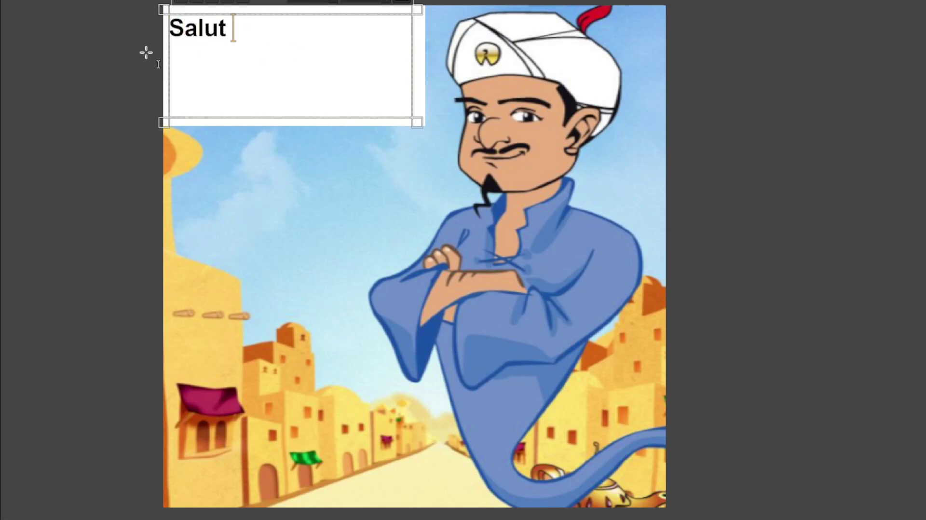
type(" bibite.")
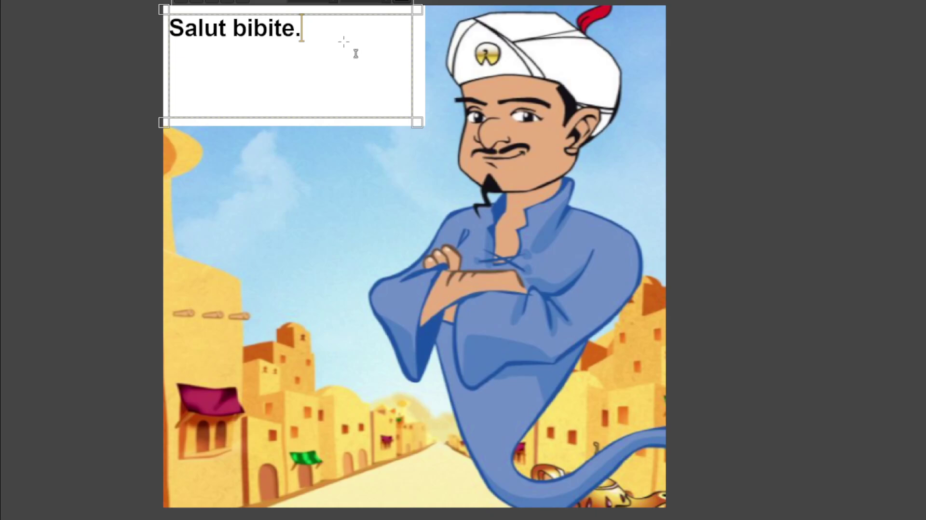
mouse_move(346, 52)
left_mouse_down()
mouse_move(212, 43)
mouse_move(104, 63)
left_mouse_up()
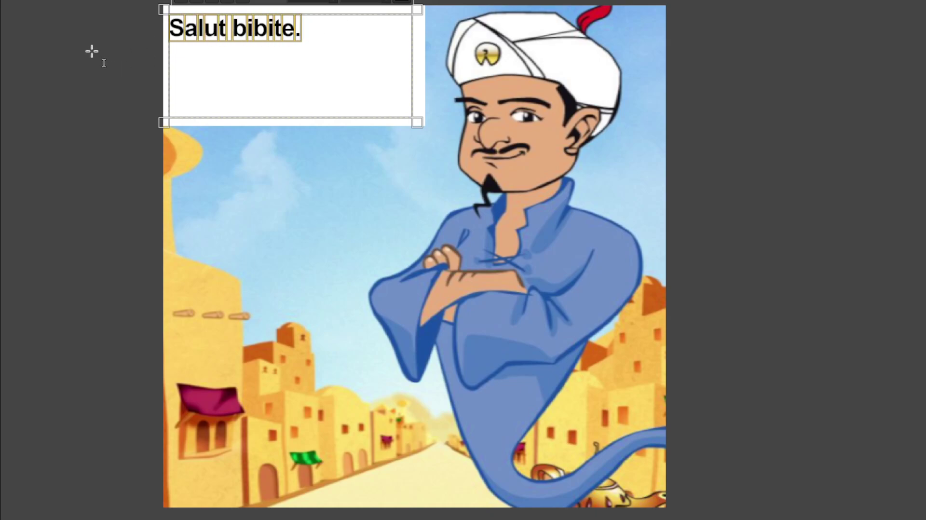
type("En m'endettant ")
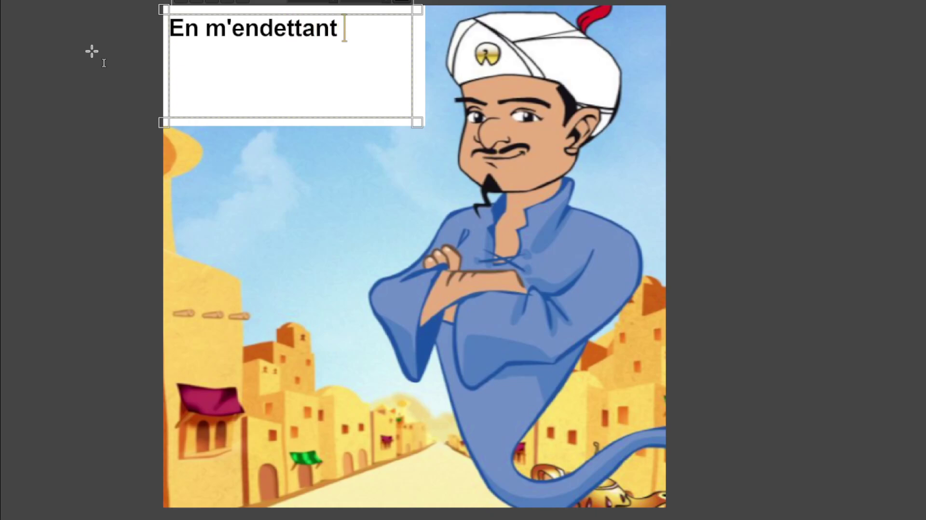
type("sa mère.")
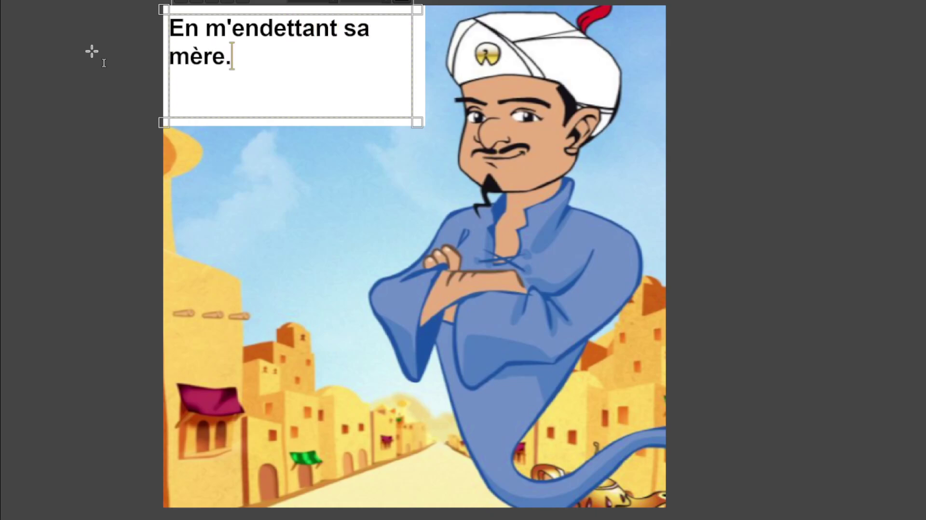
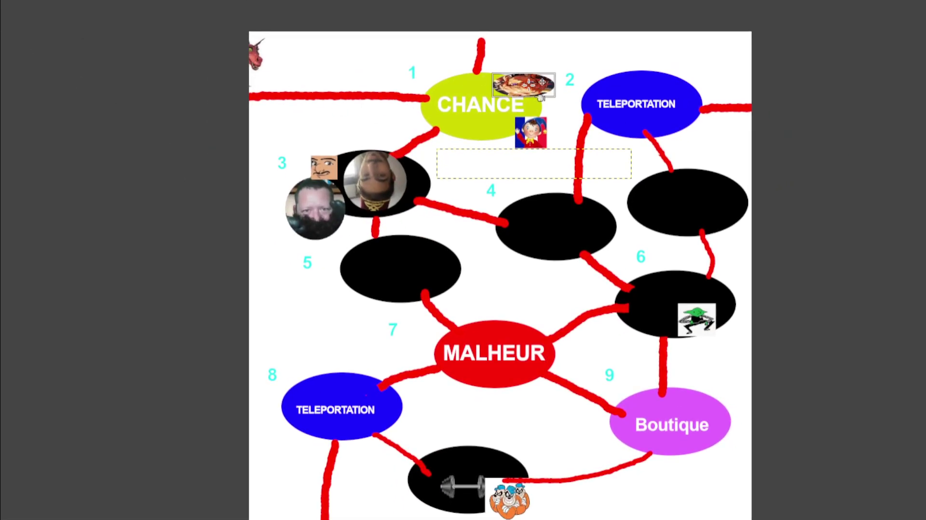
- Drag the roast-food token across the board onto the top of the CHANCE ellipse
left_click_drag(523, 84, 158, 112)
mouse_move(313, 512)
left_mouse_down()
mouse_move(340, 383)
mouse_move(495, 82)
left_mouse_up()
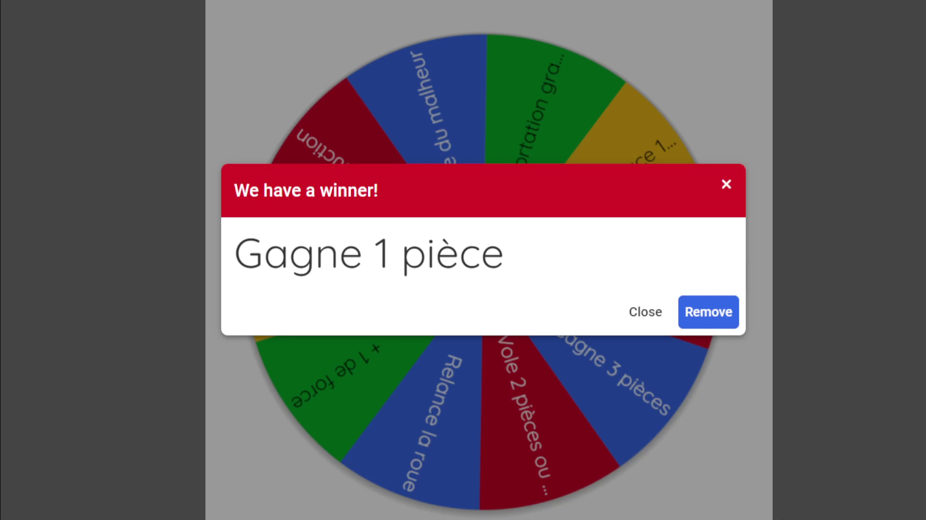
- Dismiss results and respin the wheel until it lands on stealing 2 coins or an item
left_click(727, 184)
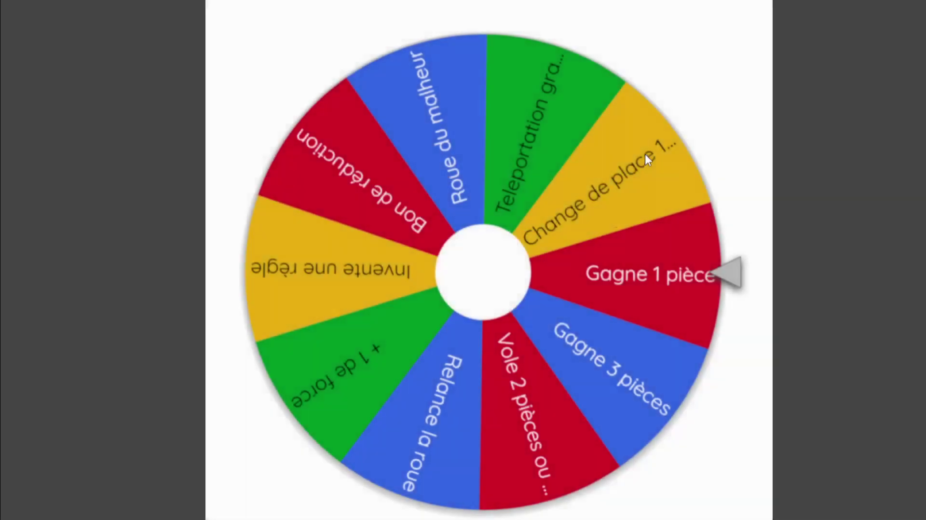
left_click(644, 154)
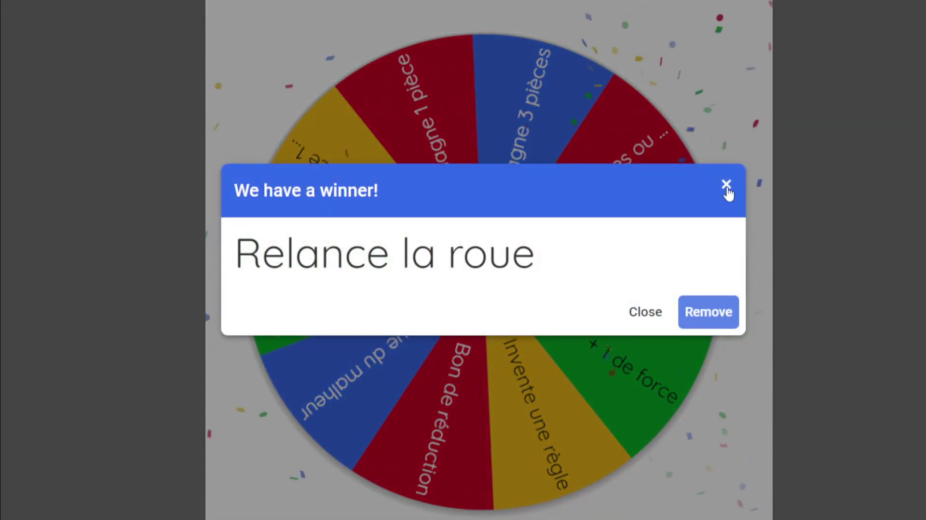
left_click(715, 185)
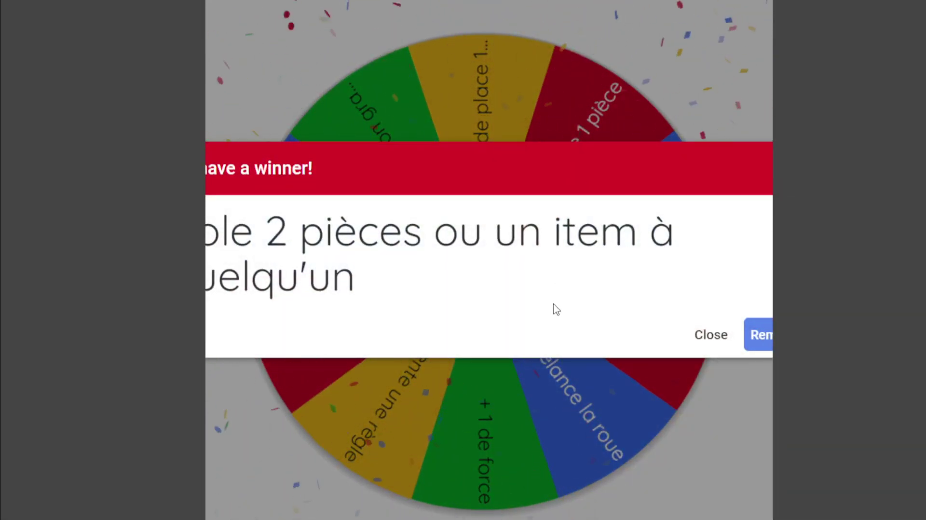
left_click(724, 408)
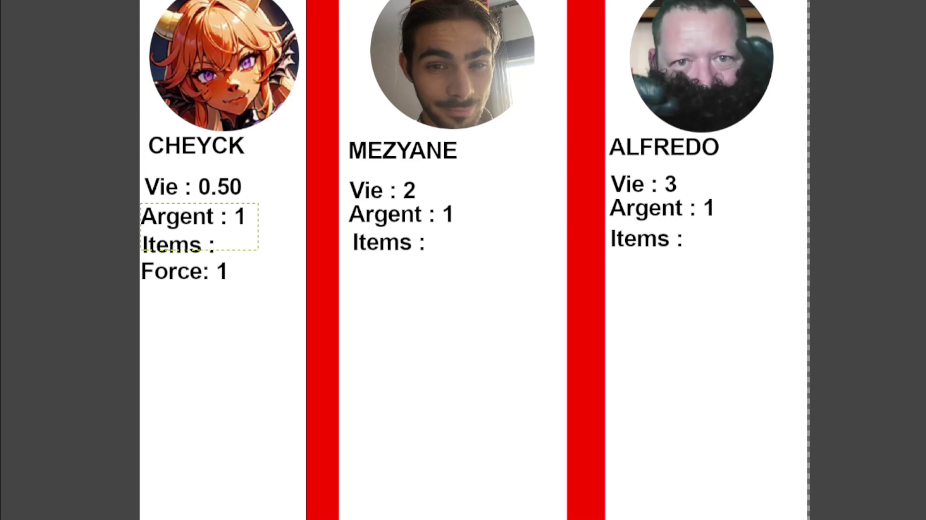
- Change Argent to 0 on the middle player's sheet and to 2 on the left sheet
left_click(444, 226)
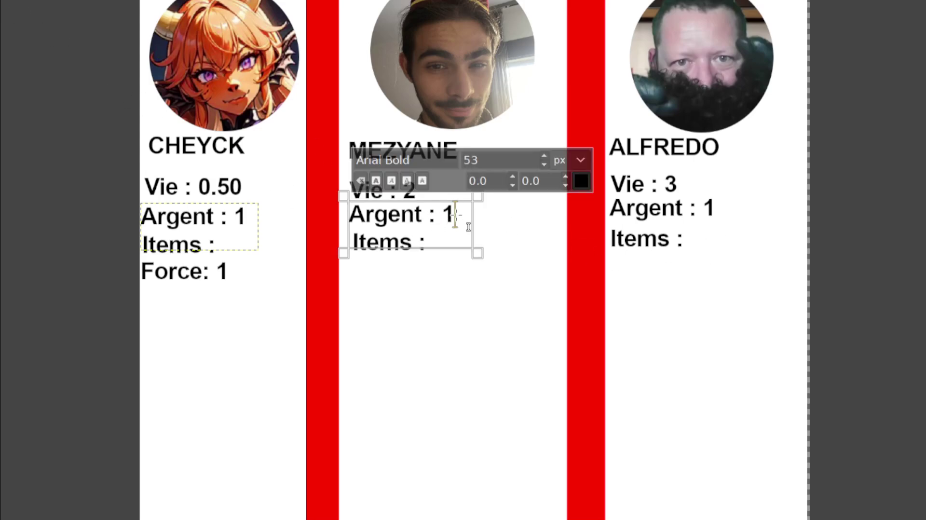
key("BackSpace")
type("0")
left_click(262, 234)
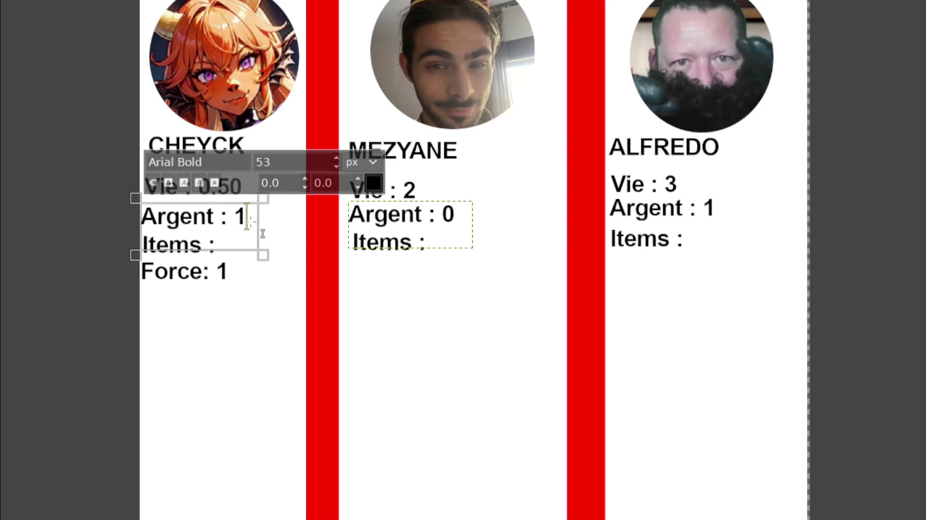
key("BackSpace")
type("2")
- Move the mustache token to space 6 and the upside-down face token onto CHANCE
left_click(449, 215)
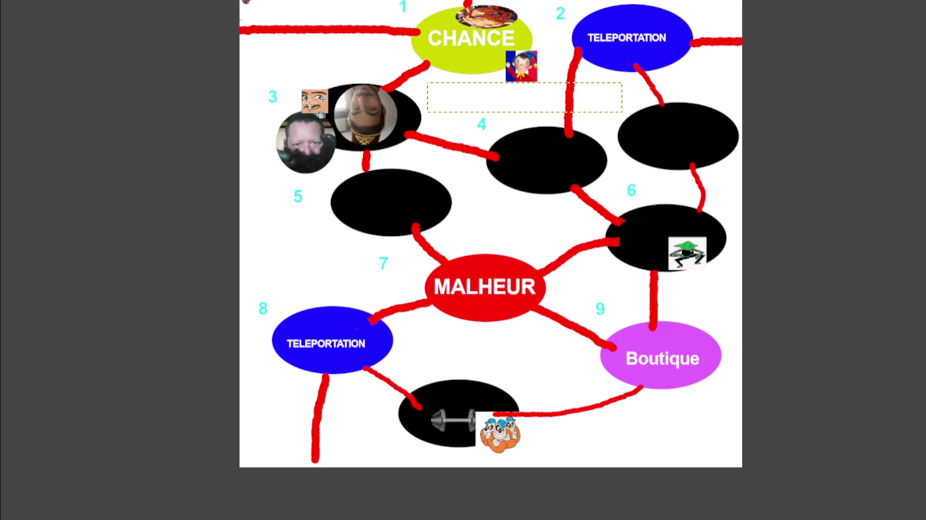
mouse_move(314, 102)
left_mouse_down()
mouse_move(275, 100)
mouse_move(672, 206)
left_mouse_up()
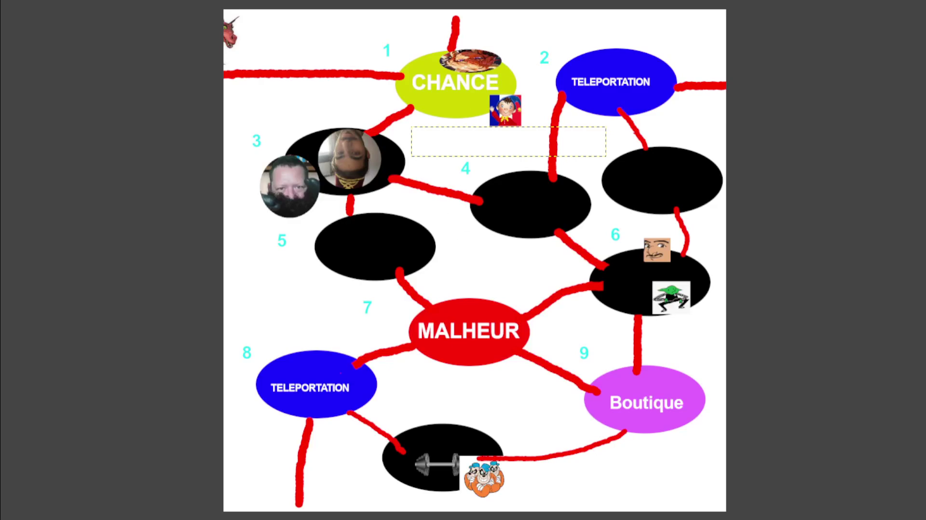
left_click_drag(349, 161, 403, 70)
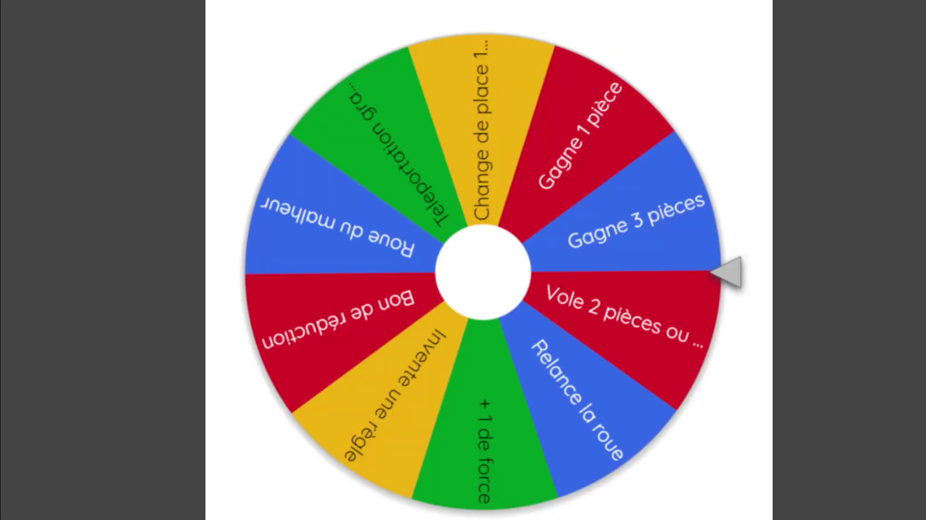
- Spin the wheel, landing on 'Invente une règle', and close the result
left_click(368, 213)
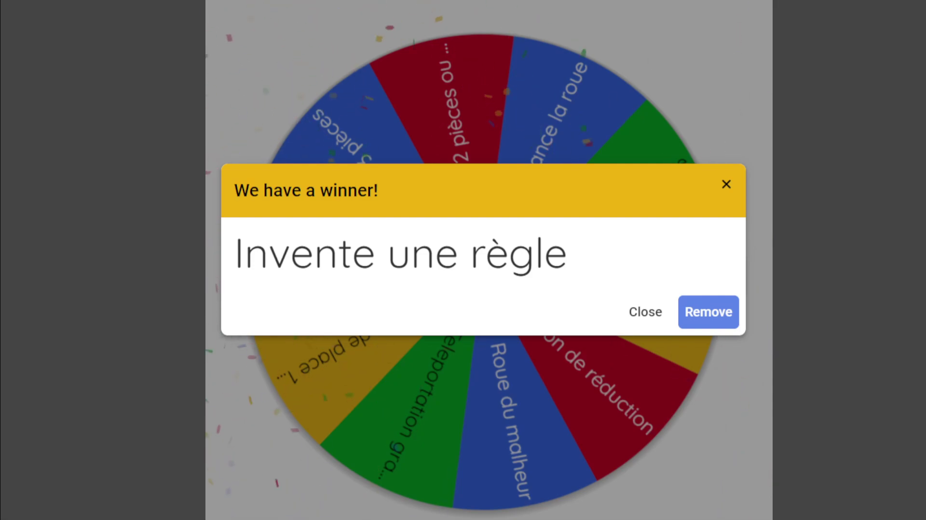
left_click(727, 185)
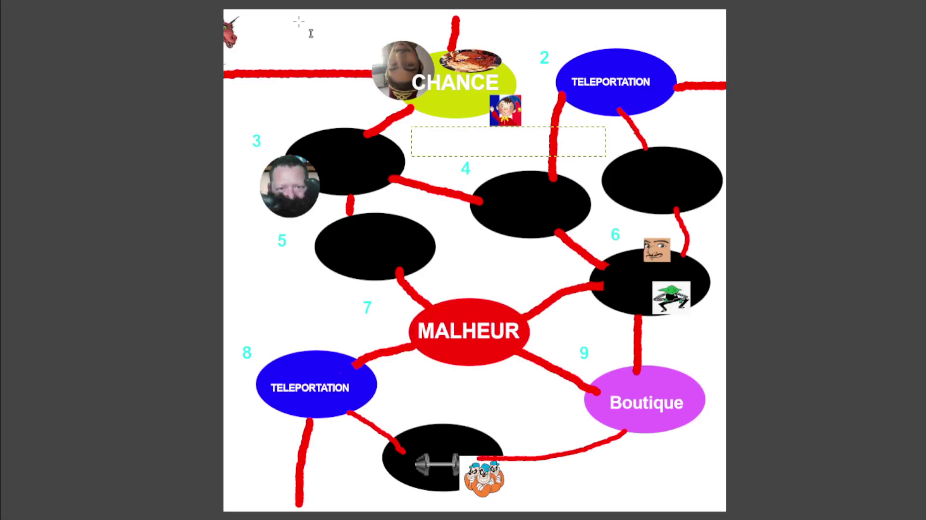
- Drag the round photo token from space 3 to just below the CHANCE space
scroll(376, 82, "up", 1)
scroll(309, 240, "up", 2)
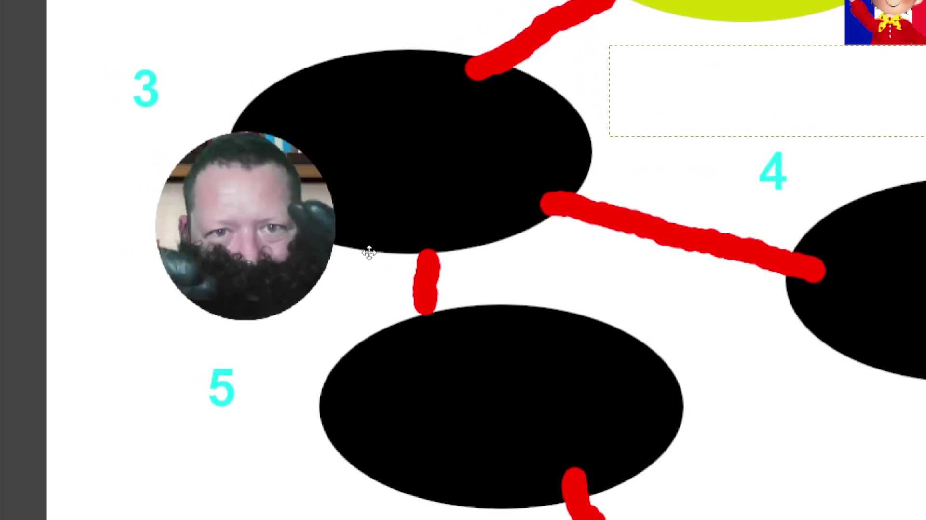
scroll(368, 250, "down", 2)
scroll(389, 221, "down", 1)
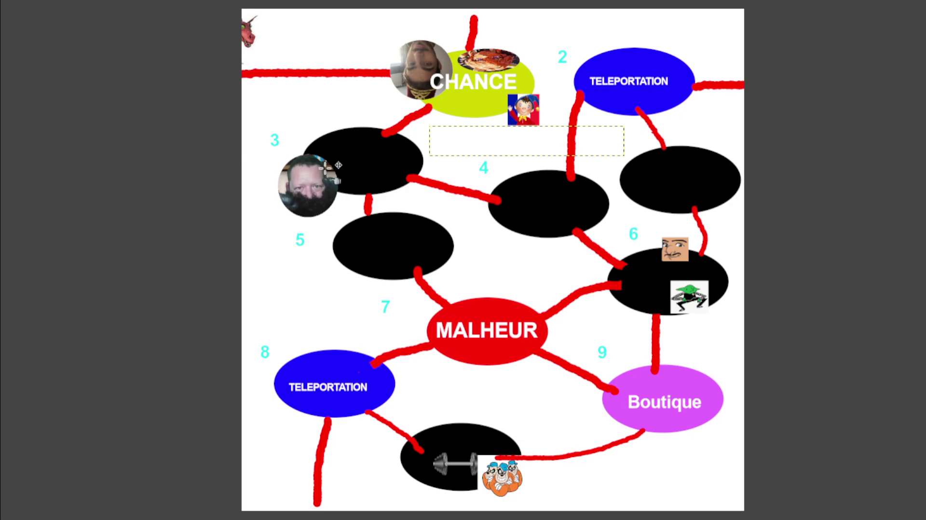
left_click_drag(307, 185, 473, 123)
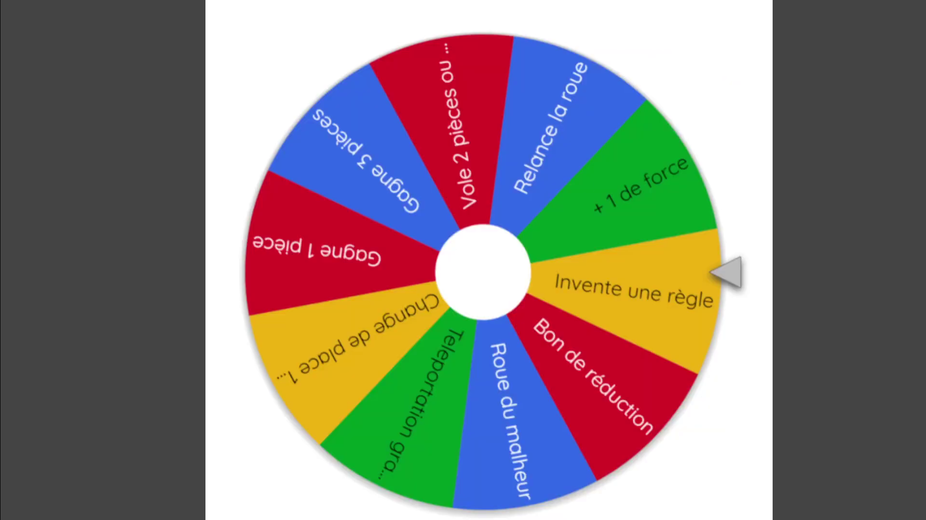
- Spin the wheel for a move-one-thing result, nudging the round photo token below CHANCE meanwhile
left_click(585, 186)
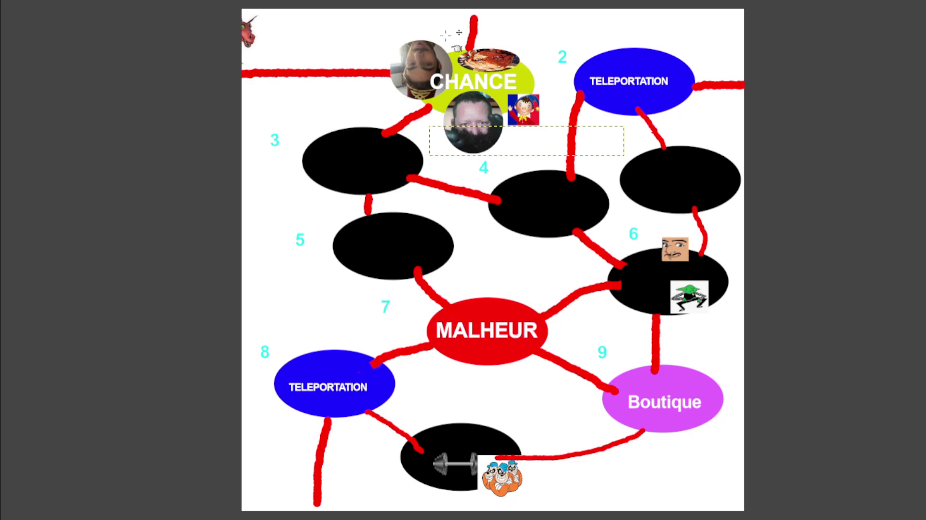
mouse_move(472, 121)
left_mouse_down()
mouse_move(312, 330)
mouse_move(323, 362)
mouse_move(480, 121)
left_mouse_up()
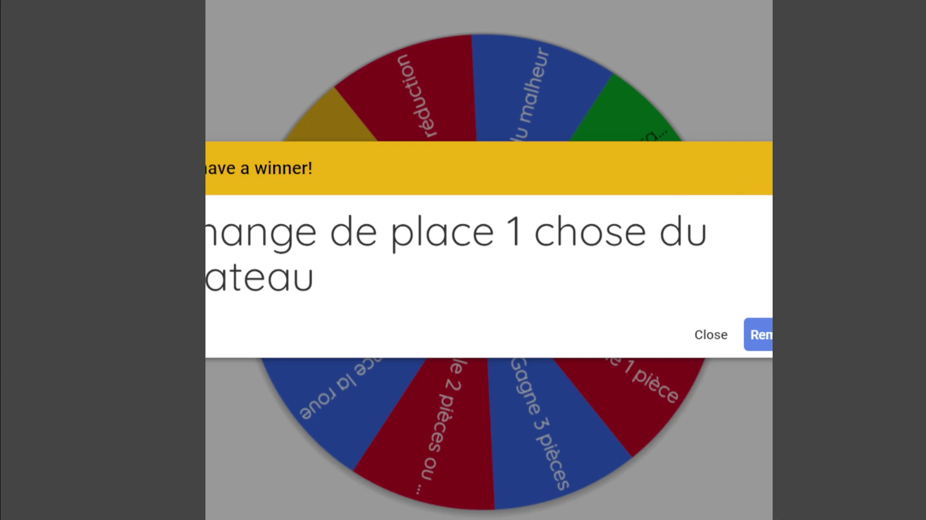
left_click(603, 201)
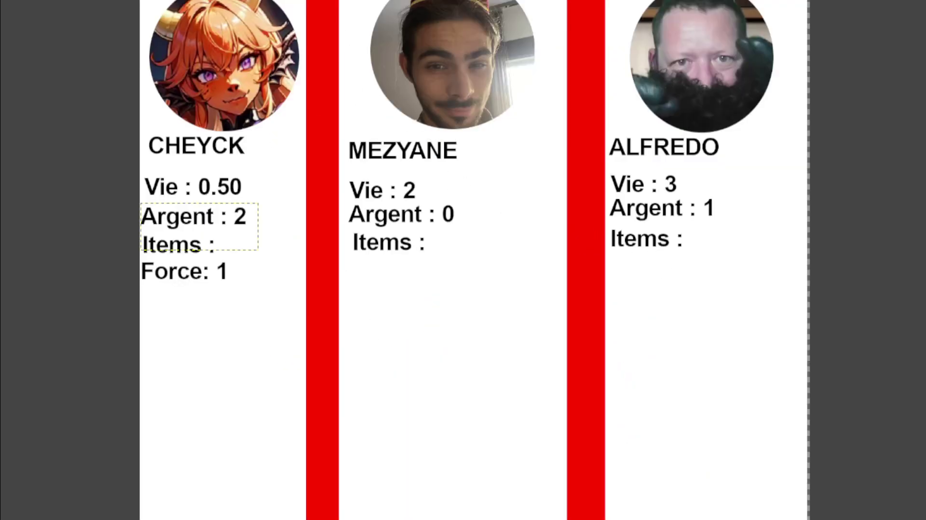
- Change the right player's Argent to 2, then revert it to 1
left_click(721, 215)
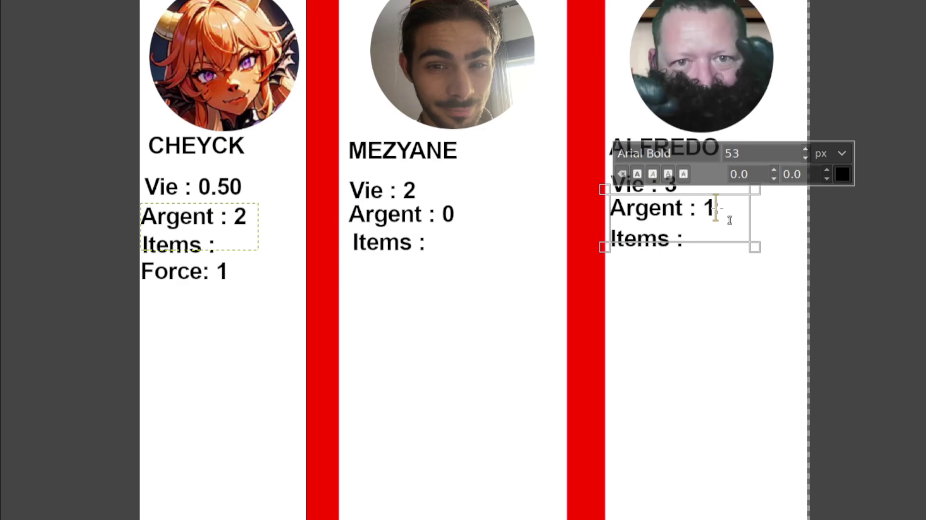
key("BackSpace")
type("2")
key("BackSpace")
type("1")
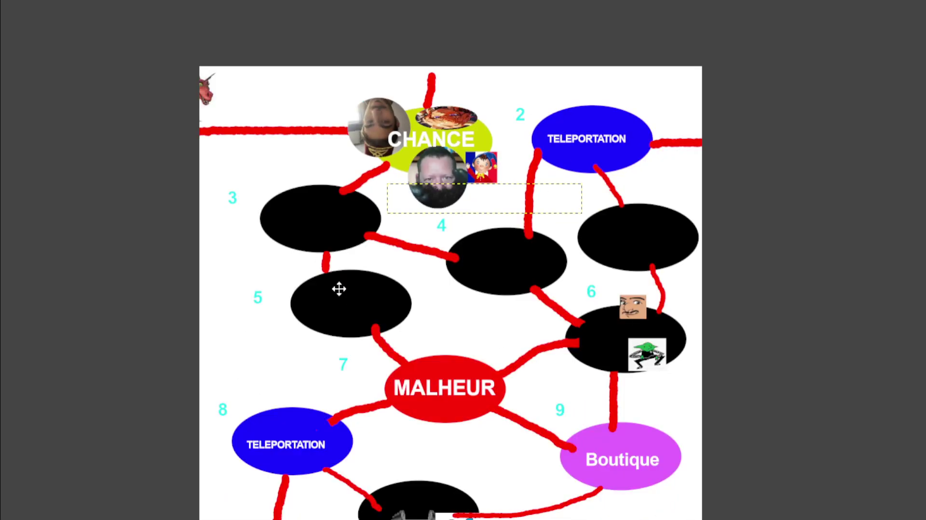
- Move the Noddy token onto TELEPORTATION space 8 and return the round photo token to CHANCE
scroll(339, 288, "down", 3)
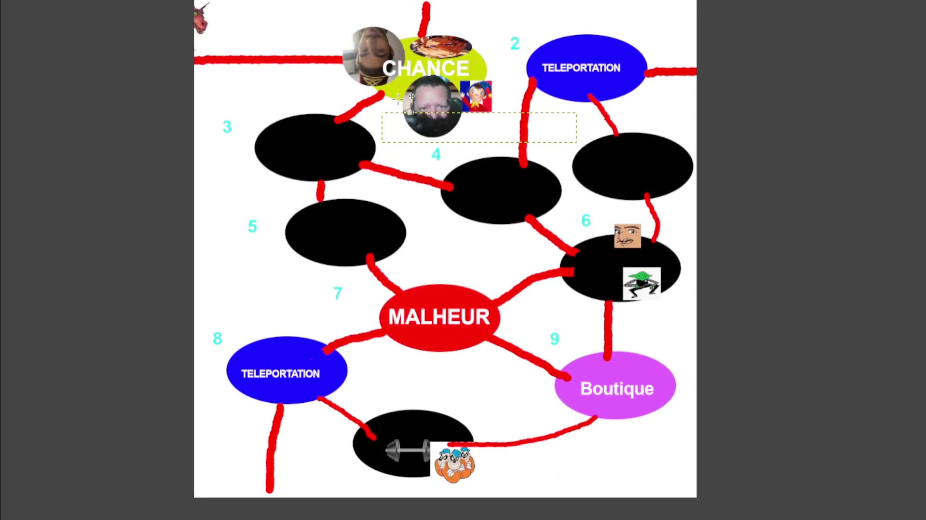
left_click_drag(446, 96, 304, 338)
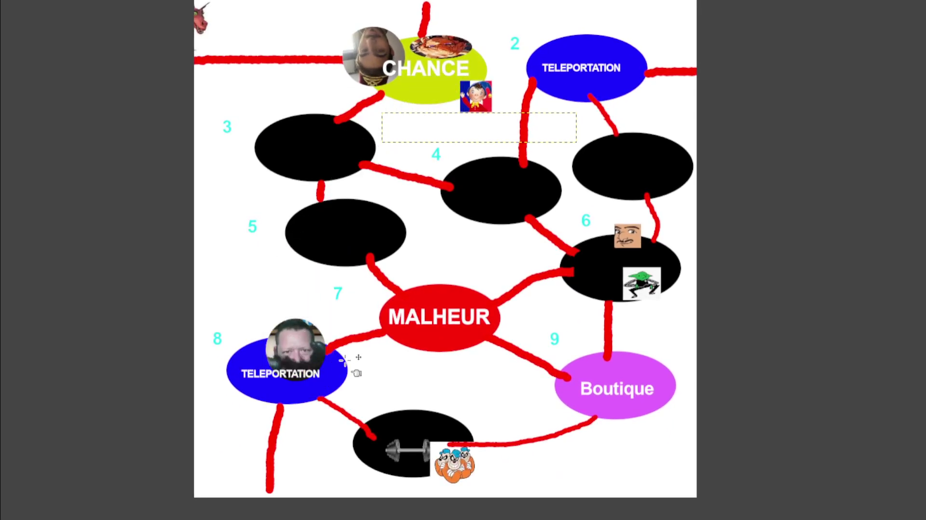
scroll(354, 352, "down", 1)
left_click_drag(484, 84, 343, 365)
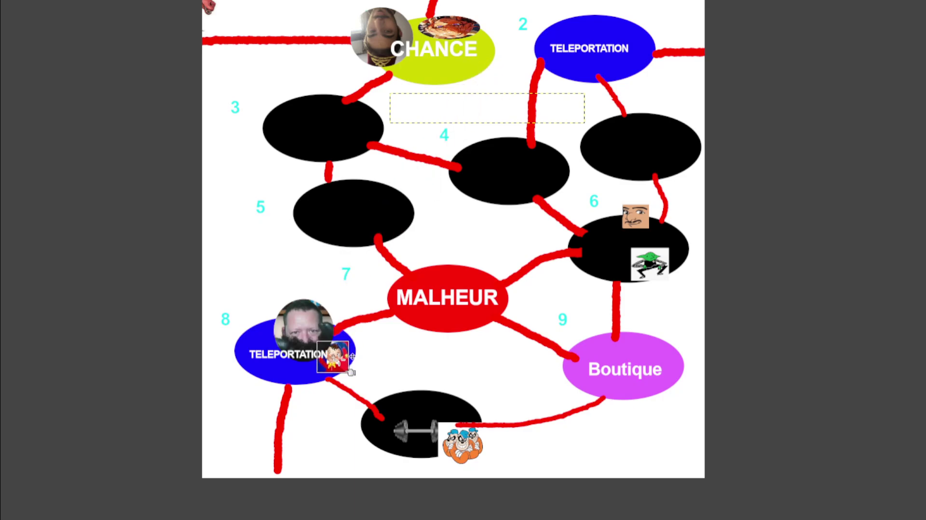
left_click_drag(305, 315, 458, 63)
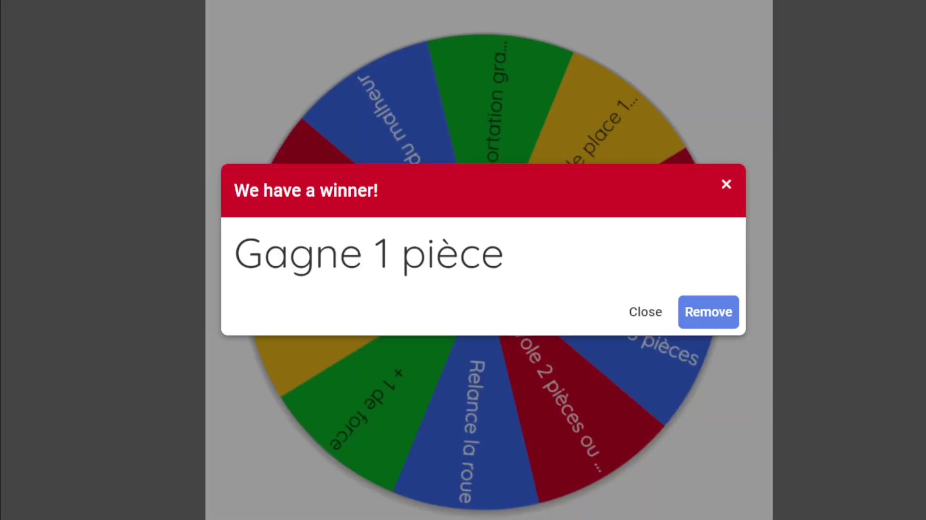
- Close the 'Gagne 1 pièce' result and spin the wheel, landing on '+ 1 de force'
left_click(726, 185)
left_click(634, 176)
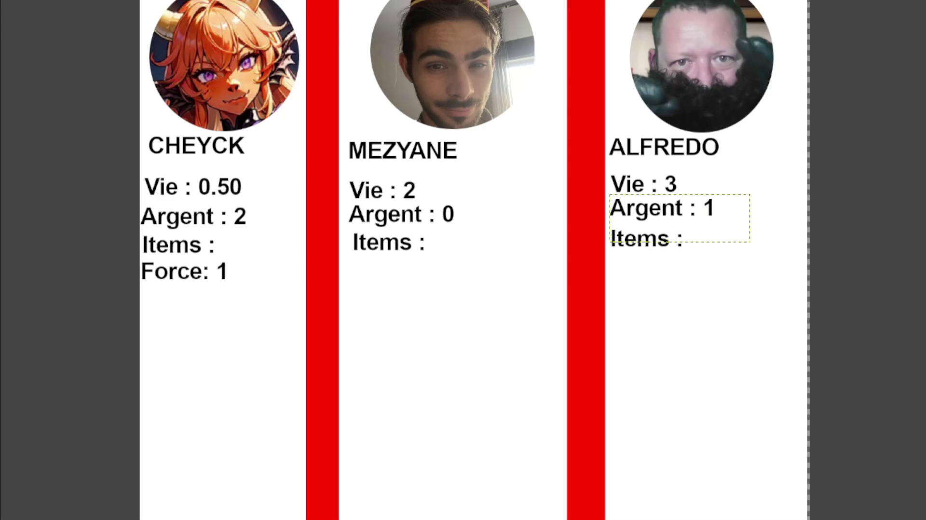
- Add a 'Force: 1' text line below Items on the right player's sheet
left_click(610, 258)
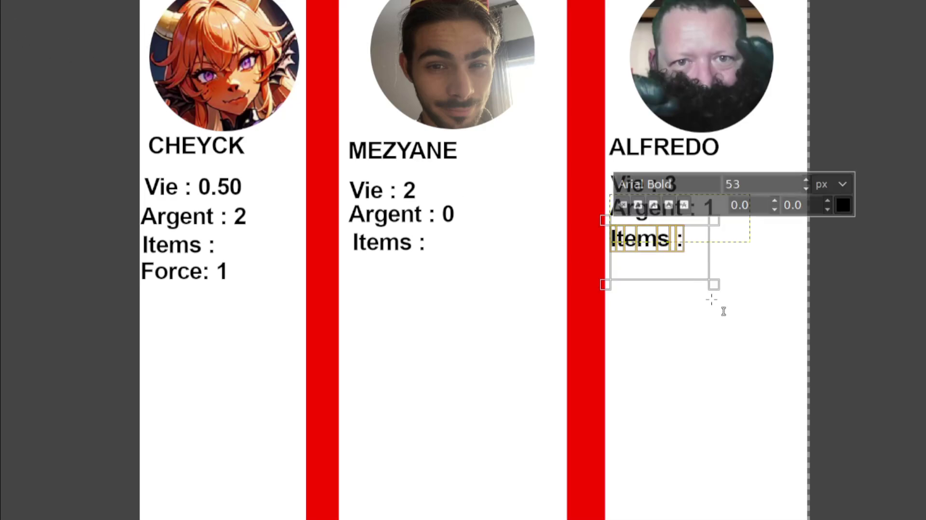
left_click_drag(615, 312, 767, 248)
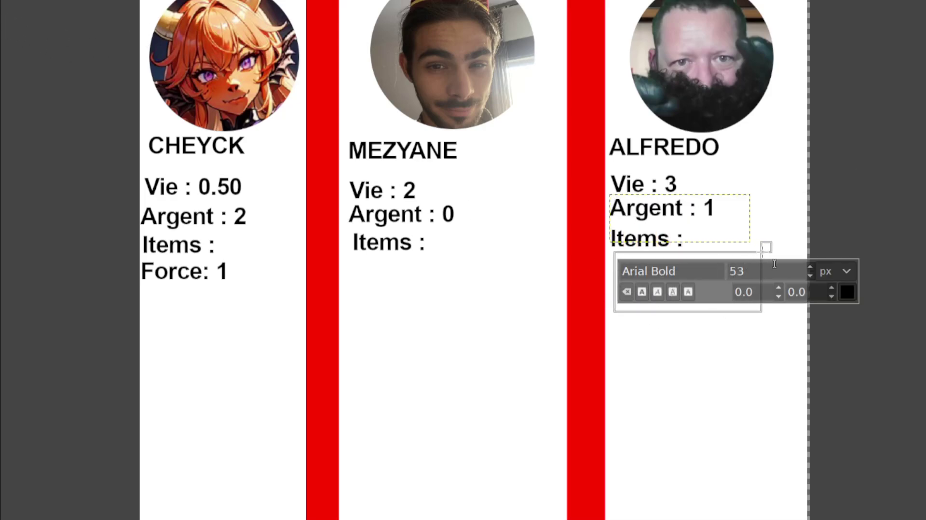
type("Fo")
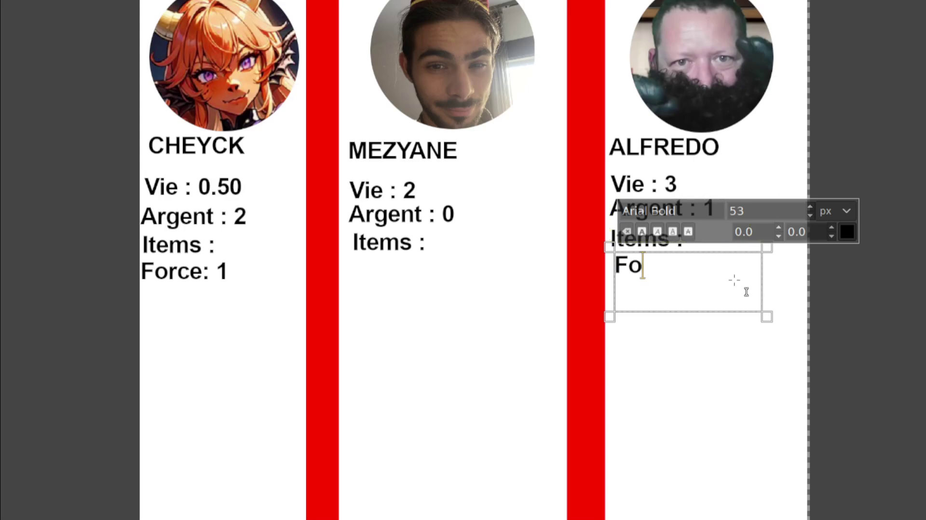
type("rce: 1")
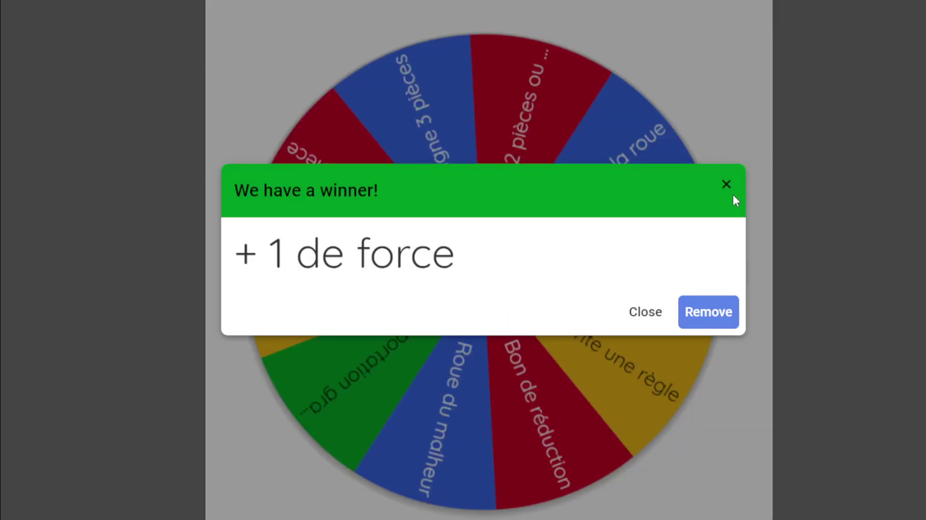
- Close the '+ 1 de force' result and spin the Gagné/perdu wheel, landing on 'Gagné'
left_click(726, 184)
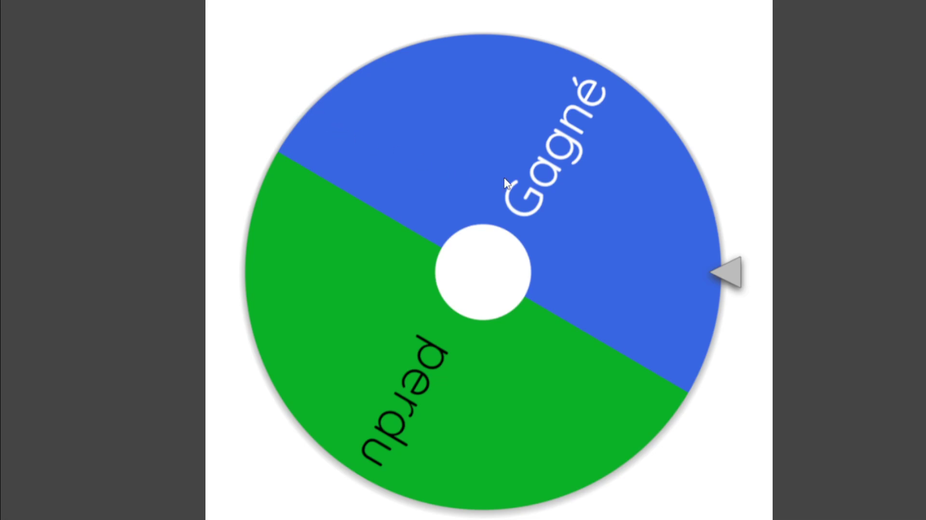
left_click(505, 183)
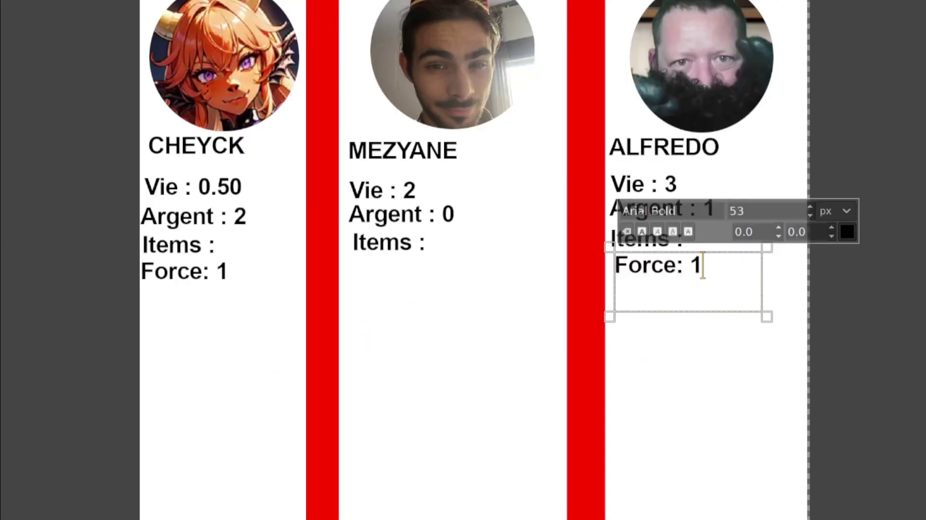
- Change the left player's Argent to 1 and the right player's Argent to 2
left_click(245, 221)
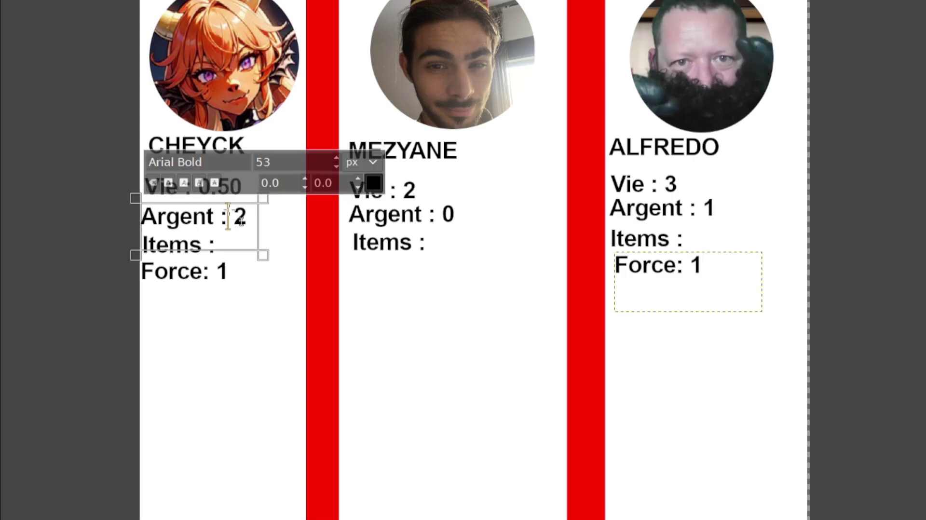
key("BackSpace")
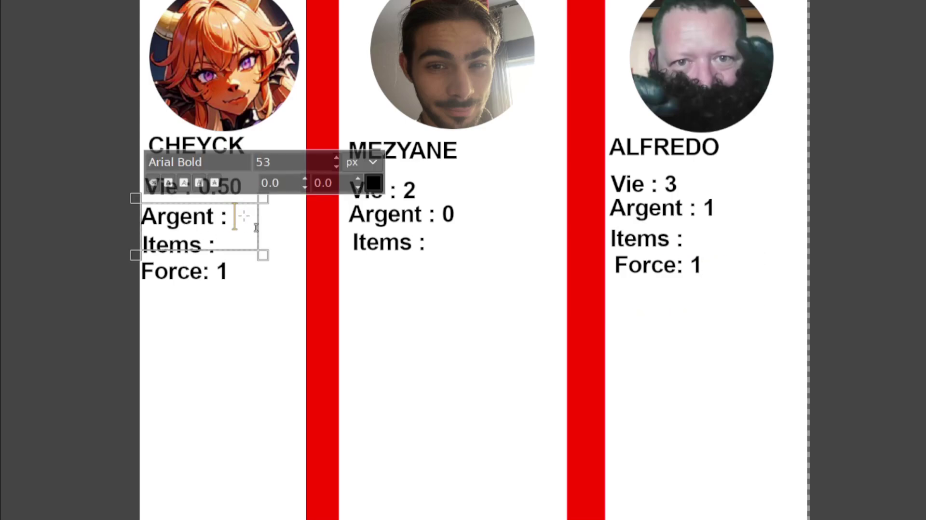
type("1")
left_click(727, 217)
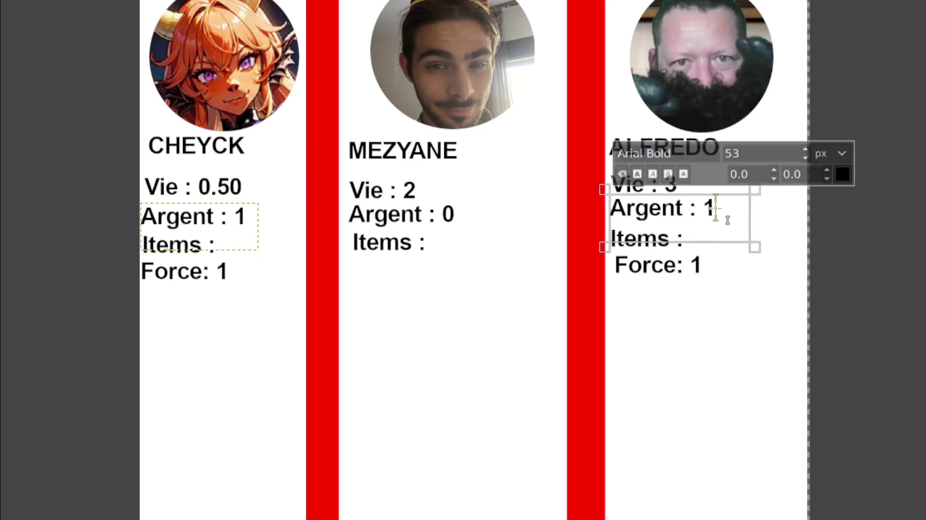
key("BackSpace")
type("2")
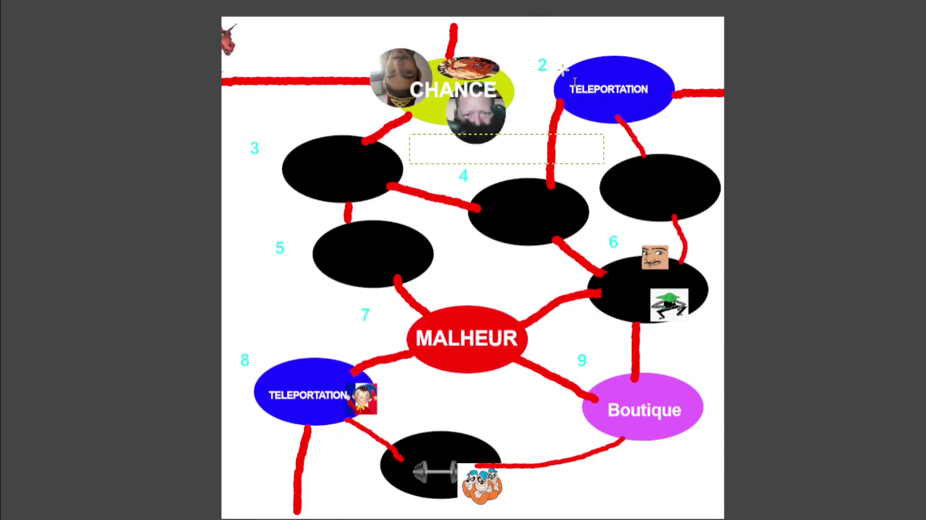
- Rotate the token image on CHANCE by about -40 degrees
scroll(472, 47, "up", 1)
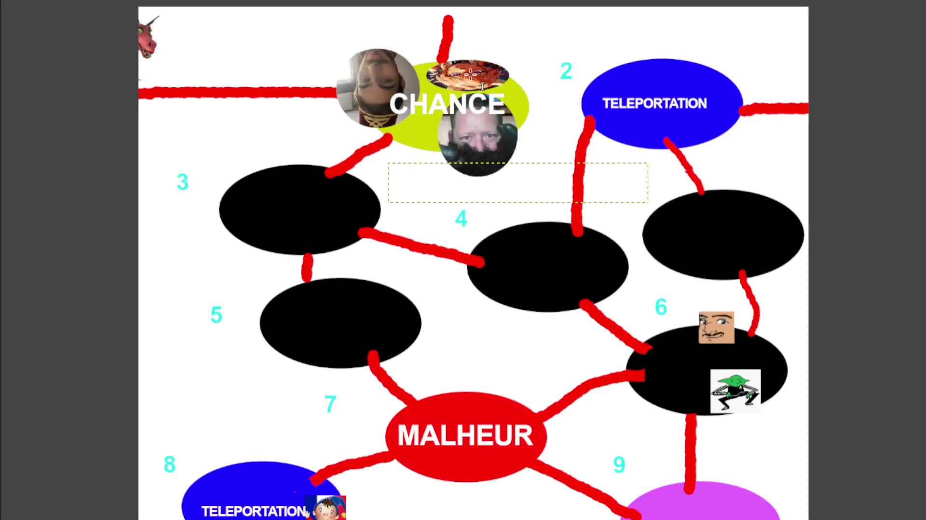
scroll(481, 73, "down", 1)
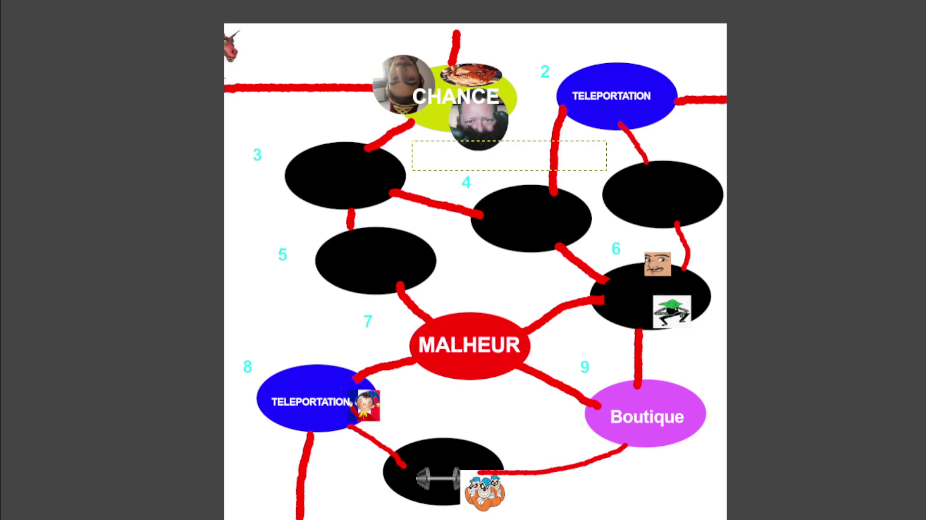
scroll(437, 58, "up", 2)
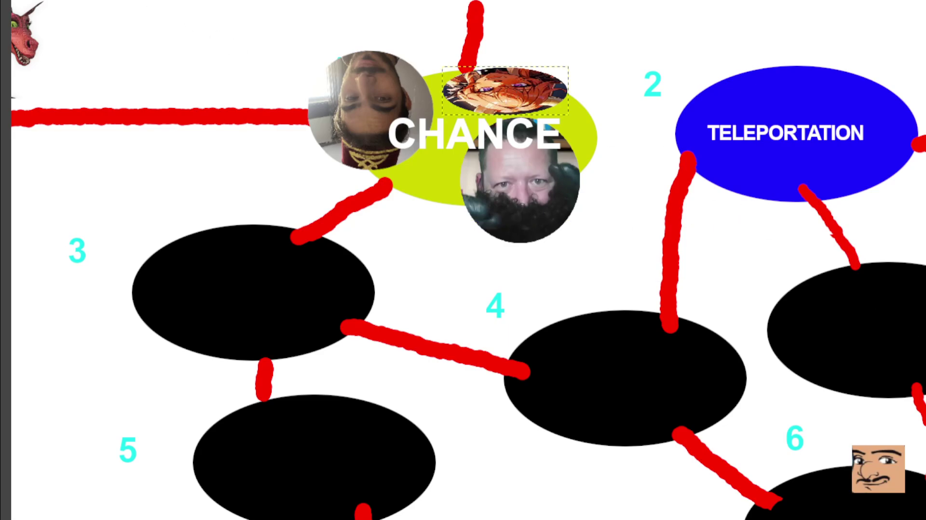
left_click_drag(608, 56, 558, 1)
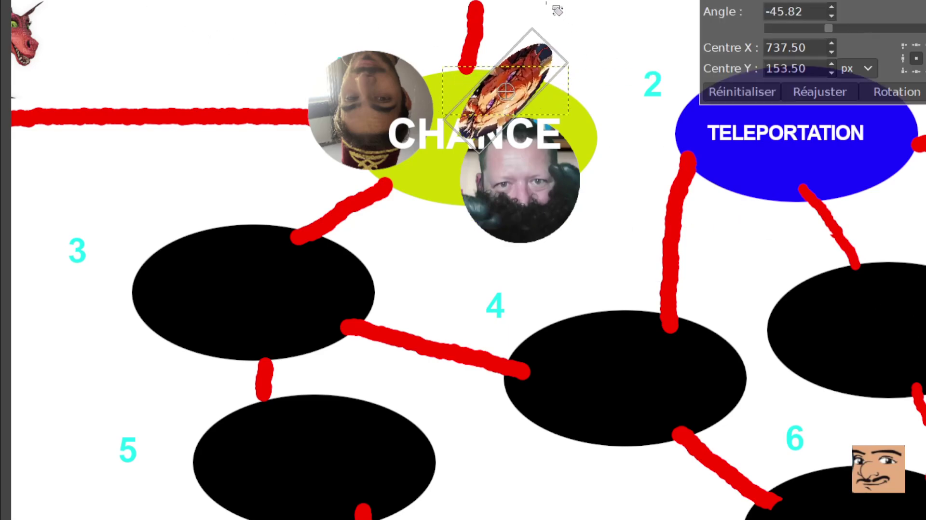
left_click(897, 92)
- Move the rotated token onto TELEPORTATION space 8, then back onto CHANCE
scroll(499, 157, "down", 2)
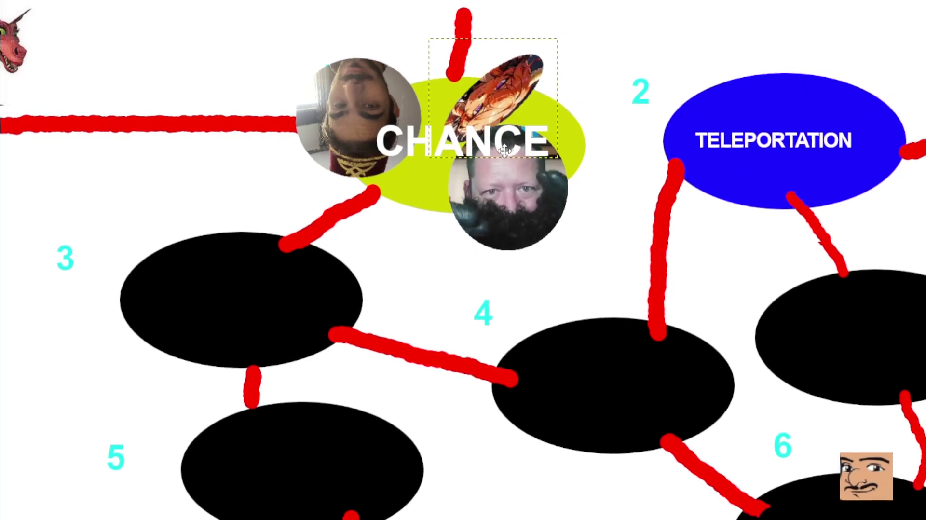
scroll(559, 172, "down", 2)
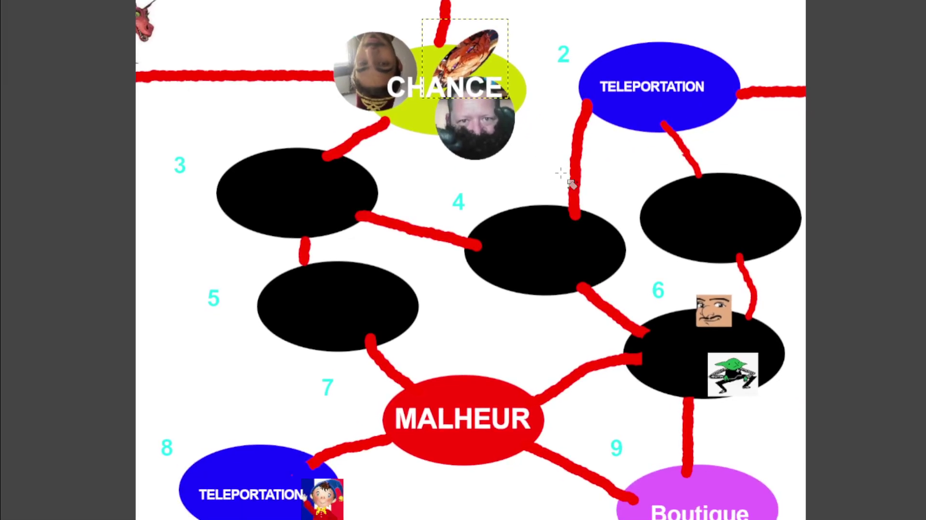
scroll(559, 164, "down", 1)
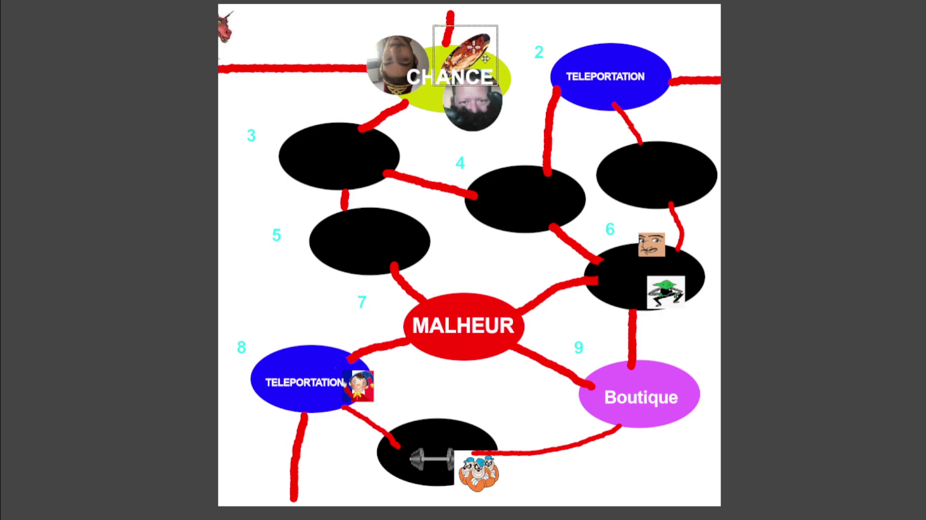
left_click_drag(486, 58, 333, 355)
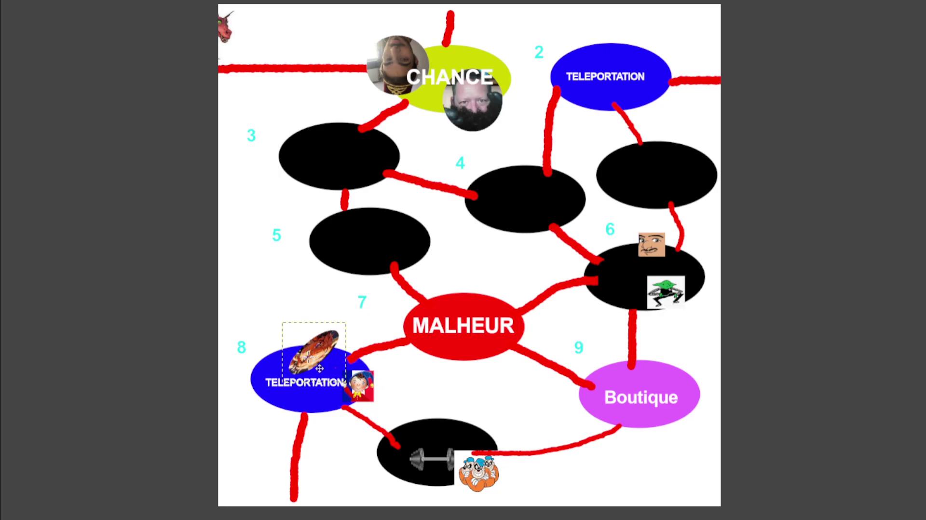
left_click_drag(323, 360, 480, 62)
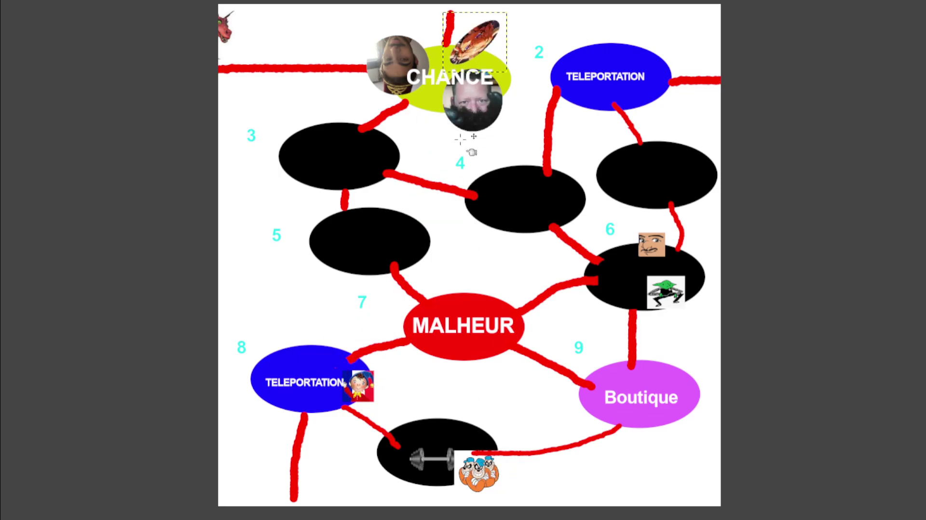
scroll(527, 82, "up", 3)
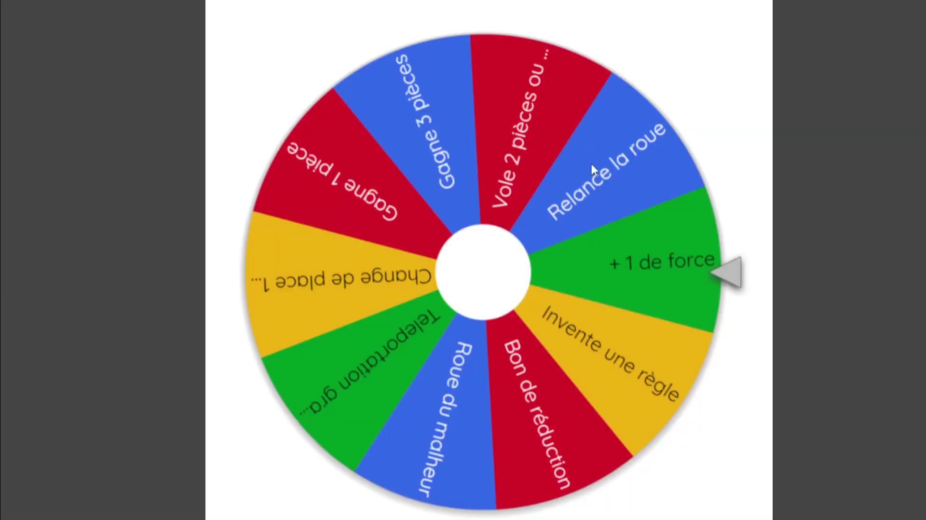
- Spin the Wheel of Names prize wheel for a new outcome
left_click(652, 230)
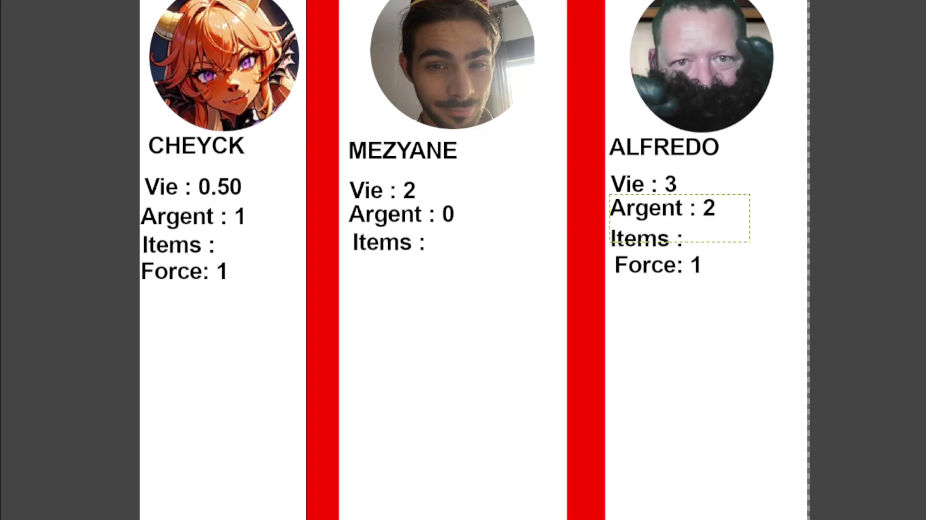
- Change the right player's Argent to 0 and the left player's Argent to 3
left_click(715, 214)
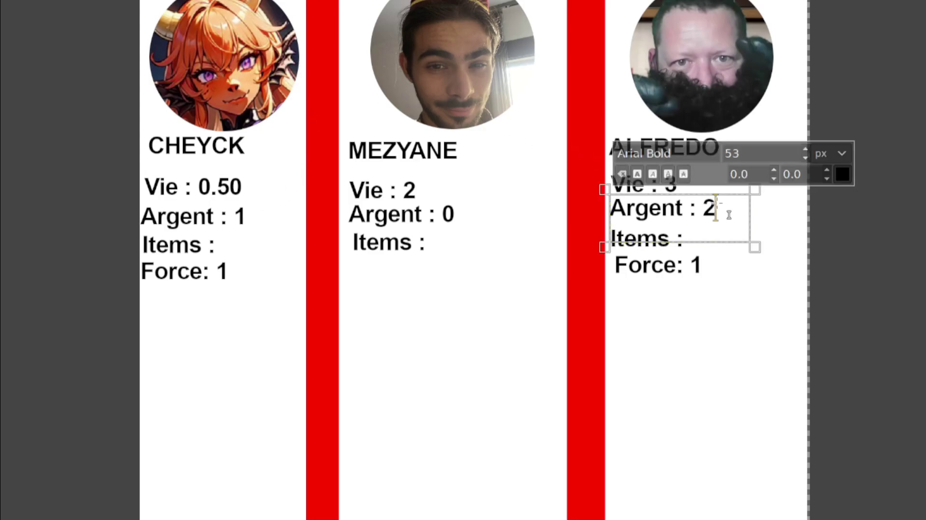
key("BackSpace")
type("0")
left_click(259, 230)
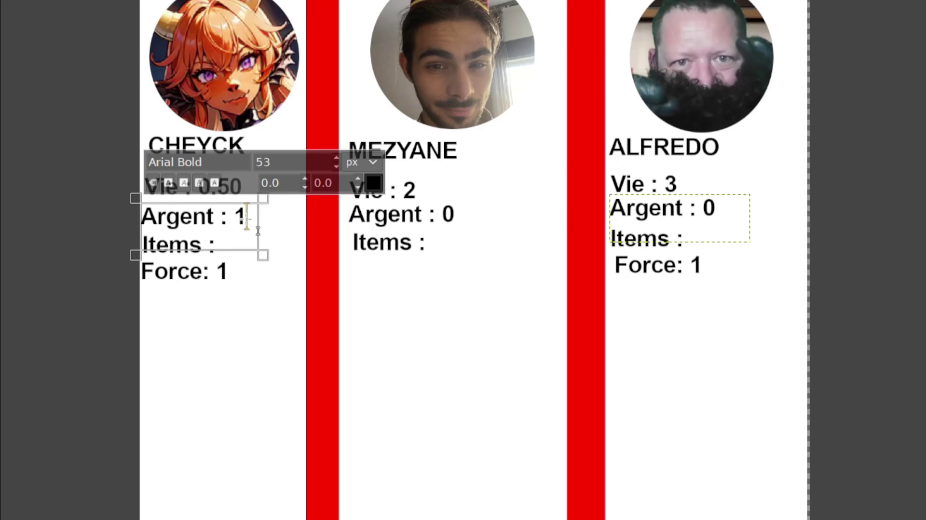
key("BackSpace")
type("3")
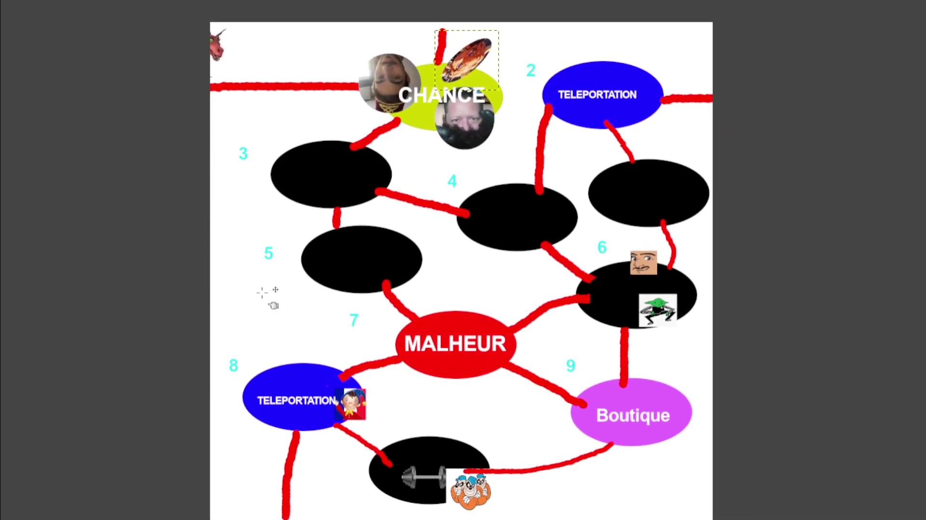
- Move the robbers, doll, green creature and face tokens onto new board spaces
left_click_drag(446, 482, 310, 437)
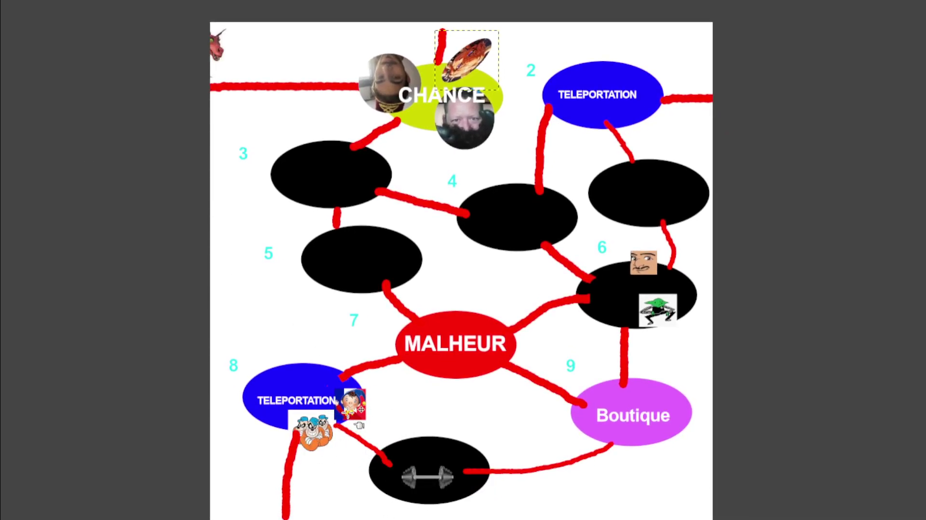
left_click_drag(363, 417, 612, 410)
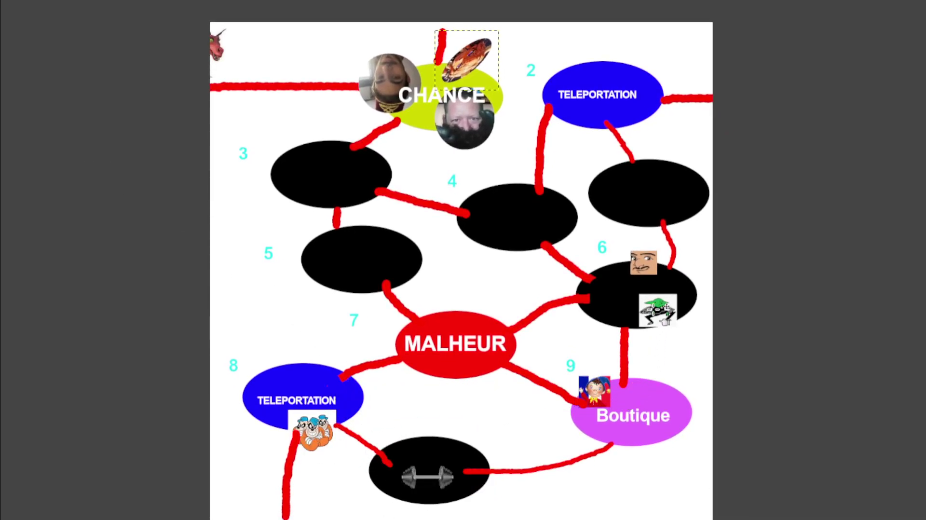
left_click_drag(664, 323, 355, 206)
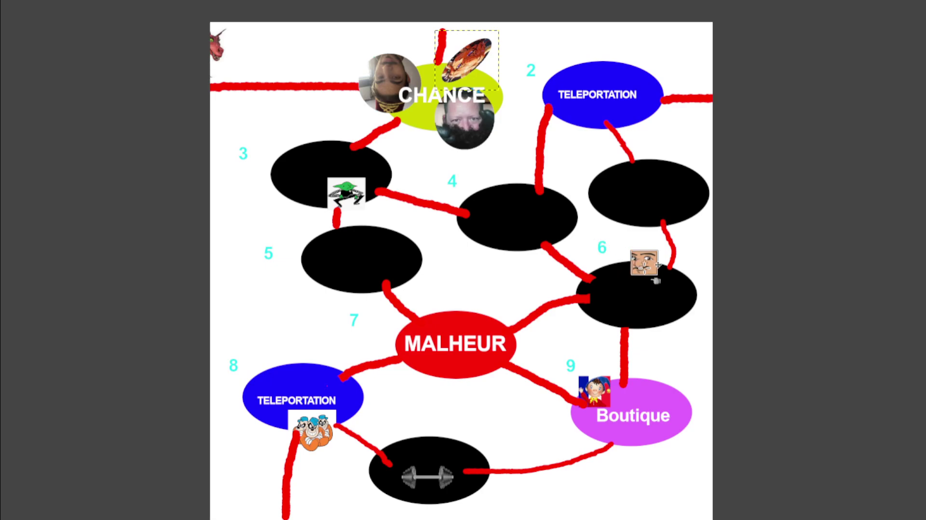
left_click_drag(643, 264, 593, 116)
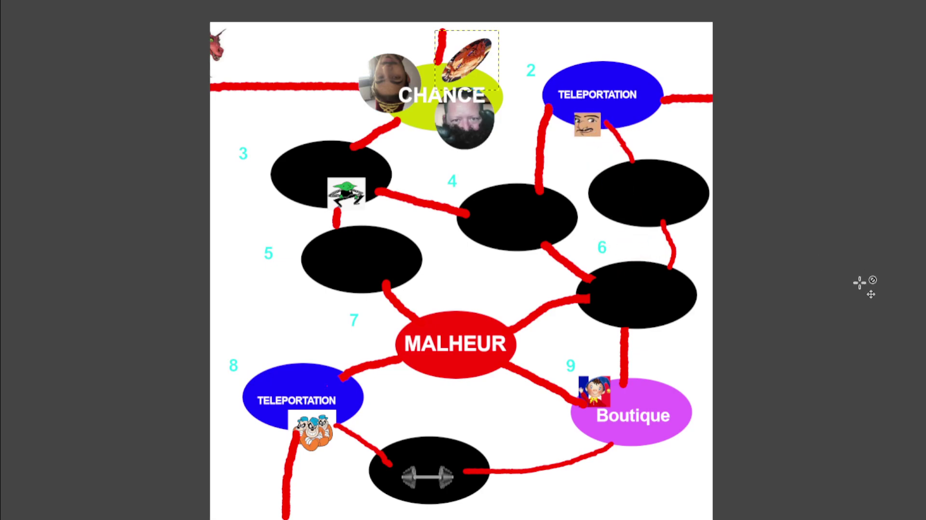
scroll(848, 265, "down", 2)
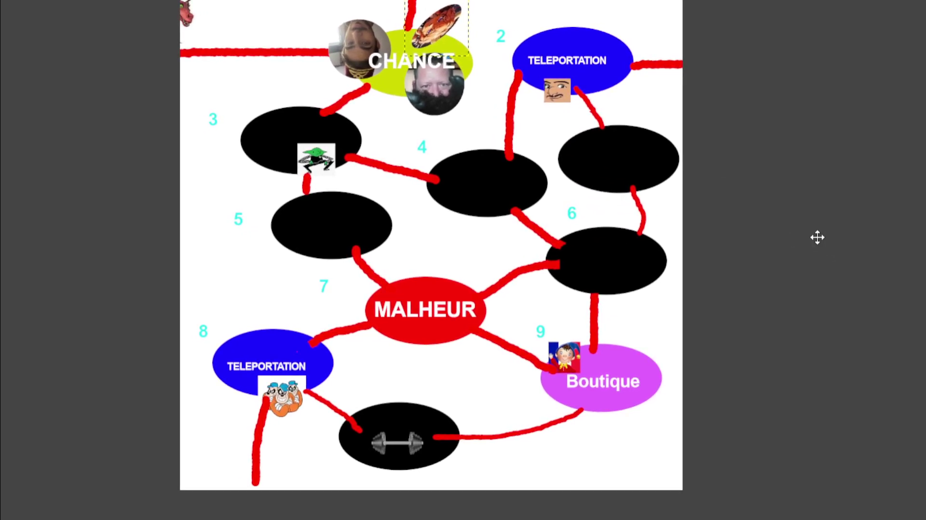
- Pan the canvas to recentre the board map
left_click_drag(812, 238, 825, 260)
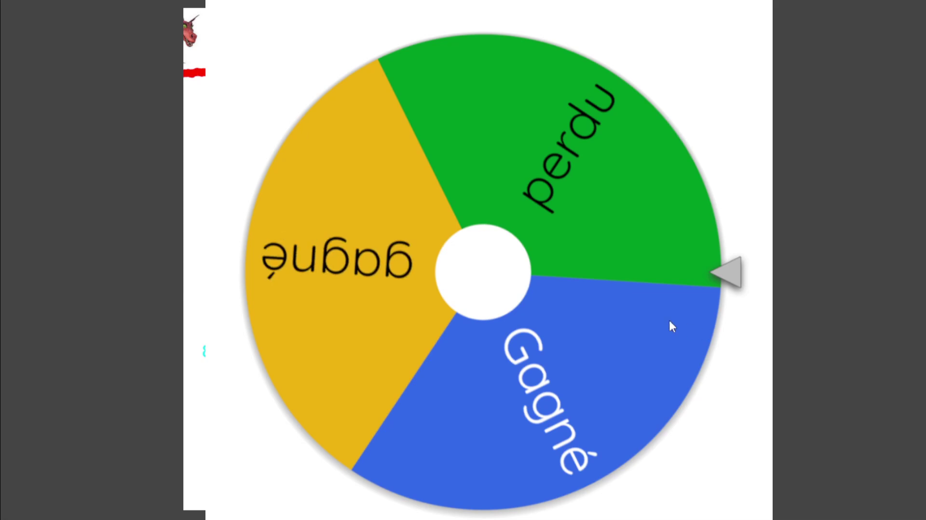
- Spin the gagné/perdu wheel and close the winner announcement
left_click(672, 326)
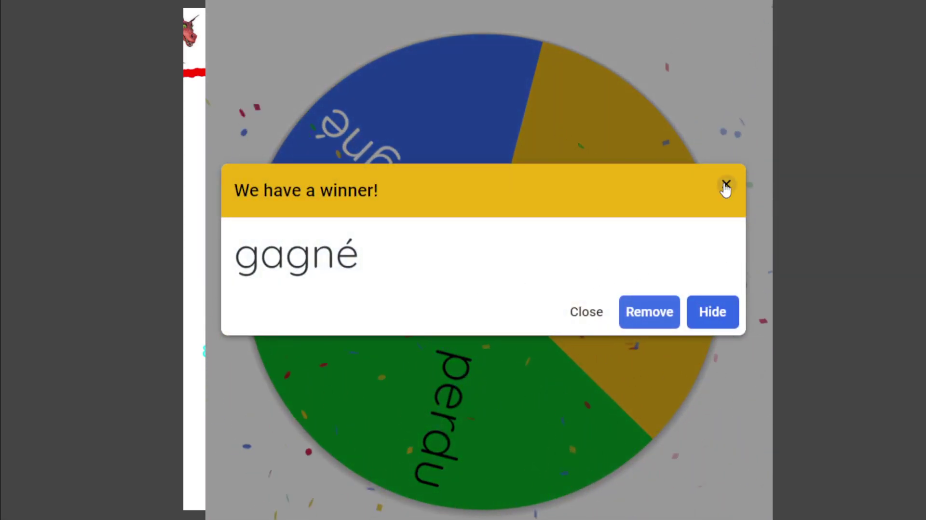
left_click(726, 185)
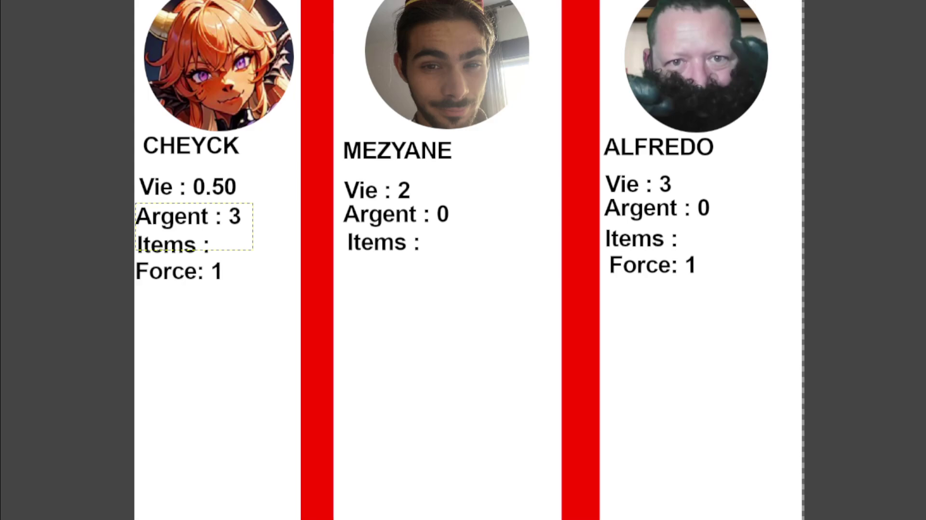
- Set the middle player's Vie to 1 and move the upside-down face token beside lower TELEPORTATION
left_click(420, 200)
key("BackSpace")
type("1")
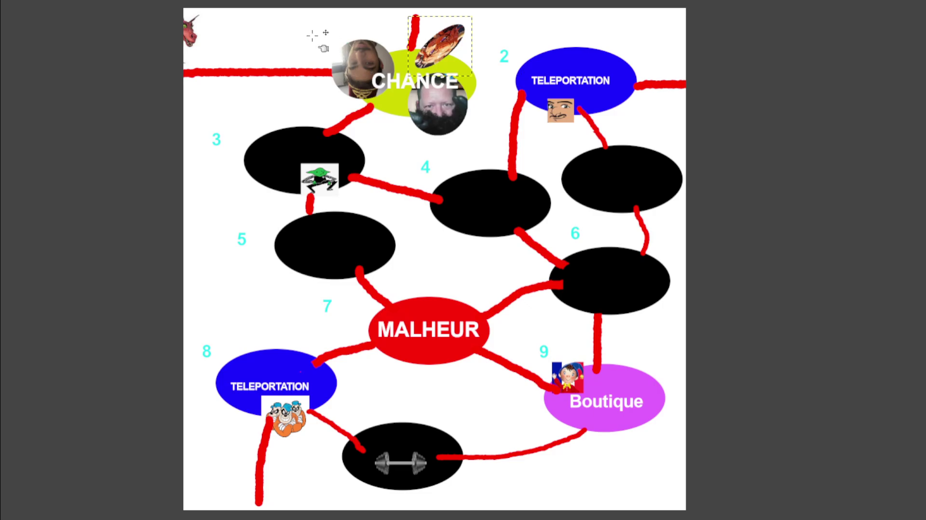
left_click_drag(352, 57, 215, 388)
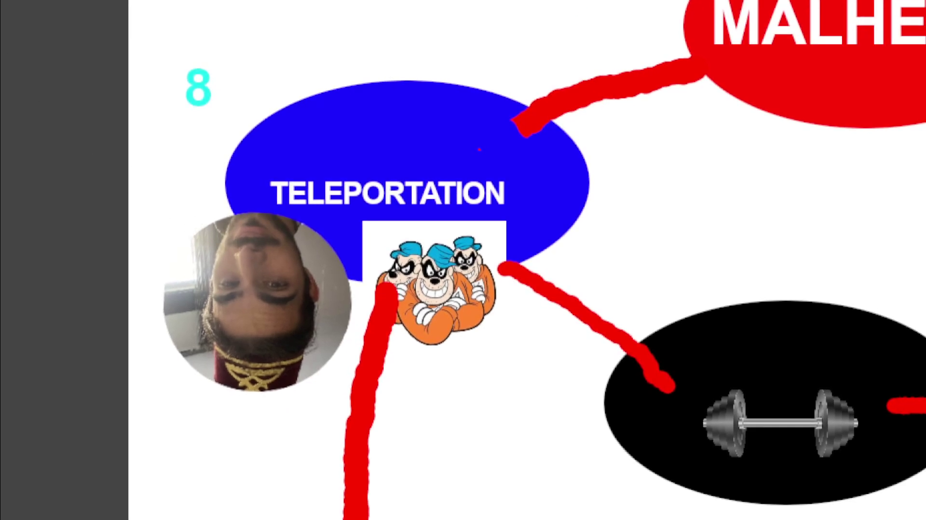
- Create a text box right of TELEPORTATION, test it with 'salut.', and widen it
left_click_drag(567, 222, 925, 287)
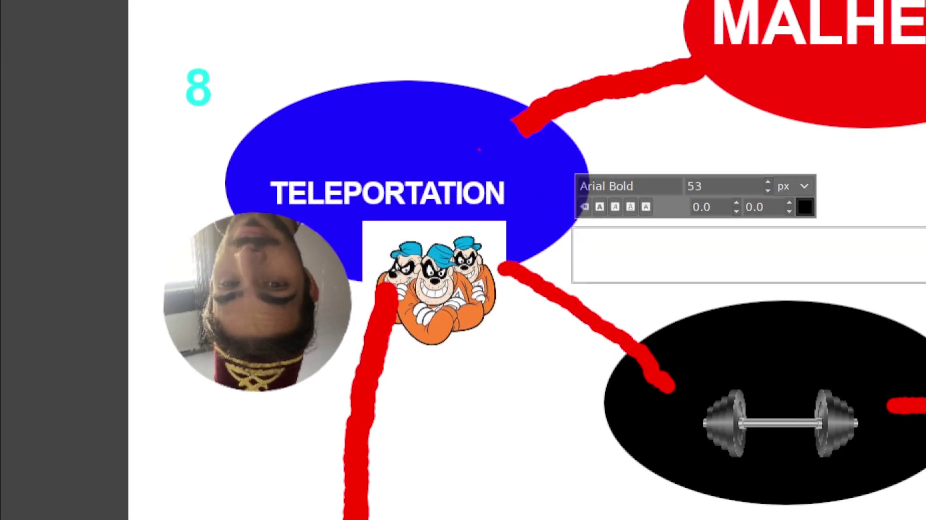
type("salut")
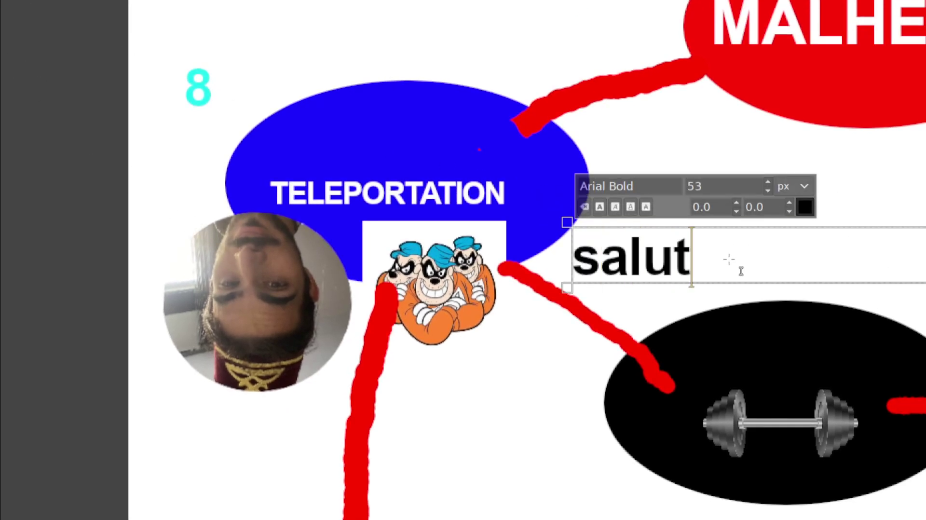
type(".")
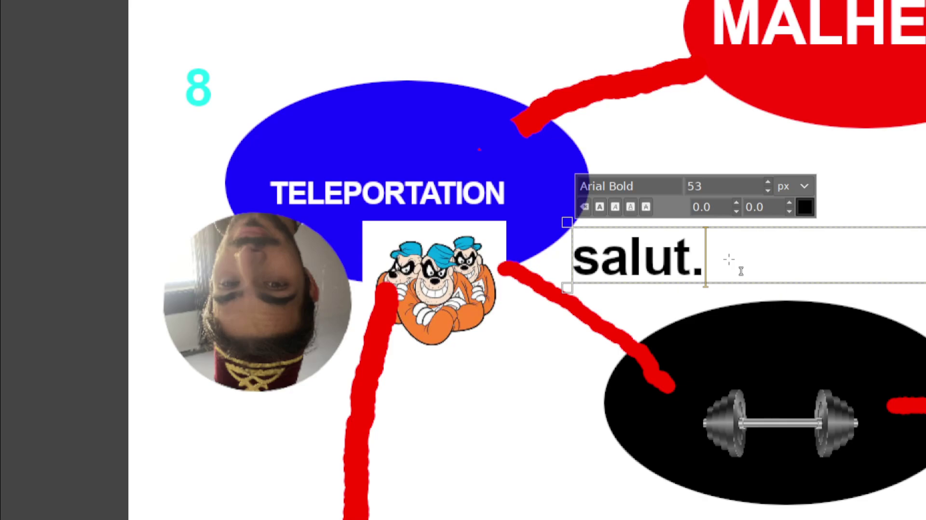
key("BackSpace")
key("BackSpace")
key("BackSpace")
key("BackSpace")
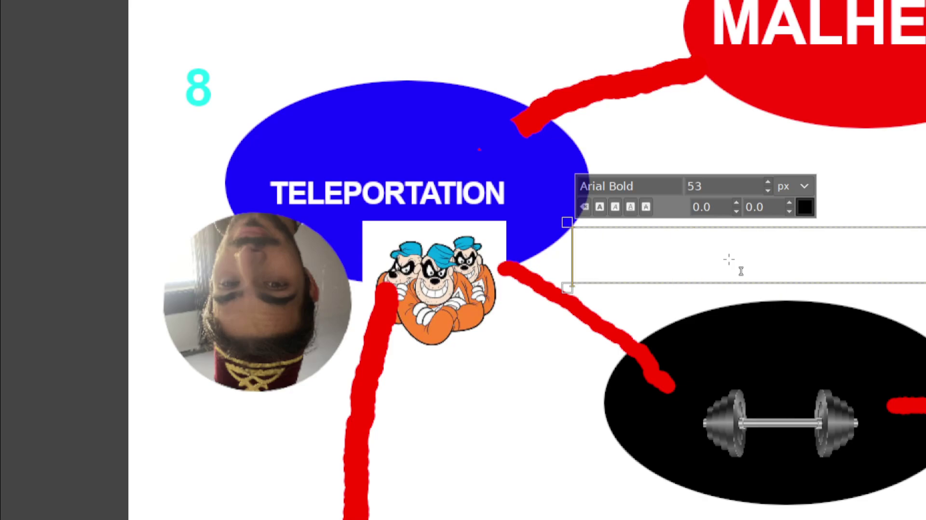
scroll(741, 271, "down", 1)
scroll(631, 327, "right", 5)
scroll(631, 326, "up", 1)
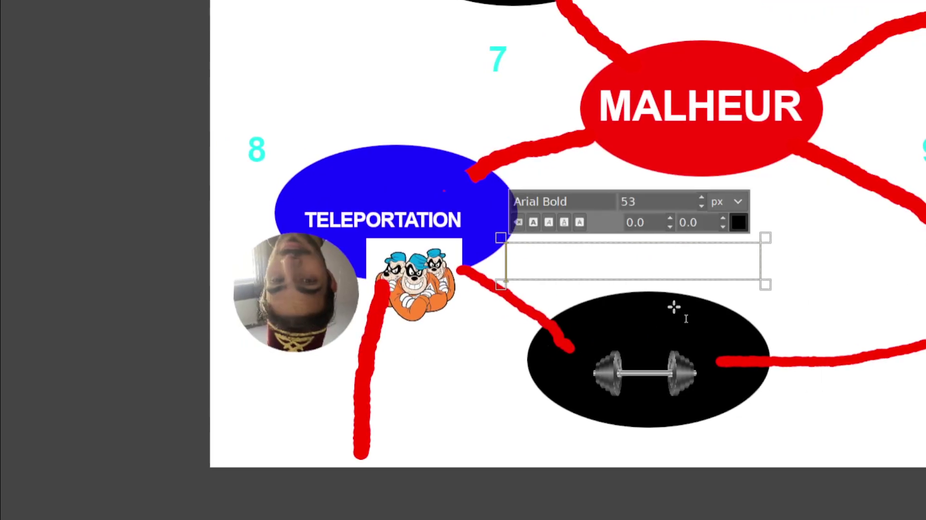
left_click_drag(770, 282, 870, 280)
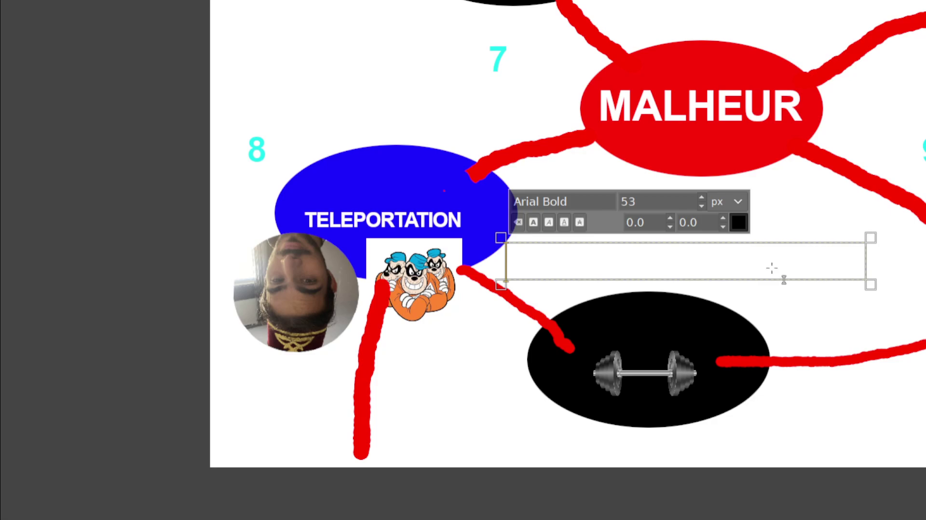
- Show and clear 'Y'a du passage non ?', 'Vous l'aimez bien' and 'la case 8....'
type("Y'a du passa")
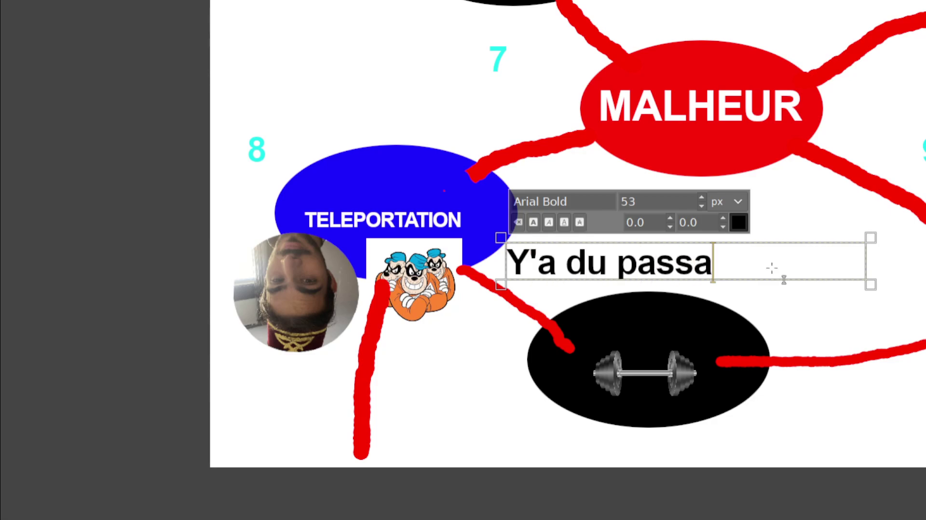
type("ge non ?")
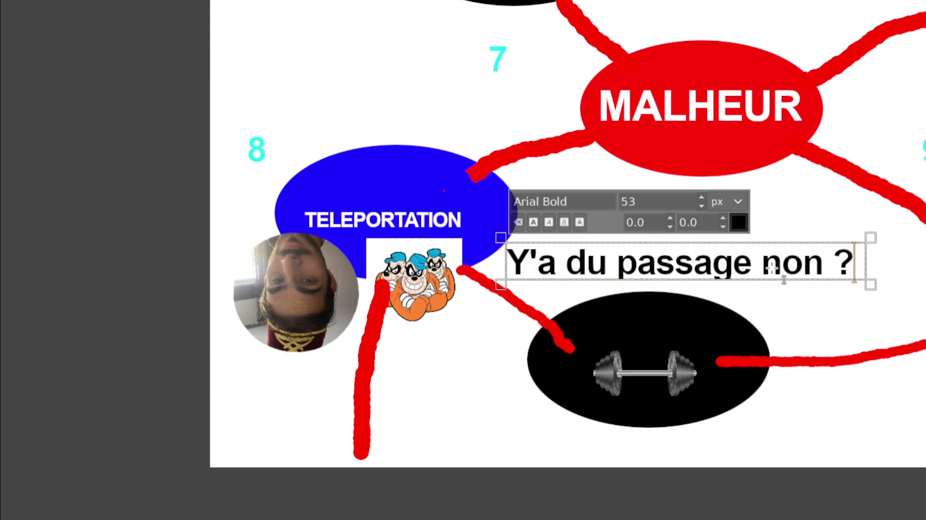
key("BackSpace")
key("BackSpace")
key("BackSpace")
key("BackSpace")
key("BackSpace")
key("BackSpace")
key("BackSpace")
key("BackSpace")
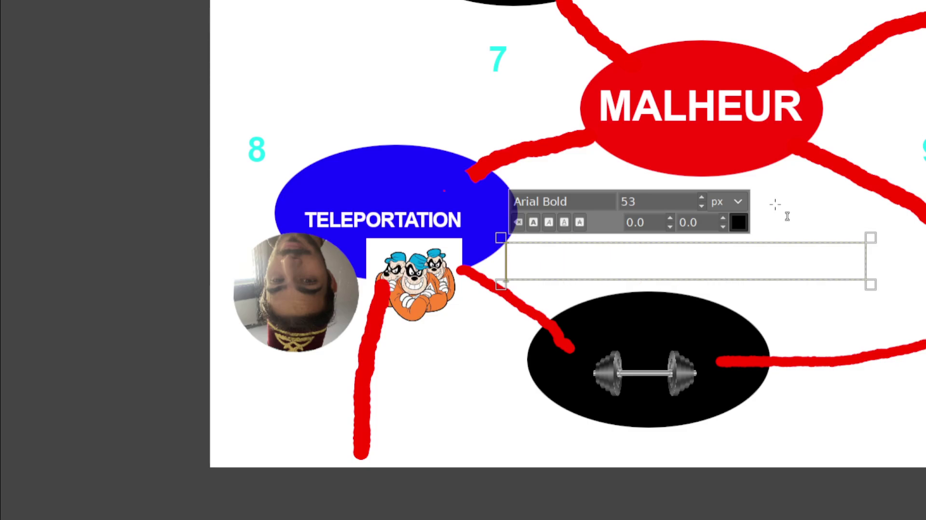
type("Vous l'aimez")
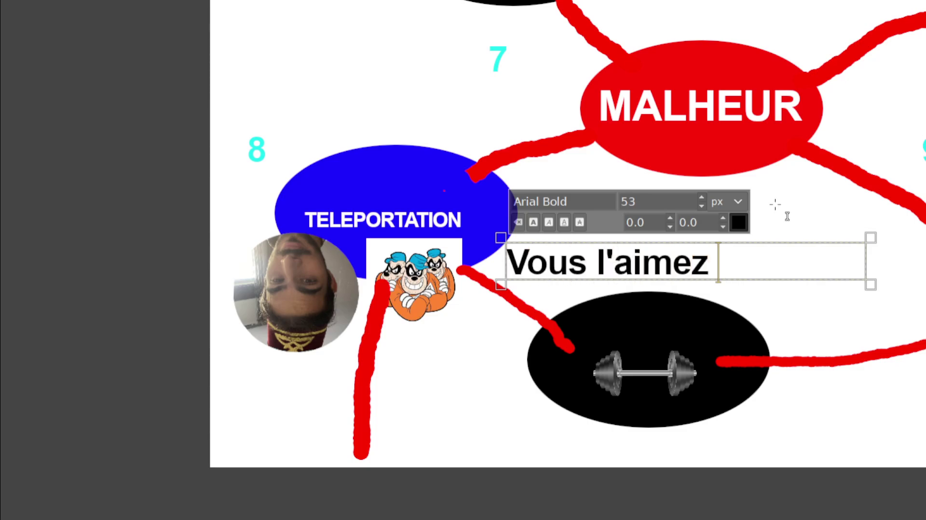
type(" bien")
key("BackSpace")
key("BackSpace")
key("BackSpace")
key("BackSpace")
key("BackSpace")
key("BackSpace")
key("BackSpace")
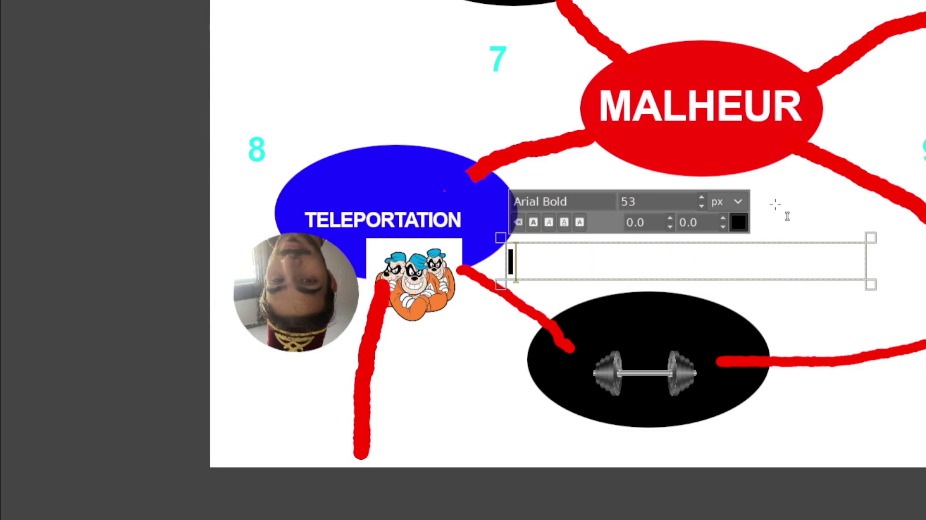
type("la case 8....")
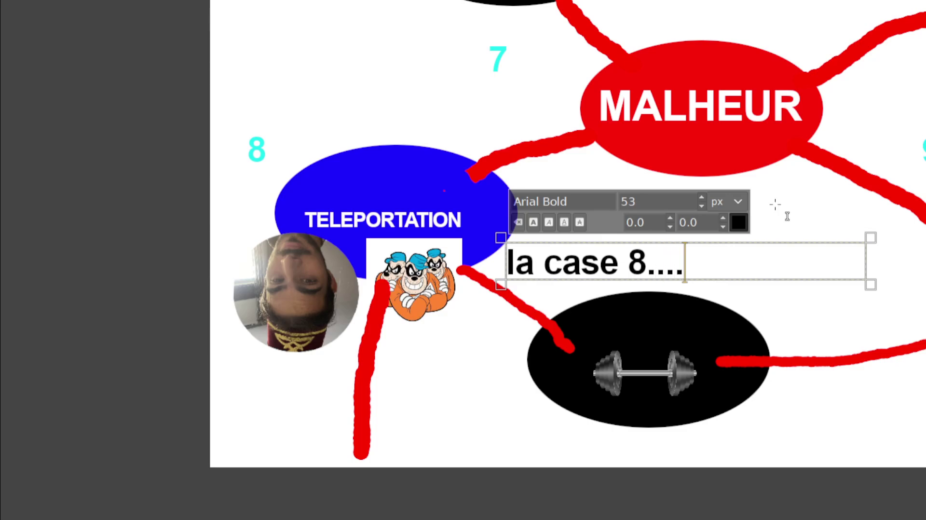
key("BackSpace")
key("BackSpace")
key("BackSpace")
key("BackSpace")
key("BackSpace")
key("BackSpace")
key("BackSpace")
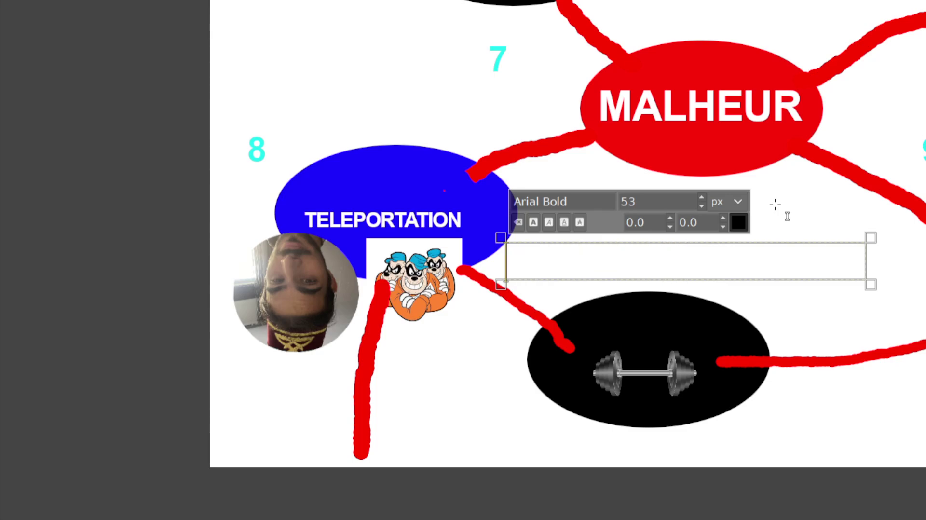
- Show '2 balles et on te laisse tranqu' in an enlarged box, then 'Un crédit ? on adore les crédits :)'
type("2 bal")
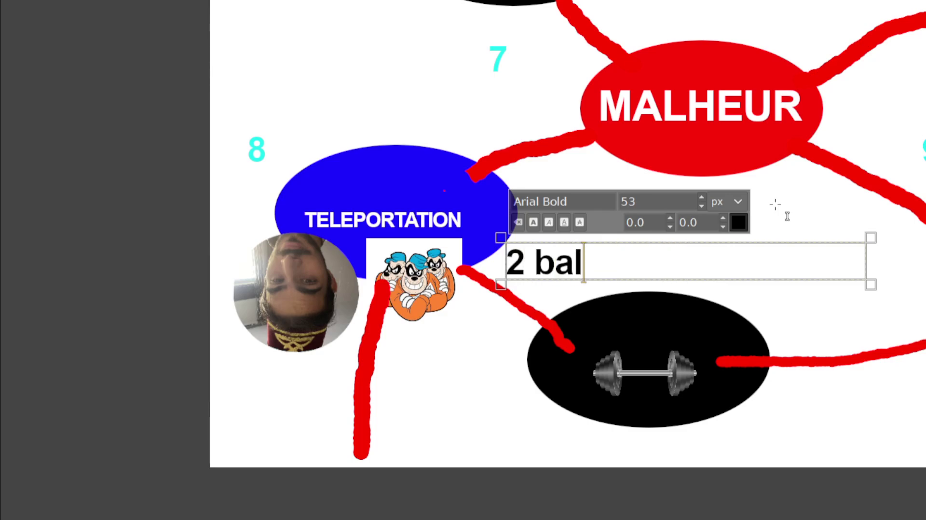
type("les et on te laisse")
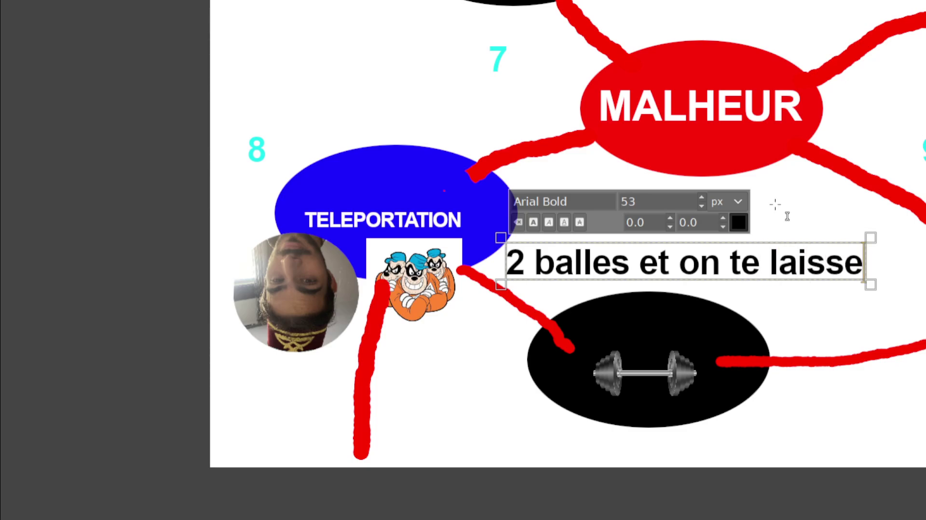
type(" tranqu")
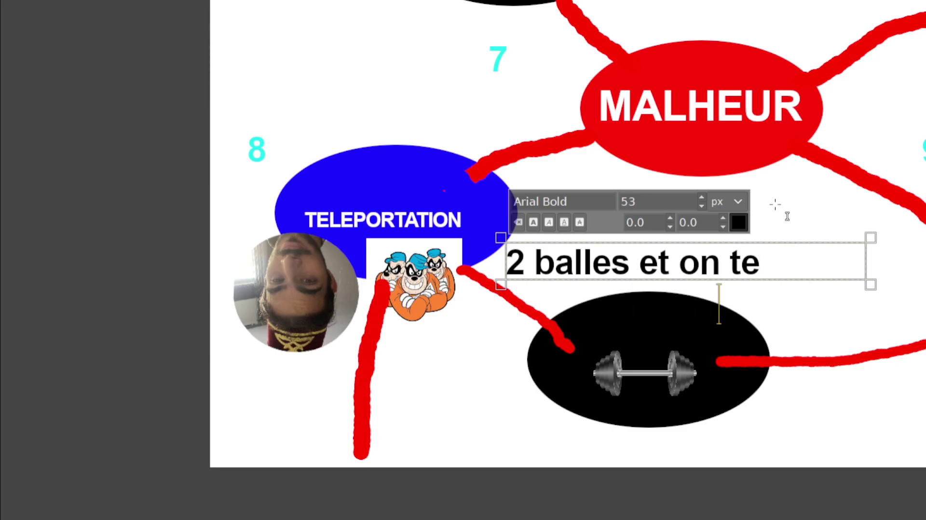
mouse_move(798, 293)
left_mouse_down()
mouse_move(812, 338)
mouse_move(811, 326)
left_mouse_up()
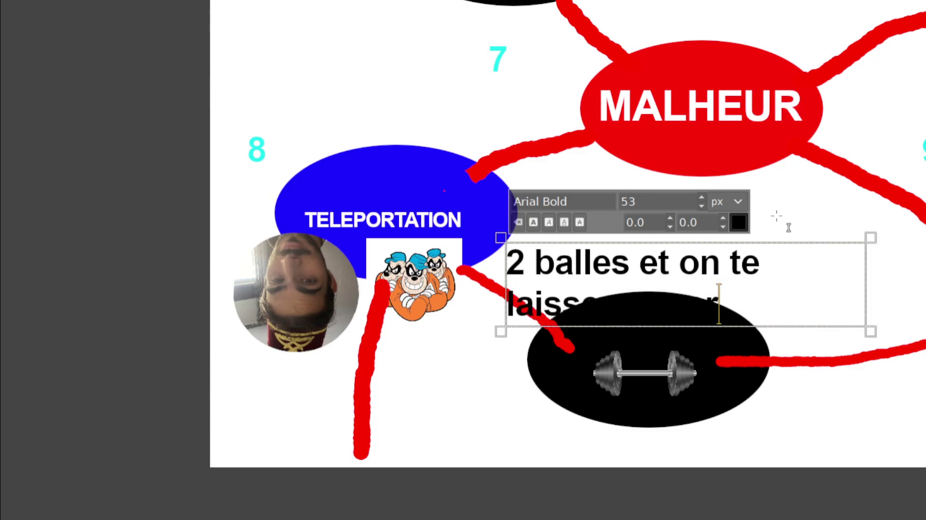
left_click_drag(791, 243, 794, 209)
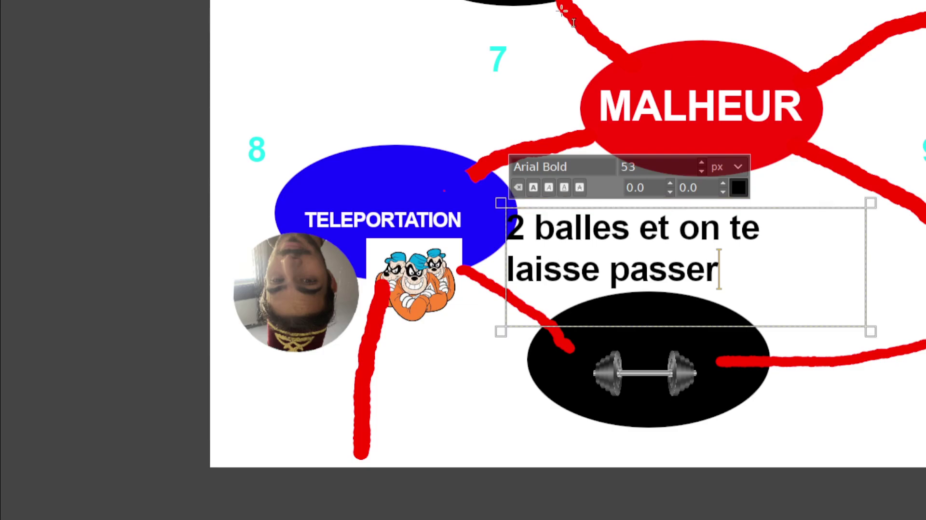
key("BackSpace")
key("BackSpace")
key("BackSpace")
key("BackSpace")
key("BackSpace")
key("BackSpace")
key("BackSpace")
key("BackSpace")
key("BackSpace")
key("BackSpace")
type("A")
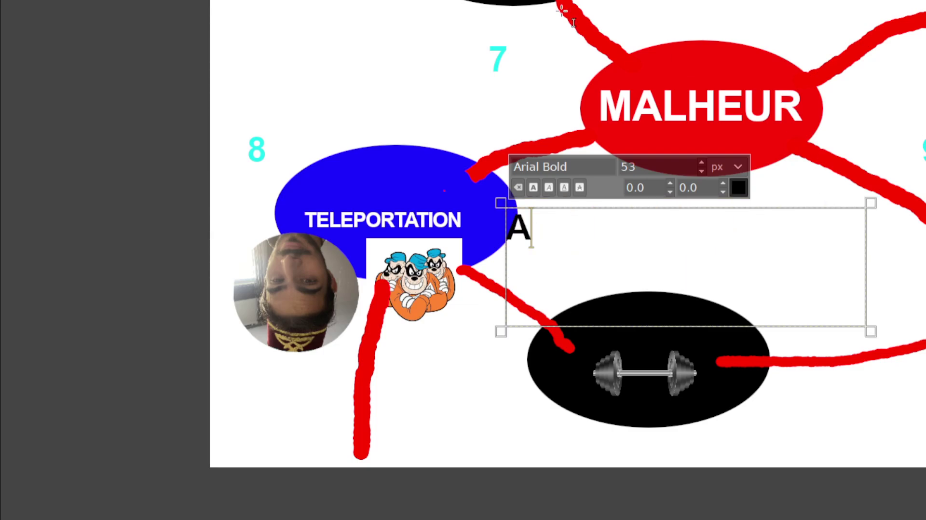
type("ors")
key("BackSpace")
key("BackSpace")
key("BackSpace")
key("BackSpace")
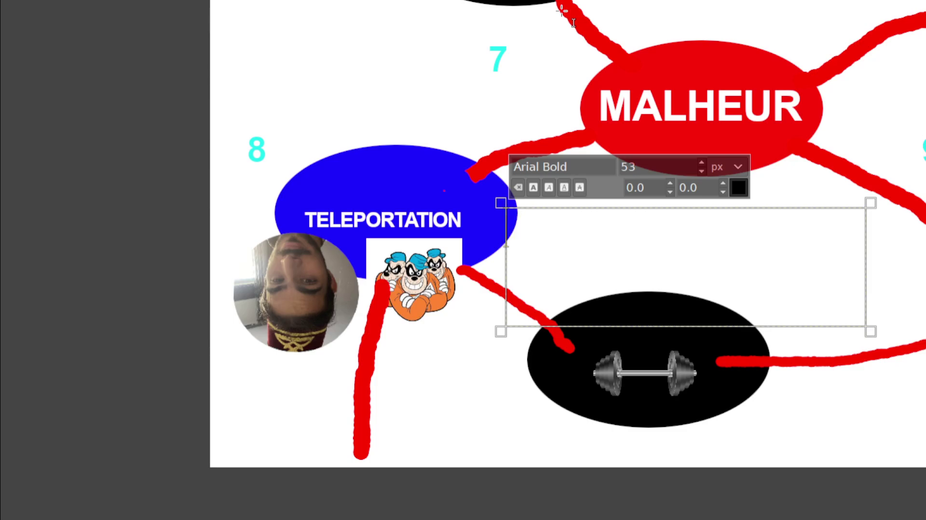
type("Un crédit ? on")
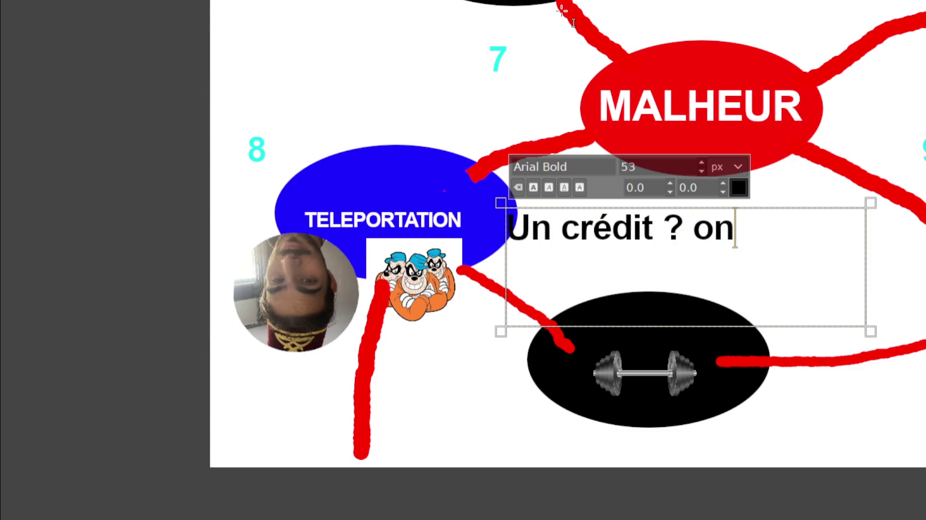
type(" adore les crédits ")
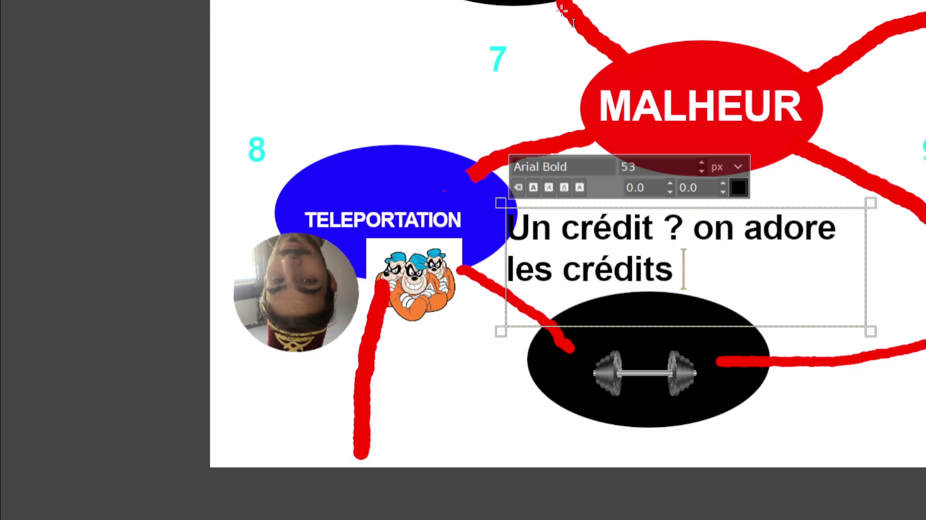
type(":)")
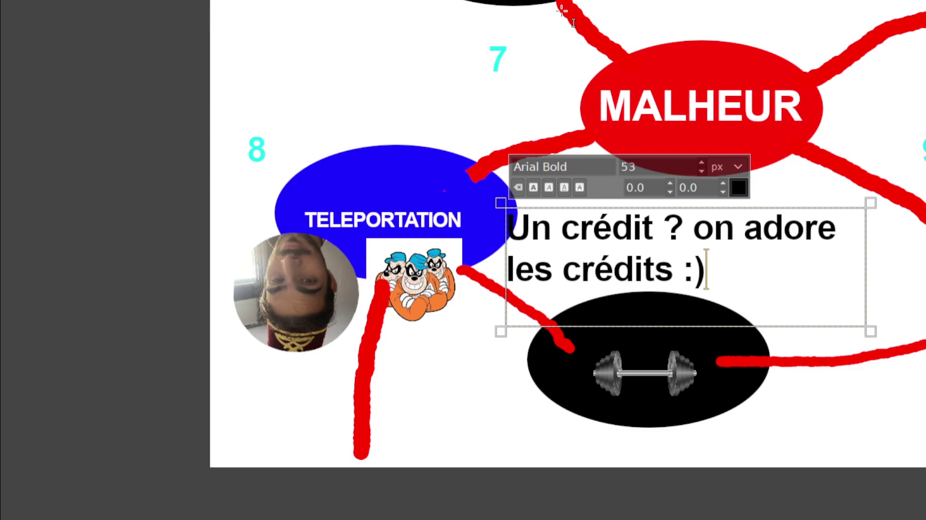
key("BackSpace")
key("BackSpace")
key("BackSpace")
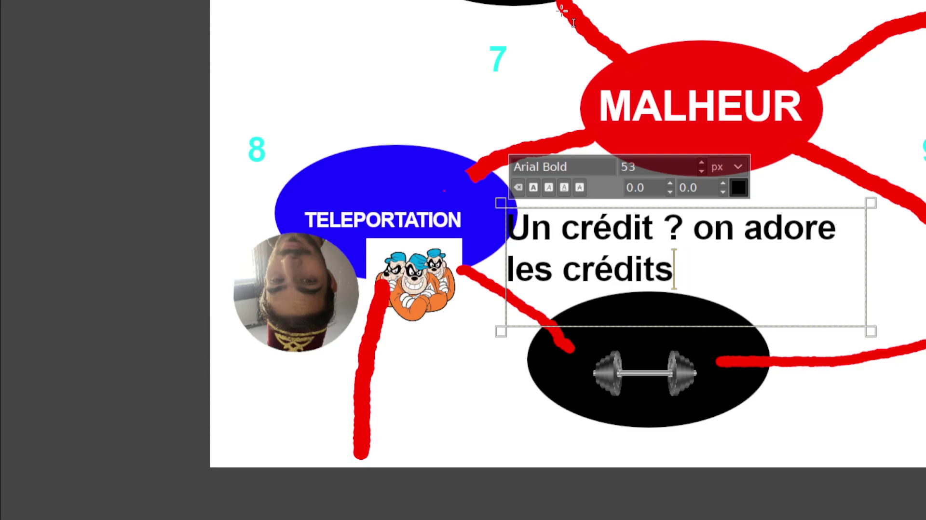
key("BackSpace")
key("BackSpace")
key("BackSpace")
key("BackSpace")
key("BackSpace")
key("BackSpace")
key("BackSpace")
key("BackSpace")
key("BackSpace")
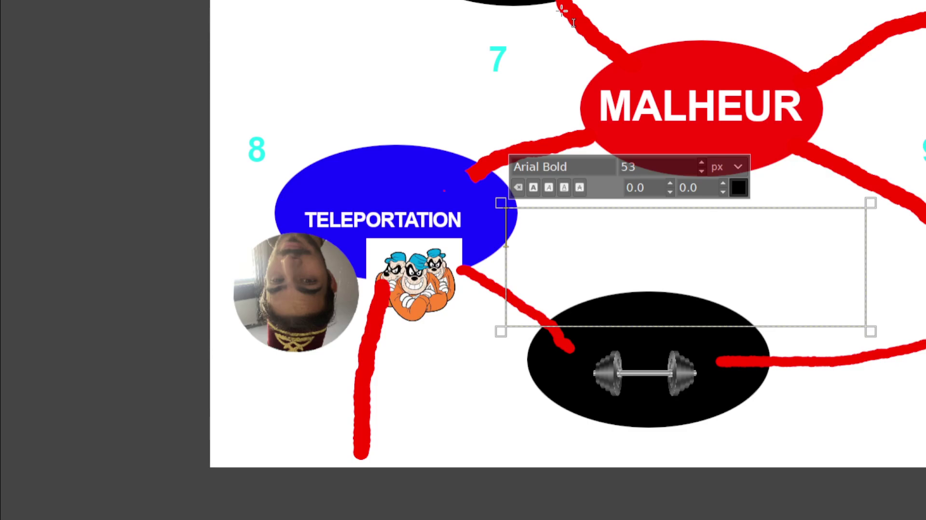
- Show and clear '2 balles ce tour ou le suivant sinon x2.', 'Non.' and 'Cimer le pigeon.'
type("2")
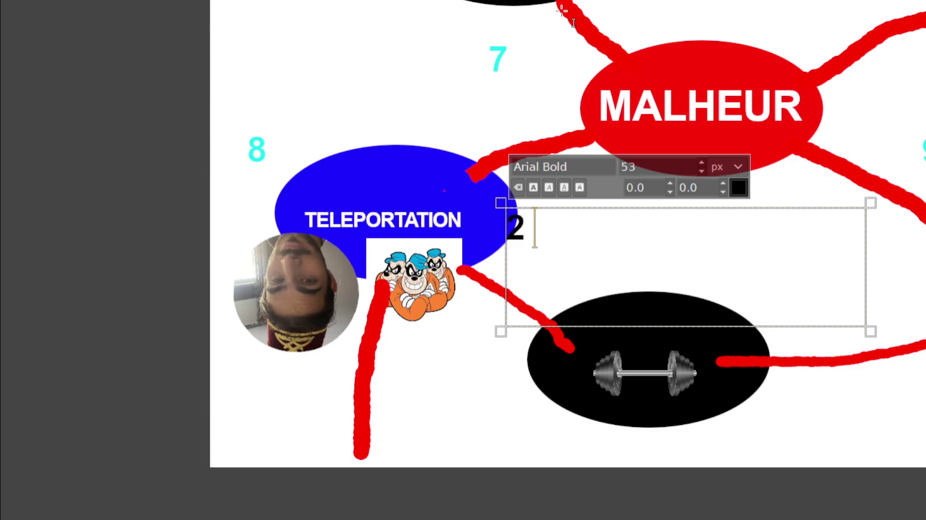
type(" balles ce tour")
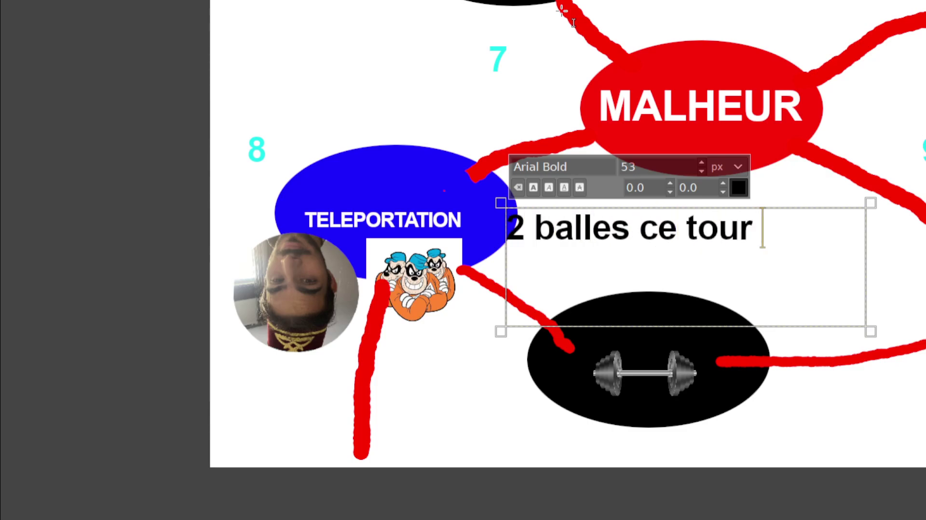
type(" ou le suivant su")
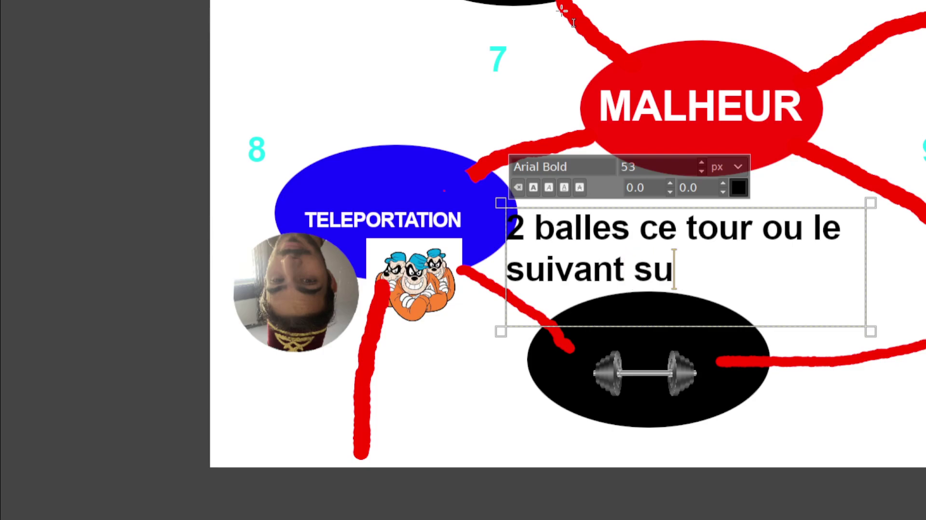
key("BackSpace")
type("n")
key("BackSpace")
type("inon x")
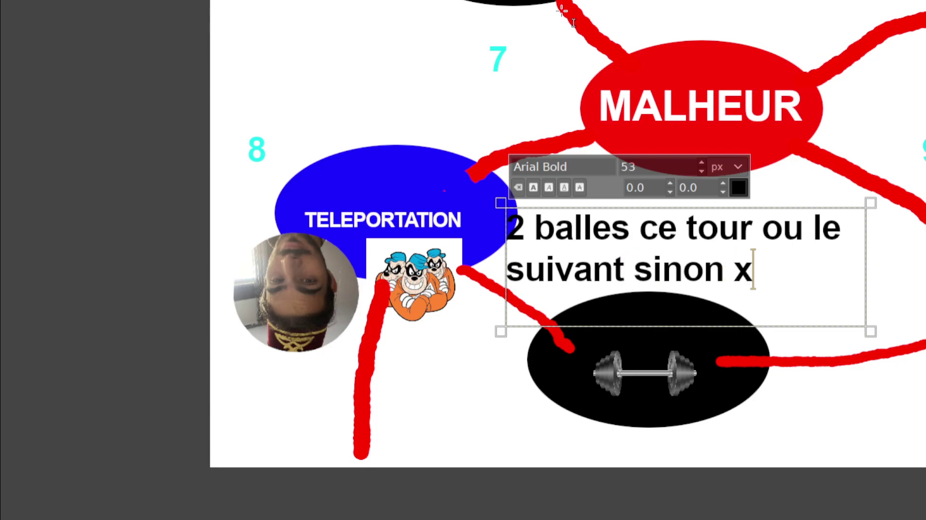
type("2.")
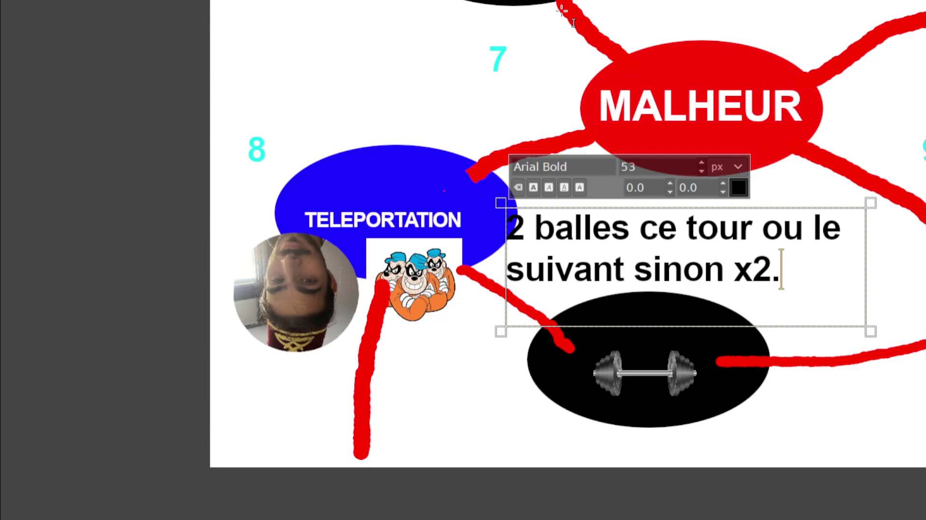
key("BackSpace")
key("BackSpace")
key("BackSpace")
key("BackSpace")
key("BackSpace")
key("BackSpace")
key("BackSpace")
key("BackSpace")
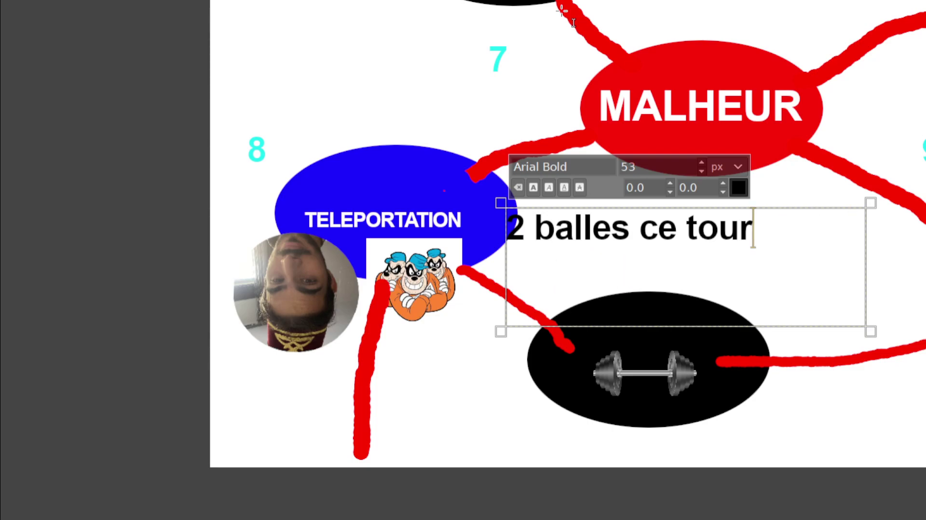
key("BackSpace")
key("BackSpace")
key("BackSpace")
key("BackSpace")
key("BackSpace")
key("BackSpace")
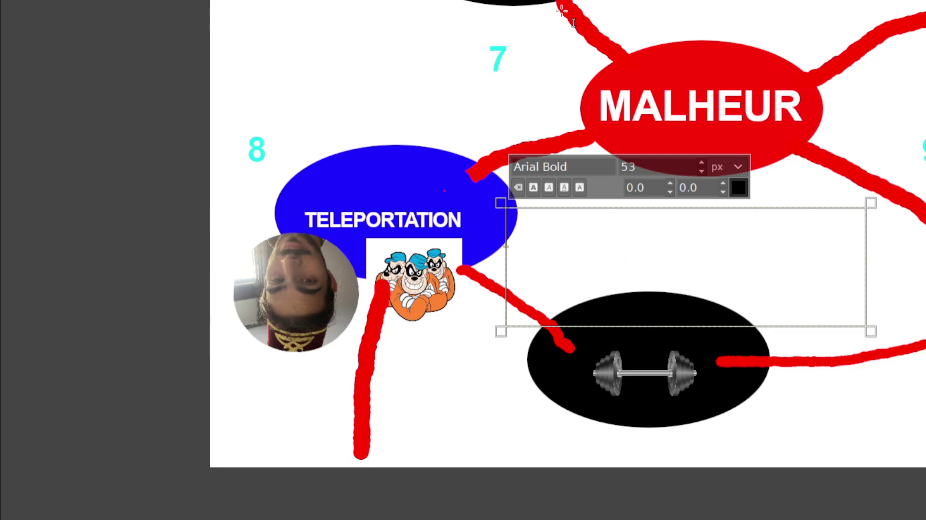
type("Non.")
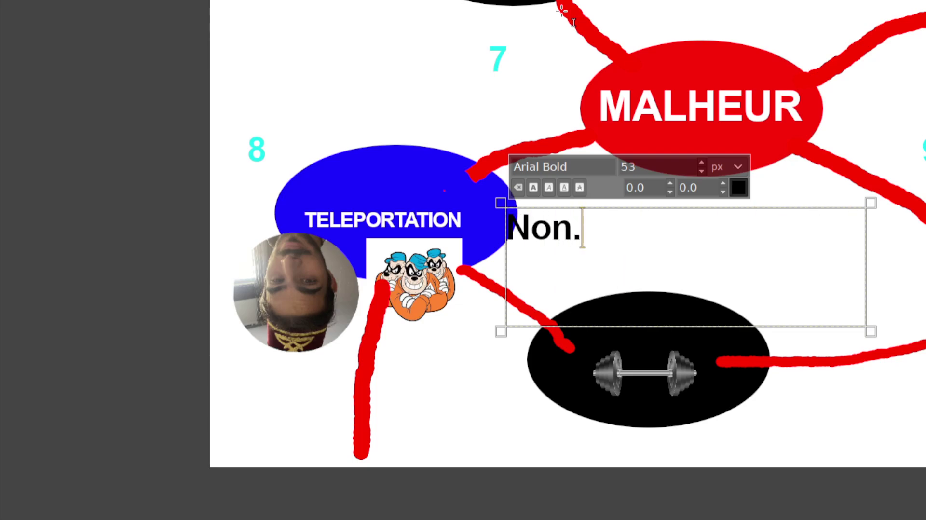
key("BackSpace")
key("BackSpace")
key("BackSpace")
key("BackSpace")
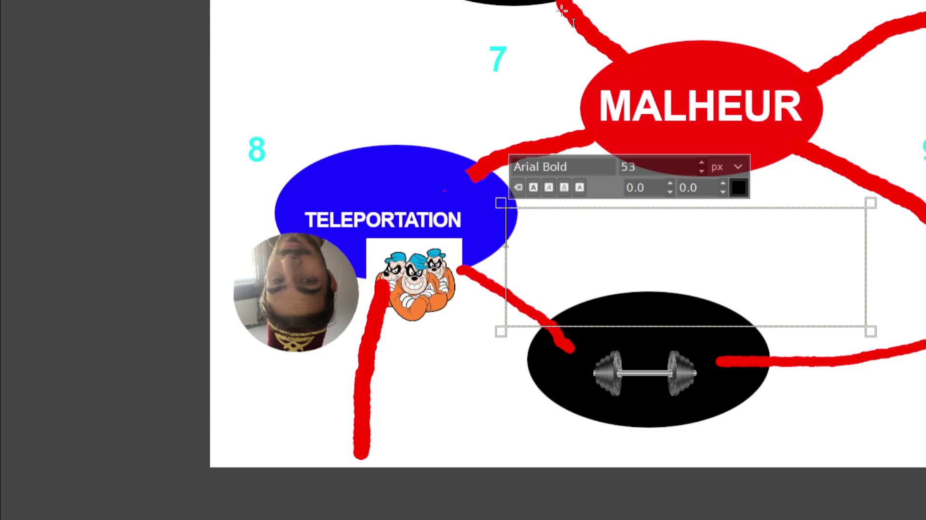
type("Cimer le pig")
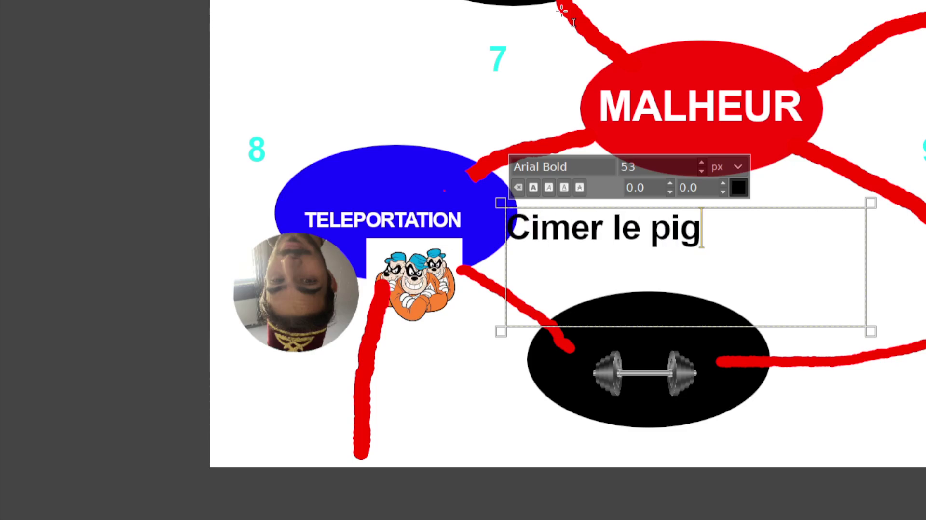
type("eon.")
key("BackSpace")
key("BackSpace")
key("BackSpace")
key("BackSpace")
key("BackSpace")
key("BackSpace")
key("BackSpace")
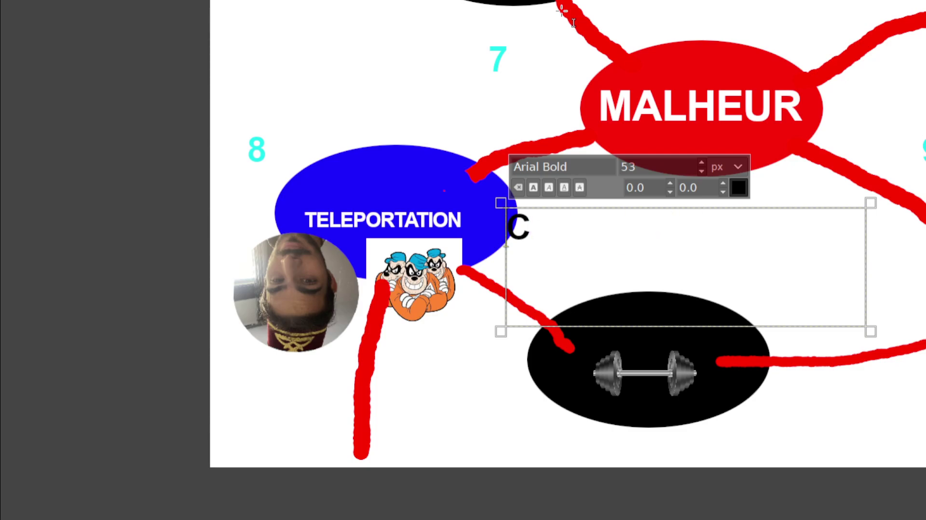
key("BackSpace")
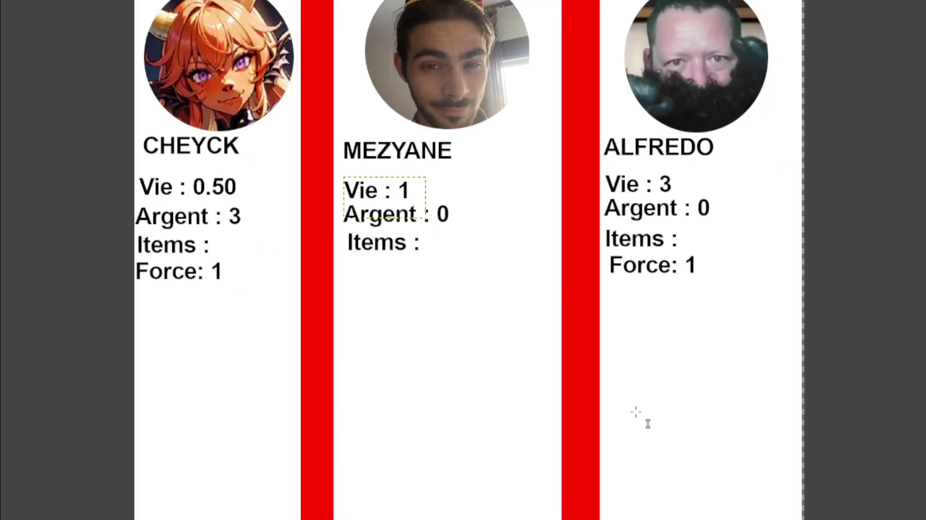
- Type 'Crédit rapetou' in a new text box under the middle player's stats
left_click_drag(345, 291, 543, 418)
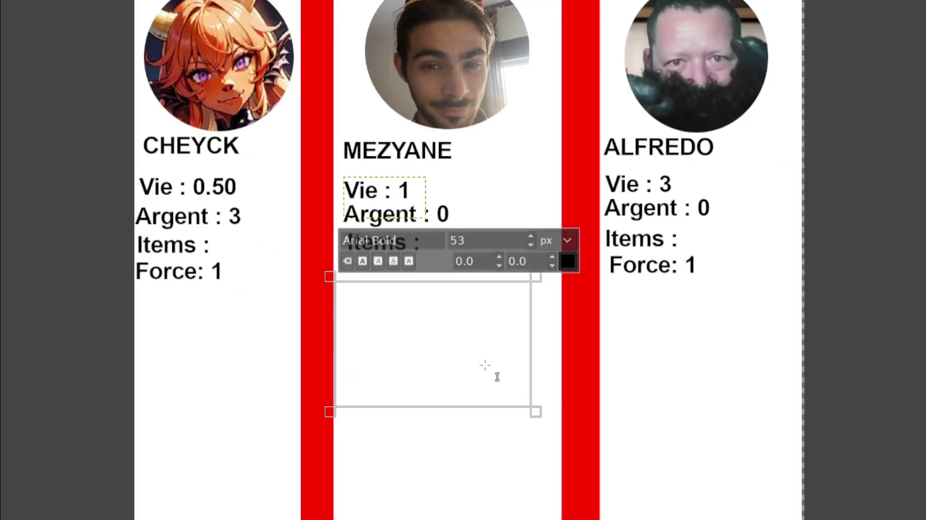
type("Crédit rape")
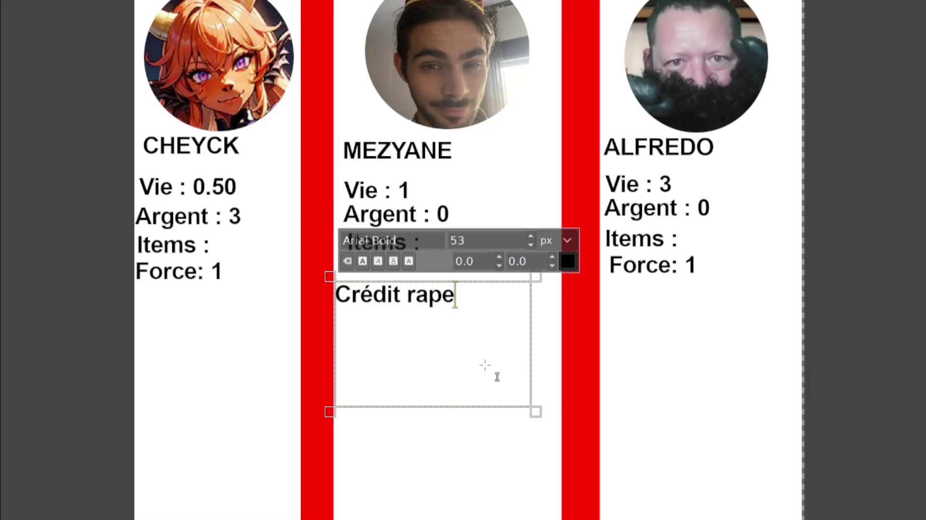
type("tou")
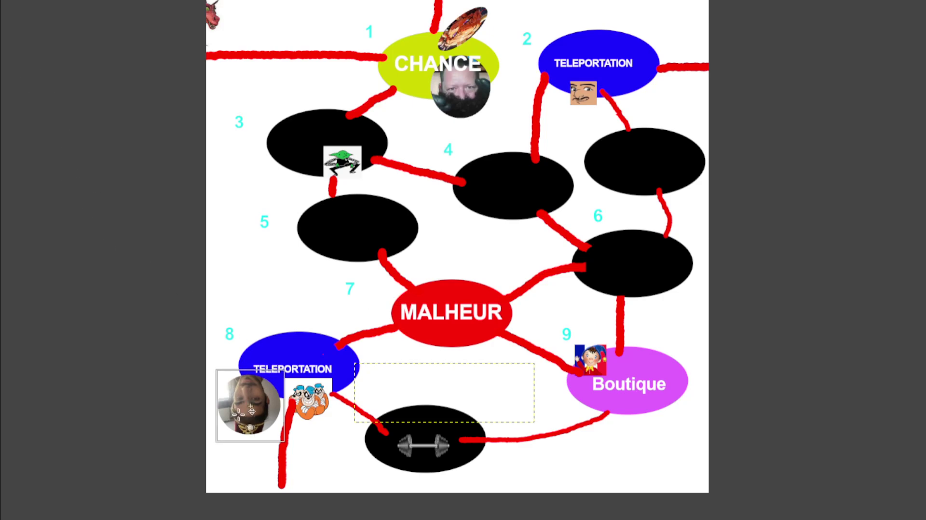
- Move the upside-down face token beside space 3 and write then erase 'salut roya' nearby
mouse_move(260, 416)
left_mouse_down()
mouse_move(271, 159)
mouse_move(295, 127)
left_mouse_up()
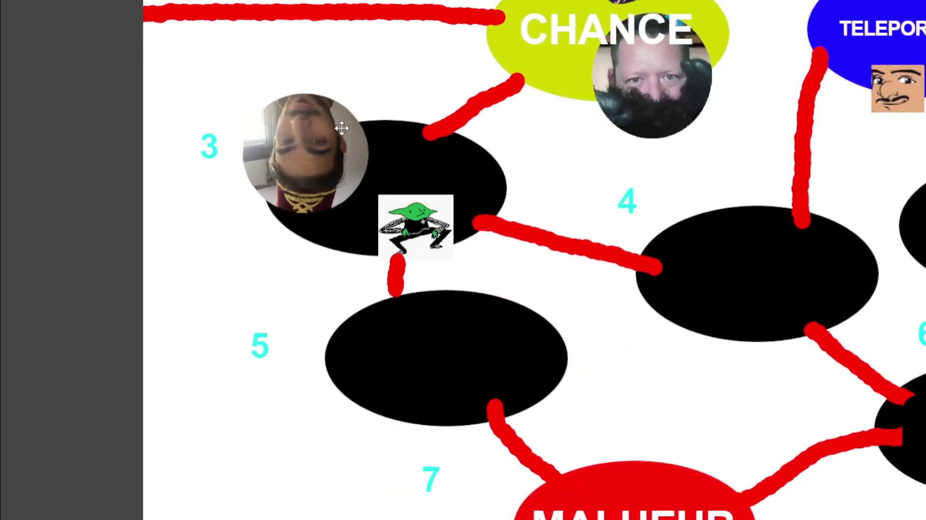
scroll(380, 150, "up", 2)
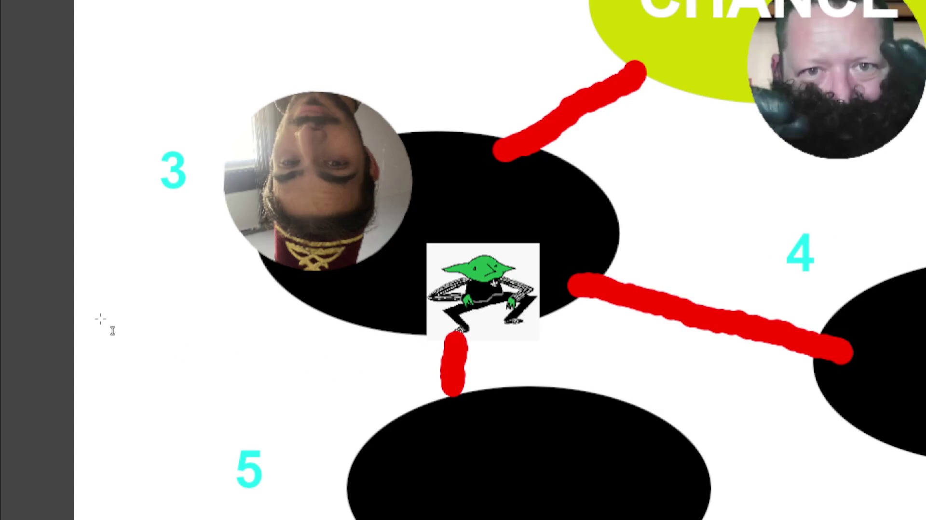
mouse_move(85, 313)
left_mouse_down()
mouse_move(689, 443)
mouse_move(726, 442)
left_mouse_up()
type("sa")
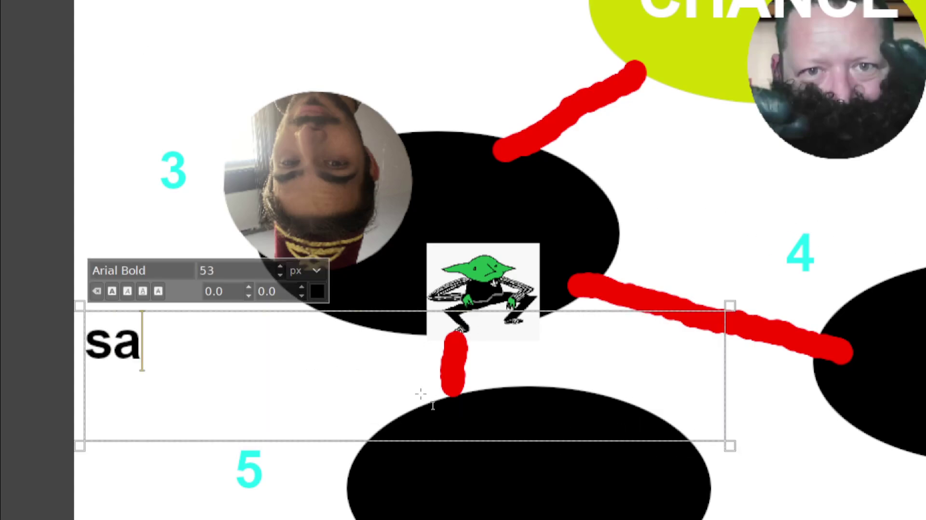
type("lut roya")
key("BackSpace")
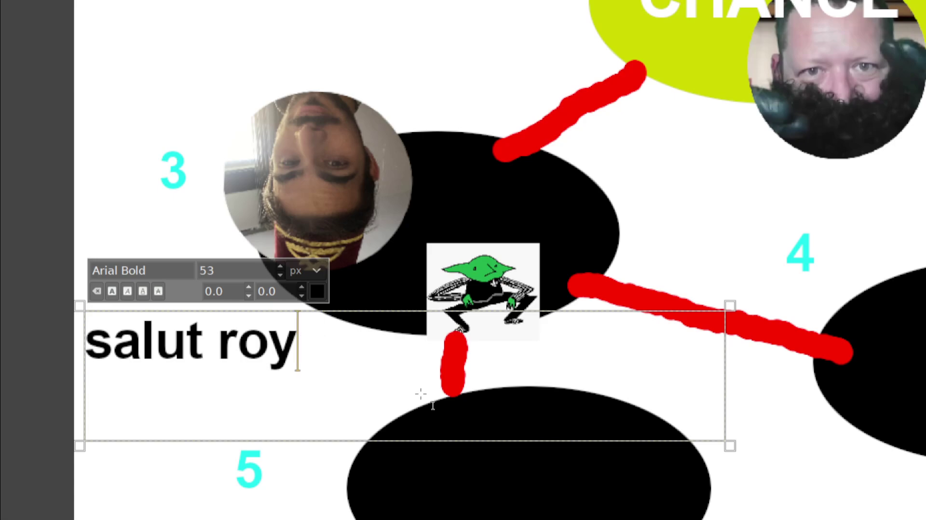
key("BackSpace")
key("BackSpace")
key("BackSpace")
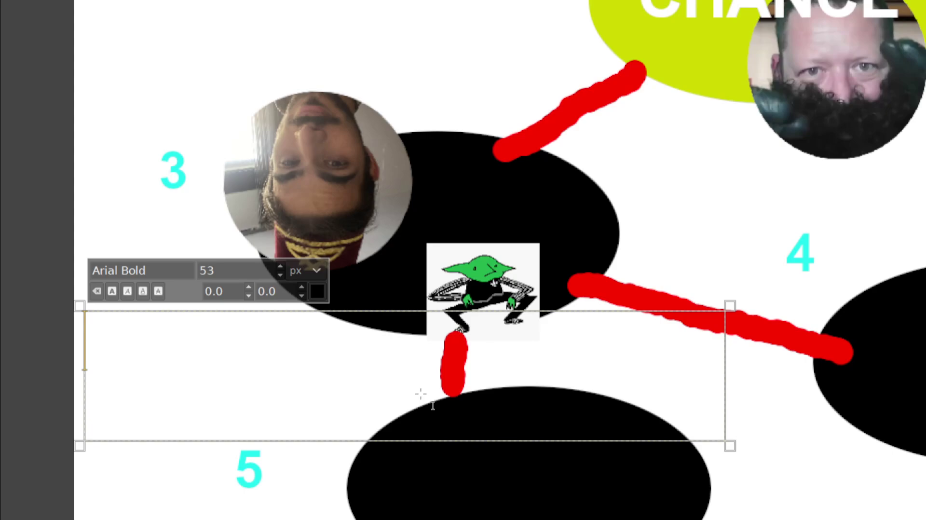
- Show and clear the chat messages 'Ouai ?' and 'Prochain tour chaud'
type("Ouai ?")
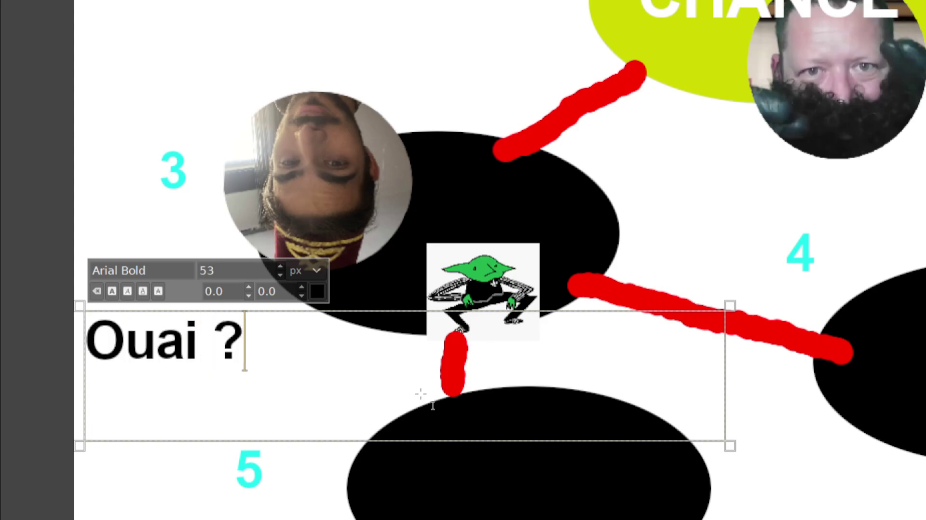
key("BackSpace")
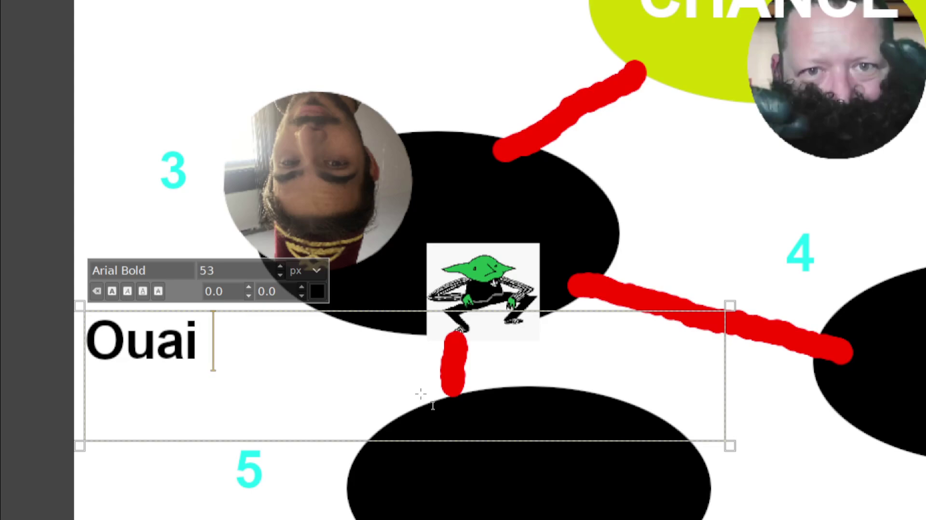
key("BackSpace")
key("BackSpace")
key("BackSpace")
key("BackSpace")
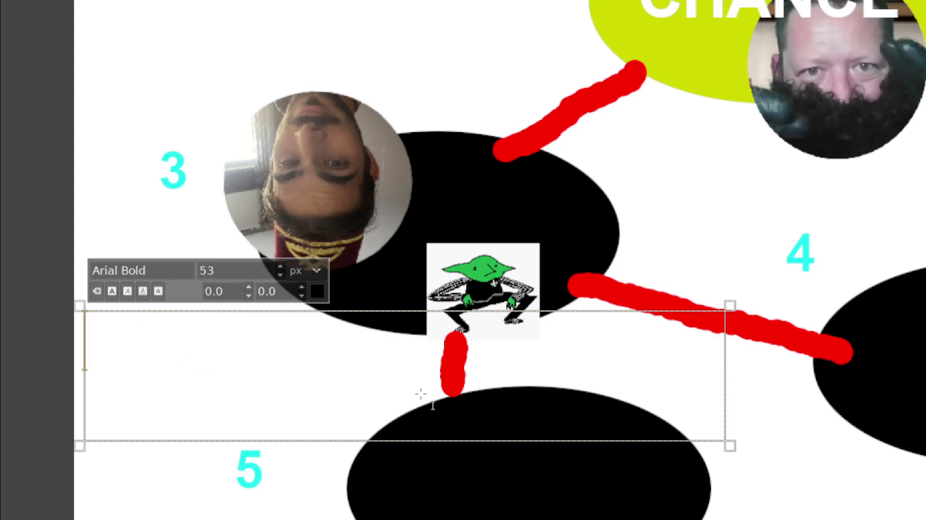
type("Prochain tour ")
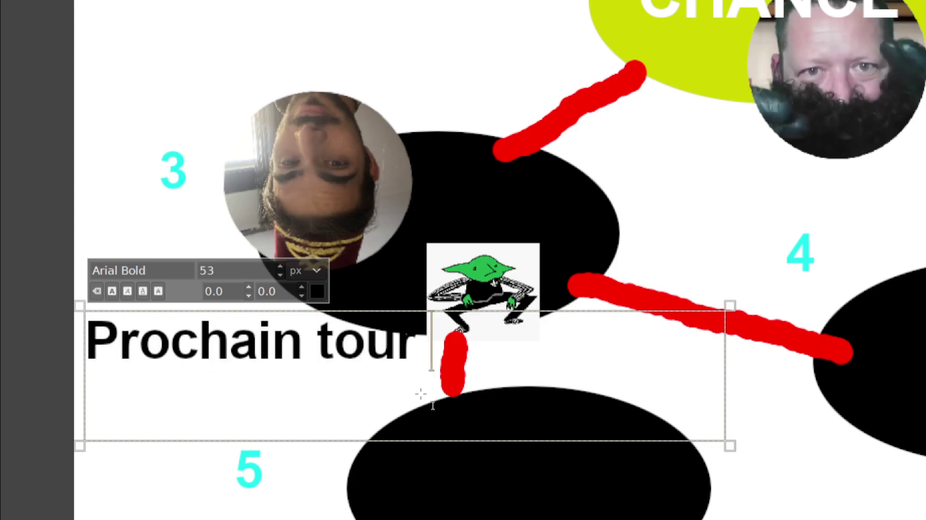
type("chaud")
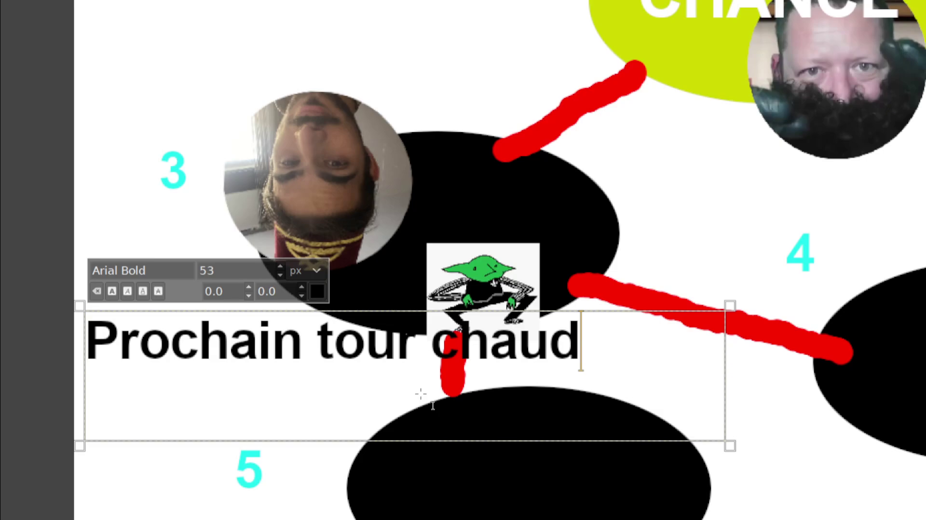
key("BackSpace")
key("BackSpace")
key("BackSpace")
key("BackSpace")
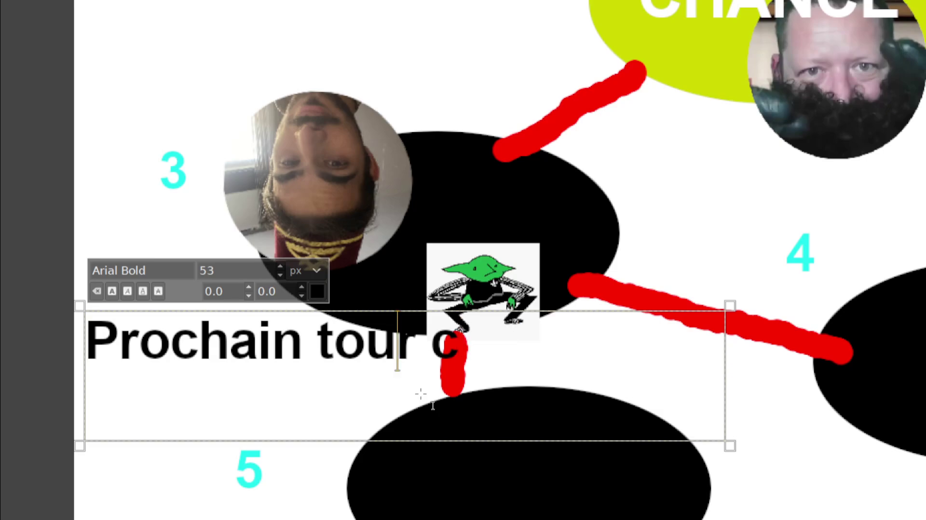
key("BackSpace")
key("BackSpace")
key("BackSpace")
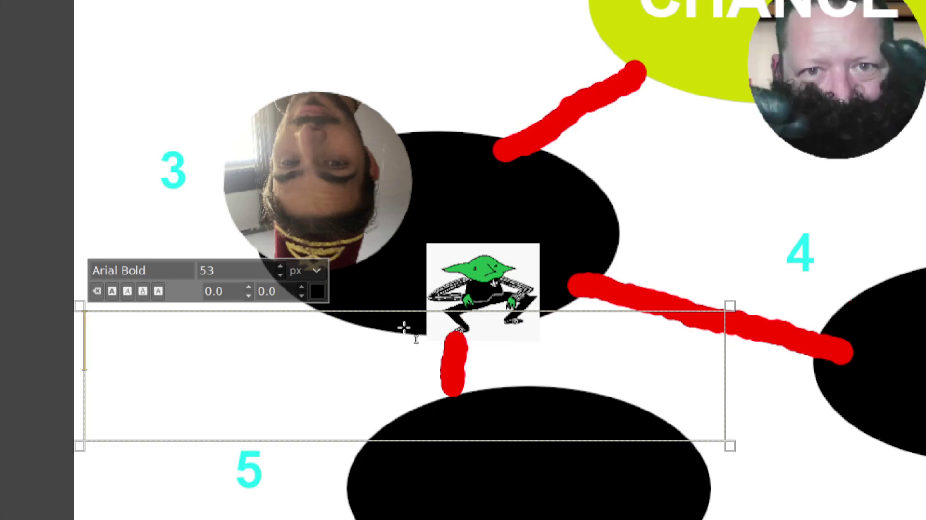
scroll(405, 324, "down", 3)
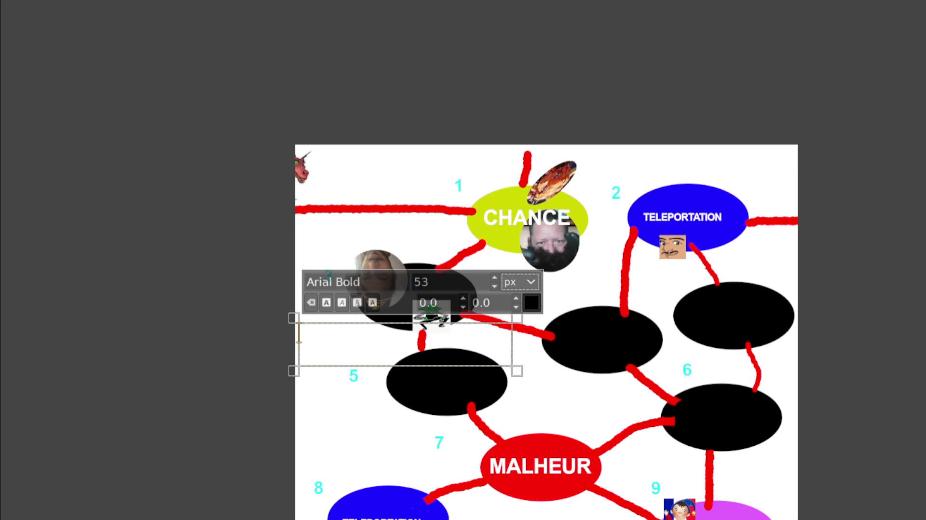
- Move the bearded man's token from CHANCE to the top-left path
key("Escape")
scroll(429, 137, "up", 1)
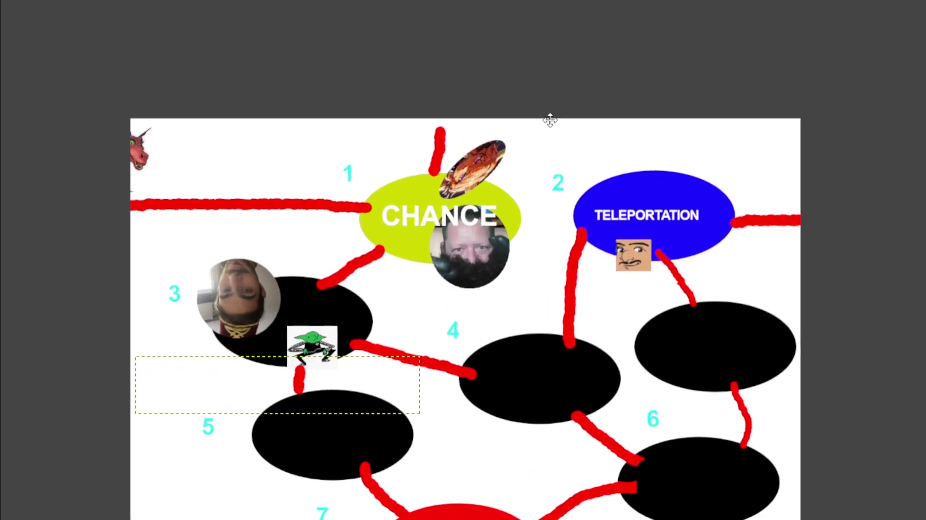
left_click_drag(550, 120, 507, 36)
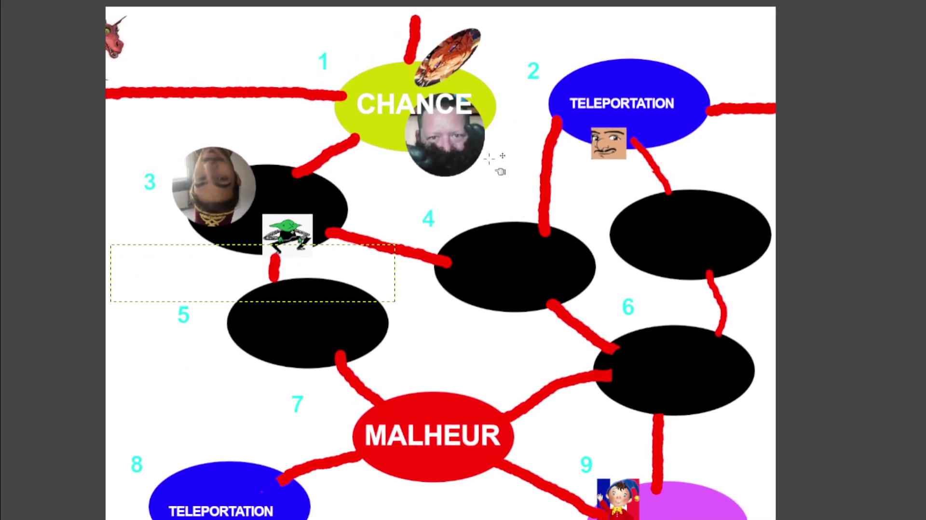
left_click_drag(470, 102, 454, 63)
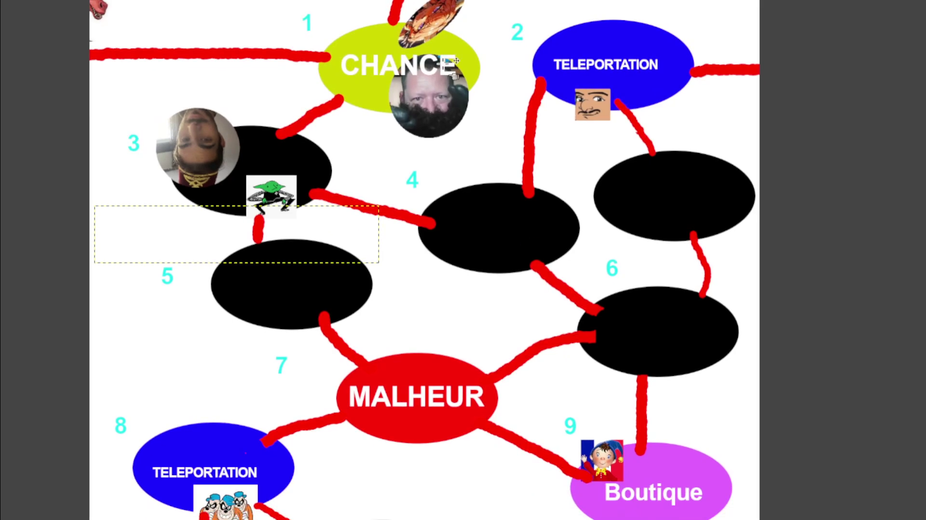
scroll(449, 61, "down", 1)
mouse_move(473, 115)
left_mouse_down()
mouse_move(532, 125)
mouse_move(548, 116)
left_mouse_up()
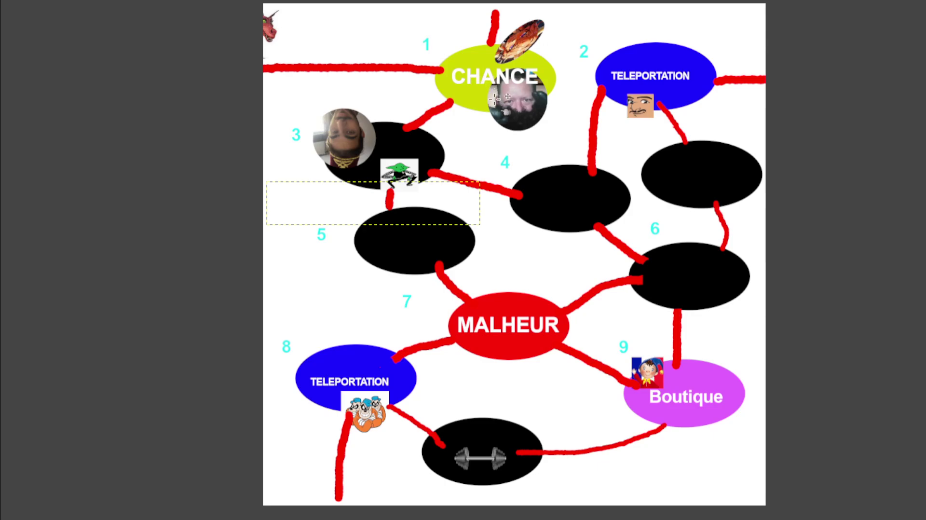
left_click_drag(508, 96, 291, 77)
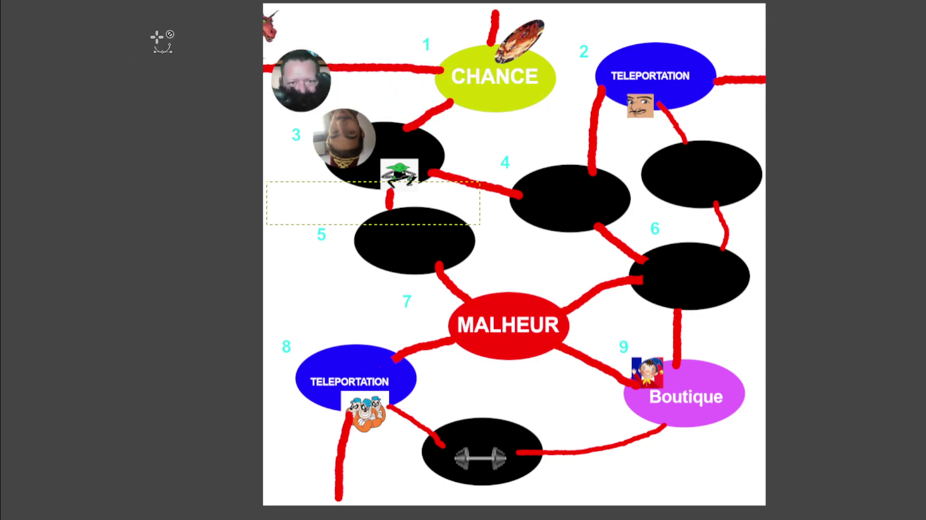
- Shift the dragon image further onto the board near space 1
scroll(162, 42, "up", 3)
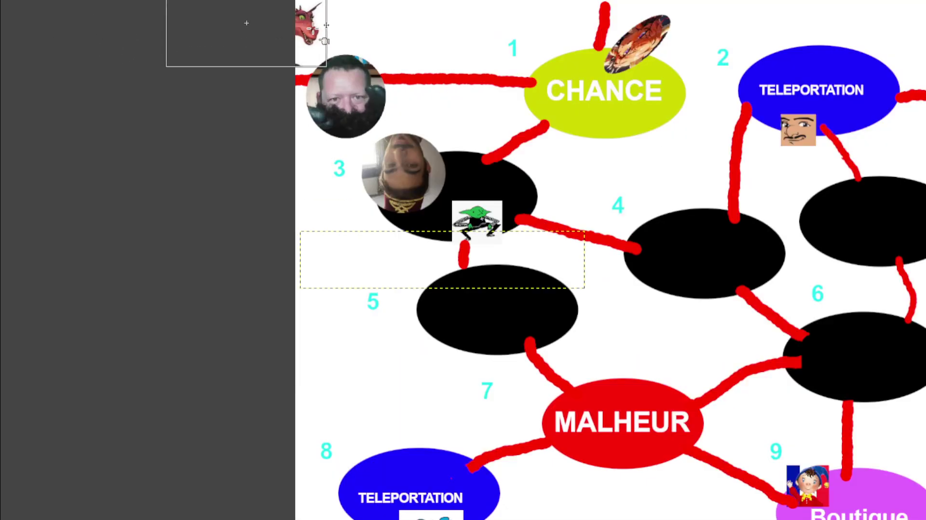
left_click_drag(324, 41, 424, 52)
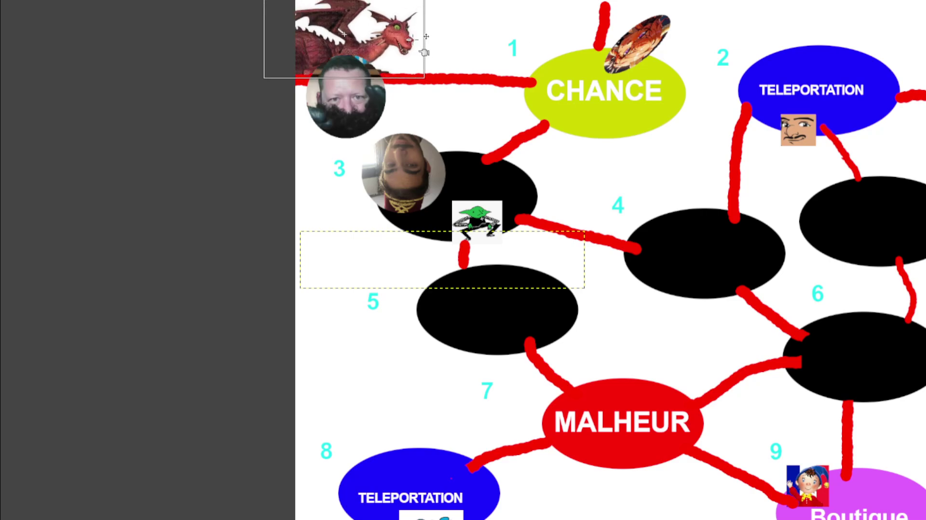
mouse_move(424, 52)
left_mouse_down()
mouse_move(437, 51)
mouse_move(484, 135)
left_mouse_up()
scroll(484, 39, "up", 5)
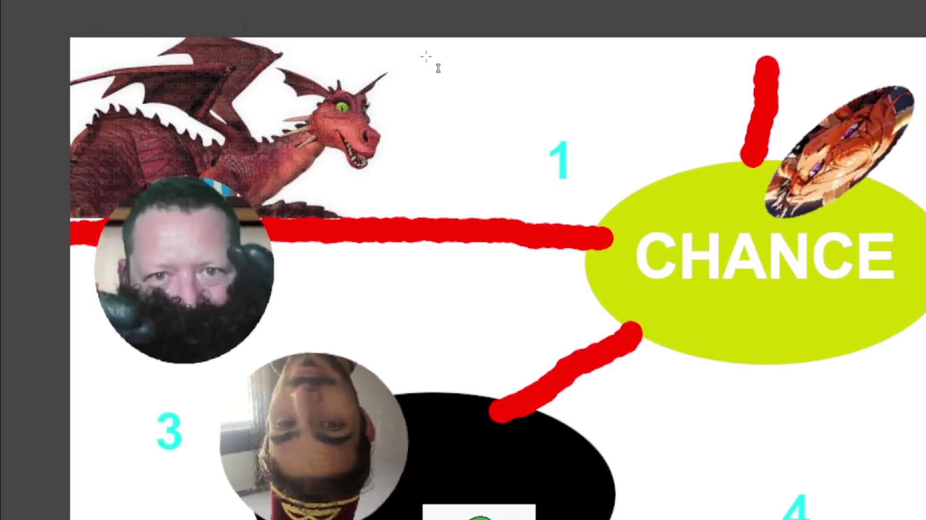
- Write 'ça va chier.' in a text box at the board's top, then erase it
left_click_drag(416, 56, 759, 133)
type("ça v")
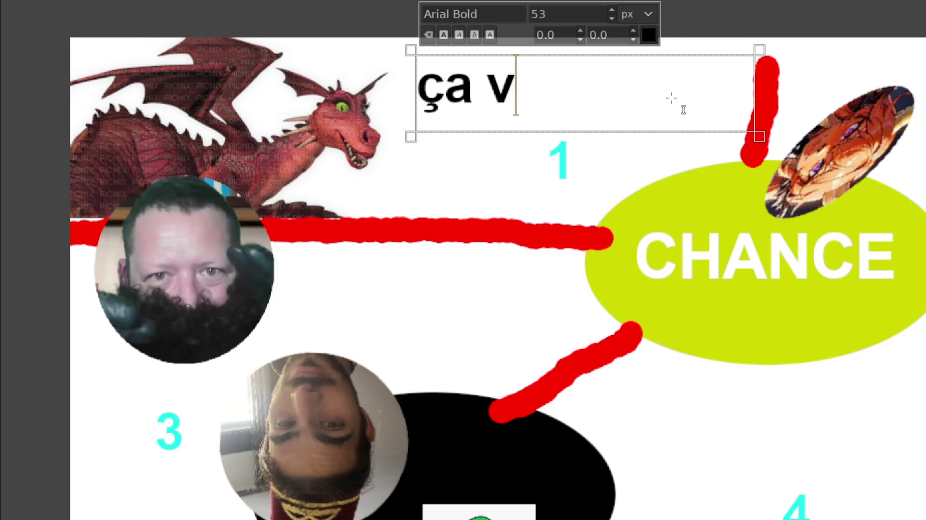
type("a chier.")
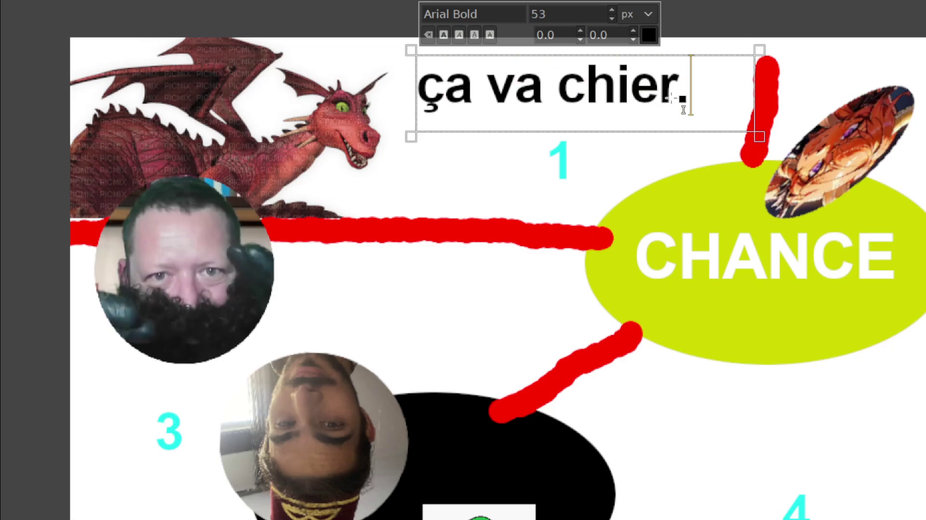
key("BackSpace")
key("BackSpace")
key("BackSpace")
key("BackSpace")
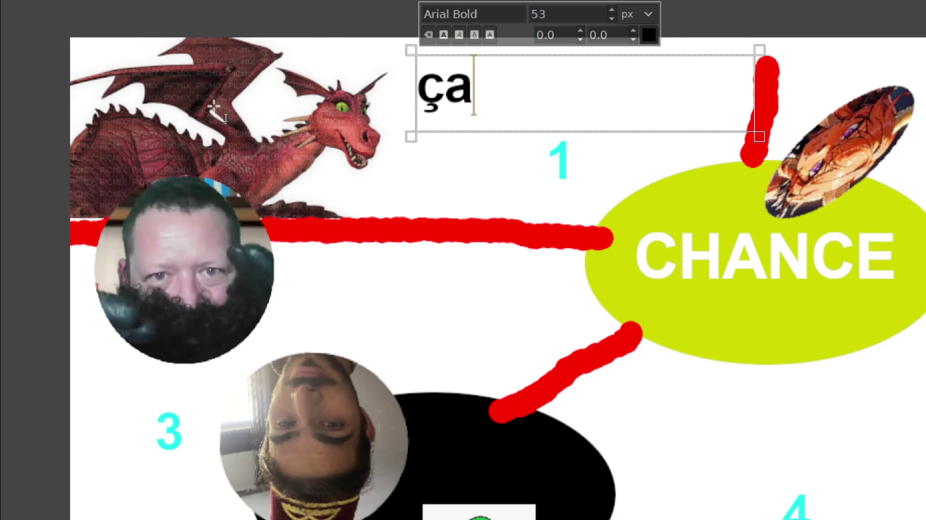
key("BackSpace")
key("BackSpace")
scroll(176, 59, "down", 3, "ctrl")
scroll(177, 59, "down", 1, "ctrl")
scroll(145, 62, "down", 1, "ctrl")
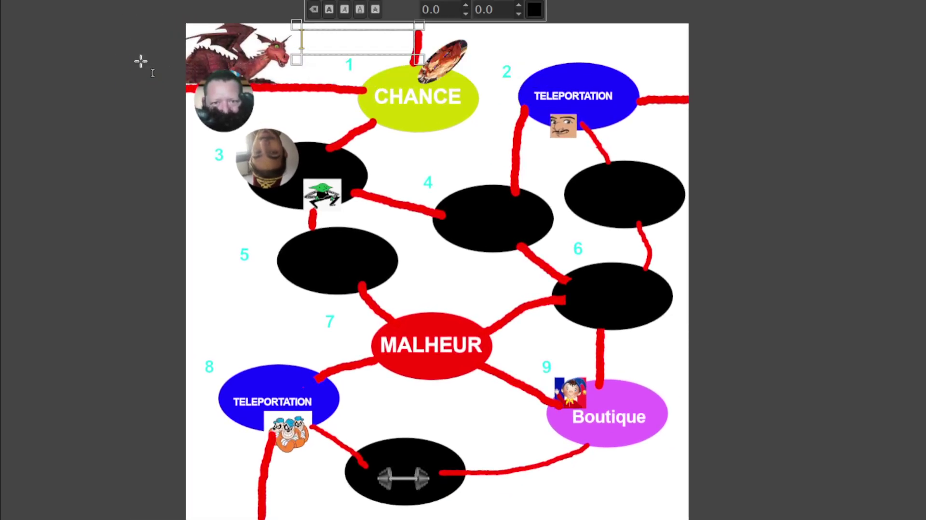
key("Escape")
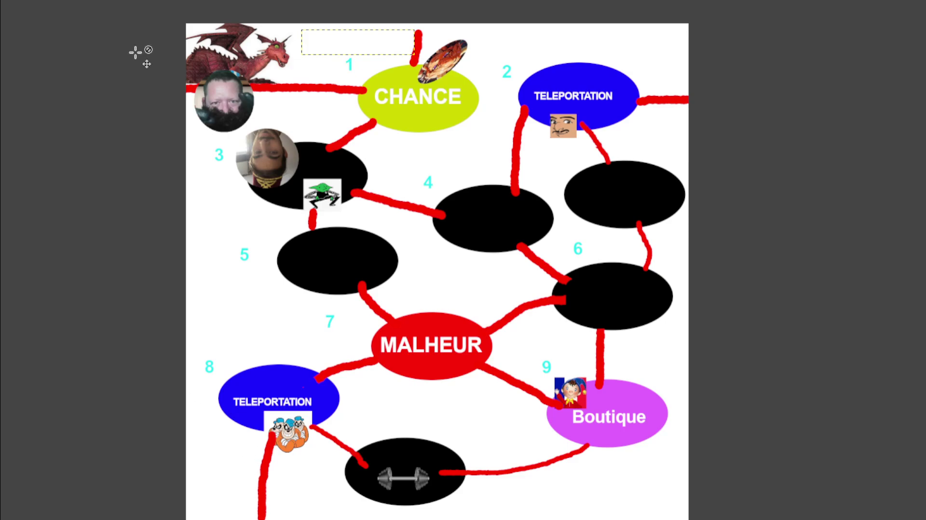
left_click_drag(259, 68, 586, 50)
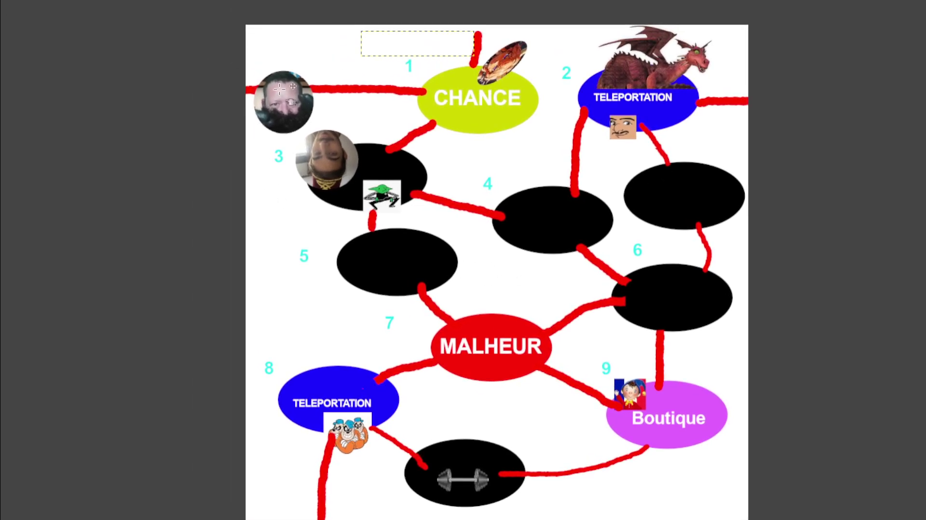
left_click_drag(292, 103, 98, 100)
left_click_drag(924, 96, 688, 114)
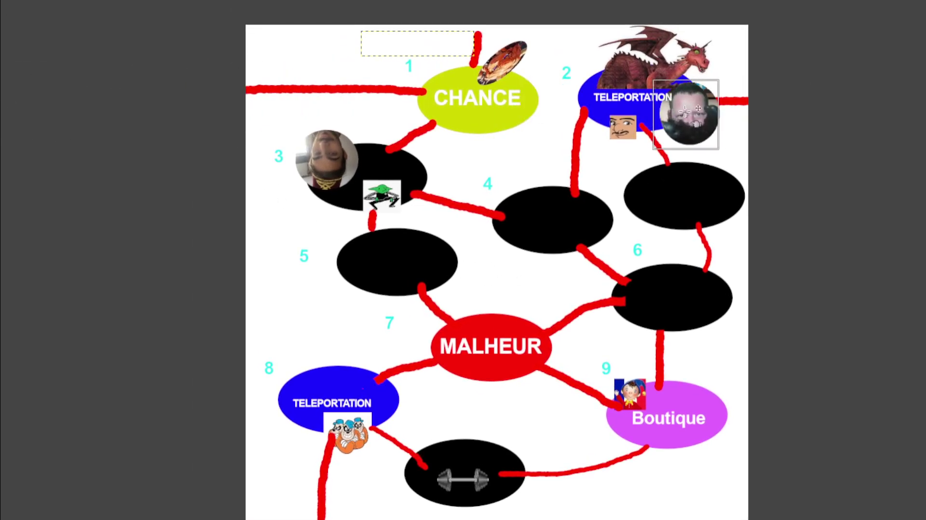
scroll(699, 111, "up", 1)
scroll(733, 108, "up", 1)
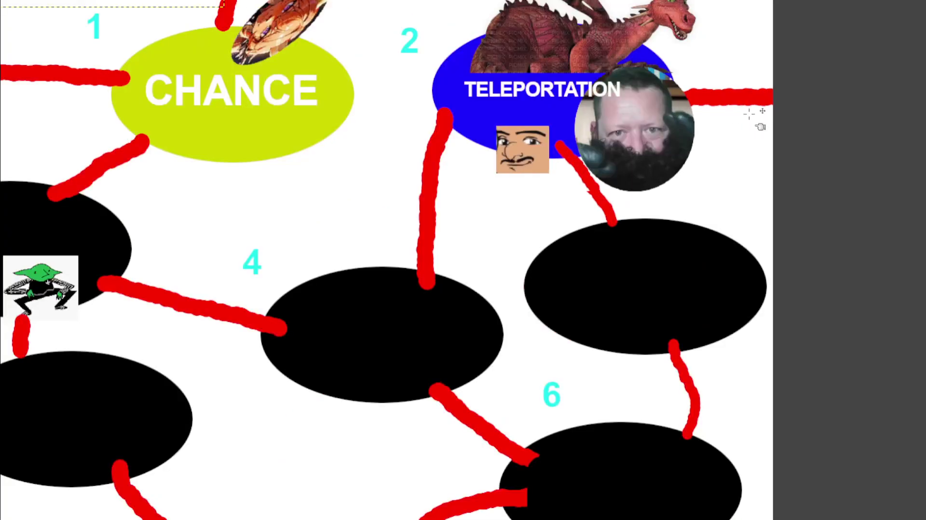
scroll(747, 123, "up", 3)
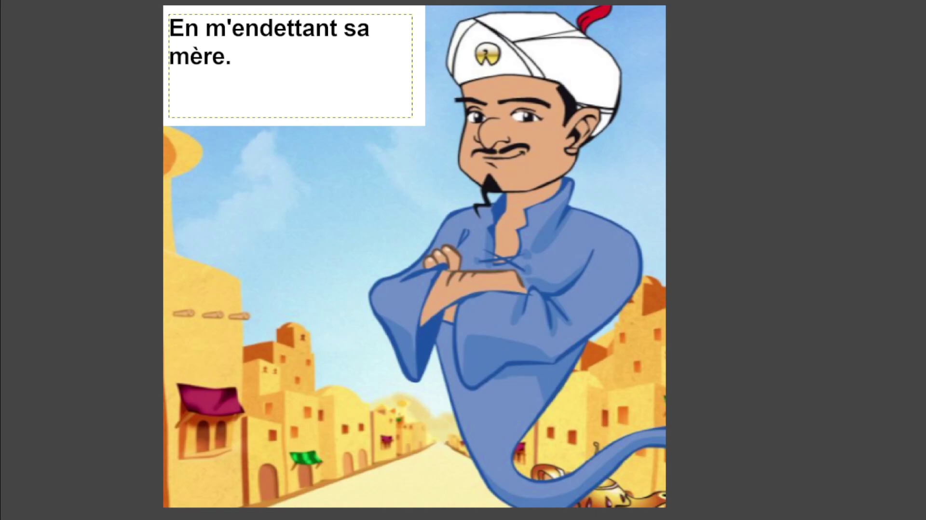
- Clear the old chat message above the genie, then type and erase the first draft replies
left_click(382, 110)
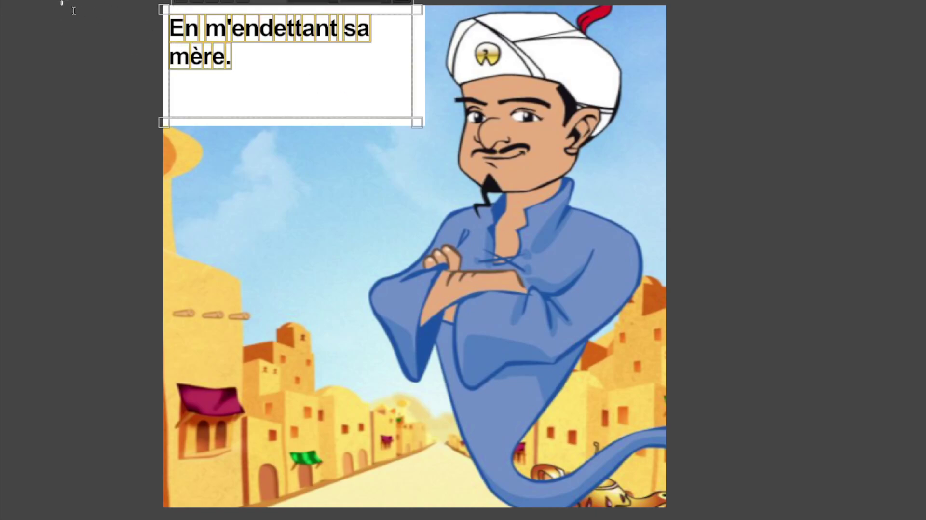
key("BackSpace")
type("Tu peut pas ")
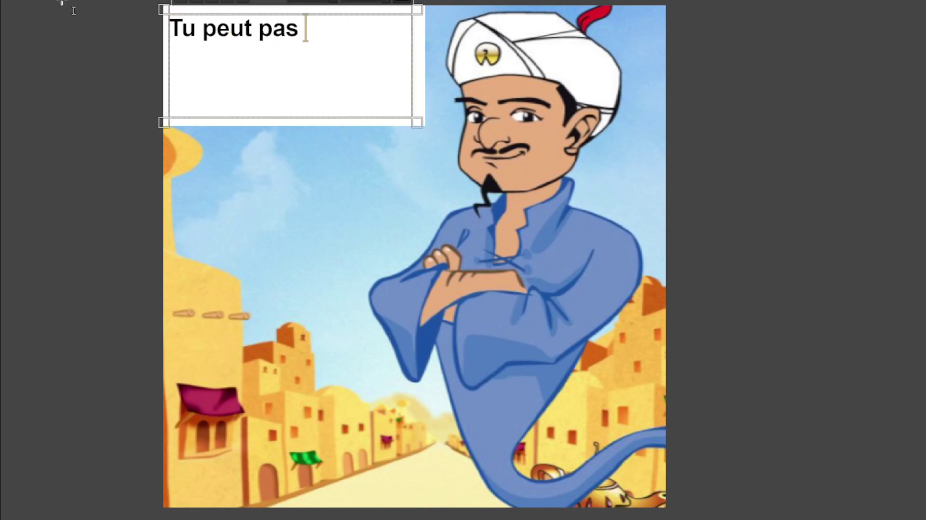
type("c'est une lesbo")
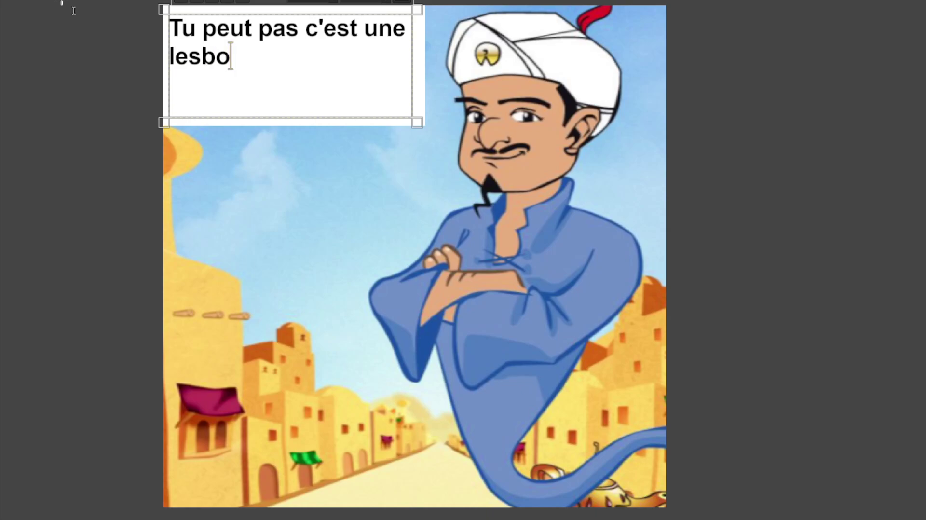
key("BackSpace")
key("BackSpace")
key("BackSpace")
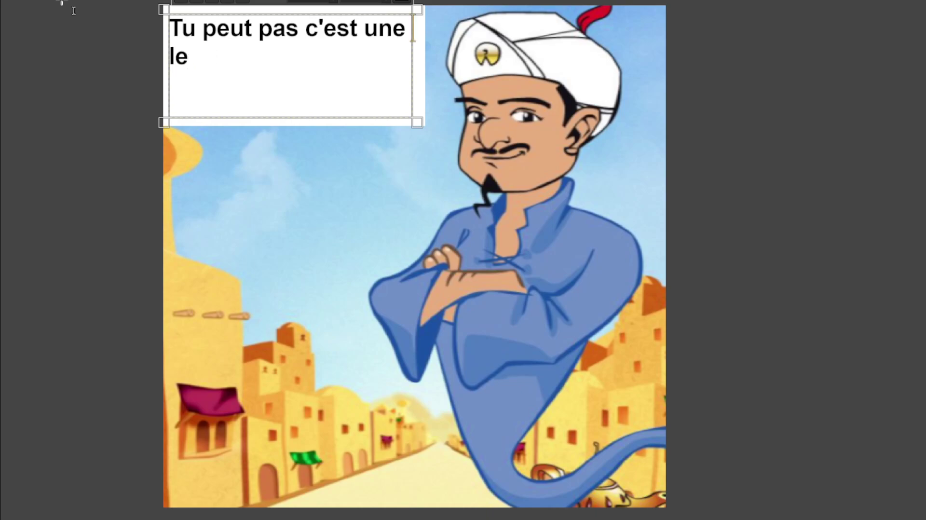
key("BackSpace")
key("BackSpace")
key("BackSpace")
key("BackSpace")
key("BackSpace")
key("BackSpace")
type("B")
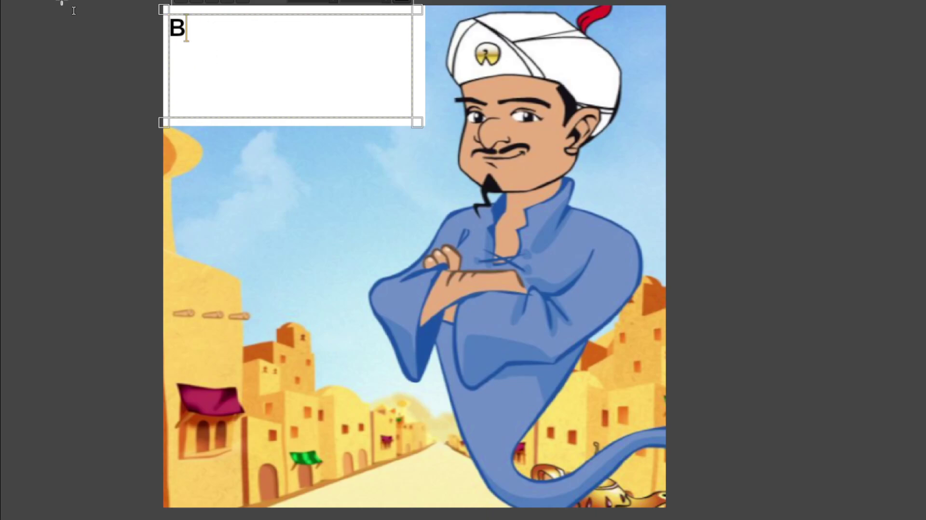
type("en pas elle")
key("BackSpace")
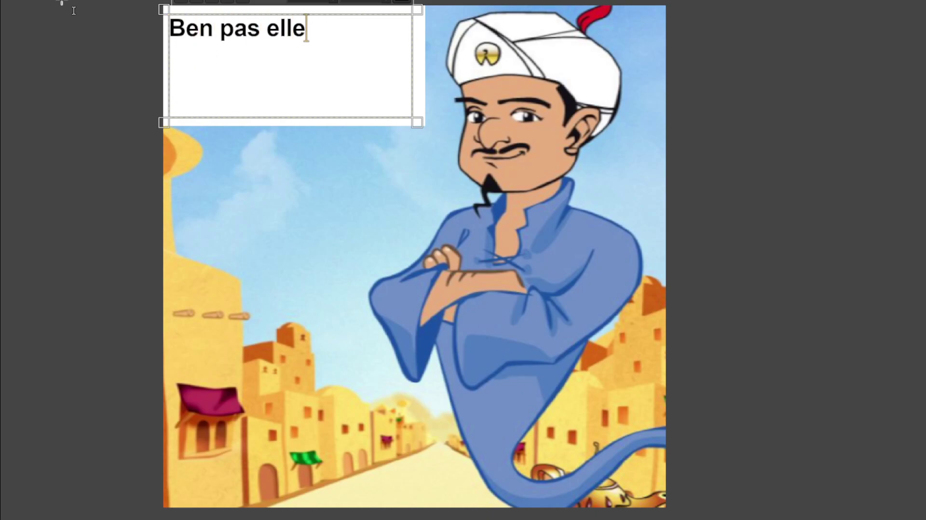
type(".")
key("BackSpace")
key("BackSpace")
key("BackSpace")
key("BackSpace")
key("BackSpace")
key("BackSpace")
key("BackSpace")
- Type and erase two more drafts, then enter the reply 'C'est pas une question bye.'
type("é")
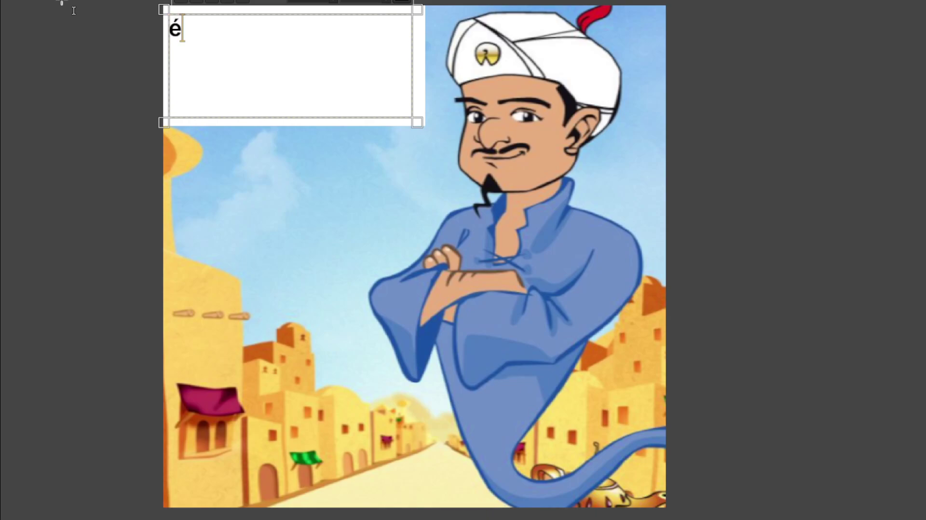
type("coute tu peut tenter he")
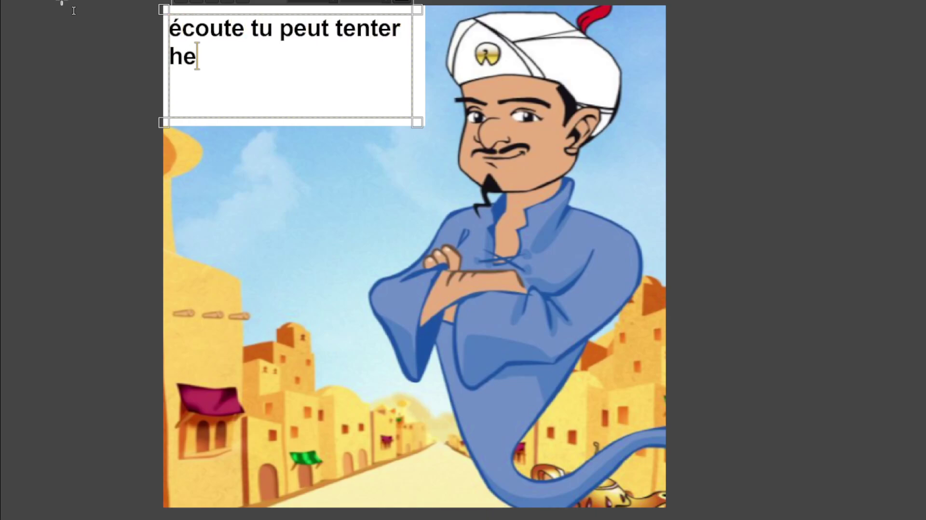
type("in.")
key("BackSpace")
key("BackSpace")
key("BackSpace")
key("BackSpace")
key("BackSpace")
key("BackSpace")
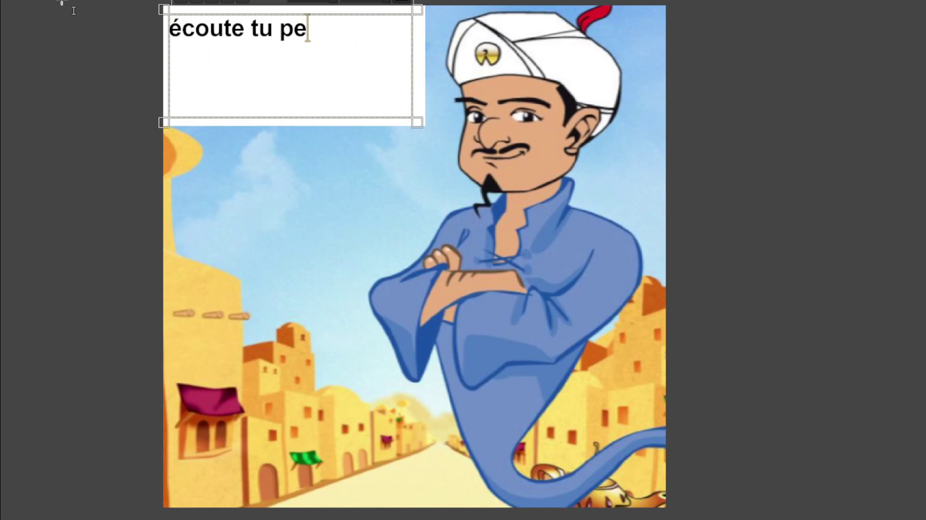
key("BackSpace")
key("BackSpace")
key("BackSpace")
key("BackSpace")
key("BackSpace")
key("BackSpace")
type("Ah ouai")
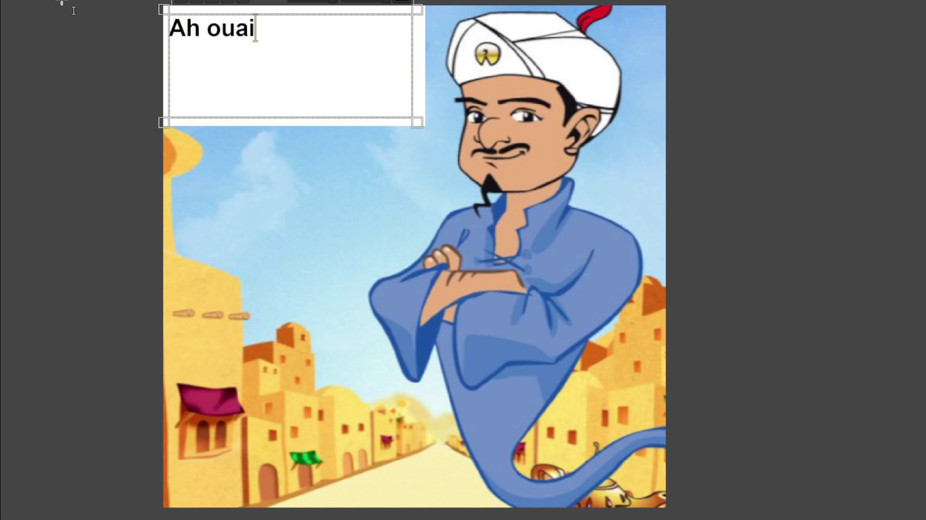
type(" les chattes elle aime")
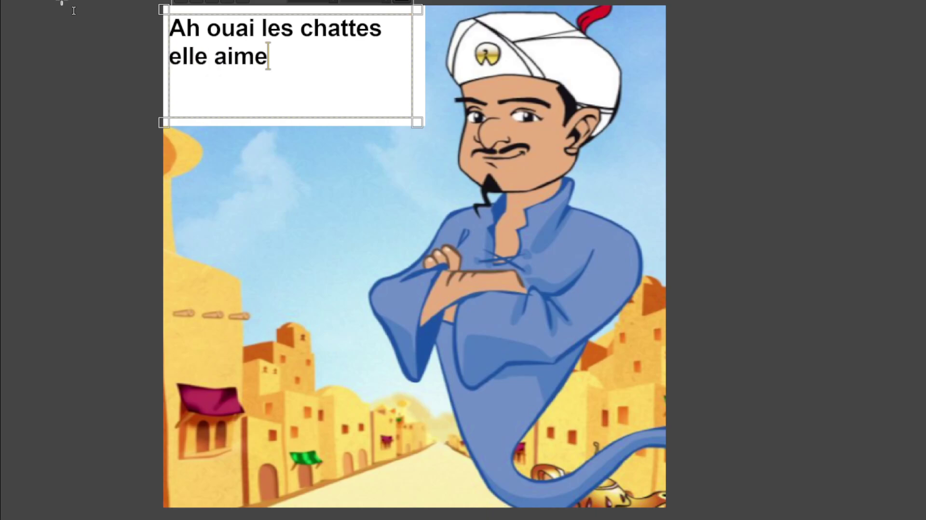
type(" bien.")
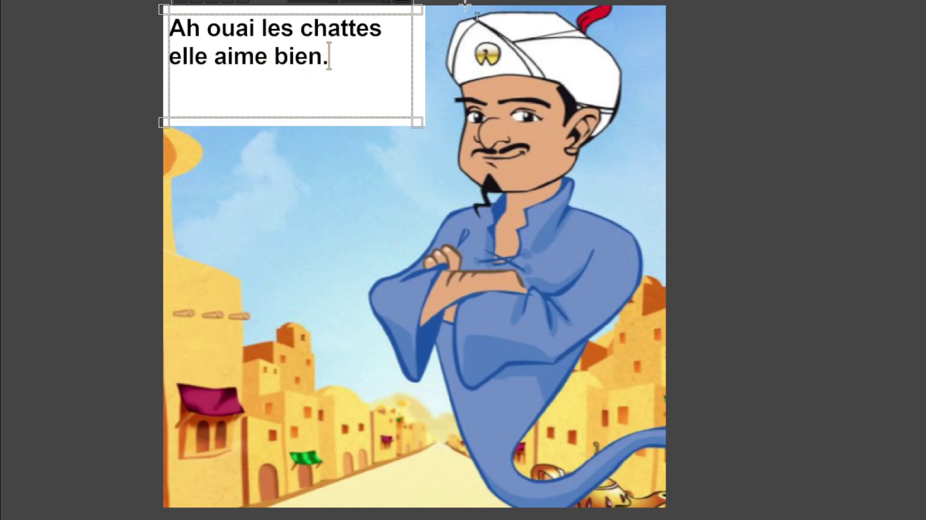
key("BackSpace")
key("BackSpace")
key("BackSpace")
key("BackSpace")
key("BackSpace")
key("BackSpace")
key("BackSpace")
key("BackSpace")
key("BackSpace")
key("BackSpace")
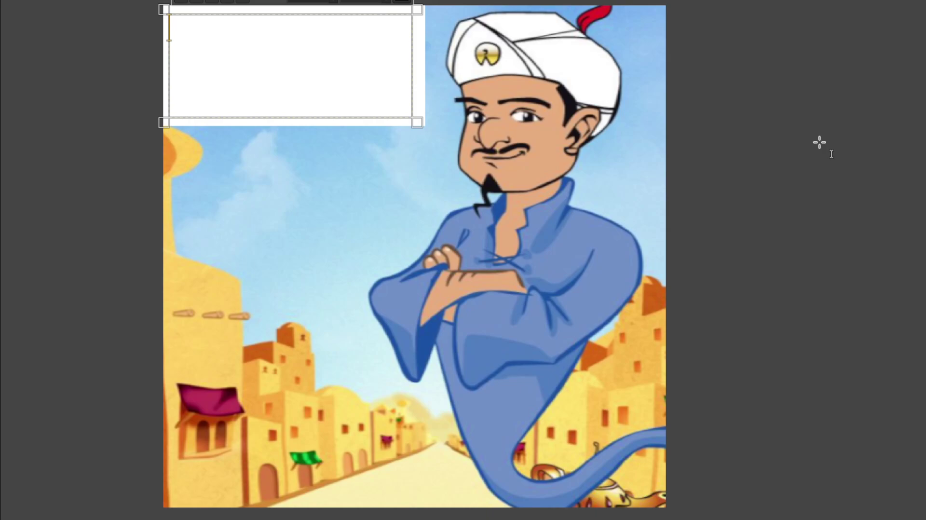
left_click(819, 142)
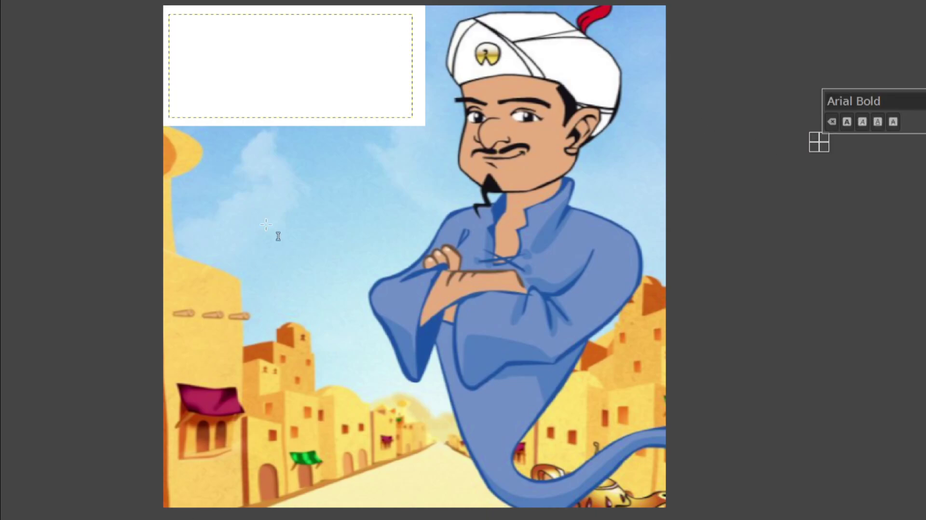
left_click(372, 54)
type("C'es")
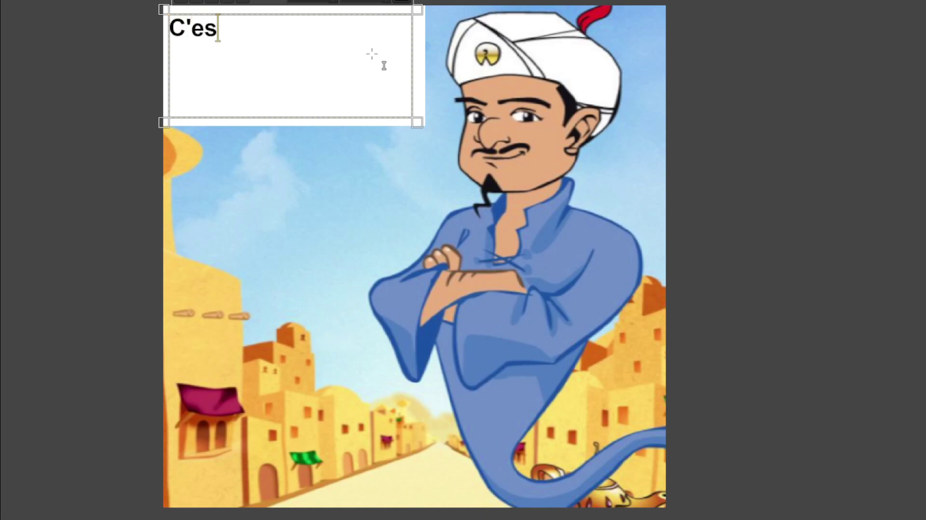
type("t pas une question b")
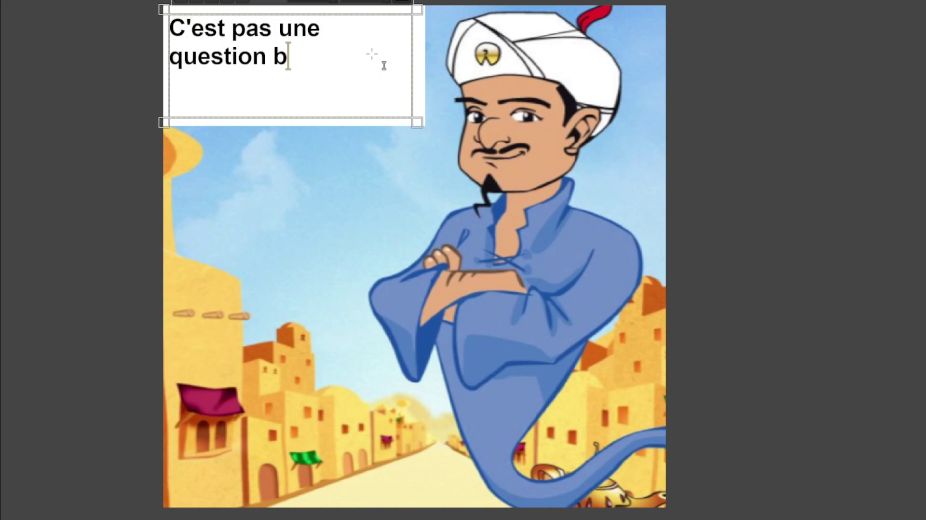
type("ye.")
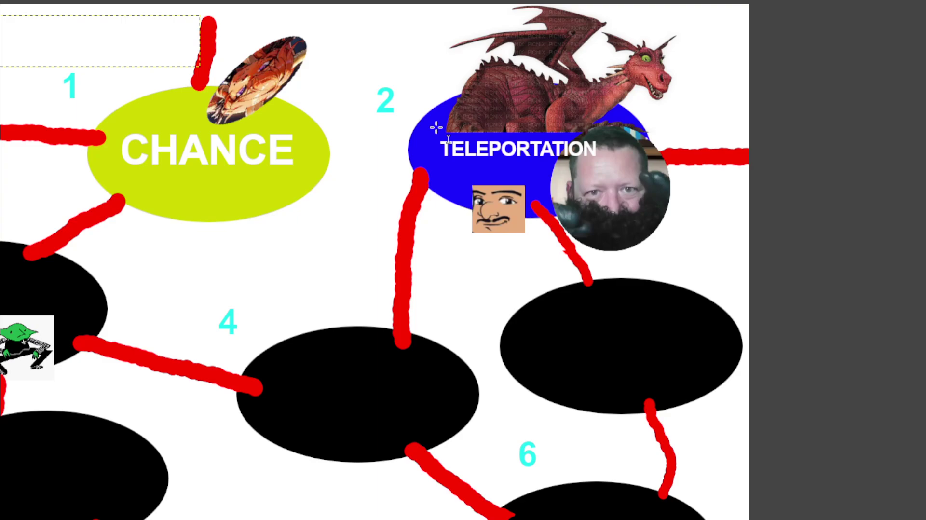
- Zoom and pan around the canvas to look over the whole game board
scroll(532, 189, "down", 2, "ctrl")
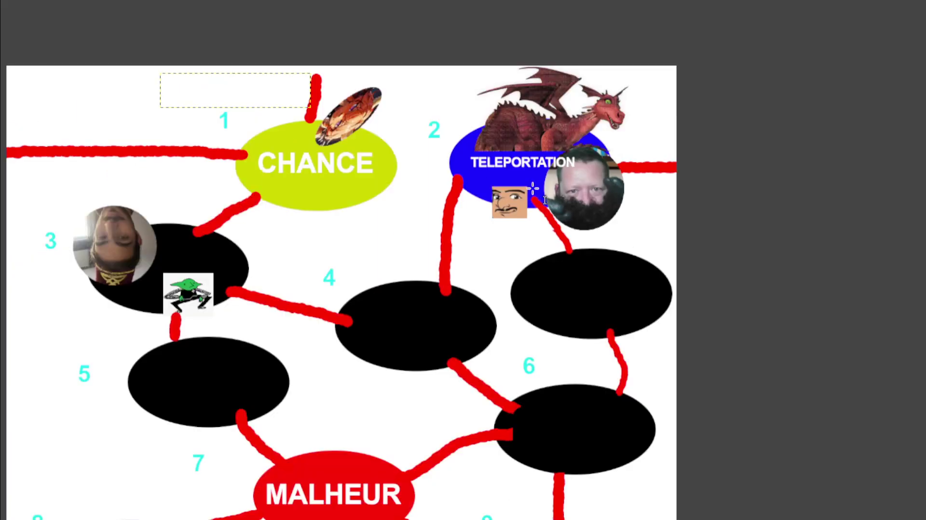
scroll(526, 188, "down", 2)
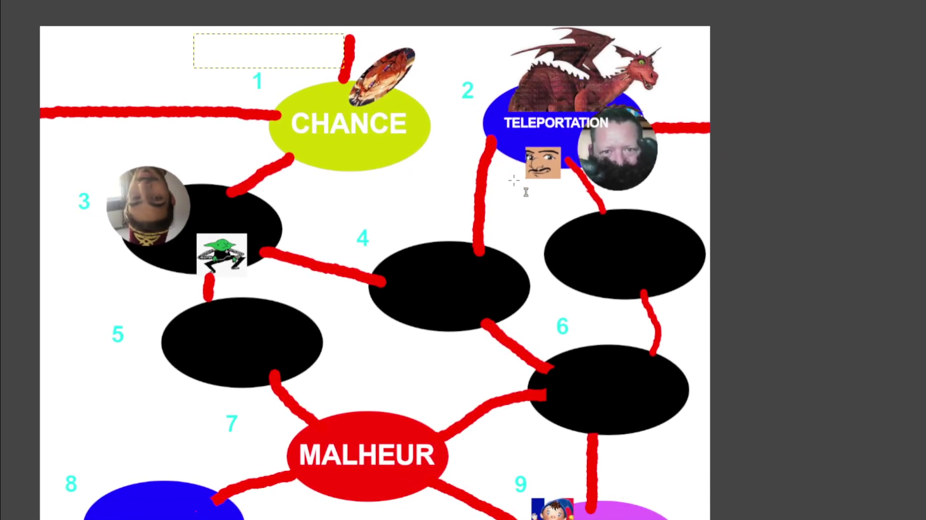
left_click_drag(514, 181, 553, 133)
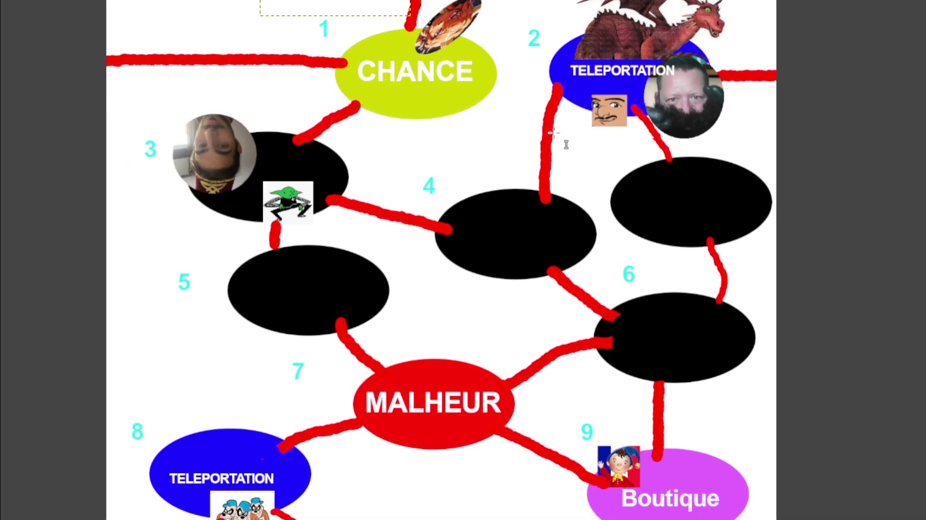
scroll(638, 72, "down", 2, "ctrl")
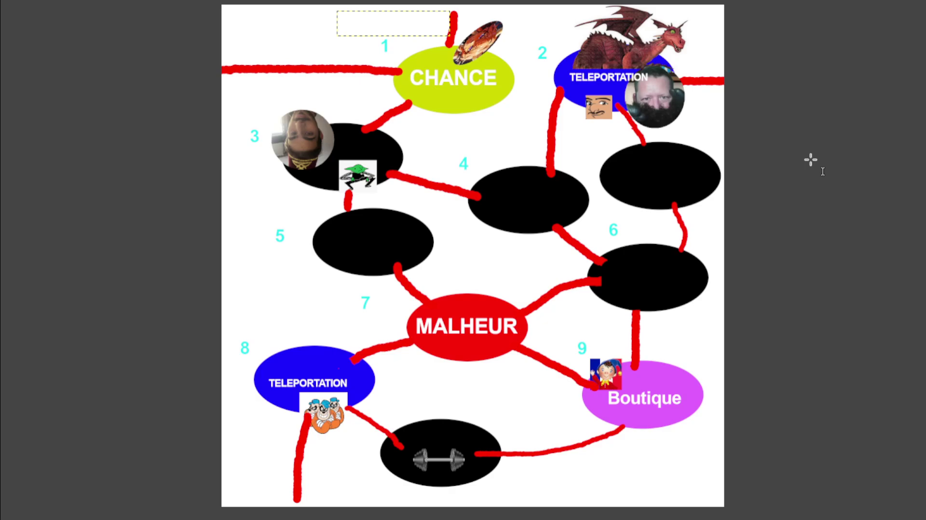
scroll(804, 124, "up", 1, "ctrl")
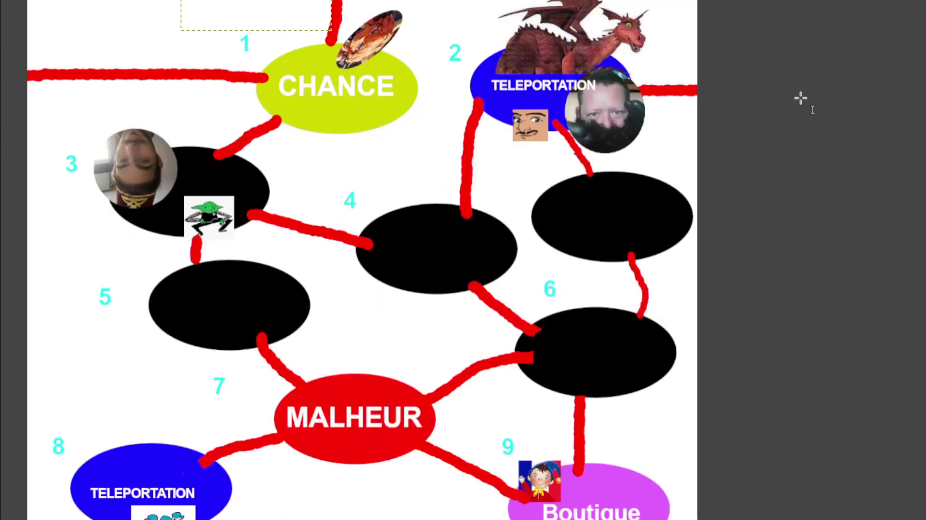
scroll(772, 140, "down", 1, "ctrl")
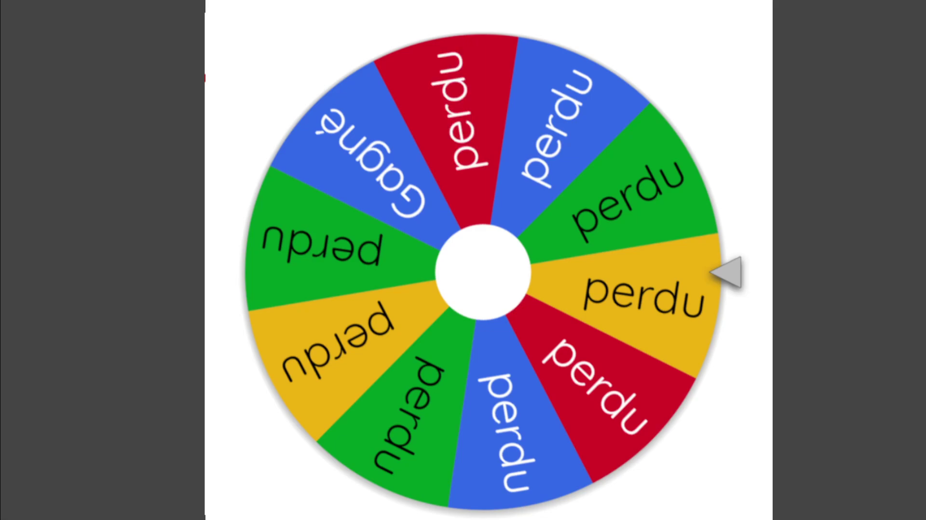
- Spin the Gagné/perdu wheel, which lands on perdu
left_click(579, 254)
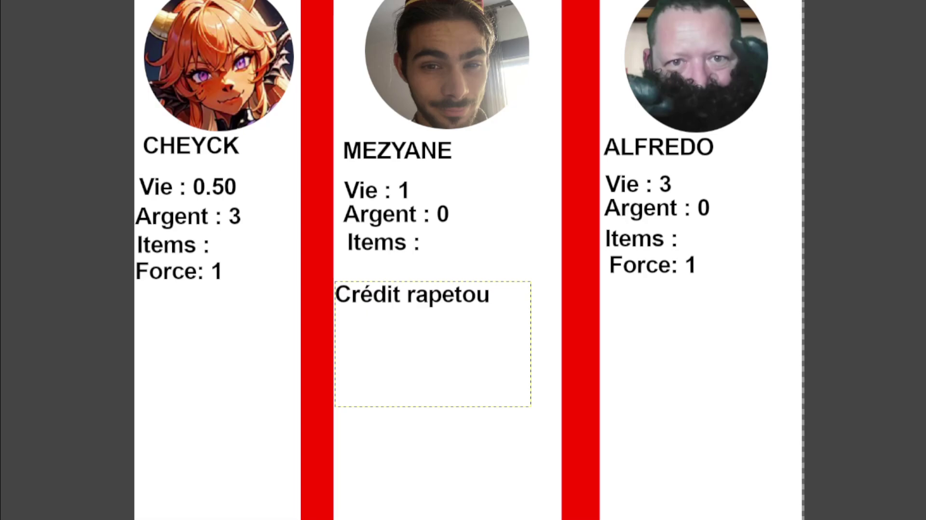
- Change the right-hand player's Vie from 3 to 2
left_click(682, 186)
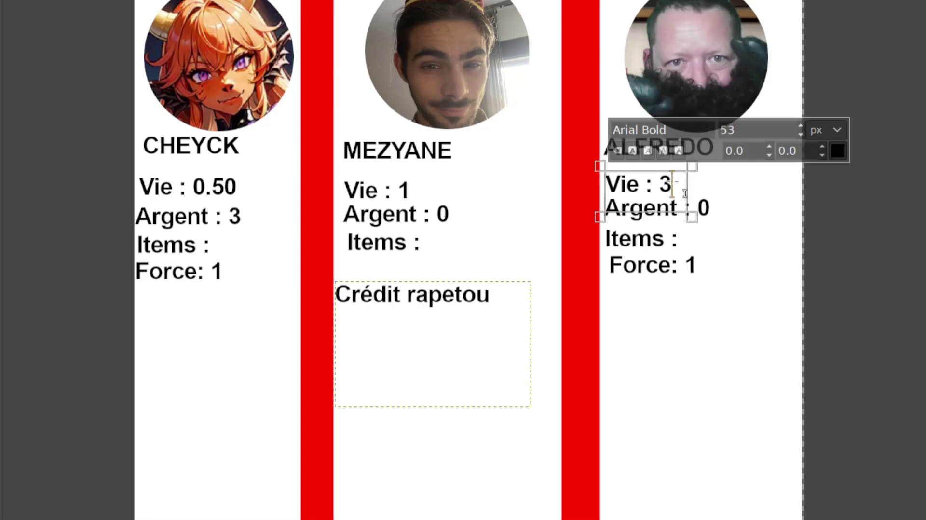
key("BackSpace")
type("2")
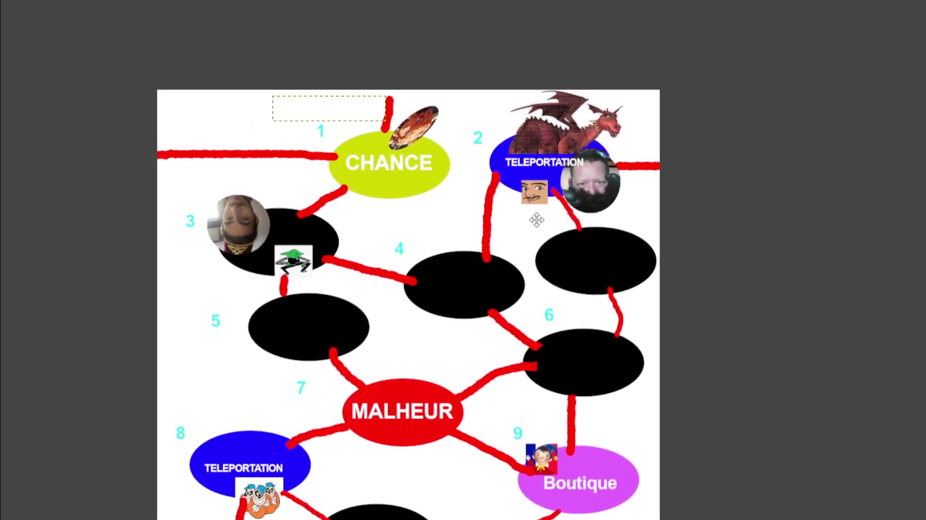
- Move the face token from TELEPORTATION to just below CHANCE on the board
scroll(550, 183, "up", 1)
scroll(513, 268, "down", 1)
left_click_drag(513, 268, 589, 225)
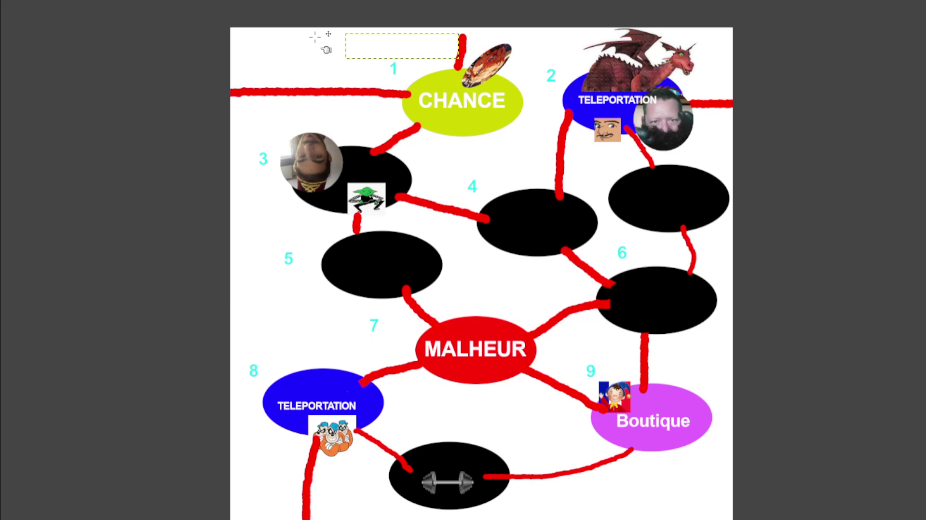
left_click_drag(663, 121, 457, 138)
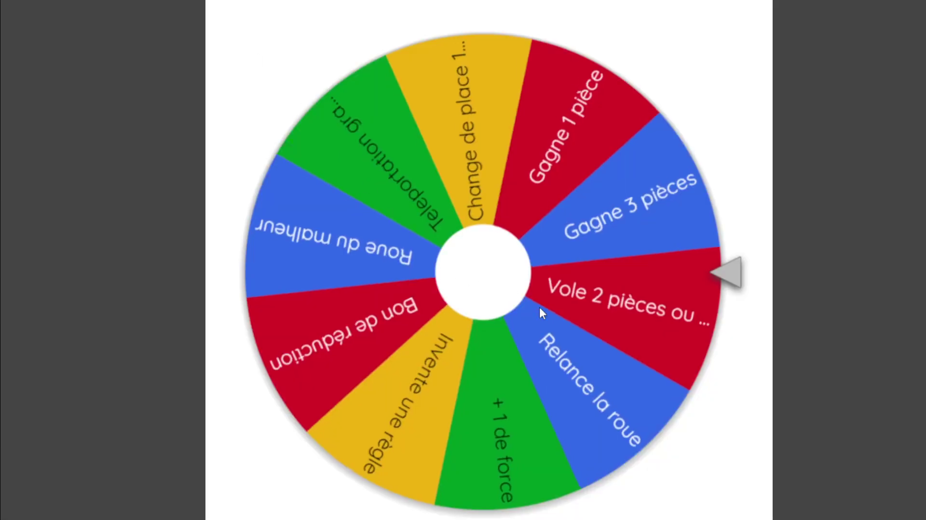
- Dismiss the earlier results and spin the misfortune wheel, landing on 'Donne 2 pièces ou 1 item à quelqu'un'
left_click(539, 305)
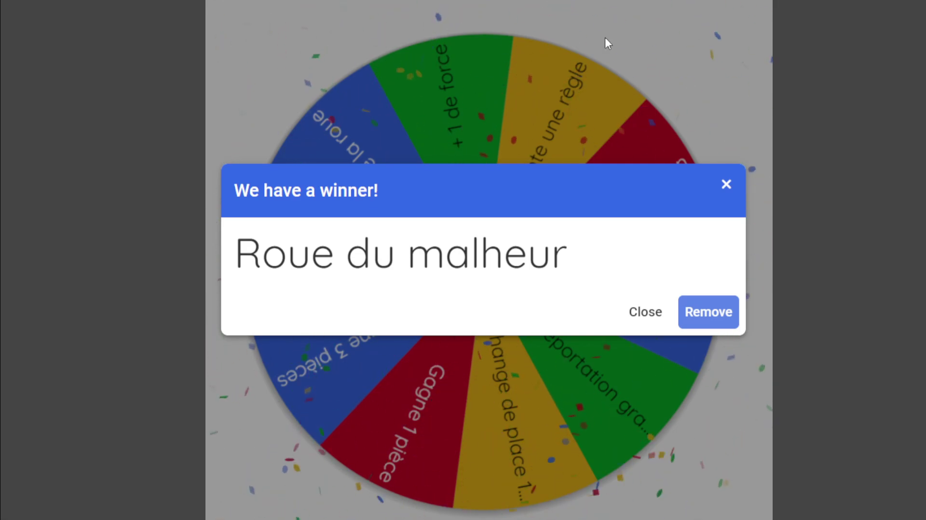
left_click(726, 186)
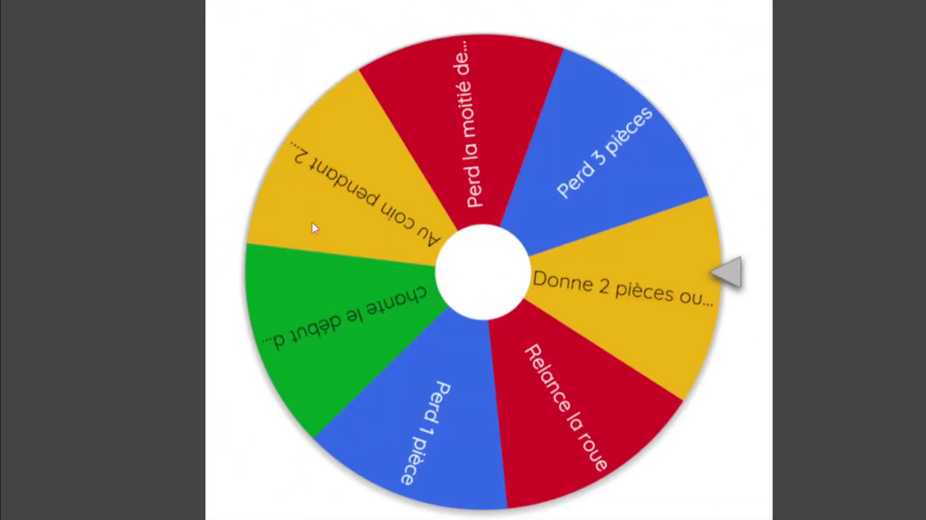
key("ctrl+Return")
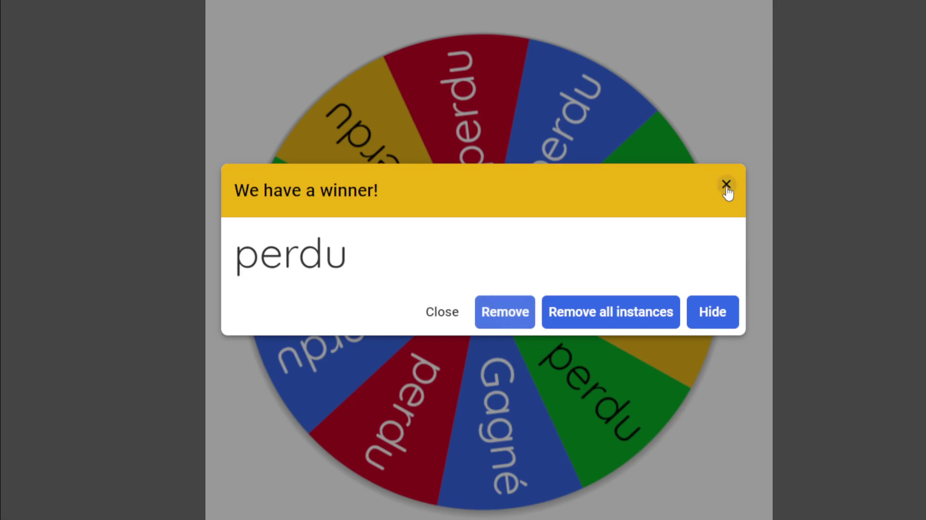
- Close the previous announcement, spin the Gagné/perdu wheel, and dismiss its perdu result
left_click(726, 184)
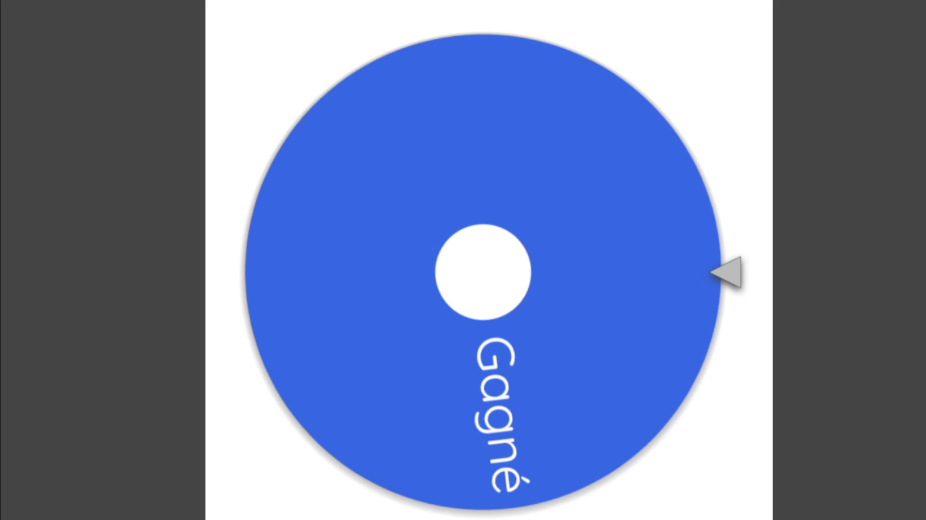
left_click(615, 177)
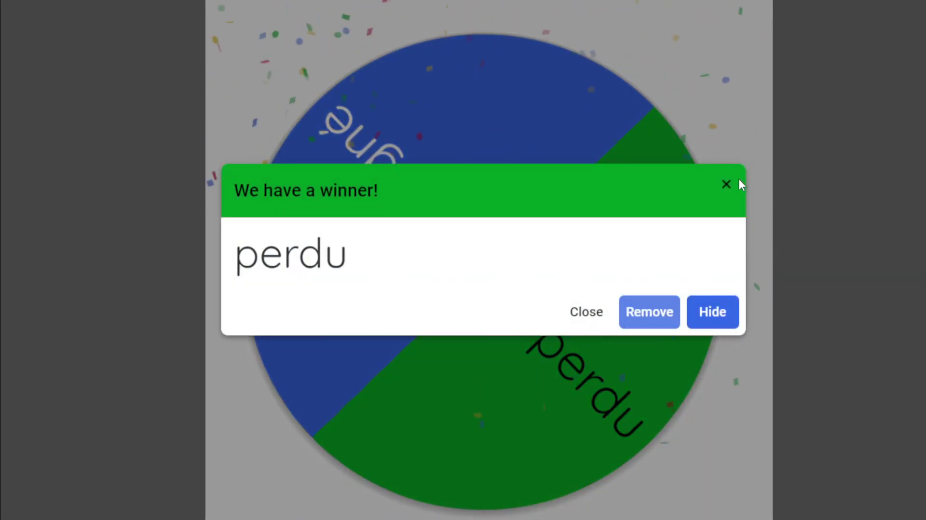
left_click(726, 185)
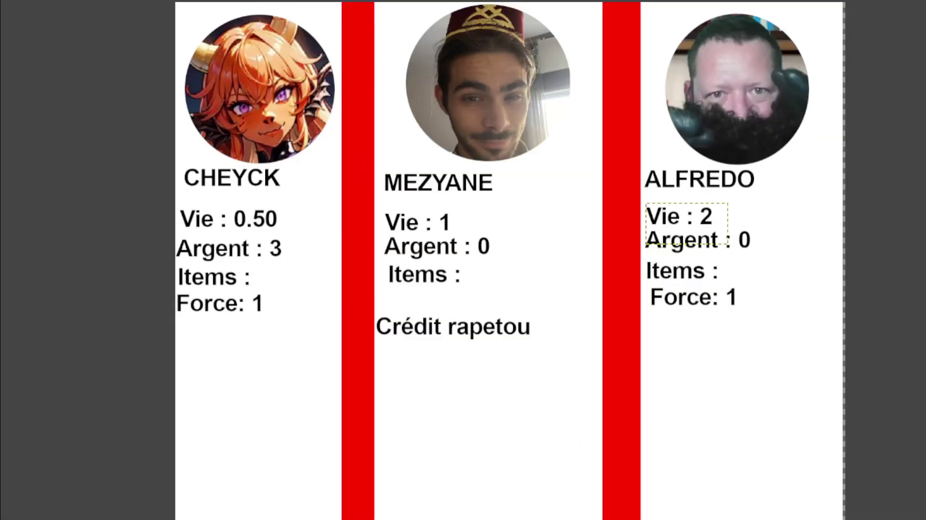
- Change ALFREDO's 'Vie : 2' to 'Vie : 1', then scroll back to the board near CHANCE
left_click(722, 225)
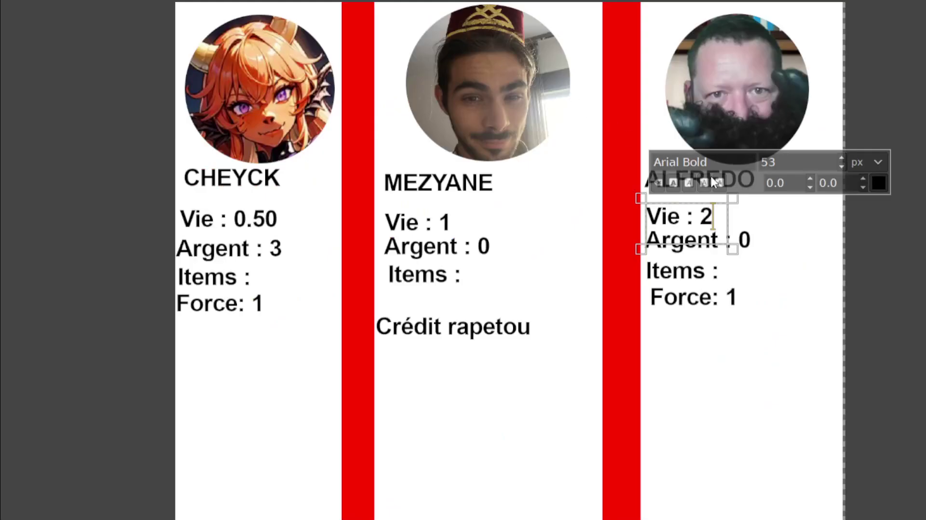
key("BackSpace")
type("1")
scroll(893, 393, "down", 2)
scroll(837, 351, "down", 2)
scroll(802, 299, "down", 2)
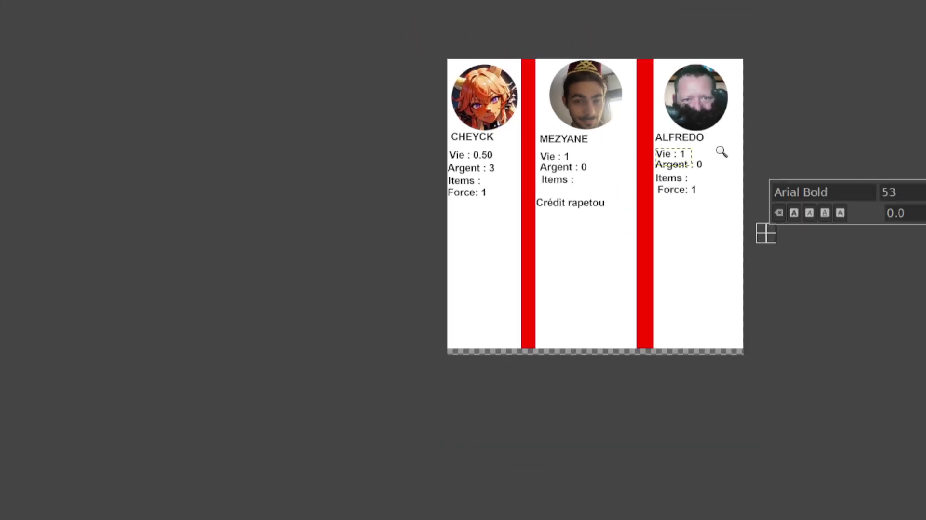
scroll(719, 150, "up", 2)
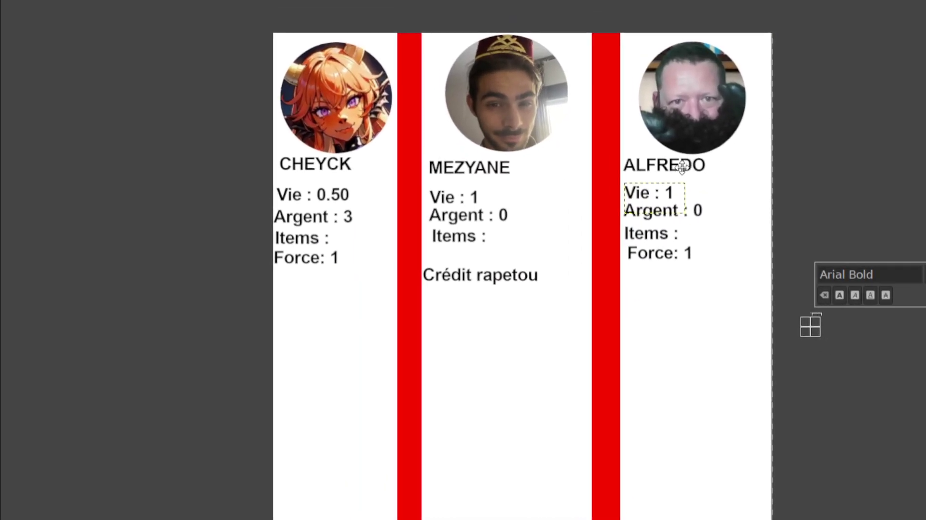
scroll(689, 145, "up", 1)
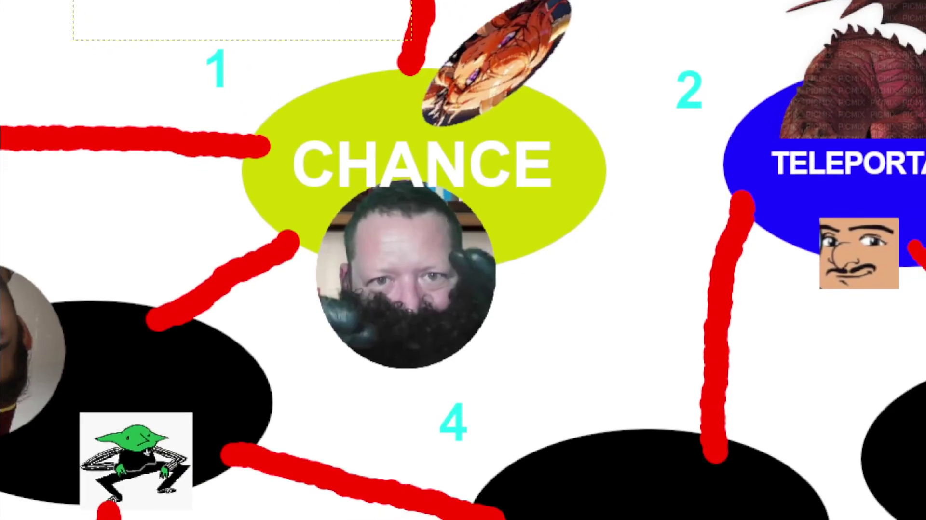
- Drag the coin token from beside CHANCE to just right of the TELEPORTATION 2 oval
scroll(782, 244, "down", 3)
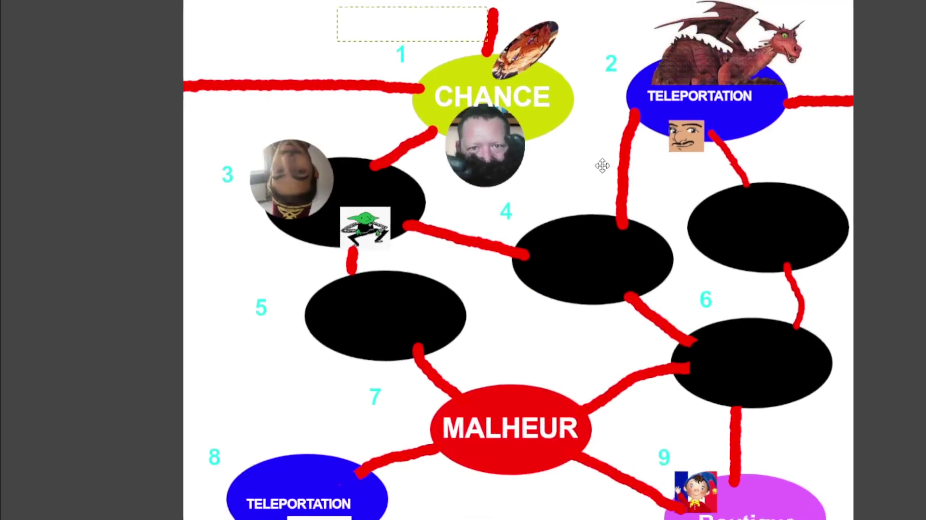
scroll(582, 245, "down", 1)
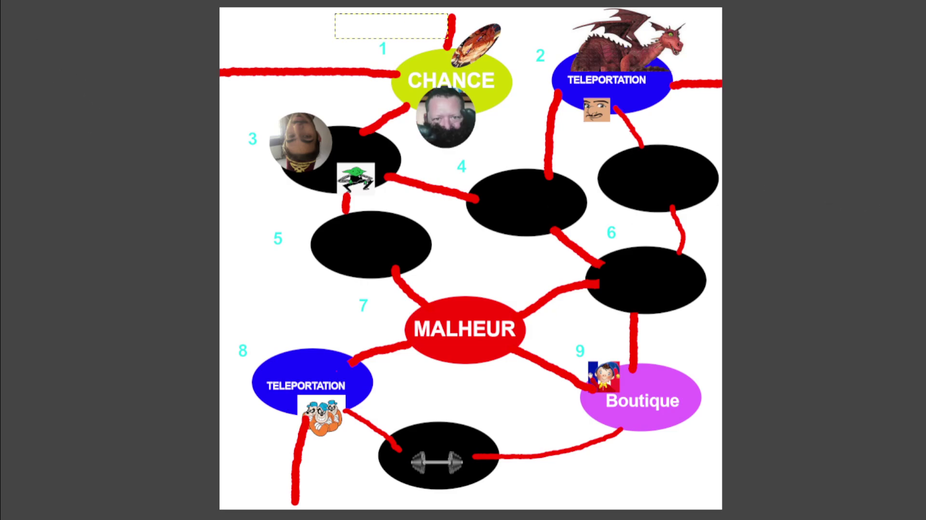
left_click_drag(462, 33, 53, 43)
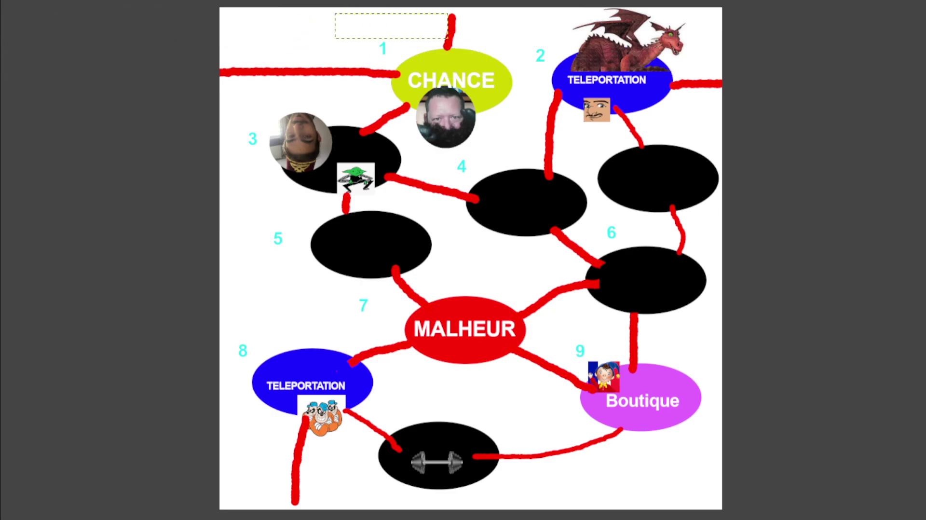
left_click_drag(800, 114, 687, 104)
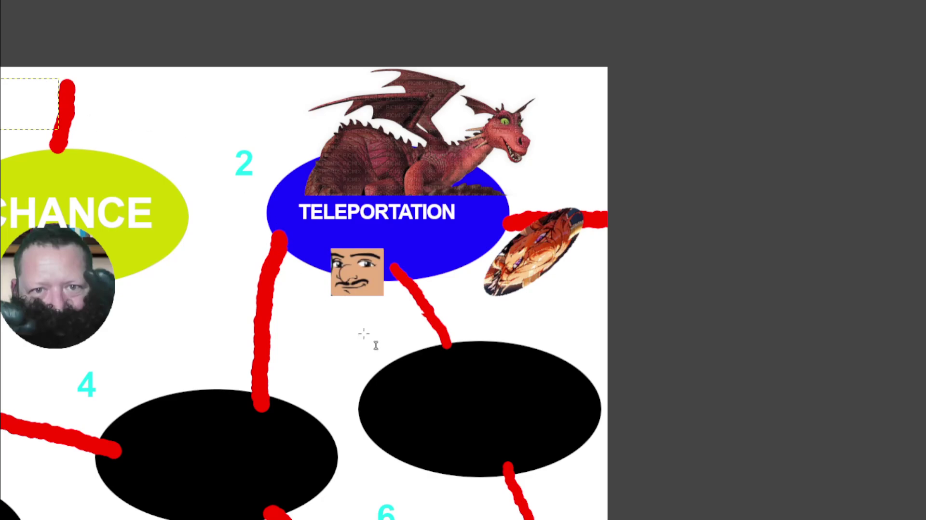
- Draw a wide text box below TELEPORTATION 2 and type draft chat lines like 'T'es mignonne toi'
left_click_drag(119, 286, 595, 330)
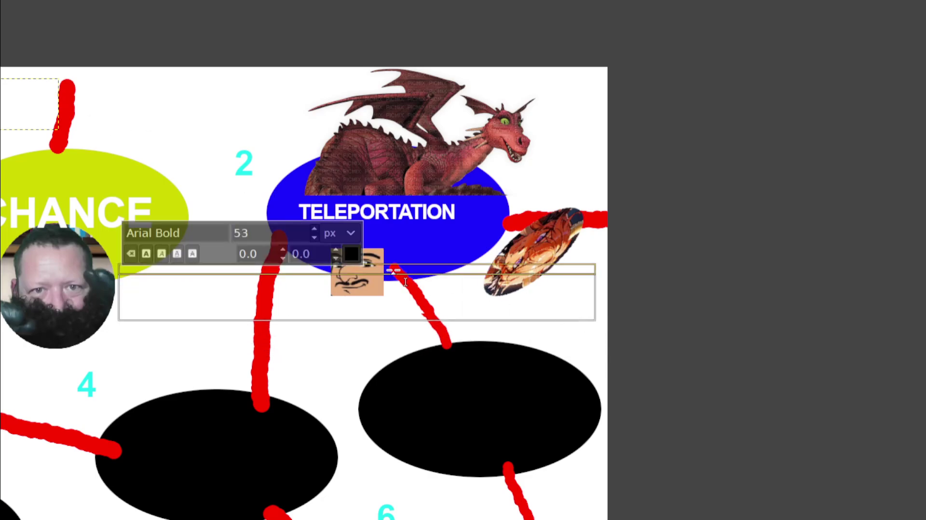
left_click(394, 338)
mouse_move(146, 288)
left_mouse_down()
mouse_move(653, 340)
mouse_move(645, 339)
left_mouse_up()
type("T")
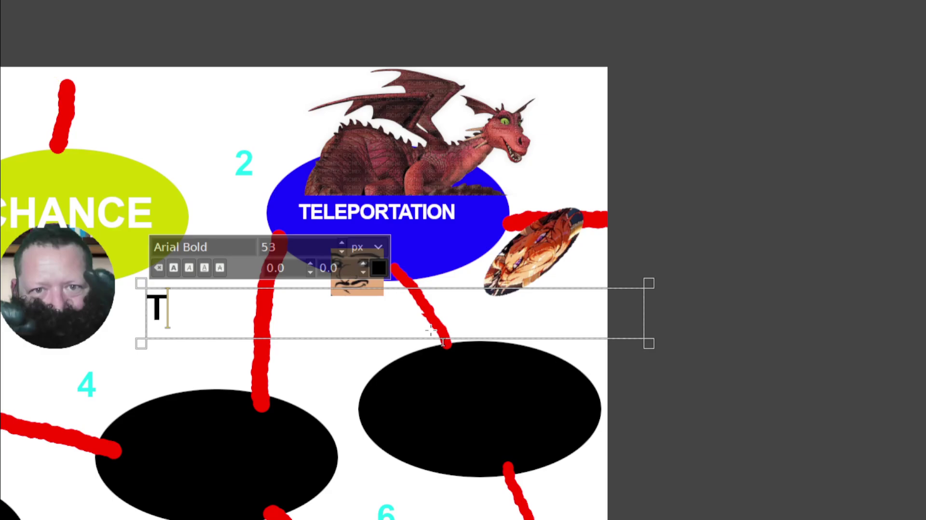
type("'es mignonne toi")
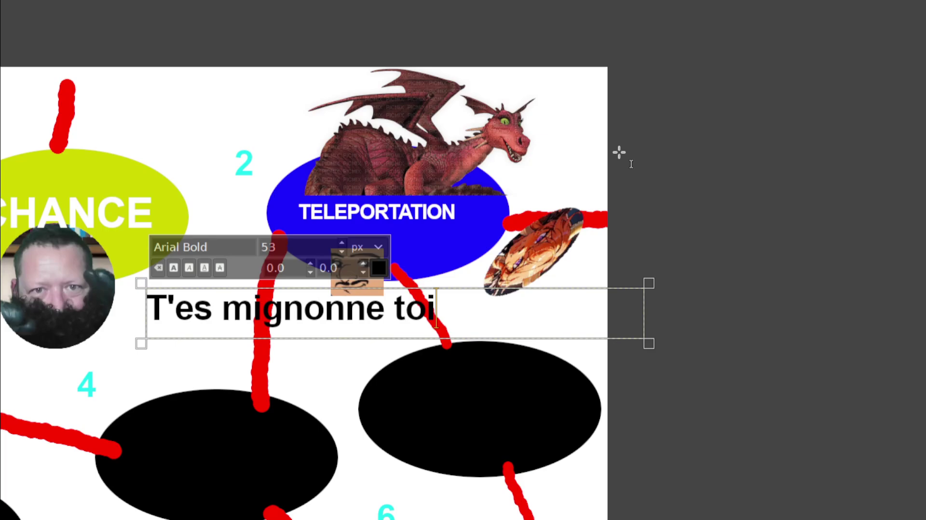
key("BackSpace")
key("BackSpace")
key("BackSpace")
key("BackSpace")
key("BackSpace")
key("BackSpace")
key("BackSpace")
key("BackSpace")
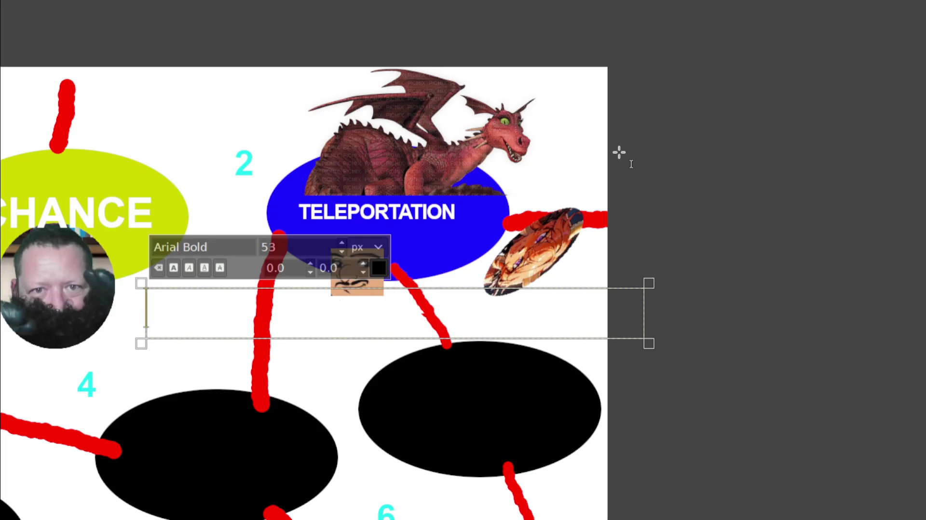
type("J'vais te refa")
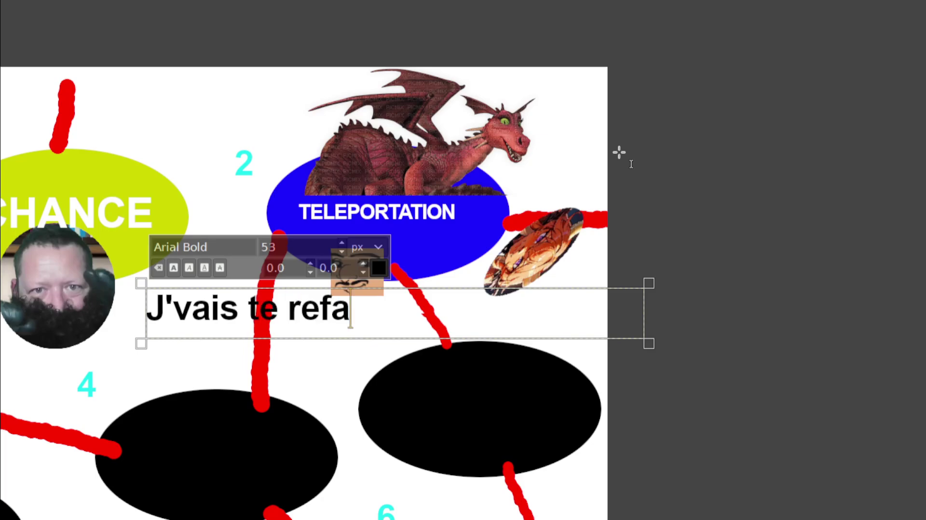
type("ire un truc toi")
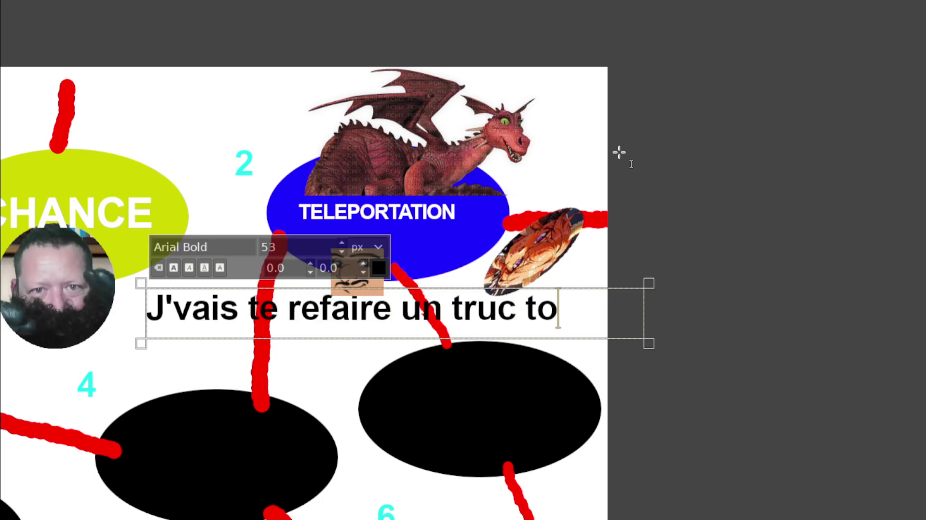
- Replace the draft with the message 'La morto ou tchitchi ?'
type("i")
key("BackSpace")
key("BackSpace")
key("BackSpace")
key("BackSpace")
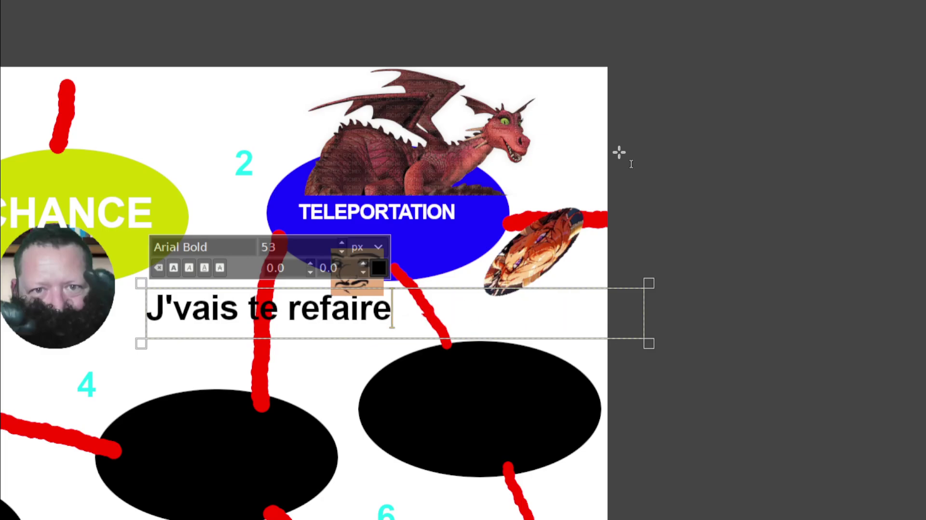
key("BackSpace")
key("BackSpace")
key("BackSpace")
key("BackSpace")
key("BackSpace")
key("BackSpace")
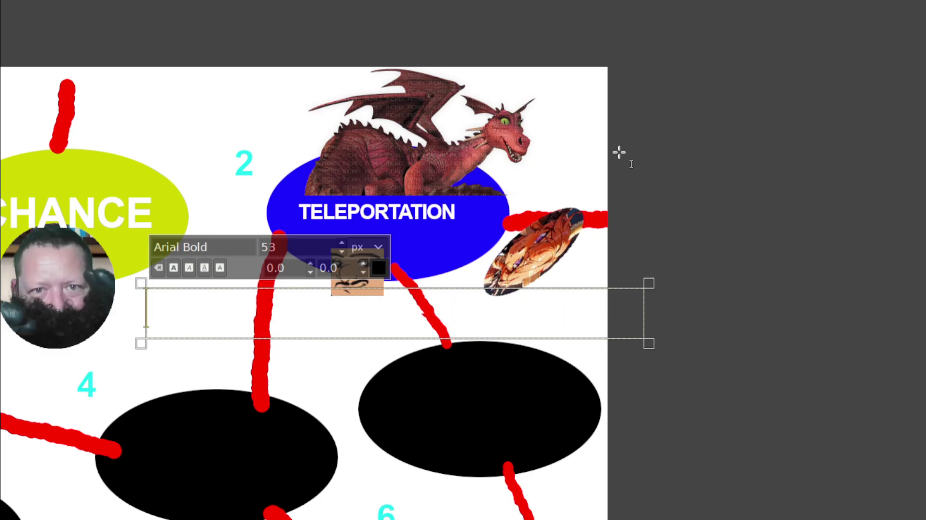
type("La morto ou tchit")
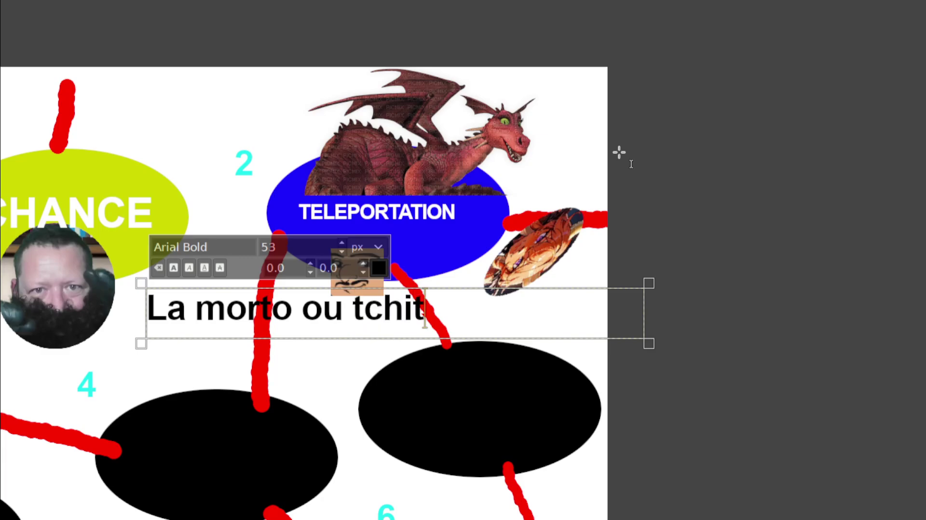
type("chi ?")
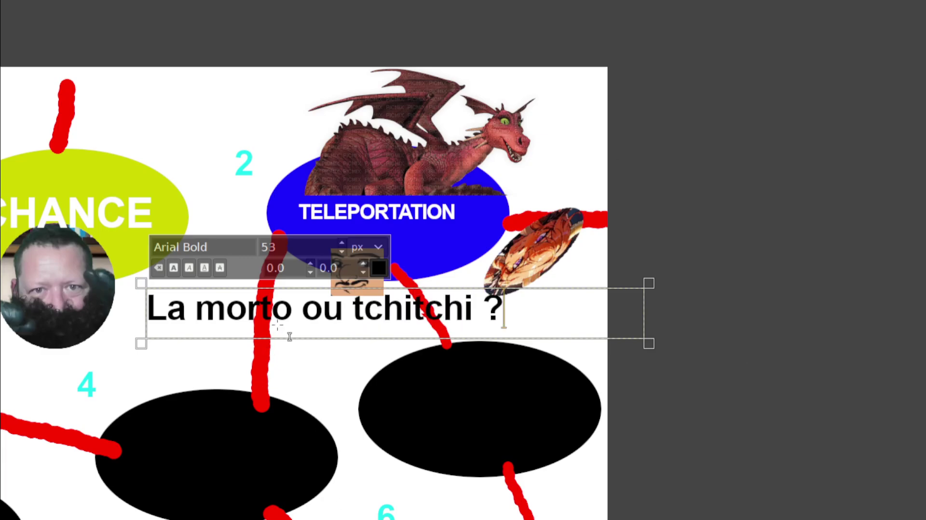
- Correct 'morto' to 'mort', then select all the text and clear the box
left_click(292, 311)
key("BackSpace")
left_click(557, 298)
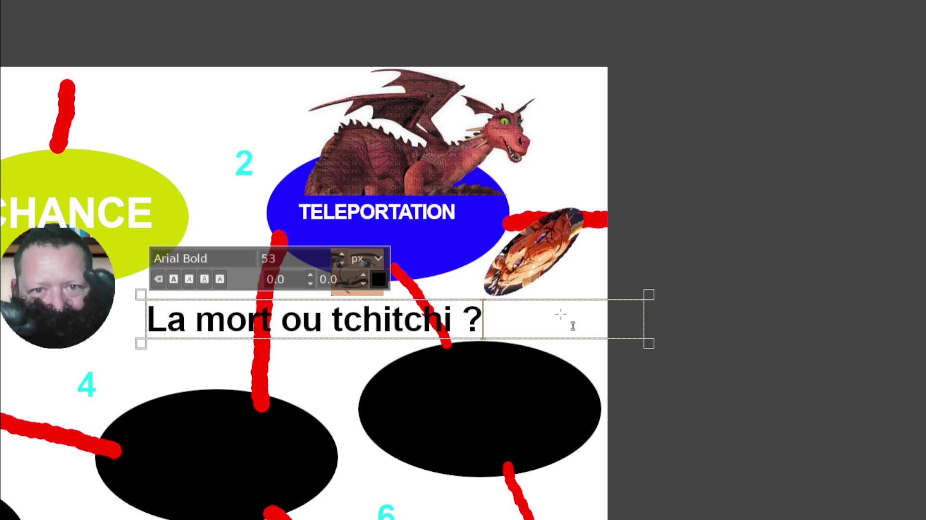
key("ctrl+a")
key("Delete")
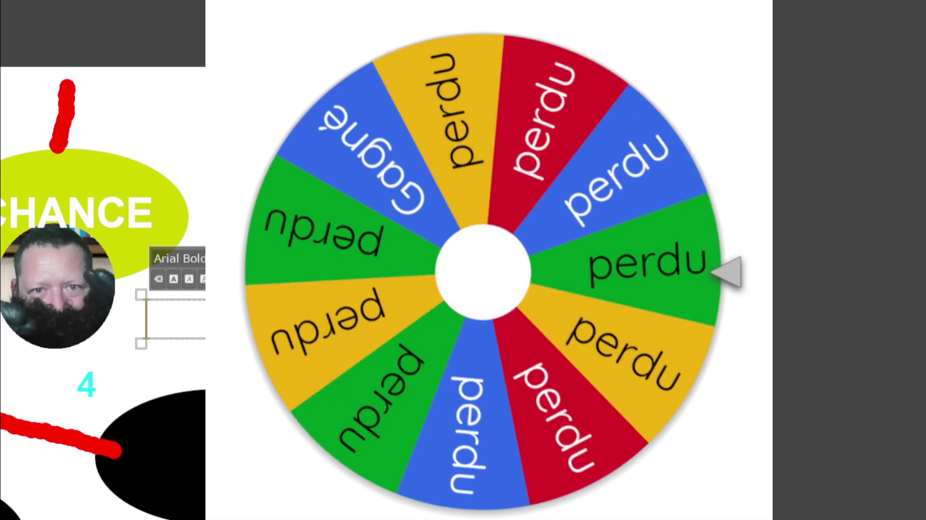
- Spin the wheel of perdu slices with one Gagné slice, landing on perdu
left_click(655, 158)
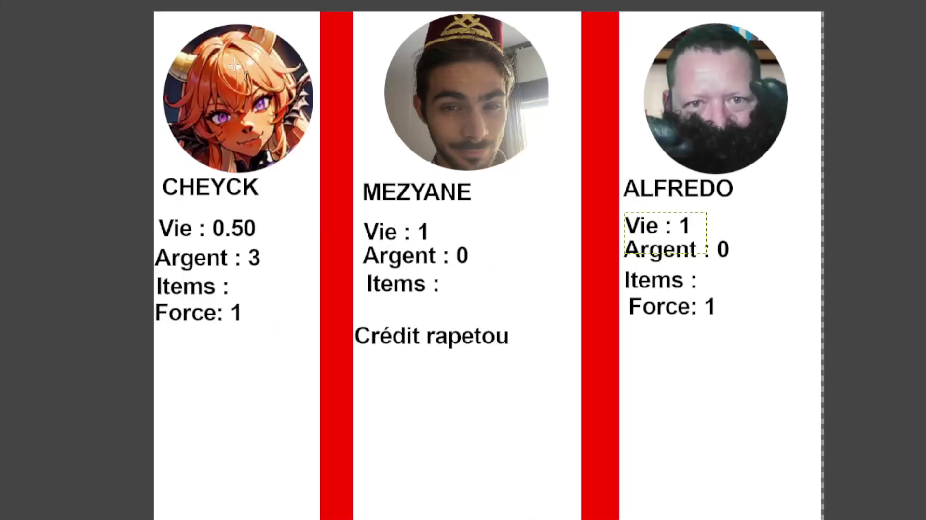
- Change CHEYCK's Vie on the left player sheet from 0.50 to 0.000001
left_click(239, 230)
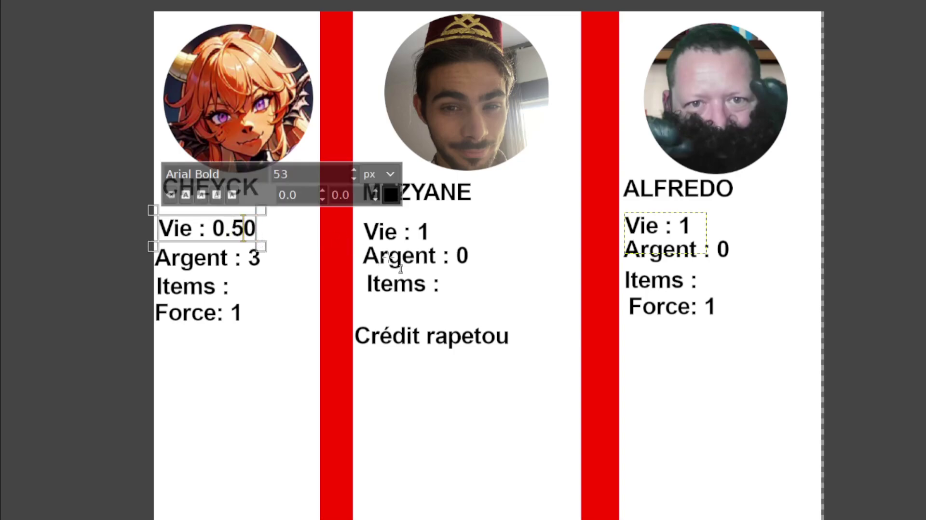
key("BackSpace")
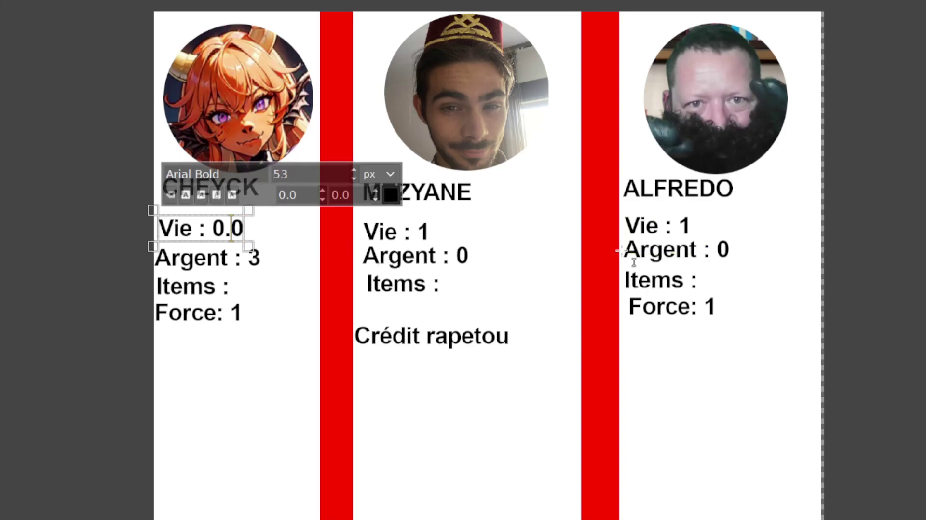
key("Right")
type("00001")
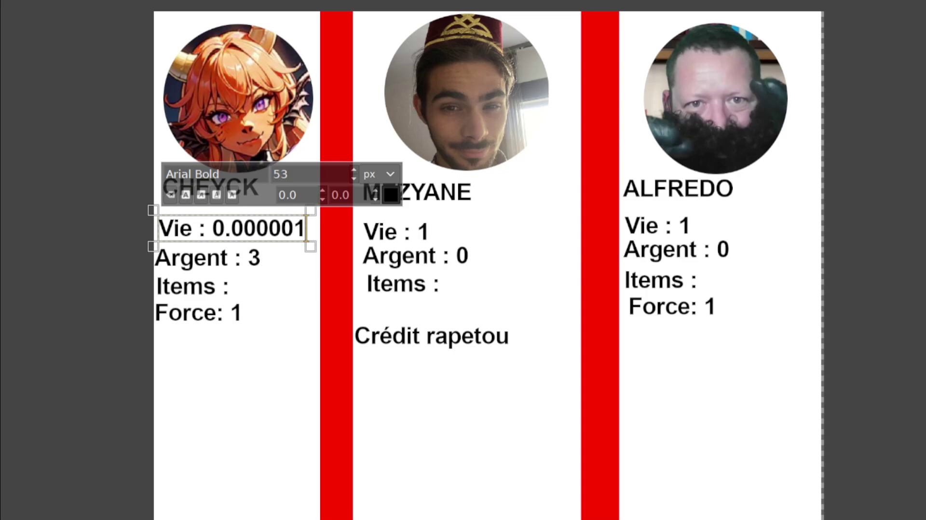
key("Escape")
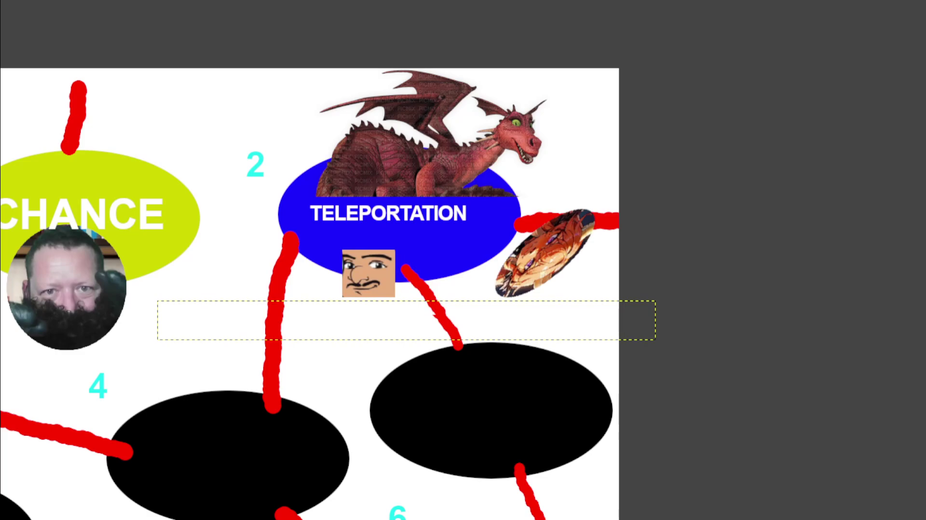
- Rotate the round coin token by about 11 degrees
left_click(550, 246)
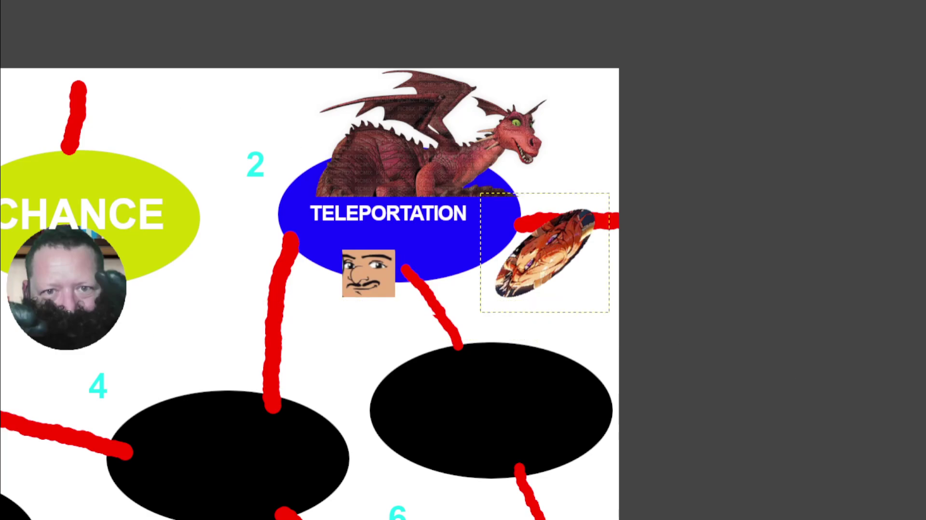
scroll(648, 190, "up", 2)
scroll(595, 186, "down", 3)
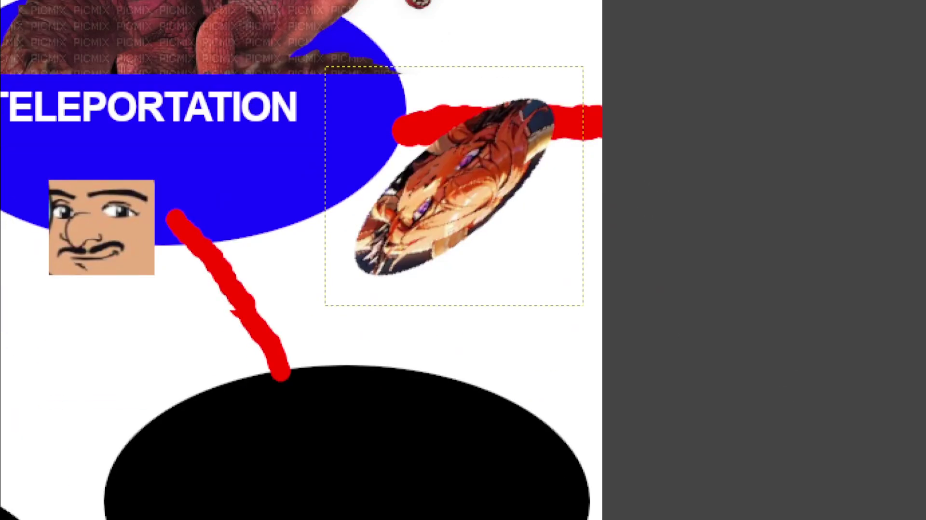
left_click_drag(497, 117, 516, 125)
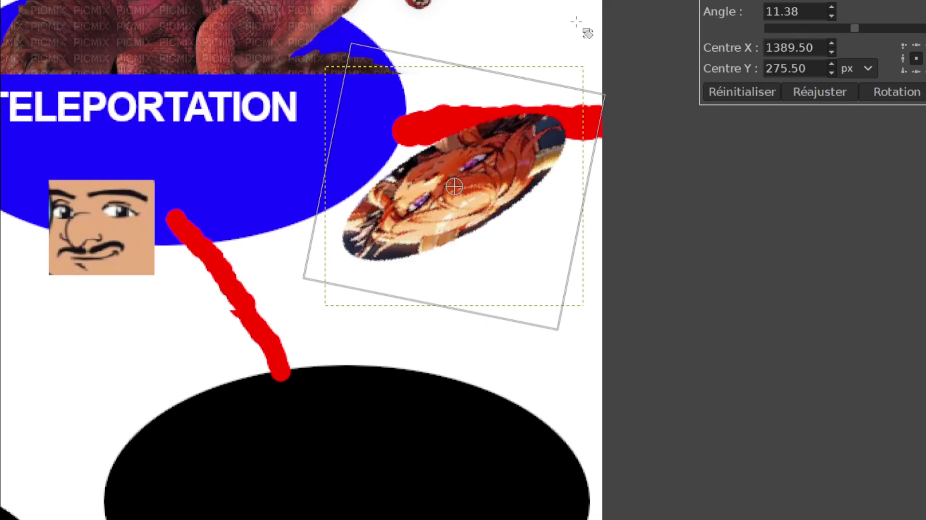
left_click(897, 91)
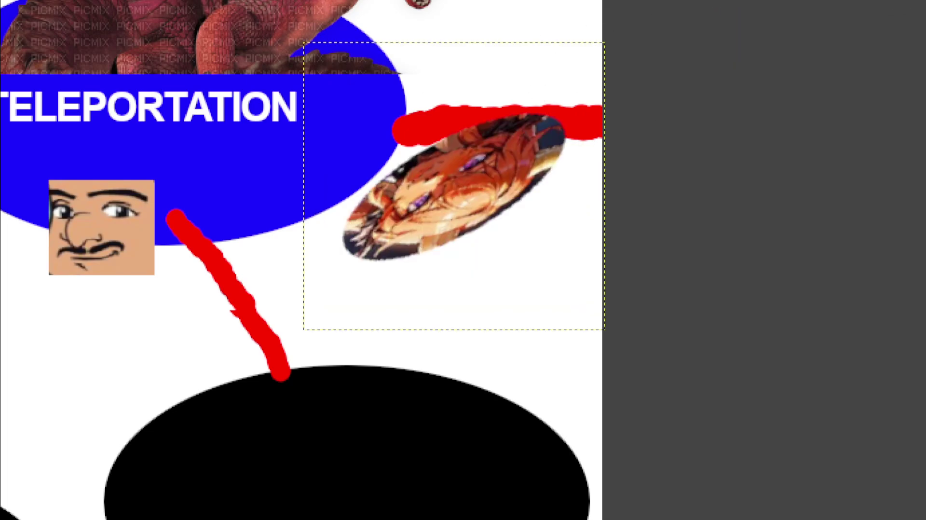
- Scale the rotated image unlinked to a 235×24 sliver and place it on the TELEPORTATION oval
key("shift+s")
mouse_move(516, 54)
left_mouse_down()
mouse_move(534, 192)
mouse_move(607, 117)
left_mouse_up()
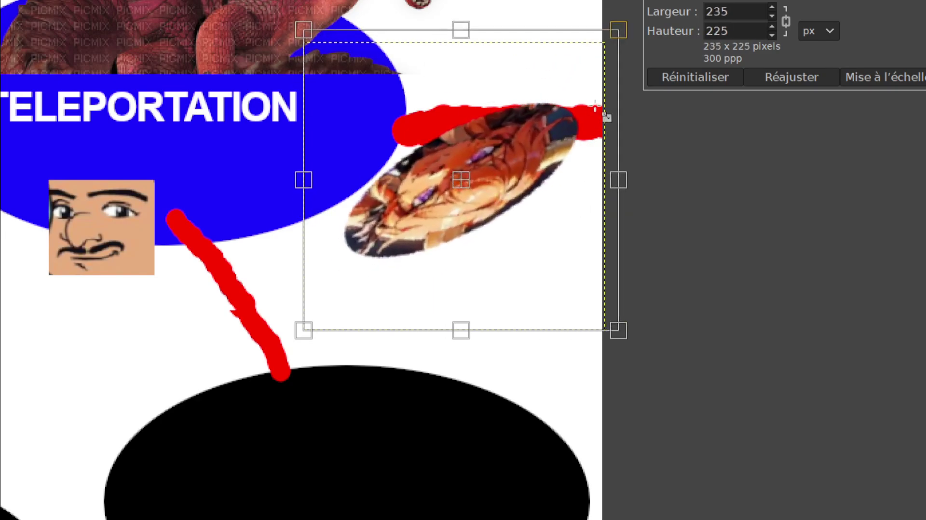
left_click(786, 21)
left_click_drag(497, 28, 507, 315)
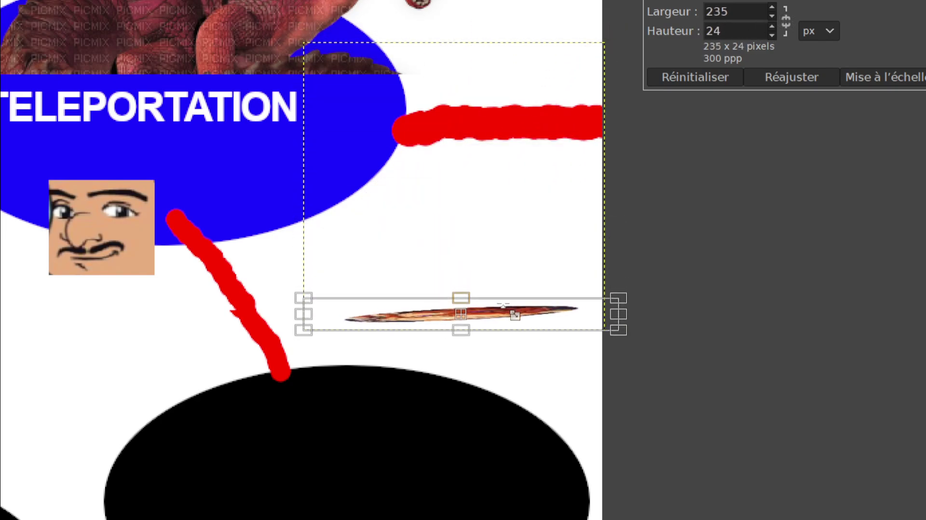
left_click(906, 78)
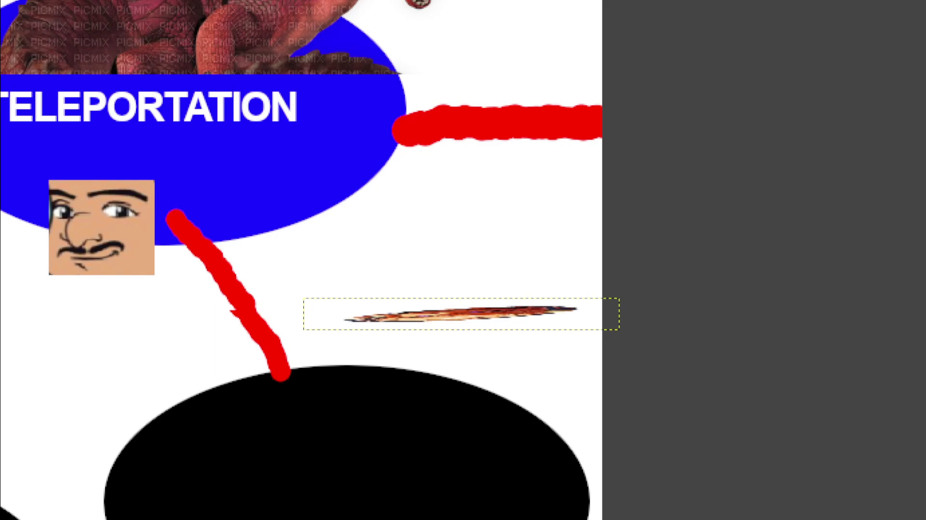
left_click_drag(517, 328, 325, 178)
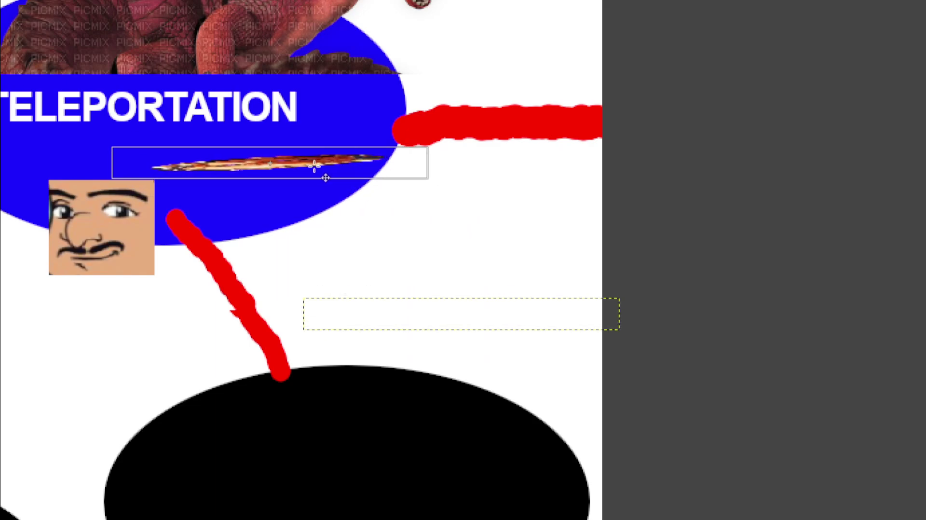
scroll(325, 178, "down", 3)
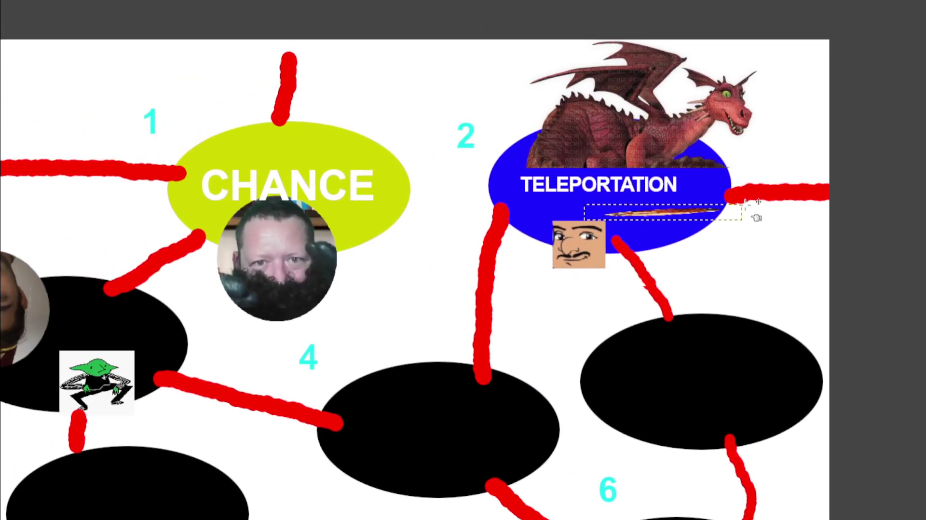
- Move the upside-down face and goblin tokens onto CHANCE, then draw an empty text box above it
scroll(733, 229, "right", 2)
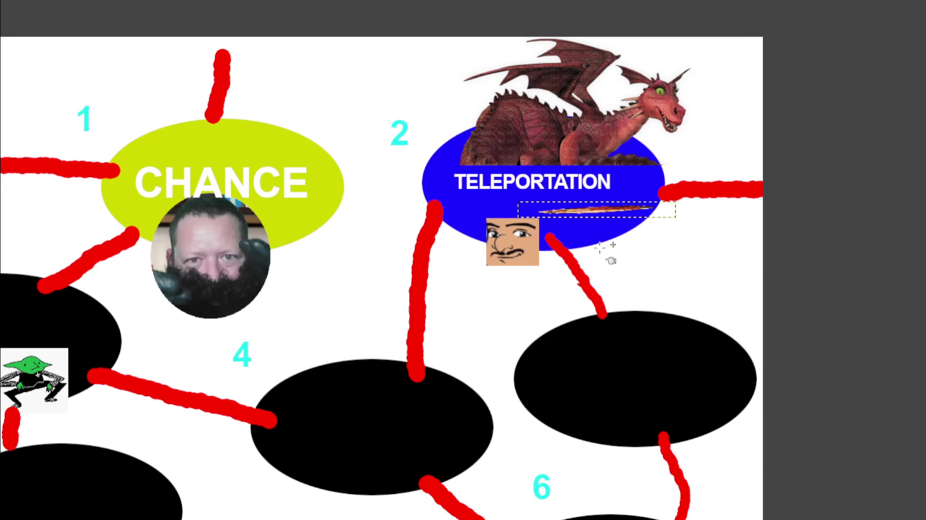
scroll(600, 247, "right", 1)
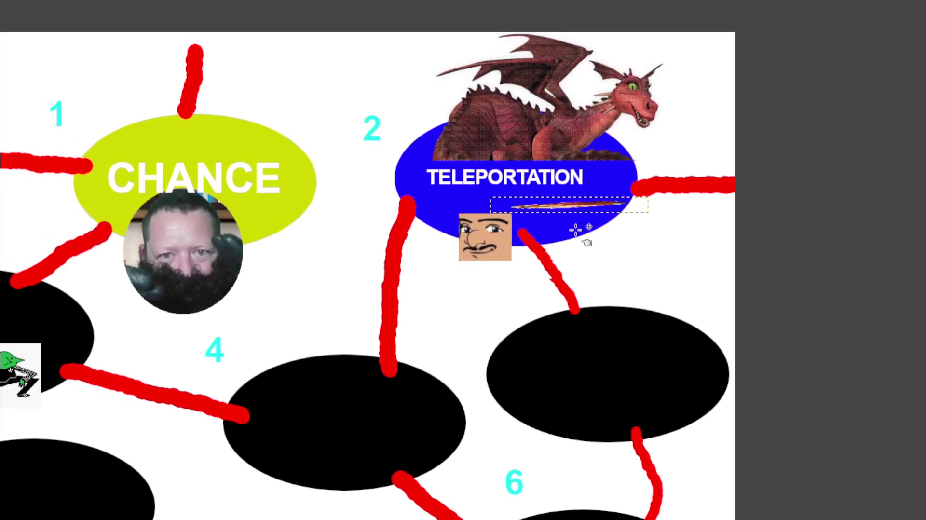
scroll(579, 234, "right", 2)
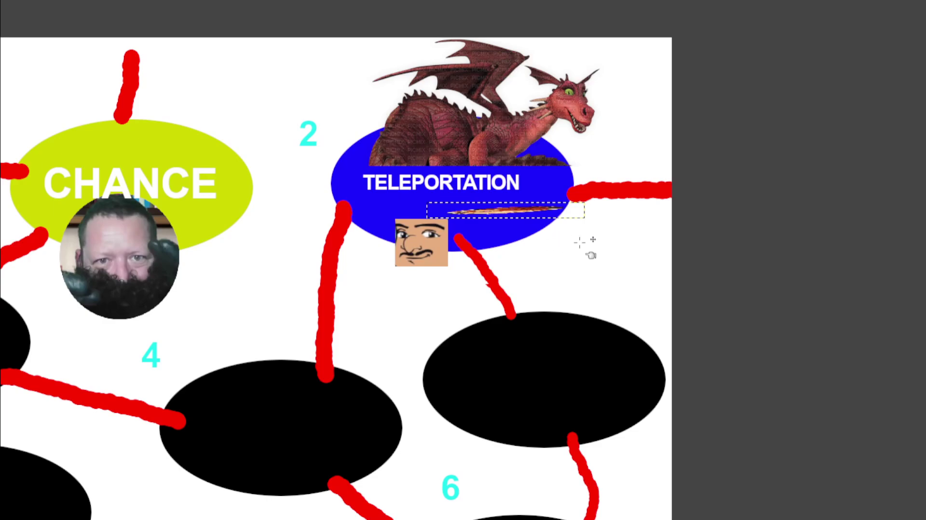
scroll(603, 239, "left", 1)
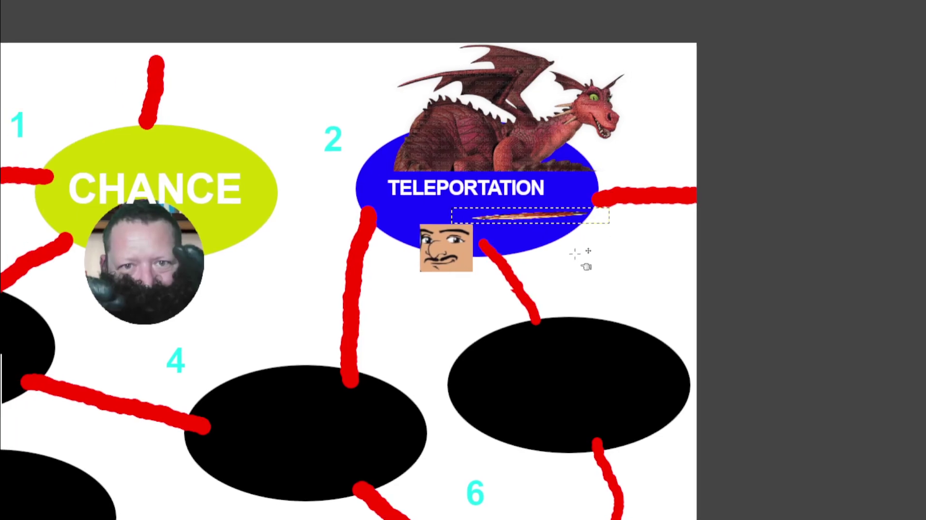
scroll(528, 269, "down", 2)
scroll(483, 337, "left", 2)
scroll(542, 258, "down", 3)
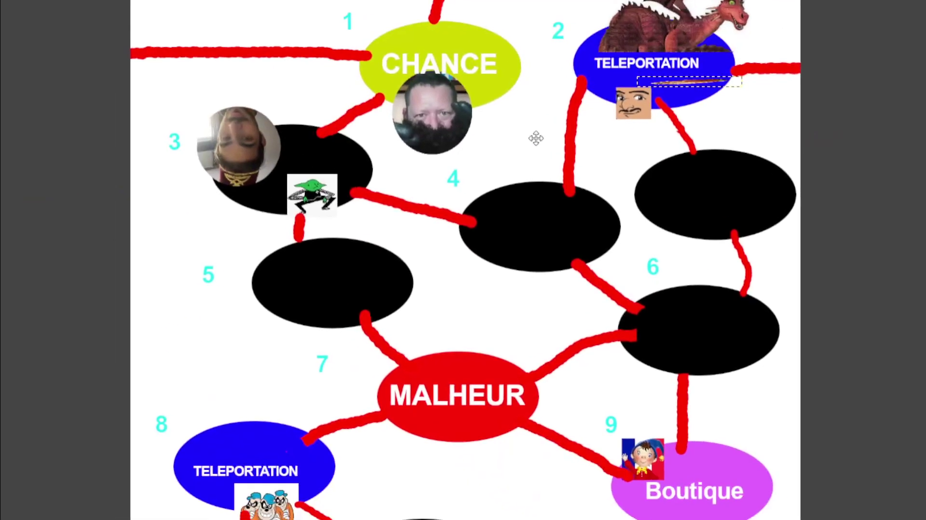
scroll(536, 139, "left", 1)
scroll(654, 165, "down", 2)
scroll(280, 144, "up", 4)
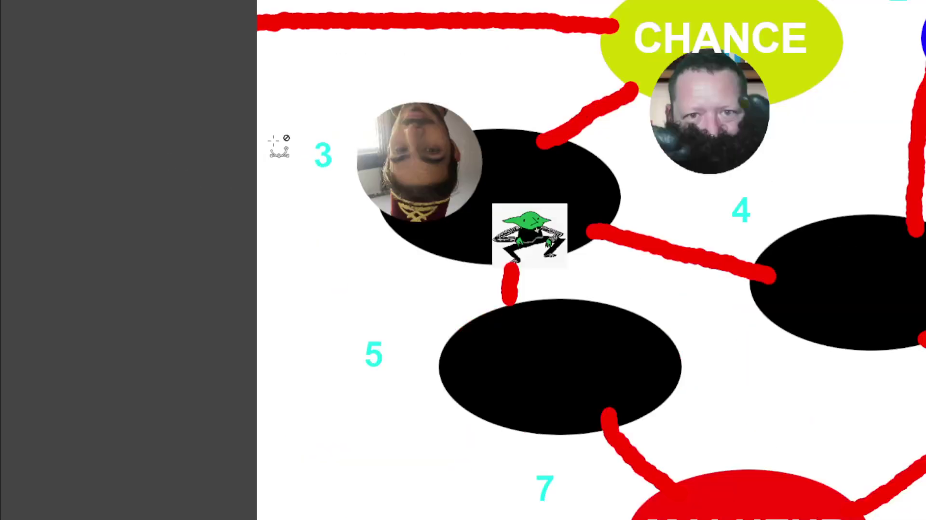
scroll(338, 184, "up", 2)
scroll(241, 263, "right", 4)
scroll(145, 263, "right", 2)
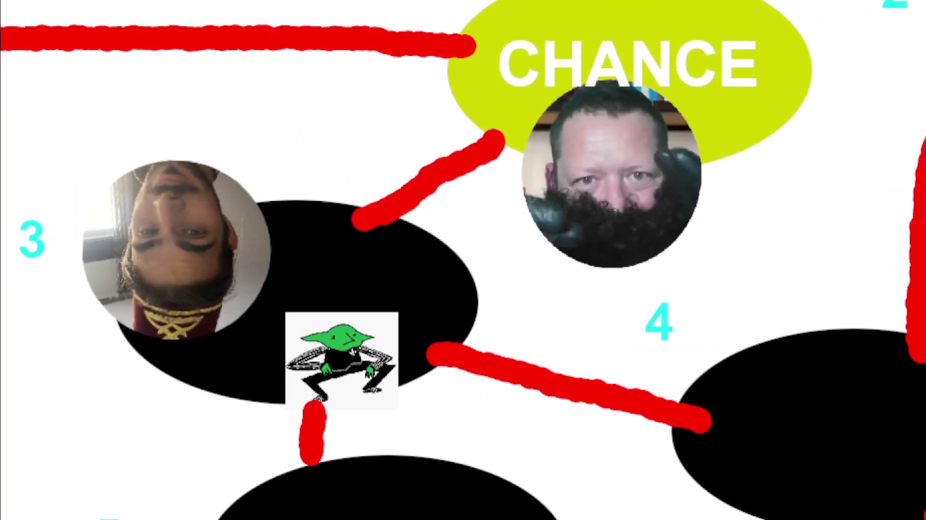
scroll(434, 164, "up", 1)
scroll(410, 174, "right", 1)
left_click_drag(196, 252, 478, 30)
mouse_move(360, 348)
left_mouse_down()
mouse_move(659, 19)
mouse_move(506, 135)
mouse_move(479, 188)
left_mouse_up()
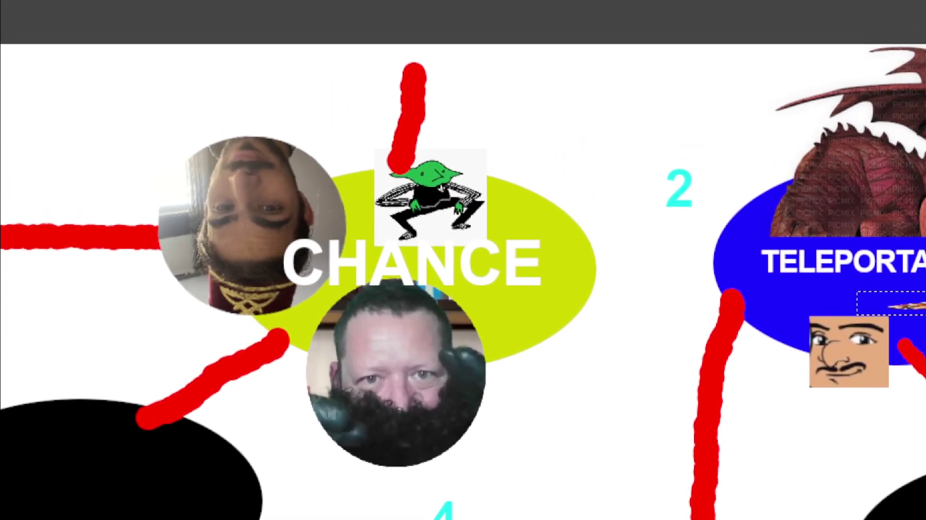
left_click_drag(425, 63, 900, 138)
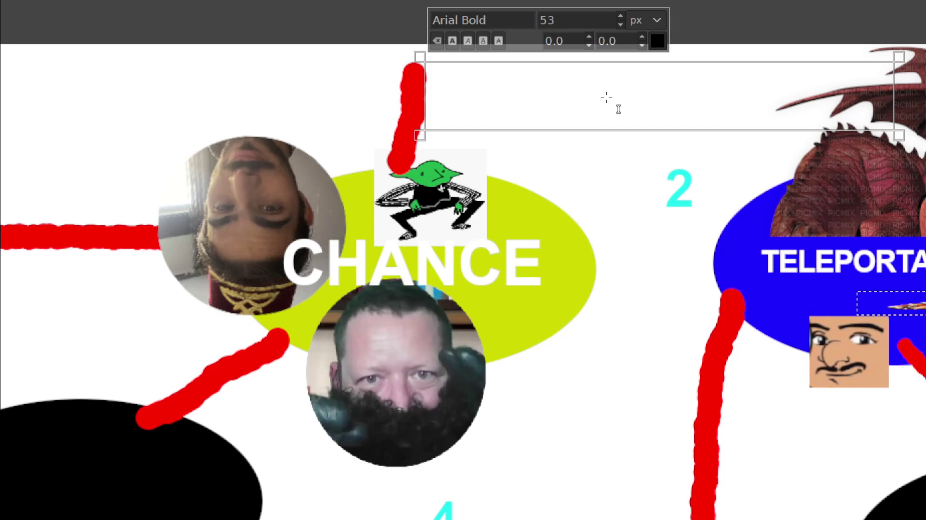
type("Tu va prendre")
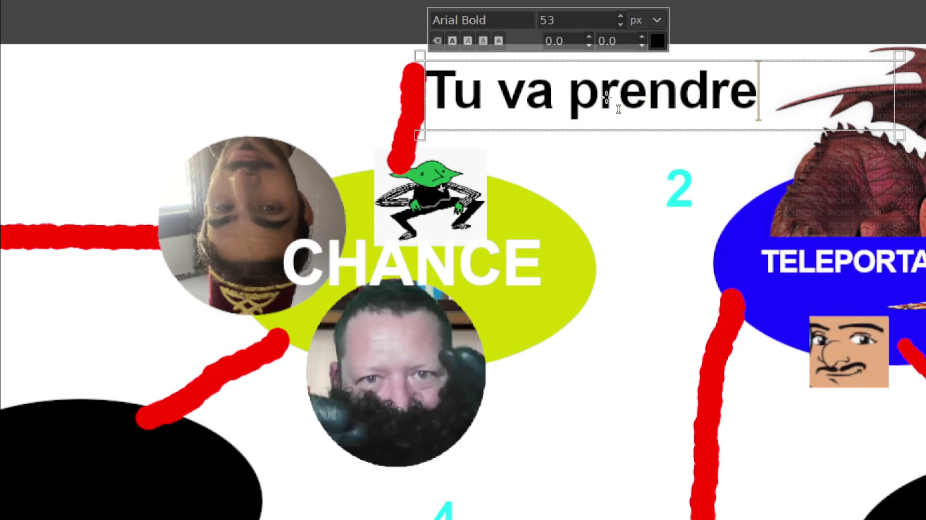
type(".")
left_click(554, 102)
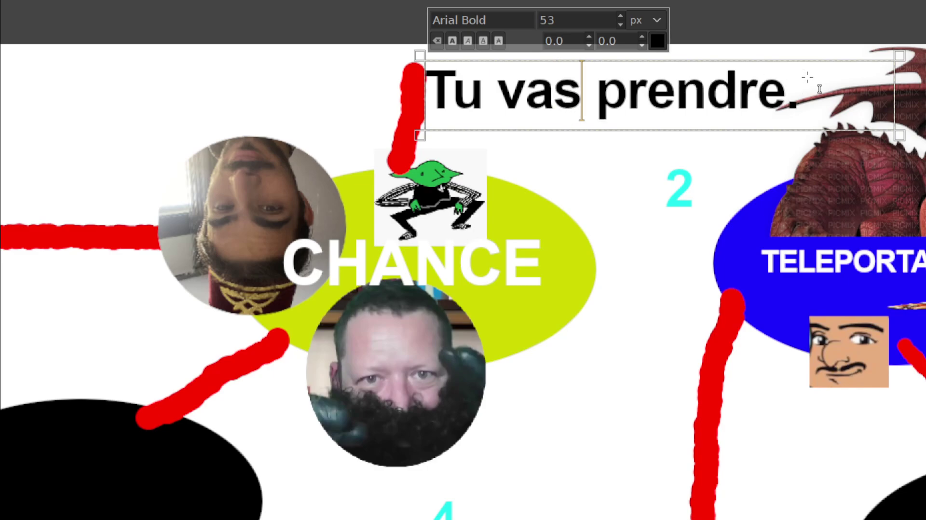
type("s")
left_click(820, 89)
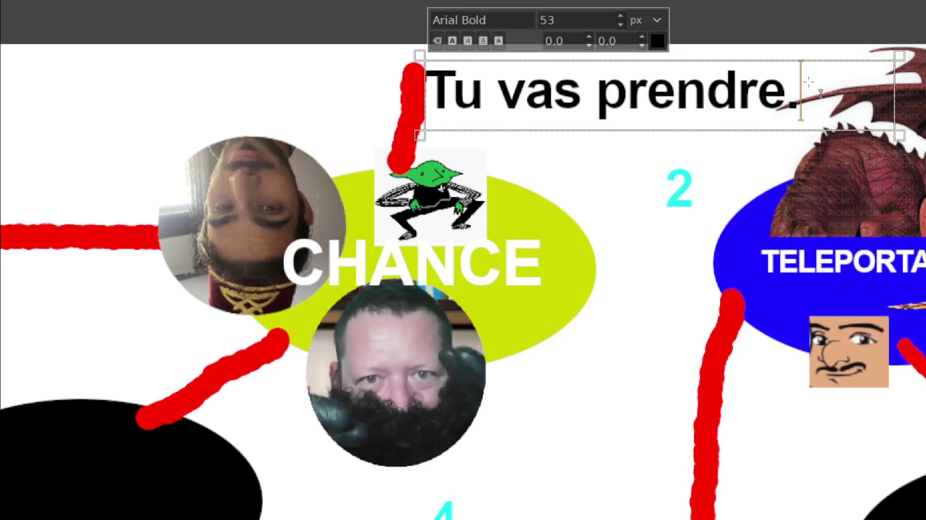
double_click(857, 79)
key("BackSpace")
key("ctrl+a")
key("BackSpace")
left_click_drag(58, 57, 407, 143)
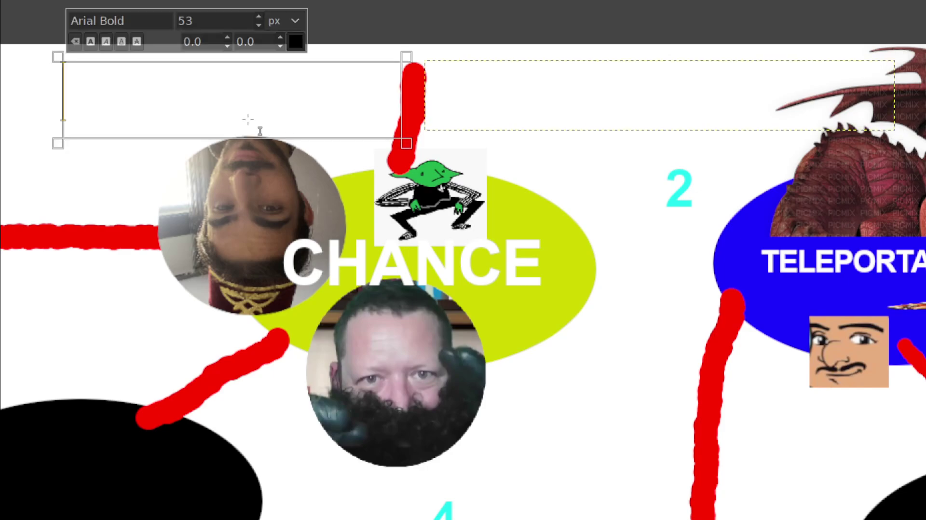
key("Escape")
scroll(531, 313, "down", 1)
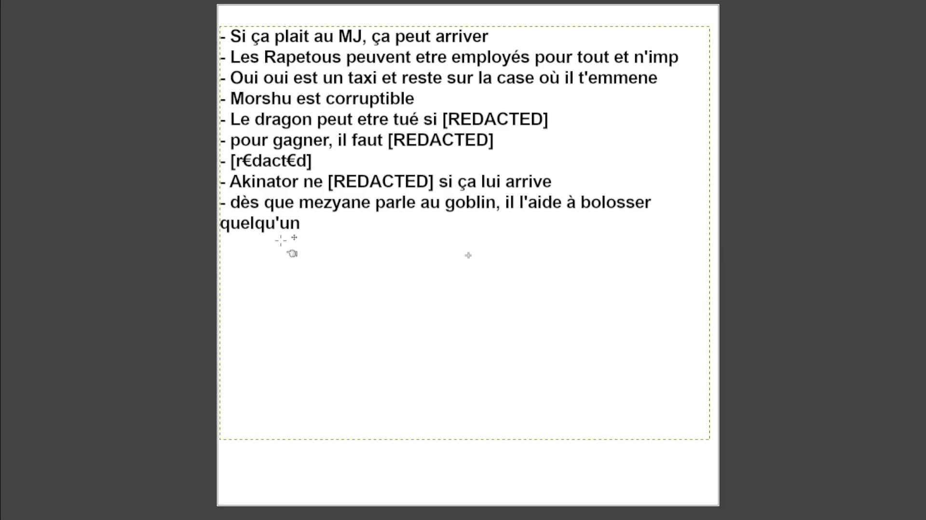
- Add a new dash-led rule below the last line: a player gives friends the power of friendship (+1)
left_click(344, 227)
key("Return")
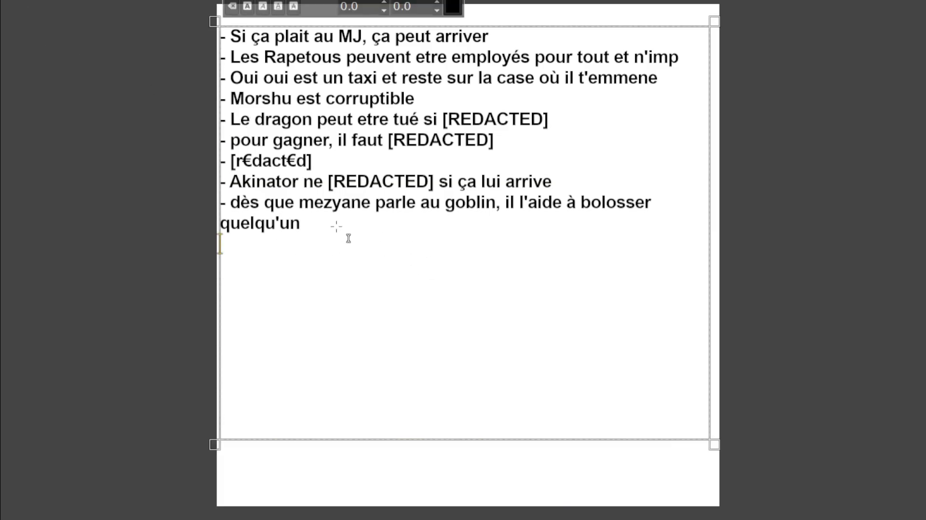
type("- ")
type("Mez")
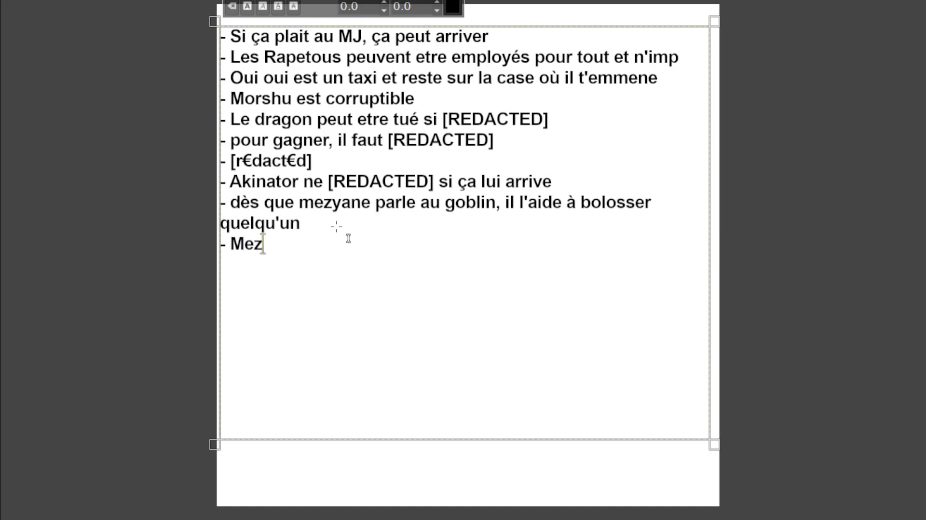
type("yane donn")
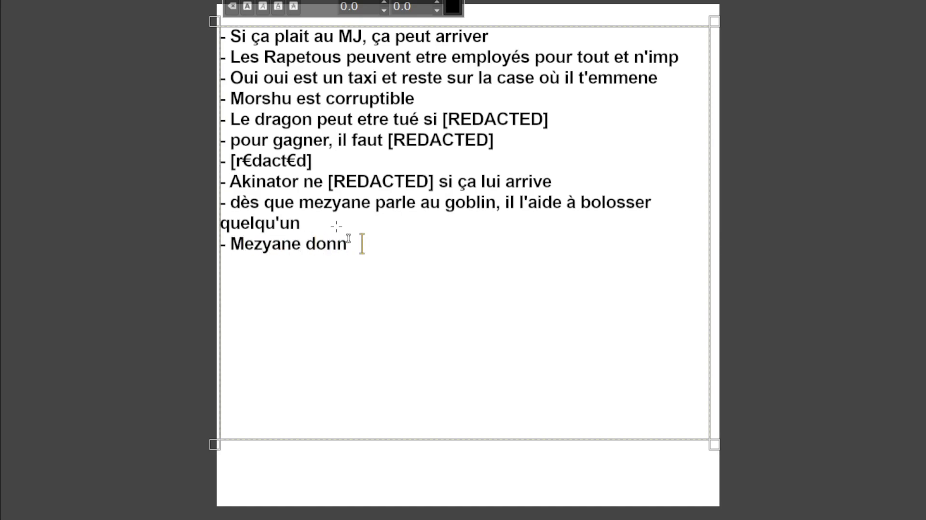
type("e le pouvoir de l'amitié")
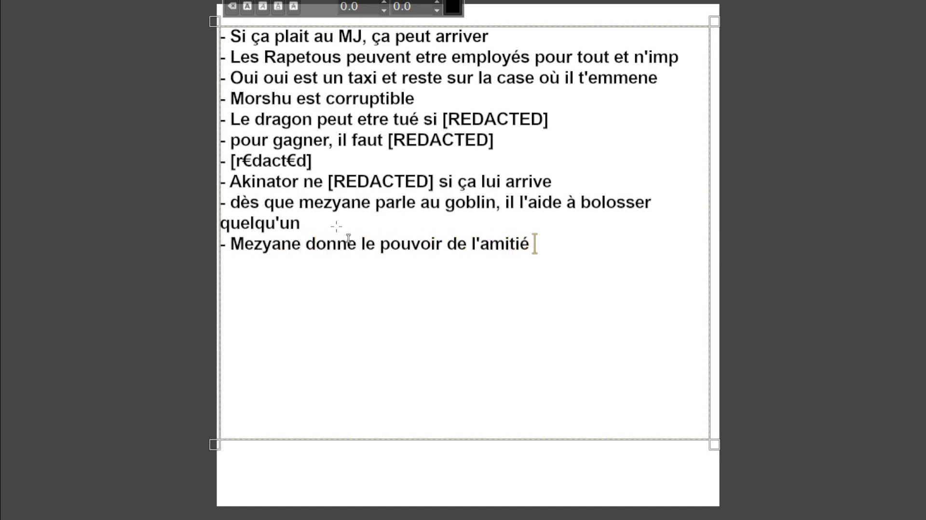
type(" à ses amis")
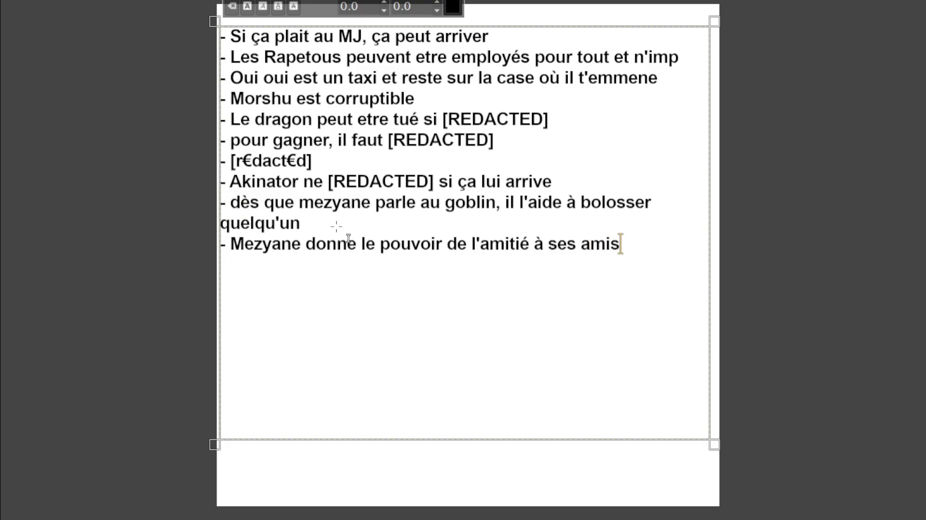
type(" (")
type("+1")
type(")")
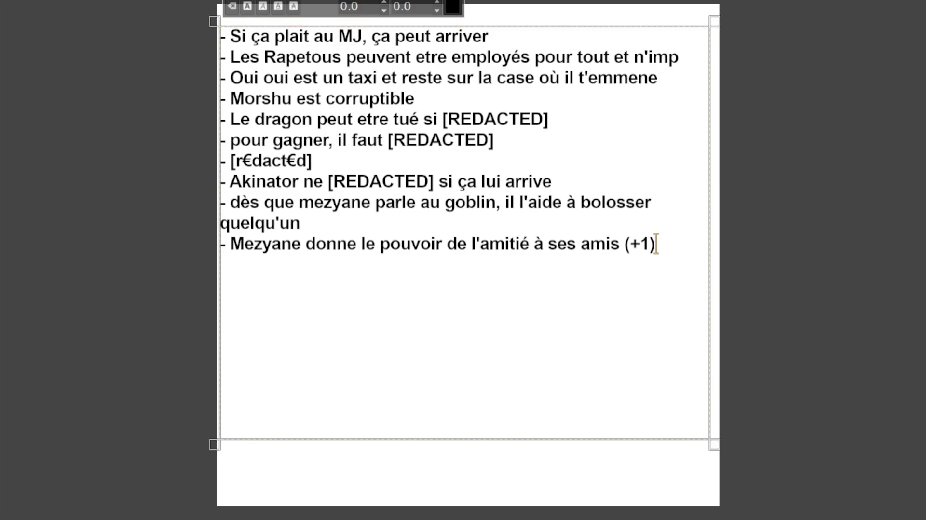
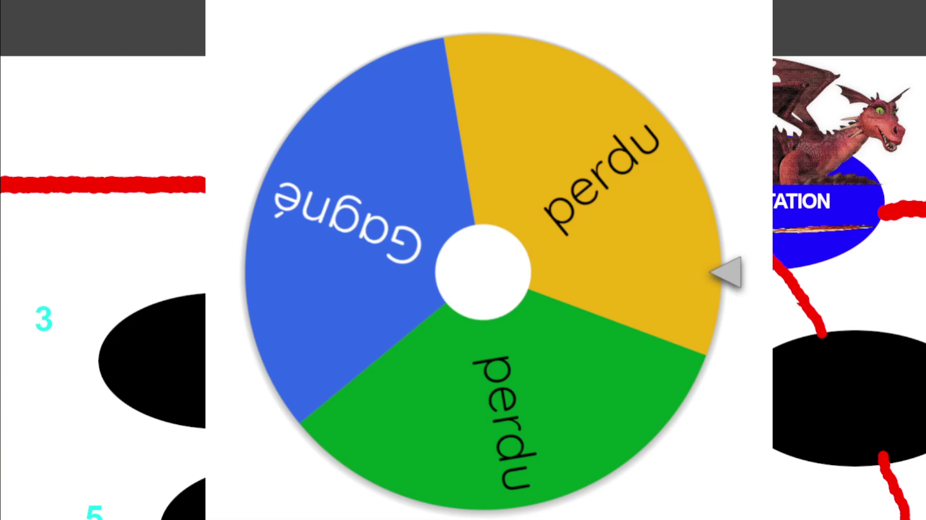
- Spin the Gagné / perdu wheel in Wheel of Names; it lands on perdu
left_click(742, 297)
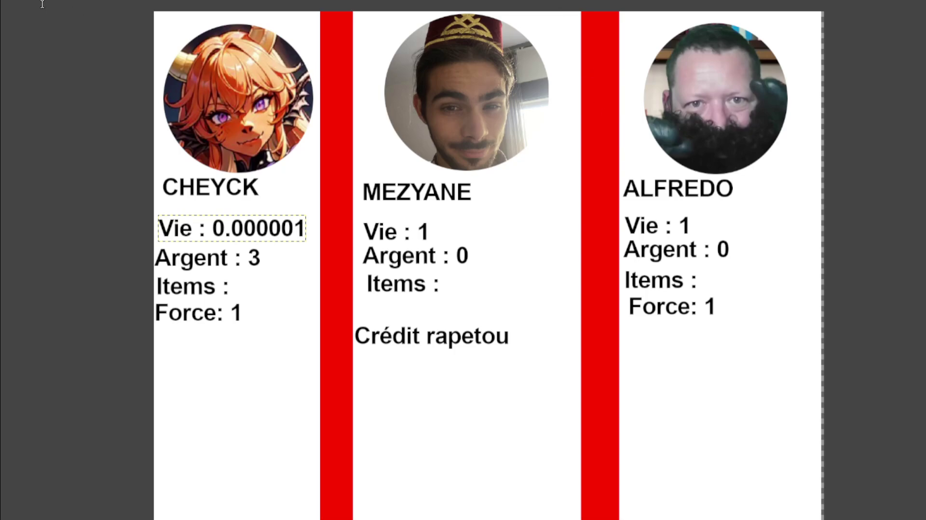
- Change the third card's Vie from 1 to 0.000001, widening the text box to one line
left_click(693, 227)
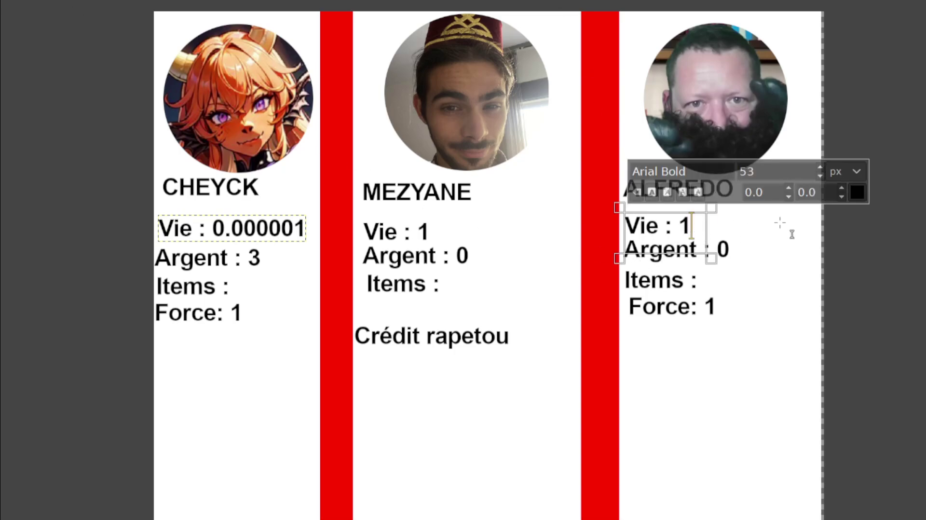
key("BackSpace")
type("0")
type("000")
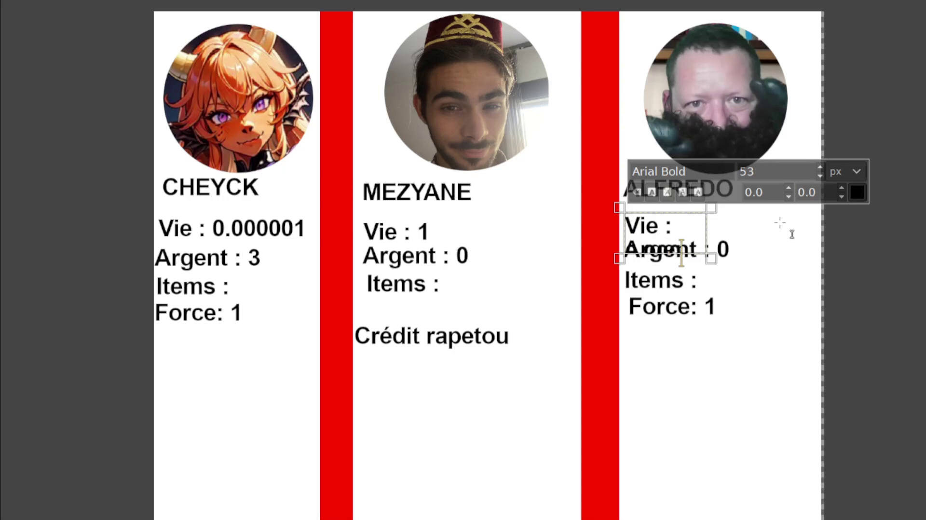
type("0000")
left_click_drag(707, 234, 821, 234)
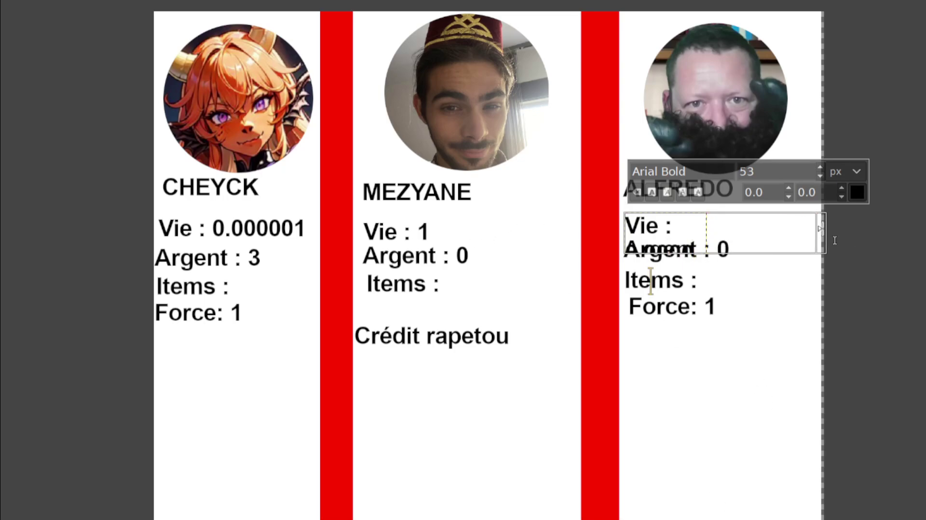
left_click(838, 378)
left_click(888, 32)
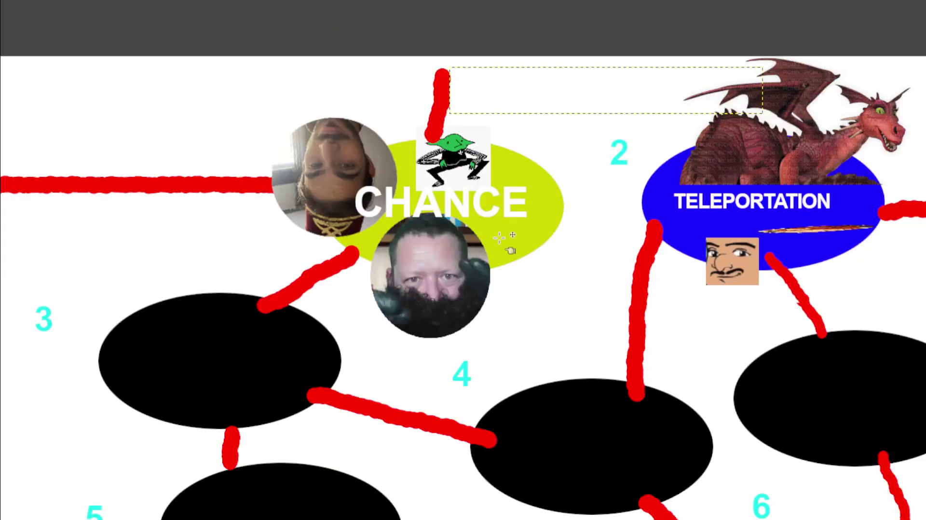
scroll(525, 248, "up", 1, "ctrl")
scroll(545, 245, "up", 1, "ctrl")
scroll(472, 213, "down", 1, "ctrl")
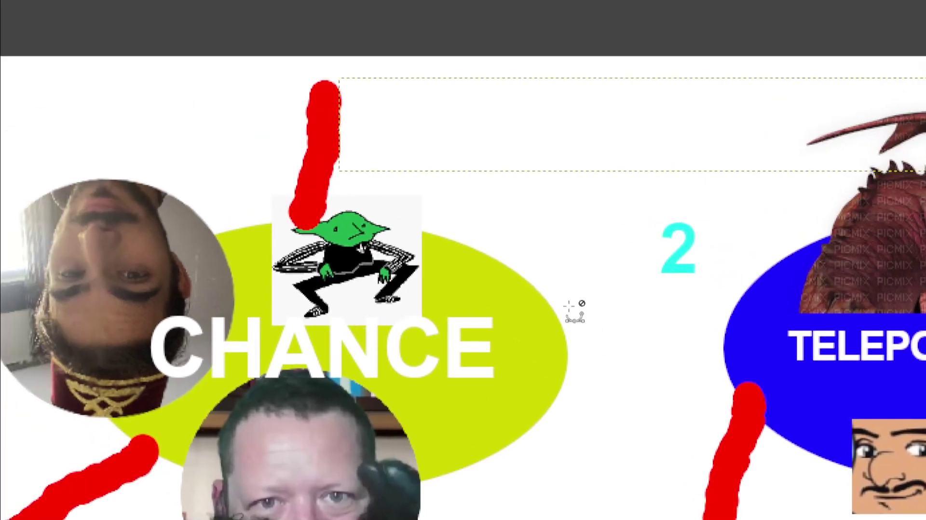
scroll(574, 308, "down", 1, "ctrl")
scroll(572, 294, "down", 1, "ctrl")
scroll(568, 289, "down", 1)
scroll(563, 213, "up", 1, "ctrl")
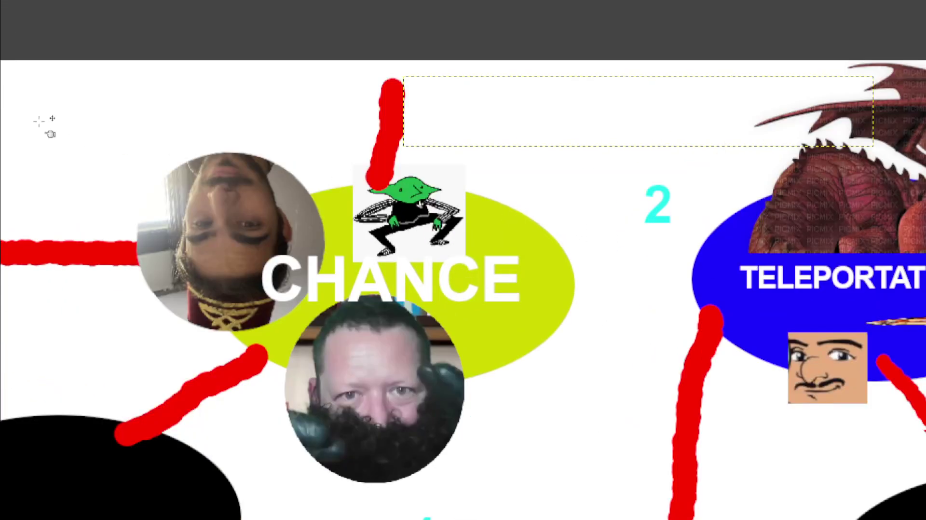
left_click(405, 64)
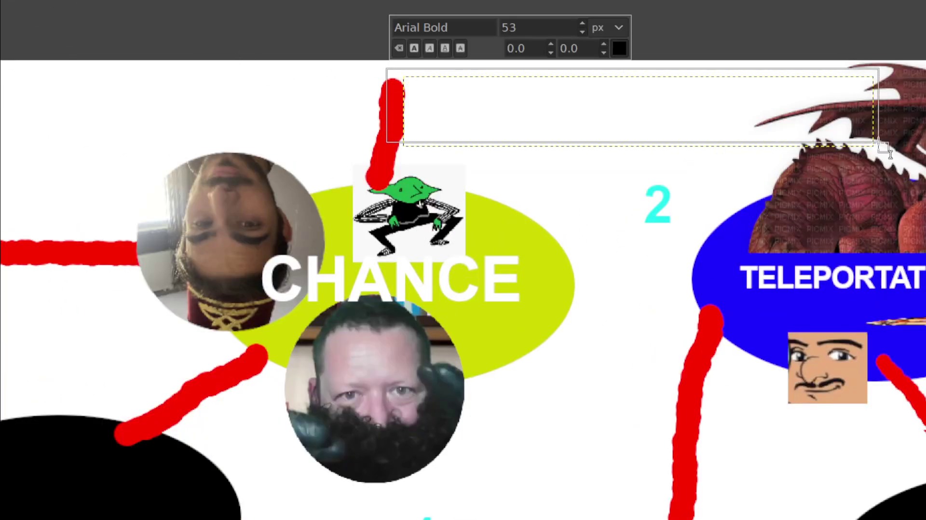
type("At")
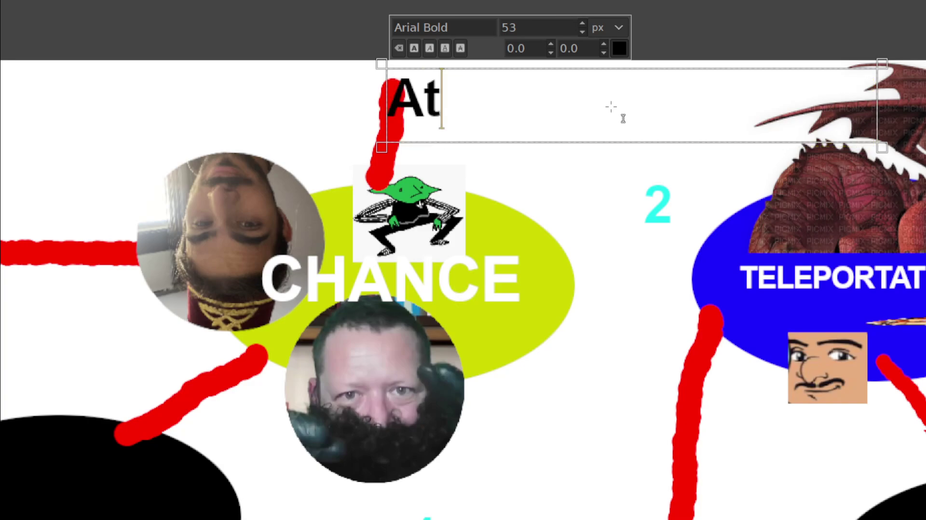
type("tends....")
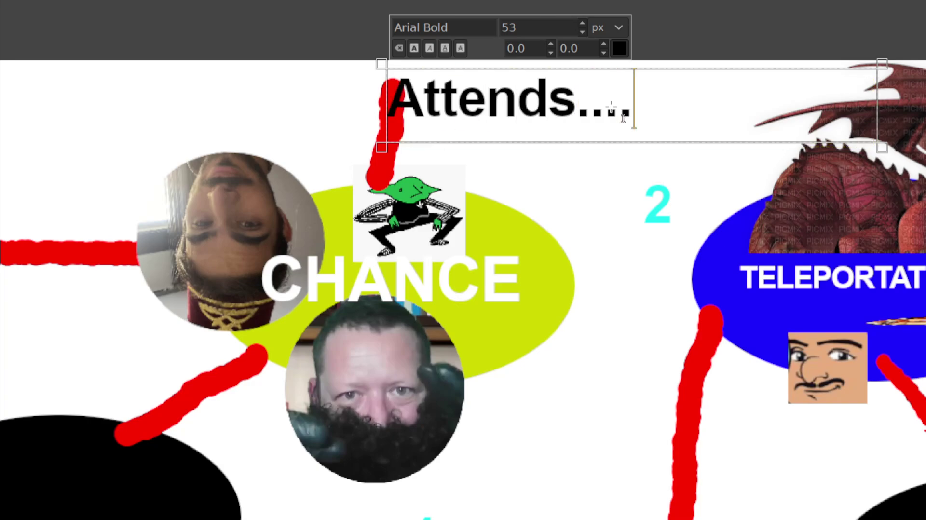
key("BackSpace")
key("BackSpace")
key("BackSpace")
key("BackSpace")
key("BackSpace")
key("BackSpace")
key("BackSpace")
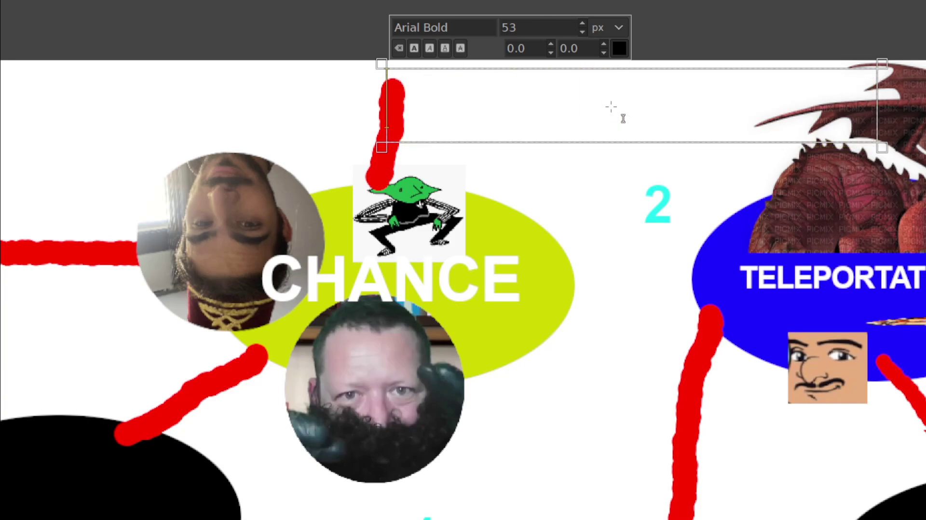
type("Il a")
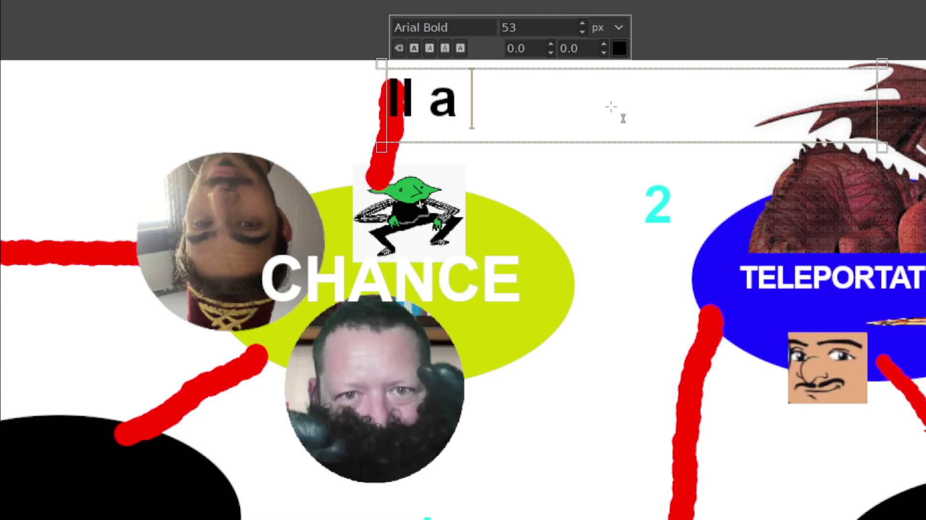
type(" pas de thunes ?")
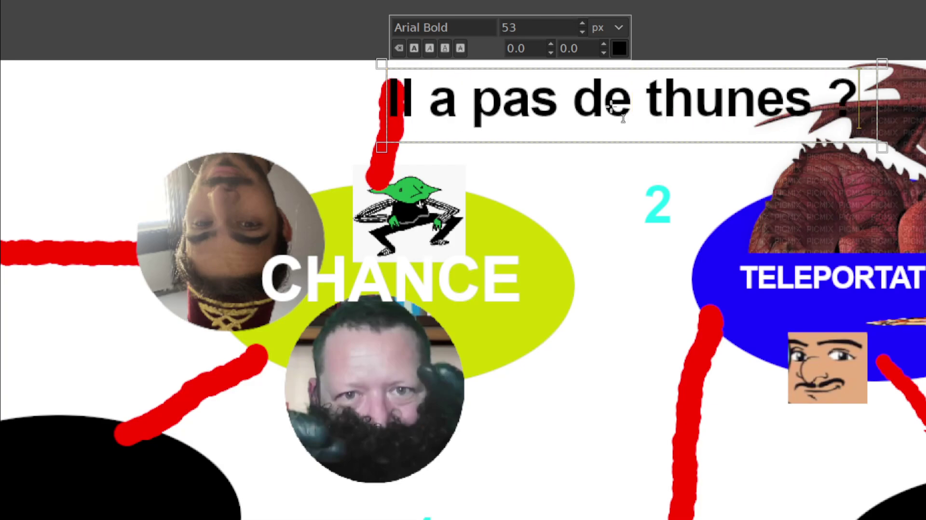
key("Left")
key("BackSpace")
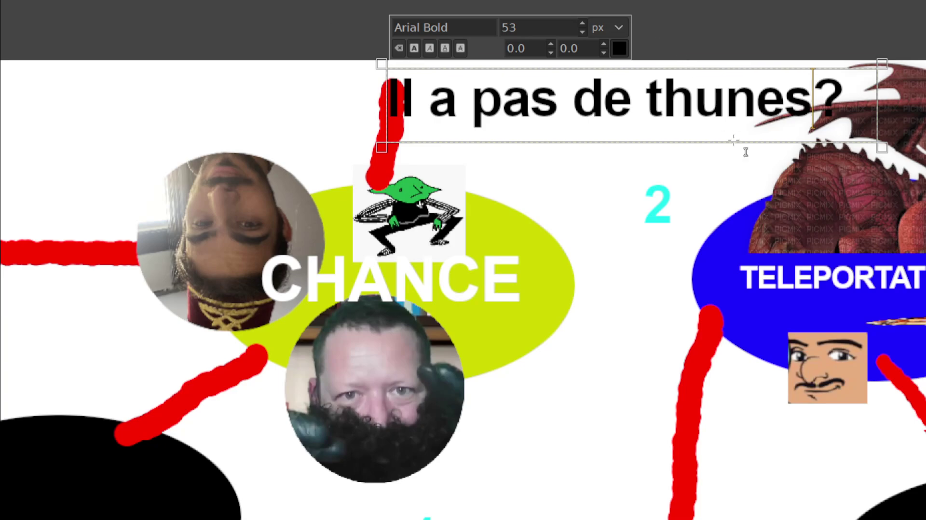
key("ctrl+a")
key("BackSpace")
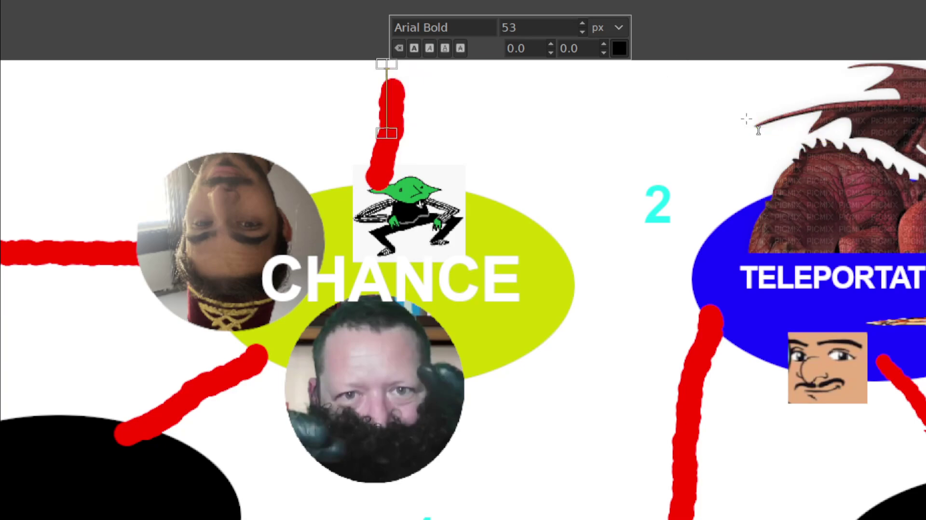
type("J'ai risqu")
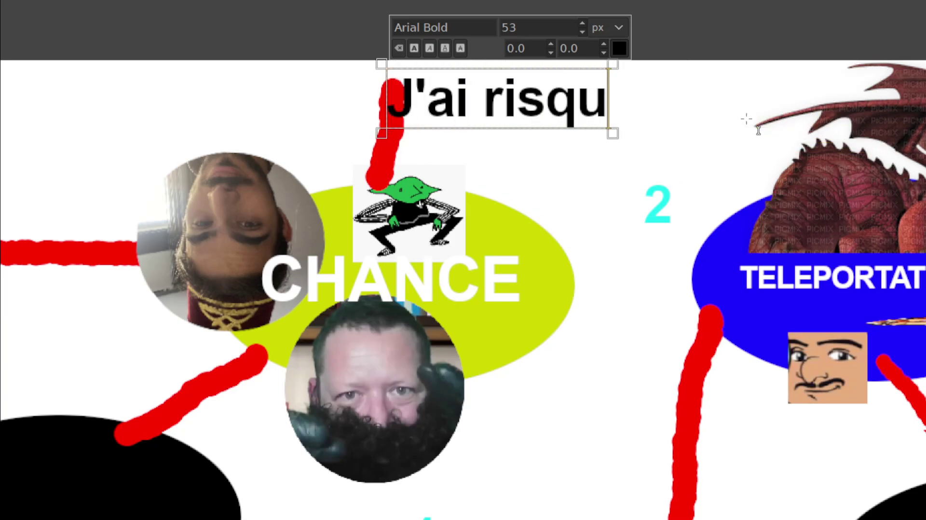
type("é ma v")
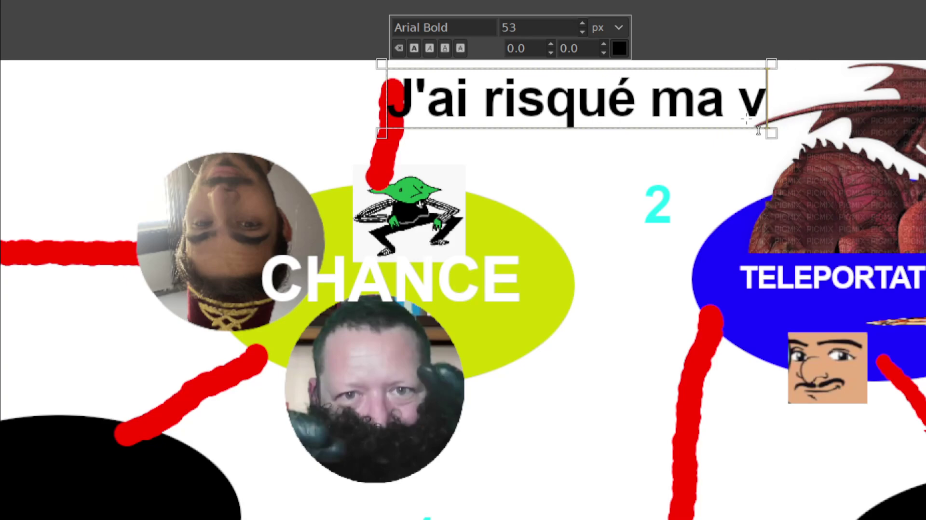
key("BackSpace")
key("BackSpace")
key("BackSpace")
key("BackSpace")
key("BackSpace")
type("por")
key("BackSpace")
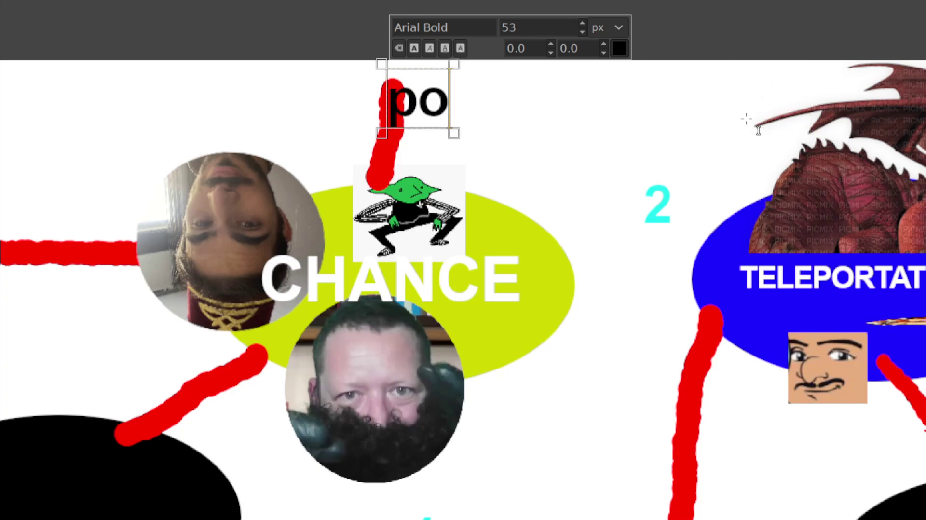
type("ur R ??")
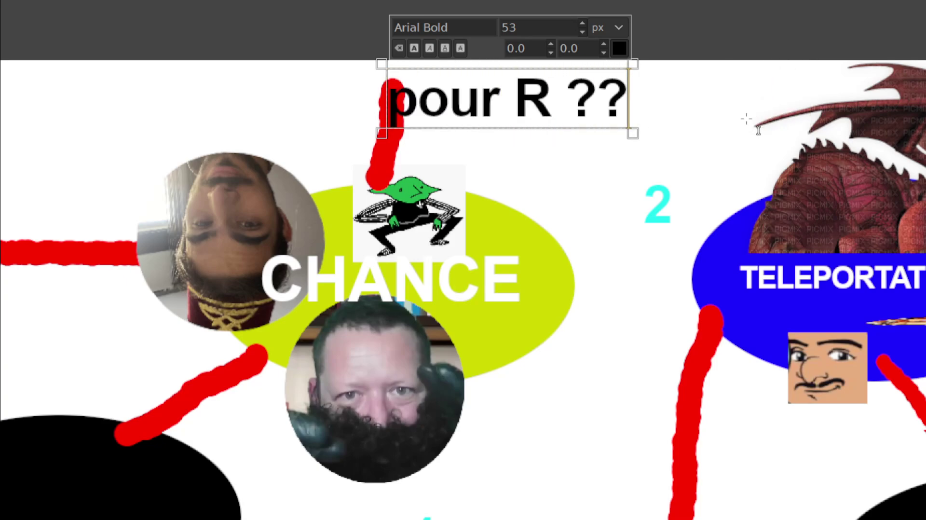
type("?")
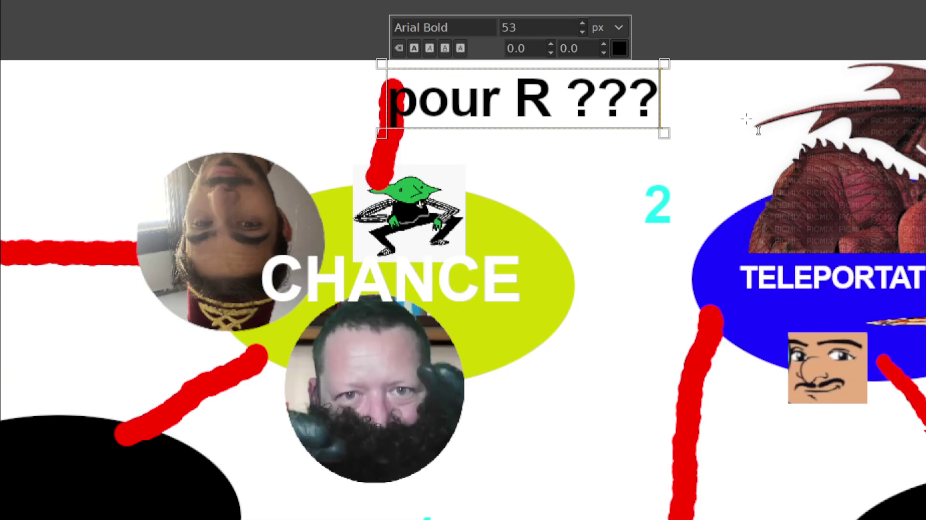
key("BackSpace")
key("BackSpace")
key("BackSpace")
key("BackSpace")
type("S")
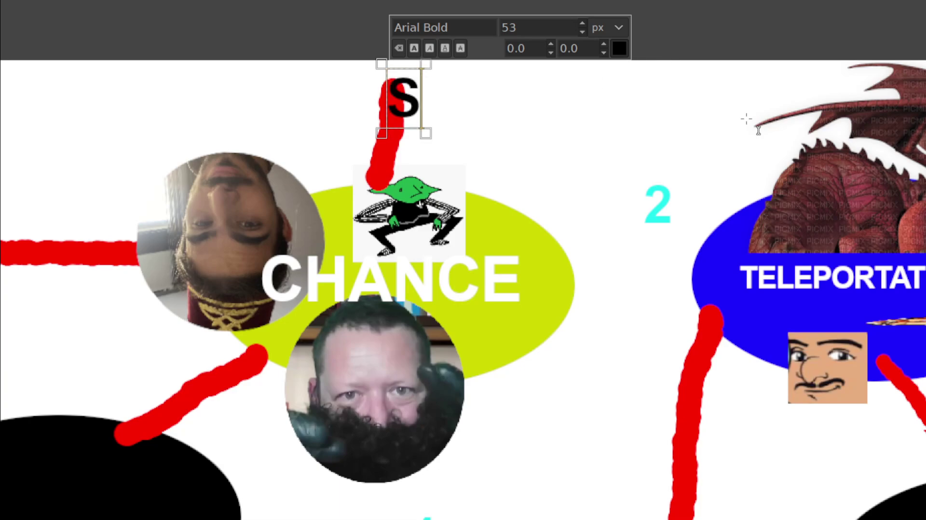
type("ale pute va")
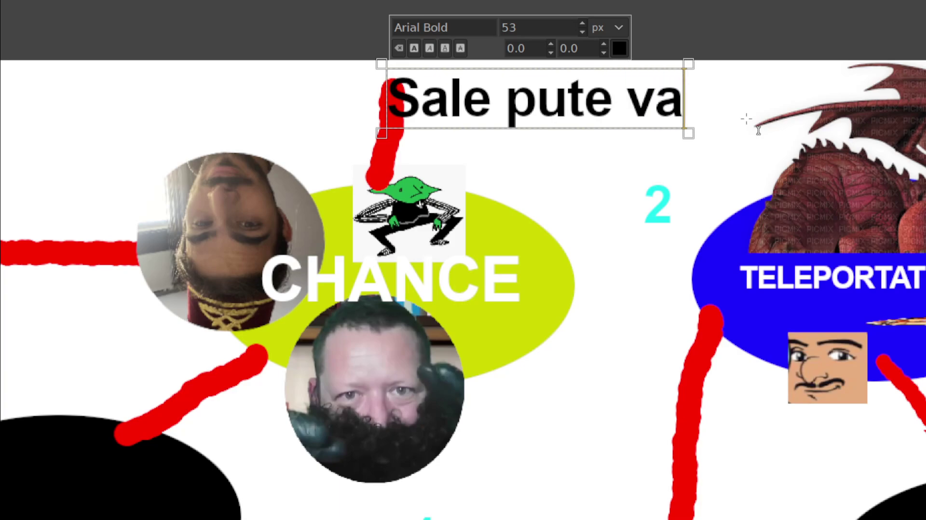
type(", atten")
key("BackSpace")
key("BackSpace")
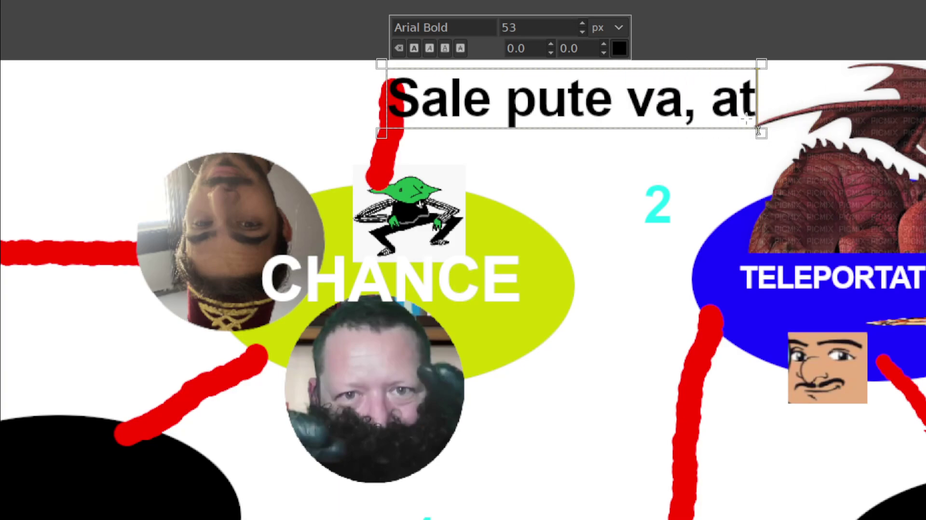
type("tends")
key("BackSpace")
key("BackSpace")
key("BackSpace")
key("BackSpace")
key("BackSpace")
key("BackSpace")
key("BackSpace")
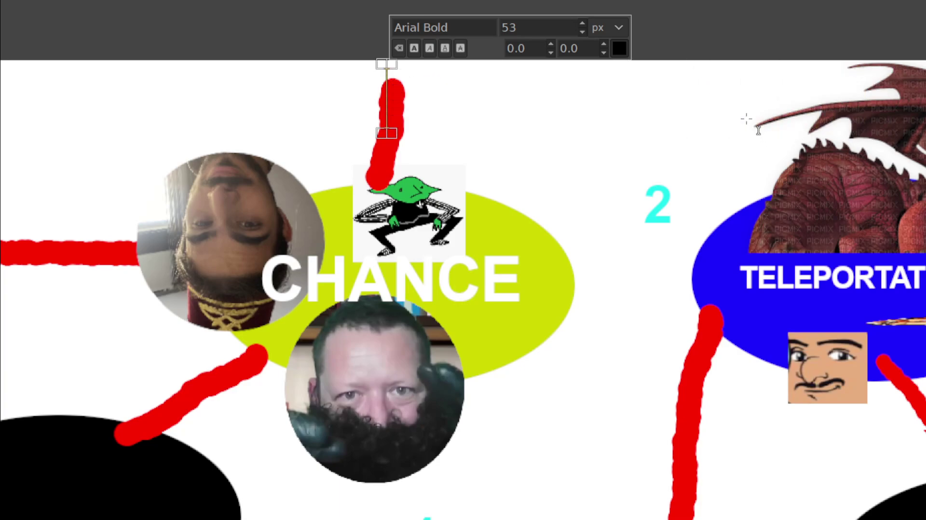
type("check ça")
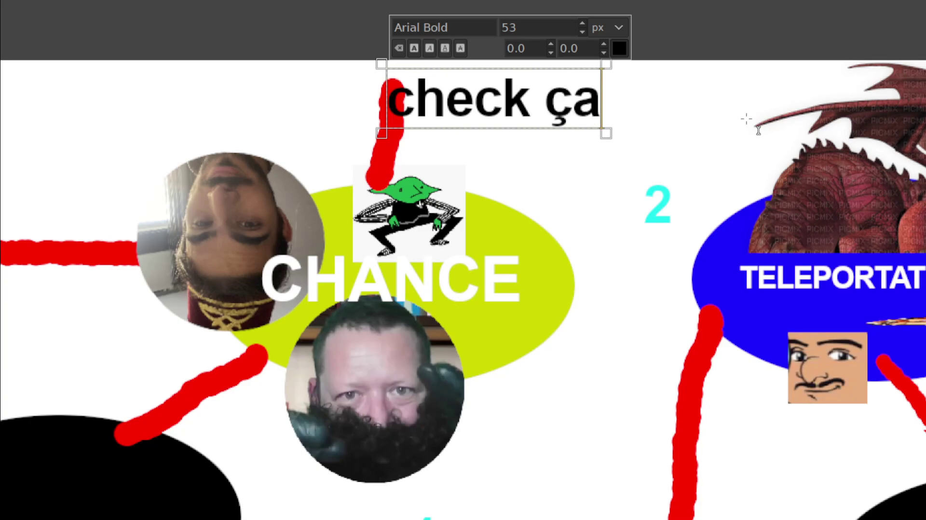
key("BackSpace")
key("BackSpace")
key("BackSpace")
key("BackSpace")
key("BackSpace")
key("Escape")
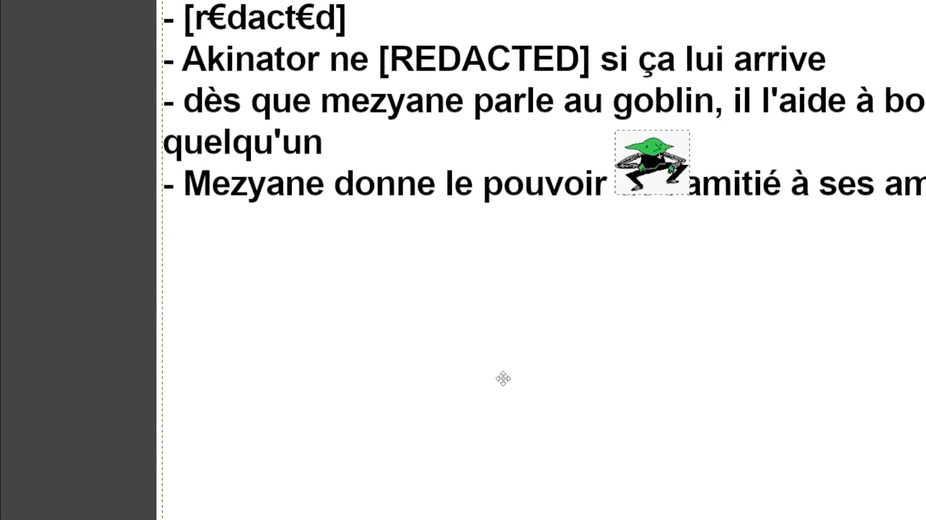
- Move the goblin picture below the last rule and shrink the rules text box above it
left_click_drag(557, 210, 190, 266)
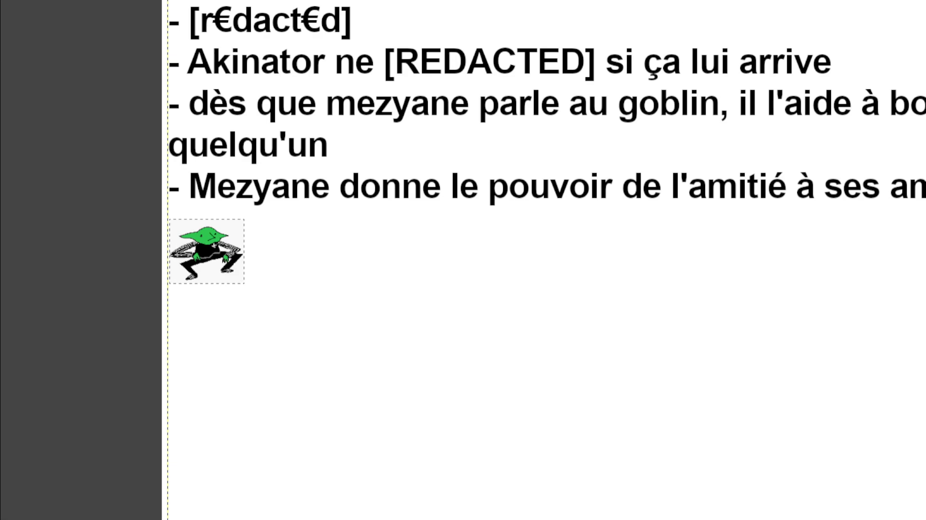
key("Page_Up")
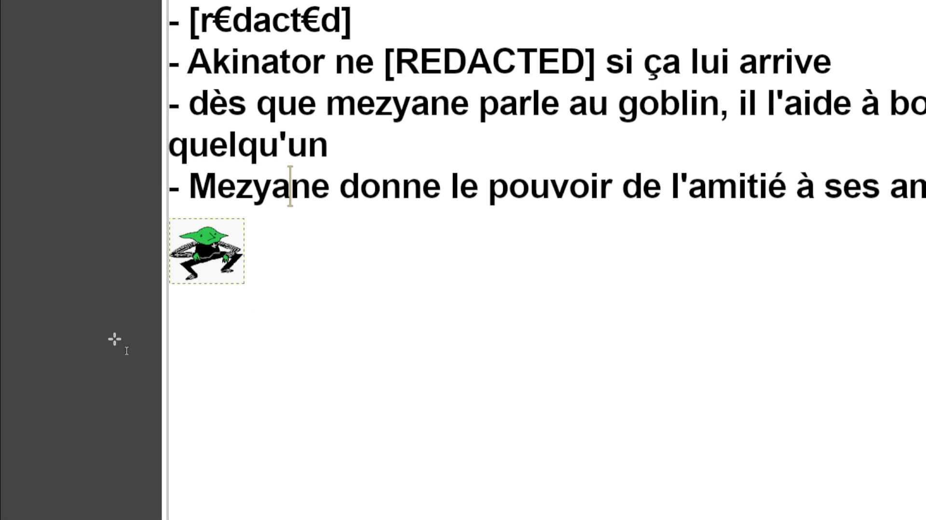
scroll(287, 382, "down", 3)
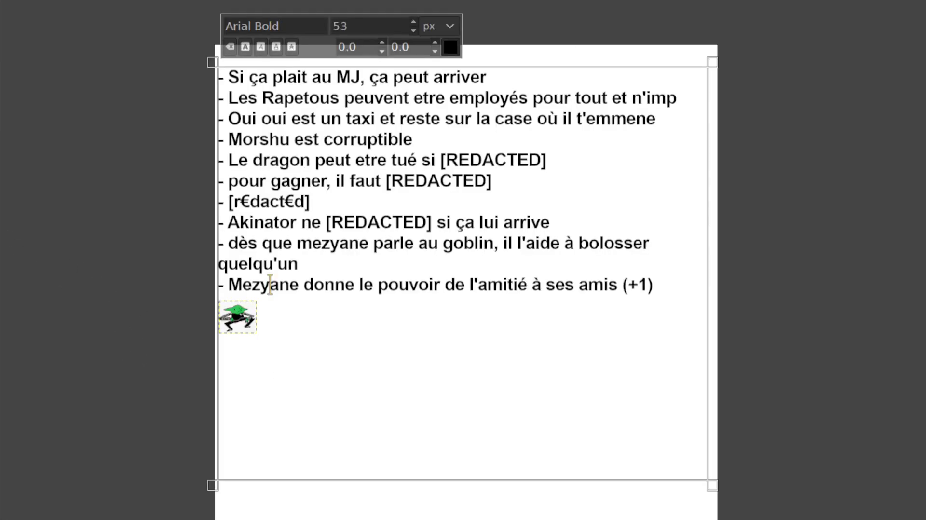
left_click_drag(277, 484, 249, 84)
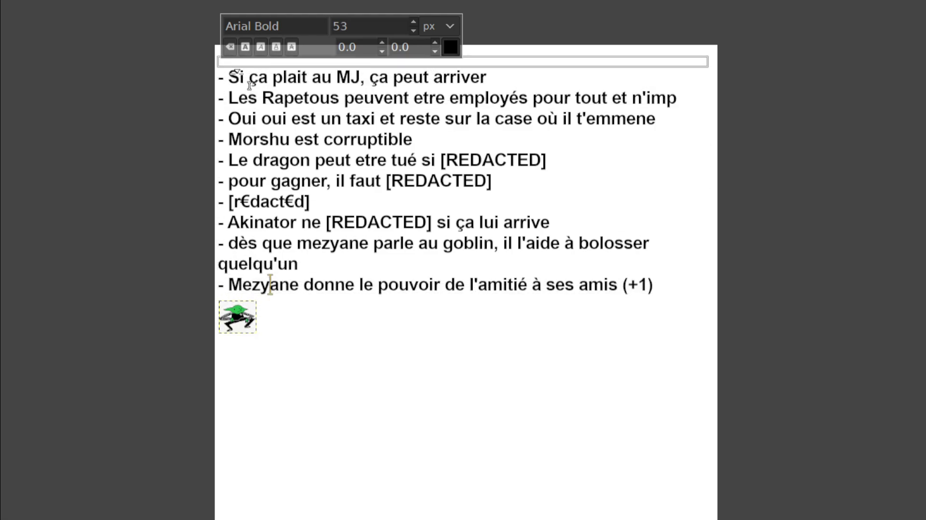
- Add a rule beside the goblin: a character owes it 2 pièces '(Tout les 5 TOURS)'
mouse_move(266, 311)
left_mouse_down()
mouse_move(627, 345)
mouse_move(697, 336)
left_mouse_up()
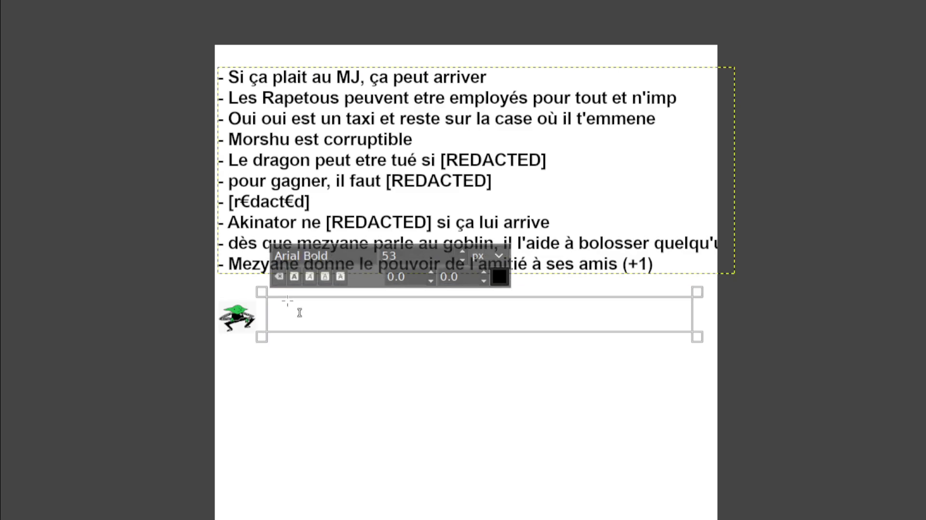
type("Mez")
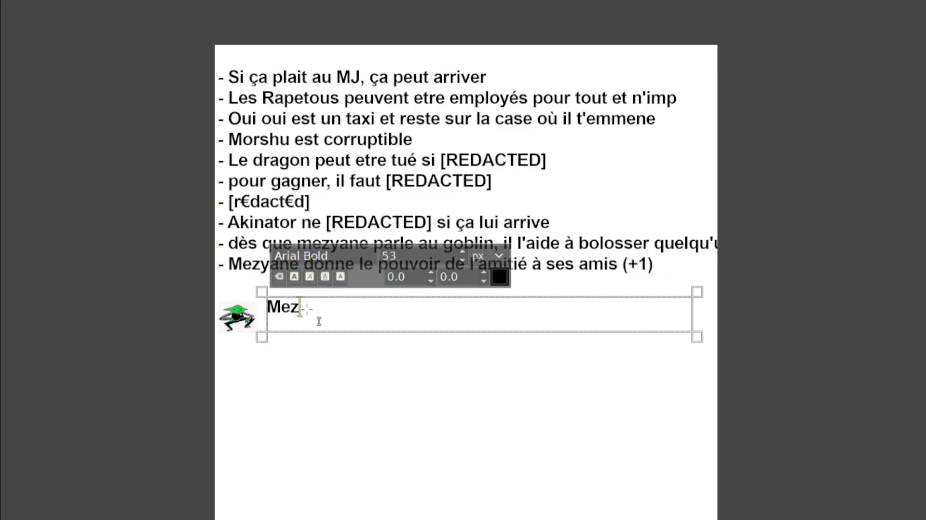
type("yane doit 2")
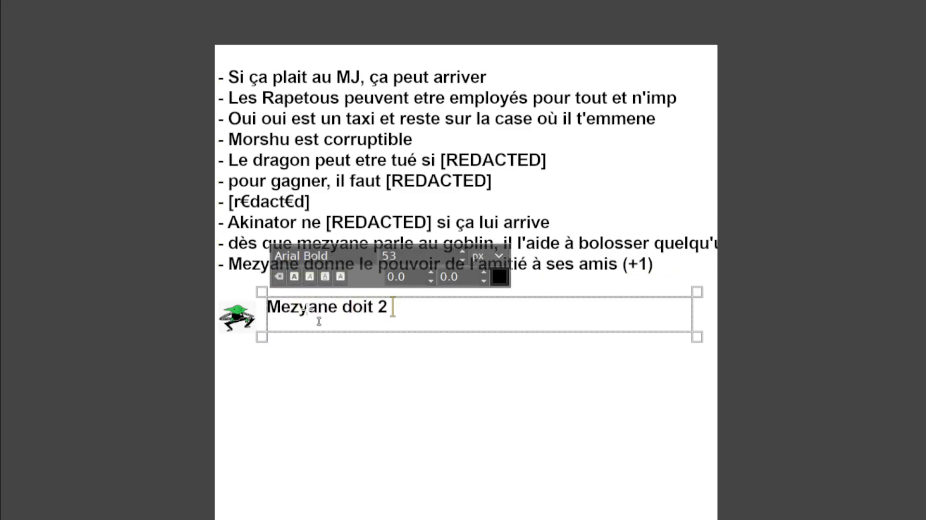
type(" pièces au go")
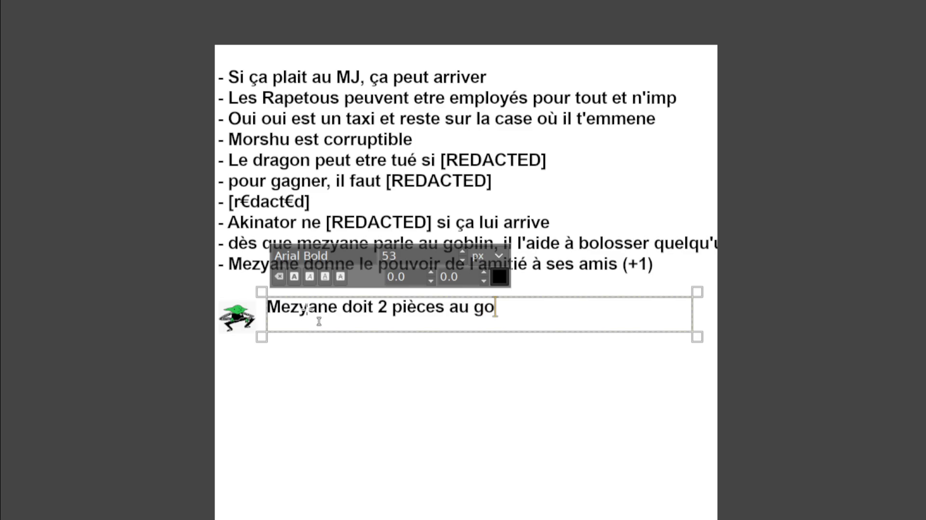
type("belin sinon")
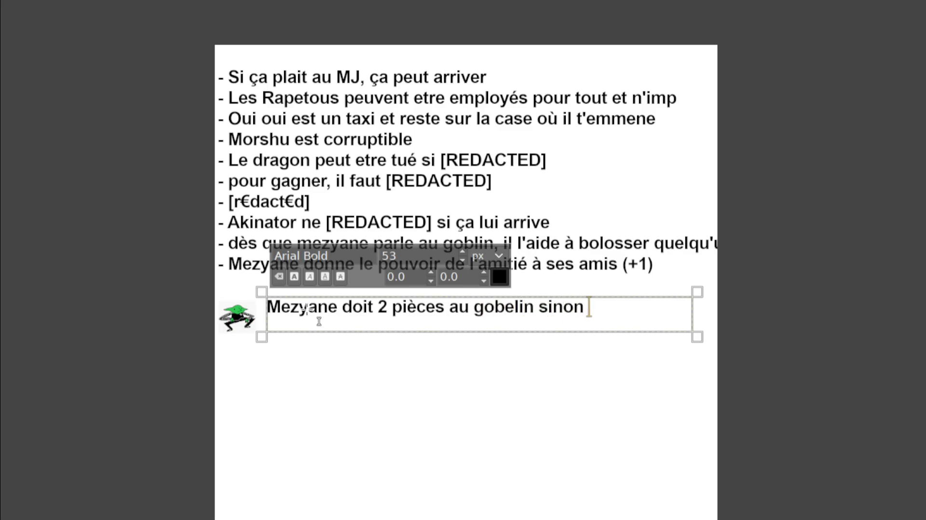
type(" on lui nique s")
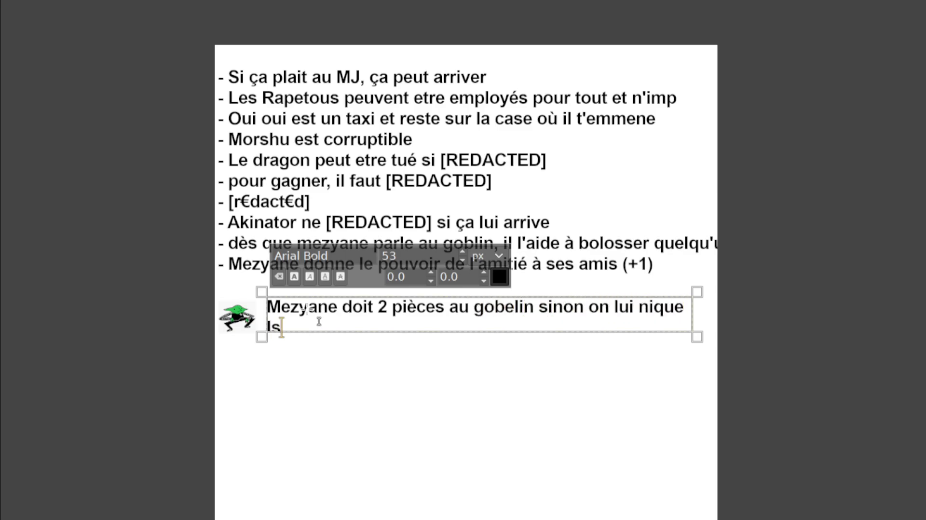
type("a")
key("BackSpace")
key("BackSpace")
type("sa mère (")
type("Tout les 1")
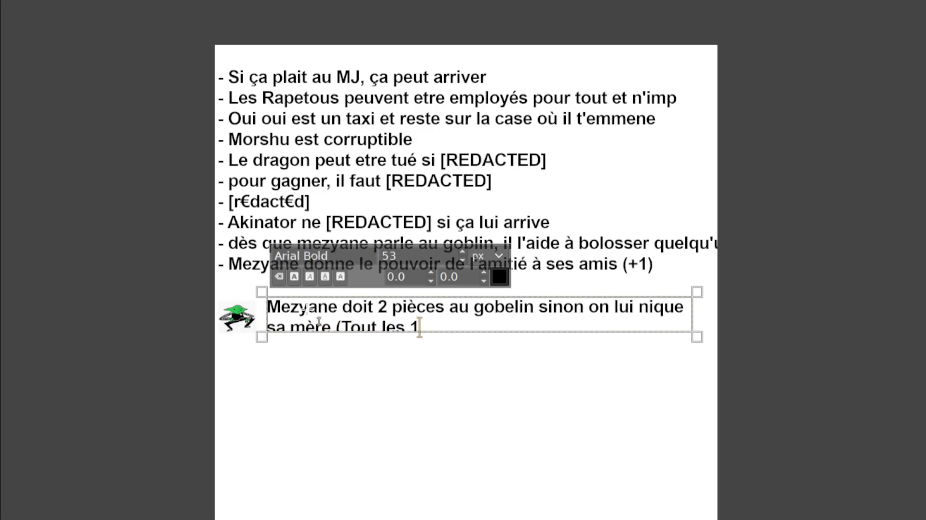
type("0 TO")
key("BackSpace")
key("BackSpace")
key("BackSpace")
key("BackSpace")
type("5 TOURS")
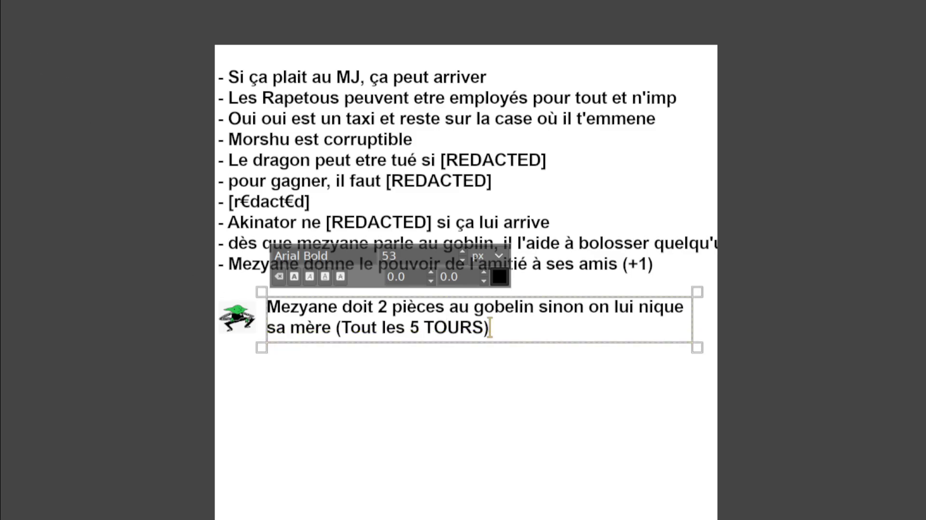
key("Escape")
key("m")
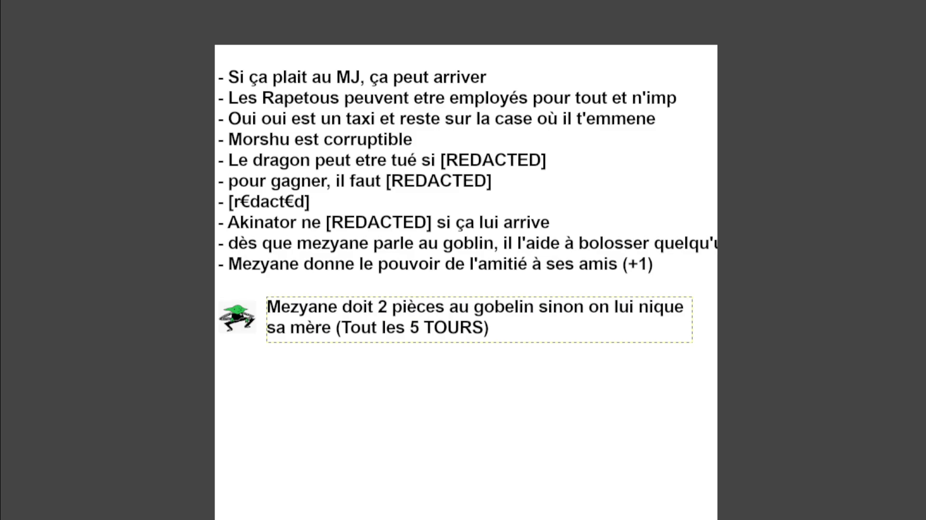
- Move the goblin token onto board space 6 and scale it down to about 134×119 px
scroll(242, 340, "up", 1)
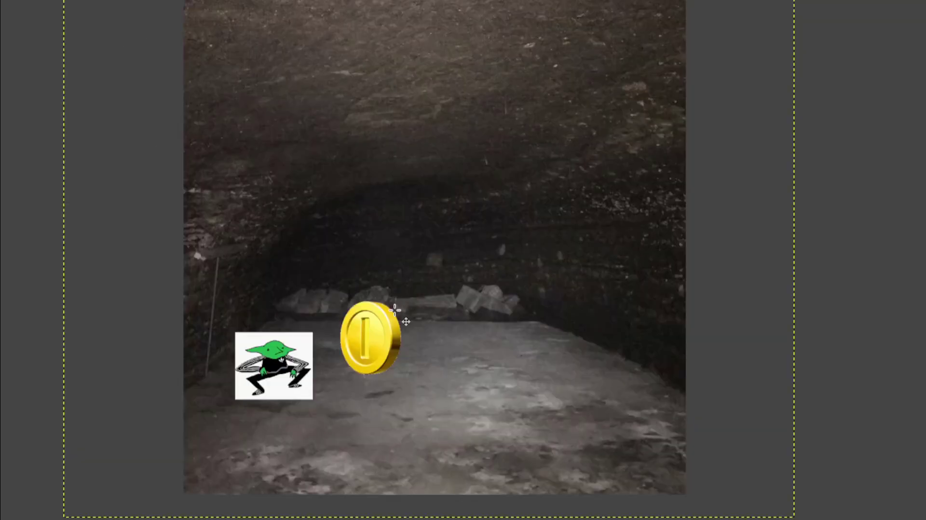
left_click_drag(273, 404, 275, 406)
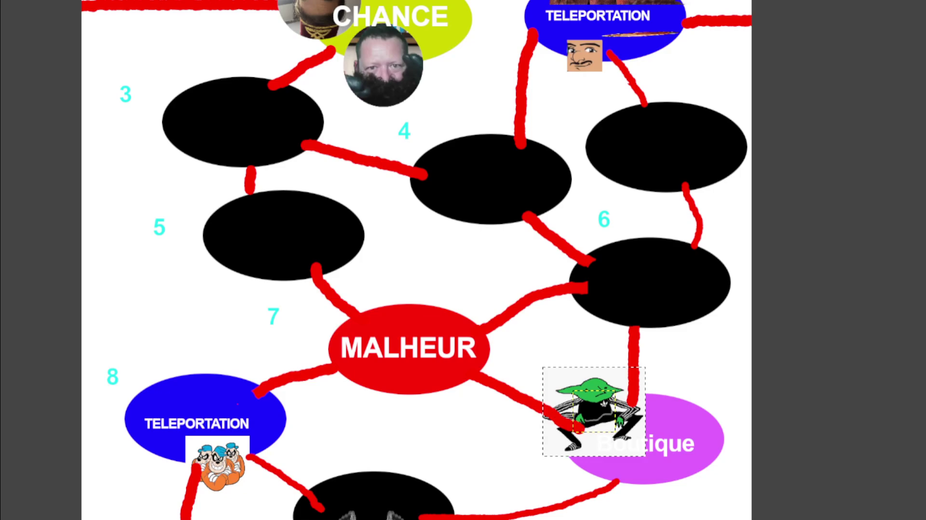
left_click_drag(636, 394, 599, 341)
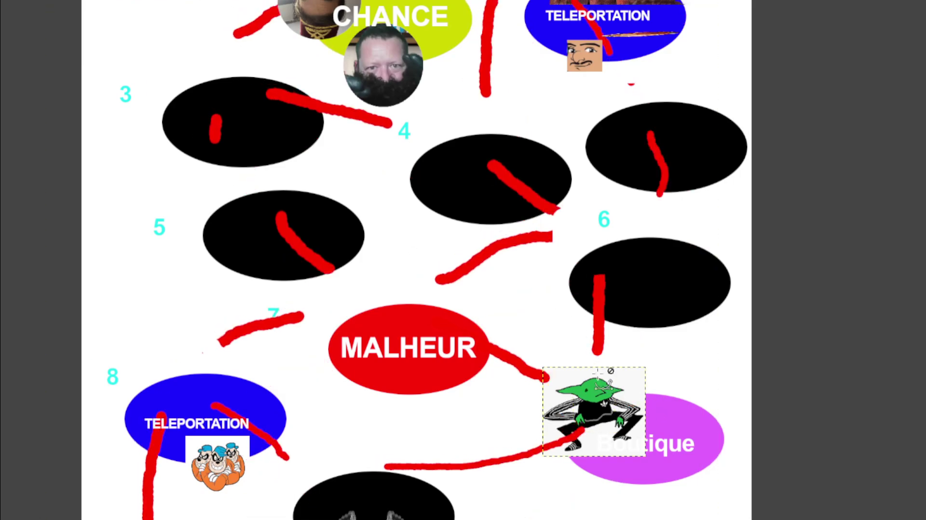
left_click_drag(599, 408, 477, 259)
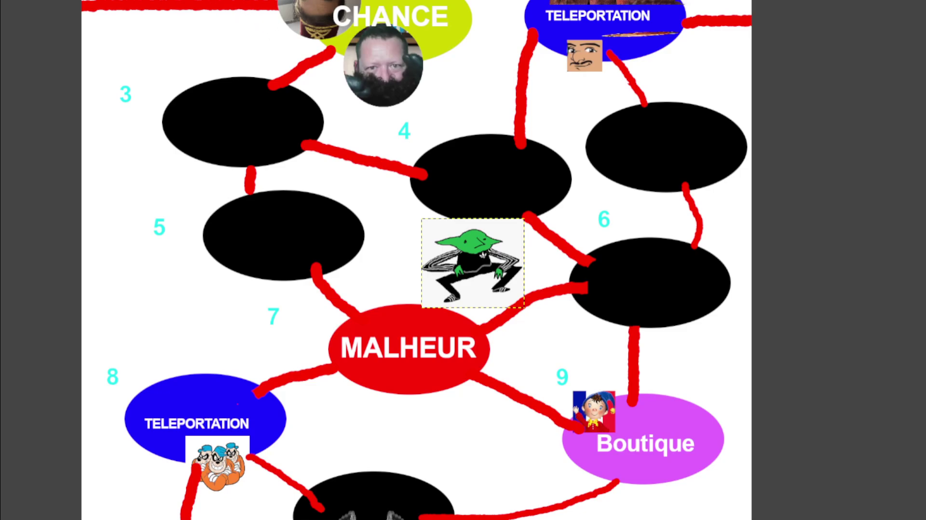
mouse_move(524, 218)
left_mouse_down()
mouse_move(481, 255)
mouse_move(641, 280)
left_mouse_up()
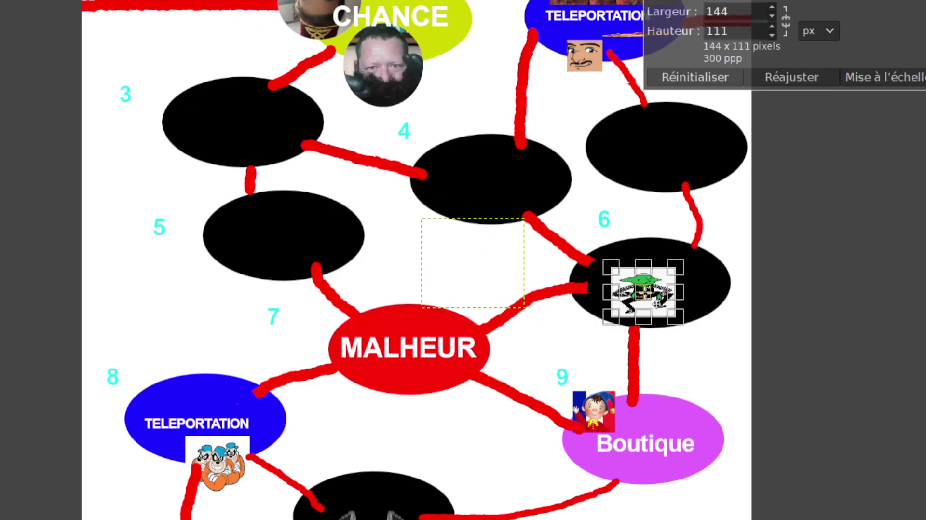
left_click(909, 78)
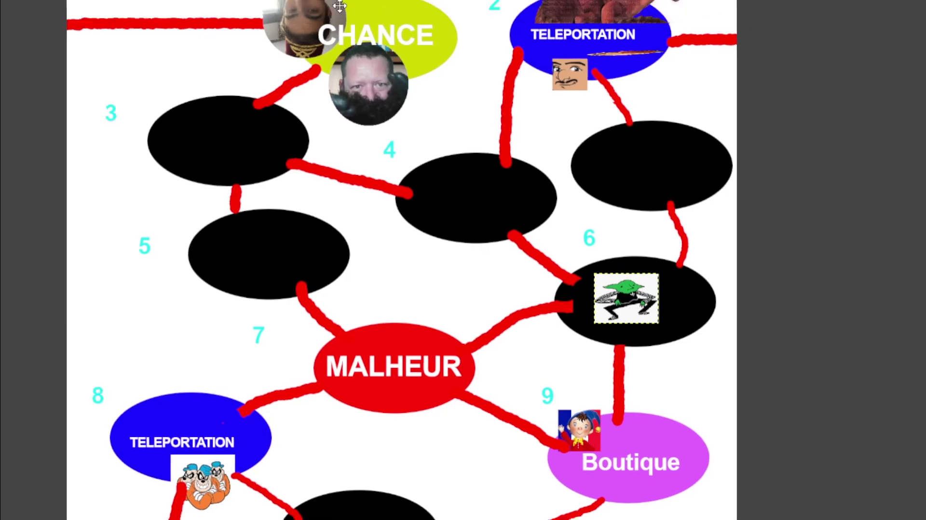
- Move the bearded player's photo token from CHANCE onto the TELEPORTATION space 8
left_click_drag(367, 4, 436, 167)
scroll(439, 167, "up", 1)
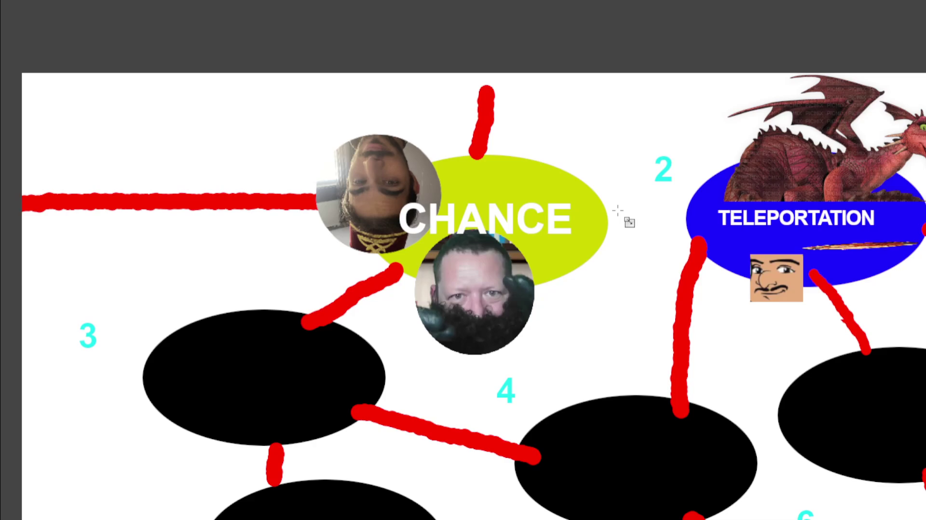
scroll(623, 250, "down", 2)
scroll(499, 152, "down", 1)
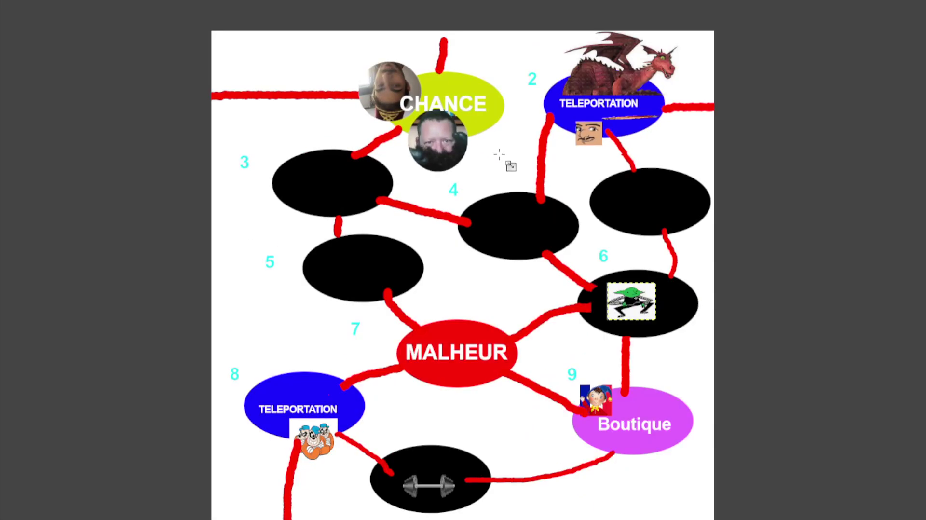
left_click_drag(490, 176, 480, 151)
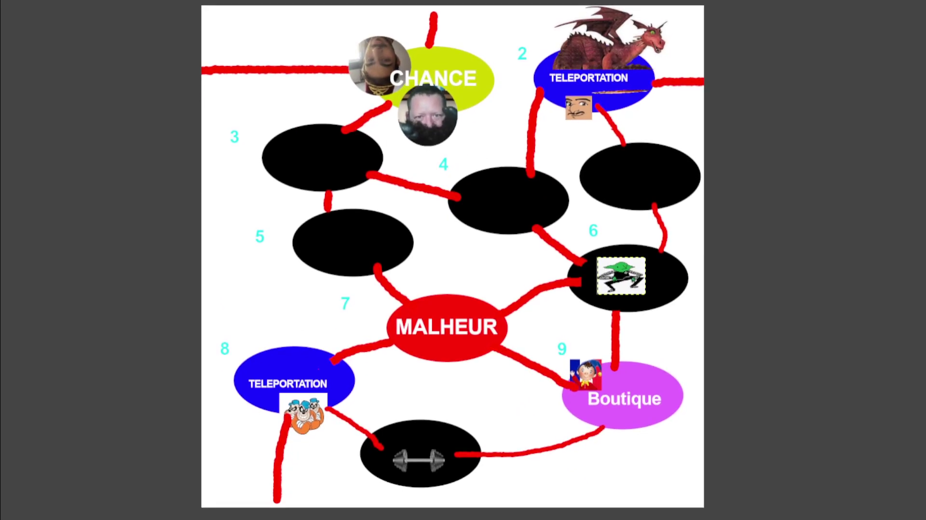
mouse_move(428, 116)
left_mouse_down()
mouse_move(182, 360)
mouse_move(284, 439)
left_mouse_up()
scroll(284, 439, "up", 2)
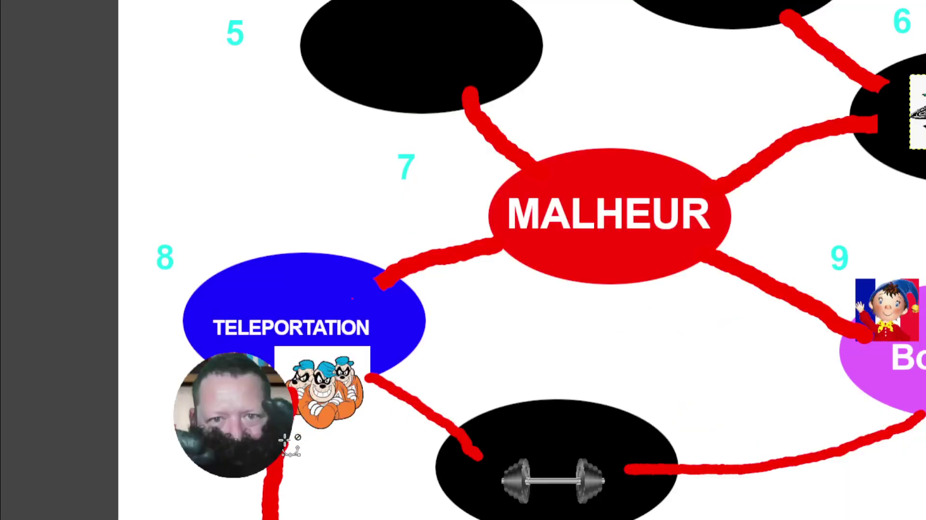
scroll(284, 439, "up", 2)
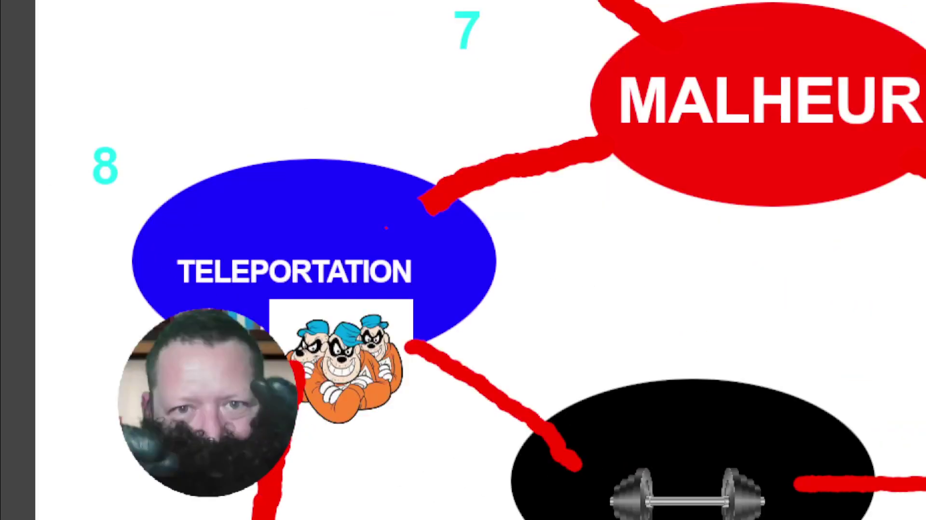
- Start a text box beside TELEPORTATION, drafting and erasing 'Salut l'ami !' and 'Toi t'es un bon.'
left_click(513, 221)
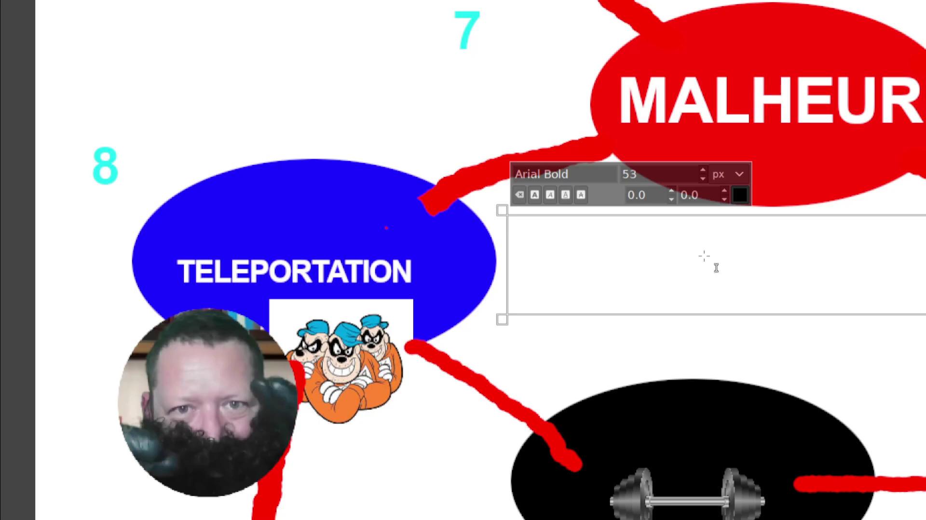
type("Salut l'a")
type("mi.")
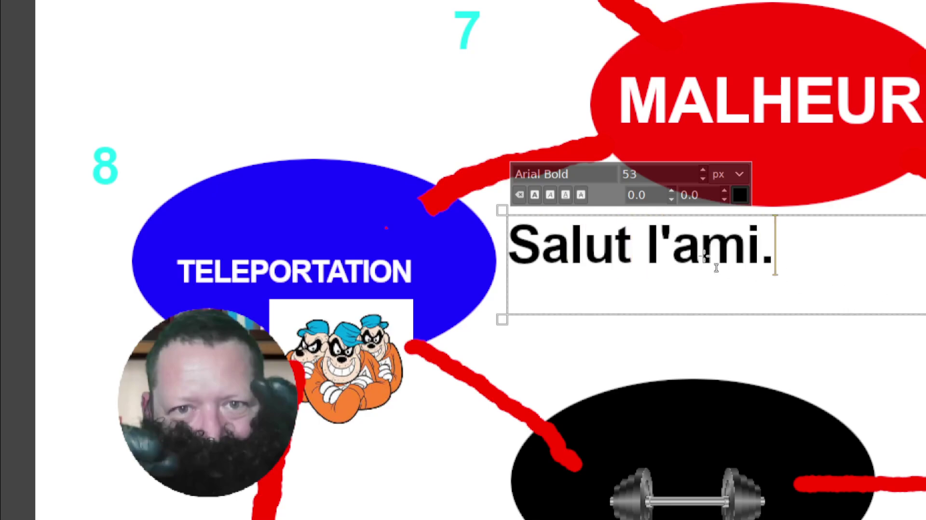
key("BackSpace")
type("!")
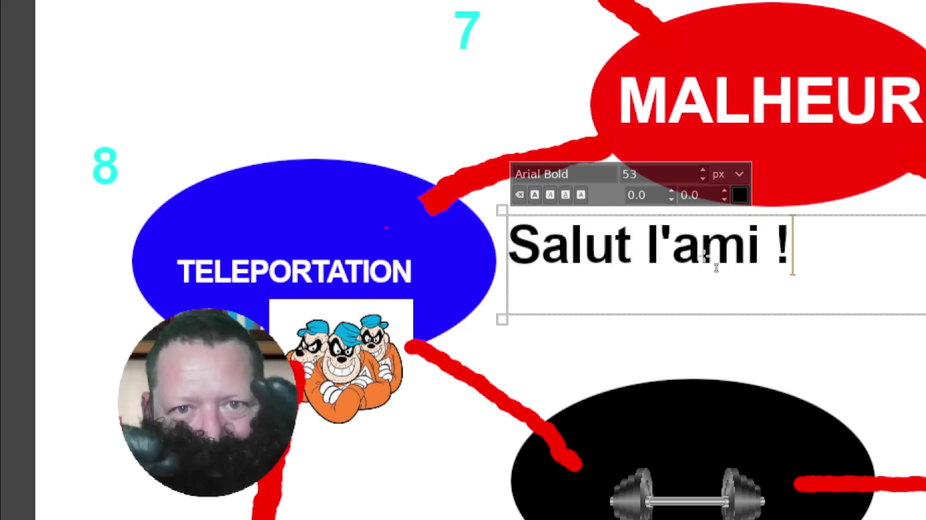
key("BackSpace")
key("BackSpace")
key("BackSpace")
key("BackSpace")
key("BackSpace")
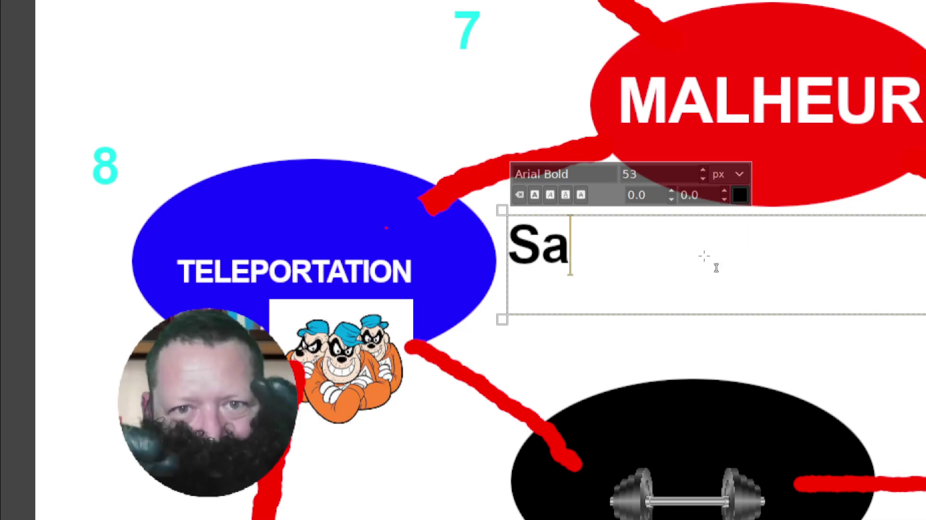
key("BackSpace")
key("BackSpace")
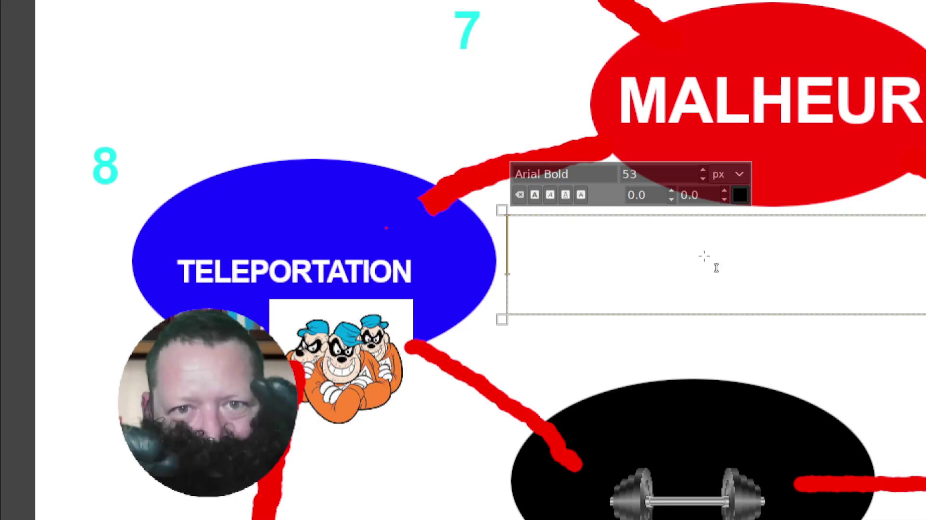
type("To")
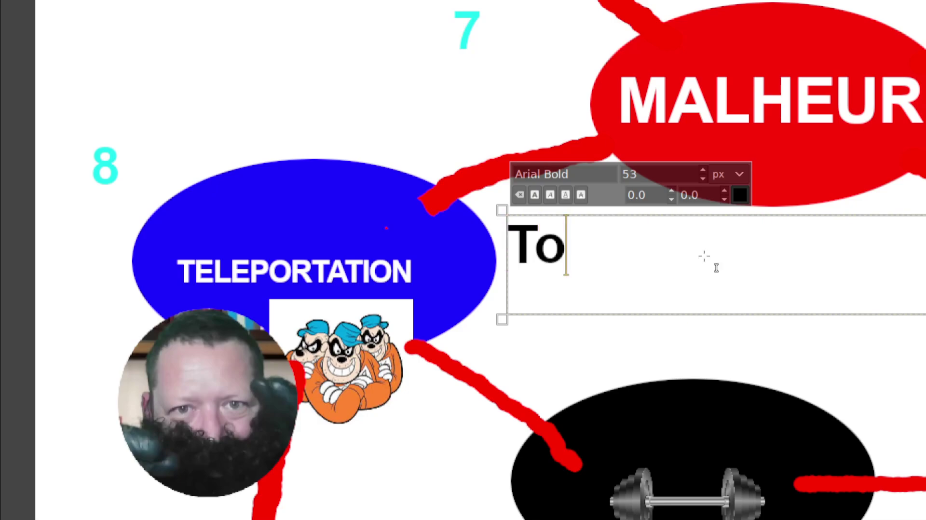
type("iu t")
key("BackSpace")
key("BackSpace")
key("BackSpace")
type("t'es un bon")
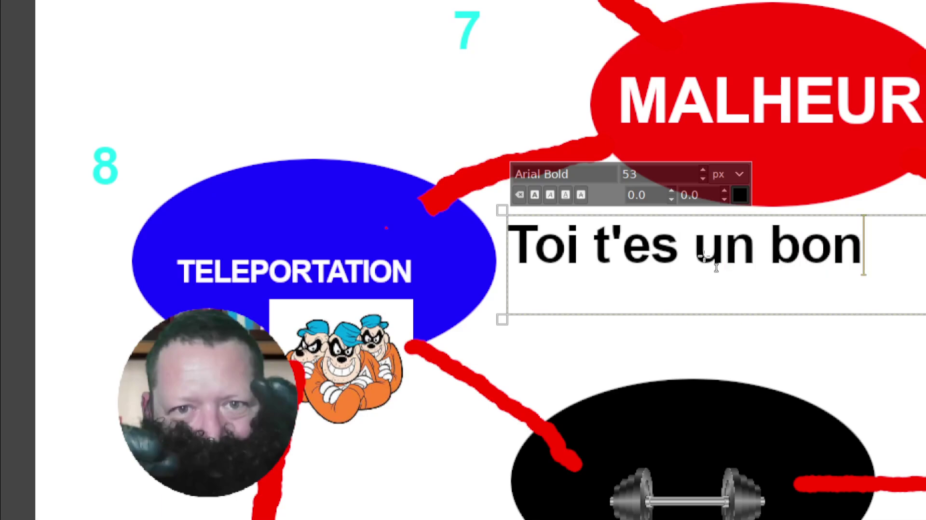
type(".")
key("BackSpace")
key("BackSpace")
key("BackSpace")
key("BackSpace")
key("BackSpace")
key("BackSpace")
key("BackSpace")
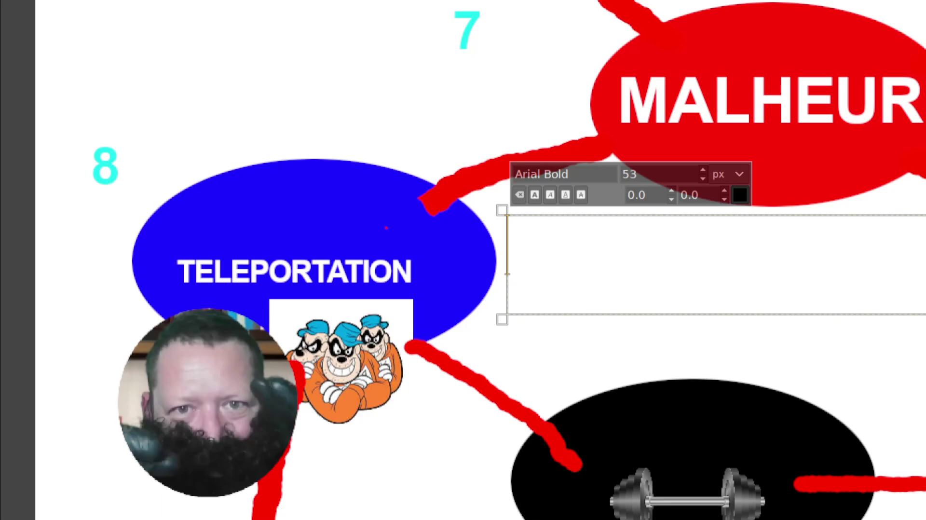
- Make the box read 'Tu veut rejoindre les rapetous ?' and enlarge its frame downward
type("abuse pas")
key("BackSpace")
key("BackSpace")
key("BackSpace")
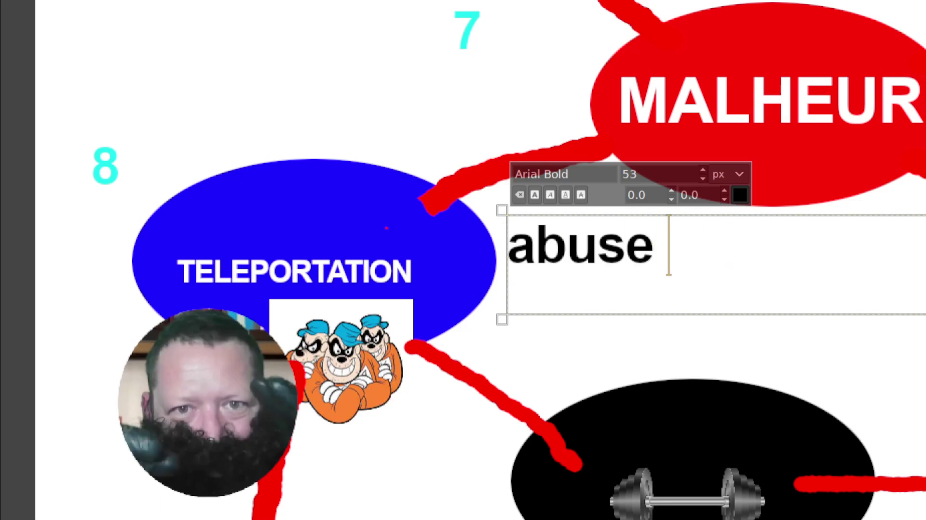
key("BackSpace")
key("BackSpace")
key("BackSpace")
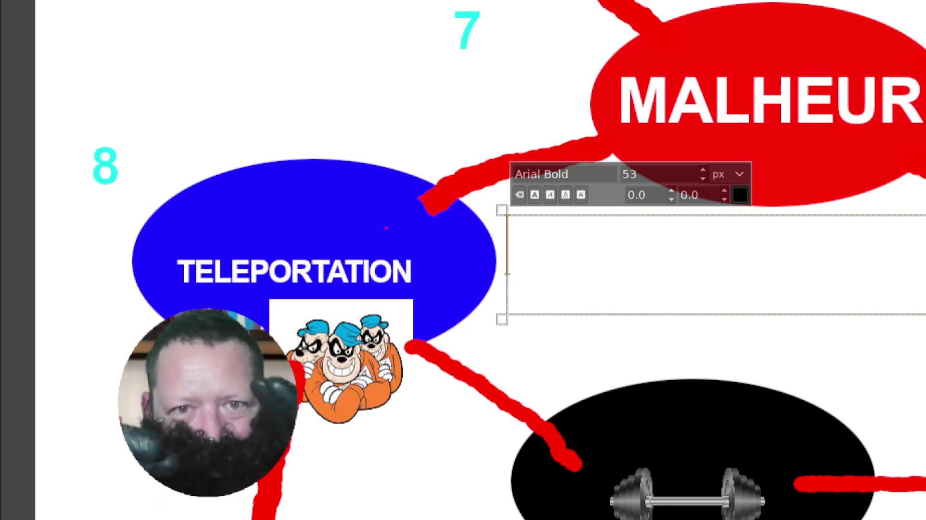
type("Tu")
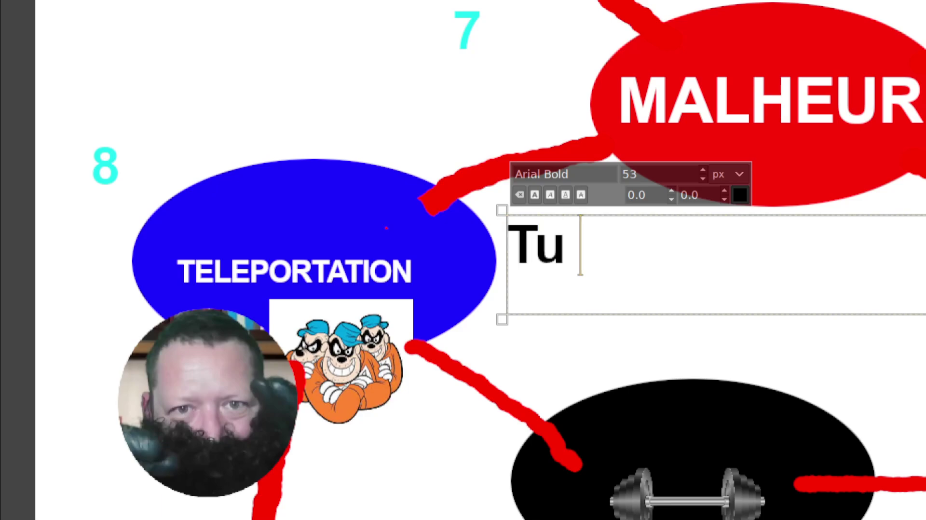
key("BackSpace")
key("BackSpace")
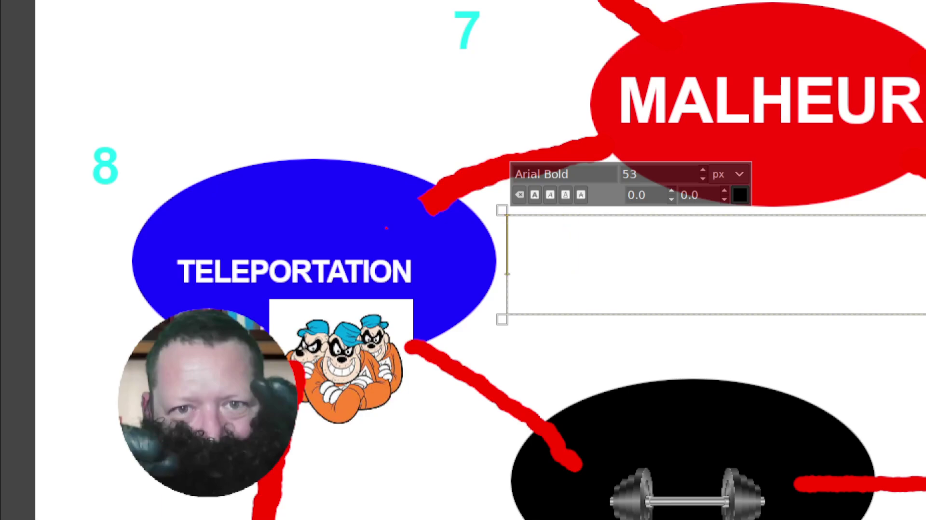
type("Tu veut ")
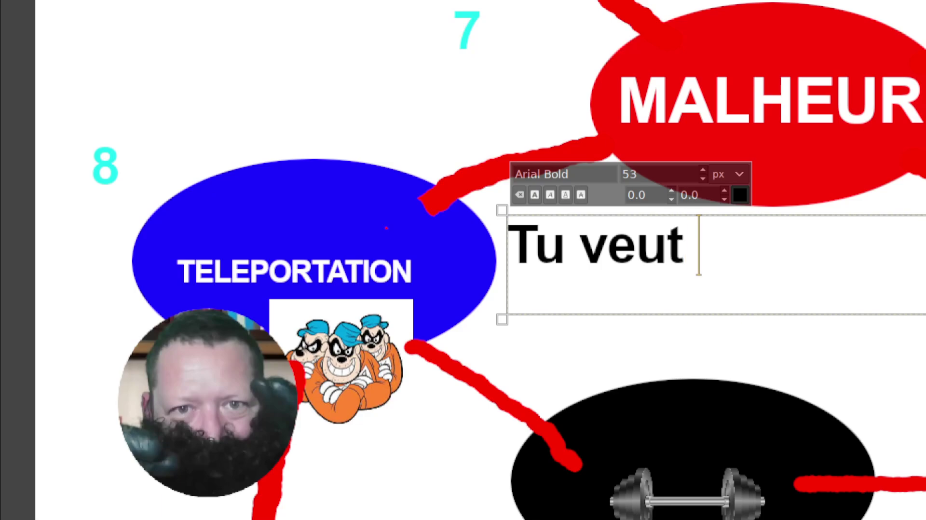
type("rejoindre")
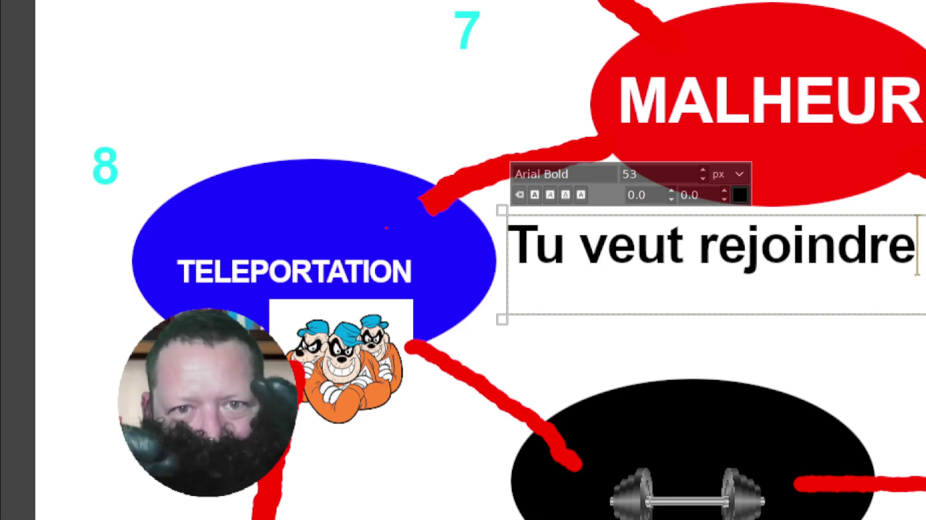
type(" les ra")
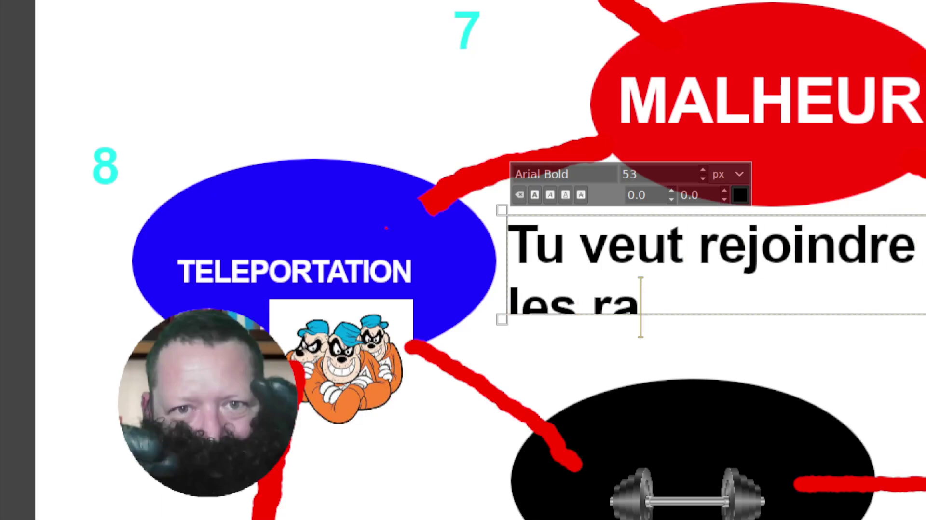
type("petous ?")
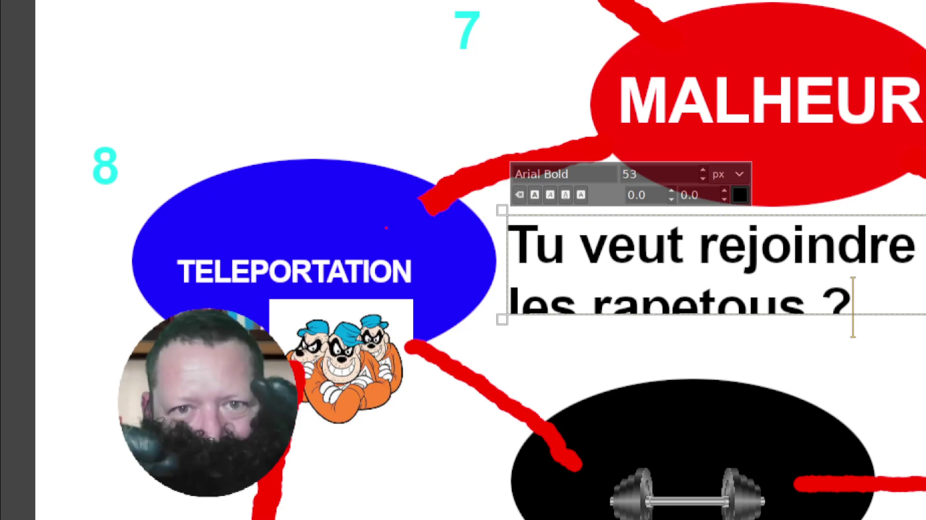
mouse_move(650, 333)
left_mouse_down()
mouse_move(647, 405)
mouse_move(649, 375)
left_mouse_up()
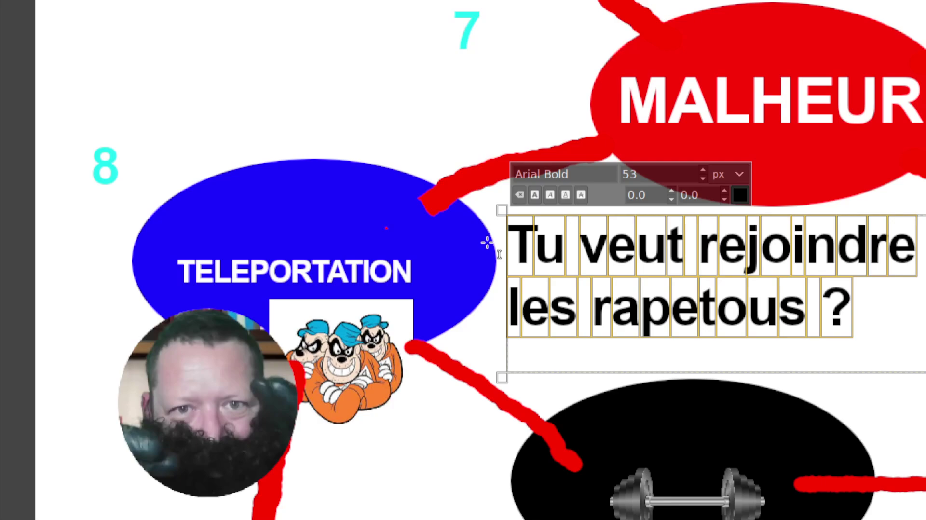
- Replace the rapetous question with '80:20 ?', discarding the drafts 'Explique.' and '75'
key("BackSpace")
type("Explique.")
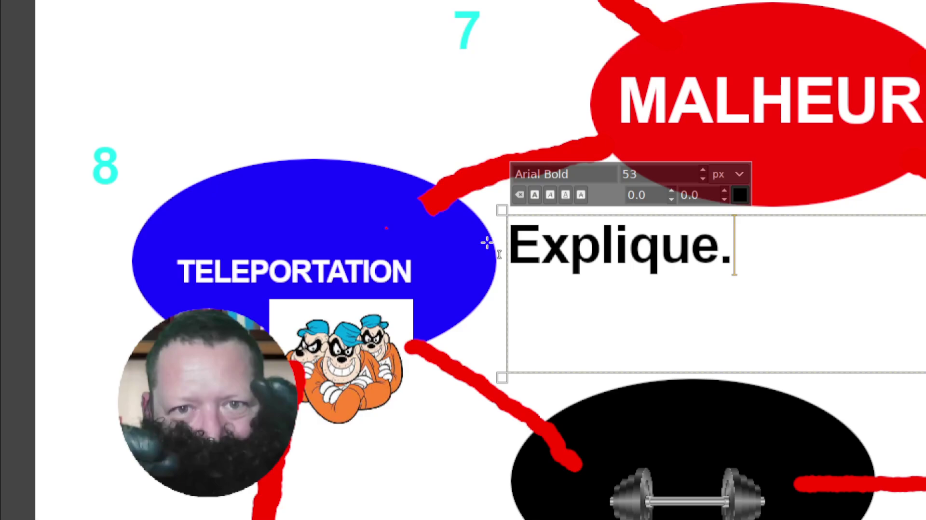
key("BackSpace")
key("BackSpace")
key("BackSpace")
key("BackSpace")
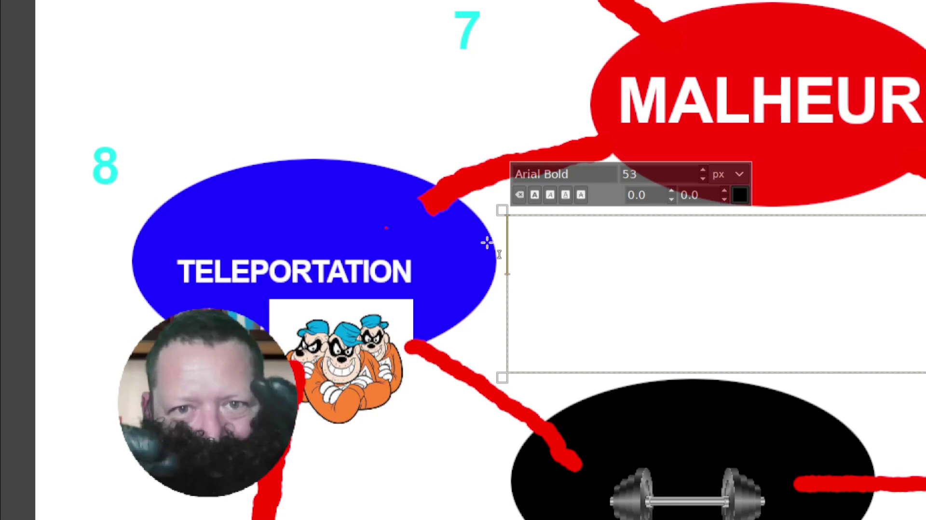
type("75")
key("BackSpace")
key("BackSpace")
type("80")
key("BackSpace")
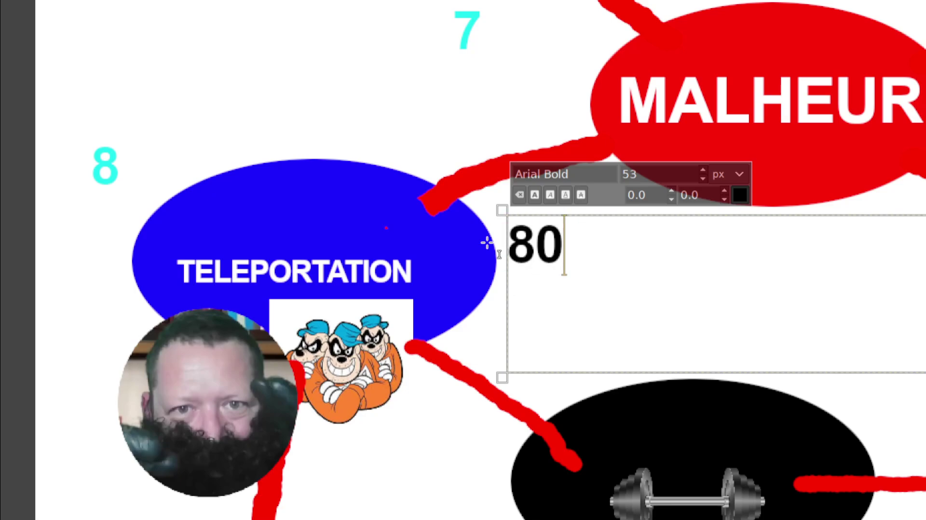
type(":")
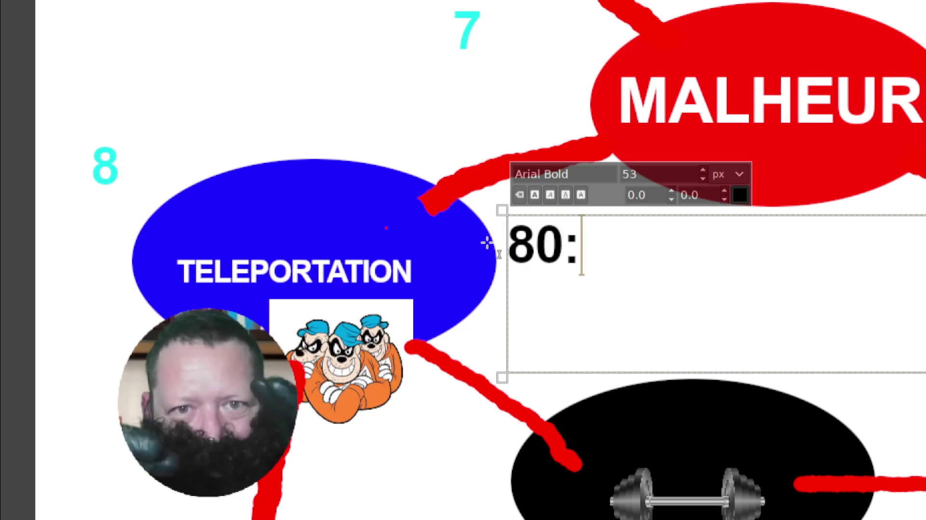
type("30 ?")
key("BackSpace")
key("BackSpace")
key("BackSpace")
type("20 ?")
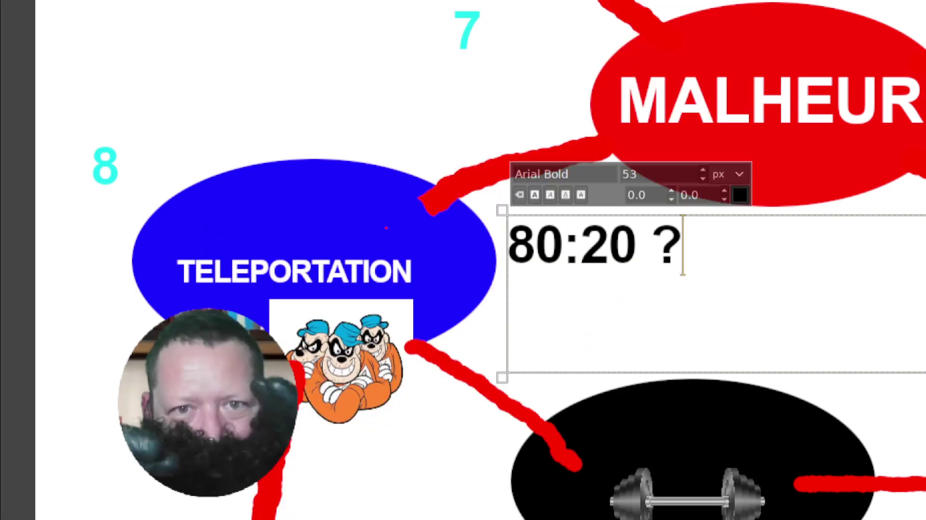
- Replace '80:20 ?' with a new line ending 'conclut, prochain tour.'
left_click_drag(716, 280, 504, 258)
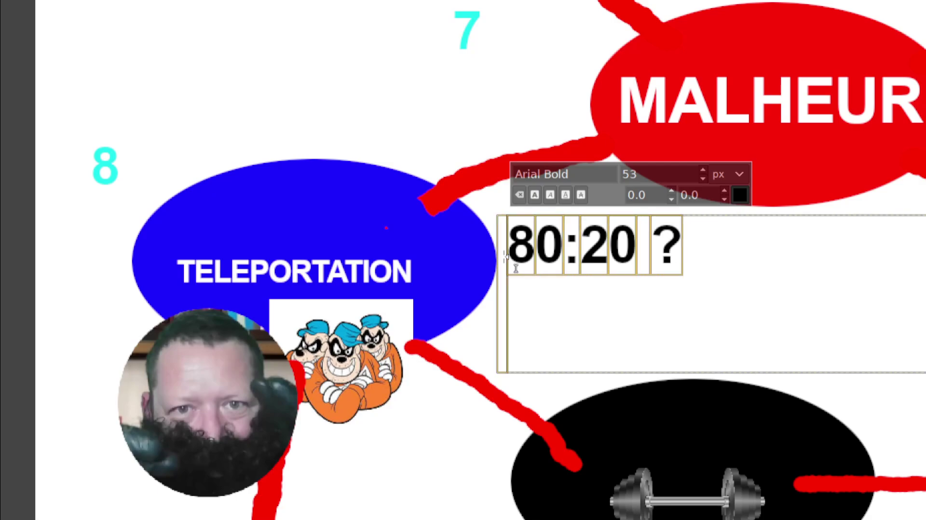
type("C'est ça ou rie")
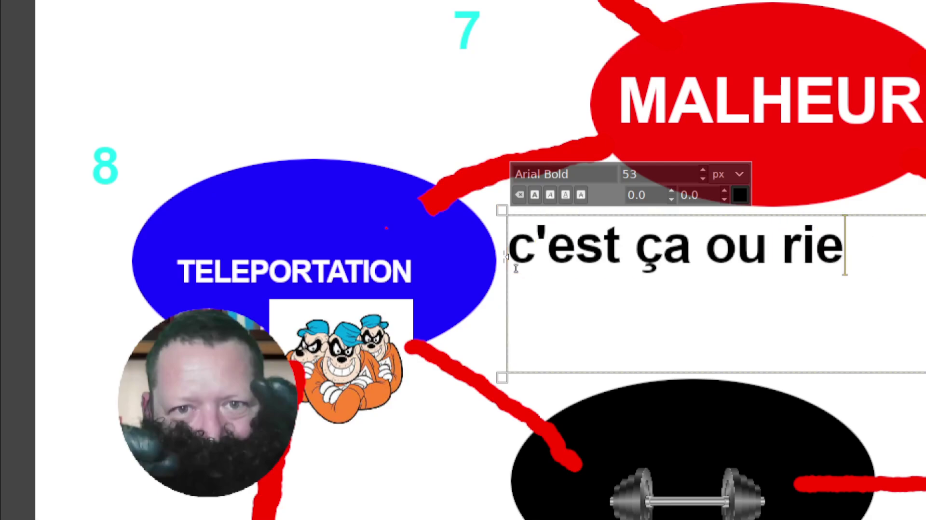
key("BackSpace")
key("BackSpace")
key("BackSpace")
key("BackSpace")
key("BackSpace")
key("BackSpace")
type("a")
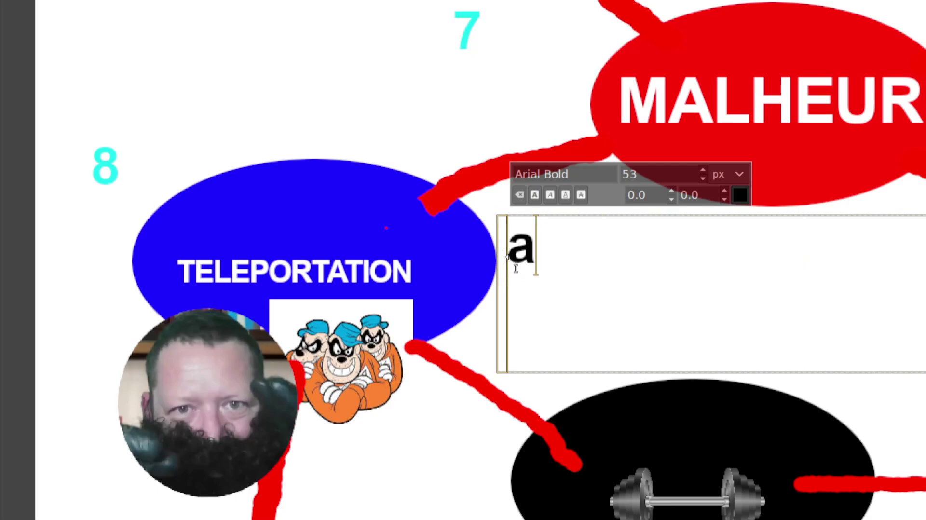
type("llerconclut.")
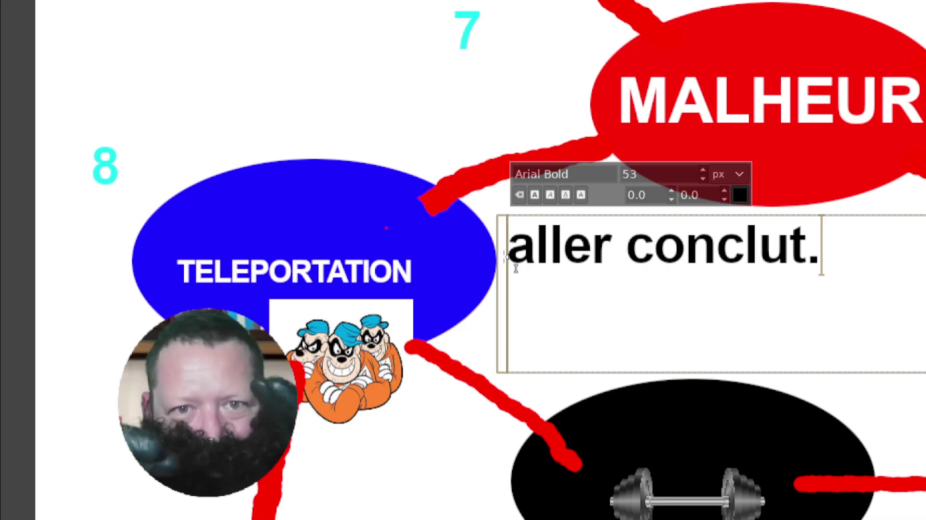
key("BackSpace")
type(", prochain t")
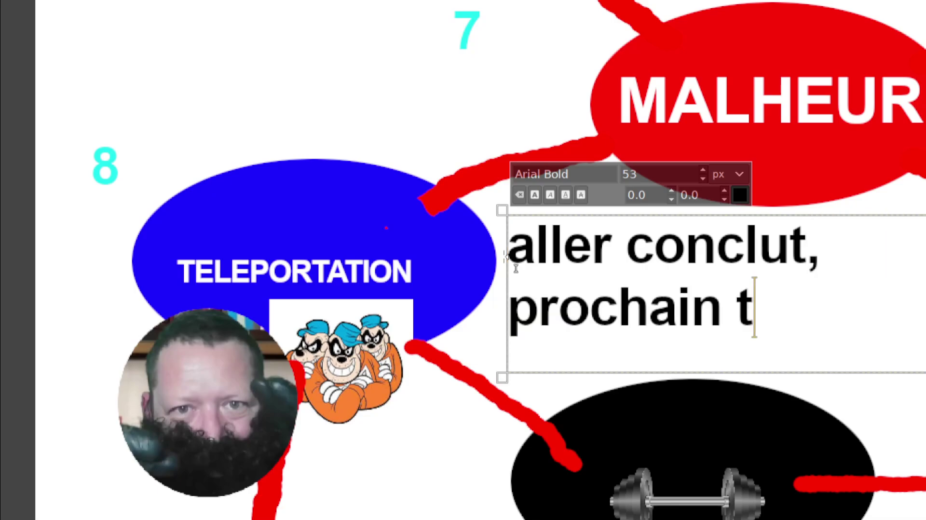
type("our.")
- Replace that line with 'Je dois aller éteindre mon réchaud'
left_click_drag(827, 310, 510, 215)
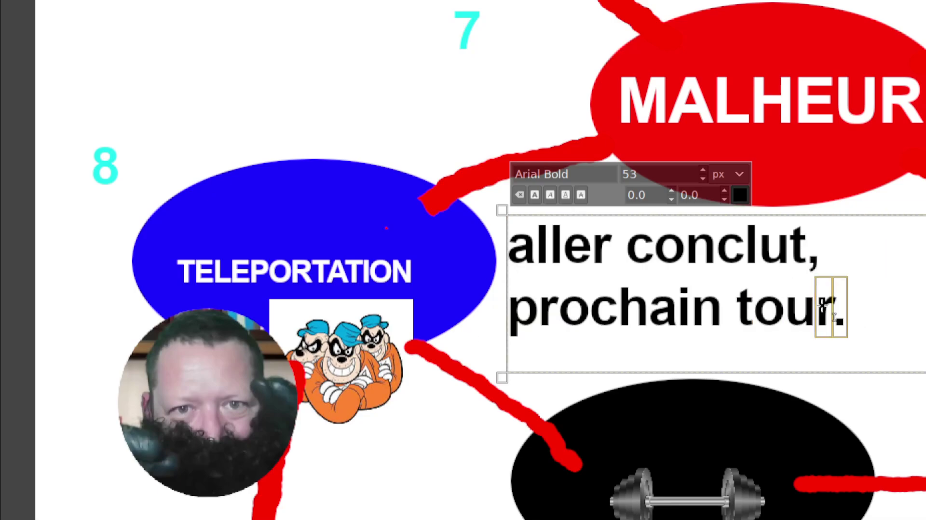
key("Delete")
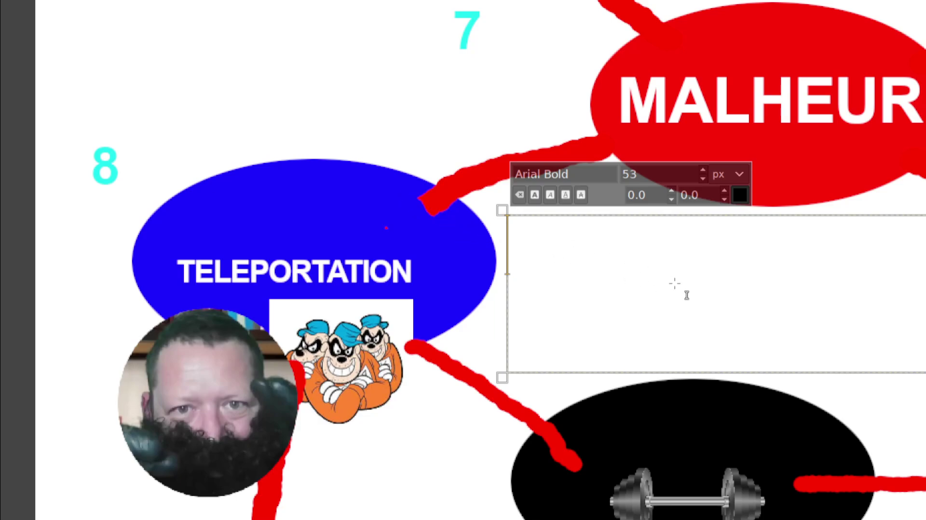
type("Je dois")
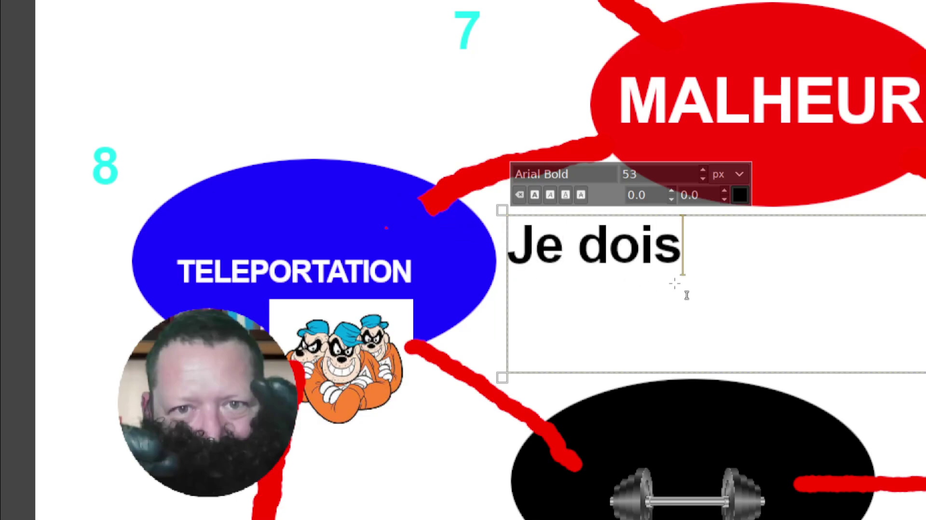
type(" aller é")
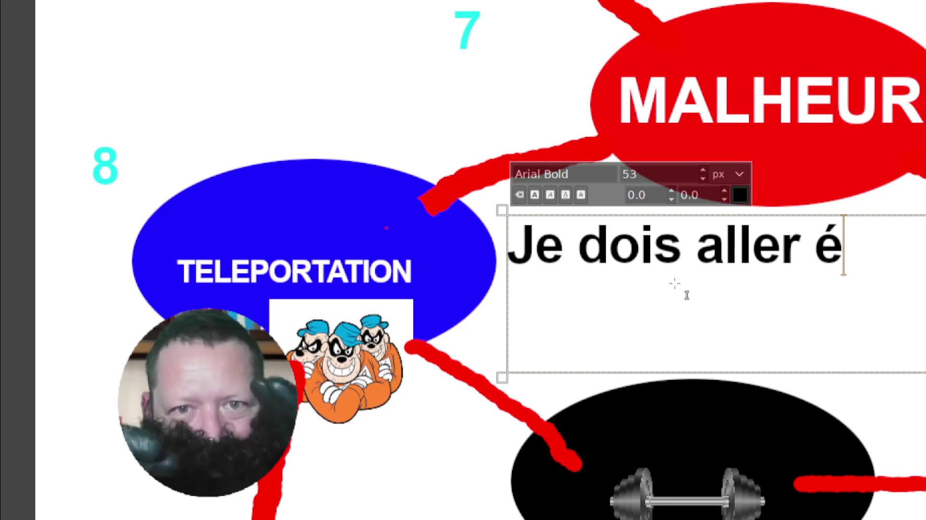
type("teindre mon ")
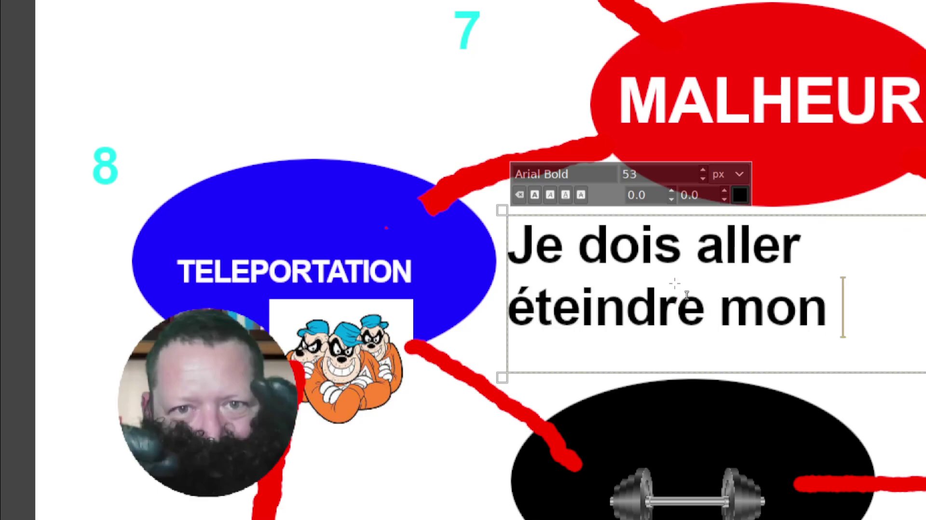
type("réchauyf")
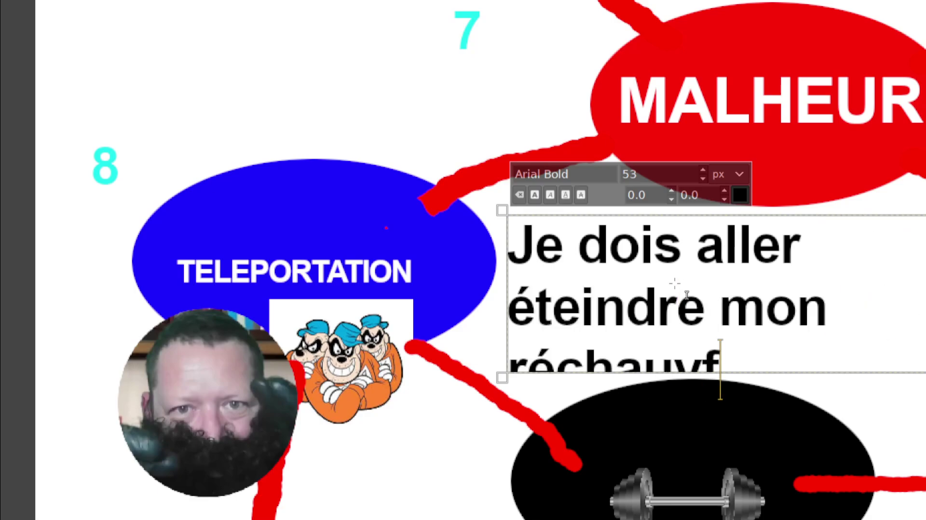
key("BackSpace")
key("BackSpace")
type("d")
- Enlarge the text frame, then select all the dialogue and delete it, leaving the box empty
left_click_drag(713, 381, 712, 413)
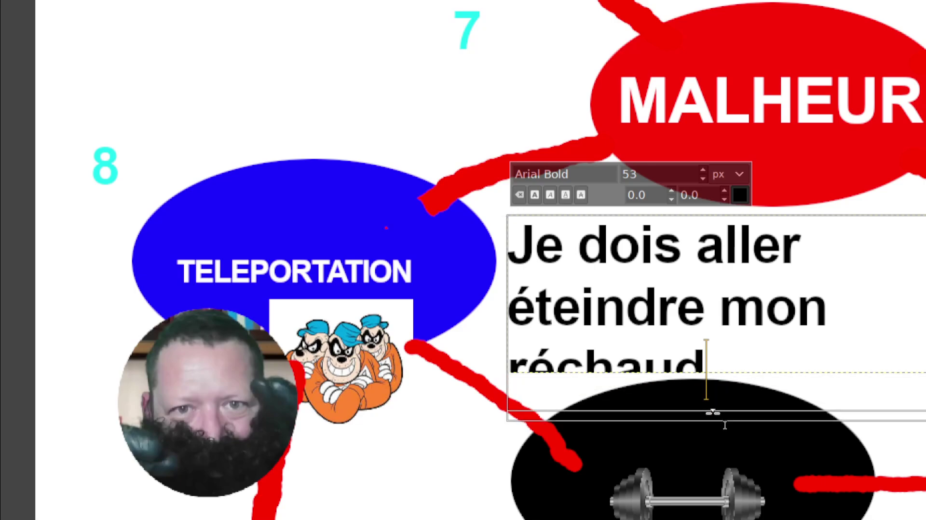
mouse_move(714, 216)
left_mouse_down()
mouse_move(717, 197)
mouse_move(728, 199)
left_mouse_up()
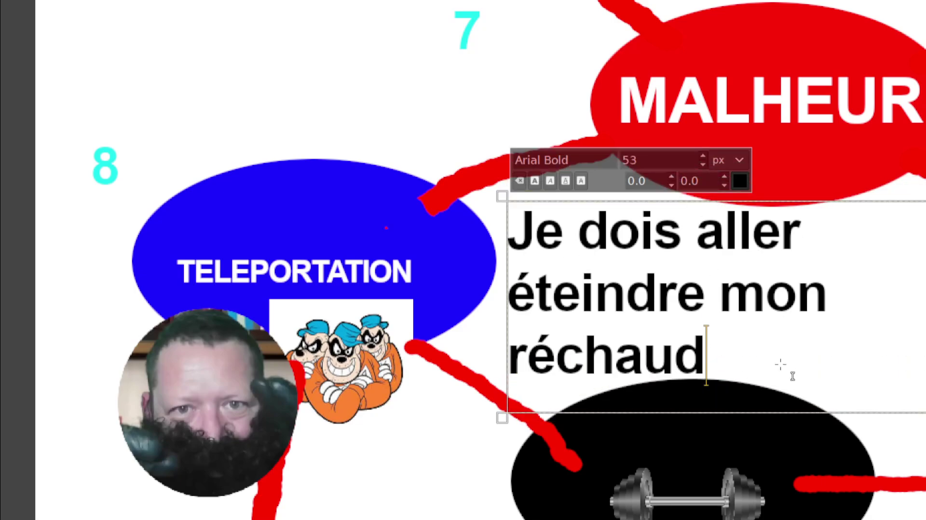
key("ctrl+a")
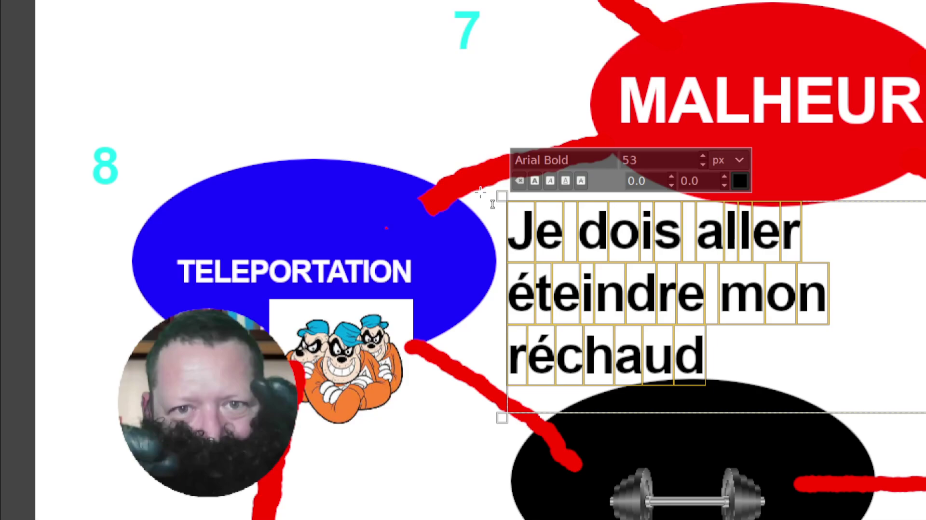
key("Delete")
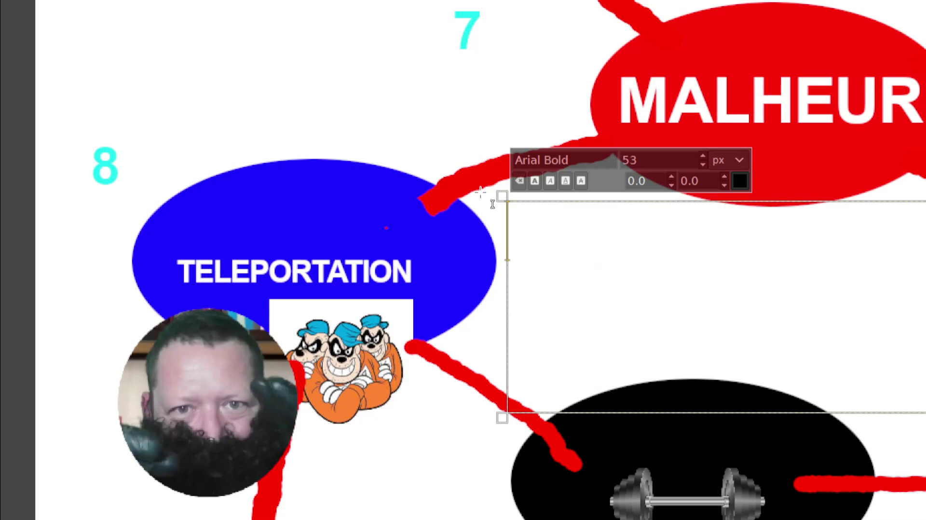
type("Une villa ça c")
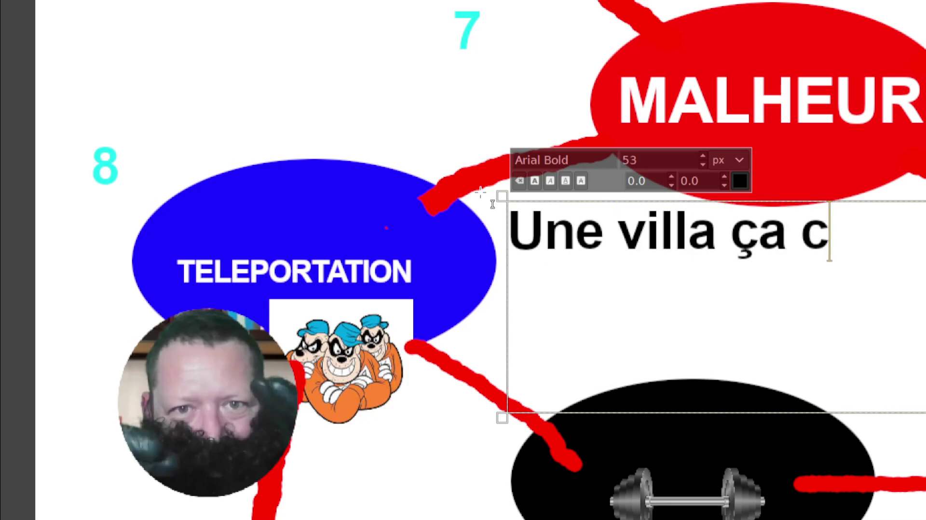
type("oute pas trois sous mo")
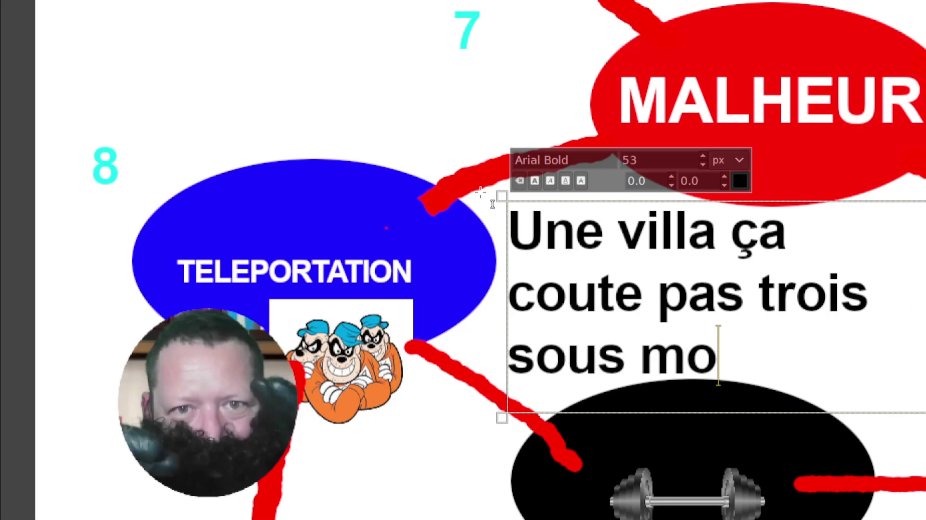
type("n gars")
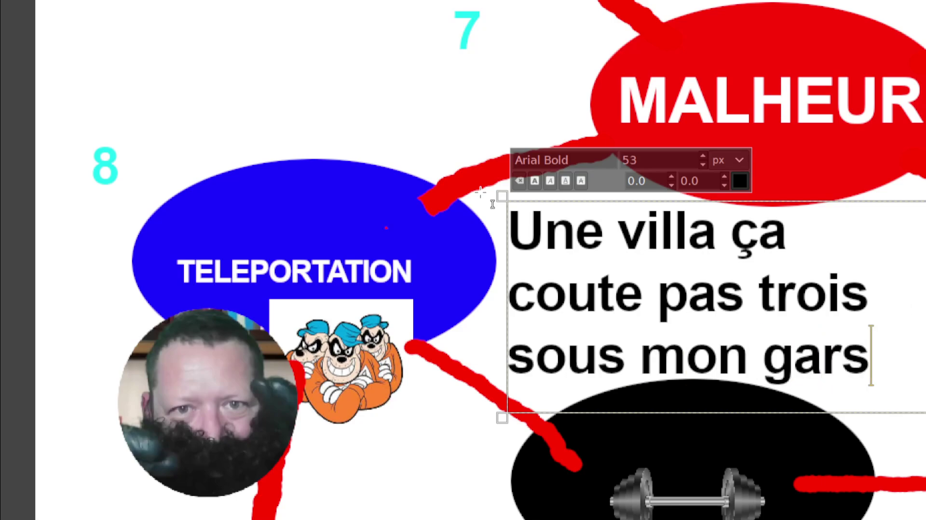
key("BackSpace")
key("BackSpace")
key("BackSpace")
key("BackSpace")
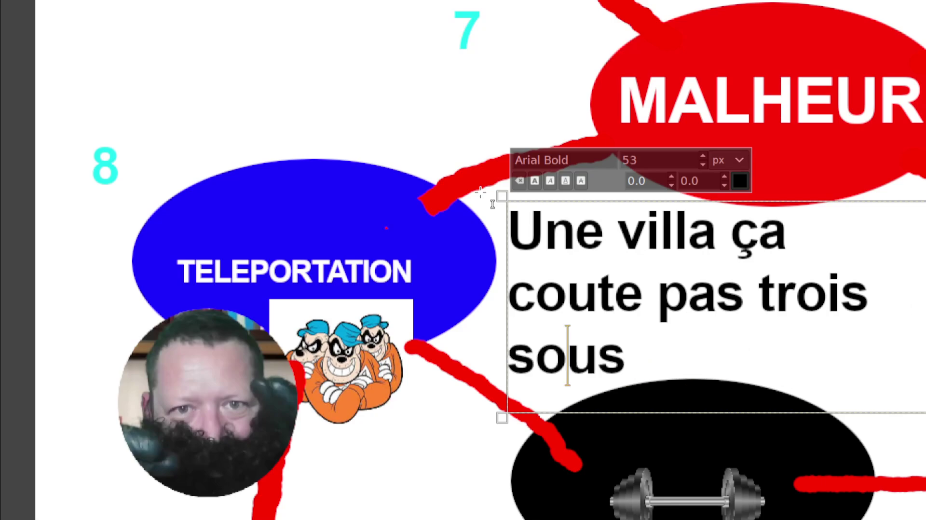
key("BackSpace")
key("BackSpace")
key("BackSpace")
key("BackSpace")
key("BackSpace")
key("BackSpace")
key("BackSpace")
key("BackSpace")
key("BackSpace")
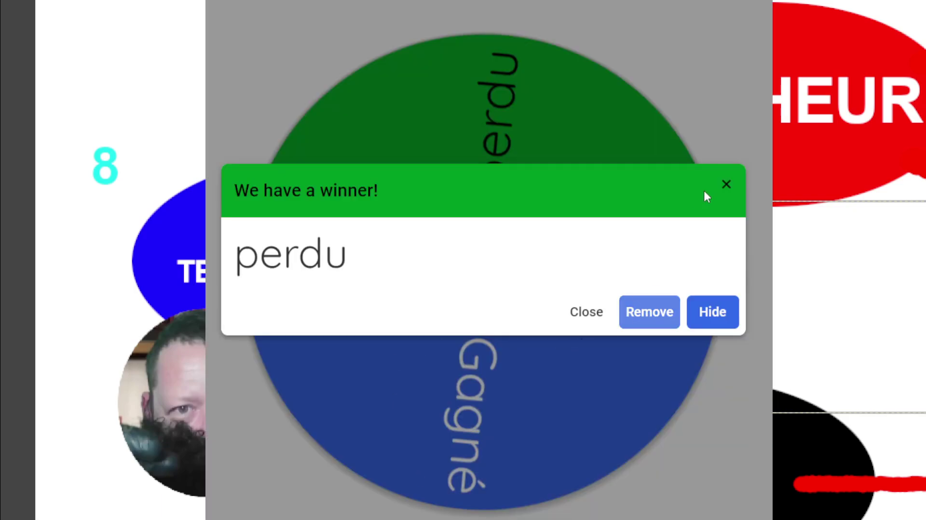
- Close the perdu winner dialog and spin the wheel again
left_click(726, 184)
left_click(608, 213)
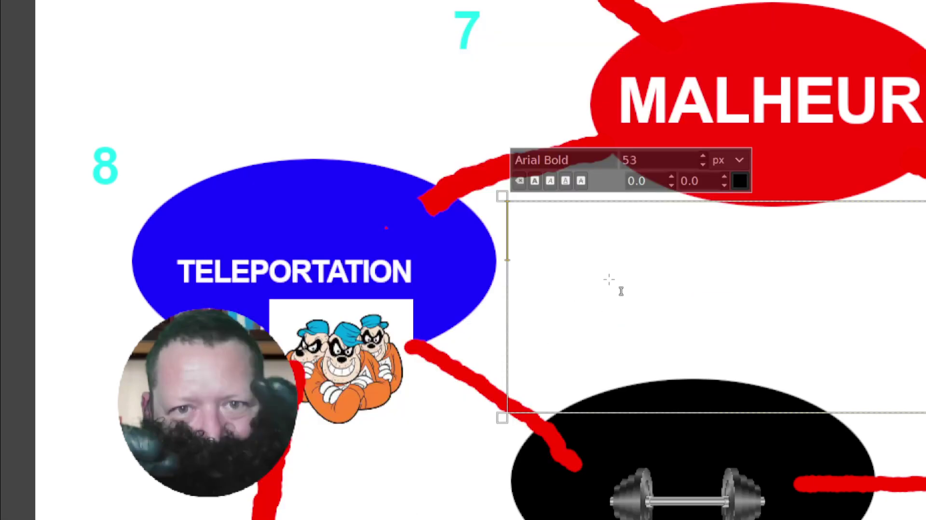
type("On sécu")
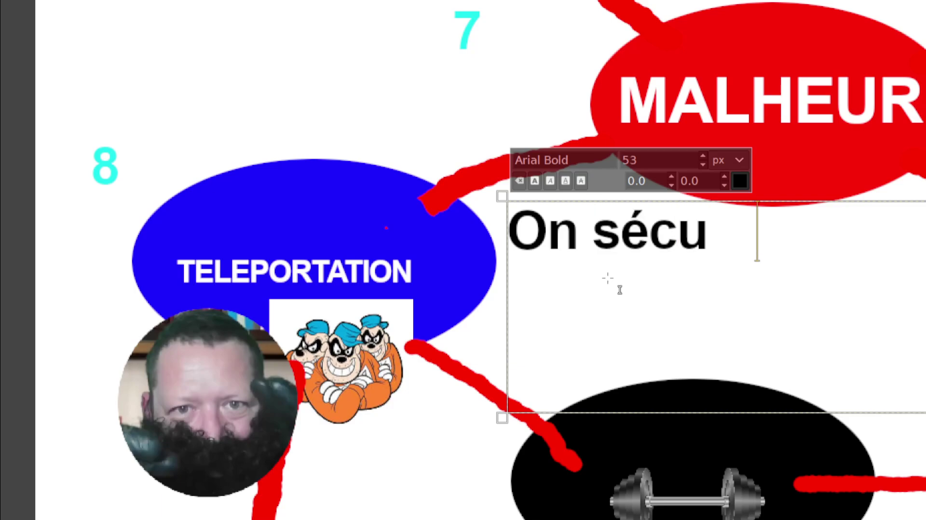
type("re la mama comme dir")
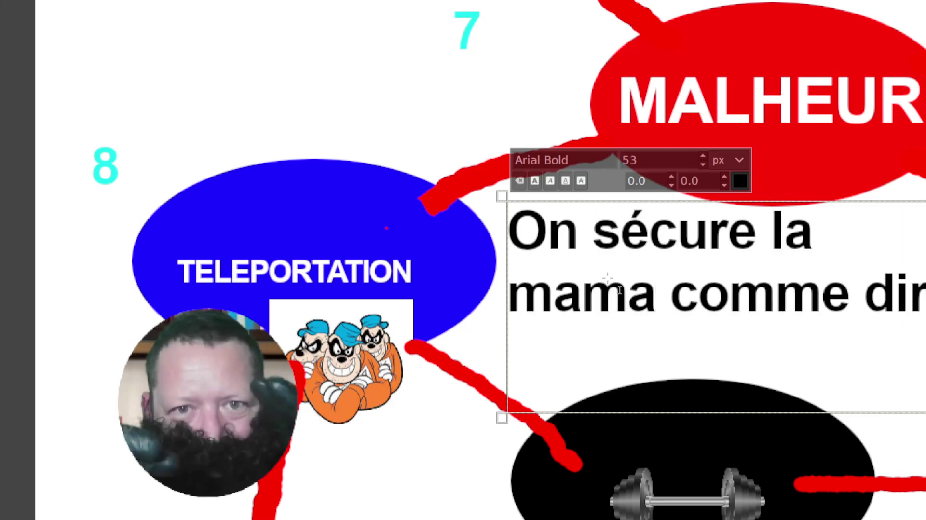
type("ait l'autre")
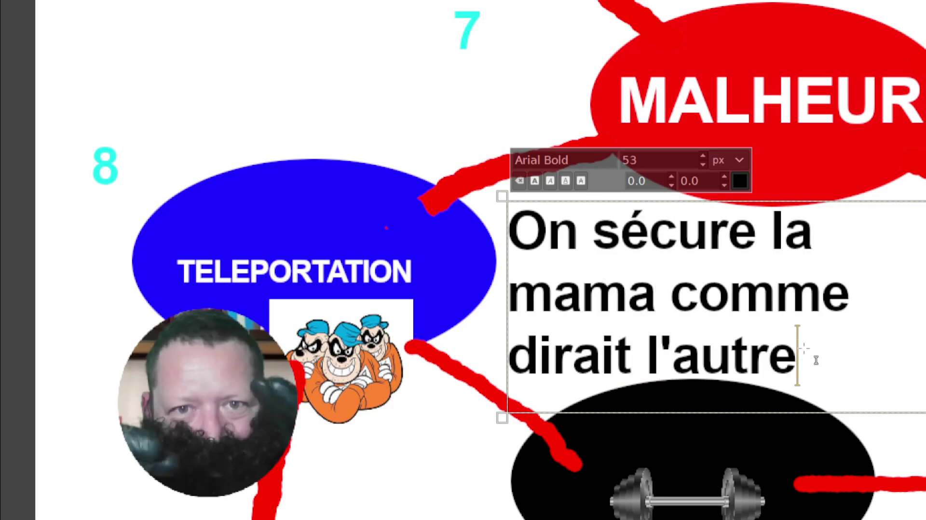
key("Escape")
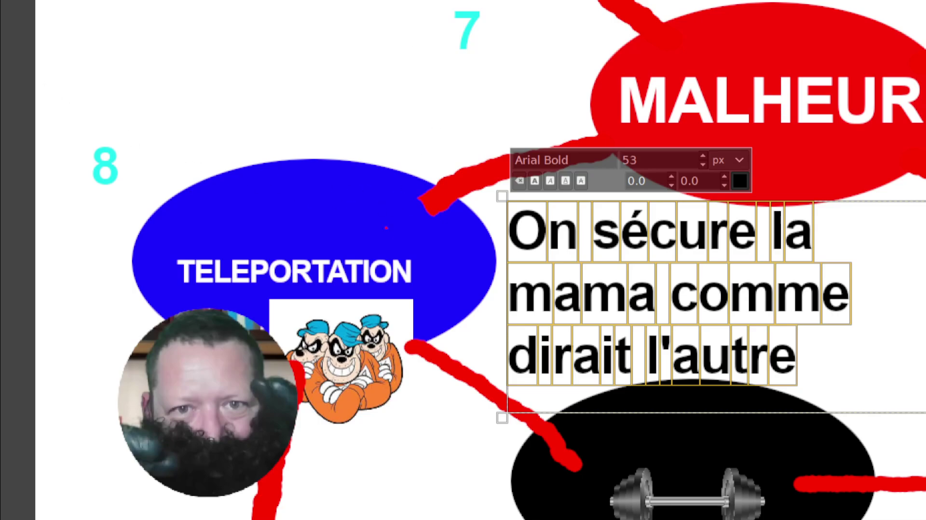
left_click(837, 337)
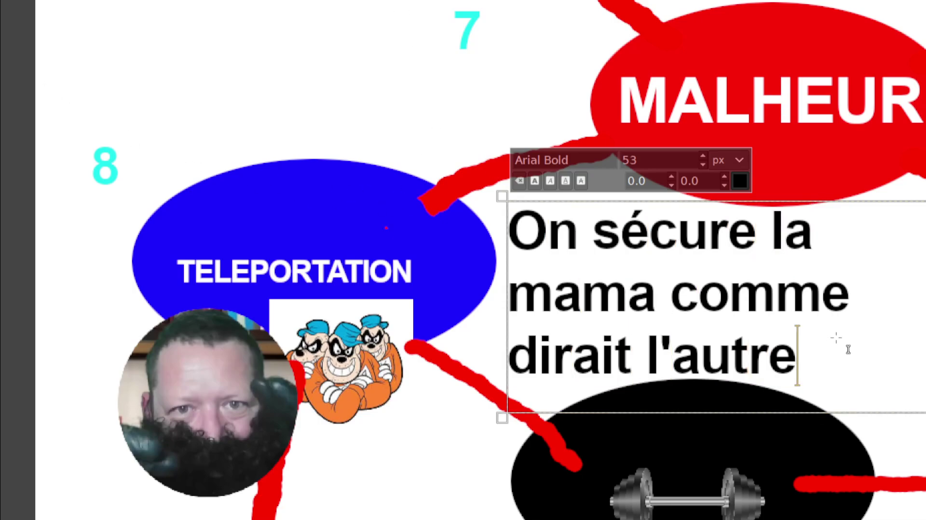
key("Escape")
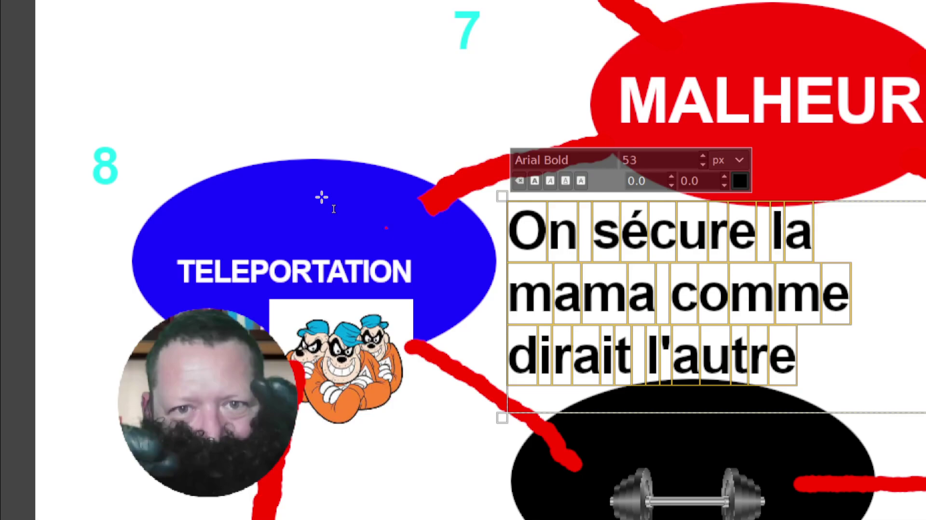
key("ctrl+a")
key("BackSpace")
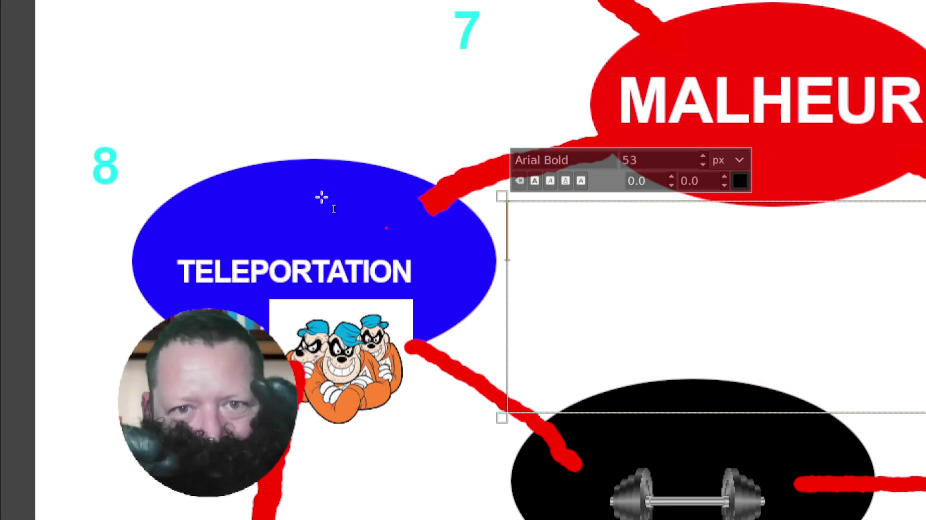
type("Voilà")
key("BackSpace")
key("BackSpace")
key("BackSpace")
key("BackSpace")
key("Escape")
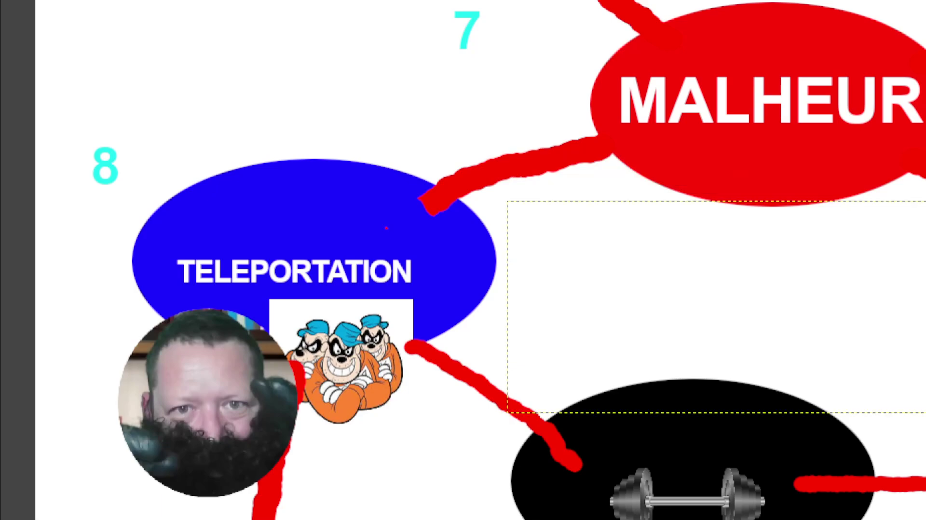
key("m")
- Drag the dragon from the top Teleportation space to MALHEUR, and the thin striped token to Boutique
scroll(279, 42, "down", 3)
scroll(341, 211, "up", 1)
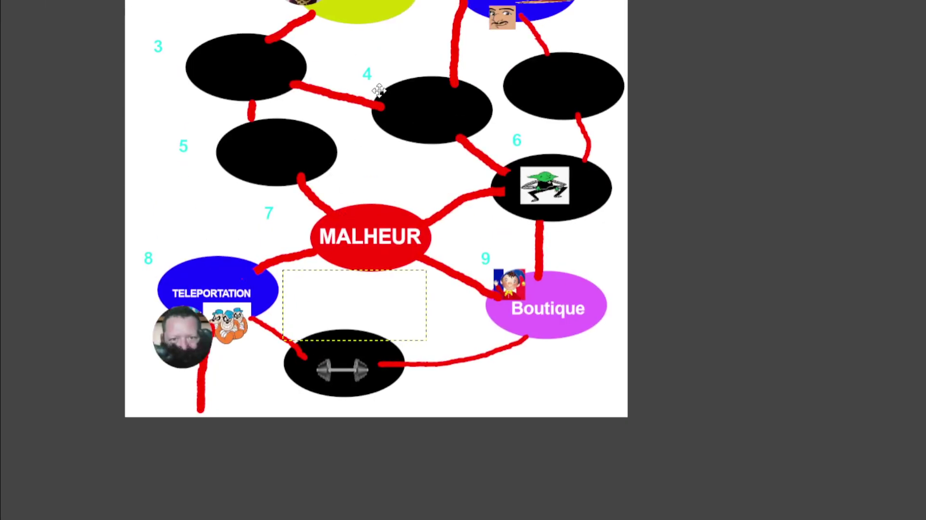
scroll(381, 91, "up", 5)
scroll(428, 337, "down", 2)
scroll(511, 142, "up", 3)
scroll(511, 142, "down", 2)
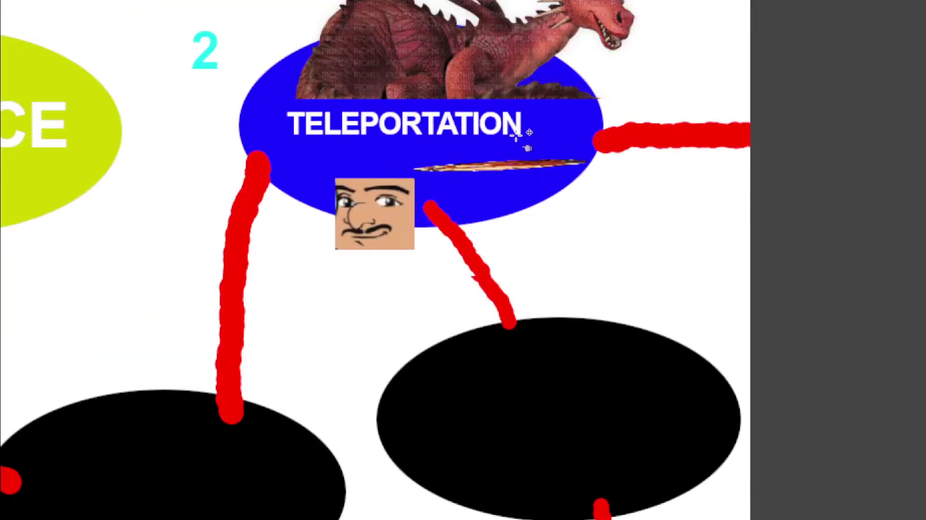
scroll(551, 184, "down", 3)
scroll(613, 169, "down", 3)
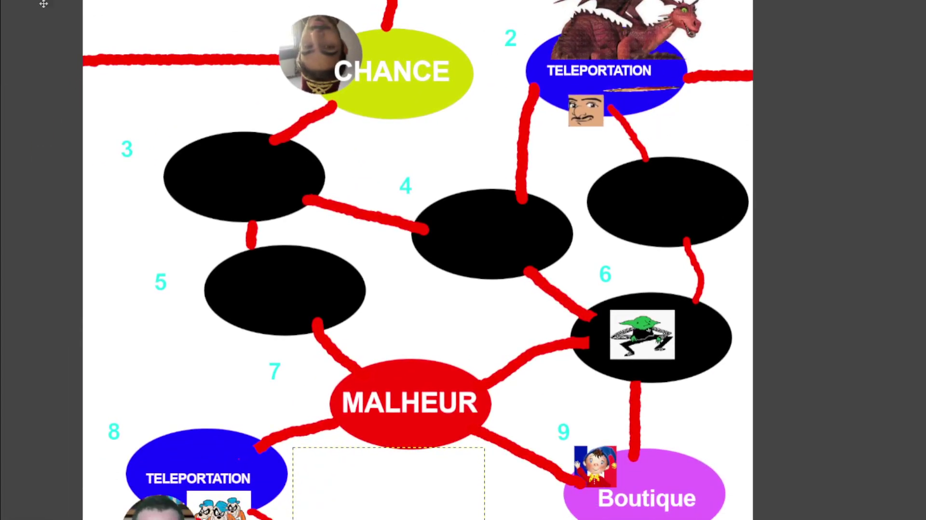
mouse_move(599, 56)
left_mouse_down()
mouse_move(438, 355)
mouse_move(410, 373)
left_mouse_up()
left_click(842, 213)
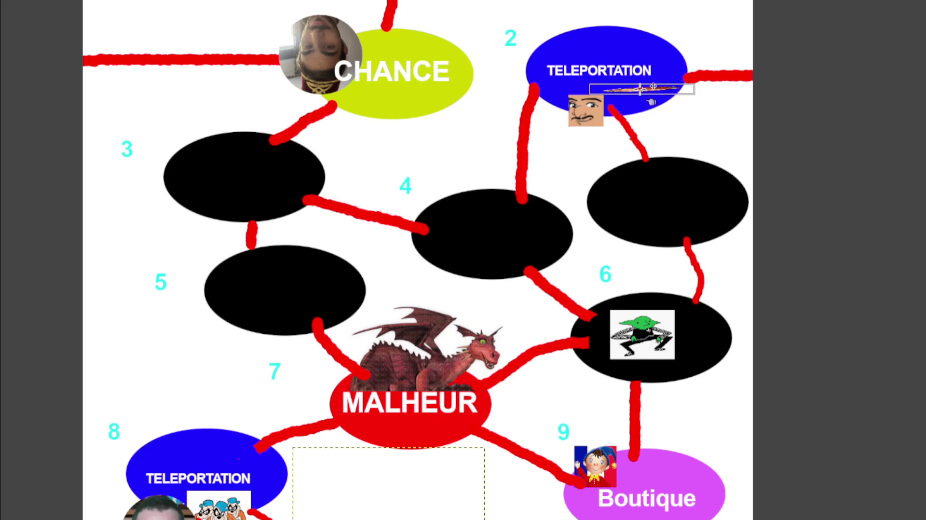
left_click_drag(652, 105, 698, 484)
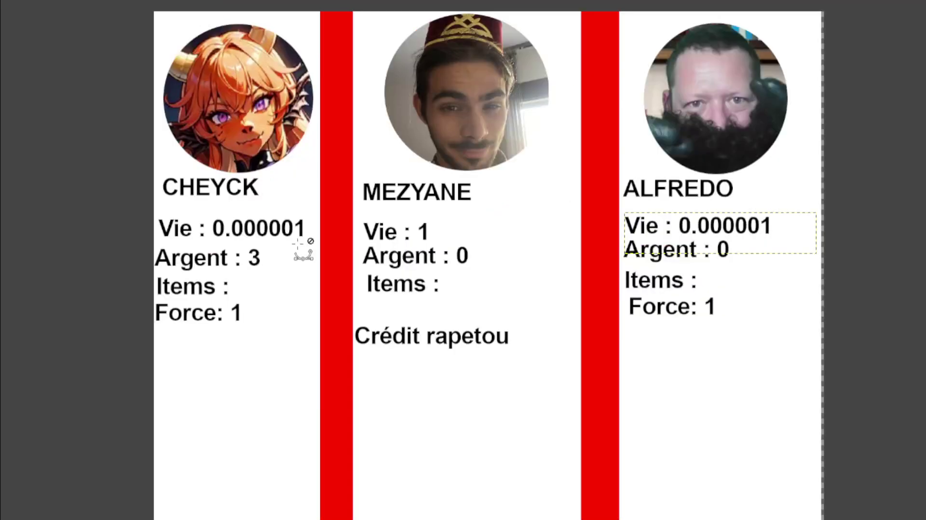
- On the stats page, change the first character's Vie from 0.000001 to 3
key("ctrl+v")
left_click_drag(742, 284, 228, 436)
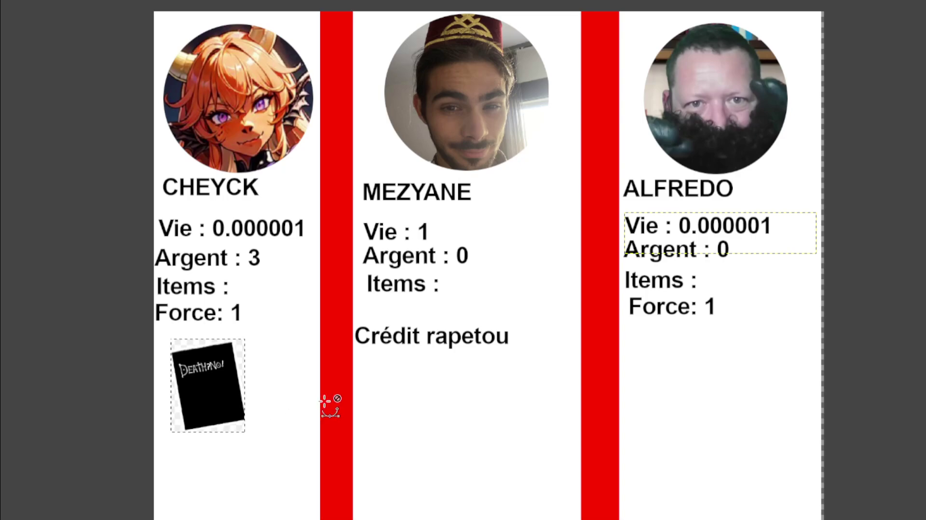
key("ctrl+z")
key("ctrl+z")
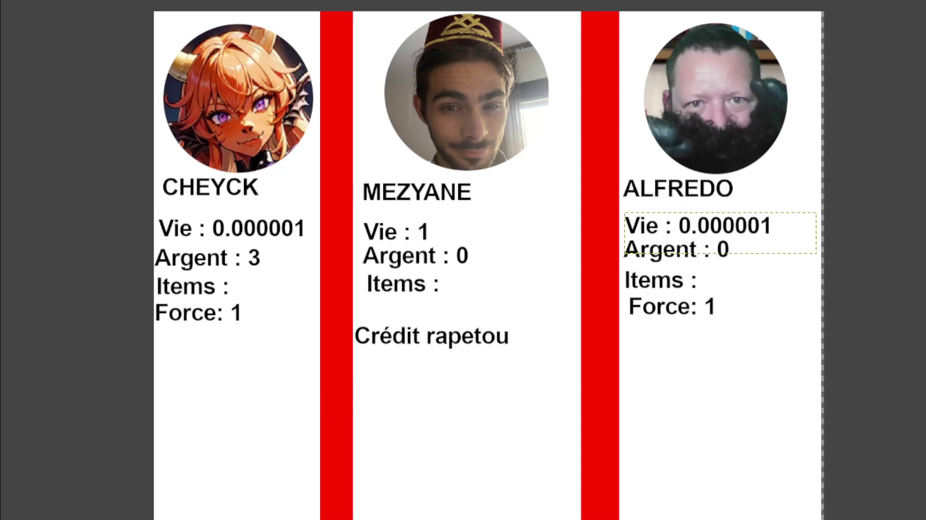
left_click(269, 228)
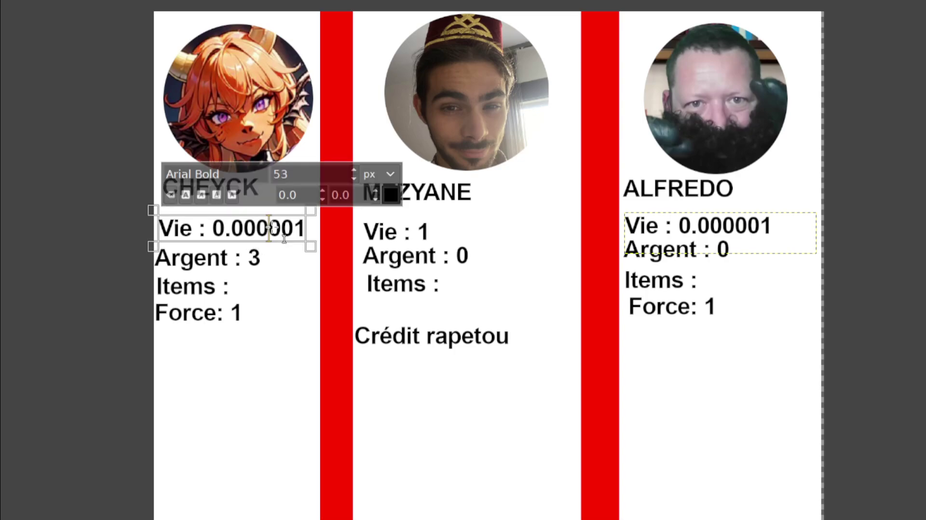
left_click_drag(217, 230, 318, 228)
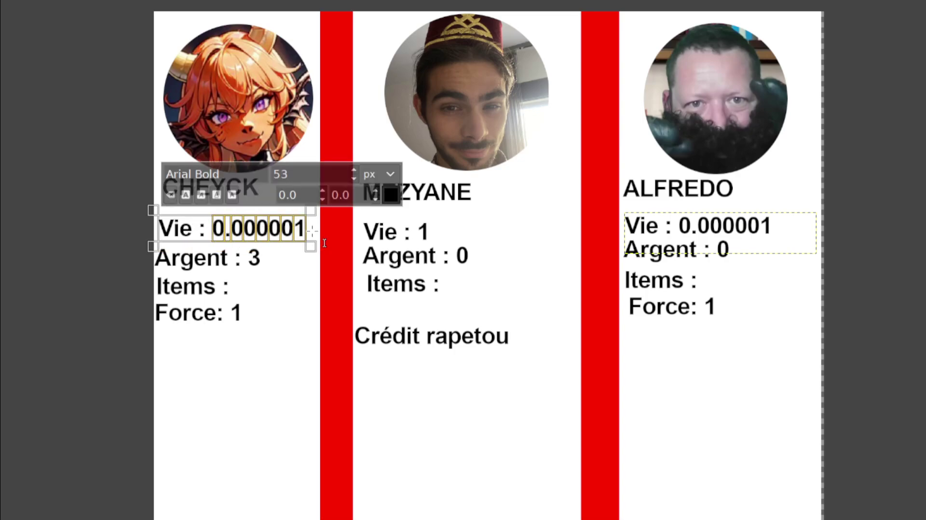
type("3")
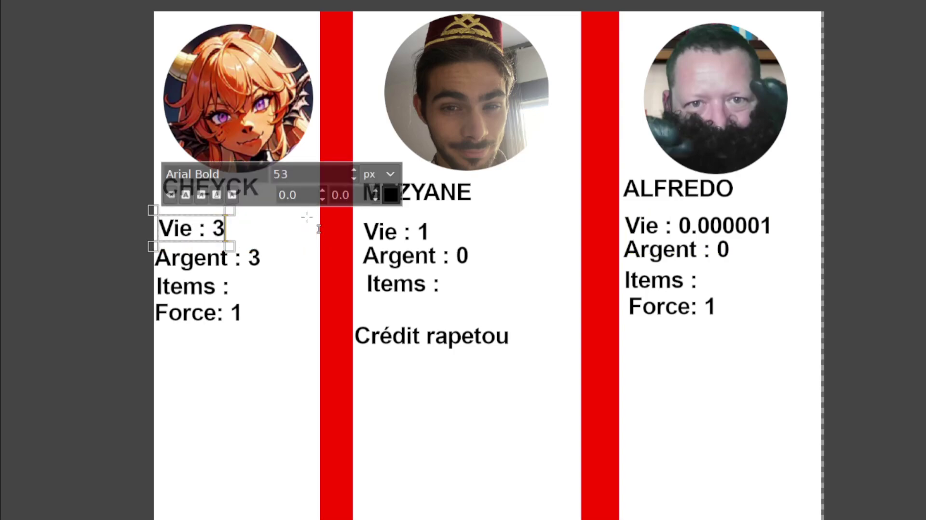
left_click(455, 458)
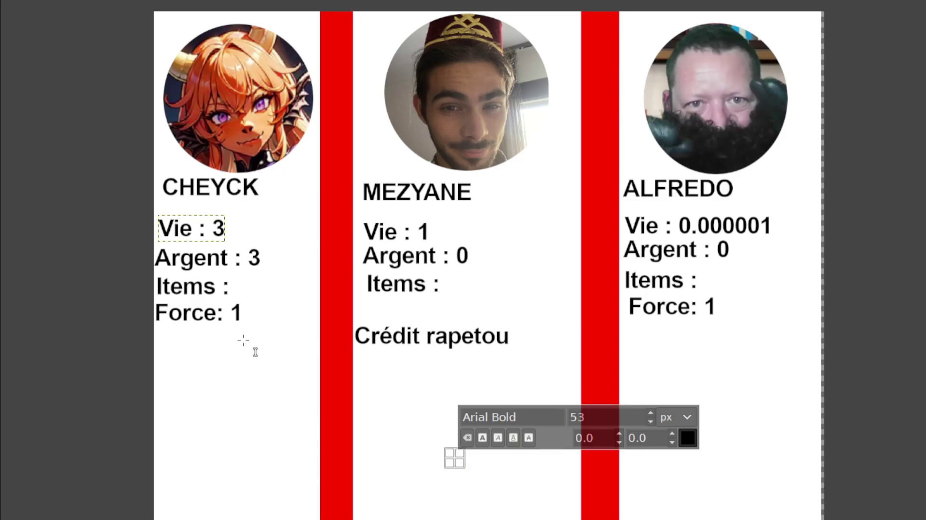
- Change the first character's Argent to 1
left_click(267, 268)
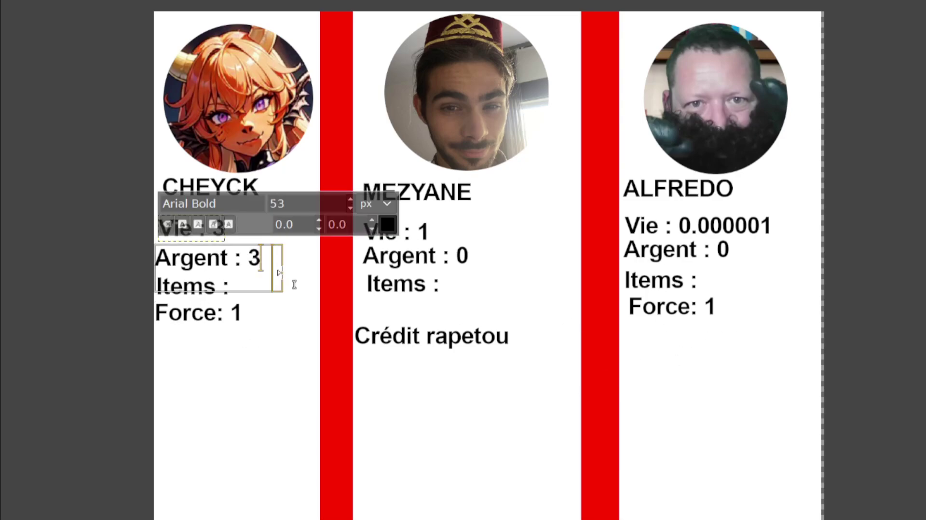
key("BackSpace")
type("1")
left_click(890, 350)
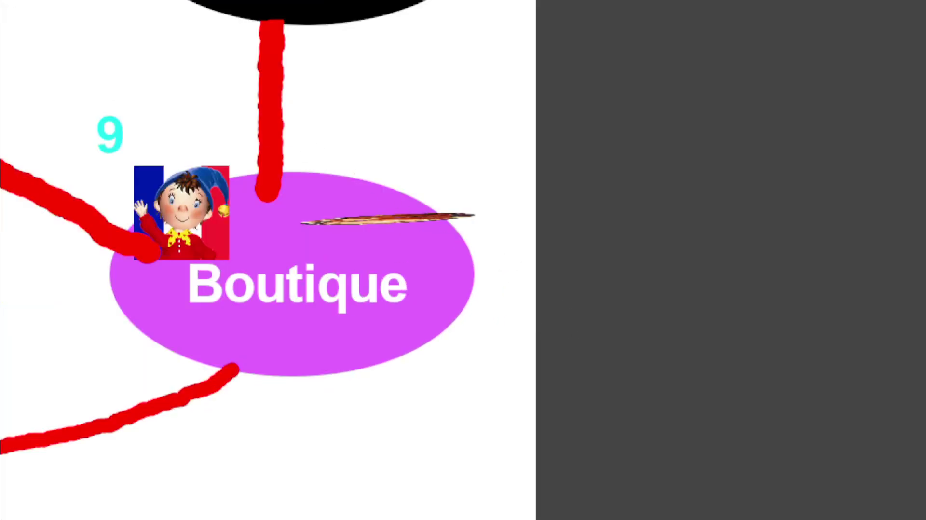
- Select the striped pixelated token and scale it up taller and larger
left_click(355, 221)
key("Return")
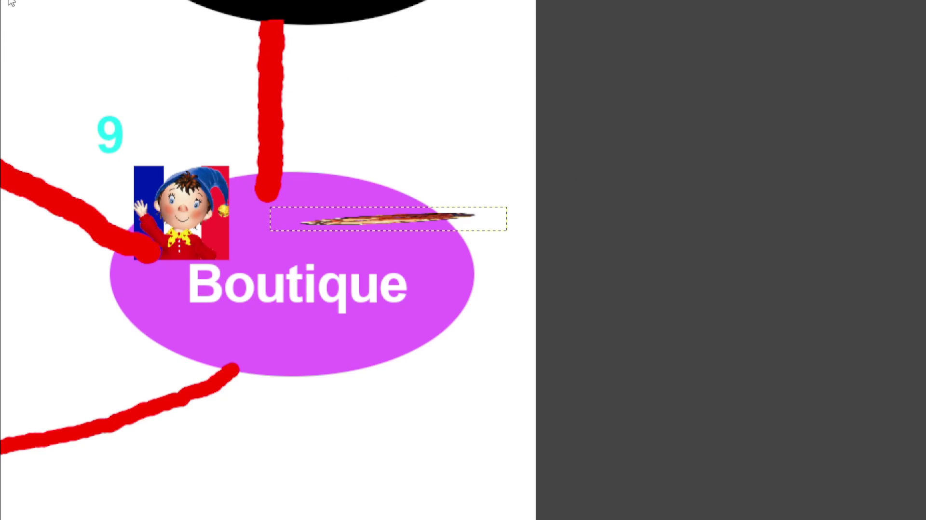
left_click(397, 227)
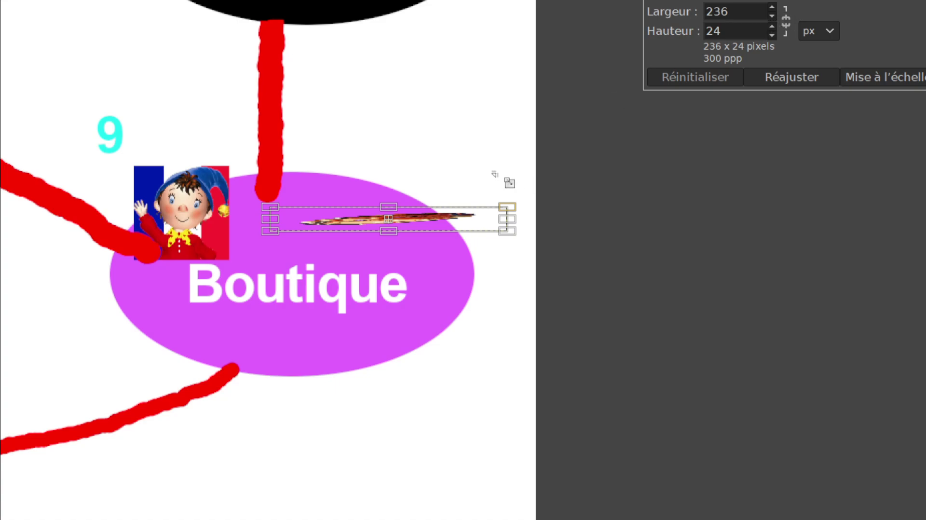
mouse_move(388, 207)
left_mouse_down()
mouse_move(354, 56)
mouse_move(354, 2)
left_mouse_up()
left_click_drag(432, 165, 422, 221)
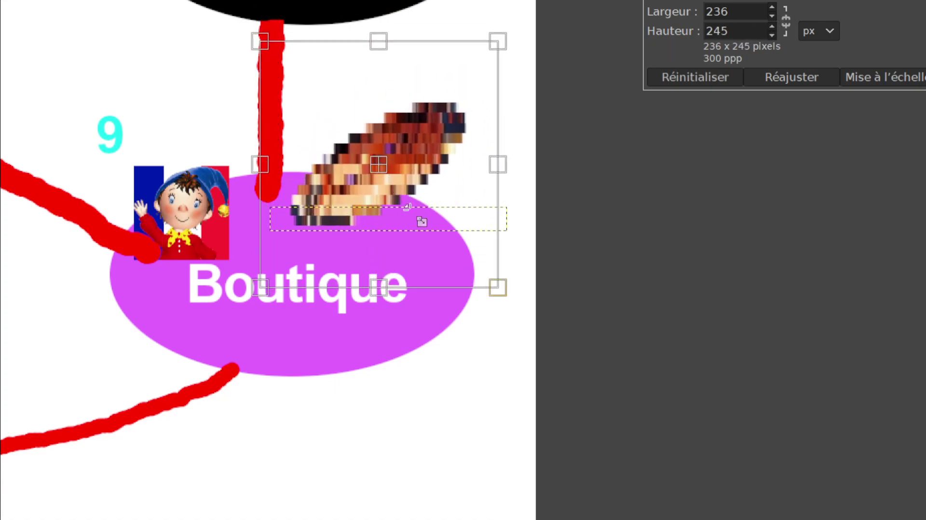
left_click_drag(502, 292, 528, 332)
left_click(885, 76)
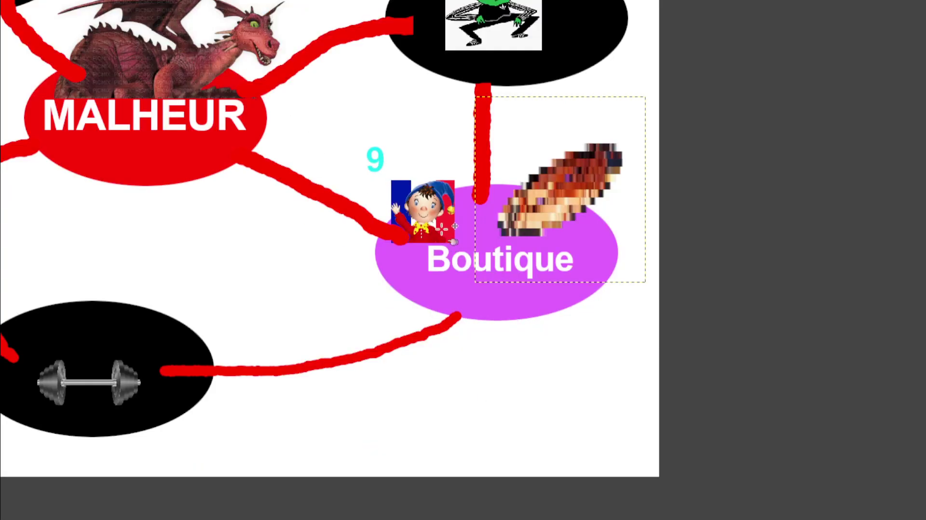
- Move the cartoon boy and pixelated tokens onto the dumbbell space, and the anime face onto the gym photo
mouse_move(442, 228)
left_mouse_down()
mouse_move(63, 321)
mouse_move(83, 304)
left_mouse_up()
left_click_drag(563, 222, 178, 345)
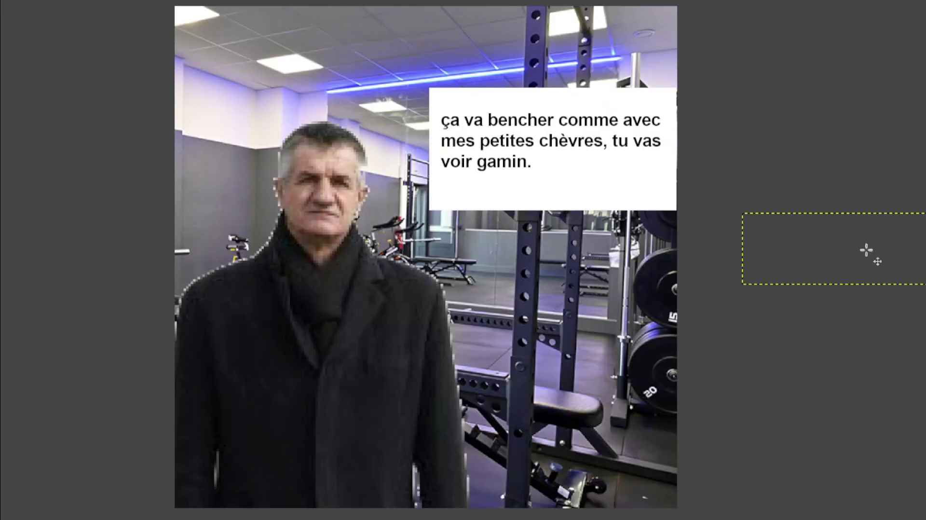
mouse_move(867, 250)
left_mouse_down()
mouse_move(520, 304)
mouse_move(520, 290)
left_mouse_up()
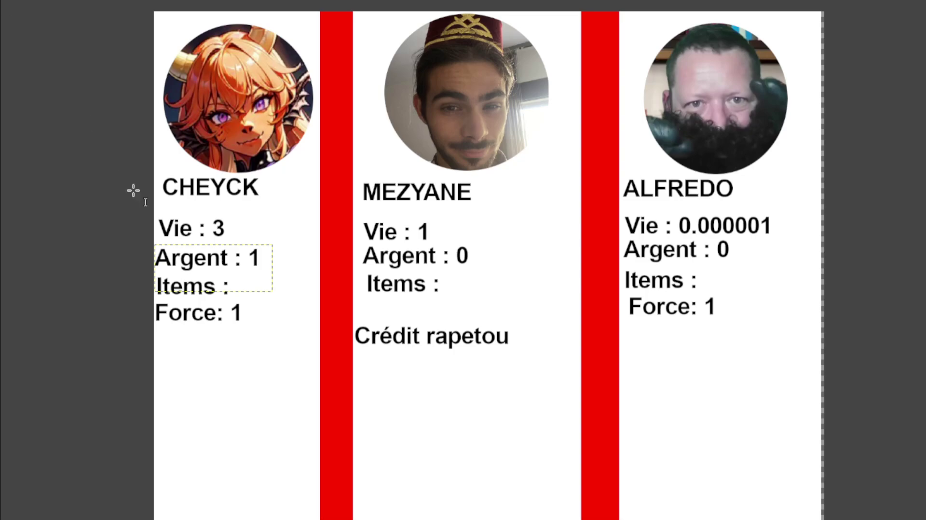
- Change CHEYCK's Vie value from 3 to 1 on the stats card
left_click(222, 229)
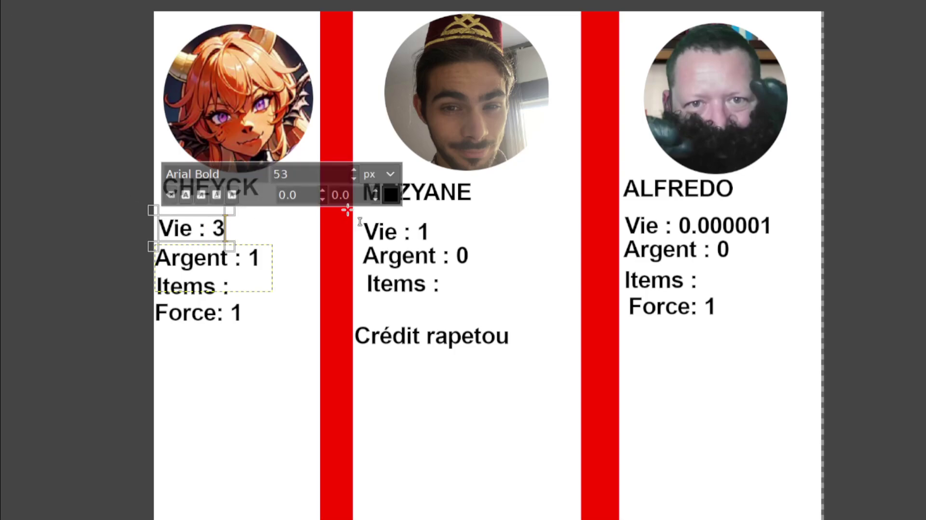
key("BackSpace")
type("1")
left_click(262, 323)
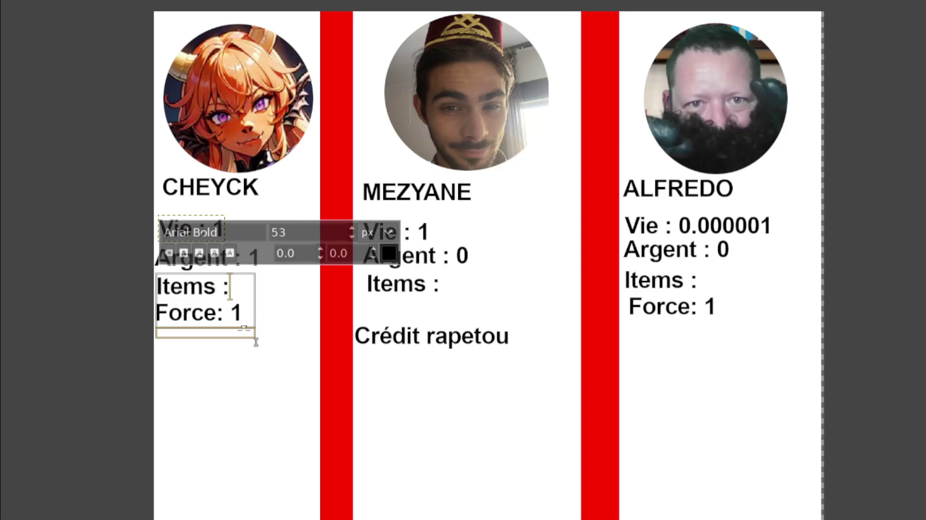
left_click(245, 316)
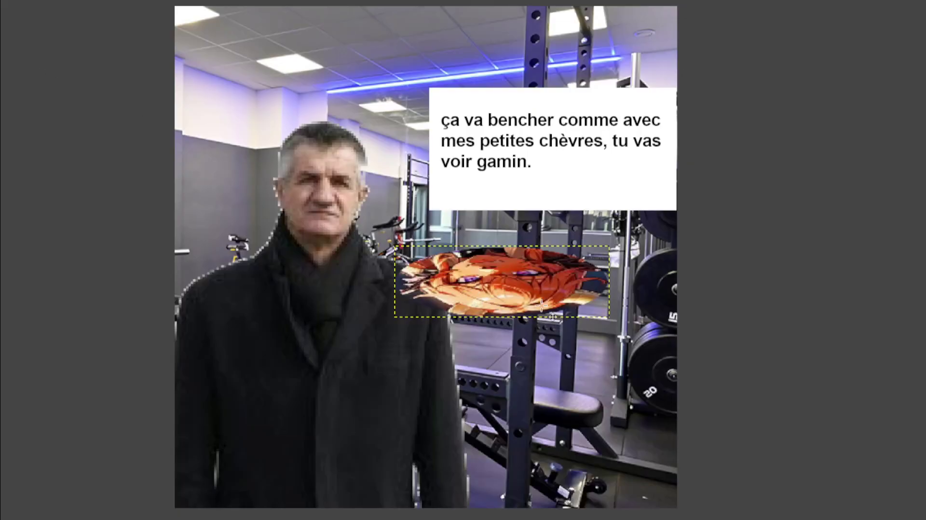
- Put the anime face on the man's chest and replace the speech box with 'tu le sent le beéarn là hein ? petite cochonne va'
left_click_drag(542, 305, 355, 485)
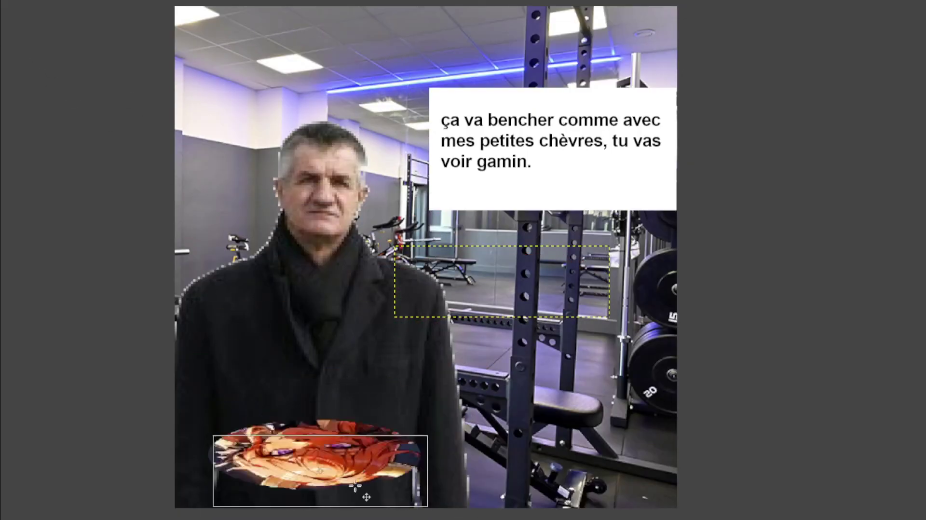
left_click_drag(356, 484, 329, 350)
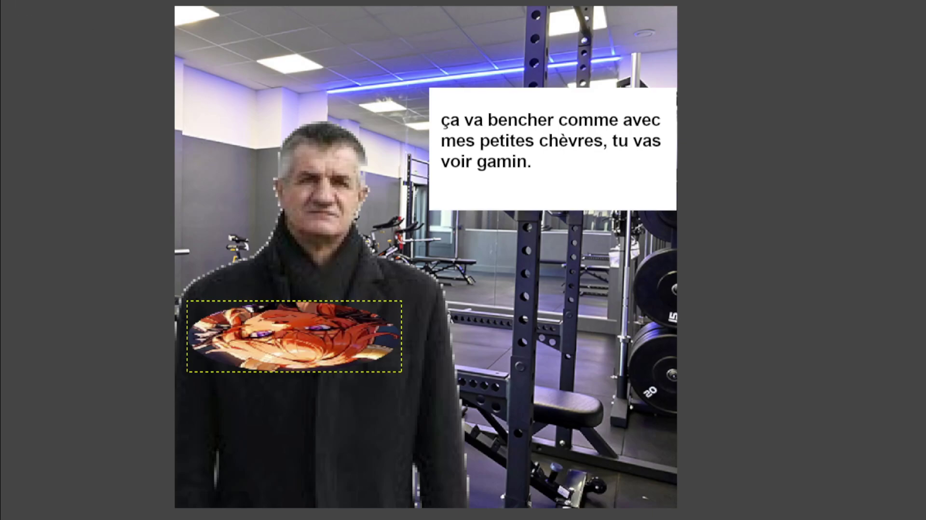
left_click(510, 169)
key("ctrl+a")
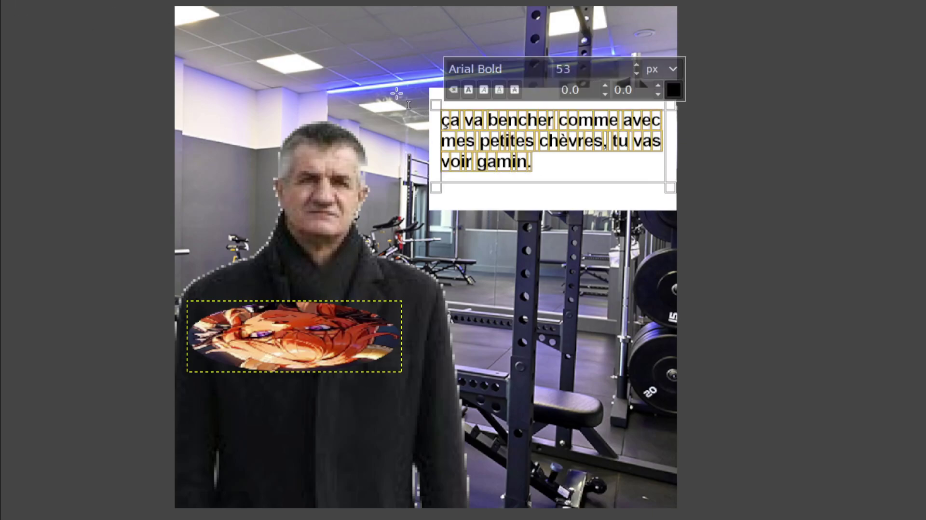
type("tu le sent le b")
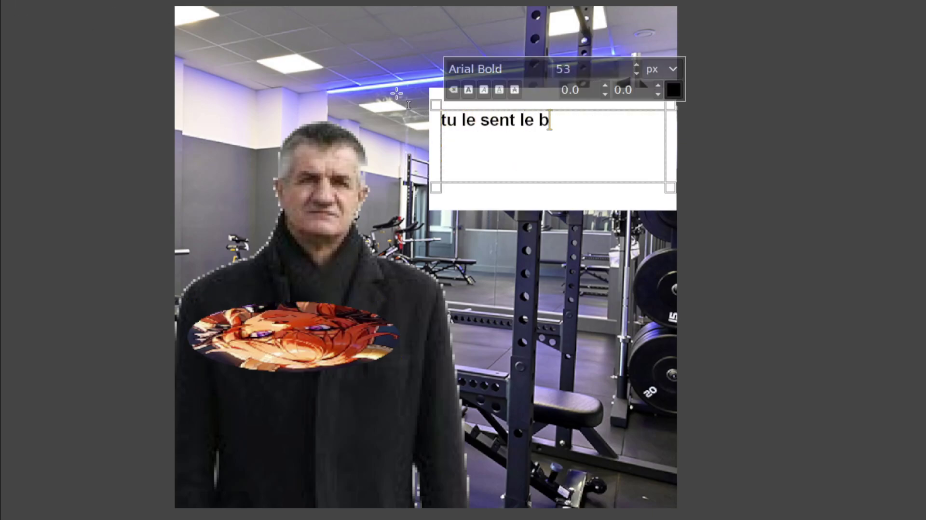
type("eéa")
type("rn là hein ? ")
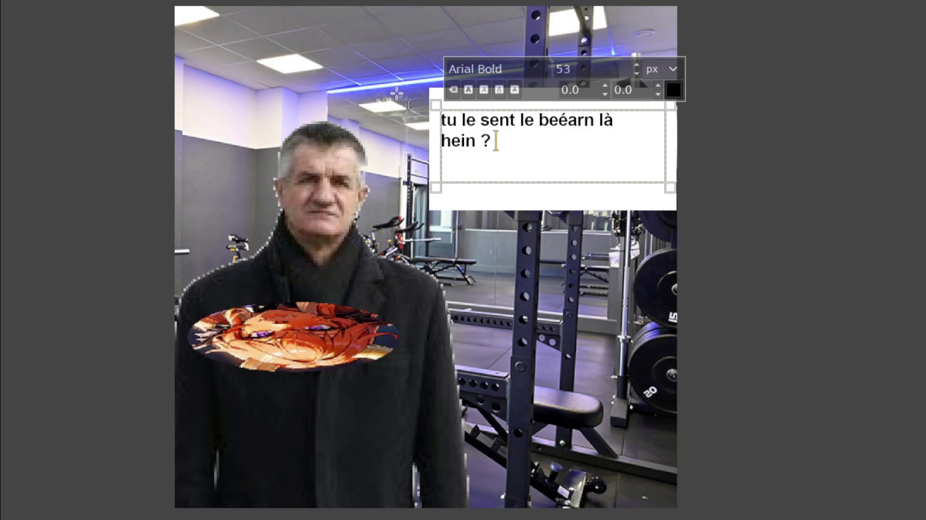
type("p")
key("BackSpace")
type("petite cocho")
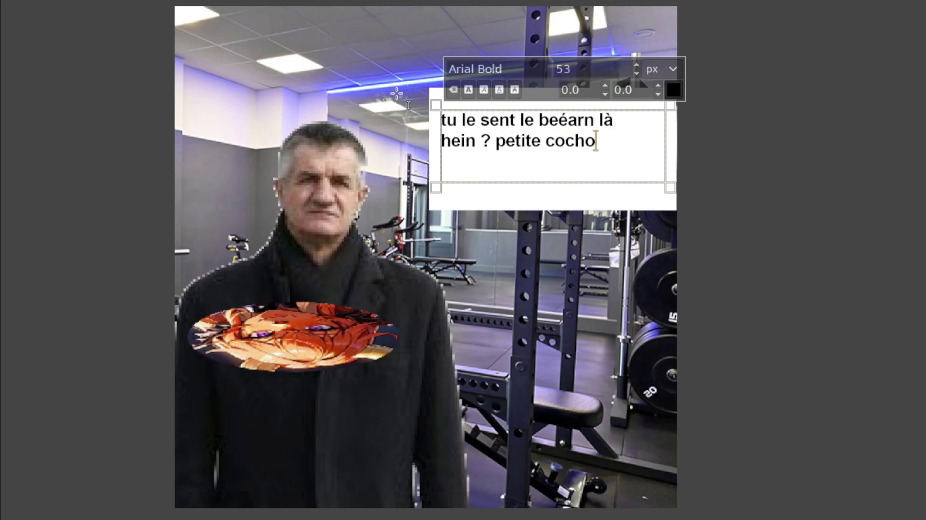
type("nne va")
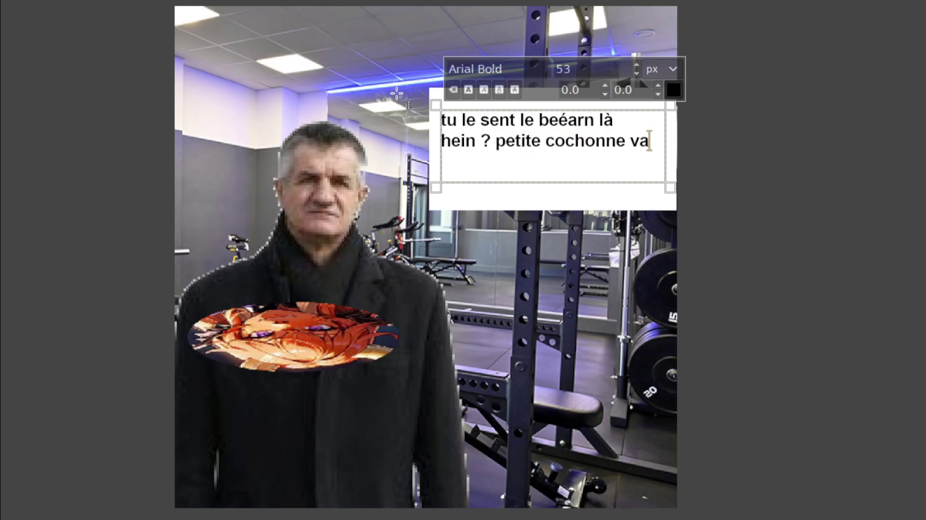
- Rewrite the dialogue as 'J'ai autre chose à foutre que tabasser du migrant, casse toi' and push the anime face left
key("Escape")
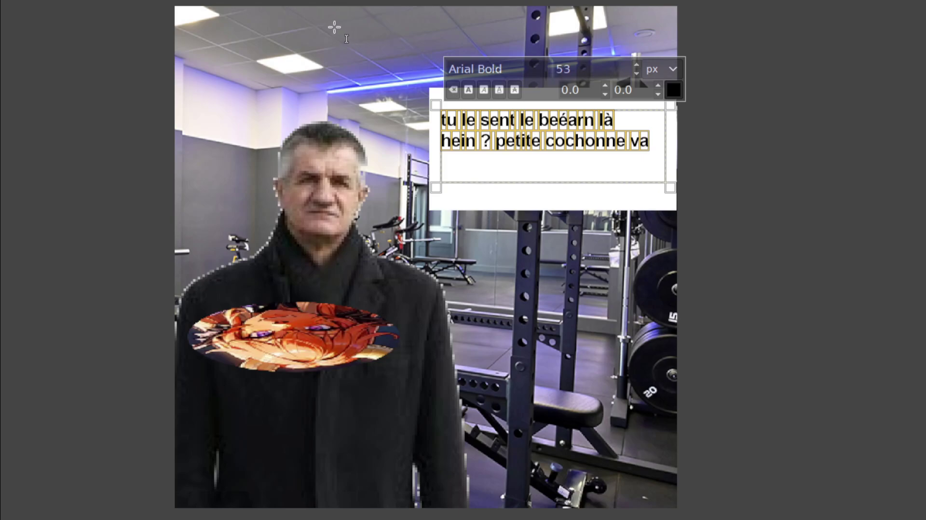
key("BackSpace")
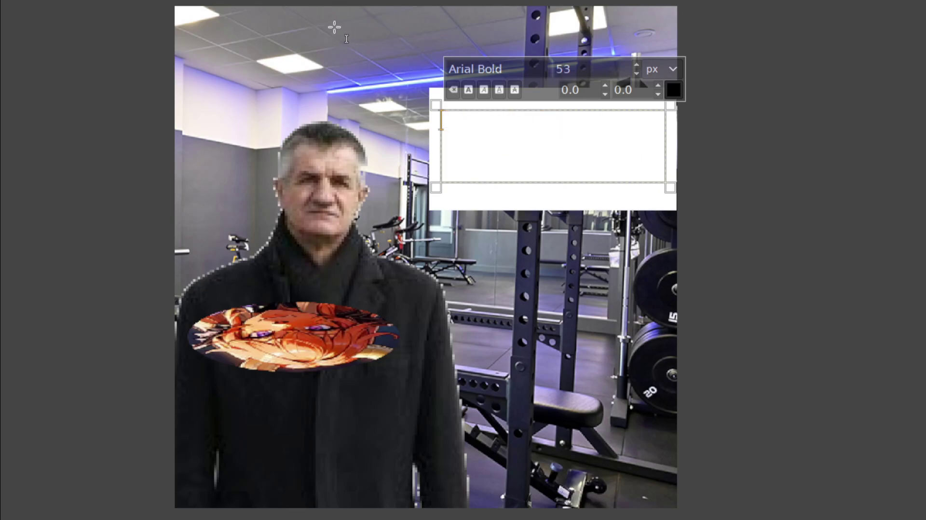
type("J")
type("'ai autre chose à c")
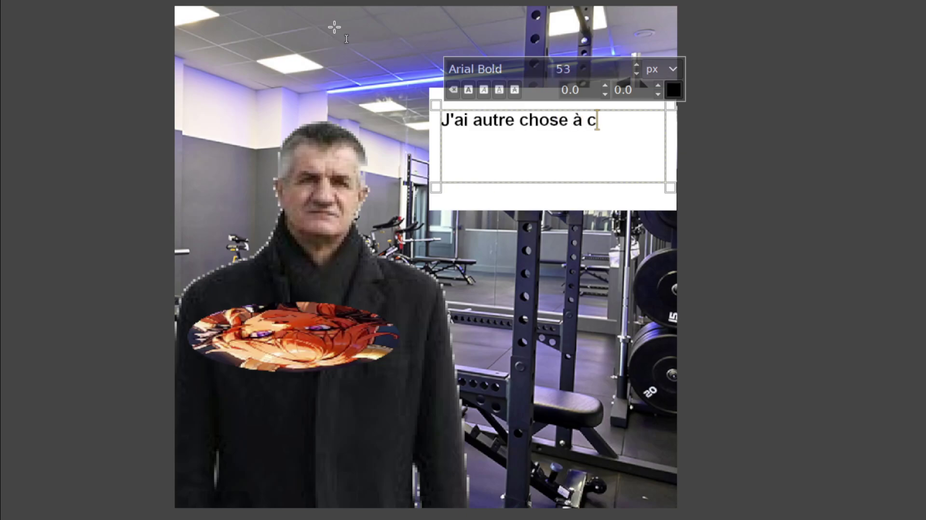
key("BackSpace")
type("foutre que t")
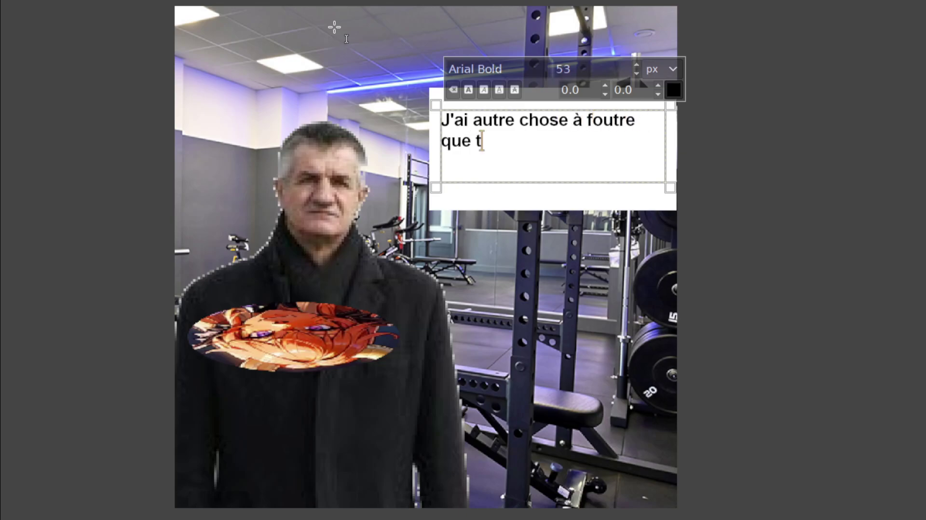
type("abasser du migrant")
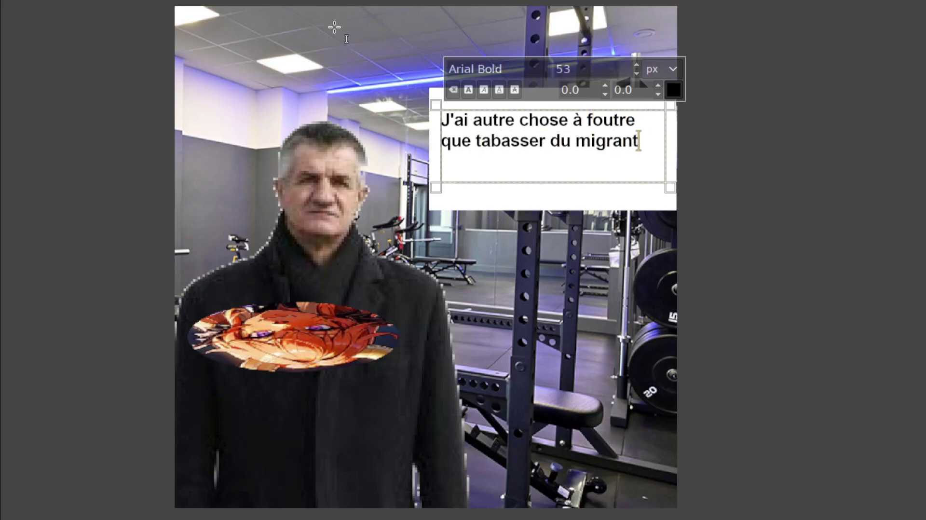
type(", casse toi")
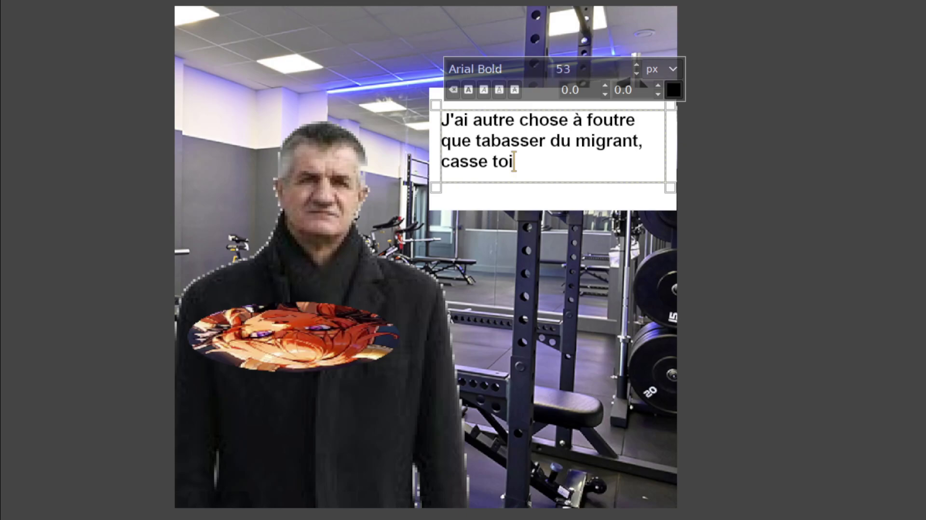
type("m")
mouse_move(215, 274)
left_mouse_down()
mouse_move(261, 341)
mouse_move(760, 10)
left_mouse_up()
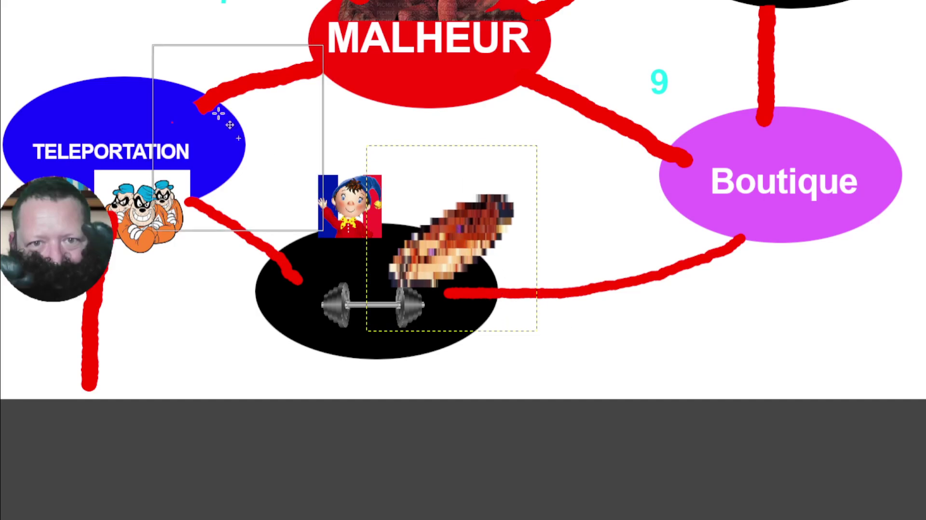
- Put the pixelated token on the dumbbell space and nudge the upside-down face token right on CHANCE
left_click_drag(426, 275, 494, 295)
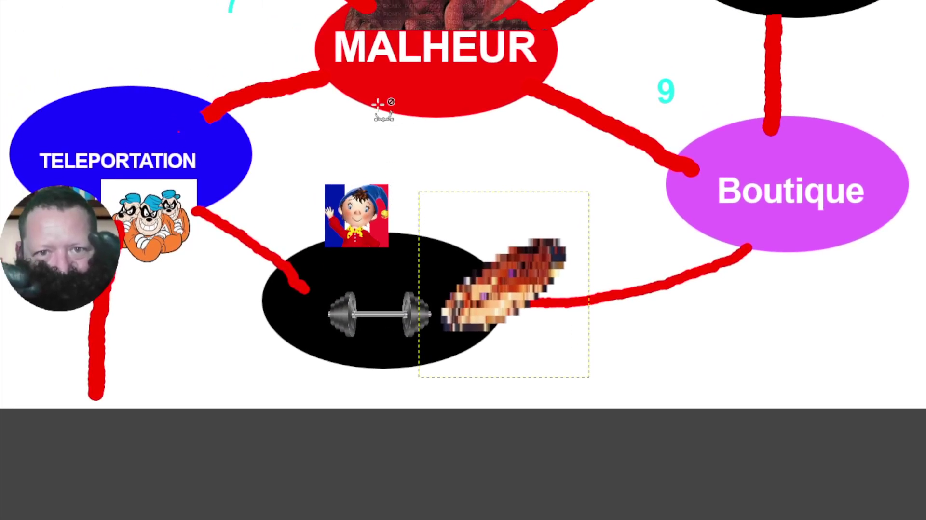
scroll(379, 104, "down", 1, "ctrl")
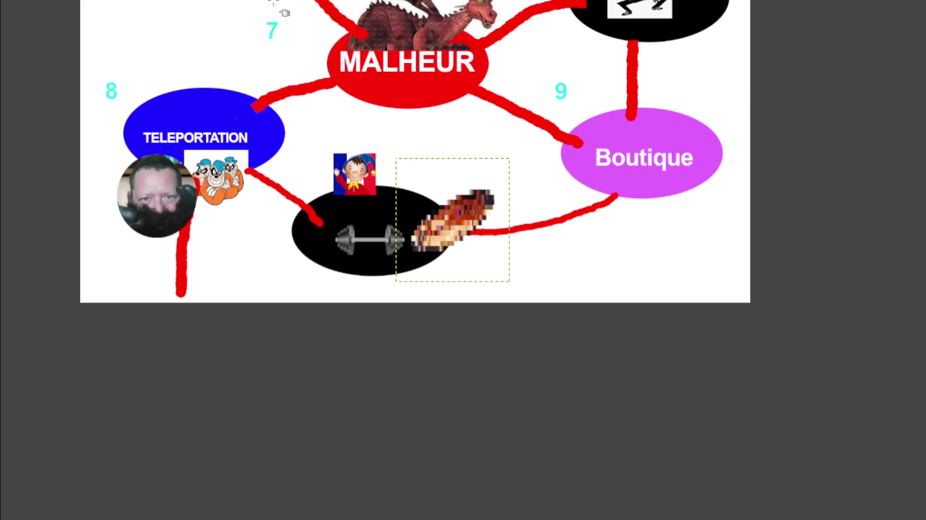
scroll(432, 284, "up", 5)
scroll(432, 284, "down", 2, "ctrl")
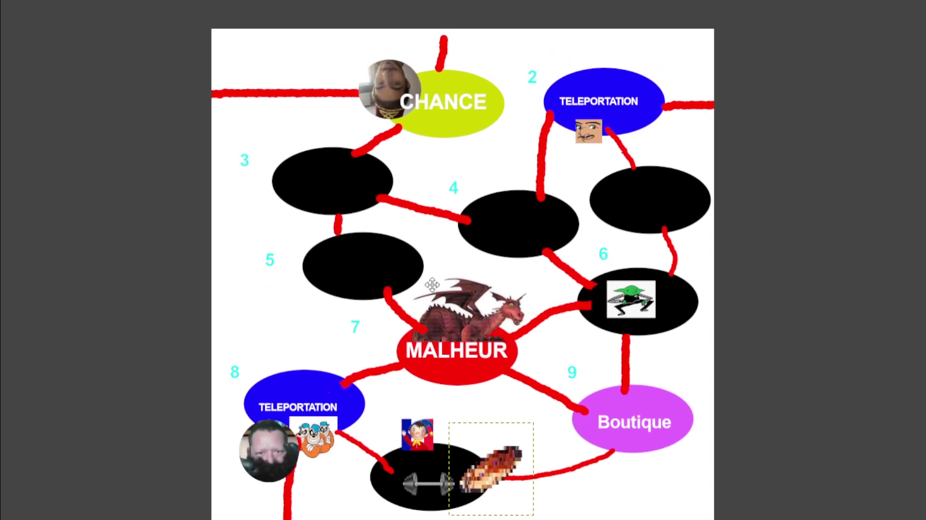
scroll(432, 285, "down", 1)
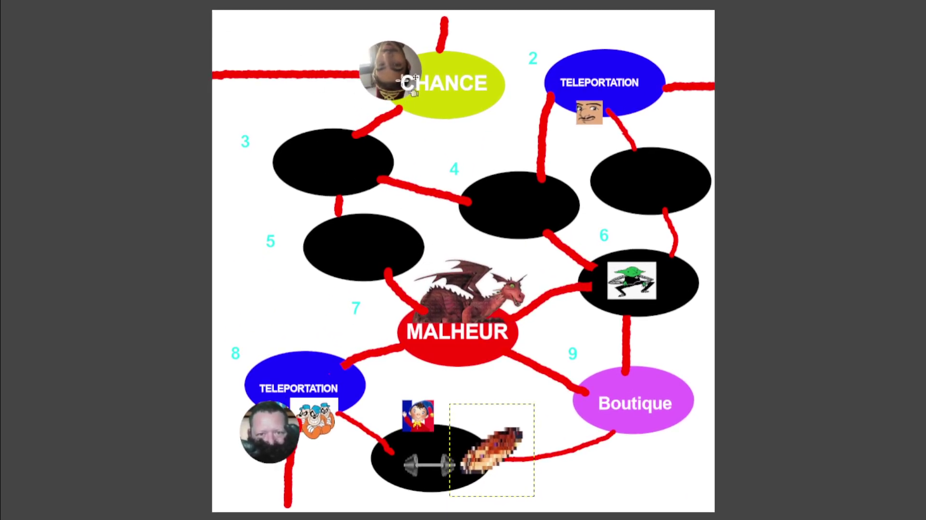
left_click_drag(642, 77, 656, 80)
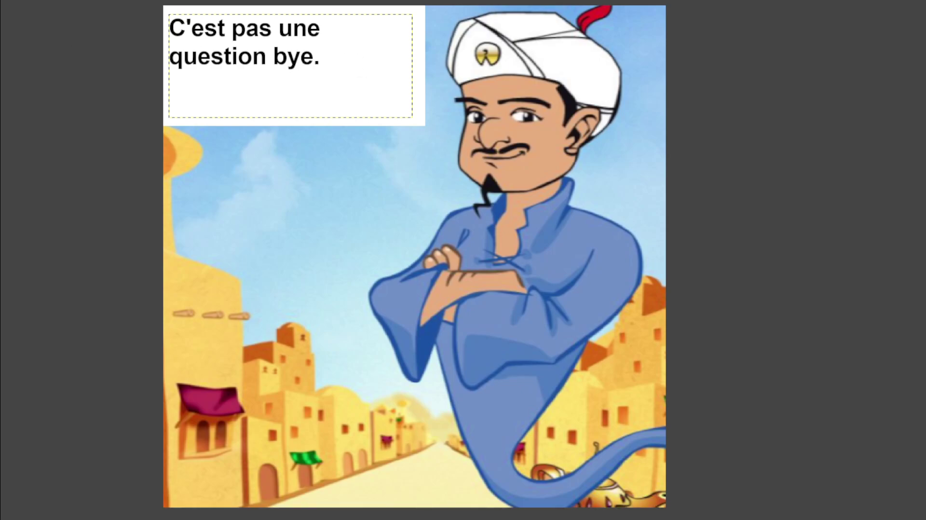
- Try out genie lines 'Encore toi', 'Le rif ? mdrrrrrrr' and 'Pose ta question sinon j'te' in the speech box
left_click(357, 79)
left_click_drag(358, 79, 51, 10)
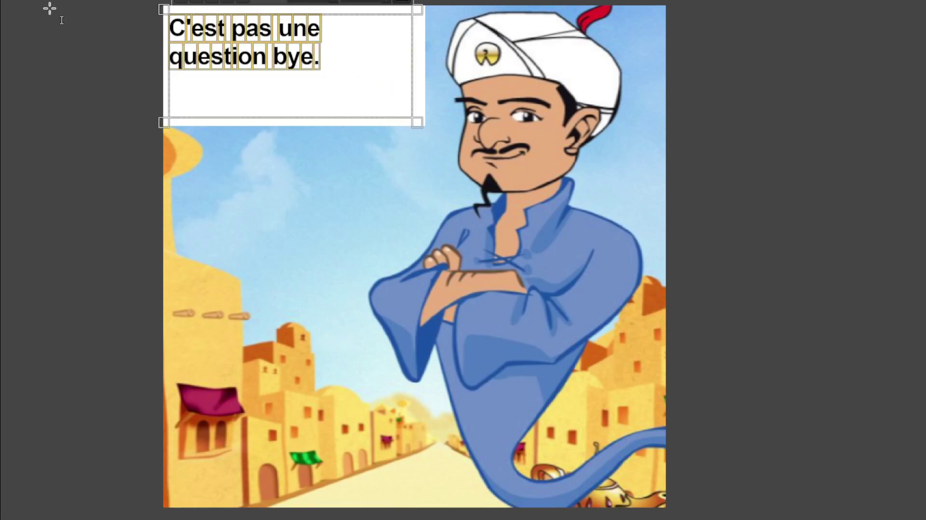
type("Encore toi ?")
key("BackSpace")
key("BackSpace")
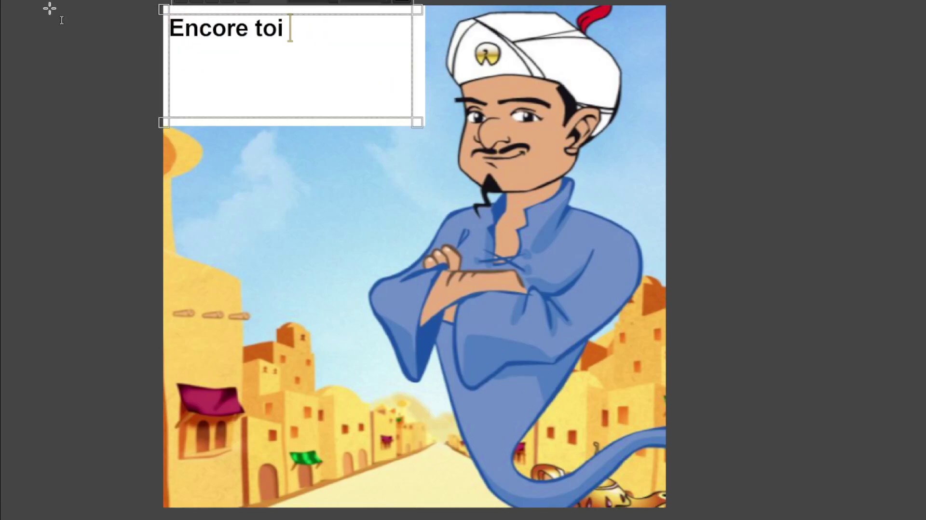
key("BackSpace")
key("BackSpace")
key("BackSpace")
key("BackSpace")
key("BackSpace")
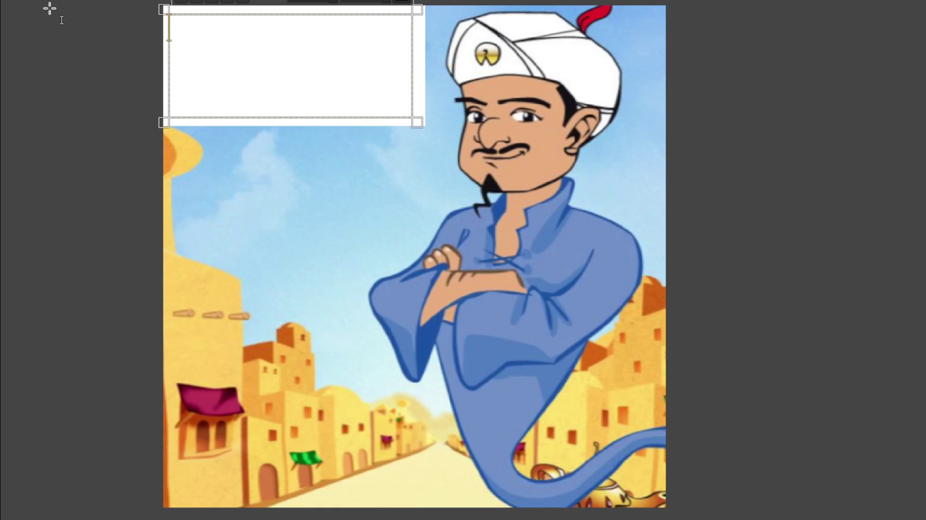
type("L")
type("e rif ? ")
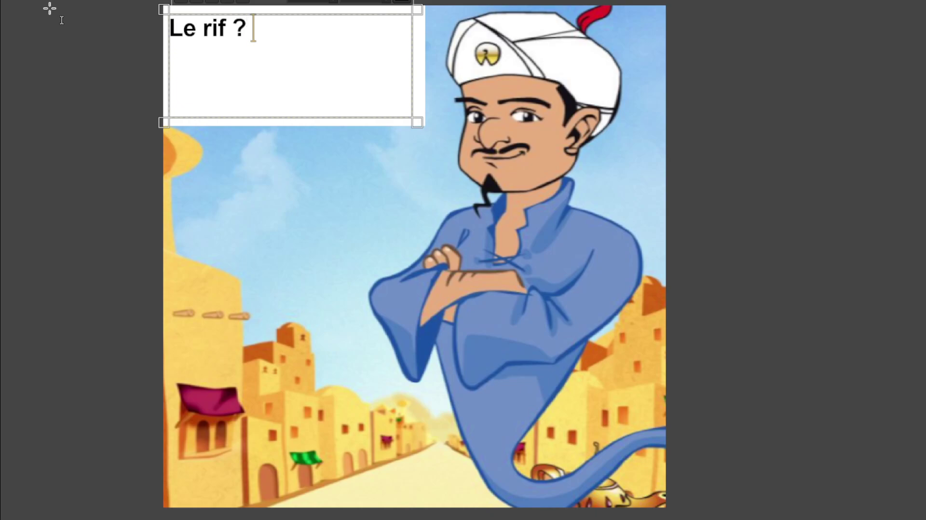
type("mdrrrrrrr")
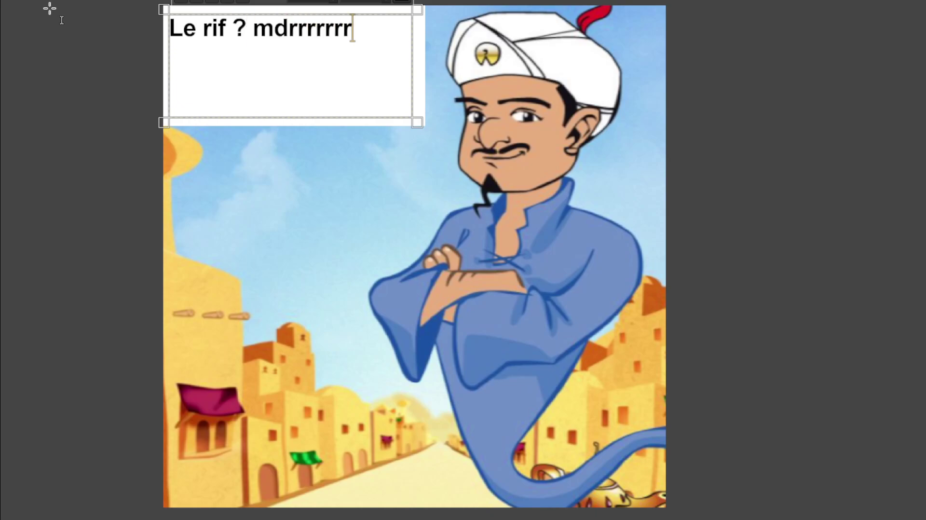
key("BackSpace")
key("BackSpace")
key("BackSpace")
key("BackSpace")
key("BackSpace")
key("BackSpace")
key("BackSpace")
key("BackSpace")
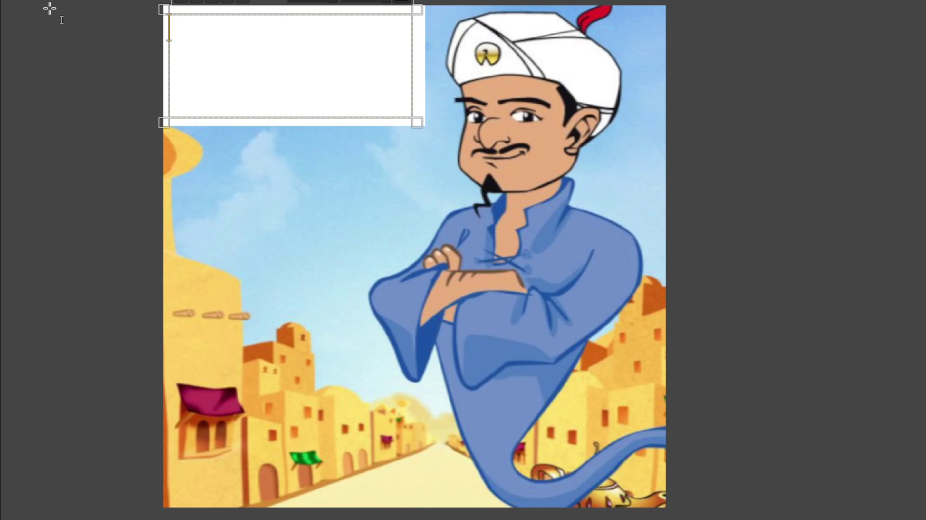
type("Pose ta questi")
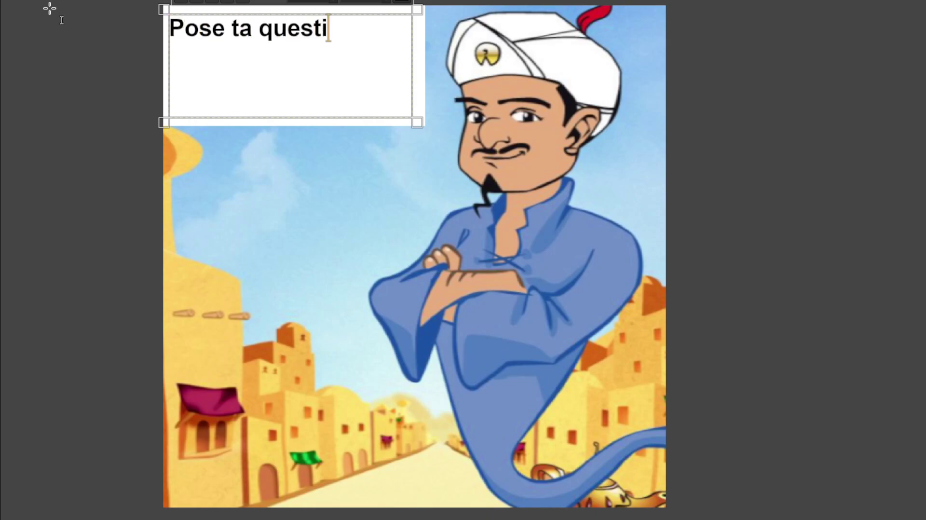
type("on sinon j'te")
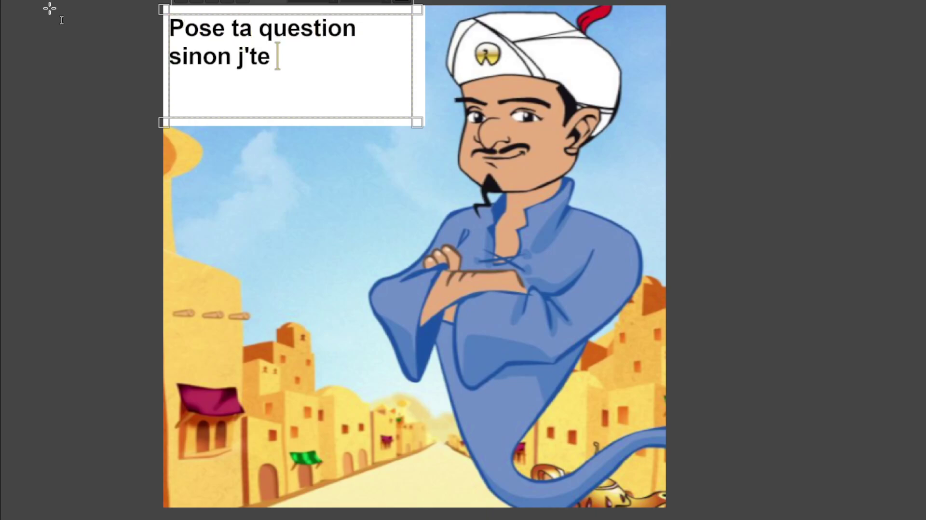
key("BackSpace")
key("BackSpace")
key("BackSpace")
key("BackSpace")
key("BackSpace")
key("BackSpace")
key("BackSpace")
key("BackSpace")
key("BackSpace")
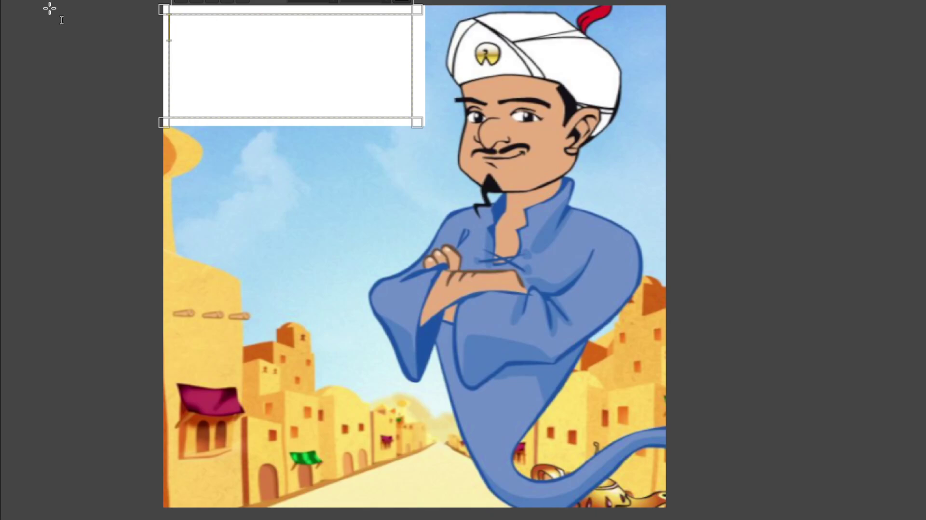
- Write 'Il aime racketter ouai', then replace it with 'il vient de la street.'
type("Il aime rac ")
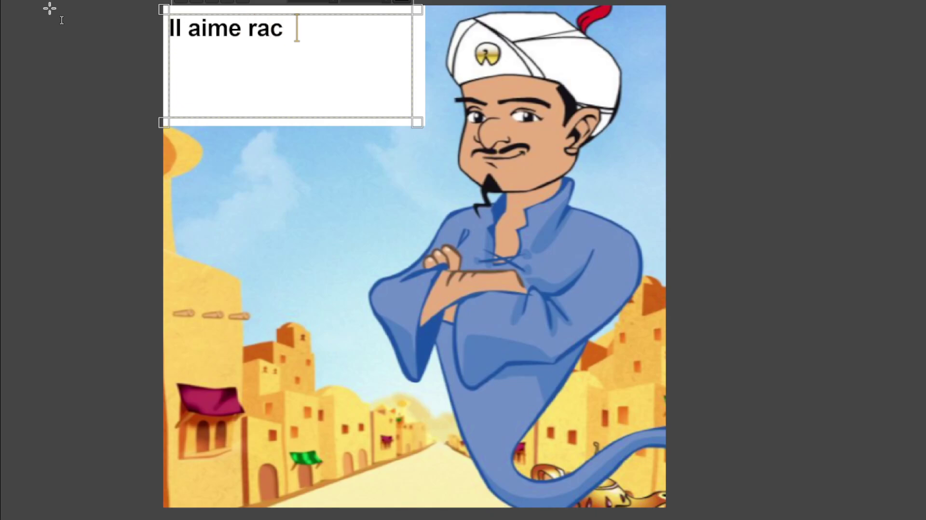
type("ketter")
key("BackSpace")
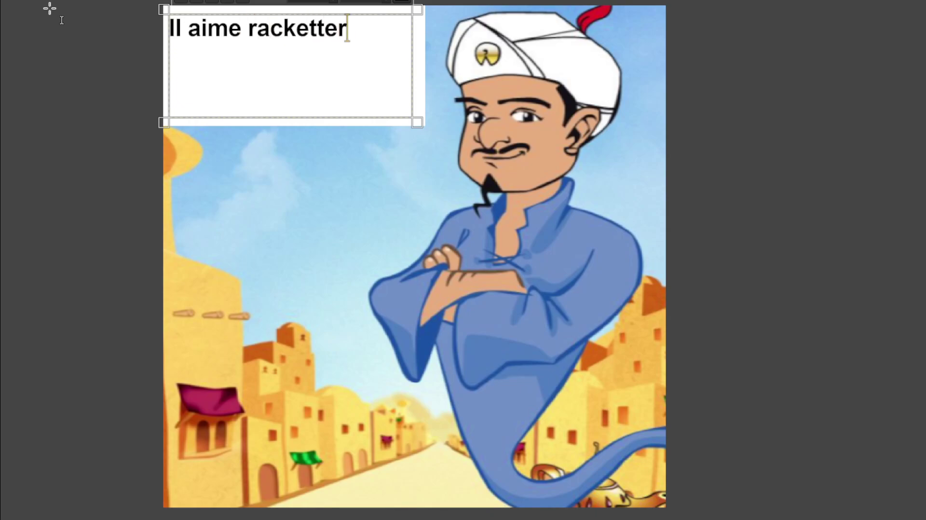
type("ouai")
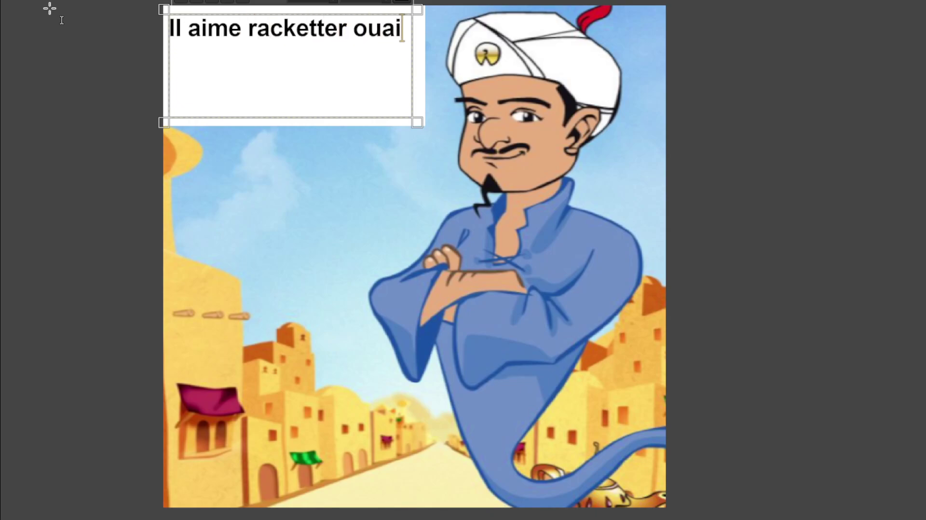
type(".")
key("BackSpace")
key("BackSpace")
key("BackSpace")
key("BackSpace")
key("BackSpace")
key("BackSpace")
key("BackSpace")
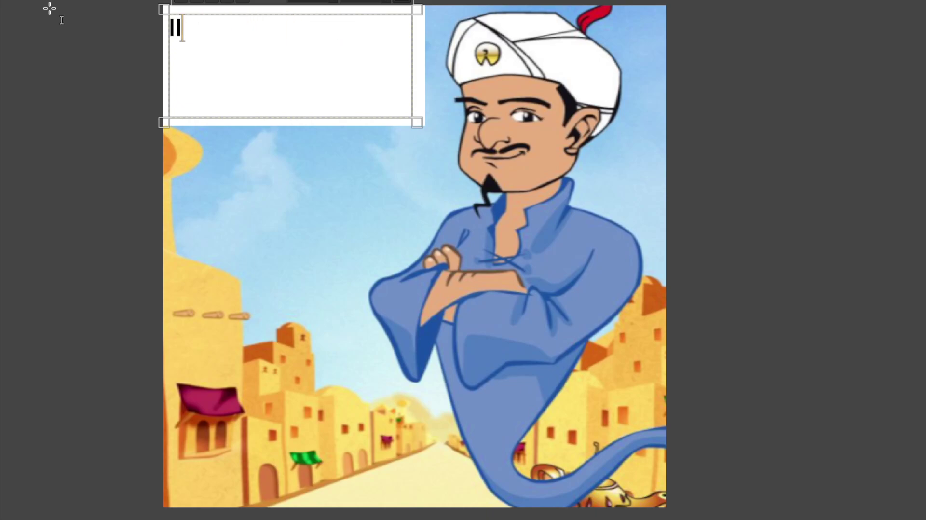
key("BackSpace")
key("BackSpace")
type("il vient de la s")
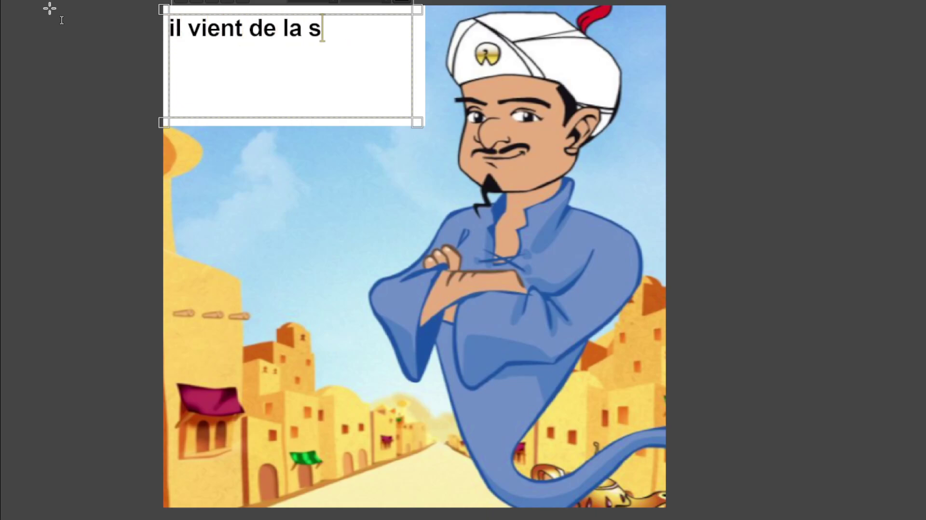
type("treet.")
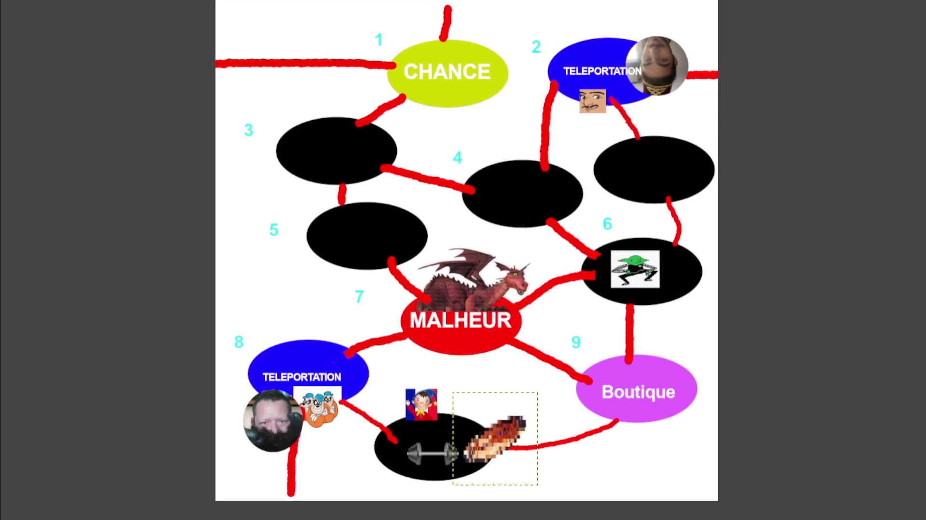
- Drag the round webcam player token from TELEPORTATION onto the MALHEUR oval
mouse_move(659, 60)
left_mouse_down()
mouse_move(608, 202)
mouse_move(463, 346)
left_mouse_up()
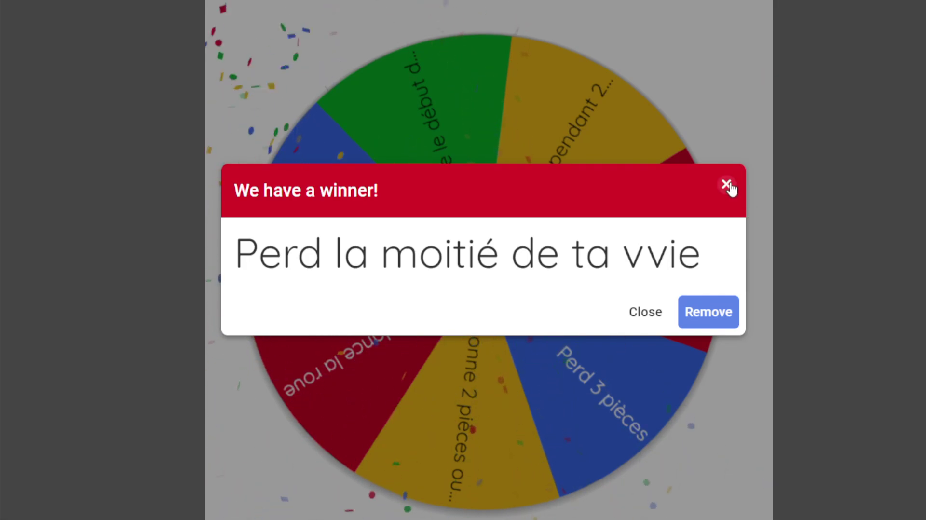
- Close the 'We have a winner!' dialog showing 'Perd la moitié de ta vvie'
left_click(726, 184)
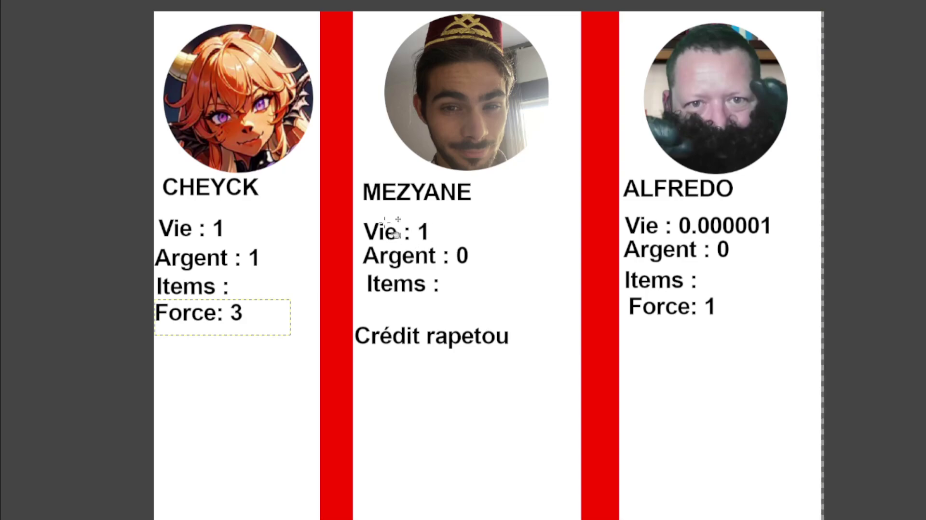
- Change the middle player's Vie from 1 to 0.50 and widen the text box to one line
left_click(436, 255)
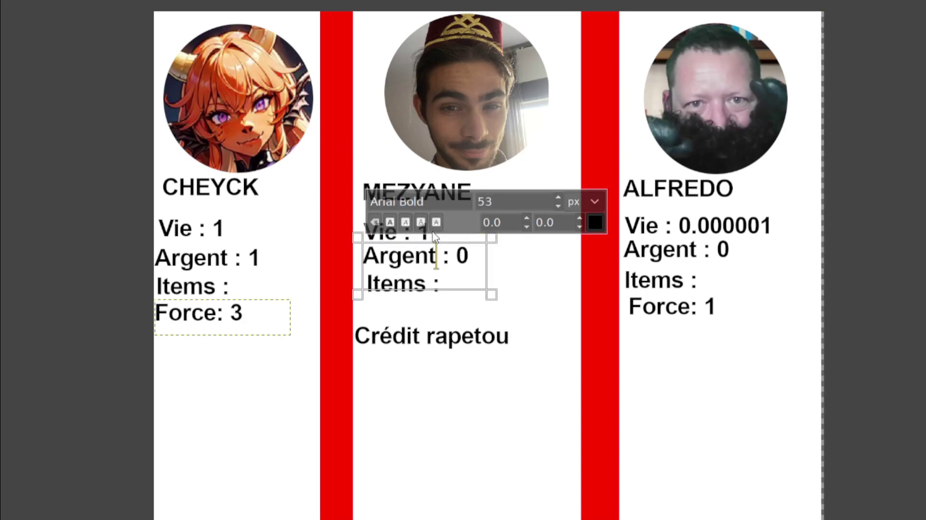
left_click(583, 258)
left_click(431, 233)
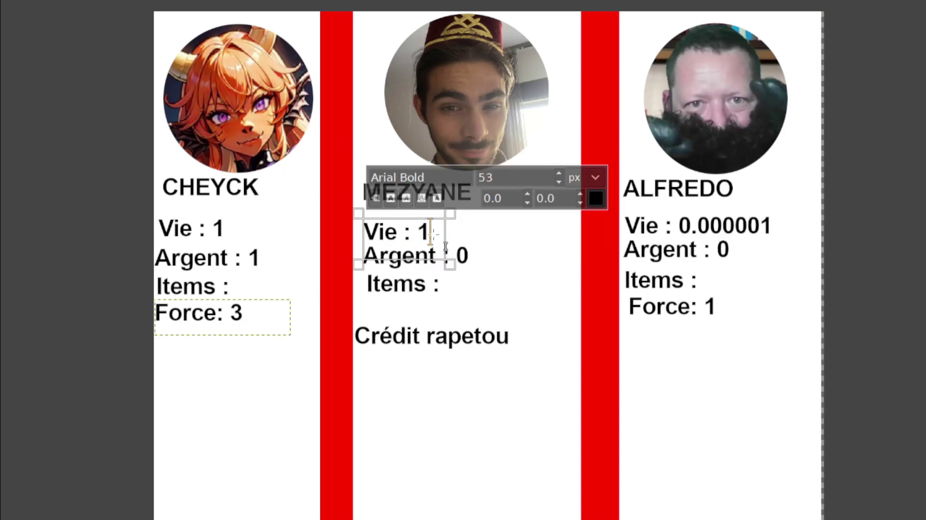
key("BackSpace")
type("0")
type(".0")
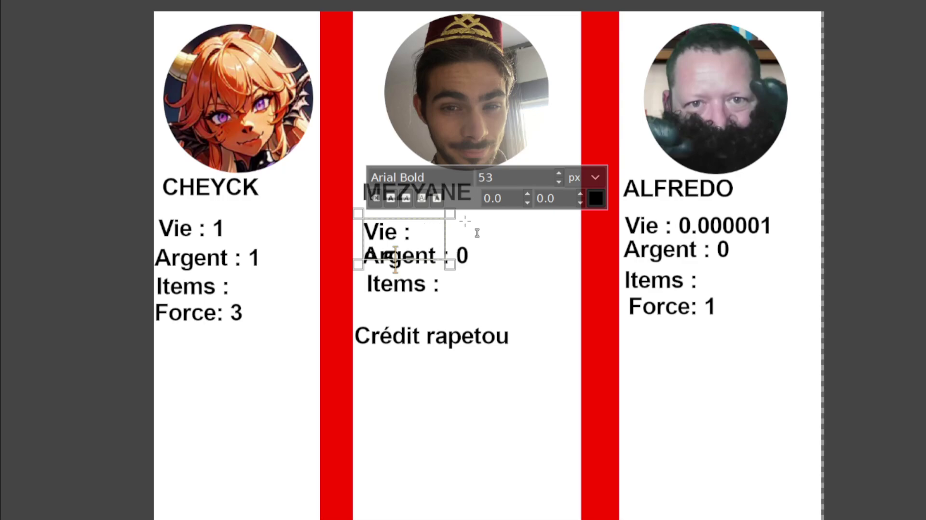
type("0")
left_click_drag(450, 264, 542, 264)
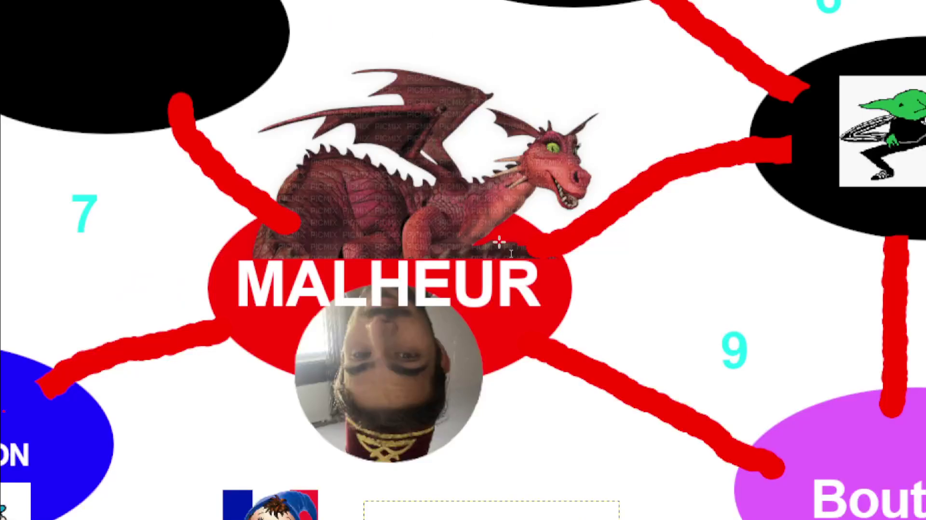
- Draw a text box above the dragon reading 'C'est MADAME.', then change it to 'J'ai dit MADAME.'
left_click_drag(278, 7, 828, 98)
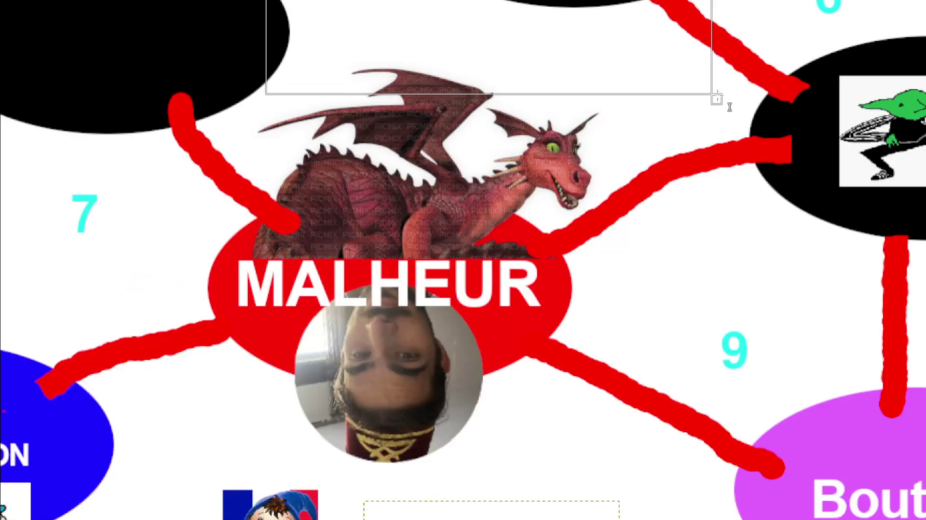
type("C'est ")
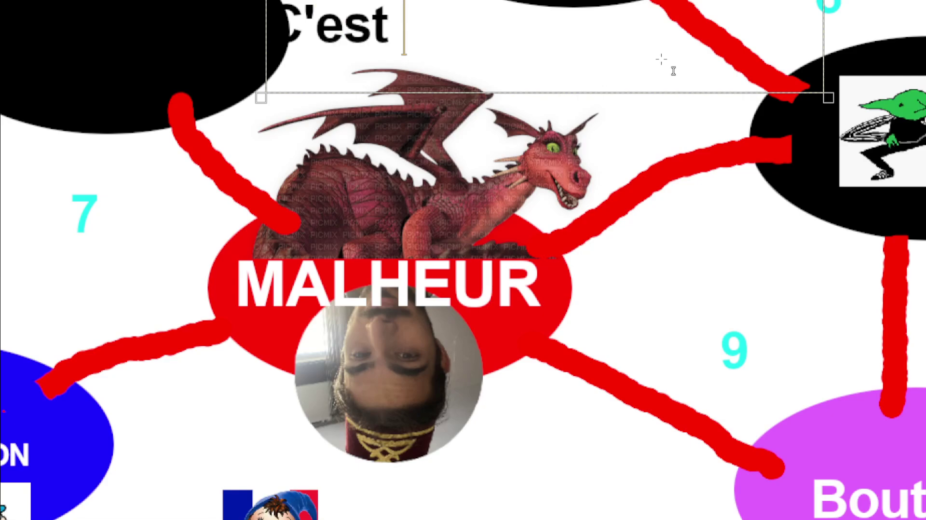
type("MADAME/")
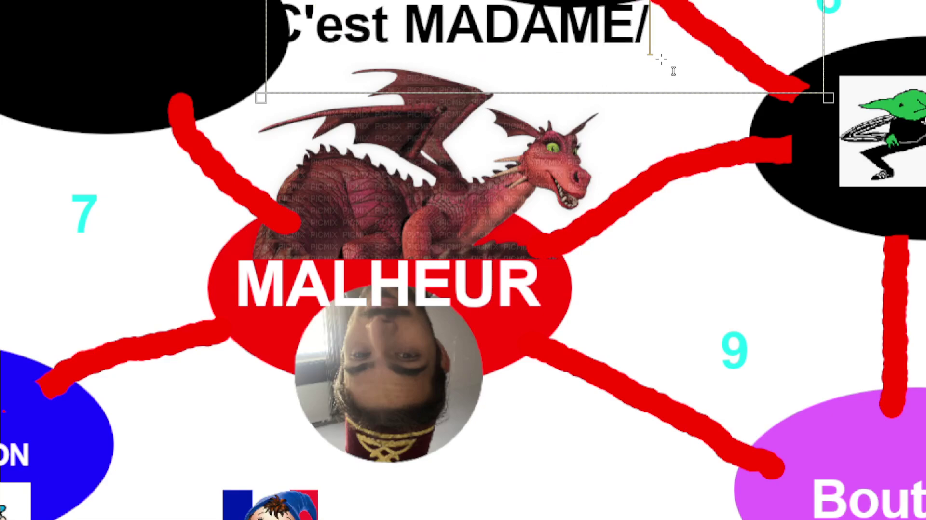
key("BackSpace")
type(".")
left_click_drag(261, 46, 287, 50)
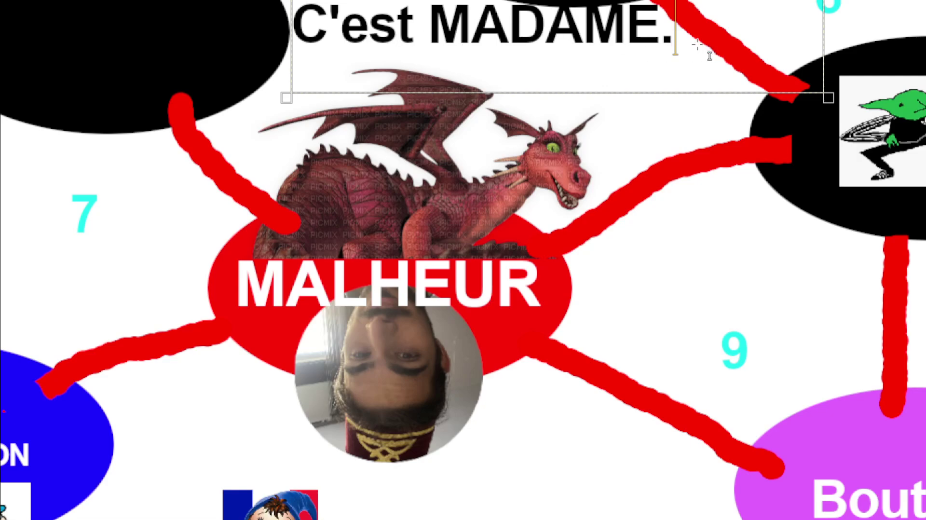
key("ctrl+a")
type("J'ai d")
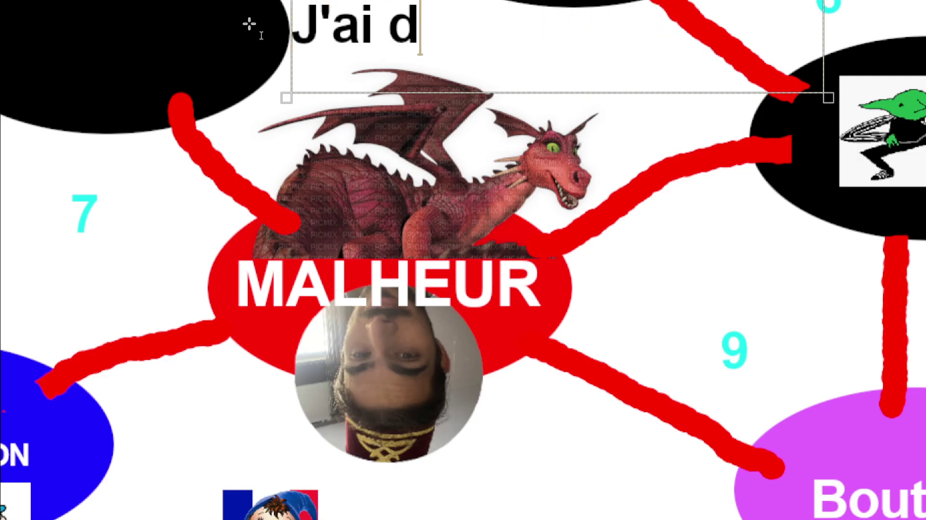
type("it MADA")
key("BackSpace")
key("BackSpace")
type("DAME.")
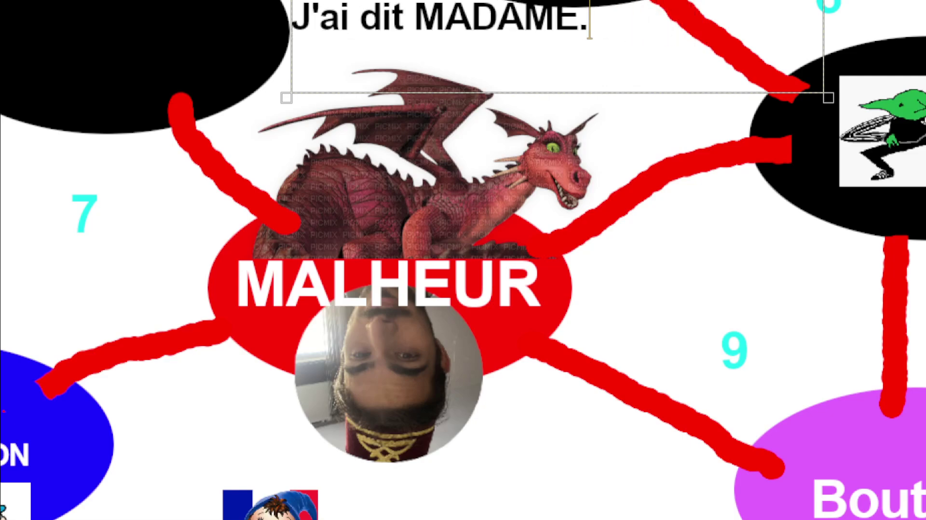
- Replace the line with 'Choisit bien tes mots.', then clear the box again
left_click(601, 49)
left_click_drag(619, 67, 217, 63)
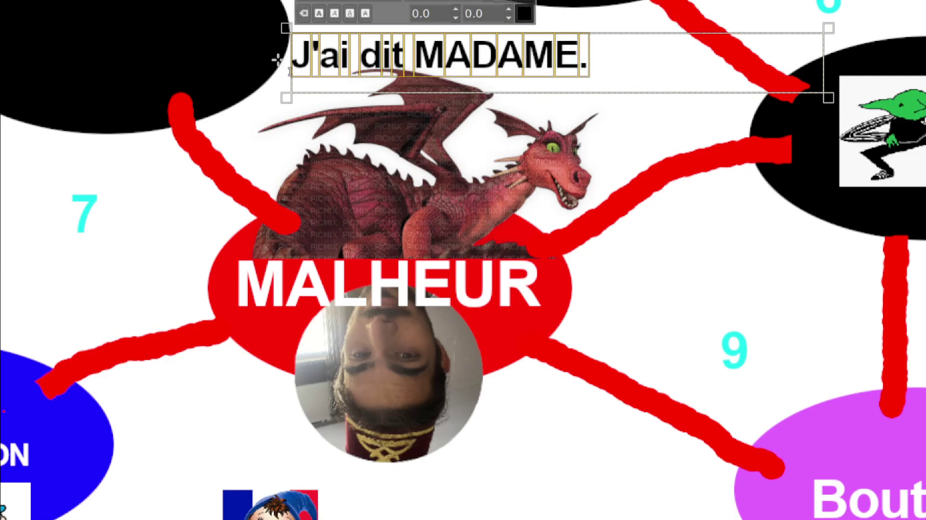
key("BackSpace")
type("Choisit")
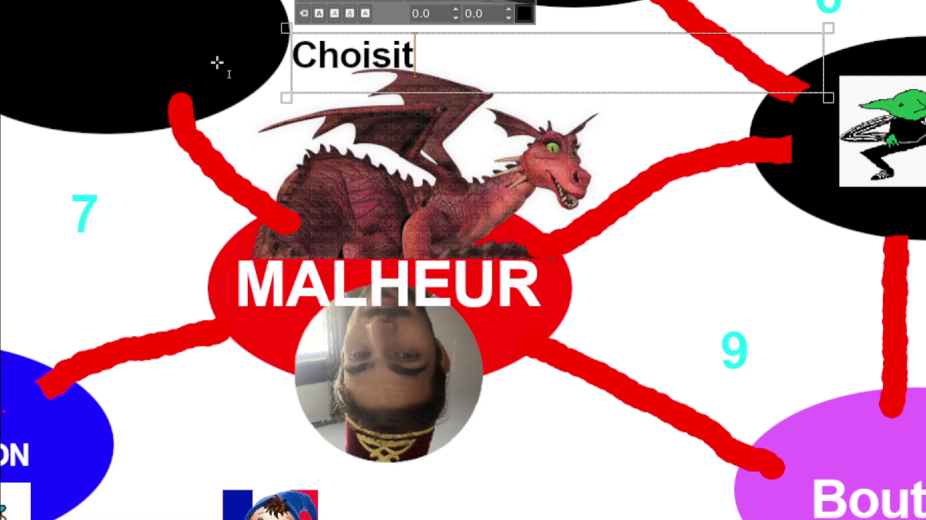
type(" bien tes smots")
key("BackSpace")
key("BackSpace")
key("BackSpace")
key("BackSpace")
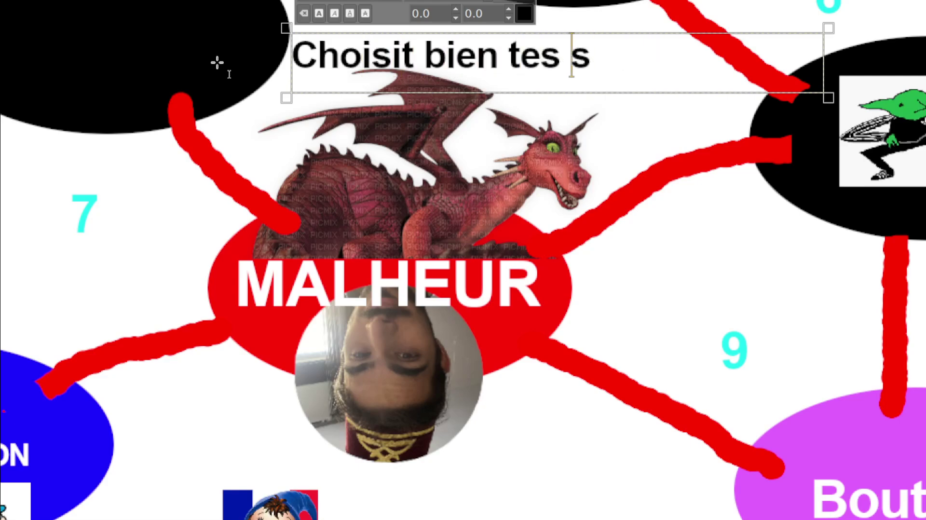
key("BackSpace")
type("mots.")
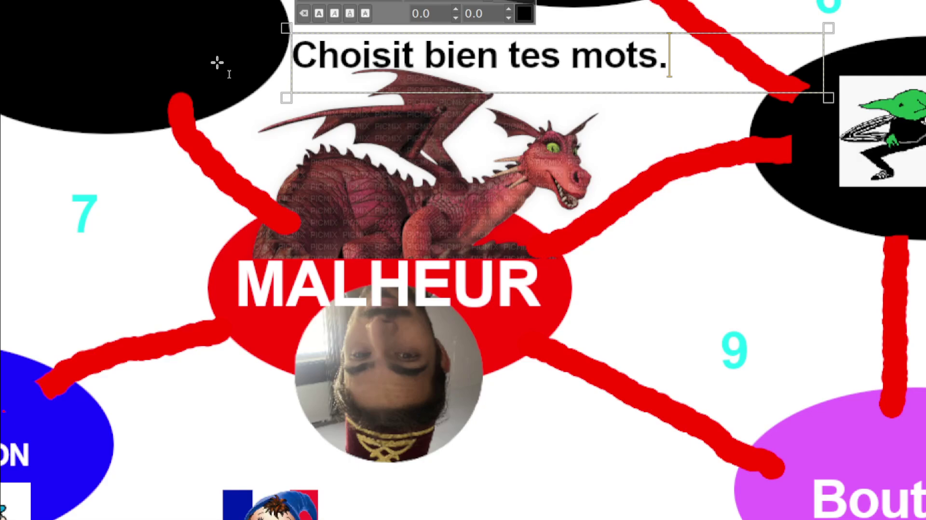
triple_click(684, 55)
key("BackSpace")
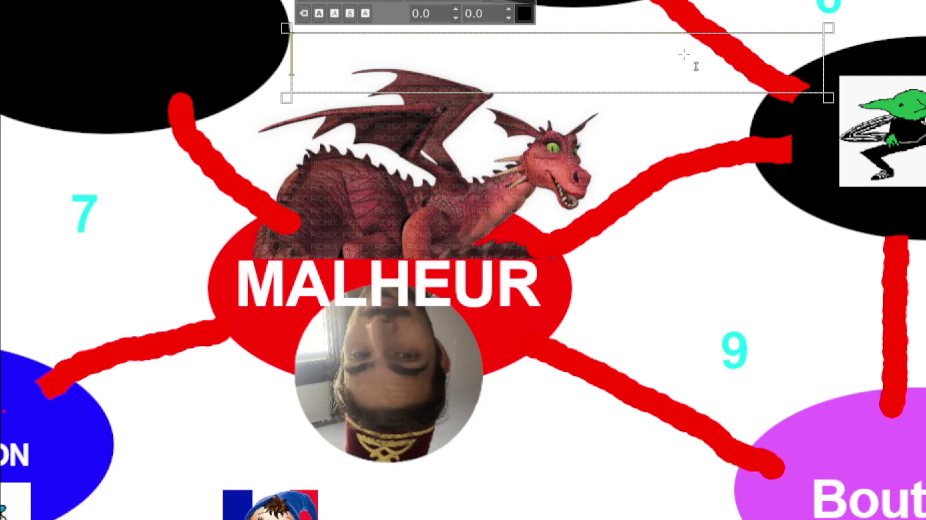
- Type 'Tu me prend pour une vulgaire poulne vue ?', resize the box, then replace it with 'Petit con !'
type("C")
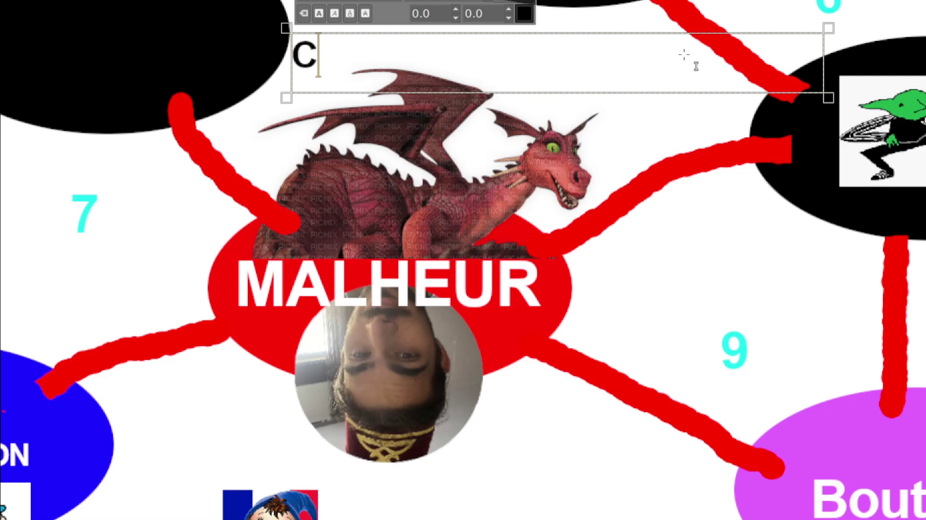
key("BackSpace")
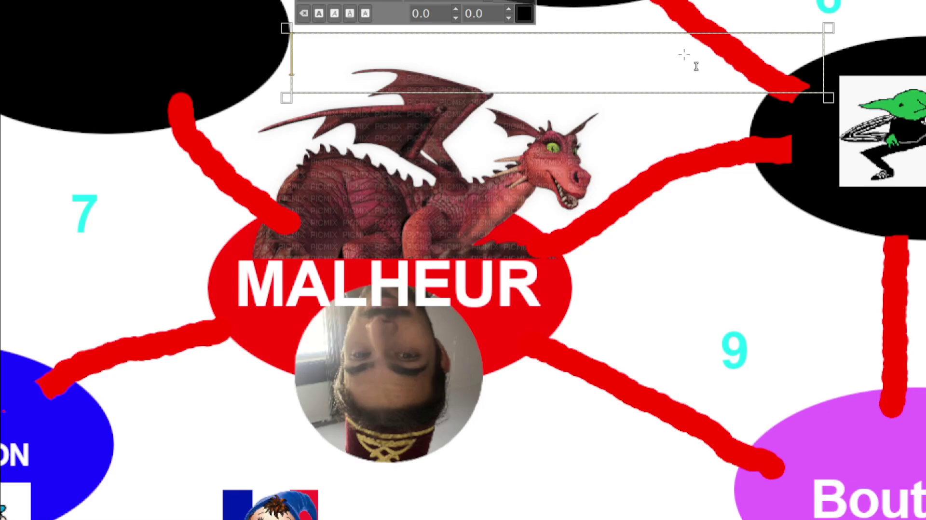
type("Tu")
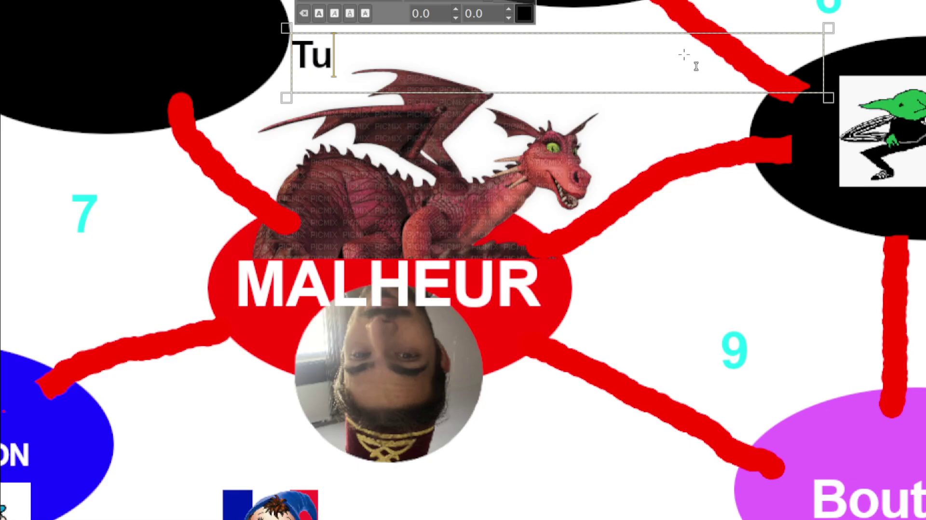
type(" me prend pour une vu")
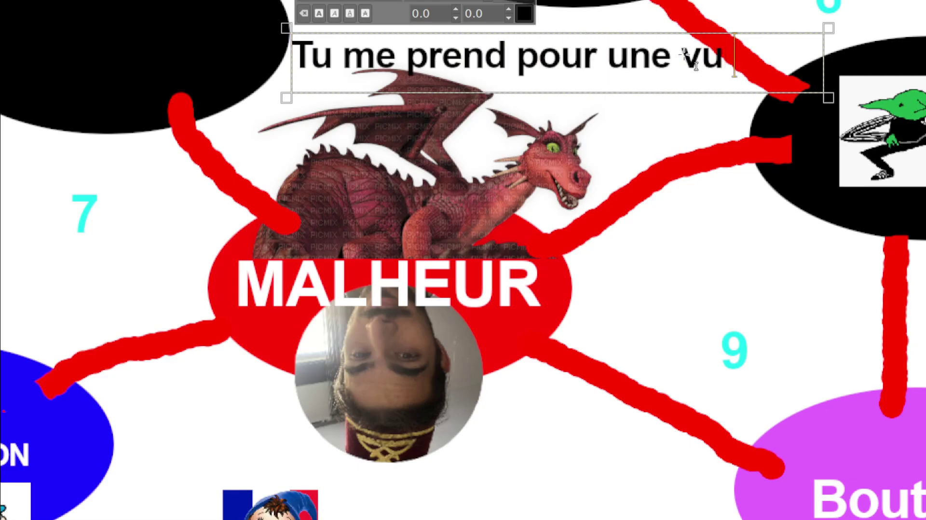
type("lgaire poul")
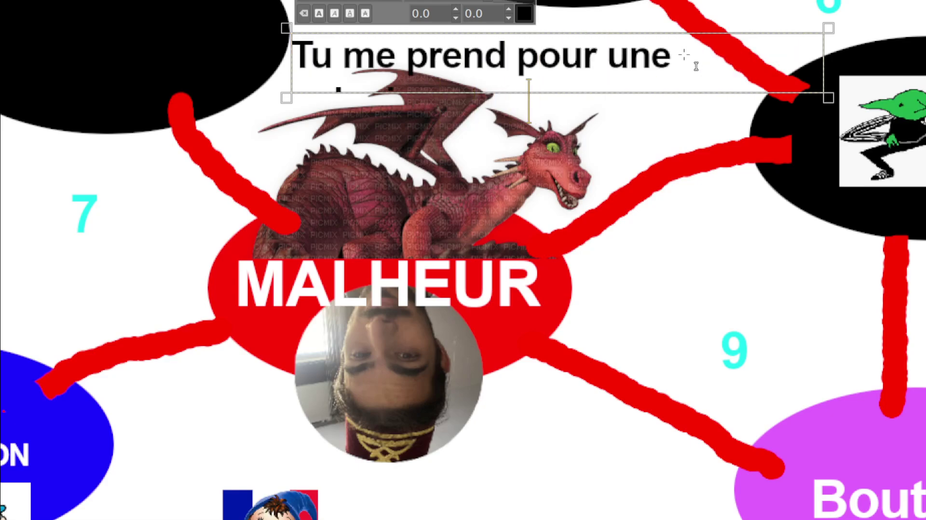
type("ne vue ?")
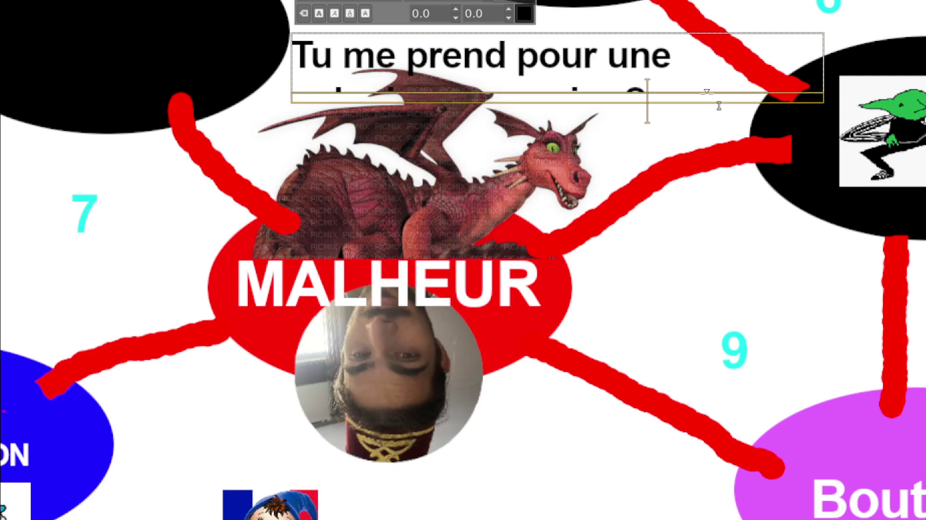
left_click_drag(709, 97, 714, 155)
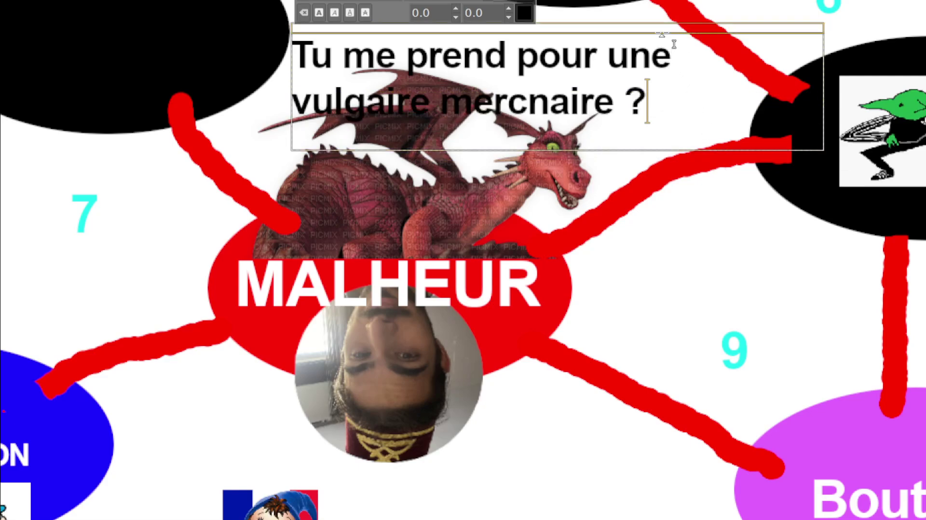
left_click_drag(661, 32, 661, 7)
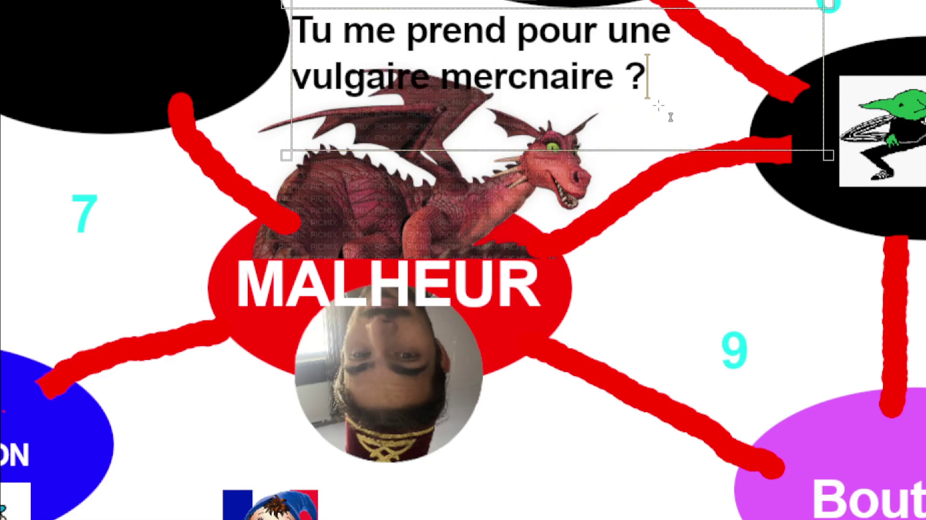
key("ctrl+a")
key("BackSpace")
type("P")
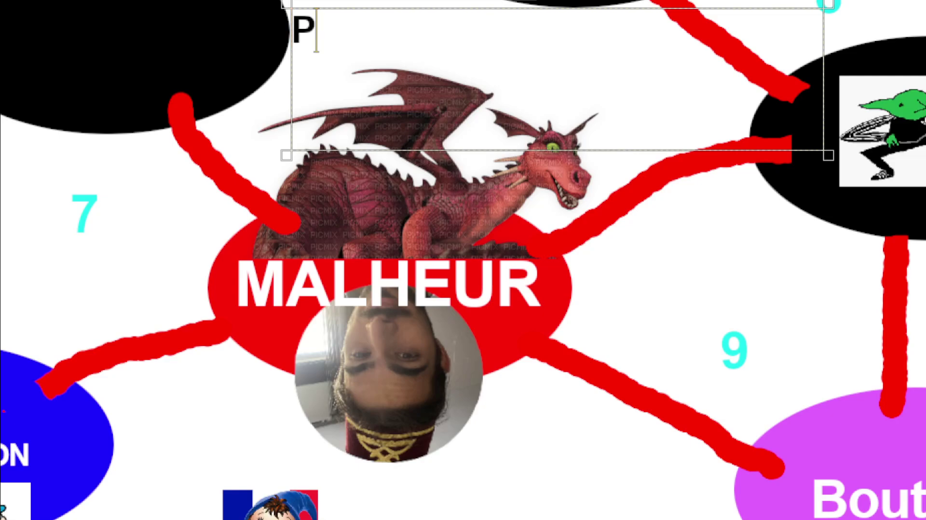
type("etit con !")
key("Return")
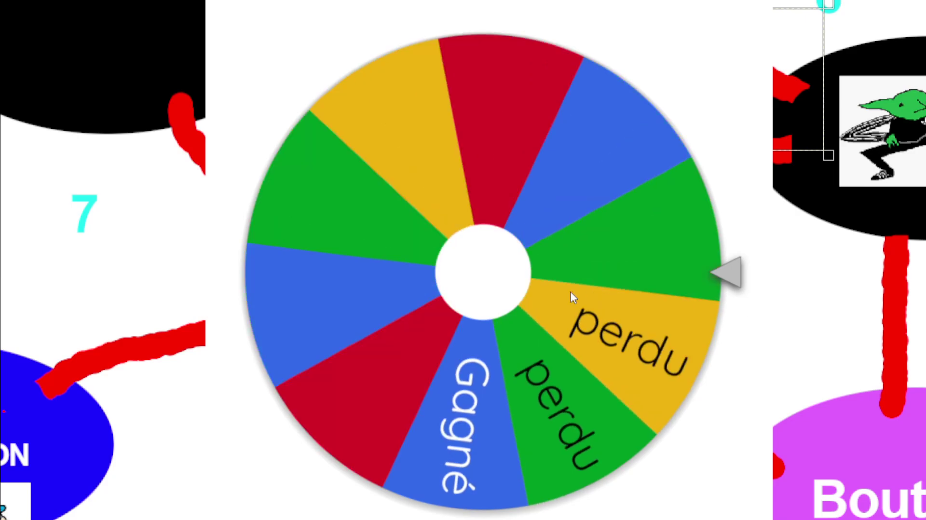
- Spin the Gagné/perdu wheel, then close its 'We have a winner!' popup
left_click(525, 212)
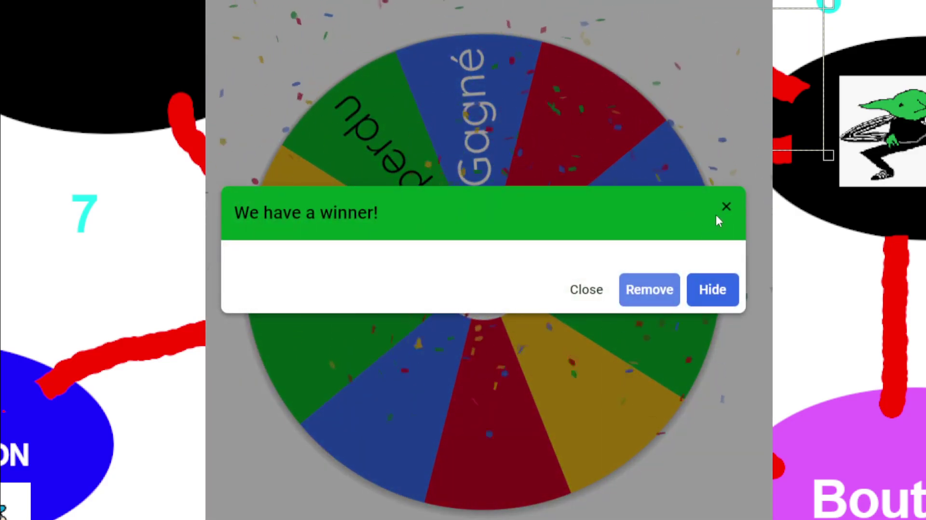
left_click(723, 207)
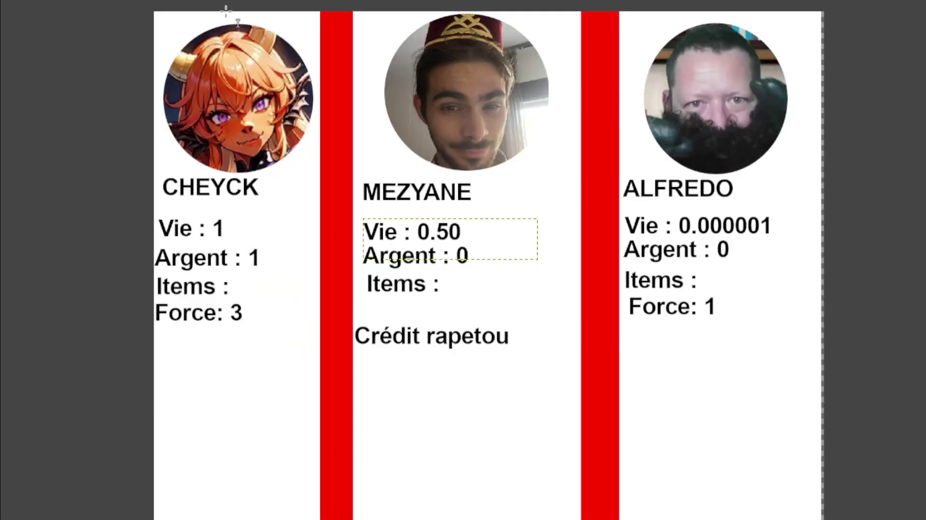
- Change MEZYANE's Vie value from 0.50 to 0.0000001
left_click(479, 235)
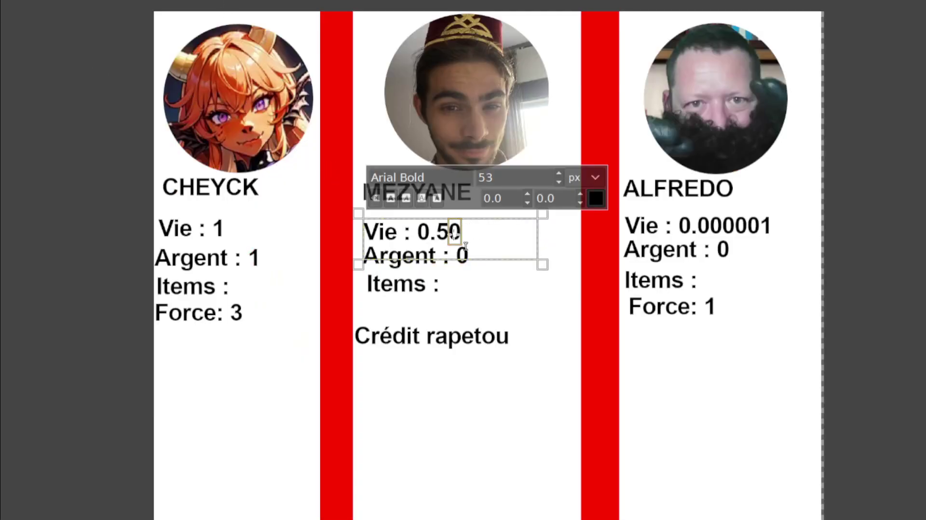
left_click_drag(463, 241, 437, 239)
type("000")
type("0001")
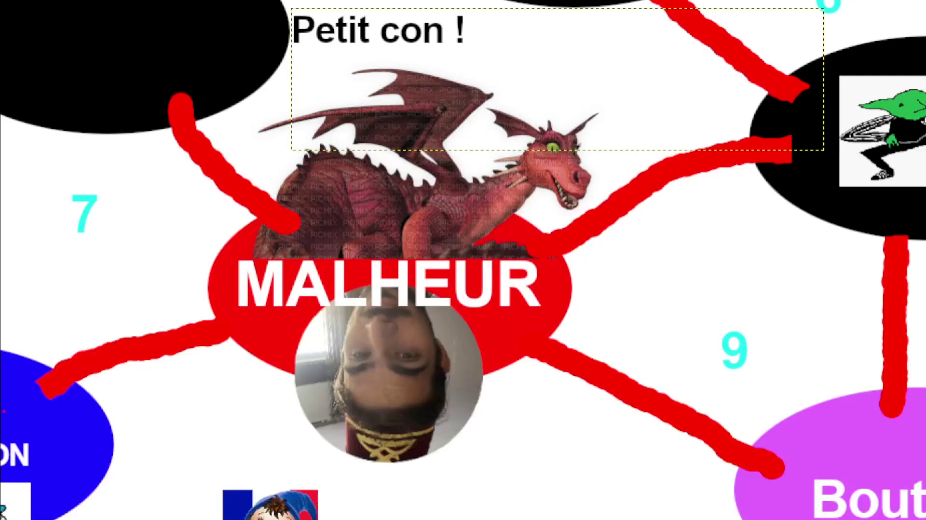
- Delete the end of the 'Petit con !' dialogue above the dragon, leaving 'Pet'
left_click(491, 49)
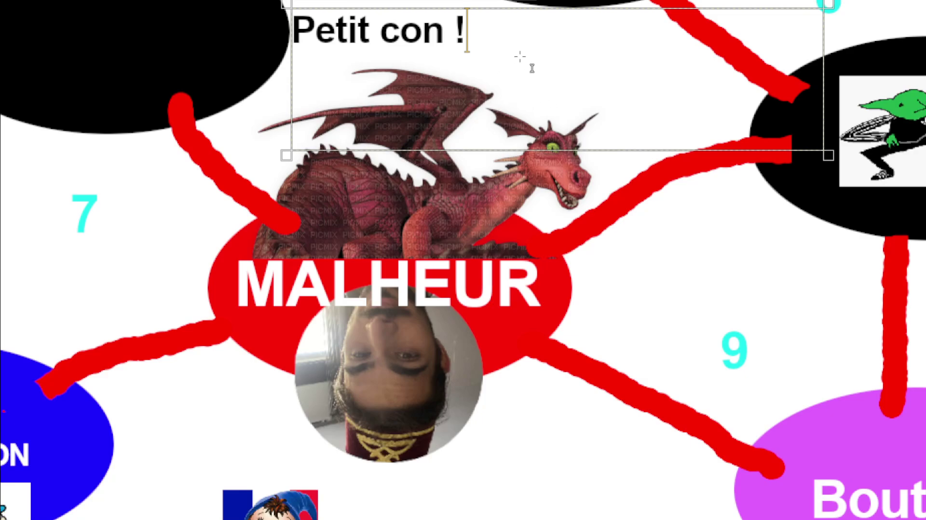
key("BackSpace")
key("BackSpace")
key("BackSpace")
key("BackSpace")
key("BackSpace")
key("BackSpace")
key("BackSpace")
key("BackSpace")
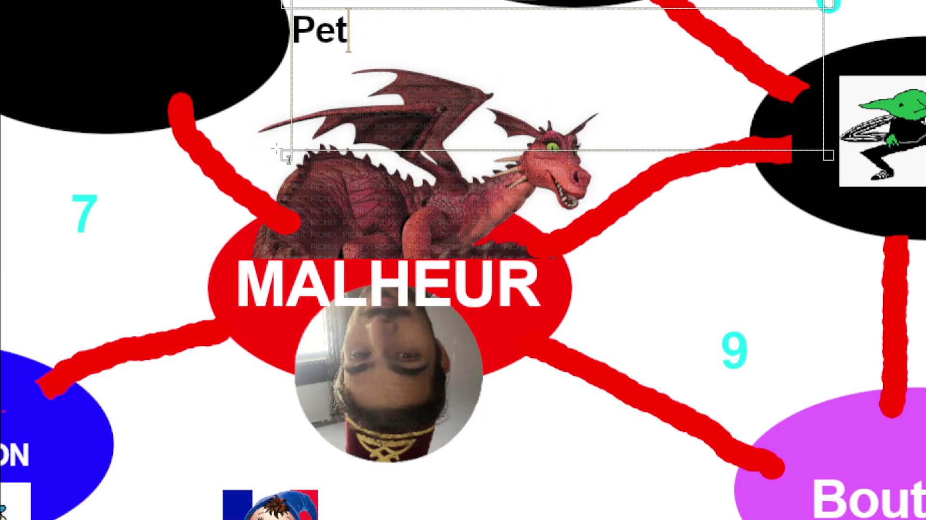
key("BackSpace")
key("BackSpace")
key("BackSpace")
- Scale the upside-down face token under MALHEUR down to a 224×18 strip
scroll(461, 200, "down", 1)
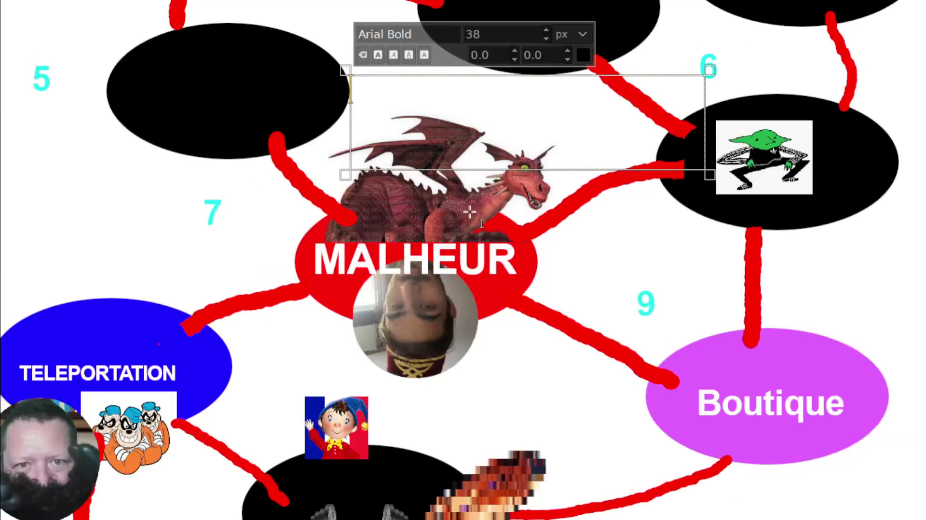
scroll(467, 207, "down", 1)
scroll(484, 246, "up", 1)
scroll(485, 246, "up", 1)
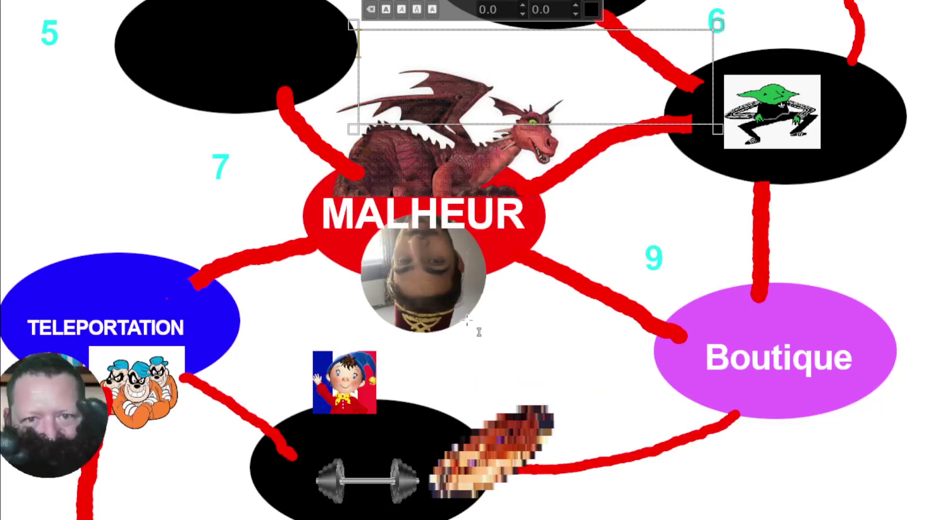
scroll(484, 246, "up", 1)
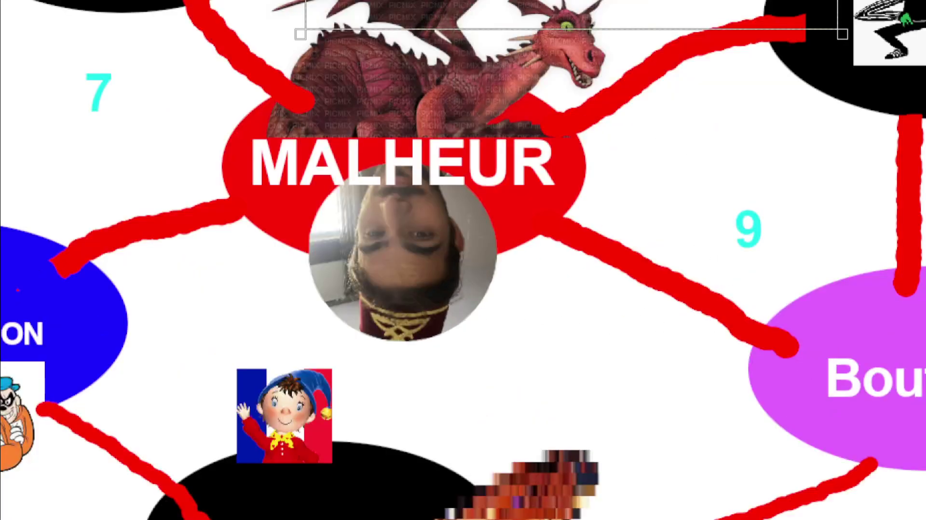
left_click(405, 256)
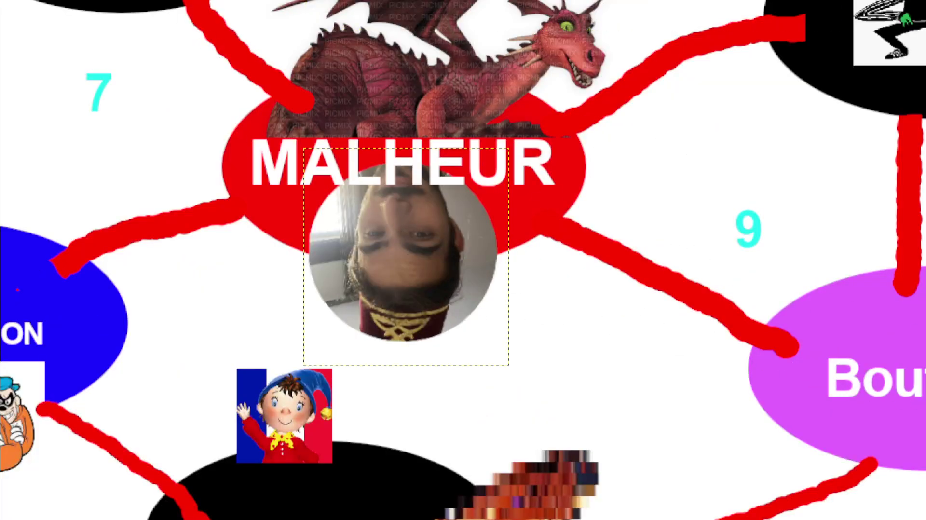
key("shift+s")
left_click_drag(434, 192, 464, 403)
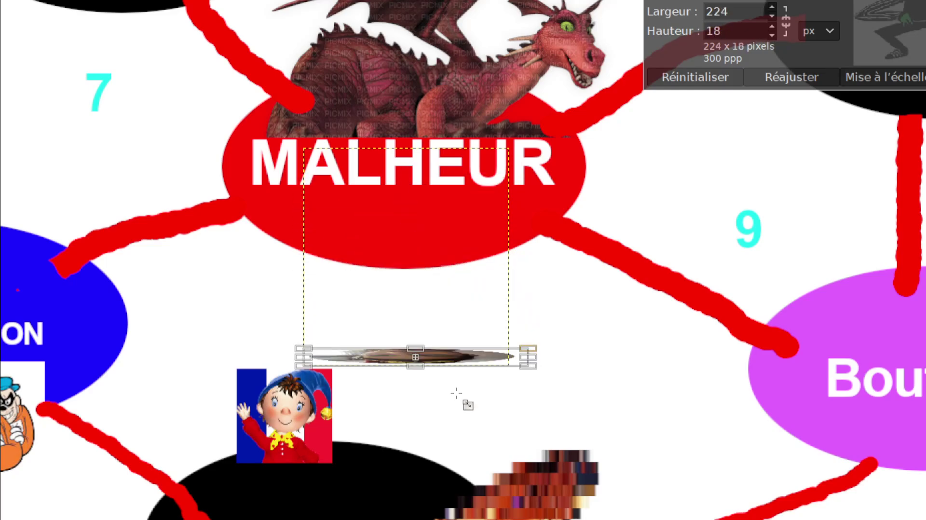
left_click(910, 78)
key("minus")
key("minus")
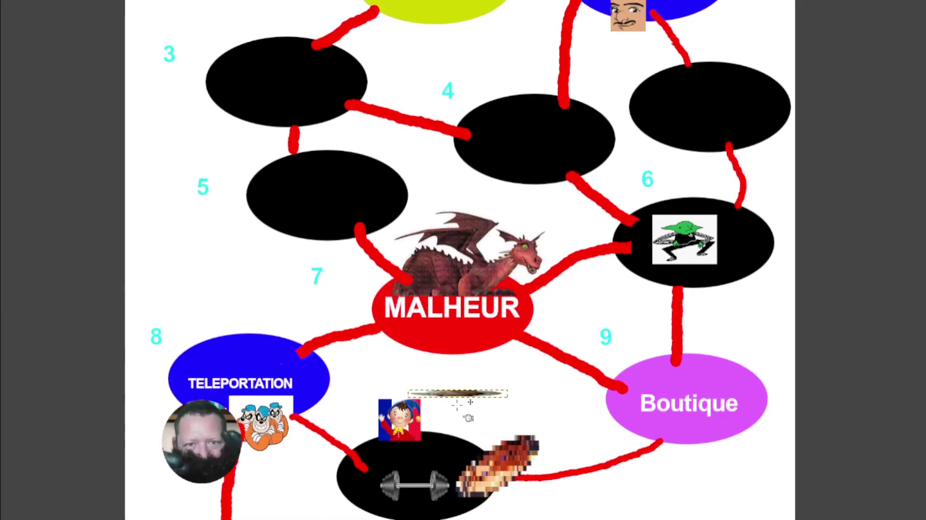
- Undo a stray background move, put the strip in the top-right ellipse and the face on space 3
left_click_drag(467, 411, 607, 227)
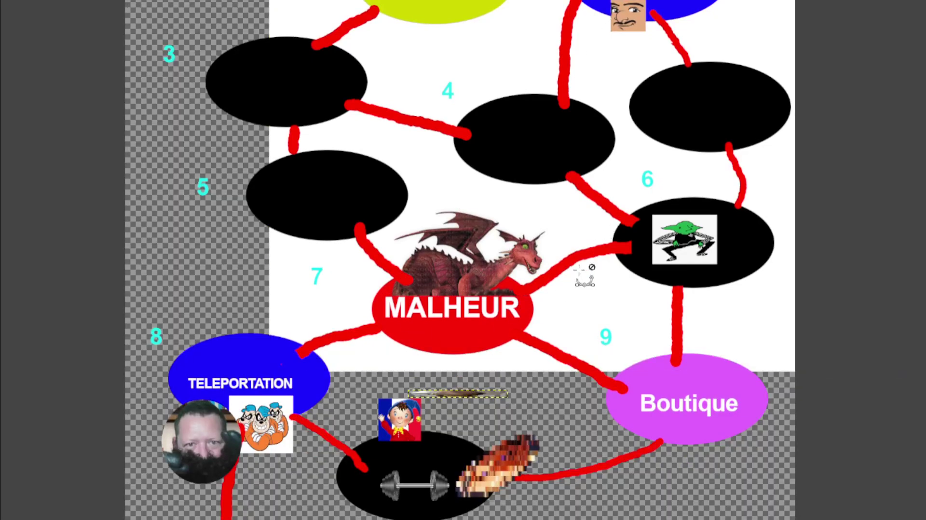
key("ctrl+z")
left_click_drag(478, 403, 719, 126)
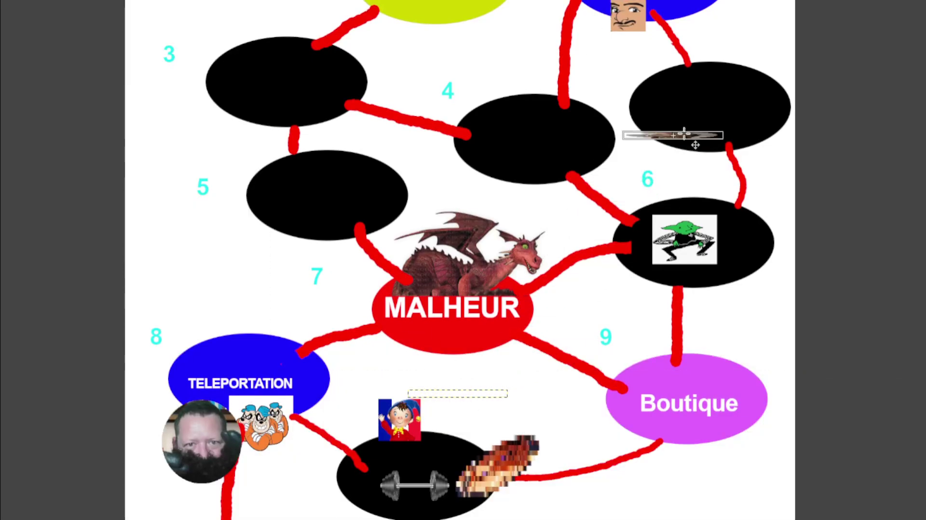
scroll(668, 239, "down", 2)
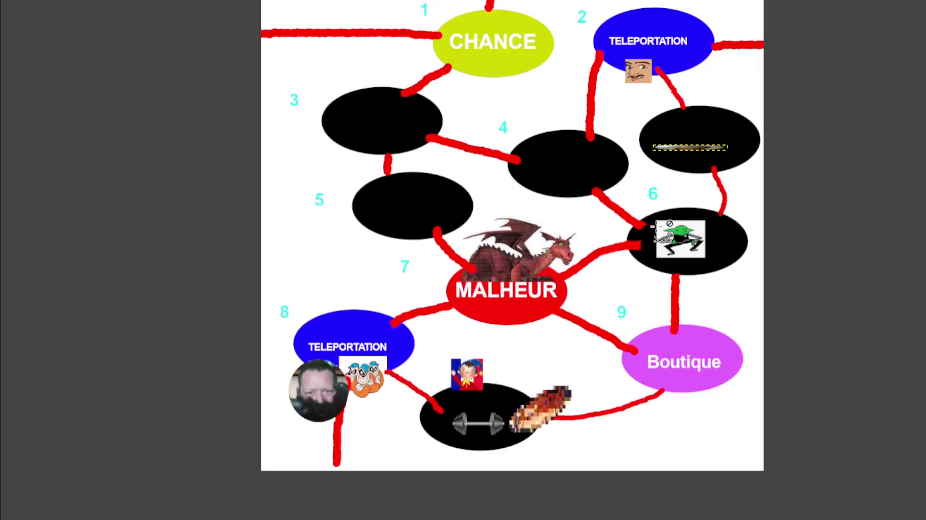
left_click_drag(639, 72, 407, 115)
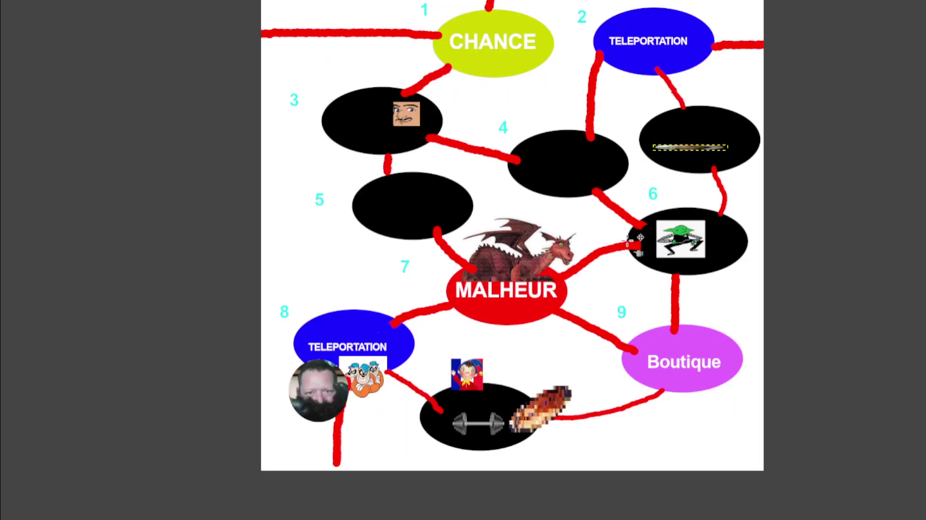
- Move the goblin to space 4, Noddy onto Boutique, and the robbers token beside Boutique
left_click_drag(681, 239, 607, 144)
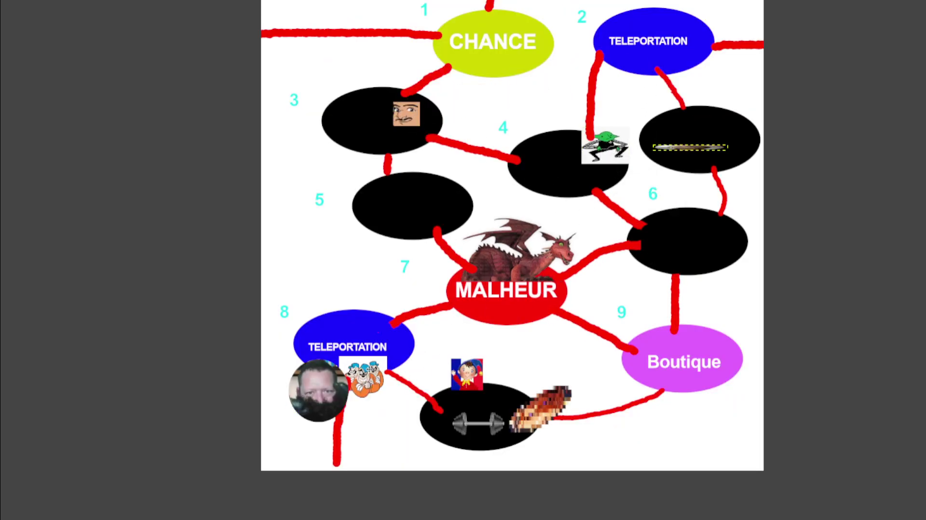
left_click_drag(366, 384, 467, 439)
left_click_drag(467, 374, 709, 333)
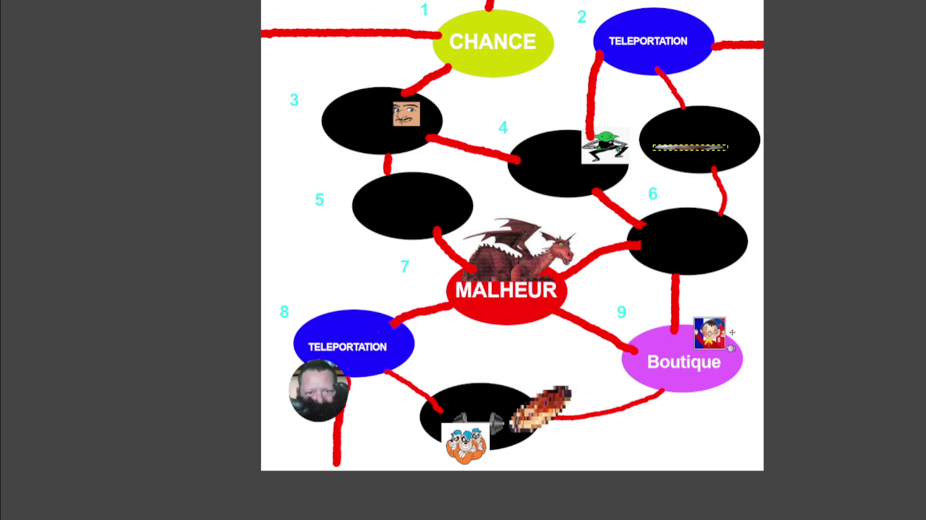
left_click_drag(476, 437, 397, 352)
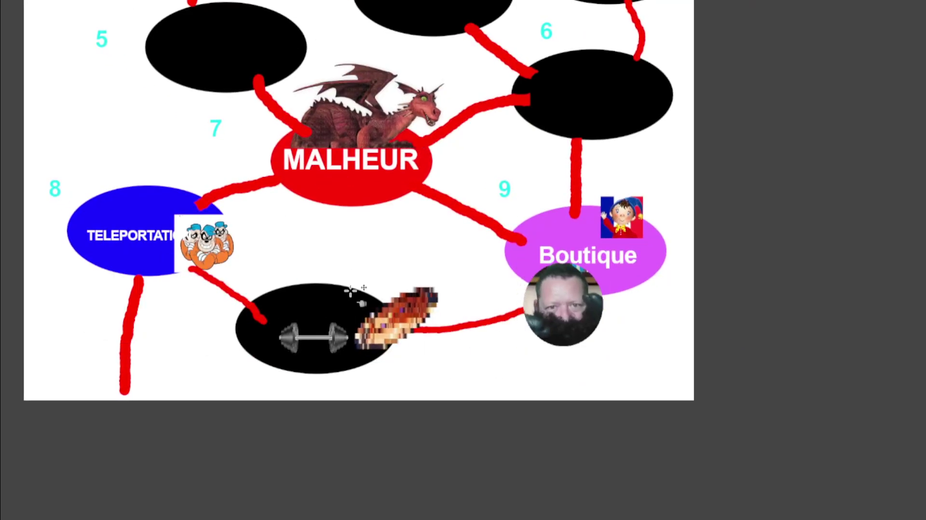
left_click_drag(91, 286, 636, 292)
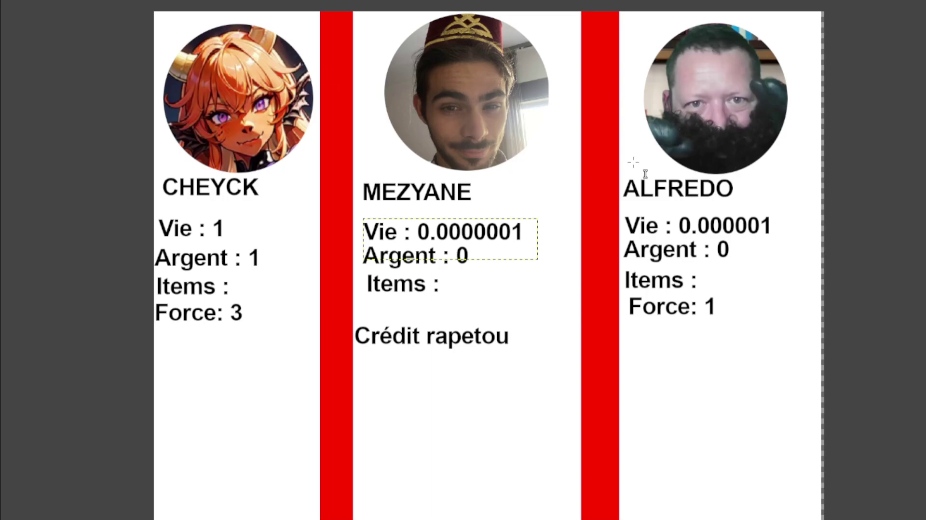
- Delete the decimal digits of ALFREDO's Vie so it reads 0
left_click(698, 227)
left_click_drag(708, 245, 781, 243)
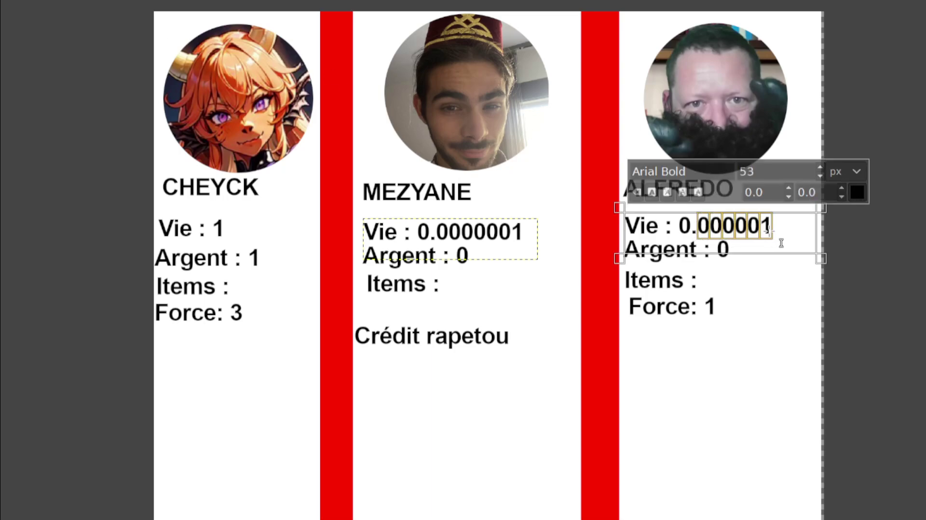
key("BackSpace")
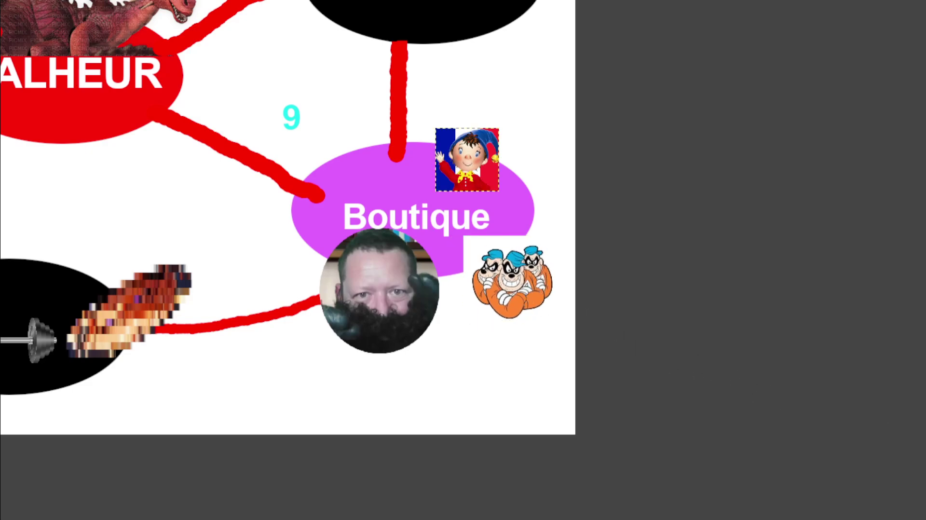
- Move the robbers token and ALFREDO's face to the bottom-right corner and nudge Noddy up
left_click_drag(534, 313, 616, 463)
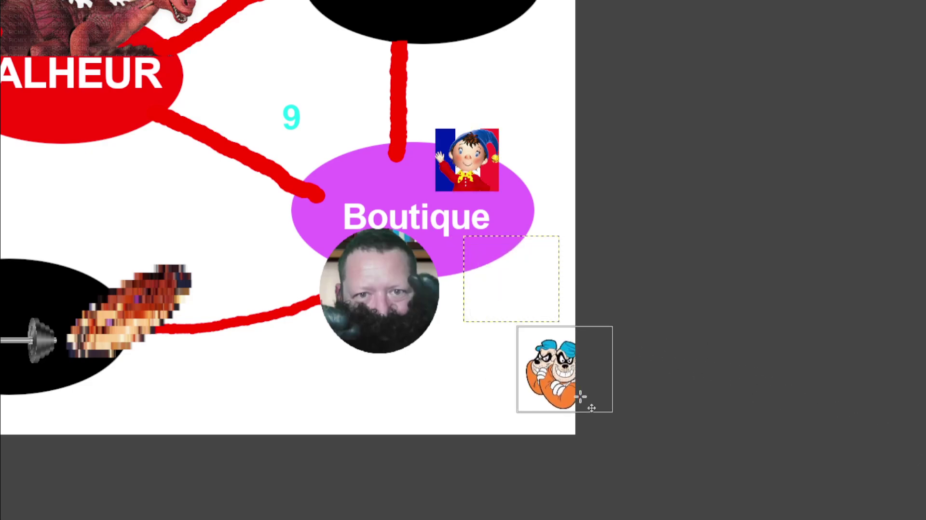
left_click_drag(423, 343, 519, 470)
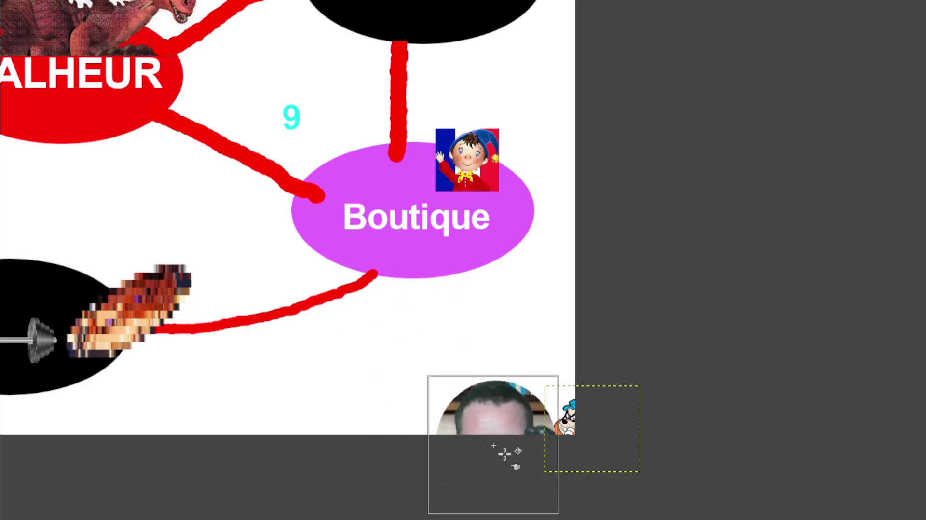
scroll(451, 197, "down", 1)
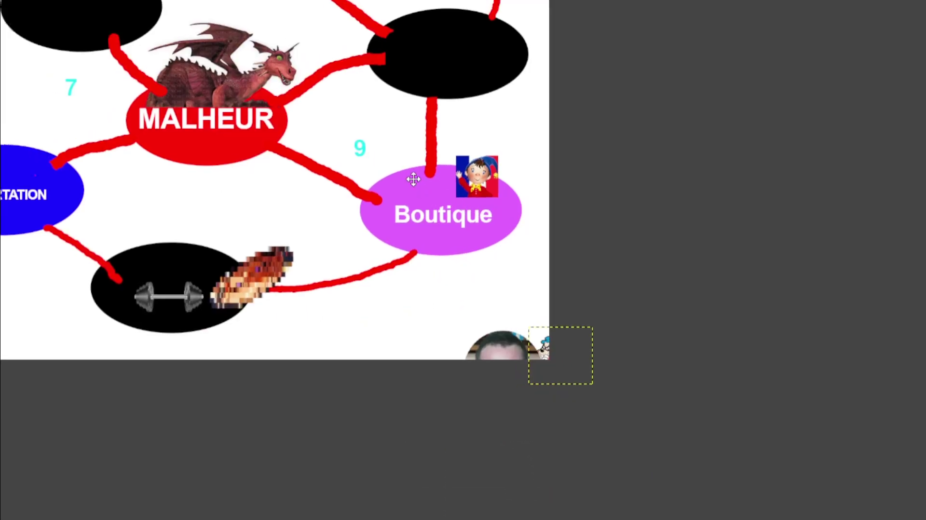
scroll(577, 241, "up", 1)
left_click_drag(526, 206, 540, 180)
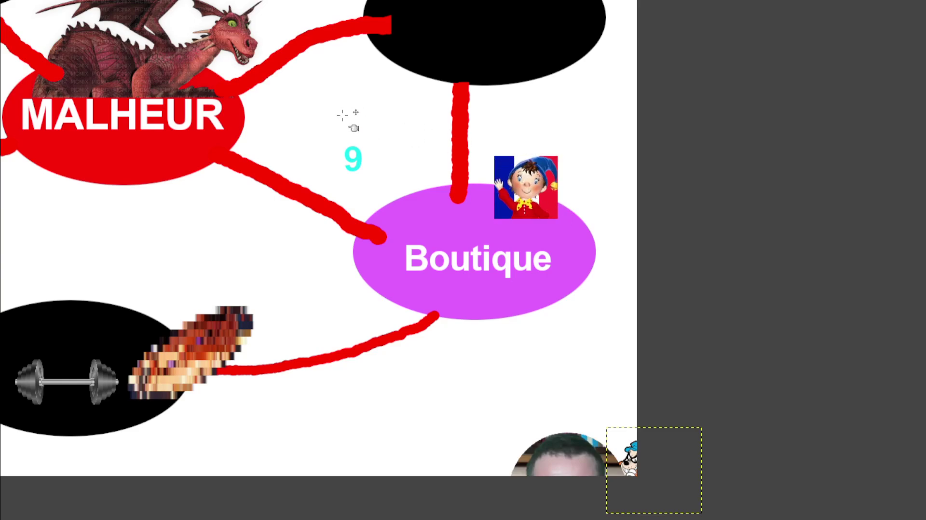
- Move the sausage token onto TELEPORTATION space 8
scroll(574, 326, "down", 2)
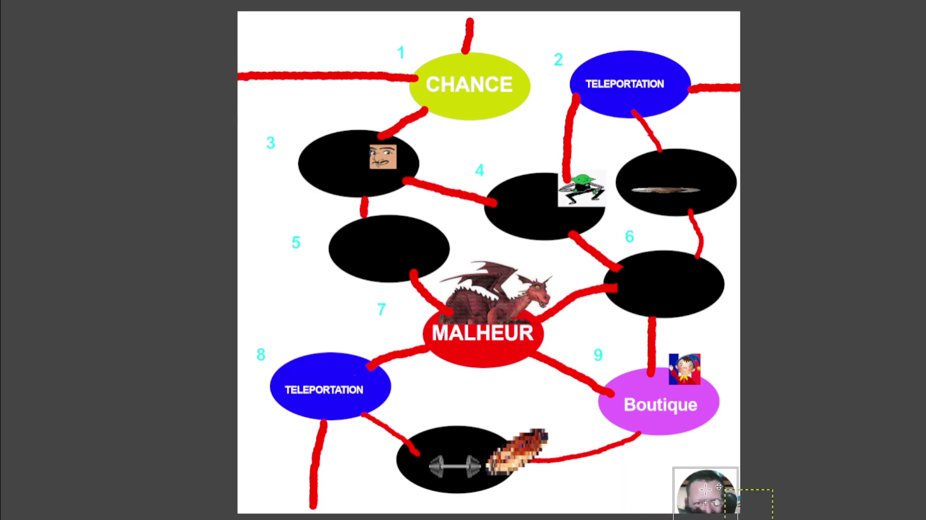
left_click(566, 389)
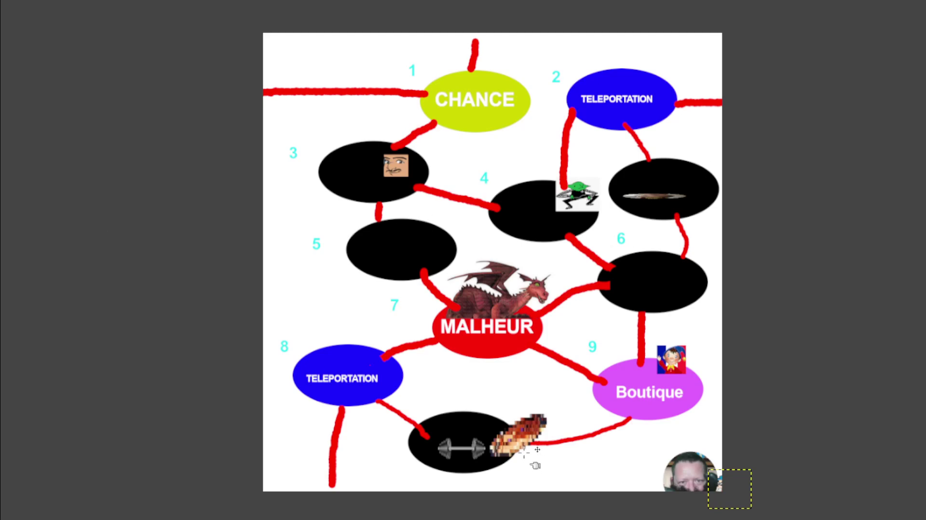
mouse_move(539, 429)
left_mouse_down()
mouse_move(374, 355)
mouse_move(504, 106)
left_mouse_up()
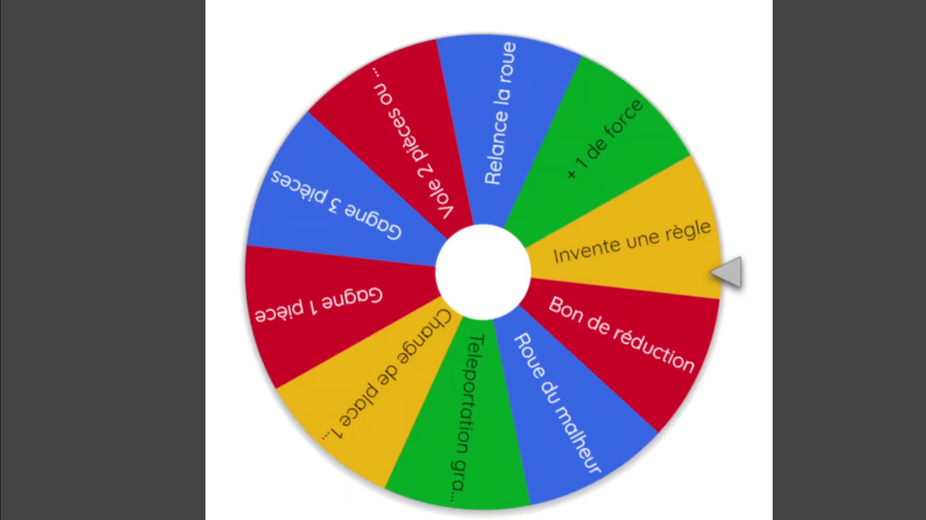
- Spin the board-game events wheel, which lands on 'Teleportation gratuite'
left_click(539, 230)
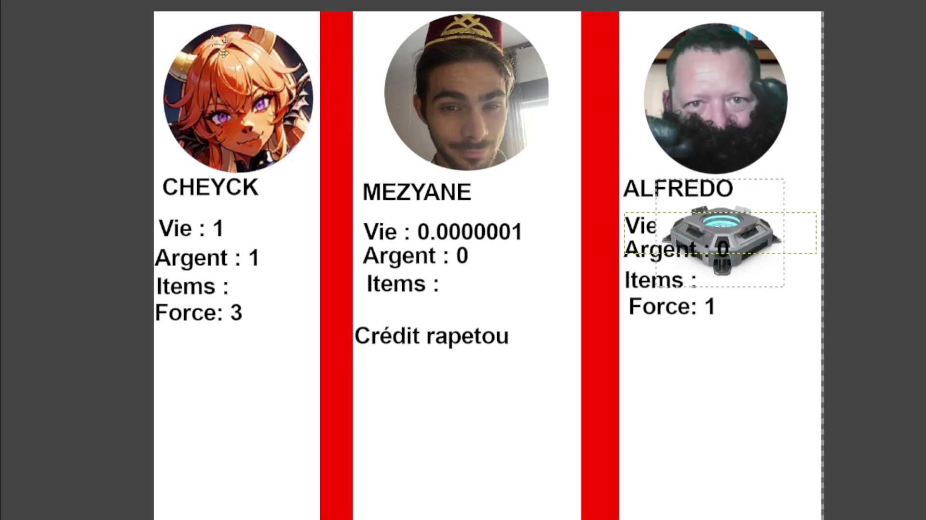
- Place the teleporter item under CHEYCK's stats and move the pixelated pawn onto CHANCE
mouse_move(760, 289)
left_mouse_down()
mouse_move(257, 423)
mouse_move(260, 437)
left_mouse_up()
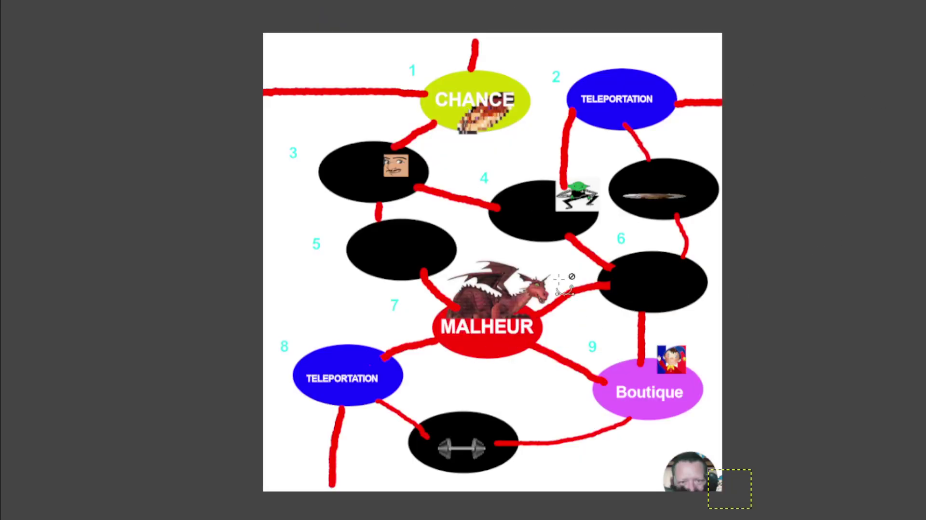
scroll(506, 77, "up", 1)
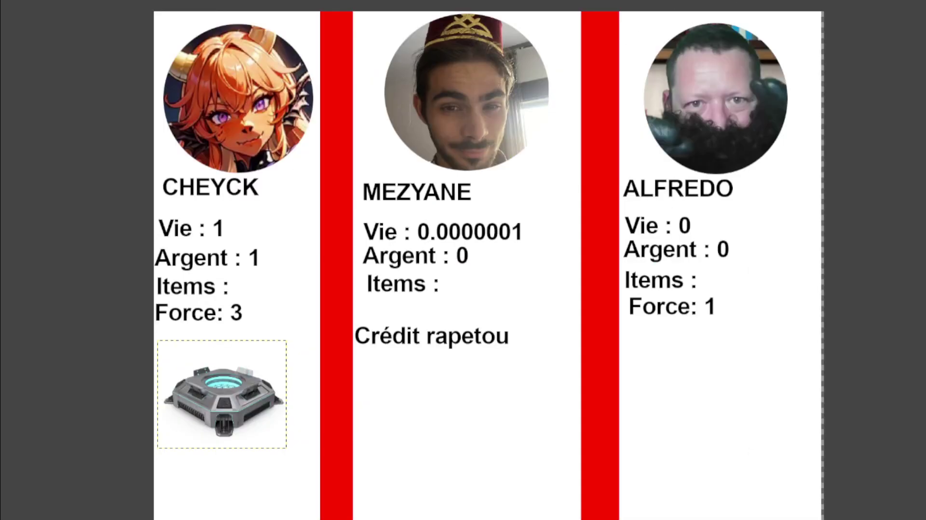
mouse_move(222, 394)
left_mouse_down()
mouse_move(203, 370)
mouse_move(724, 240)
left_mouse_up()
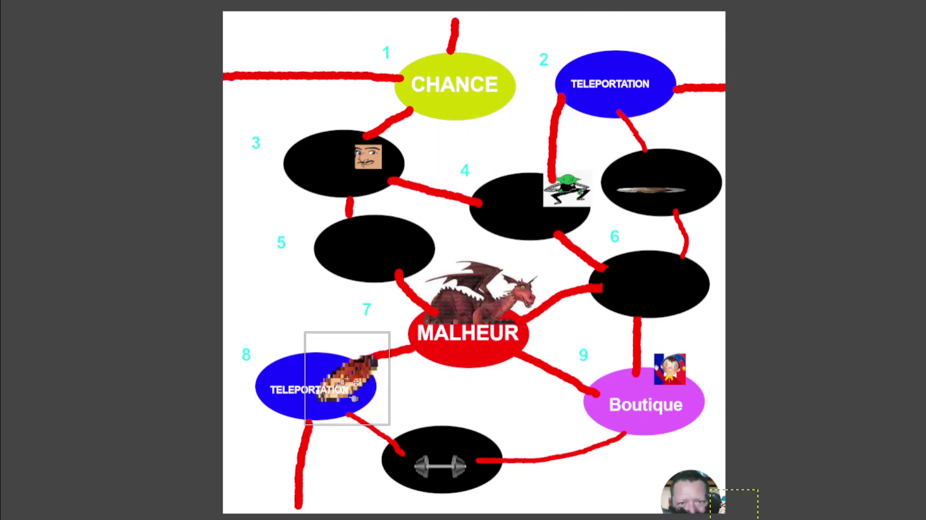
mouse_move(474, 123)
left_mouse_down()
mouse_move(469, 140)
mouse_move(468, 129)
left_mouse_up()
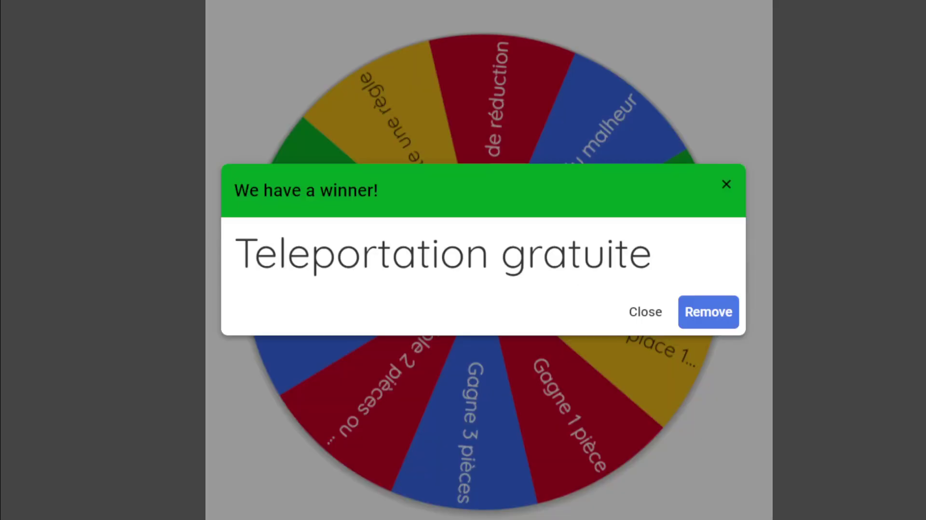
- Respin the events wheel twice, dismissing each winner popup, and nudge the pawn onto CHANCE
left_click(726, 185)
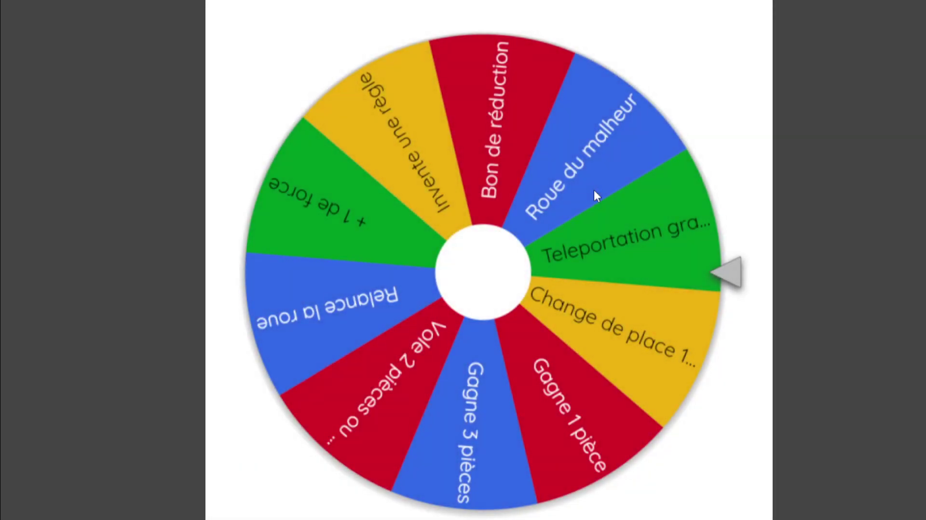
left_click(594, 191)
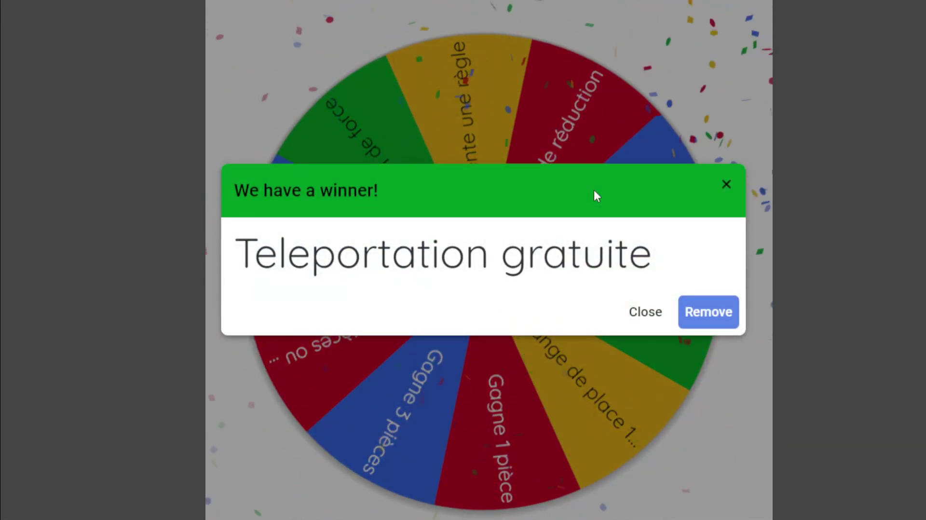
left_click(727, 186)
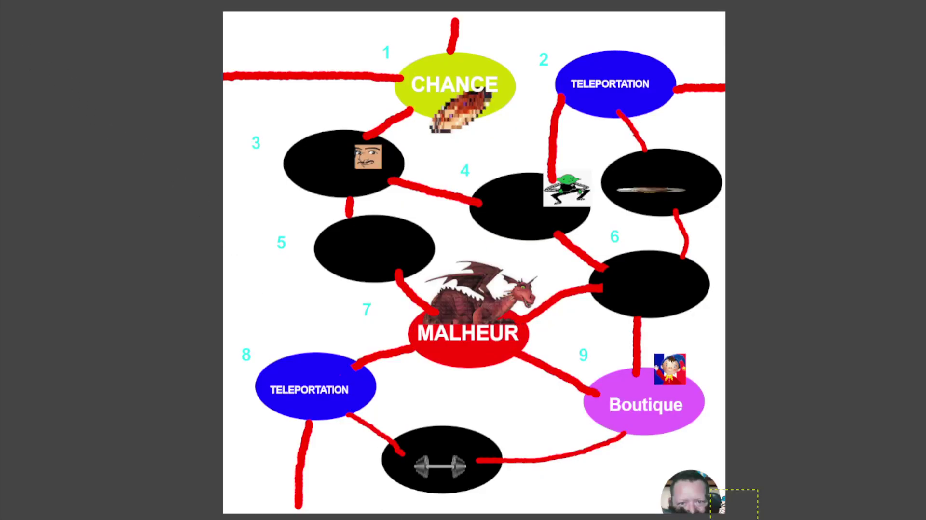
left_click_drag(449, 97, 478, 99)
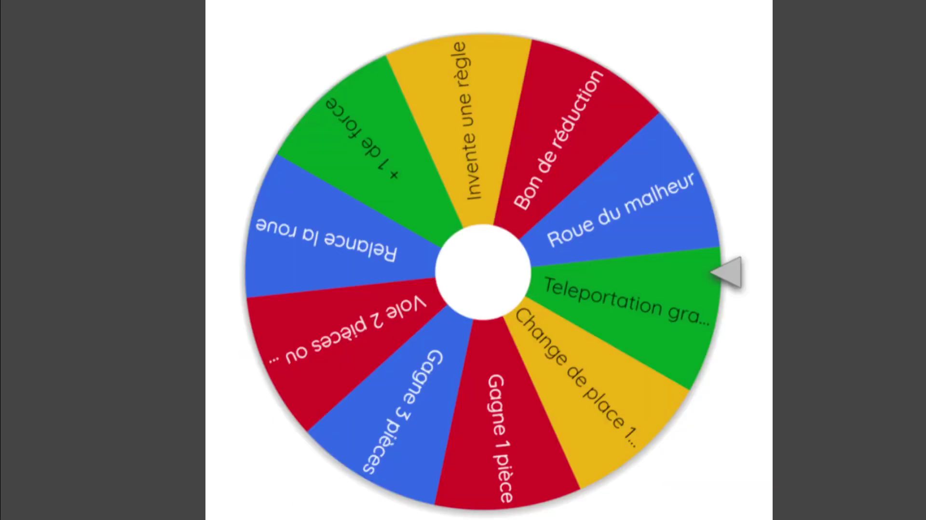
left_click(388, 279)
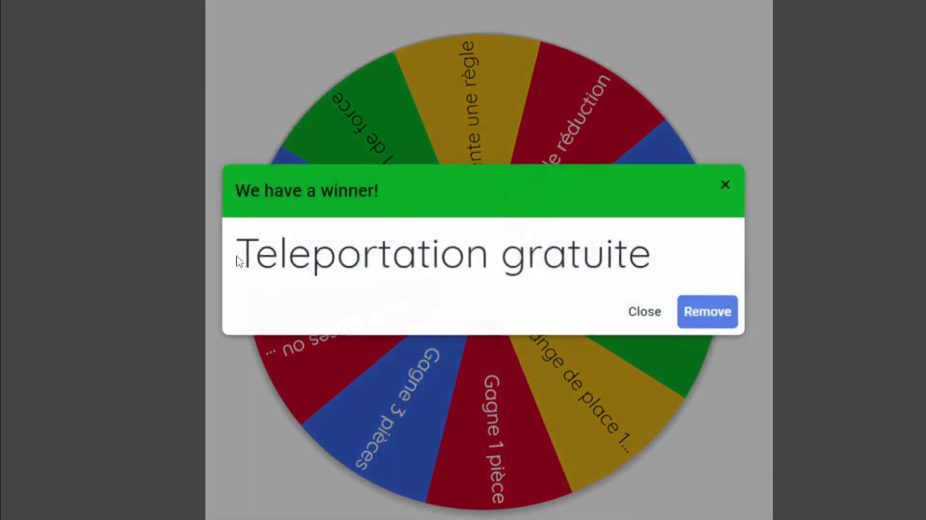
left_click(723, 184)
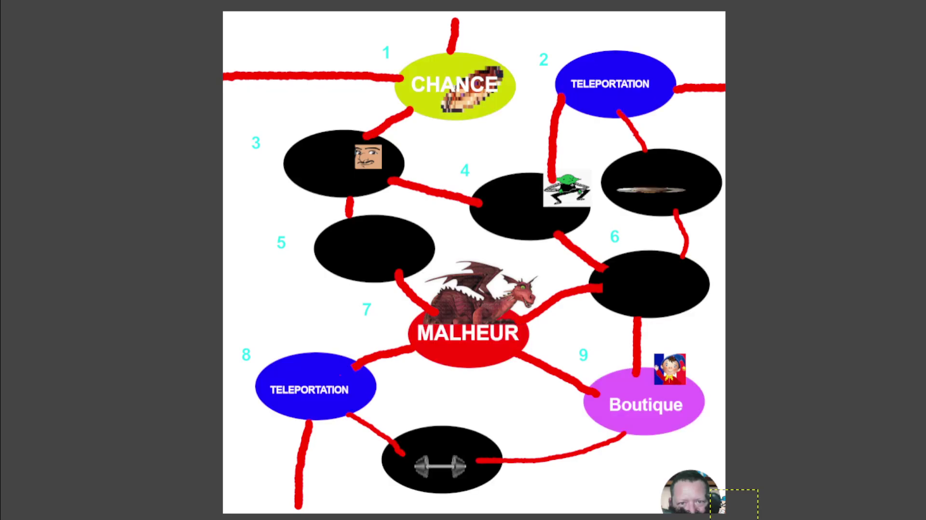
- Rotate the board-ellipses layer, then undo the rotation so the ellipses stay unchanged
key("Page_Up")
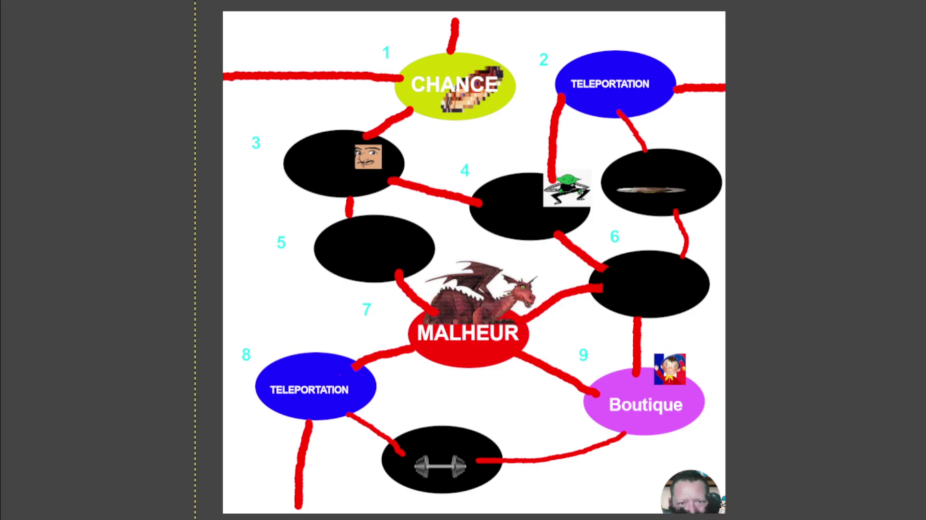
mouse_move(510, 56)
left_mouse_down()
mouse_move(714, 518)
mouse_move(719, 512)
left_mouse_up()
left_click(897, 91)
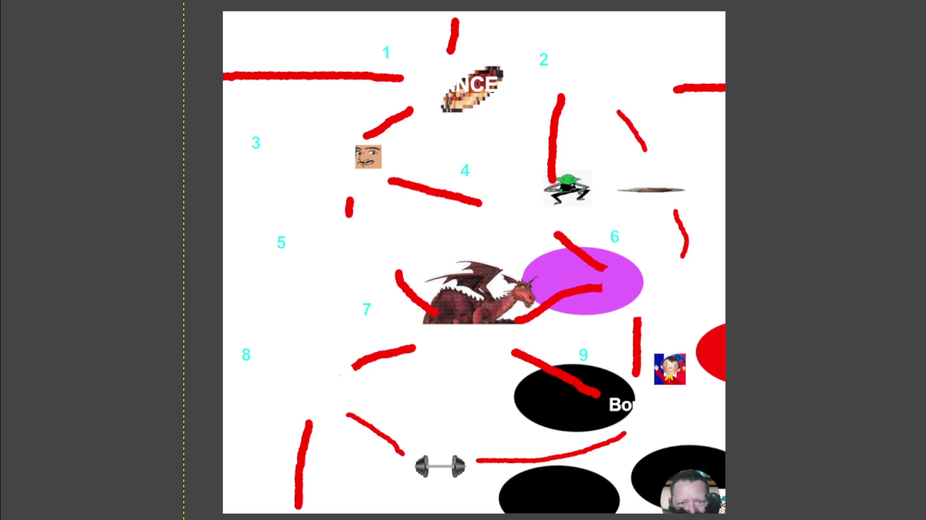
key("ctrl+z")
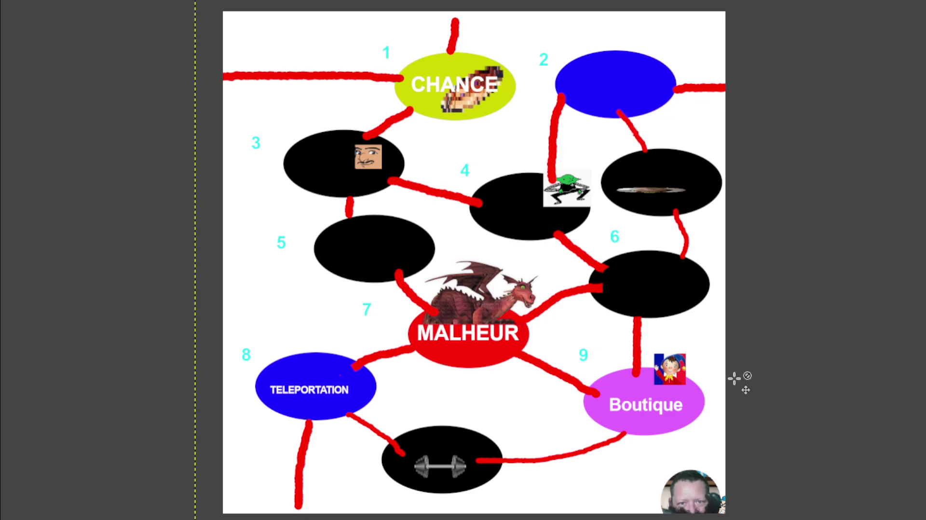
key("ctrl+y")
key("ctrl+z")
key("ctrl+z")
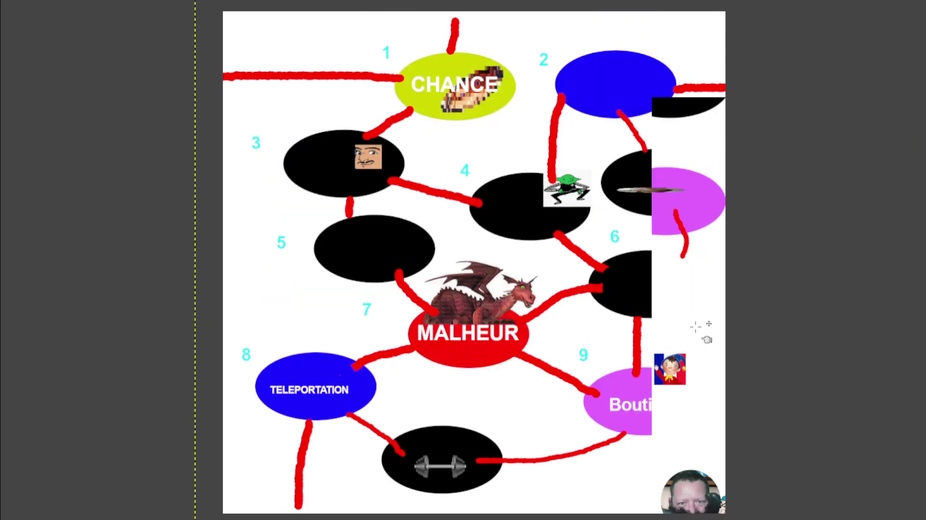
scroll(632, 424, "up", 1, "ctrl")
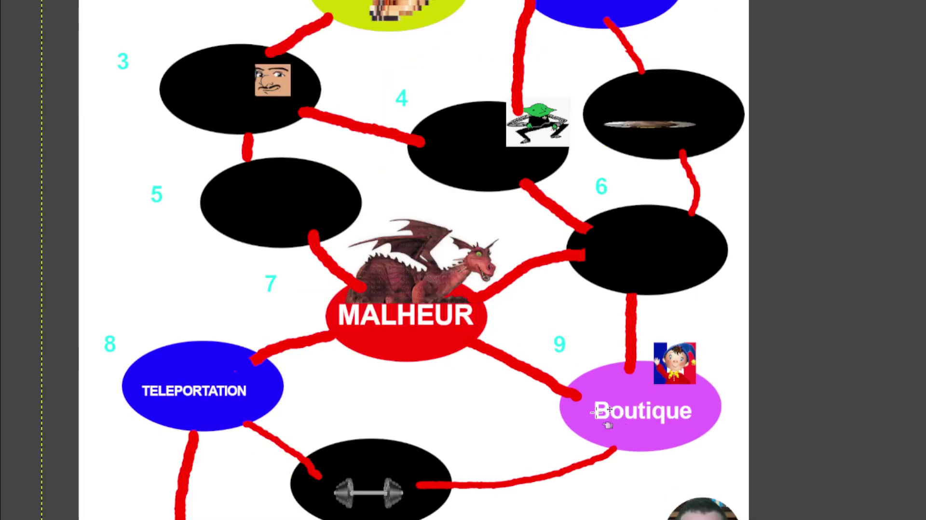
- Move Boutique to ellipse 3, the dumbbell to 6, CHANCE to the bottom ellipse, TELEPORTATION to 2
left_click_drag(609, 409, 605, 398)
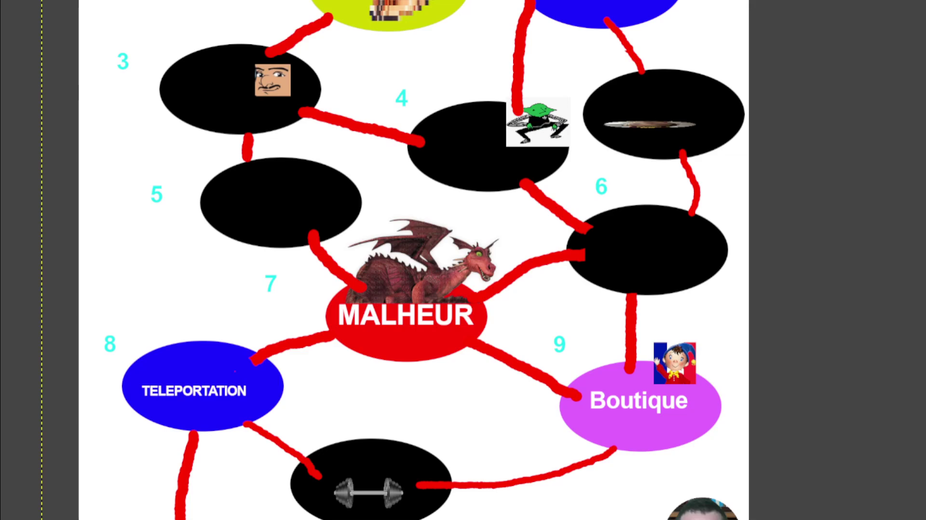
mouse_move(620, 415)
left_mouse_down()
mouse_move(572, 406)
mouse_move(202, 109)
left_mouse_up()
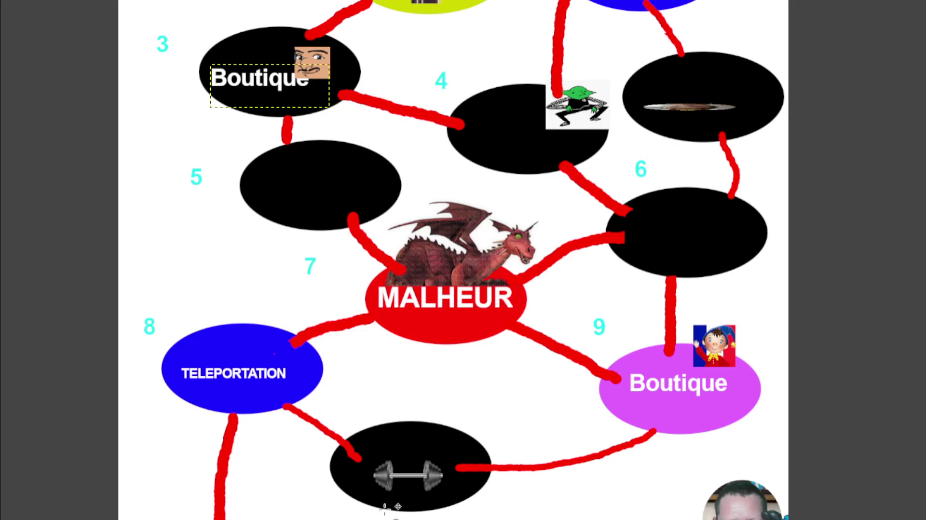
mouse_move(384, 506)
left_mouse_down()
mouse_move(390, 482)
mouse_move(600, 326)
mouse_move(666, 213)
left_mouse_up()
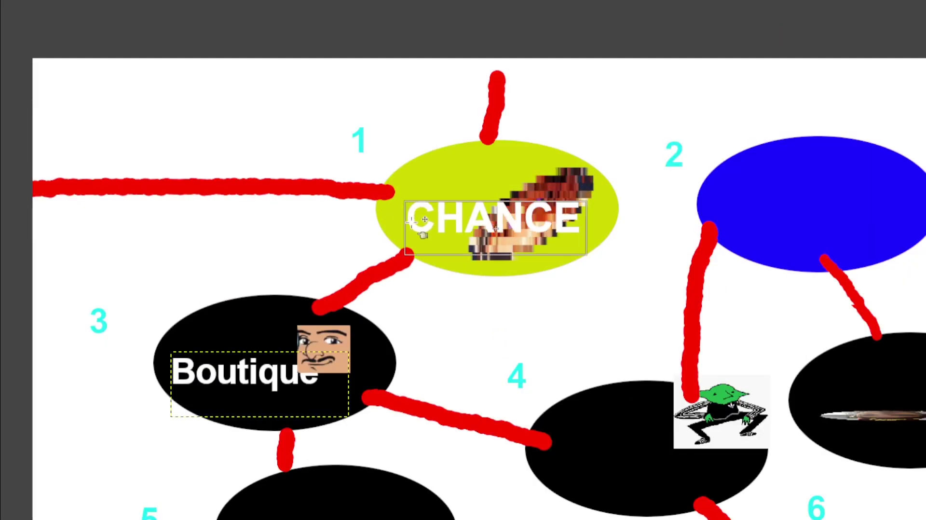
left_click_drag(424, 207, 406, 342)
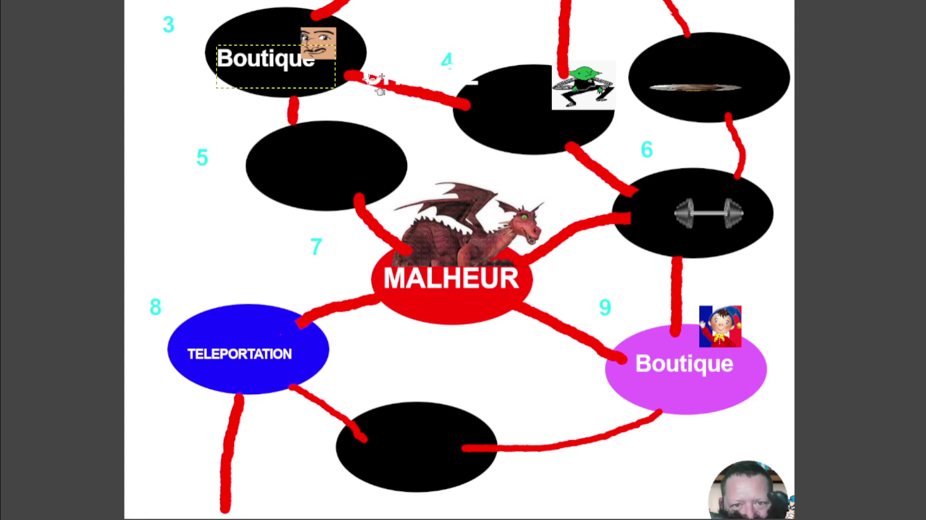
left_click_drag(374, 90, 360, 437)
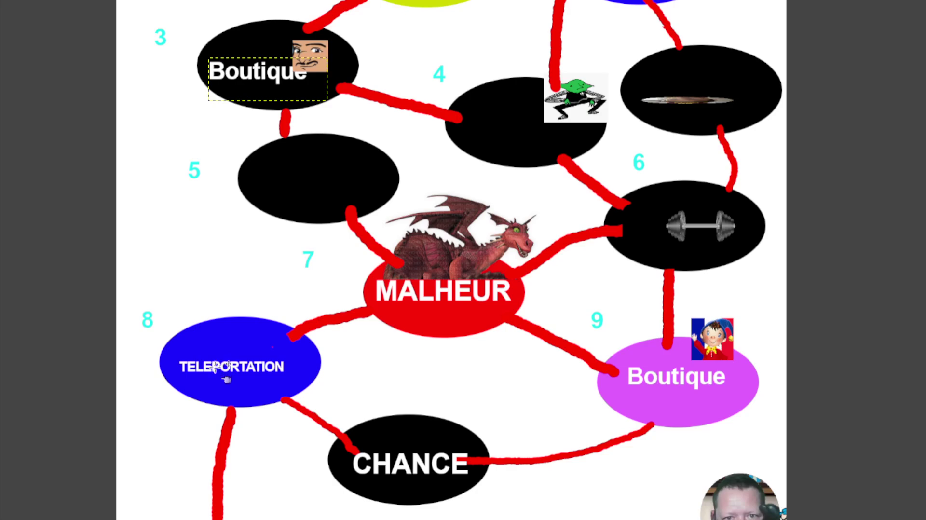
left_click_drag(215, 367, 636, 5)
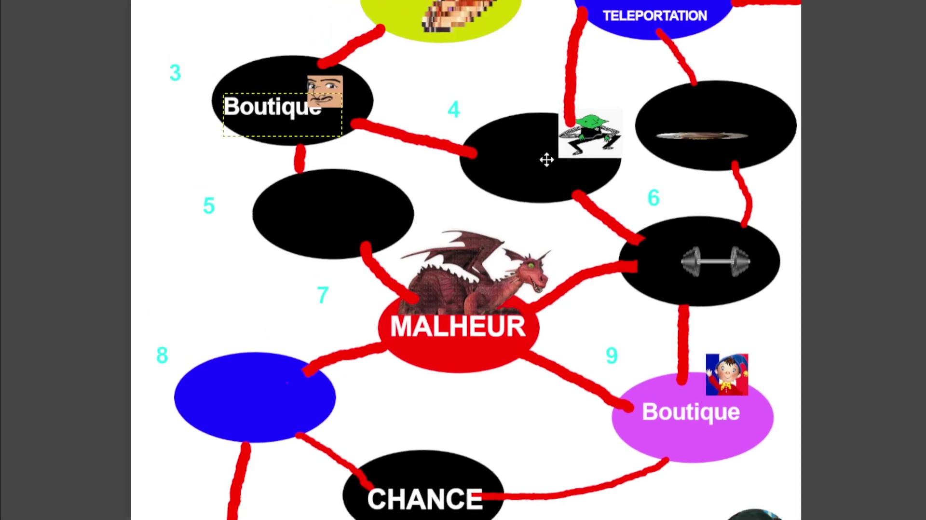
- Move face to ellipse 5, goblin to space 8, pawn to TELEPORTATION 2, Noddy to 4, dragon to CHANCE
left_click_drag(340, 87, 354, 221)
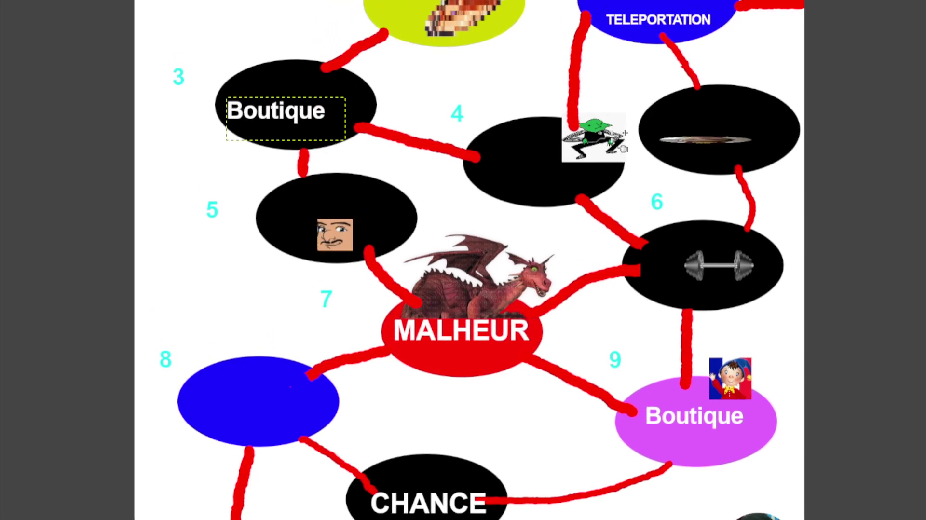
left_click_drag(593, 137, 253, 405)
scroll(483, 153, "down", 2)
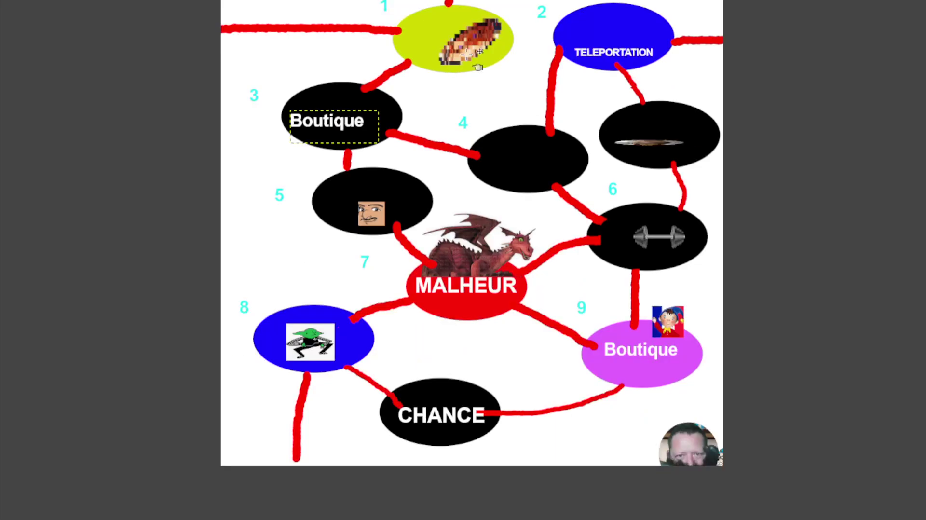
left_click_drag(463, 33, 630, 29)
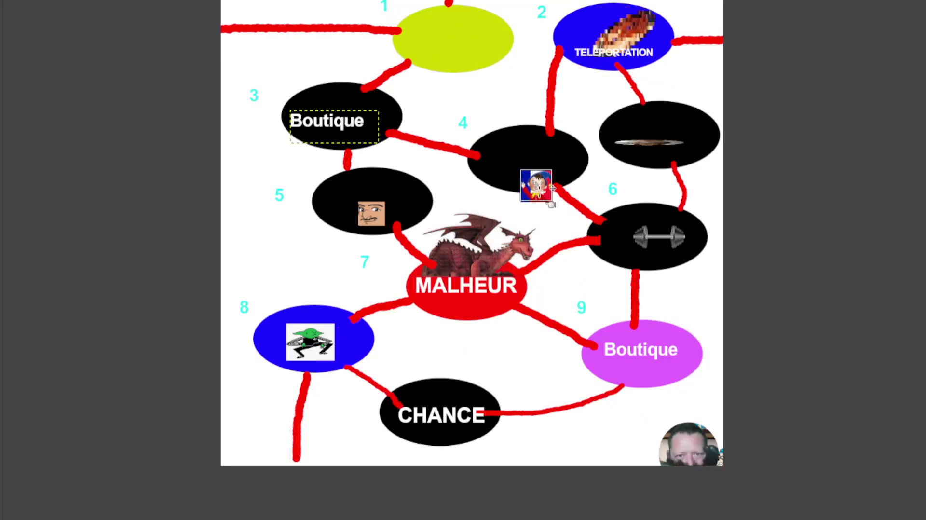
left_click_drag(675, 325, 530, 161)
left_click_drag(475, 248, 443, 368)
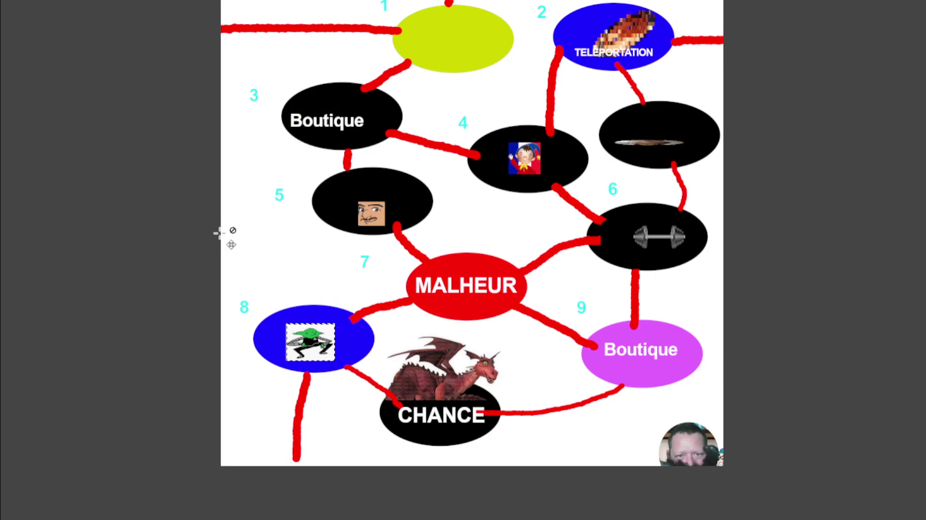
- Place a goblin token beside ellipse 6 and drag the skewer token onto space 6
mouse_move(219, 233)
left_mouse_down()
mouse_move(722, 204)
mouse_move(658, 214)
left_mouse_up()
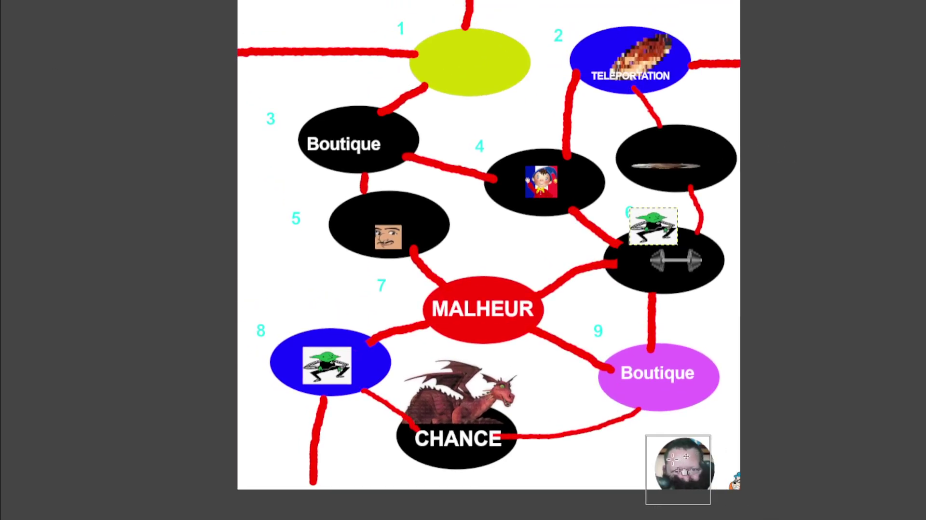
left_click_drag(686, 456, 655, 456)
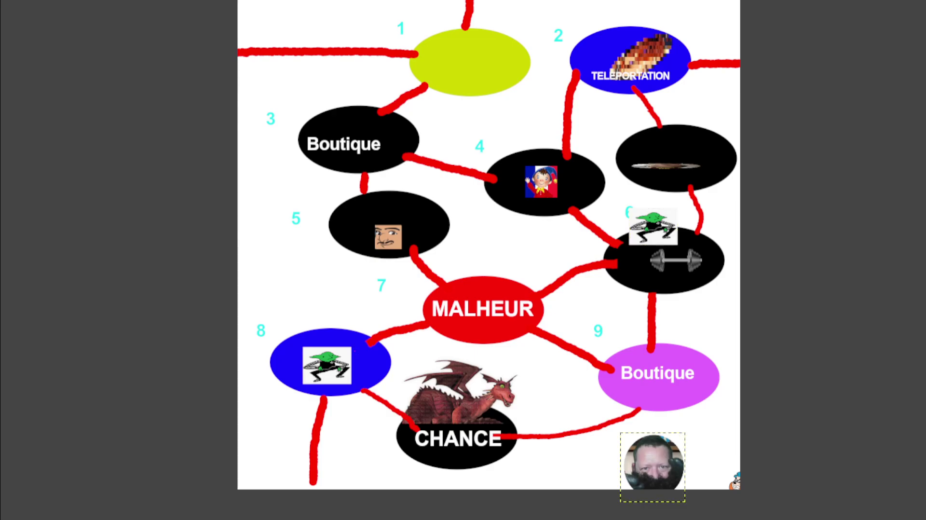
mouse_move(653, 466)
left_mouse_down()
mouse_move(234, 176)
mouse_move(273, 10)
mouse_move(284, 23)
mouse_move(721, 17)
left_mouse_up()
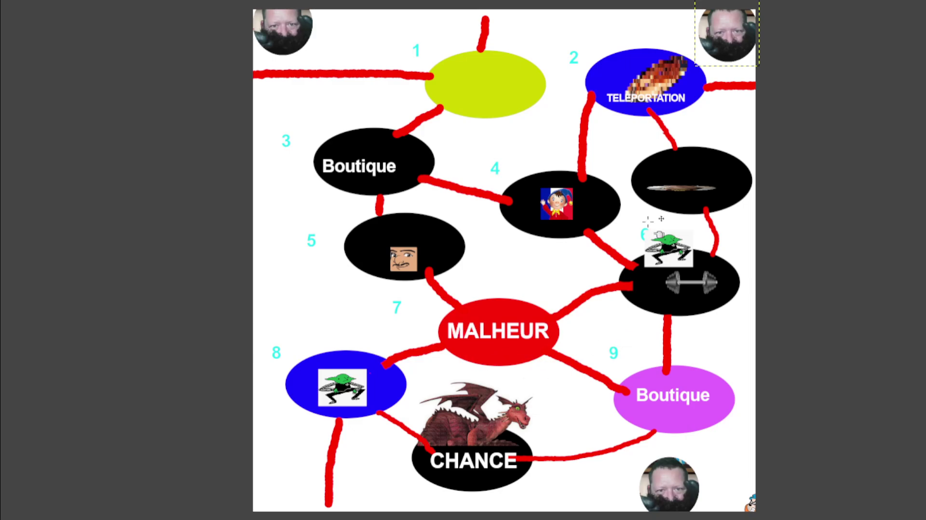
left_click_drag(680, 188, 703, 318)
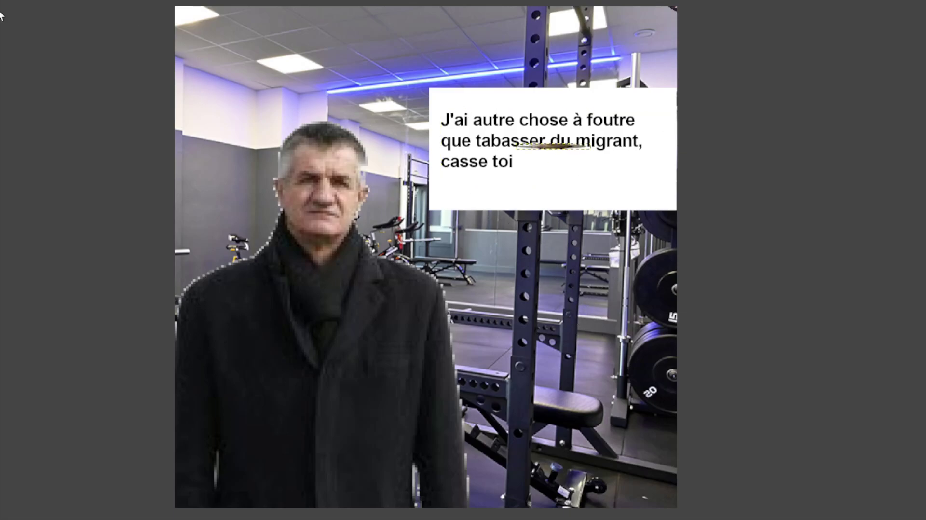
- Enlarge the pixelated blur patch to 980 by 210 and move it down onto the chest
left_click(492, 175)
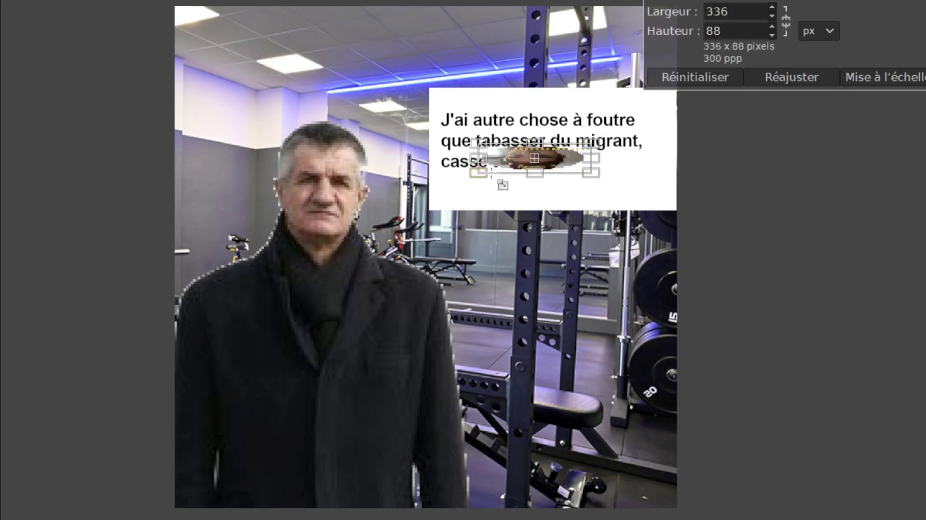
left_click_drag(491, 174, 263, 212)
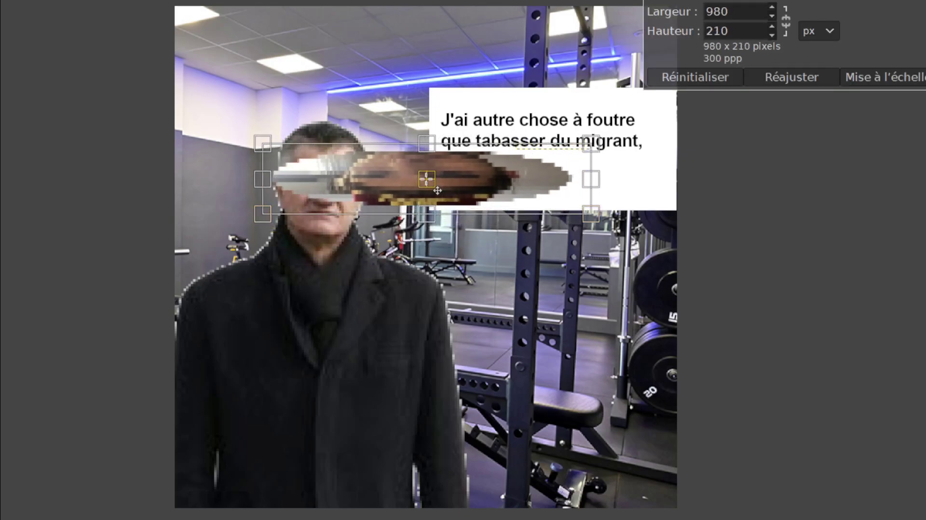
left_click_drag(437, 190, 517, 319)
left_click(871, 77)
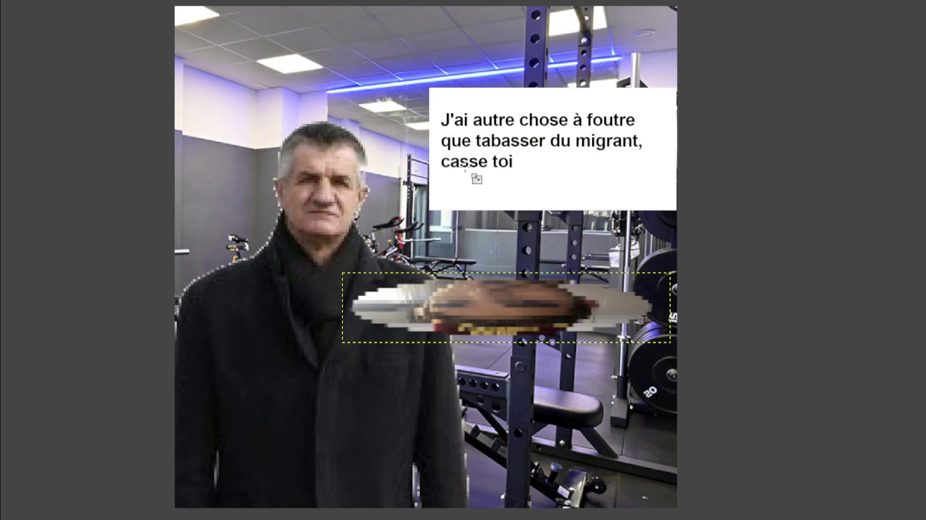
- Replace the speech box dialogue with 'Tout ce que je vois c'est que t'es endetté mon cher ami basané.'
left_click(560, 185)
left_click_drag(564, 181, 326, 72)
key("BackSpace")
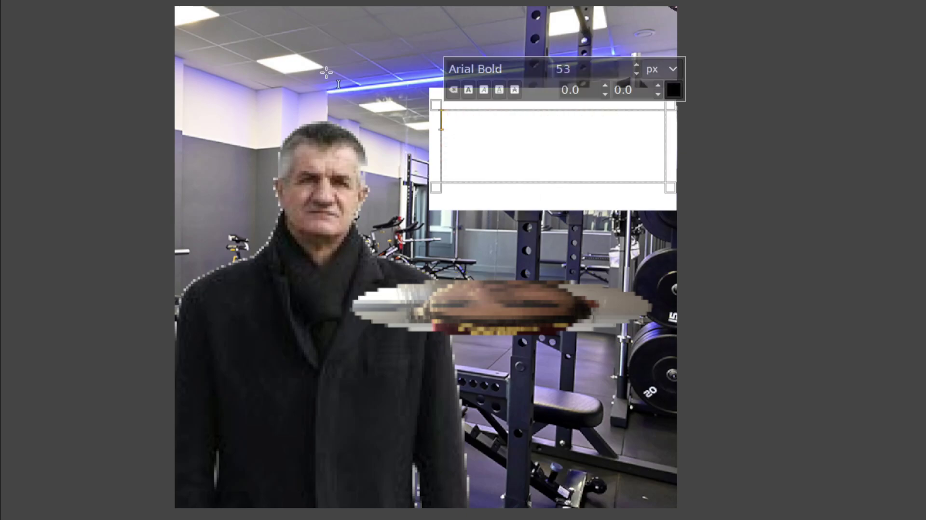
type("T'as tes pa")
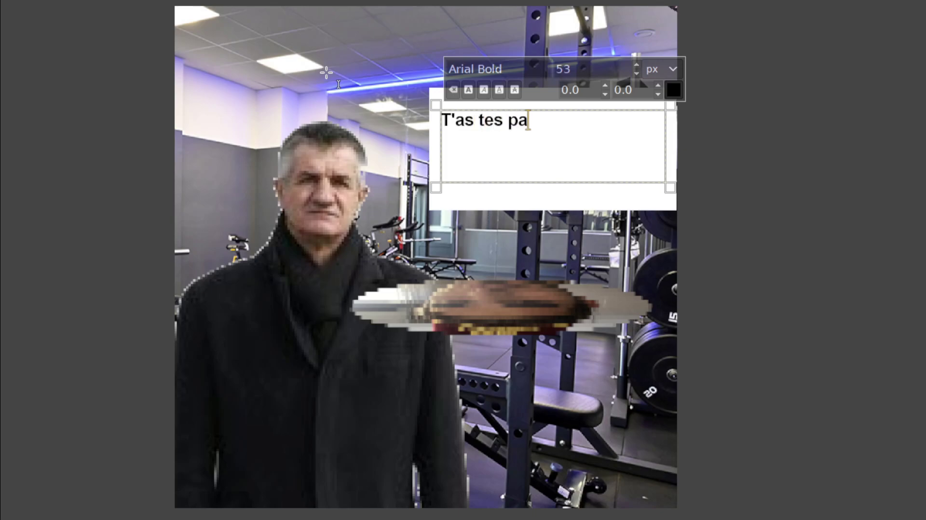
type("piers ?")
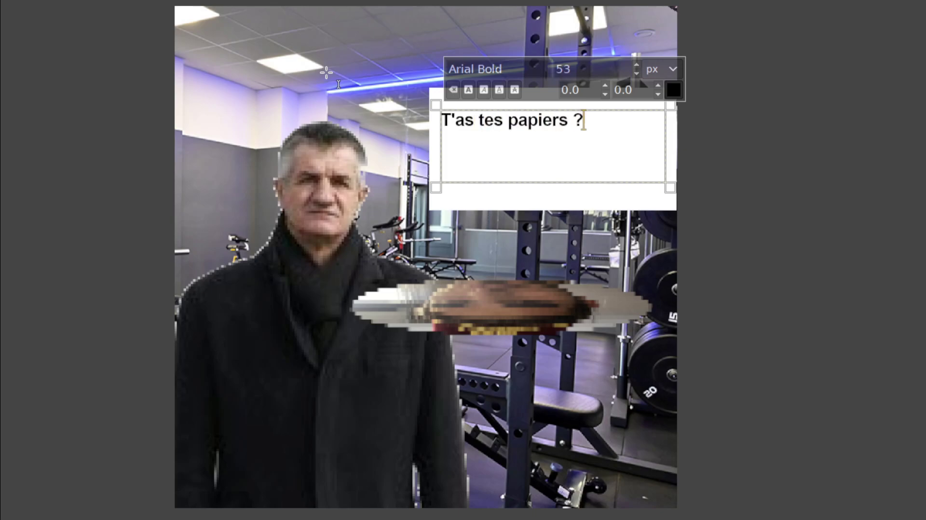
key("BackSpace")
key("BackSpace")
key("BackSpace")
key("BackSpace")
key("BackSpace")
key("BackSpace")
key("BackSpace")
key("BackSpace")
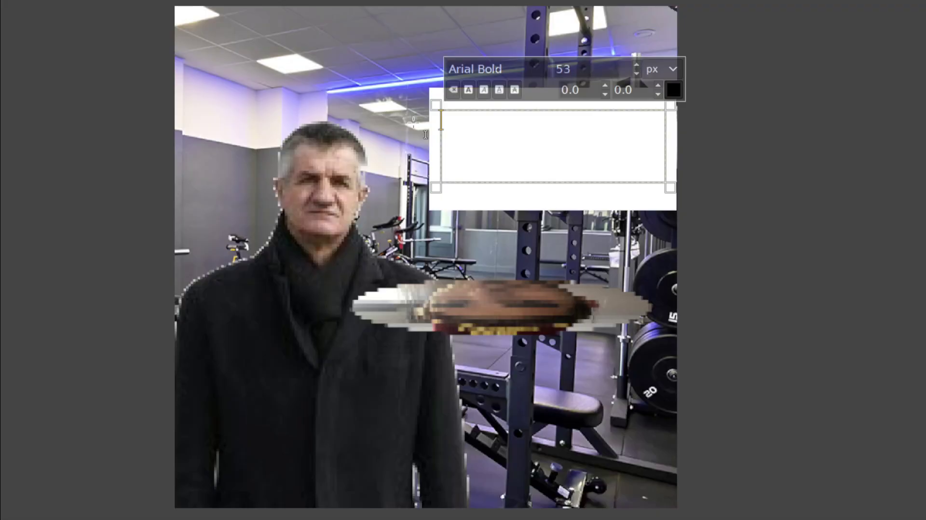
type("Tout ce")
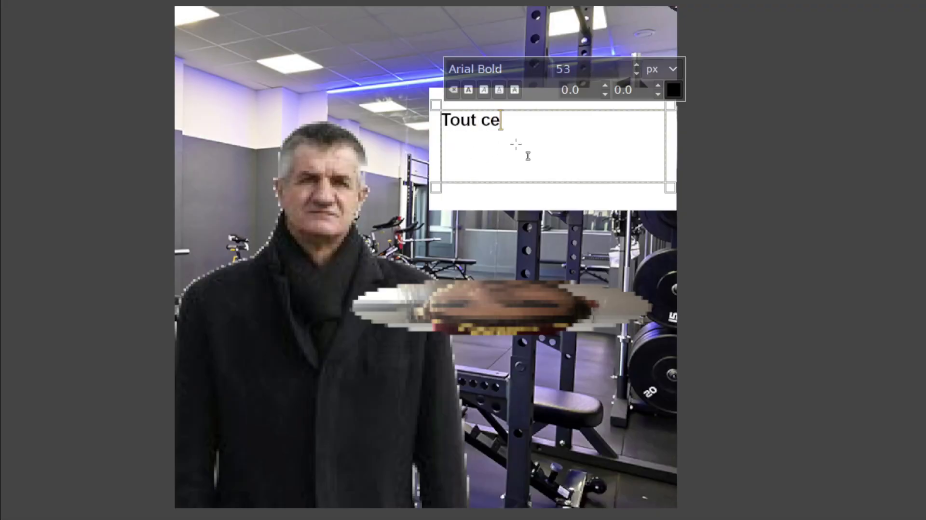
type(" que je vois c'est")
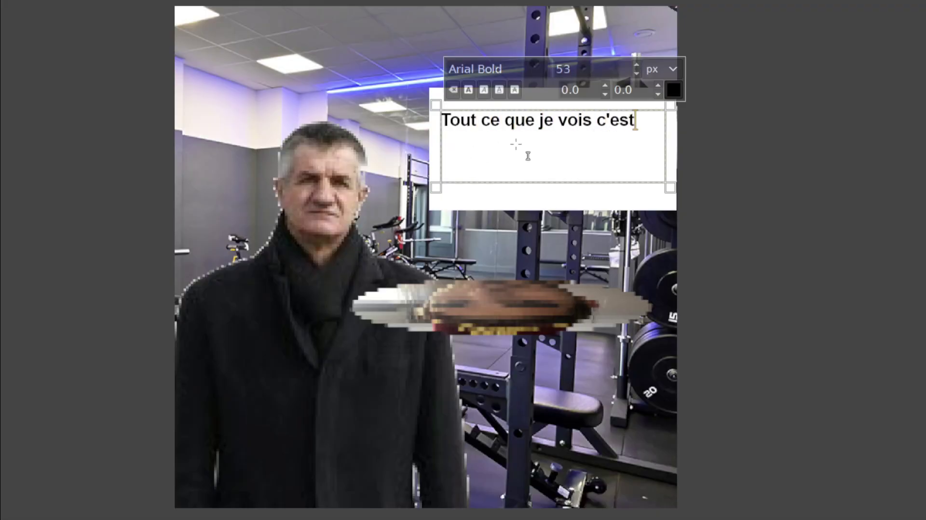
type(" que t'es endet")
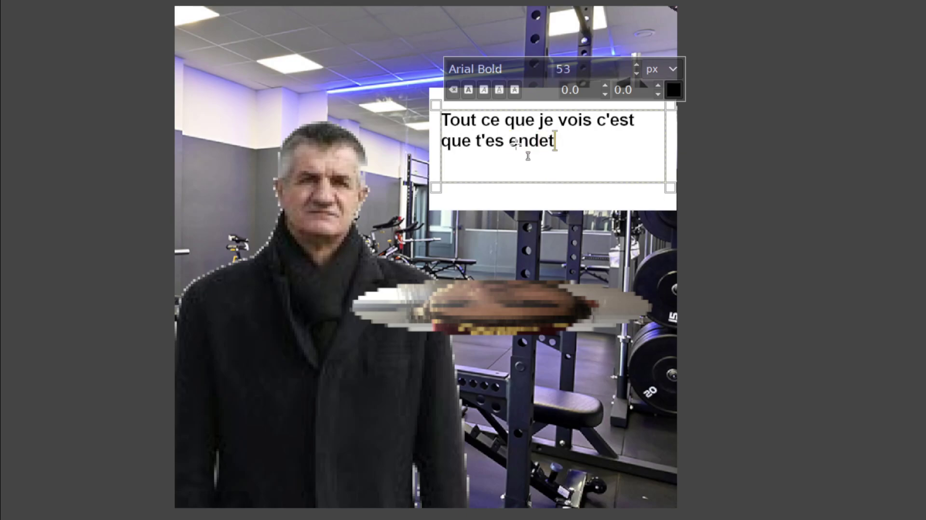
type("té mon cher a")
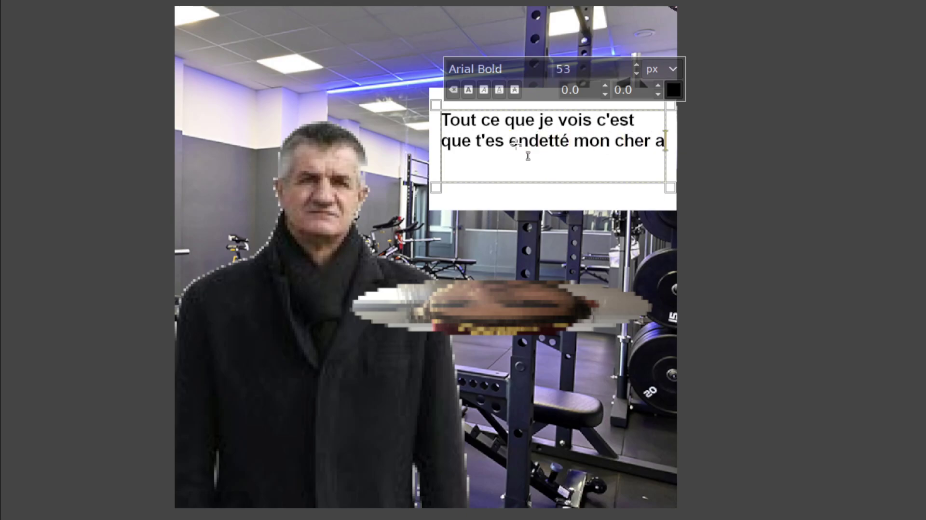
type("mi basané.")
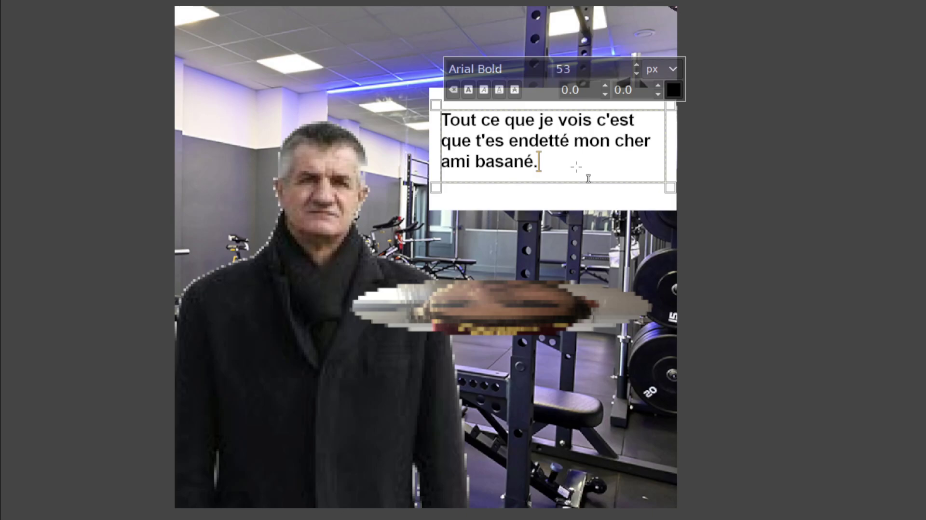
key("ctrl+a")
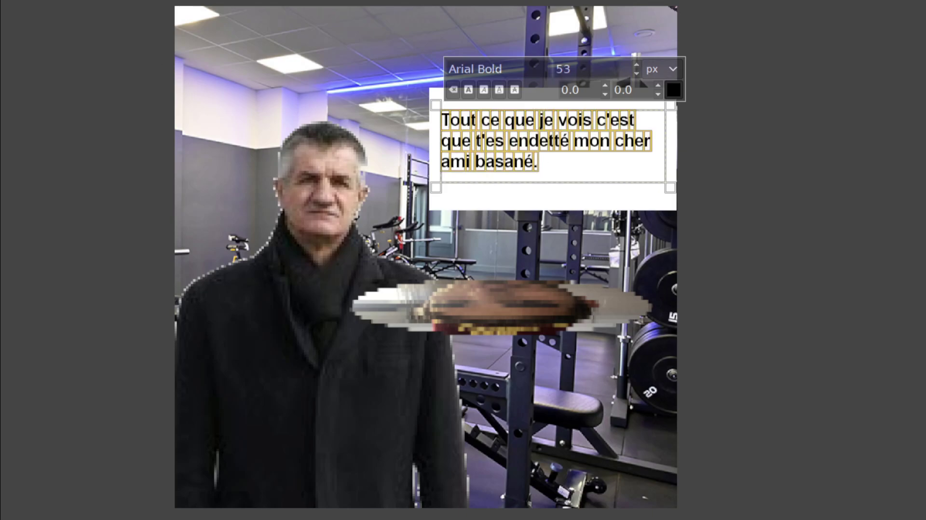
- Clear the speech box, try the line 'Pas quand y me corrompent pas non.', then delete it
key("BackSpace")
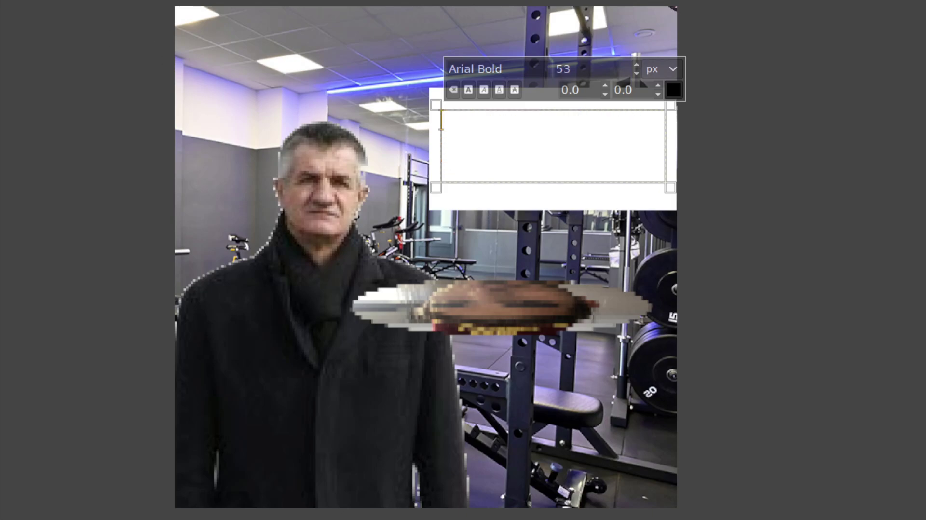
type("Pas quan")
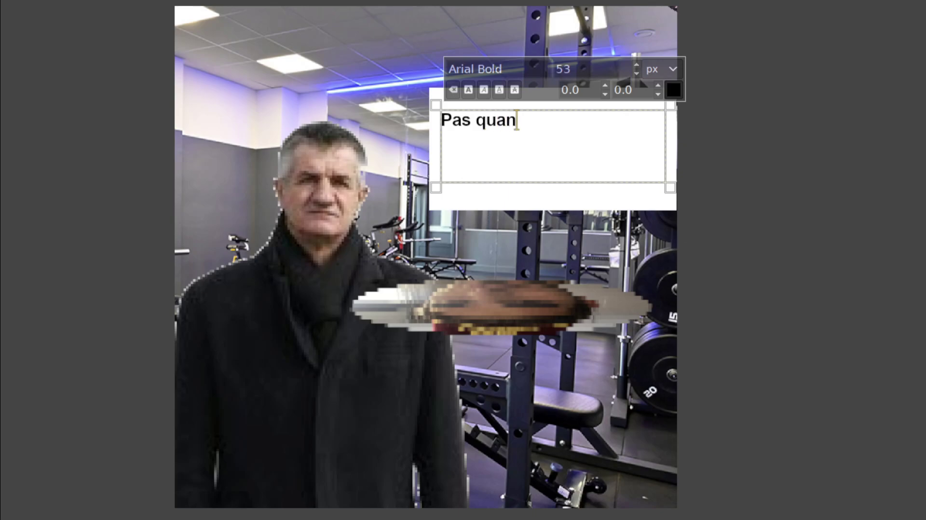
type("d y me corrom")
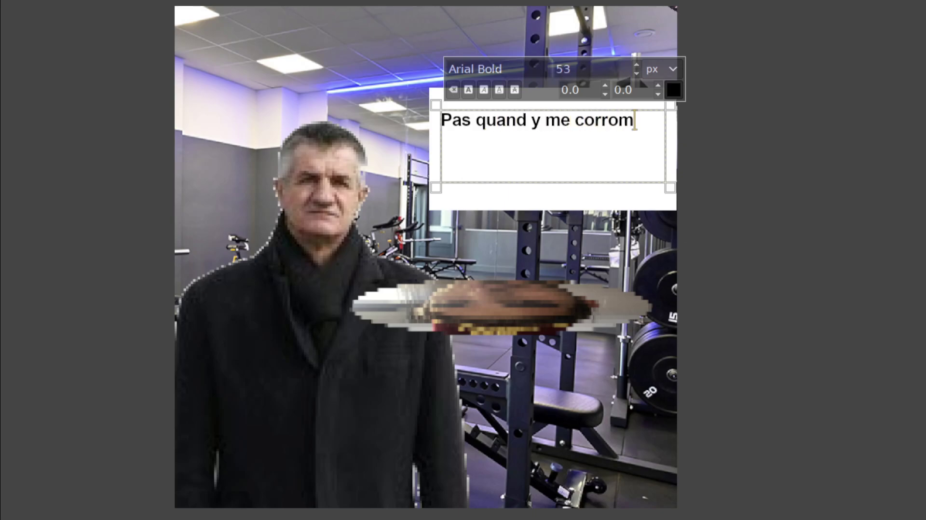
type("pent pas non.")
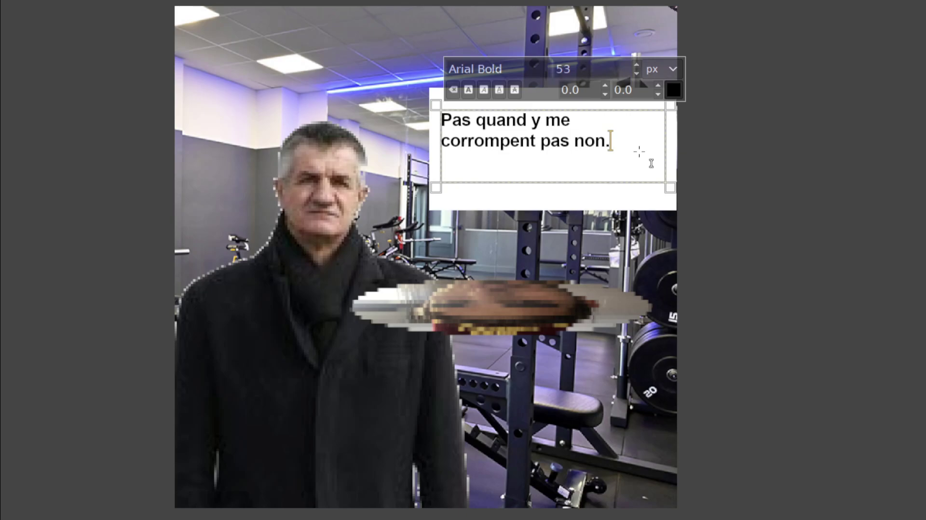
key("ctrl+a")
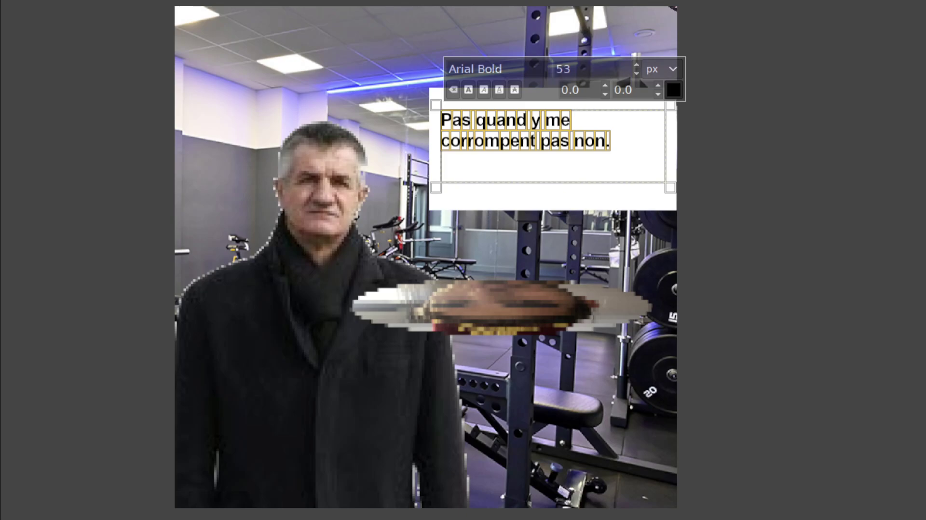
key("BackSpace")
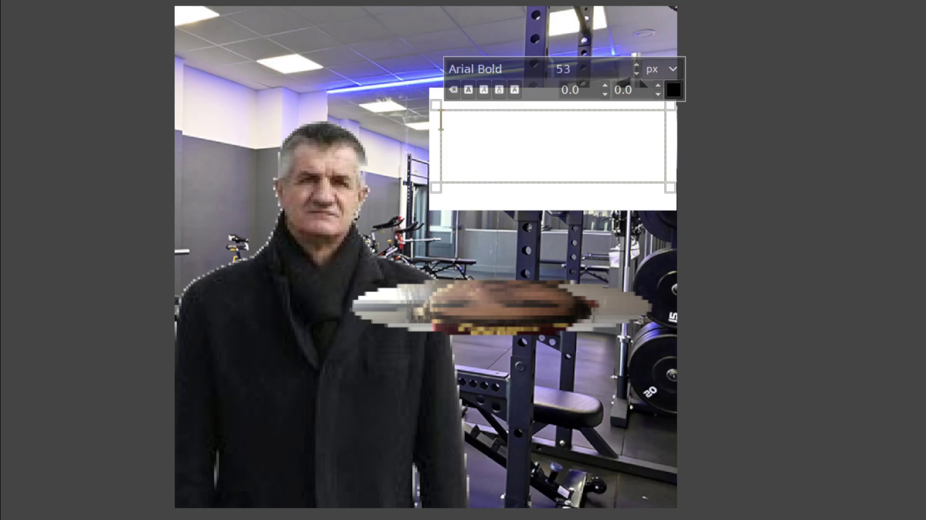
- Try and erase the bench line and '*se tire*', then slide the speech-box layer down-left
type("T'")
type("as une heure pour te")
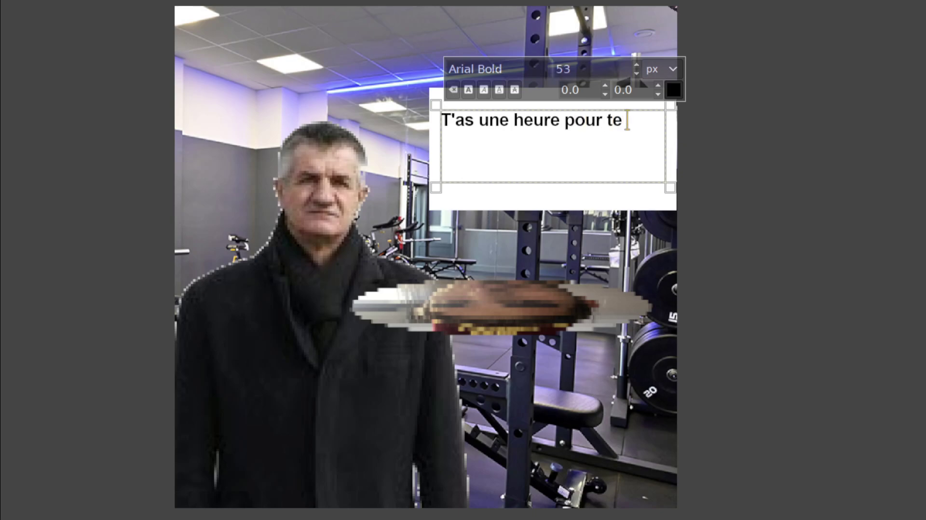
type(" train sinon")
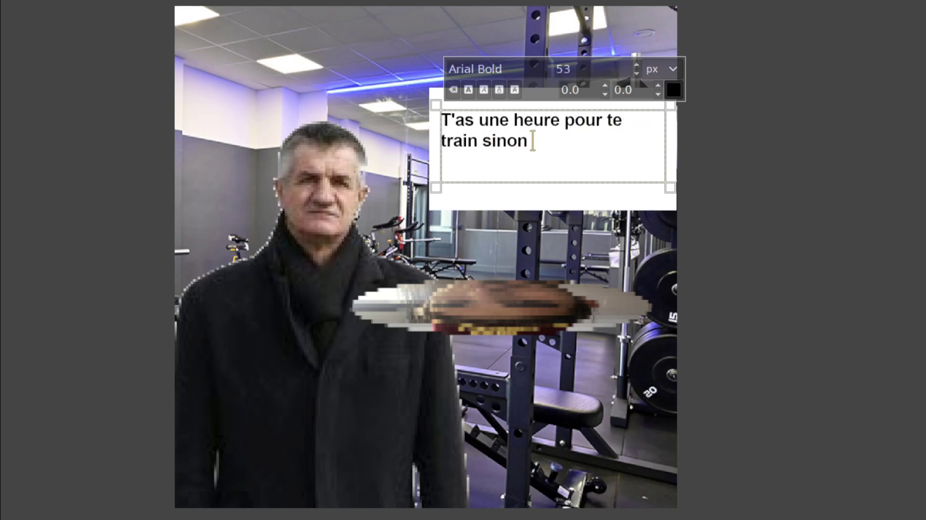
type(" c'est moi qui t")
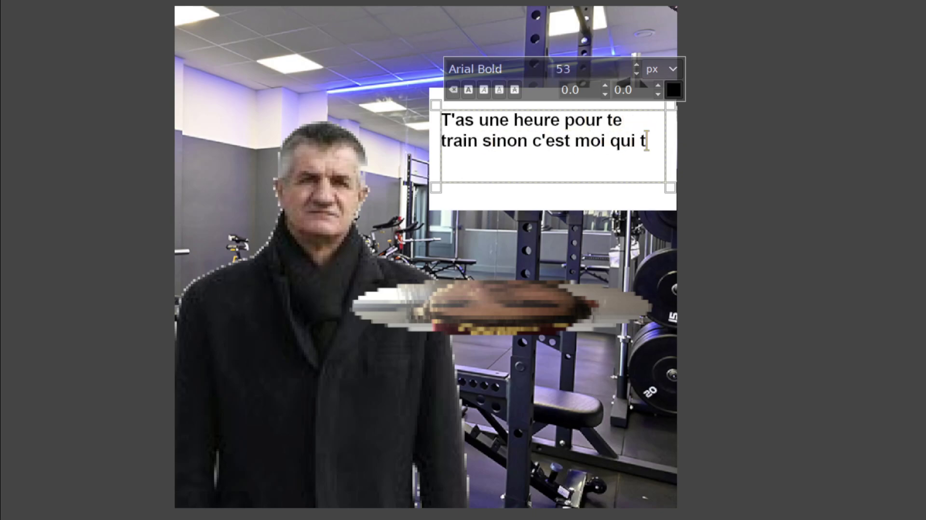
type("e bench.")
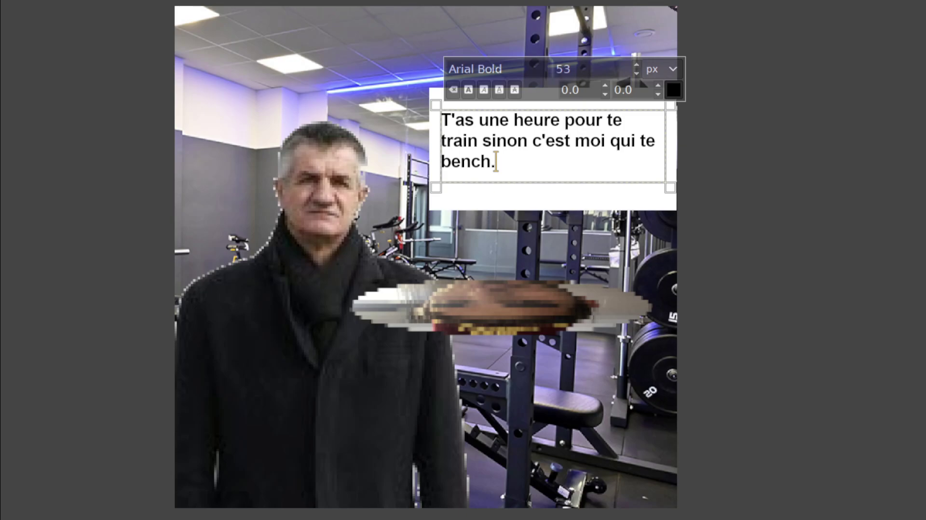
key("ctrl+a")
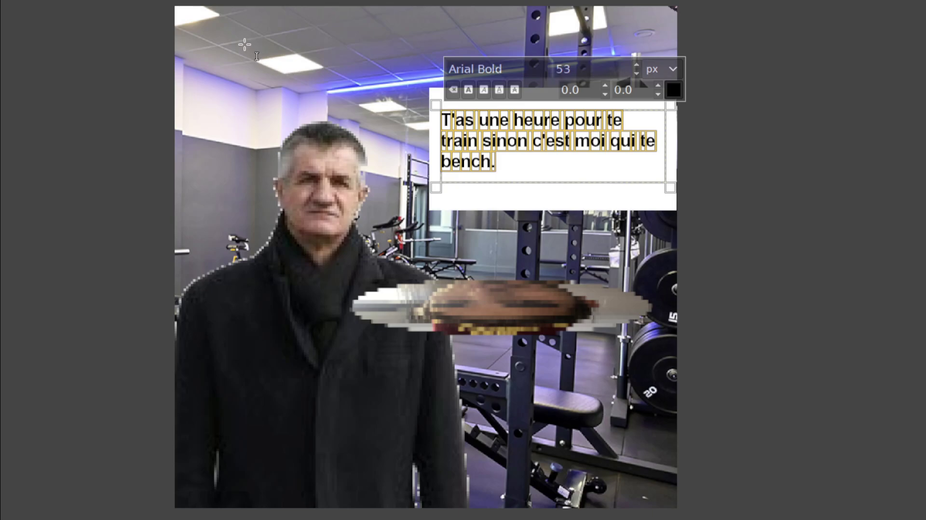
key("BackSpace")
type("*")
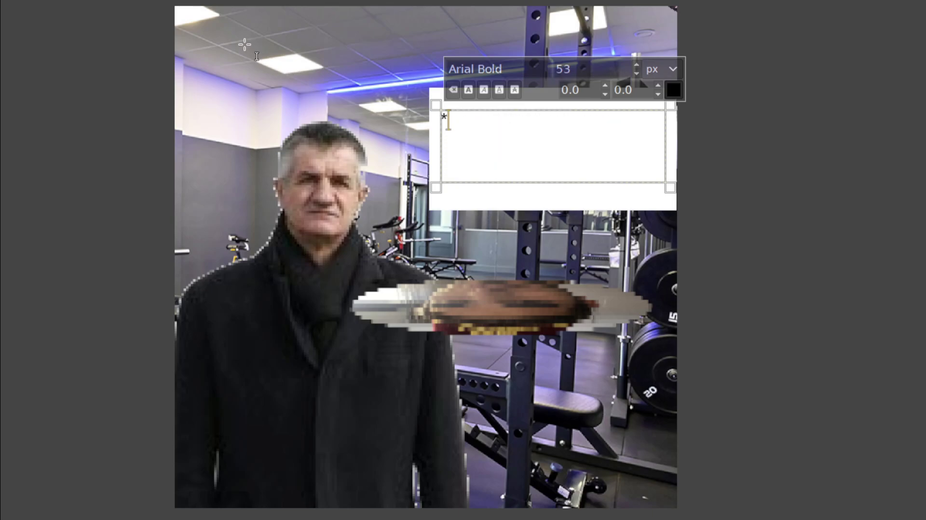
type("se tire")
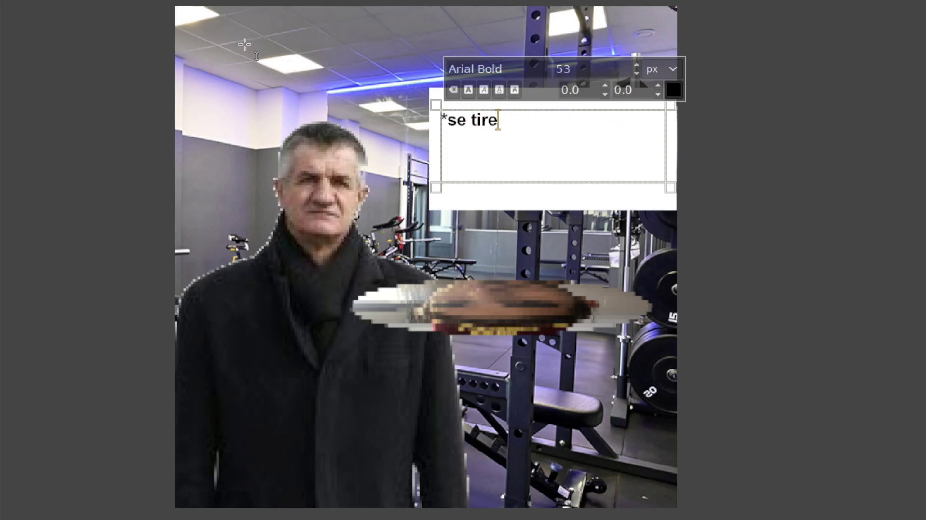
type("*")
key("BackSpace")
key("BackSpace")
key("BackSpace")
key("BackSpace")
key("BackSpace")
key("BackSpace")
key("BackSpace")
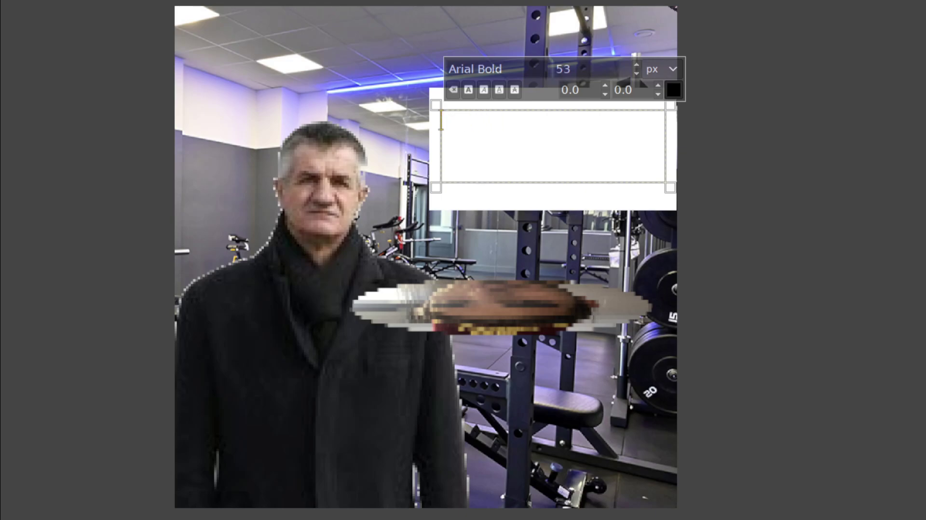
left_click_drag(227, 299, 2, 501)
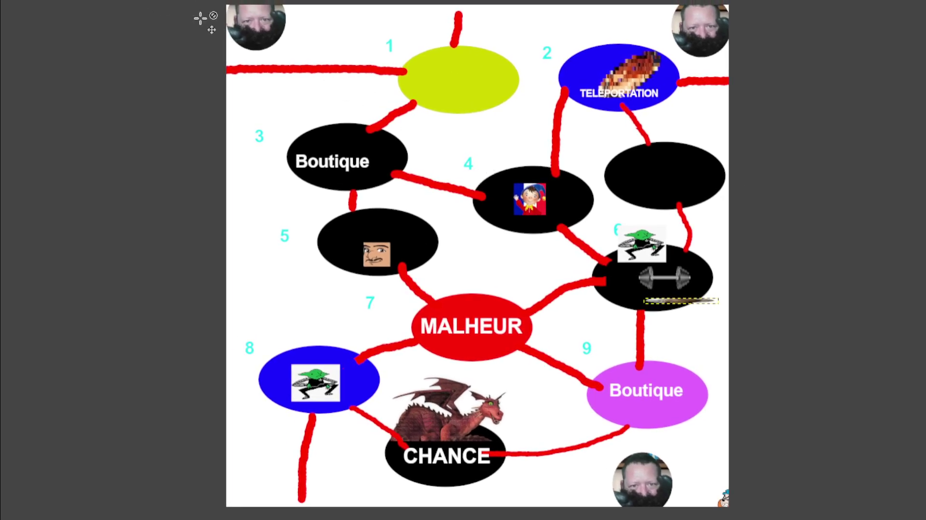
- Cut the top-left webcam token off the game board and paste it into the gym scene
left_click_drag(273, 56, 299, 55)
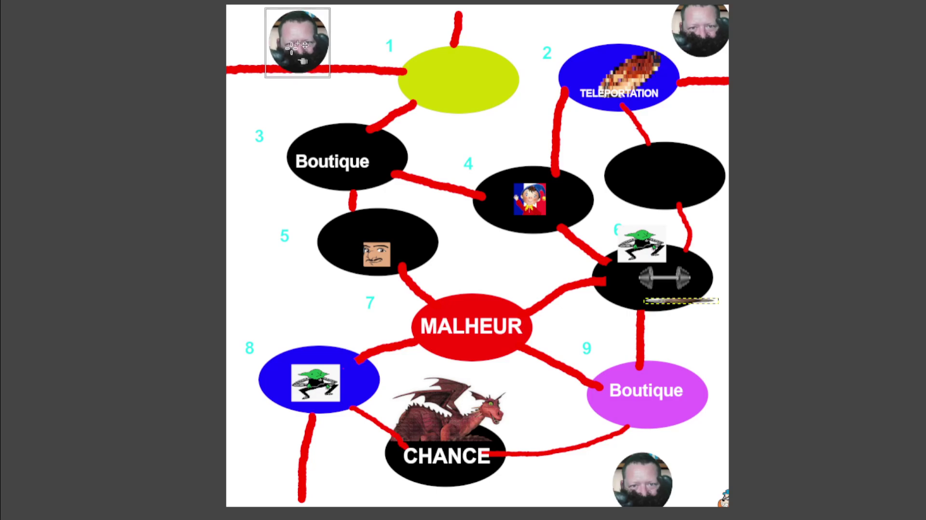
left_click_drag(299, 55, 300, 60)
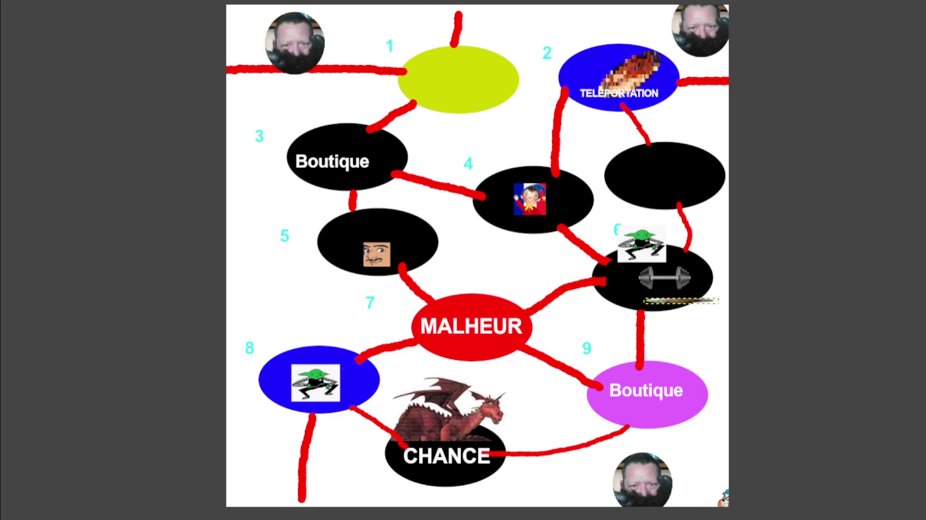
key("Tab")
key("Delete")
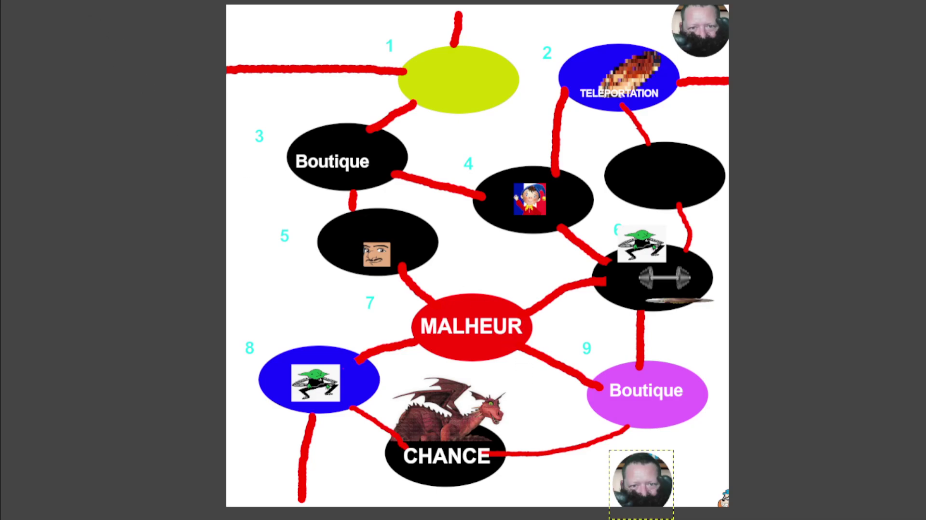
key("Page_Down")
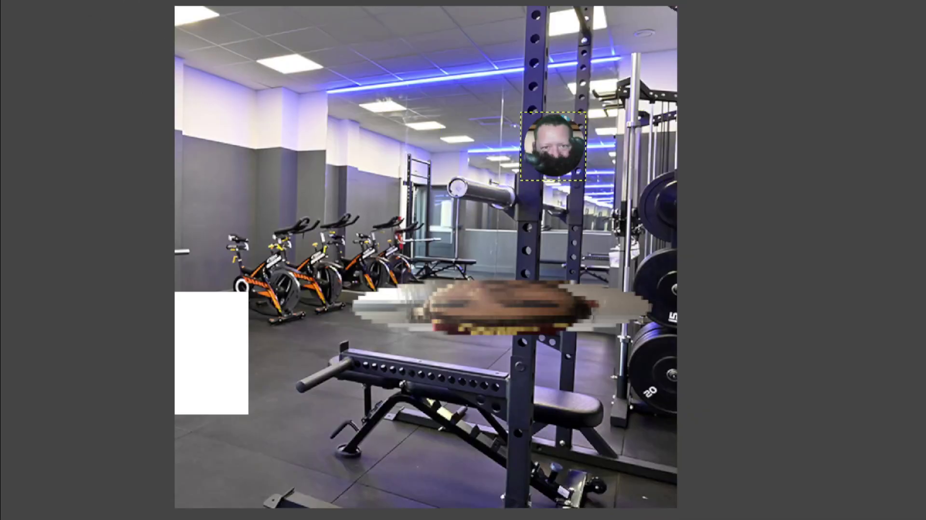
- Scale the pasted webcam token to about 663x631 and move it to the gym's upper-left
key("shift+s")
mouse_move(522, 179)
left_mouse_down()
mouse_move(374, 302)
mouse_move(363, 323)
left_mouse_up()
left_click(885, 79)
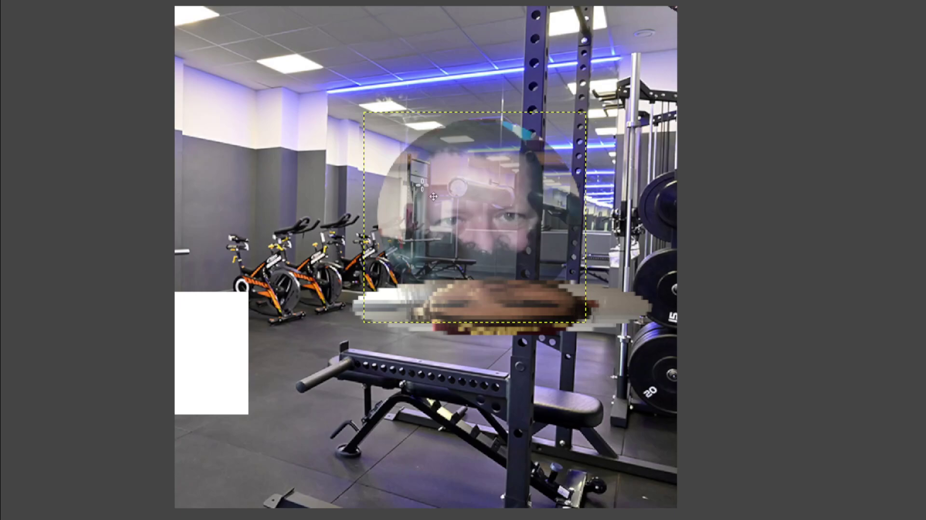
left_click_drag(422, 186, 255, 112)
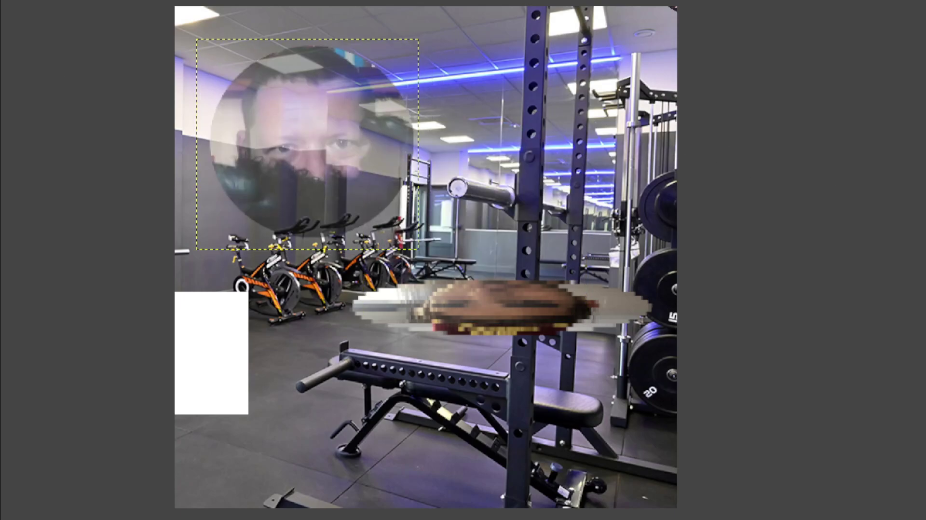
key("Page_Down")
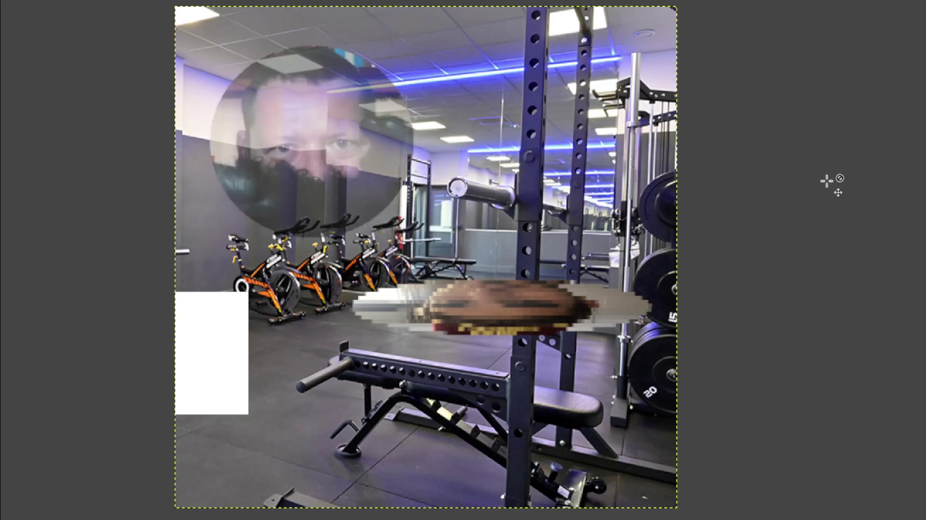
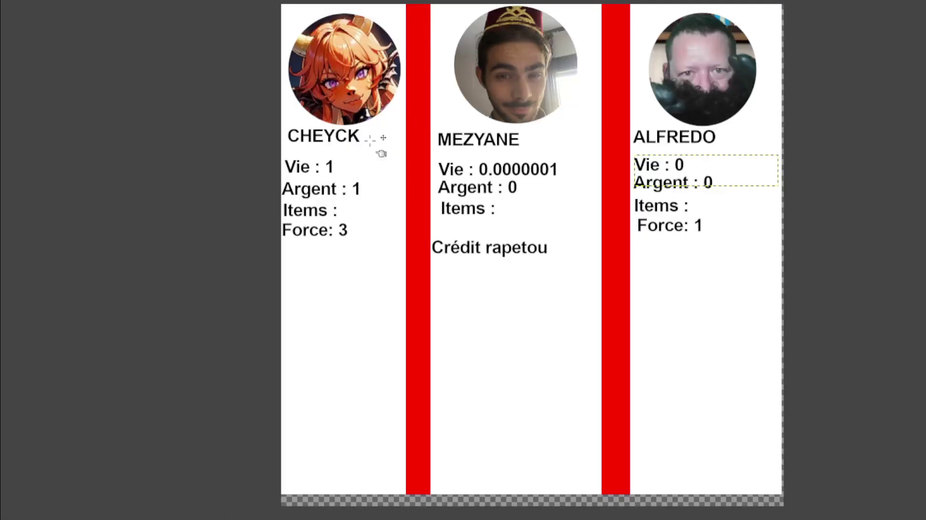
- Delete the extra digits from MEZYANE's Vie so it reads 0 instead of 0.0000001
left_click(540, 186)
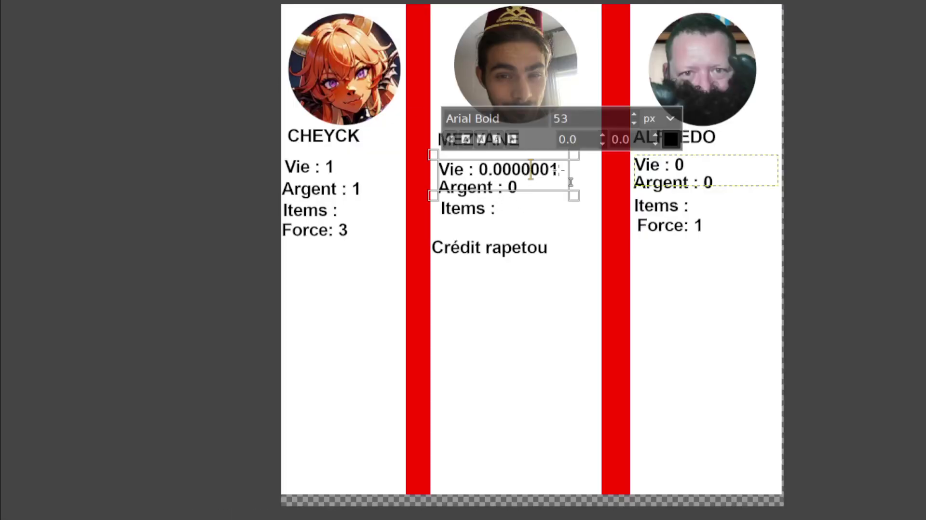
left_click_drag(560, 172, 490, 179)
key("BackSpace")
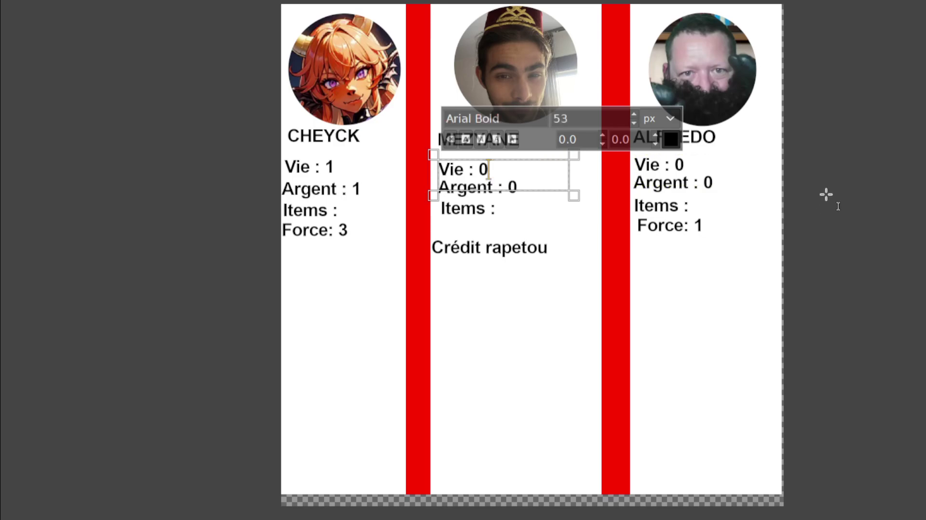
left_click(825, 194)
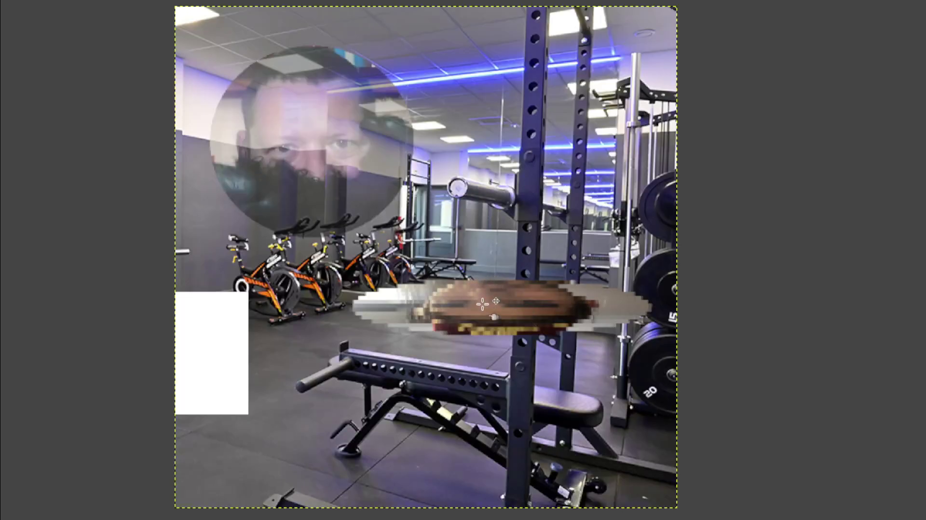
- Delete the gym picture's pixelated blob, then scale the map's face token to 325 × 119 px beside space 7
left_click_drag(502, 306, 459, 306)
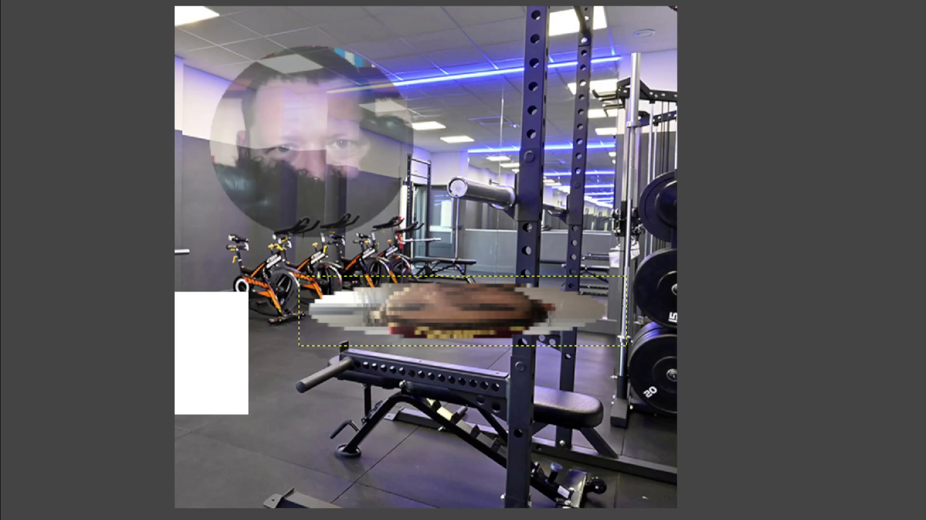
key("Delete")
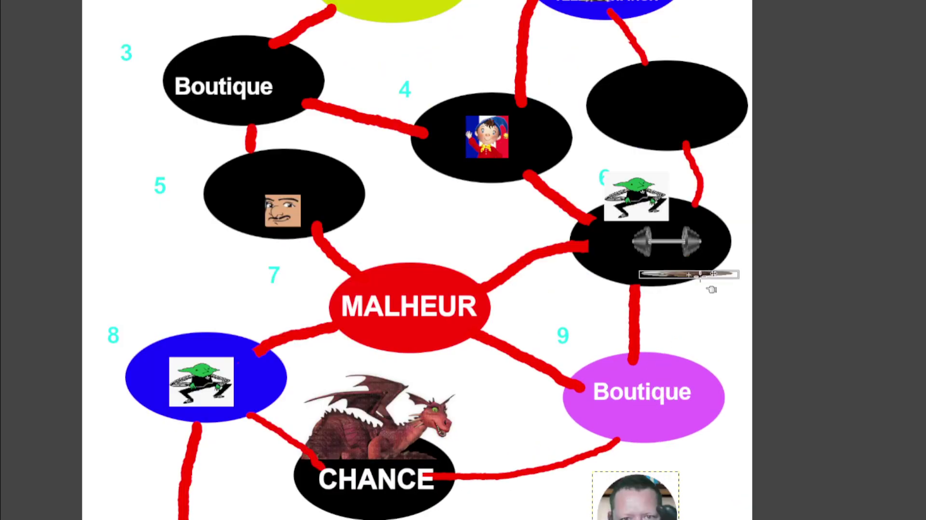
left_click_drag(711, 289, 711, 316)
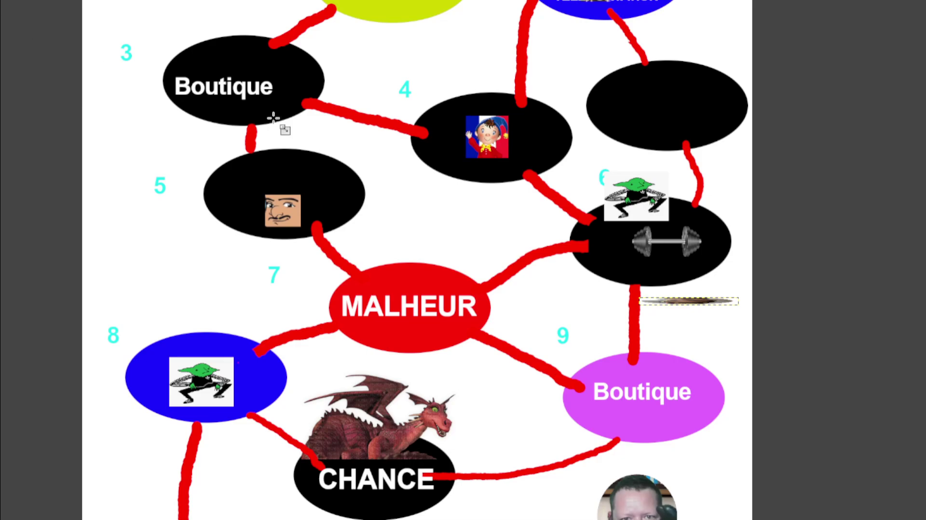
mouse_move(686, 314)
left_mouse_down()
mouse_move(691, 360)
mouse_move(569, 353)
left_mouse_up()
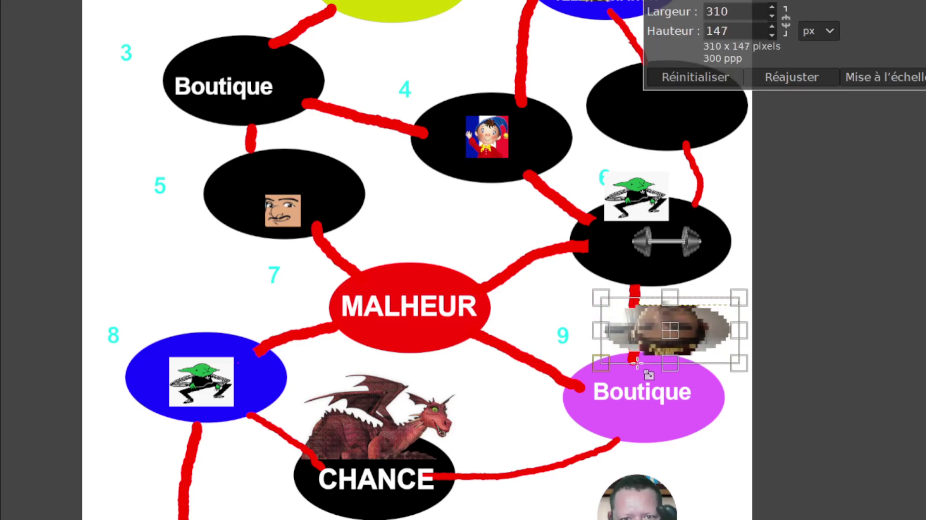
left_click(844, 91)
mouse_move(644, 337)
left_mouse_down()
mouse_move(290, 288)
mouse_move(663, 333)
left_mouse_up()
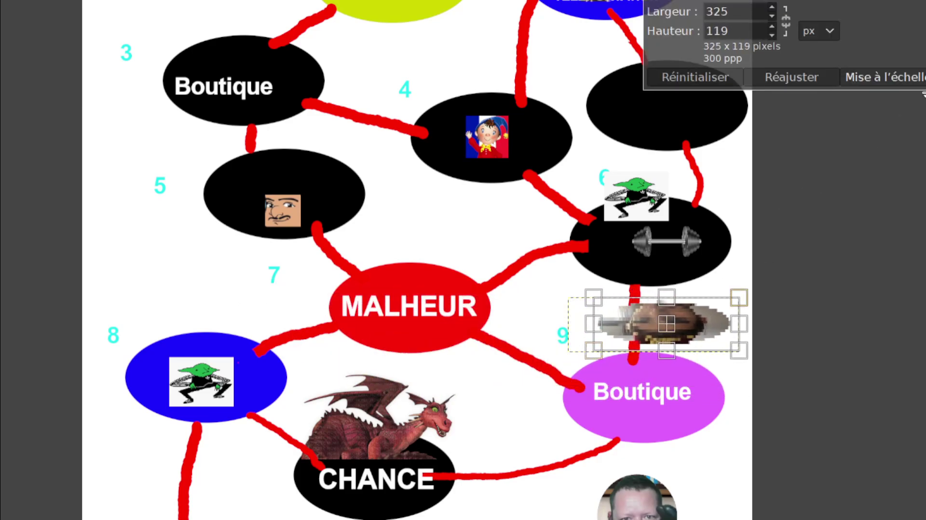
left_click(916, 78)
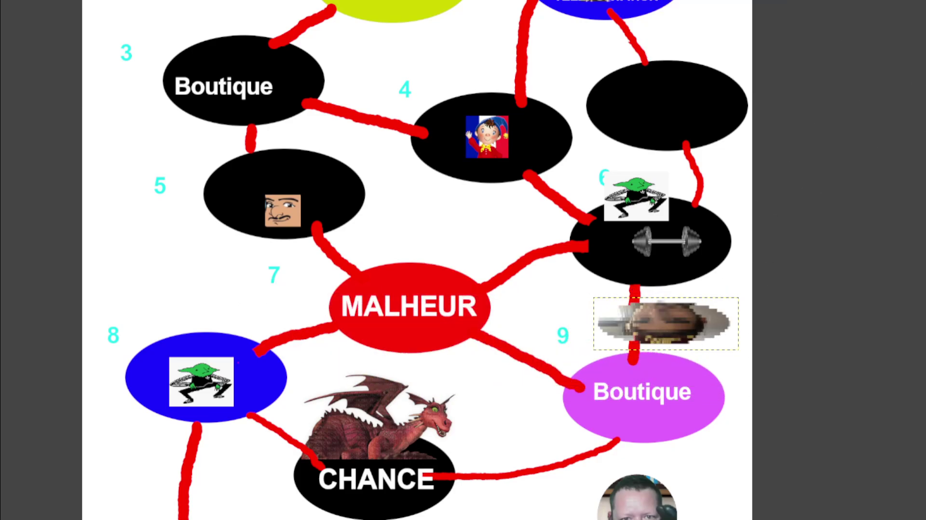
left_click_drag(717, 334, 222, 295)
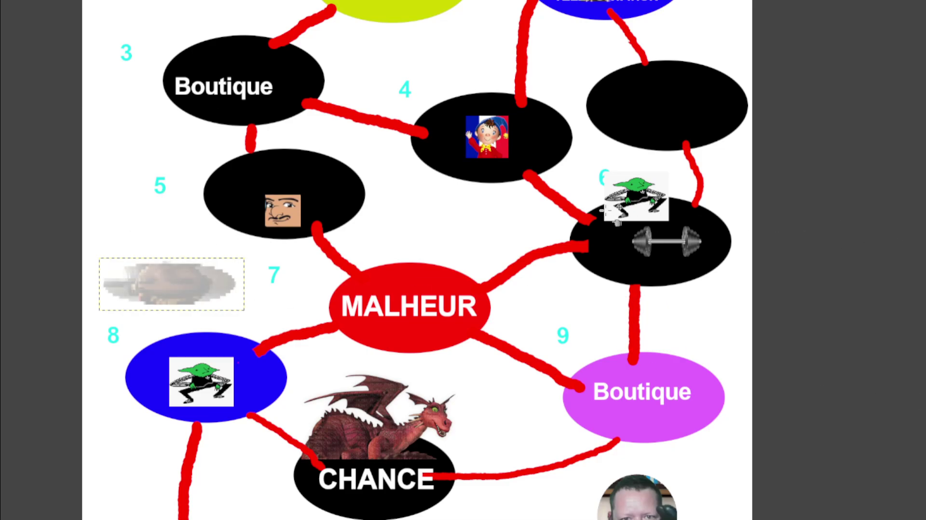
- Select the top-right portrait token layer and move it onto the CHANCE space
scroll(742, 226, "down", 1, "ctrl")
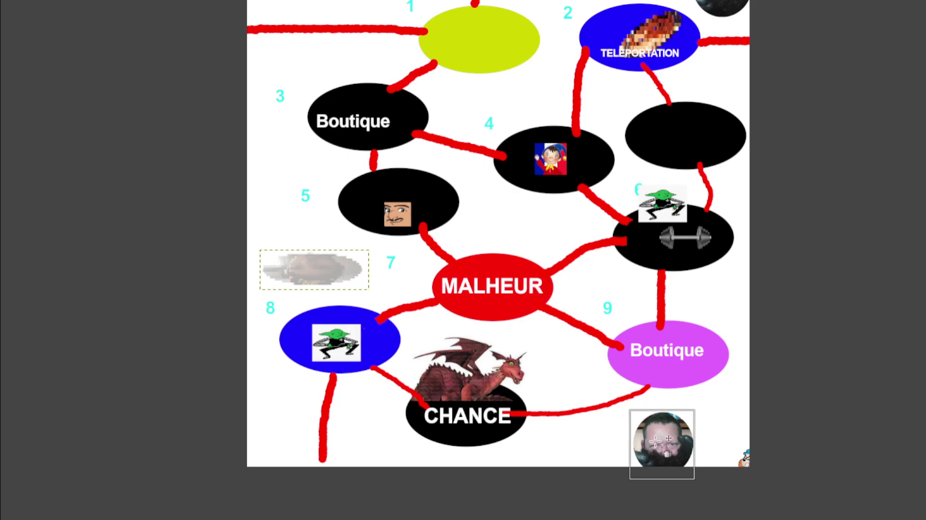
key("Page_Down")
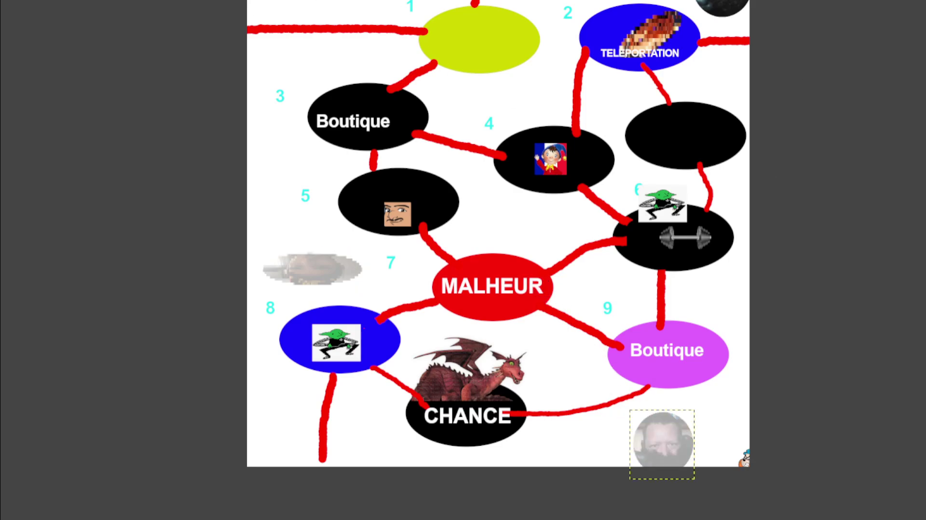
scroll(914, 322, "up", 5)
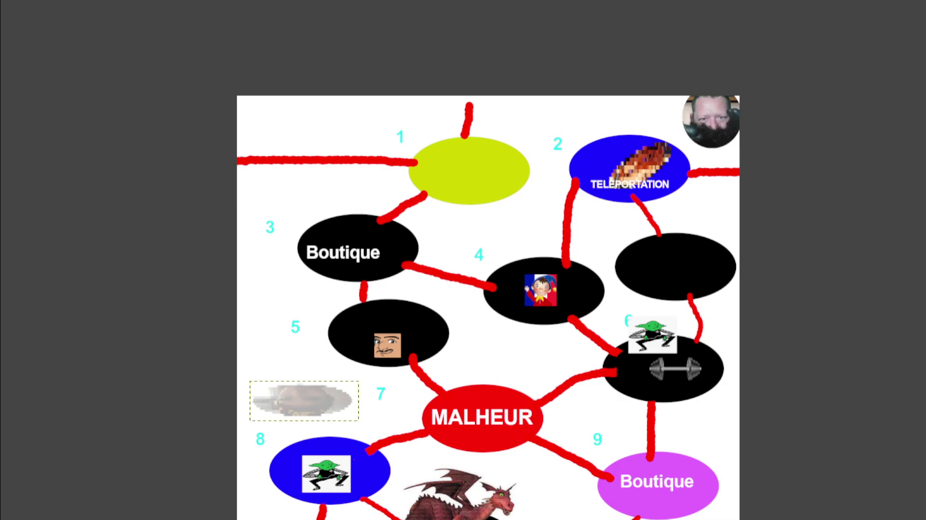
key("Page_Up")
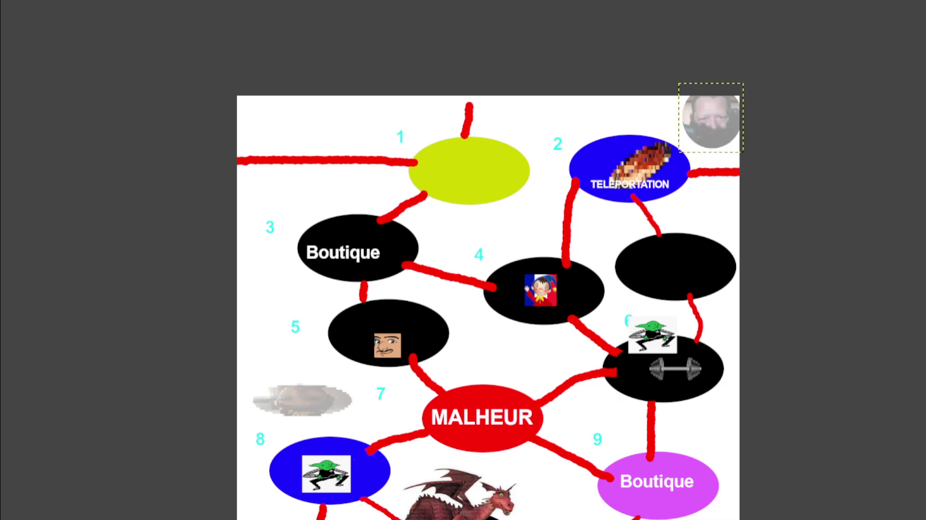
scroll(467, 261, "down", 6)
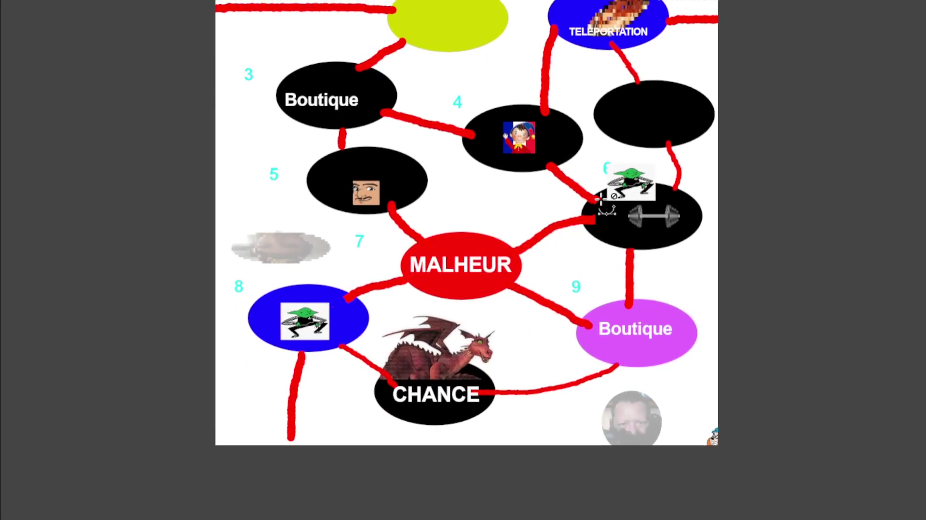
scroll(668, 246, "down", 2)
scroll(668, 246, "up", 1)
scroll(667, 261, "up", 1)
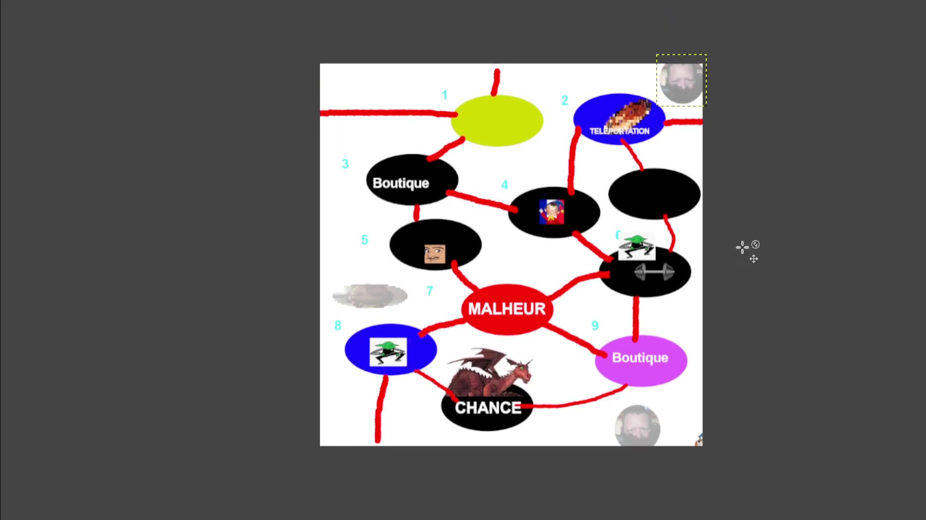
scroll(798, 194, "up", 1)
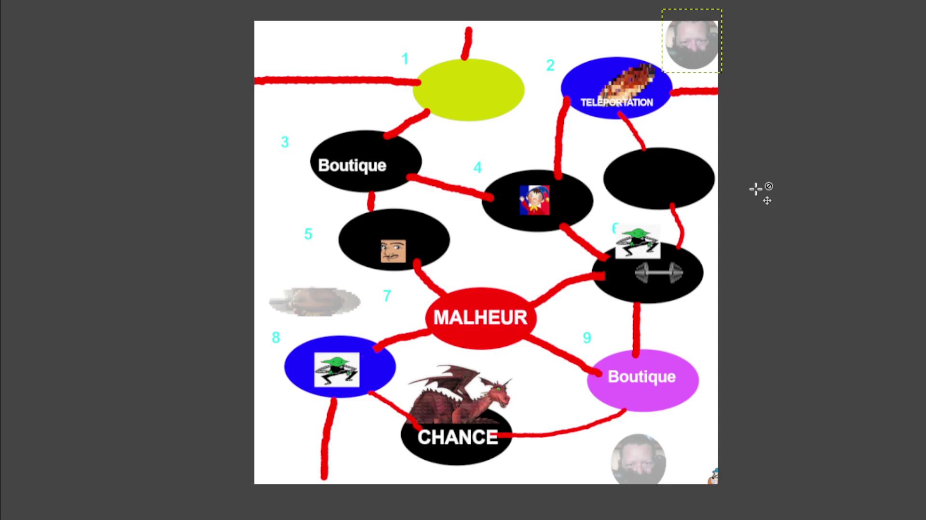
mouse_move(694, 61)
left_mouse_down()
mouse_move(494, 217)
mouse_move(453, 472)
left_mouse_up()
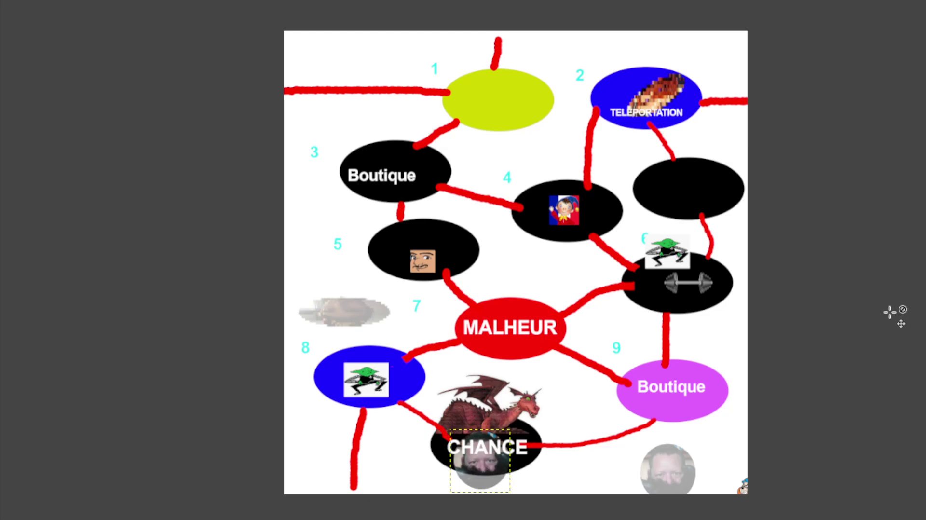
- Move the pixelated token from TELEPORTATION onto space 4
left_click_drag(774, 354, 823, 368)
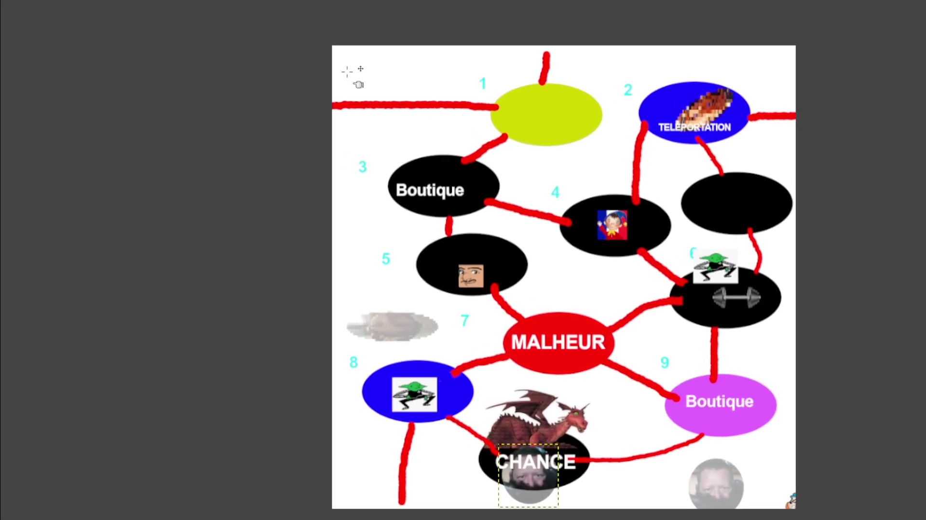
left_click_drag(393, 128, 347, 129)
mouse_move(789, 220)
left_mouse_down()
mouse_move(784, 209)
mouse_move(844, 176)
left_mouse_up()
scroll(786, 208, "up", 2)
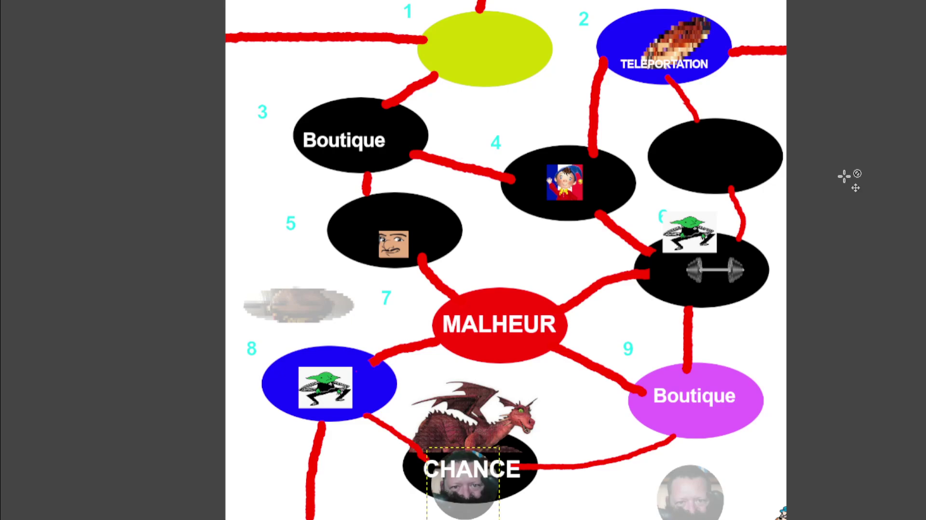
left_click_drag(687, 34, 620, 176)
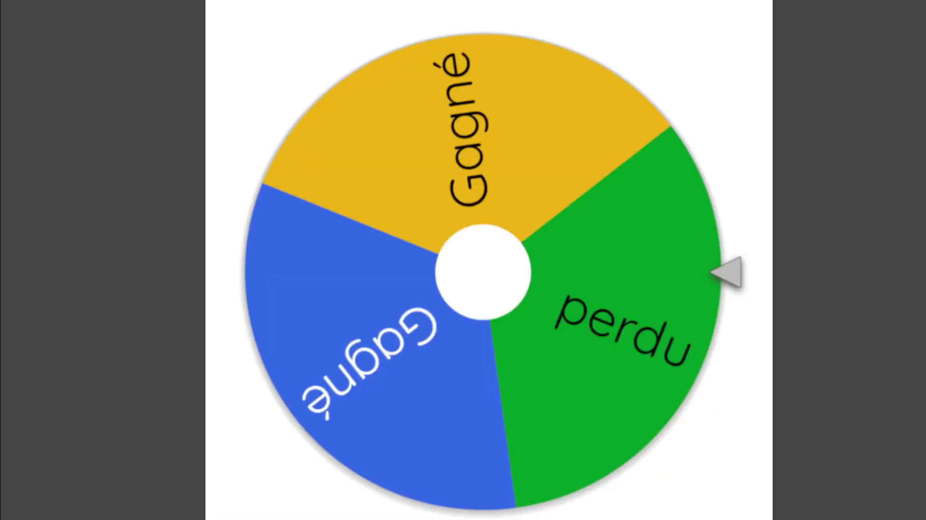
- Spin the Wheel of Names, which lands on 'perdu'
left_click(251, 203)
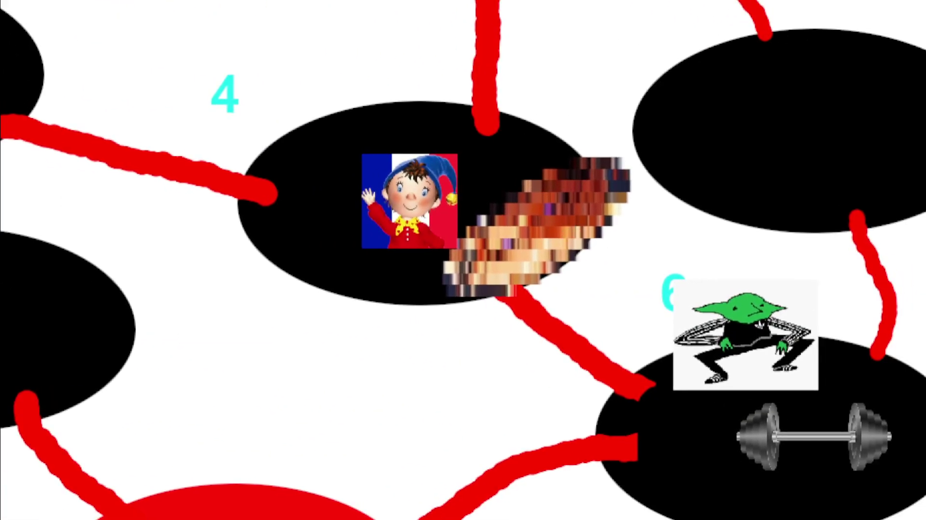
- Start a proportional resize of the Noddy picture, then cancel it
left_click(377, 223)
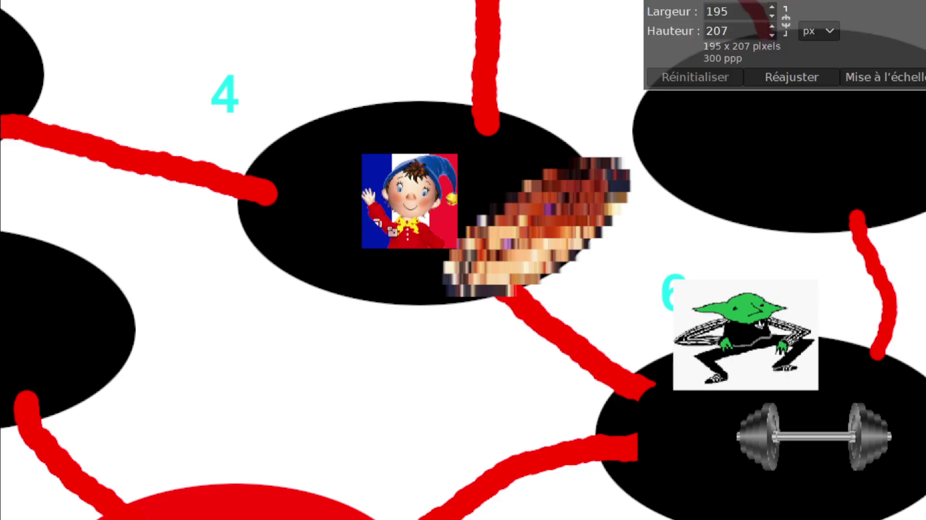
left_click(785, 21)
key("Escape")
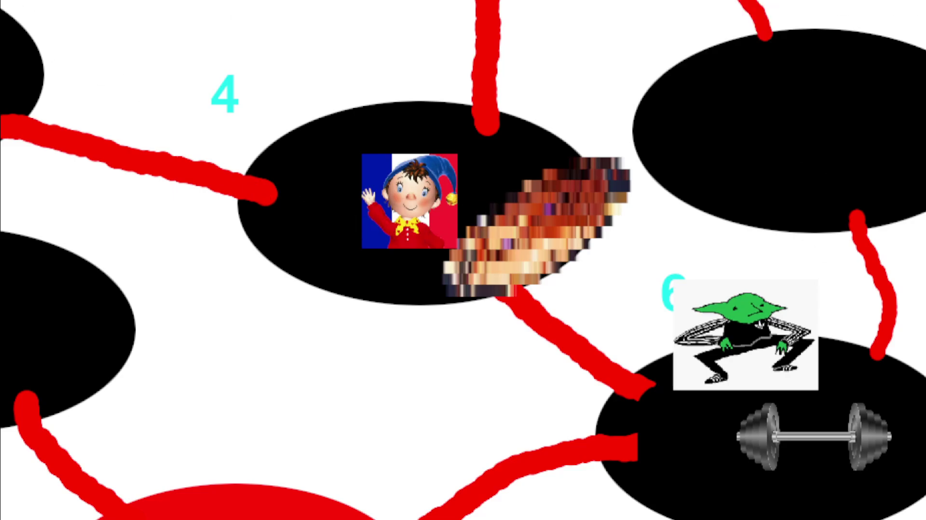
- Type "C'est pas gentil d'etre méchant !!!" in a text box below space 4, then erase it
left_click_drag(97, 310, 607, 416)
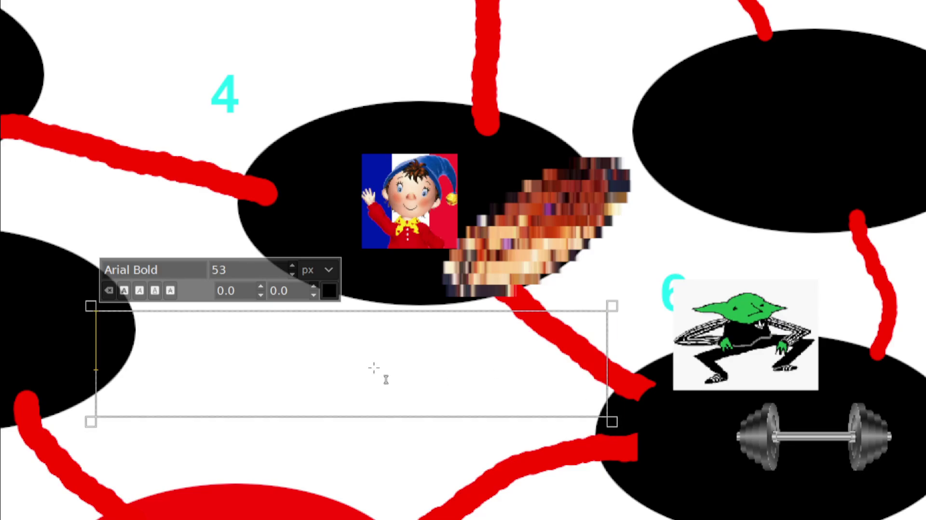
type("C'est pas ge")
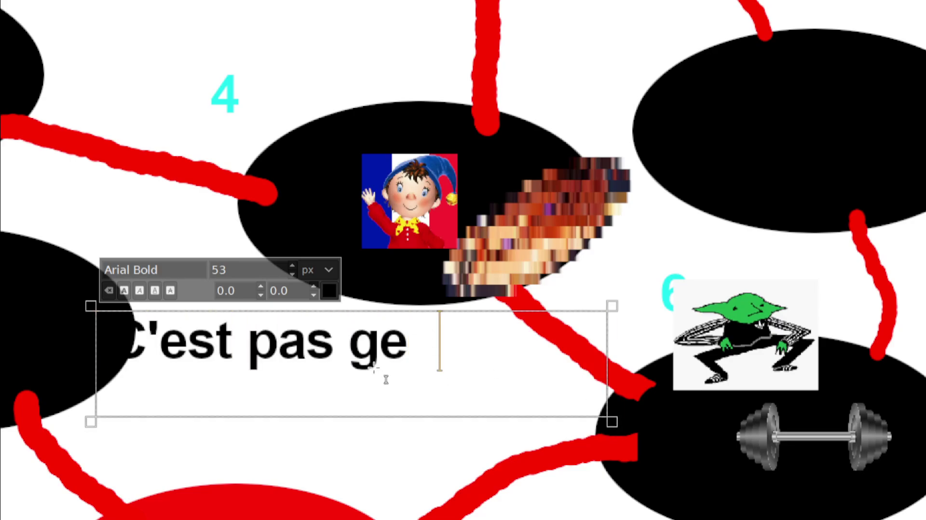
type("ntil d'e")
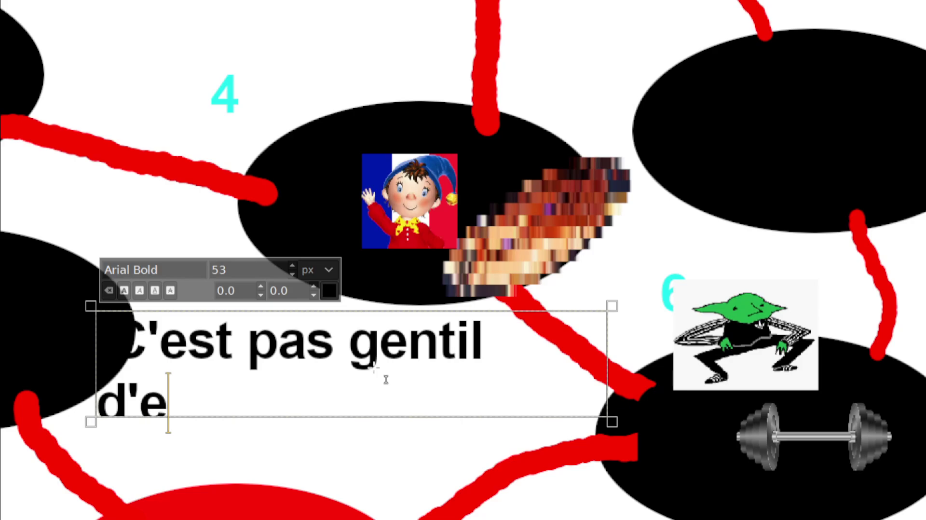
type("tre méchant.")
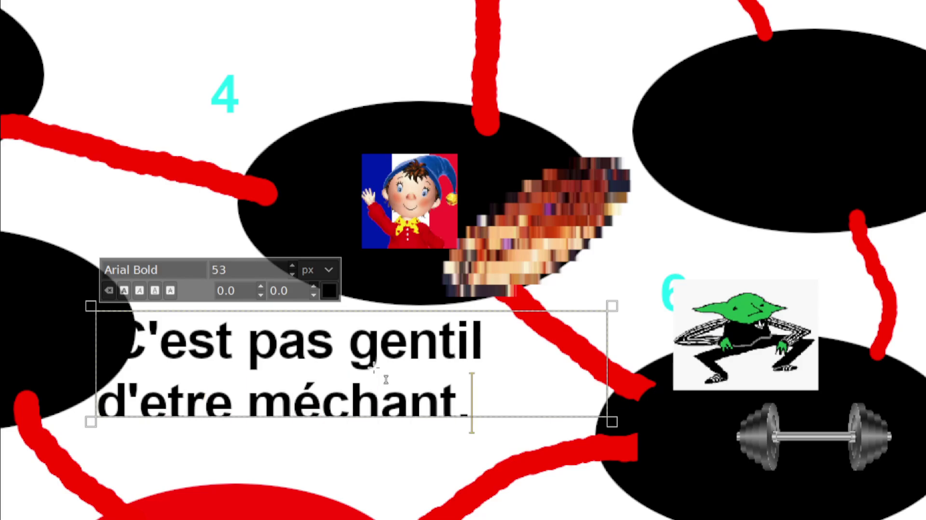
key("BackSpace")
type("!!!")
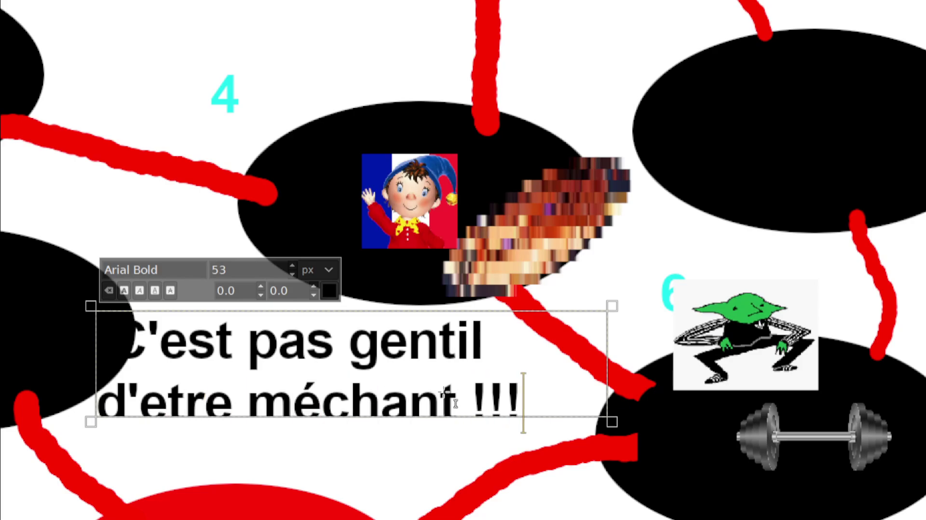
left_click_drag(459, 436, 458, 468)
key("ctrl+a")
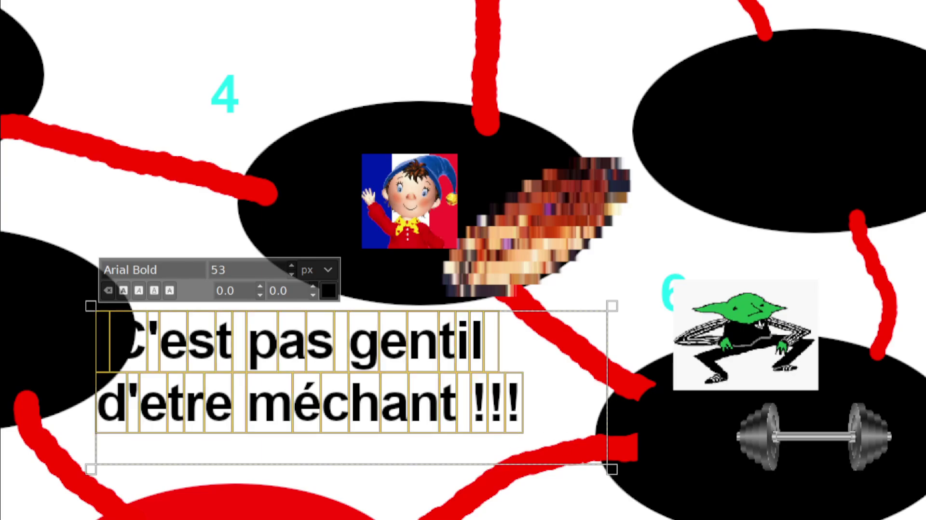
key("BackSpace")
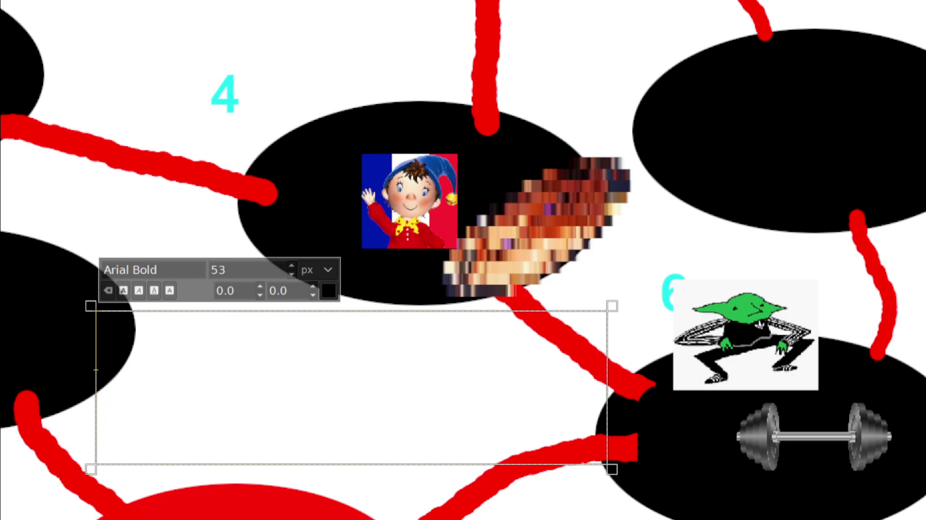
key("Escape")
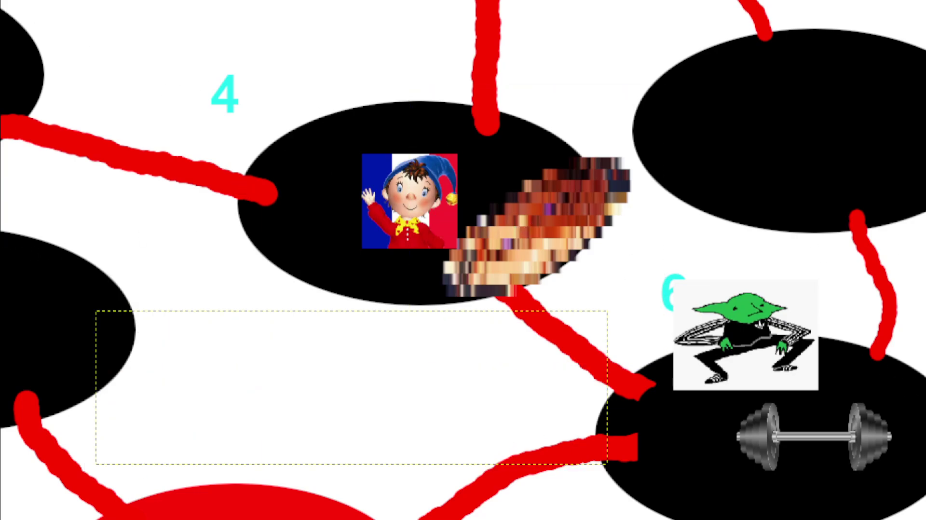
- Scale the pixelated picture by square 4 with unlinked proportions into a thin flat strip
key("Page_Up")
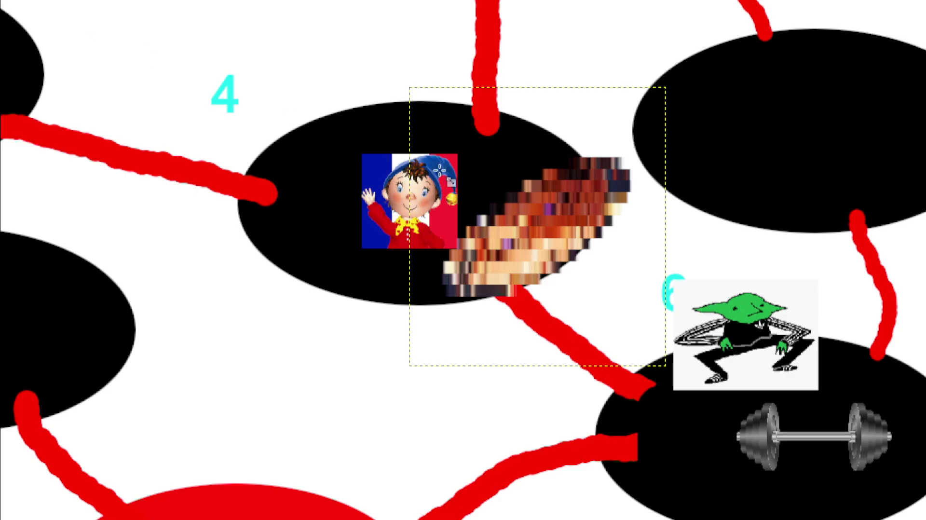
key("shift+s")
left_click_drag(553, 189, 661, 191)
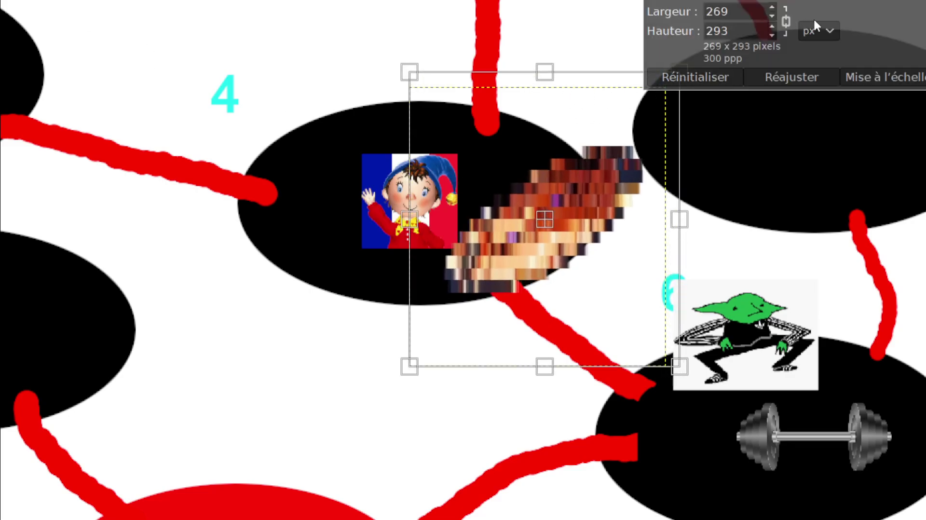
left_click(786, 21)
left_click_drag(544, 72, 539, 372)
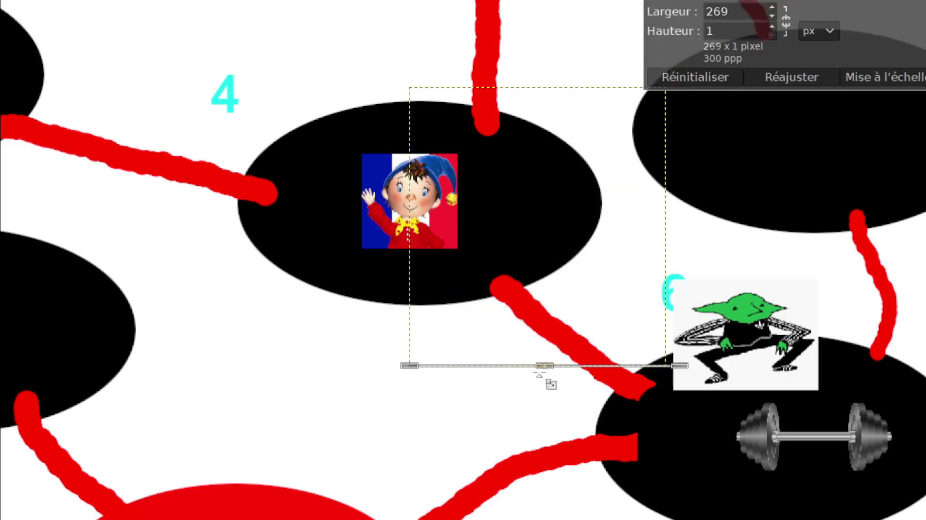
left_click_drag(410, 365, 153, 322)
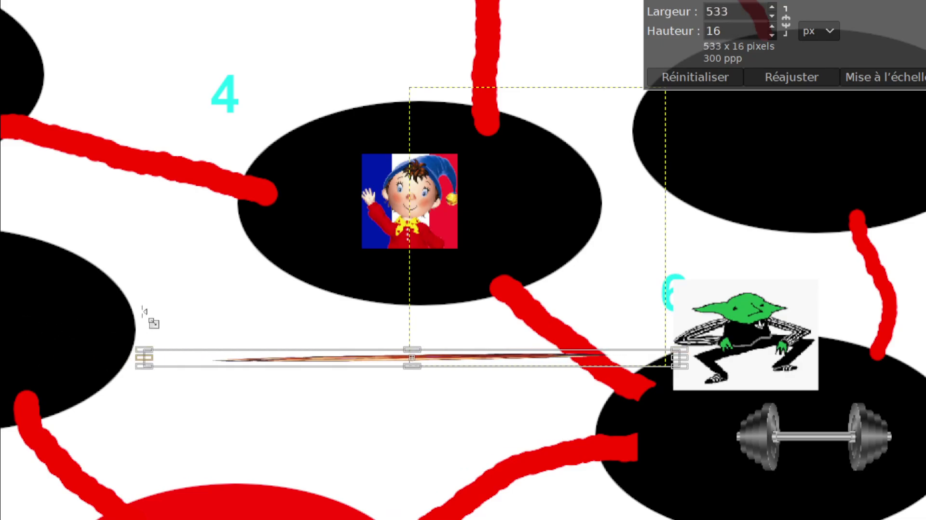
left_click(908, 79)
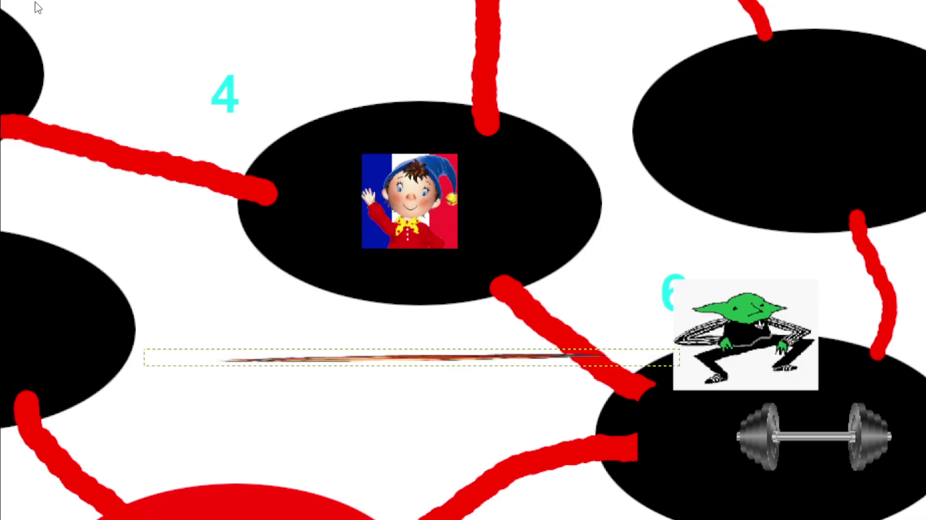
- Rotate the strip diagonally, enlarge it to 568 × 349 px, and move it up toward square 4
mouse_move(190, 356)
left_mouse_down()
mouse_move(331, 216)
mouse_move(543, 241)
mouse_move(564, 231)
left_mouse_up()
left_click(897, 91)
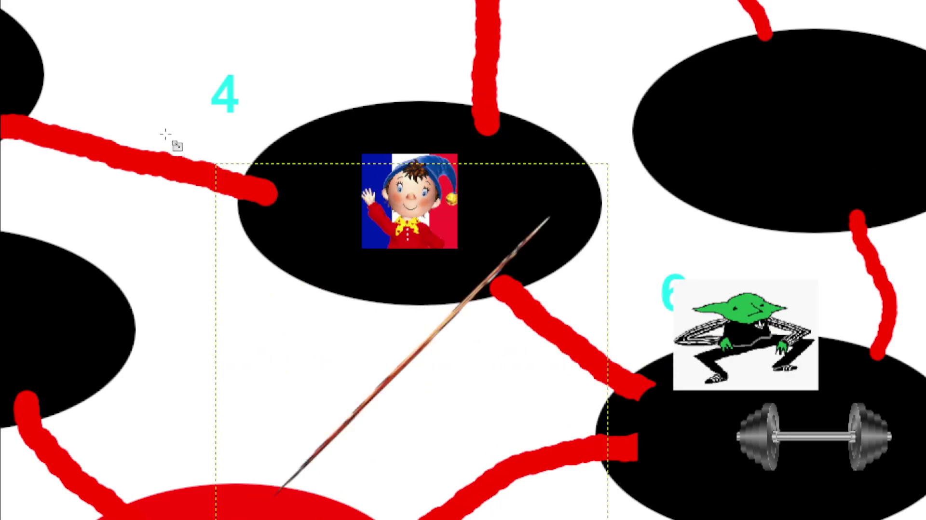
key("shift+s")
mouse_move(480, 351)
left_mouse_down()
mouse_move(553, 400)
mouse_move(574, 366)
left_mouse_up()
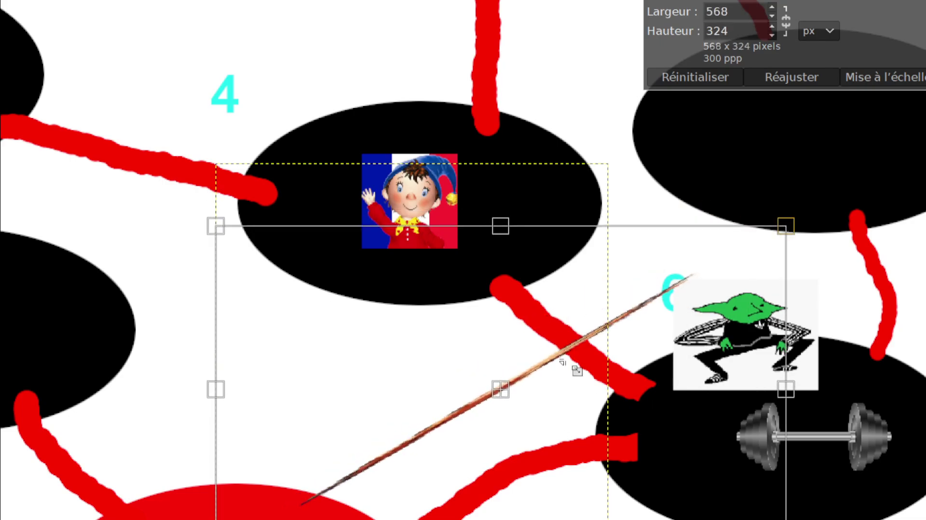
mouse_move(501, 227)
left_mouse_down()
mouse_move(282, 55)
mouse_move(285, 201)
left_mouse_up()
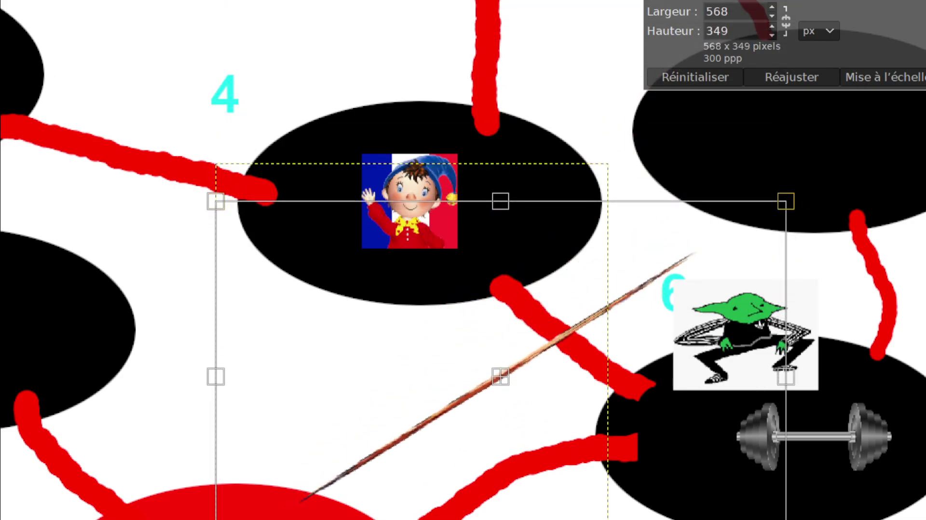
left_click(887, 77)
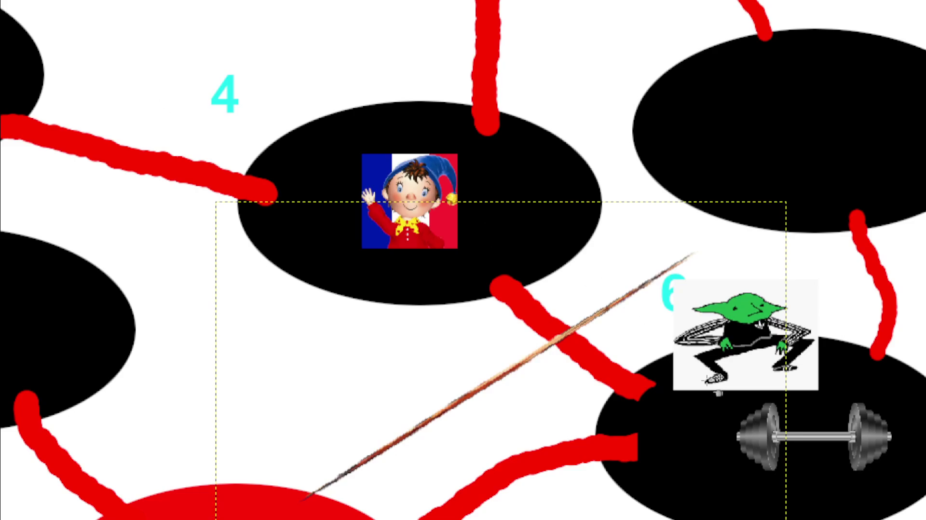
left_click_drag(552, 363, 533, 238)
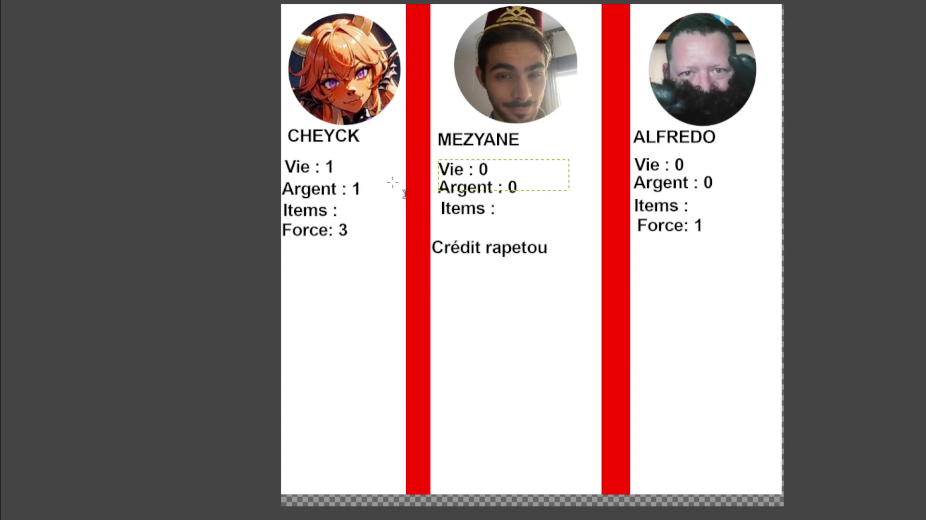
- Replace the first player's Vie value 1 with 0.00001 on the player cards
left_click(351, 171)
left_click(327, 170)
scroll(333, 174, "up", 2)
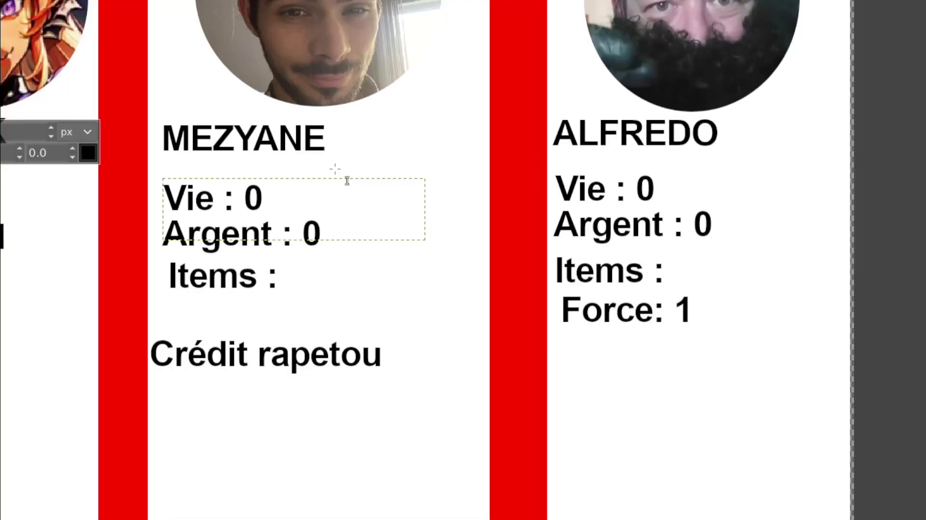
scroll(387, 190, "left", 5)
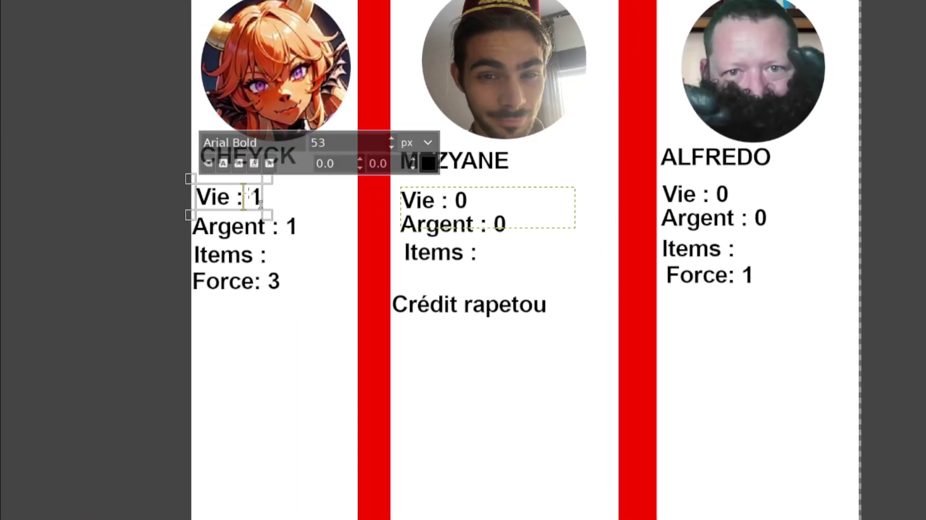
left_click(261, 204)
key("BackSpace")
type("0.")
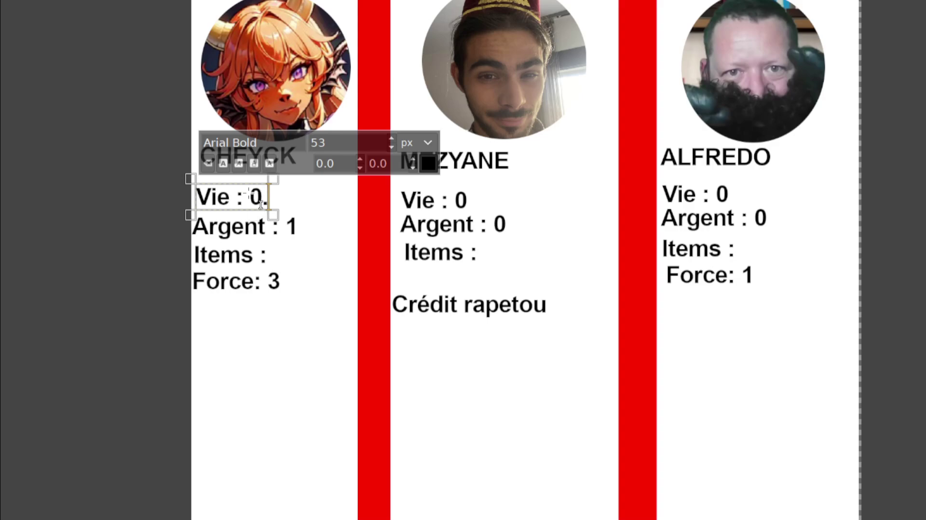
type("00001")
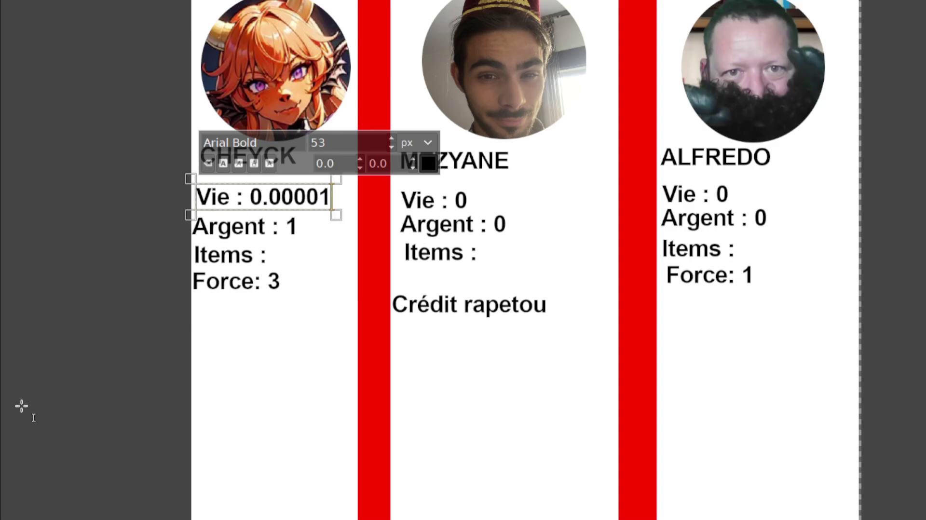
left_click(19, 407)
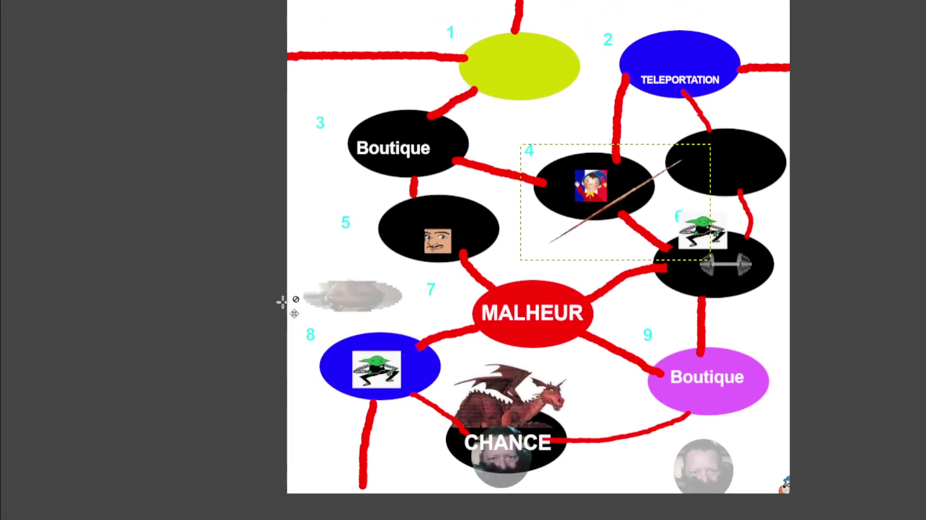
- Drag the blurry picture beside square 7 to the right
mouse_move(357, 299)
left_mouse_down()
mouse_move(419, 302)
mouse_move(596, 167)
left_mouse_up()
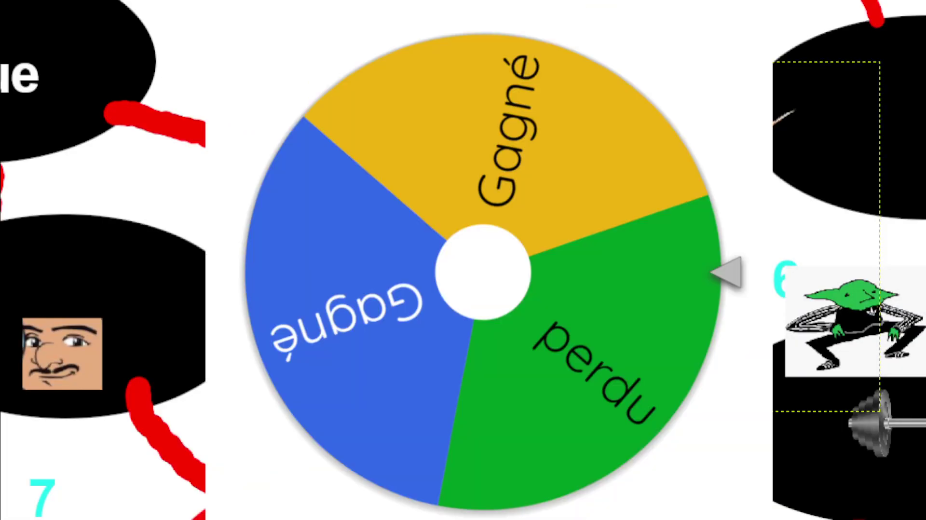
- Spin the Gagné/perdu wheel, which lands on 'Gagné'
left_click(583, 168)
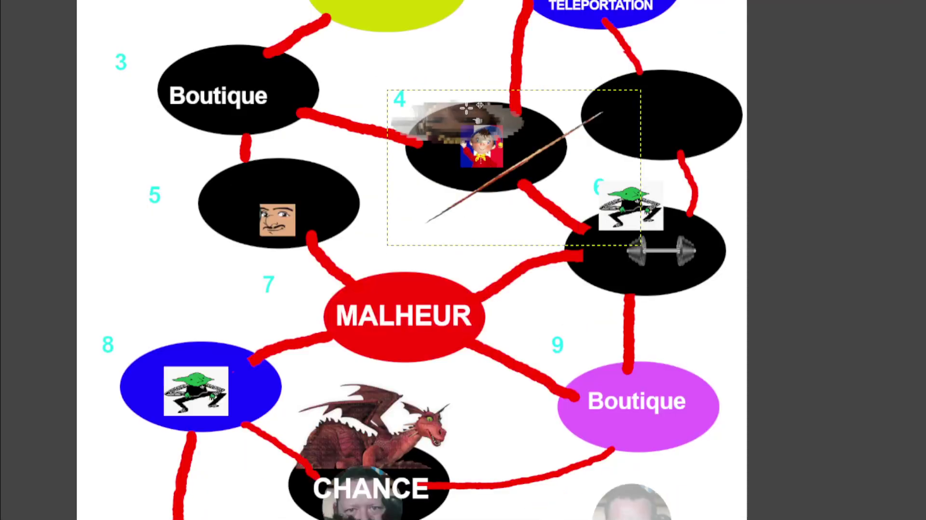
- Proportionally scale the Noddy picture on square 4 from 95 to 158 px
left_click_drag(482, 147, 487, 147)
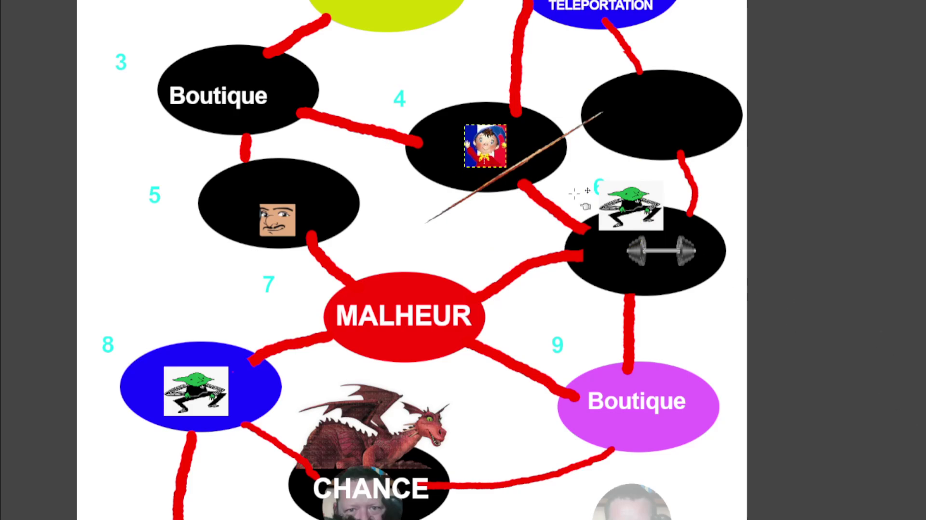
left_click(492, 152)
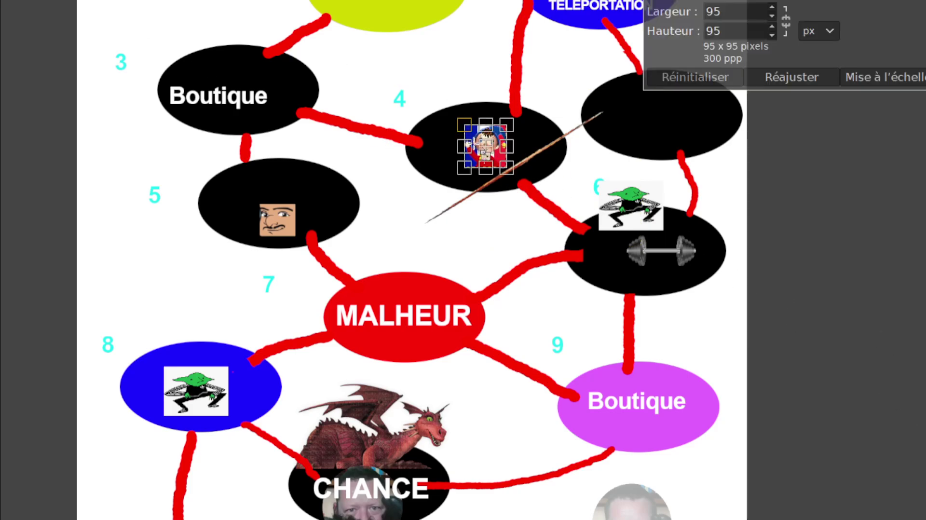
left_click(787, 21)
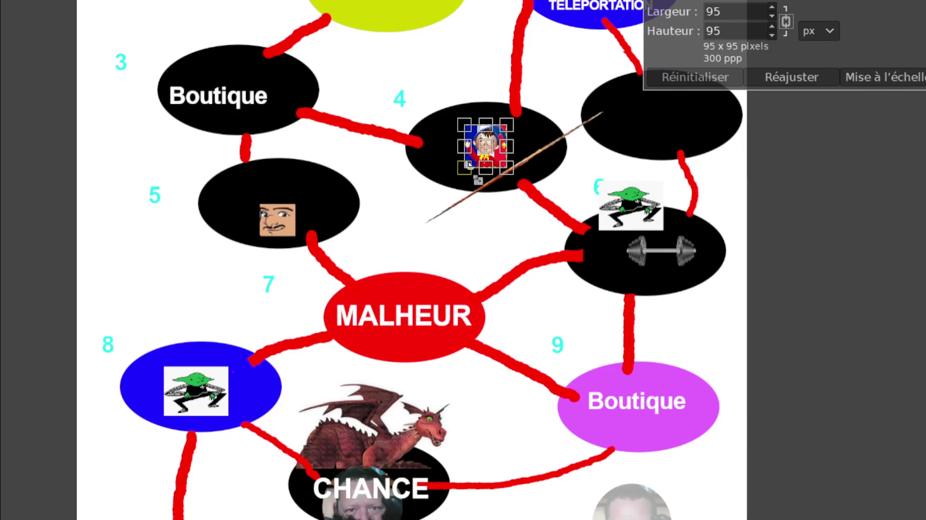
left_click_drag(482, 169, 457, 196)
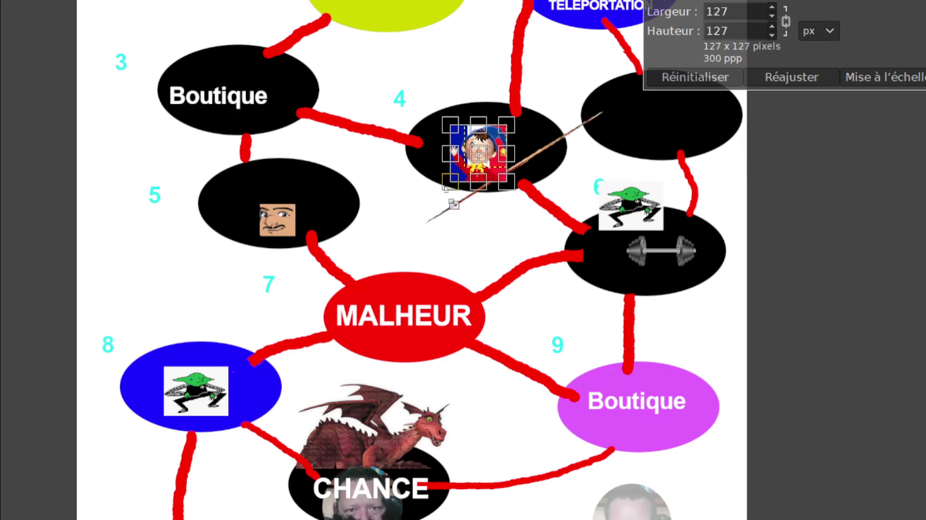
left_click(881, 80)
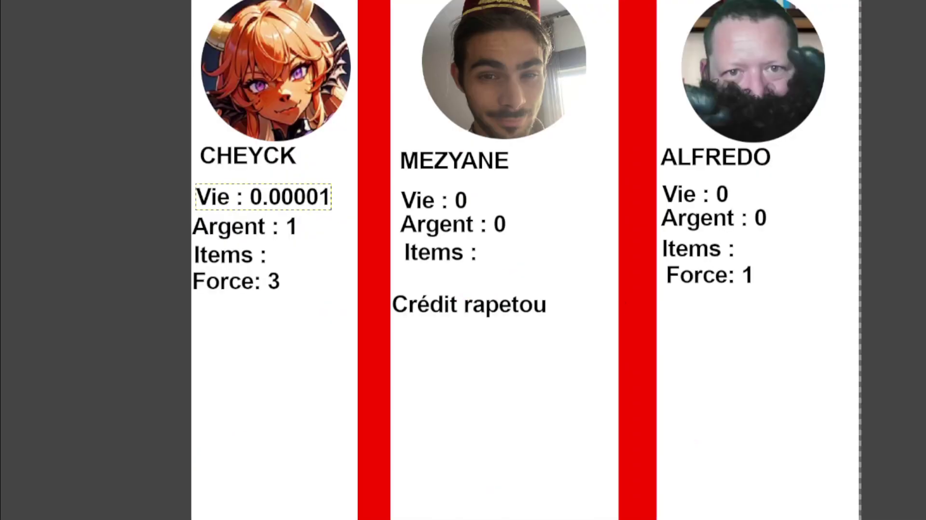
- Bring in the Noddy picture and scale it over the middle player's portrait
mouse_move(589, 188)
left_mouse_down()
mouse_move(281, 220)
mouse_move(340, 216)
left_mouse_up()
key("shift+s")
mouse_move(321, 172)
left_mouse_down()
mouse_move(485, 98)
mouse_move(489, 41)
mouse_move(517, 28)
left_mouse_up()
left_click(892, 77)
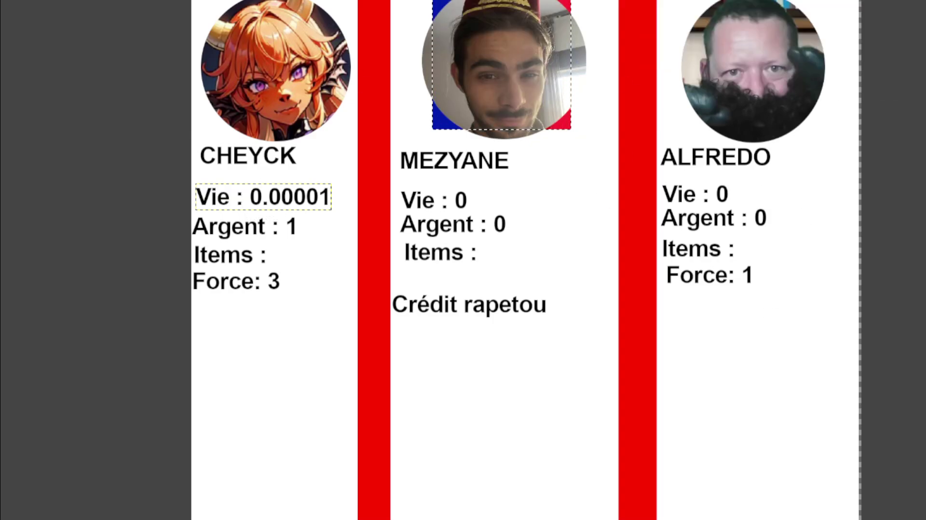
key("Page_Up")
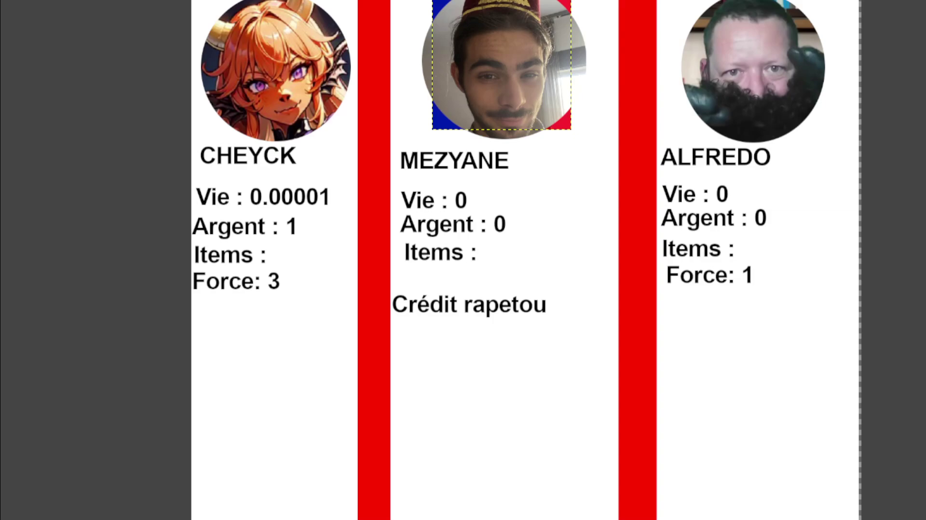
key("ctrl+z")
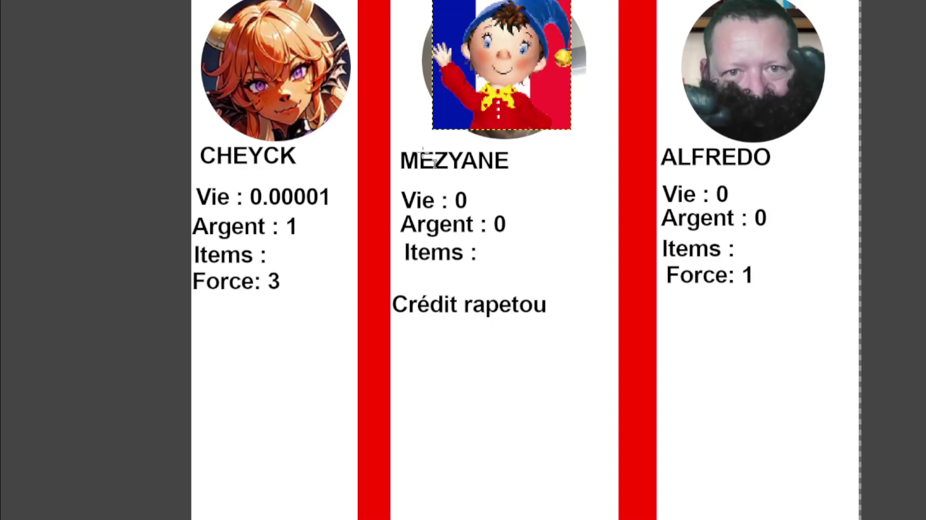
- Rename the middle player to 'Wesh-Wesh' and change Vie from 0 to 1
left_click(433, 163)
type("W")
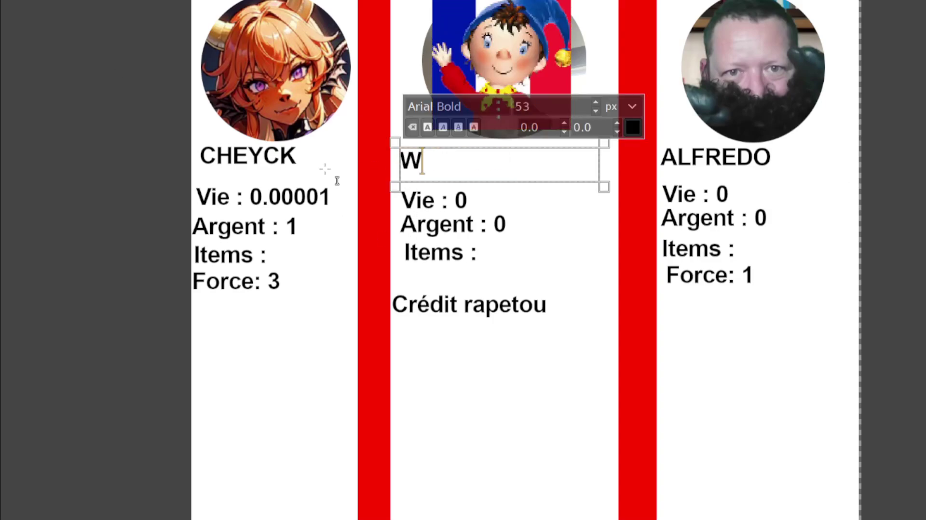
type("esh-Wesh")
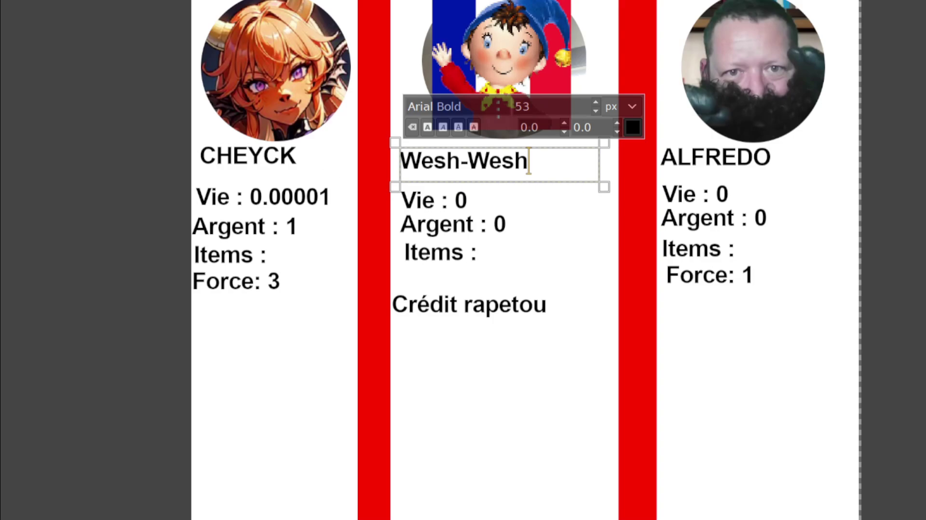
left_click(466, 199)
key("BackSpace")
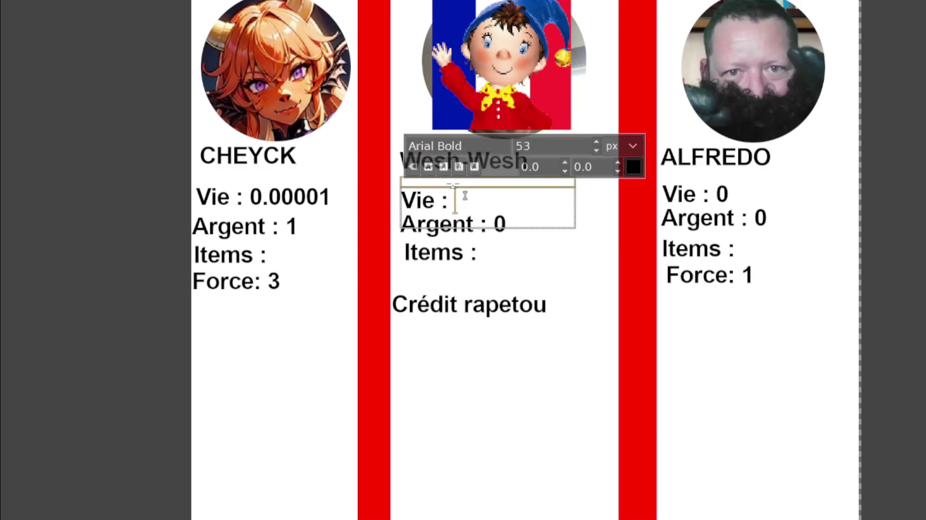
type("1")
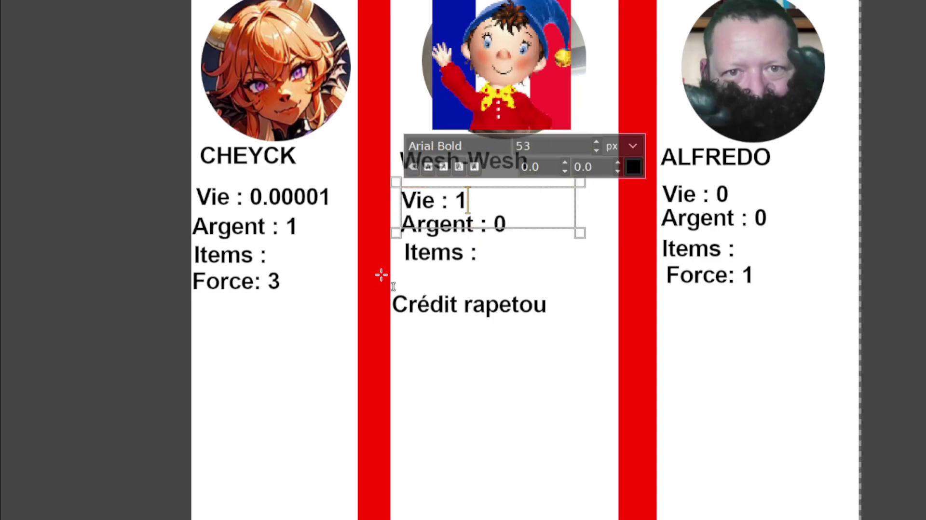
- Delete the 'Crédit rapetou' text and add a new 'Force: 1' line below Items
left_click(419, 274)
left_click_drag(410, 270, 483, 276)
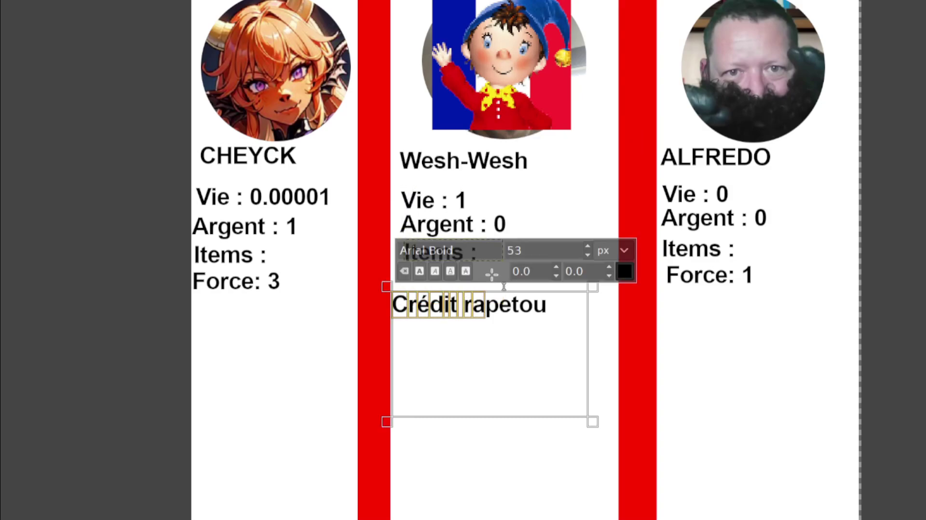
left_click_drag(395, 303, 584, 288)
key("Delete")
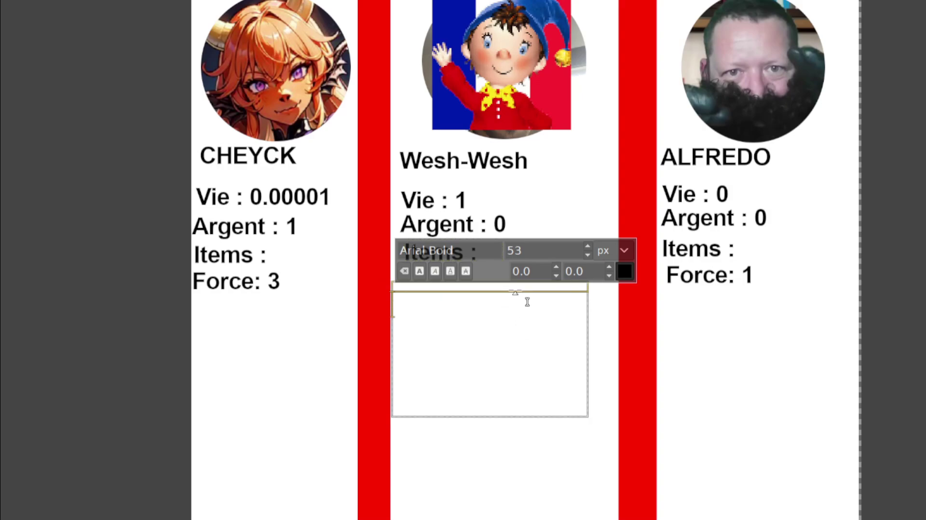
left_click_drag(527, 292, 533, 355)
left_click(562, 170)
left_click_drag(398, 271, 605, 311)
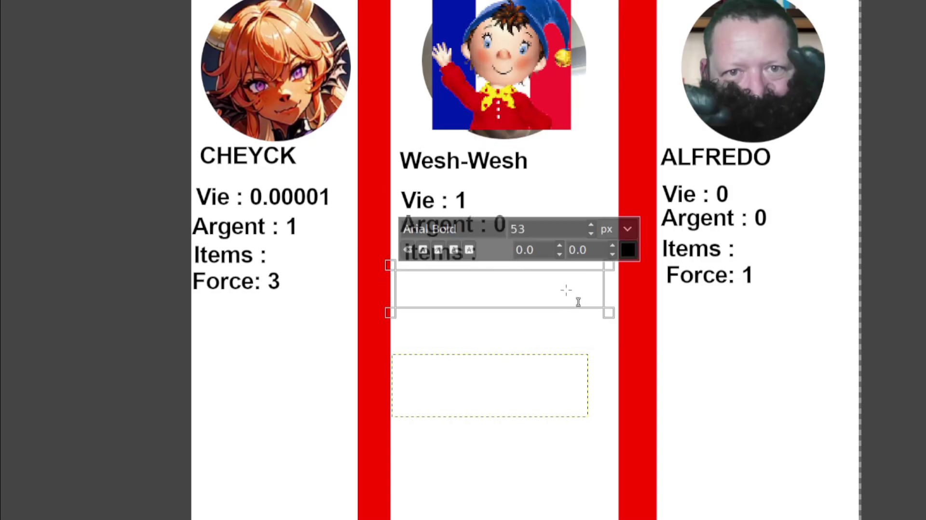
type("Foor")
key("BackSpace")
key("BackSpace")
type("rce:")
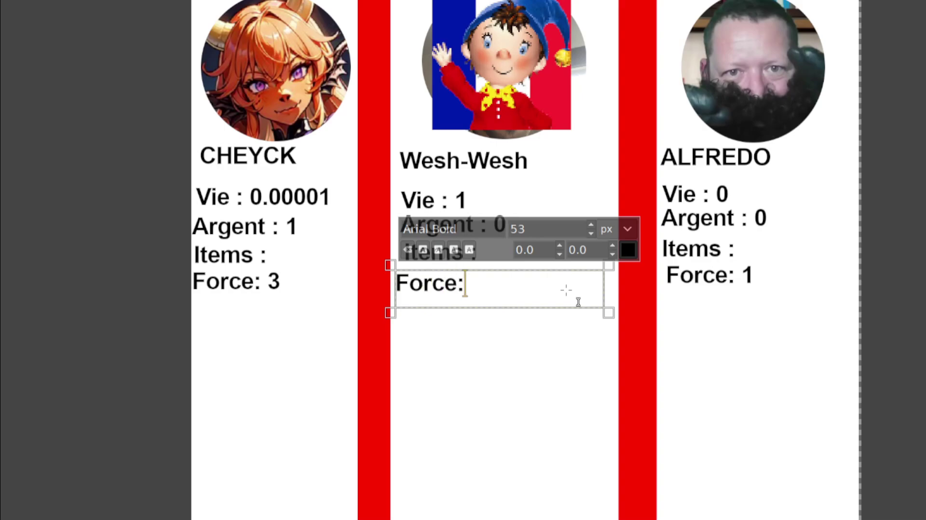
type(" 1")
key("Escape")
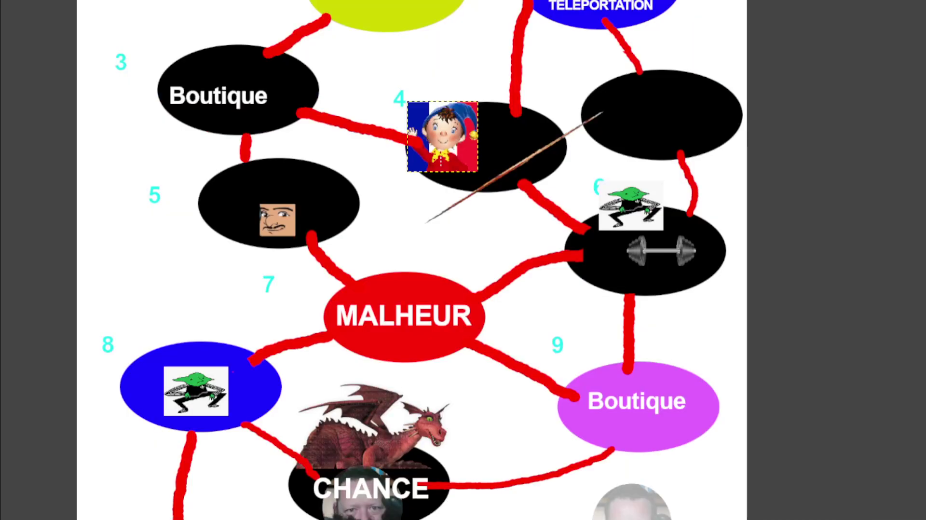
- Zoom out to the whole board map, cancelling an accidental empty text box
scroll(444, 224, "down", 1)
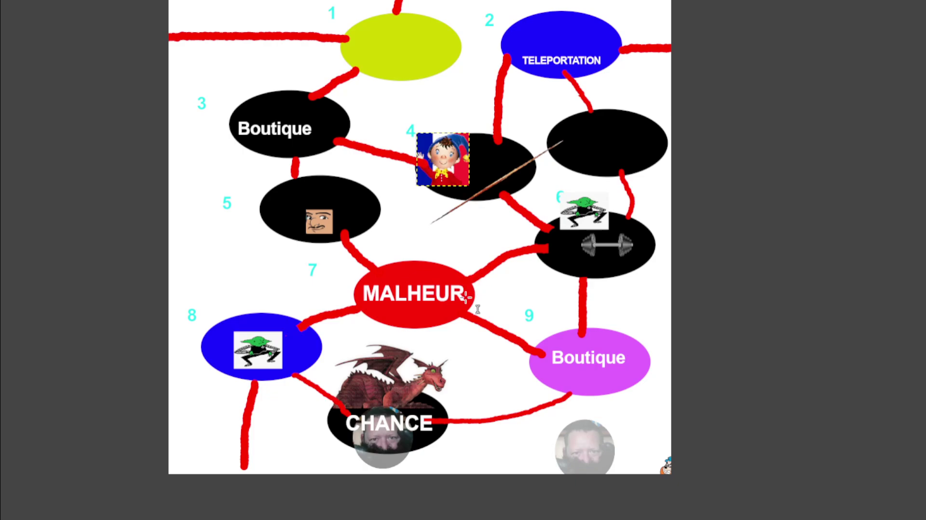
left_click_drag(477, 308, 599, 343)
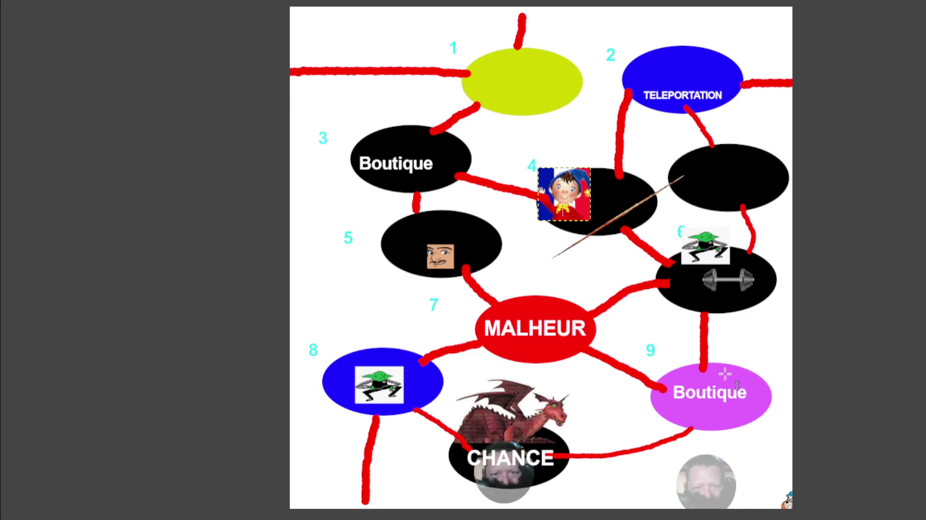
left_click(702, 476)
left_click_drag(714, 487, 723, 495)
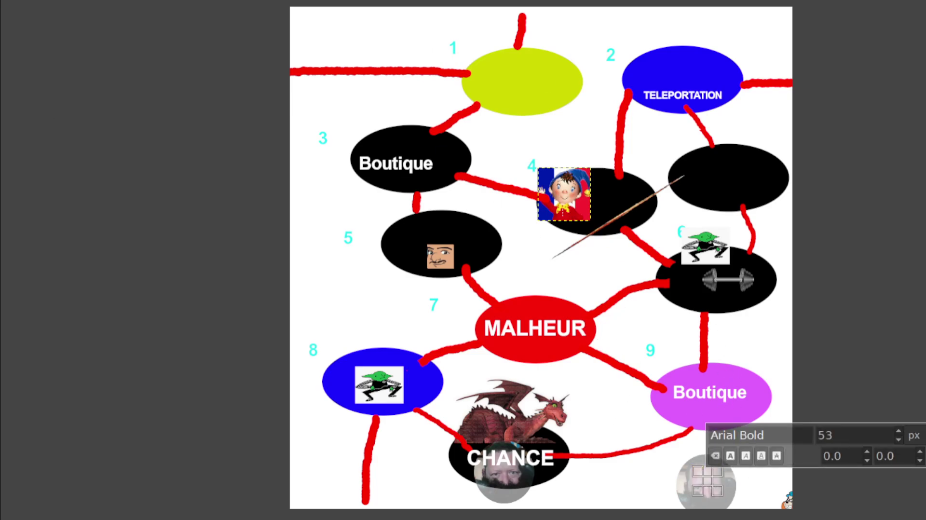
key("Escape")
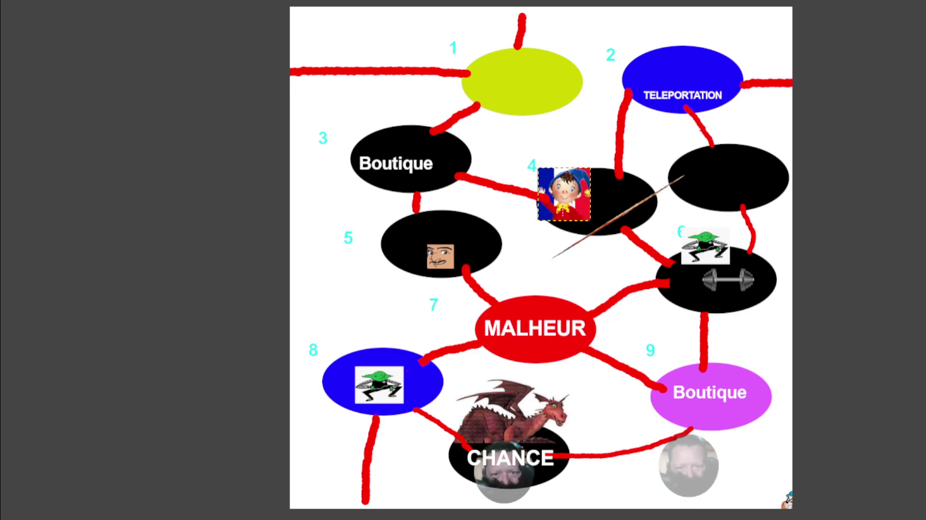
- Cycle through the map's layers, then move to the shop items image
key("Page_Down")
key("Page_Up")
key("Page_Up")
key("Page_Down")
key("Page_Down")
key("ctrl+Tab")
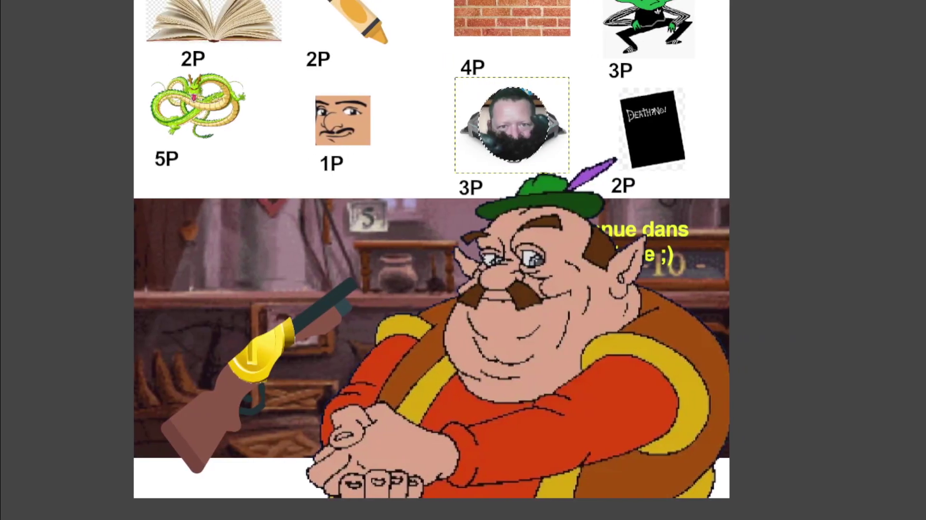
- On the shop image, drag the round face portrait layer beside the shopkeeper
key("ctrl+Tab")
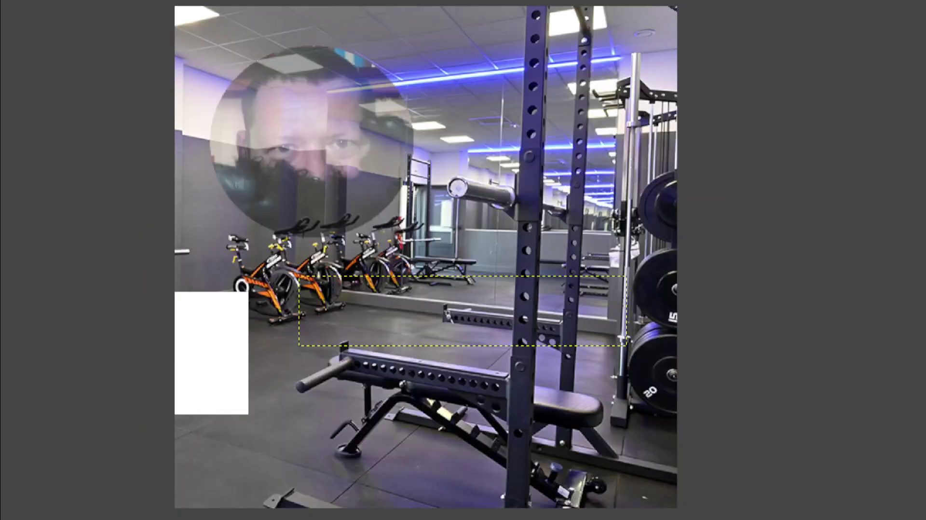
key("ctrl+shift+Tab")
key("Page_Up")
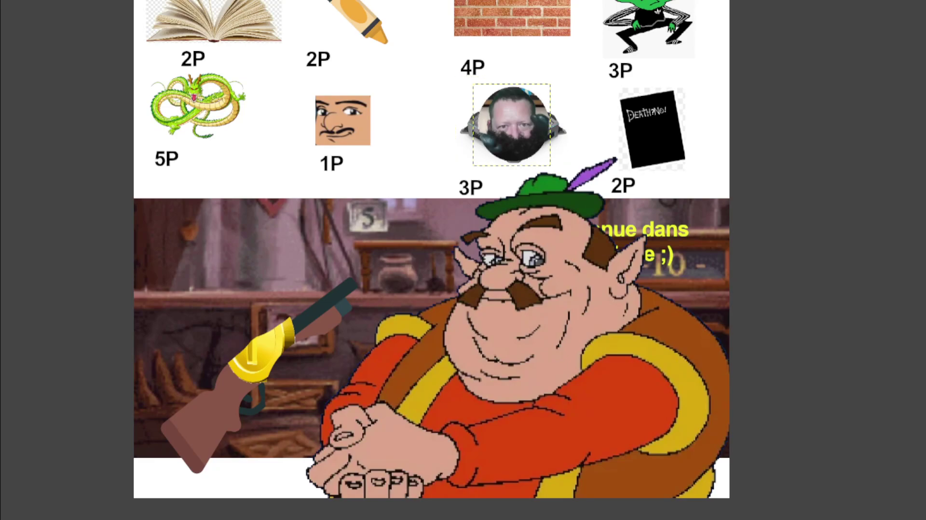
left_click_drag(548, 125, 463, 240)
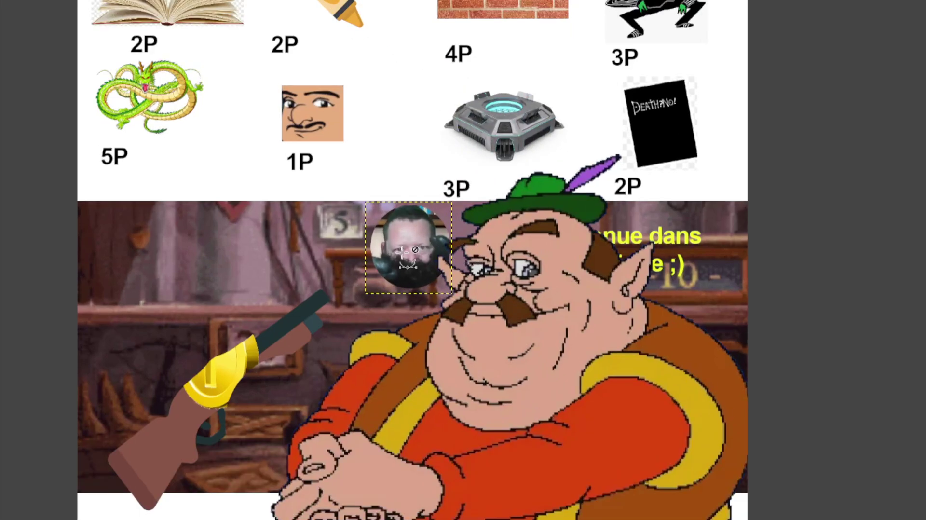
scroll(403, 256, "up", 2)
left_click_drag(396, 251, 425, 263)
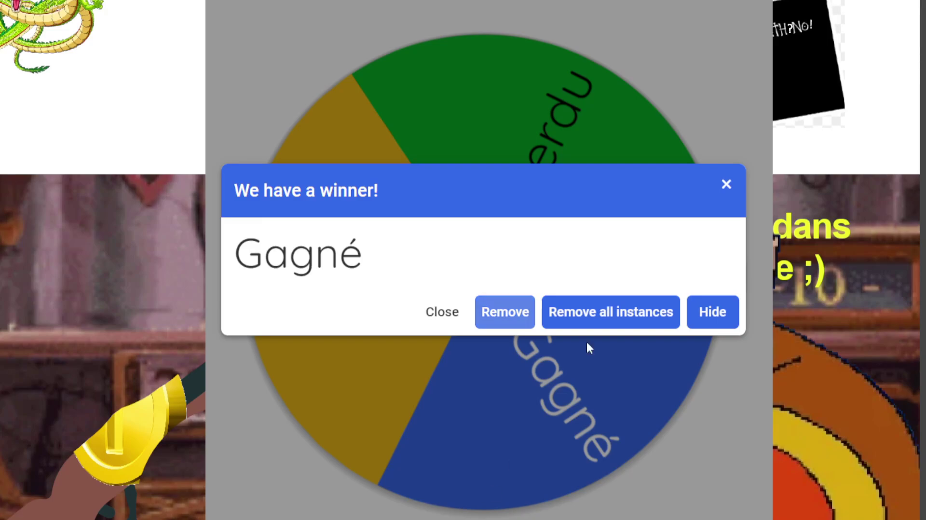
- Close the winner dialog, add one more 'Gagné' entry, and spin the wheel
left_click(726, 184)
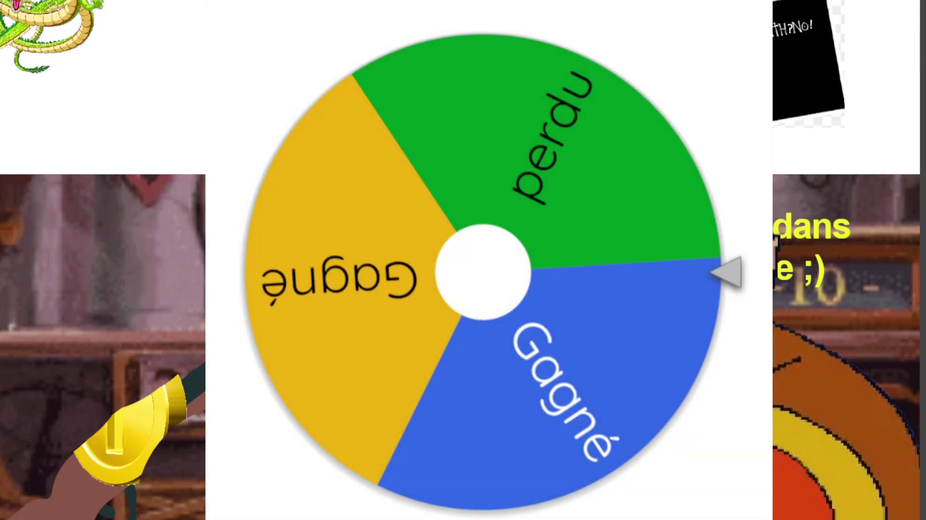
key("Return")
type("Gagné")
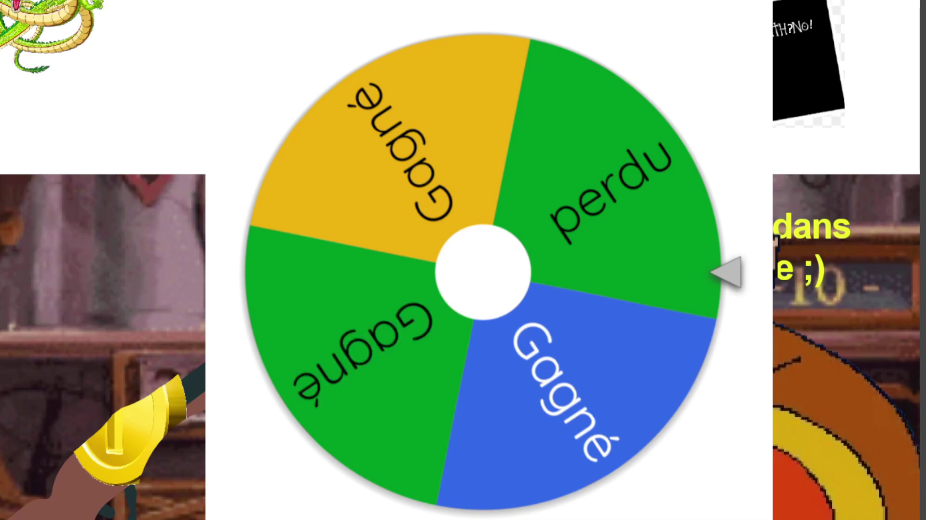
key("Return")
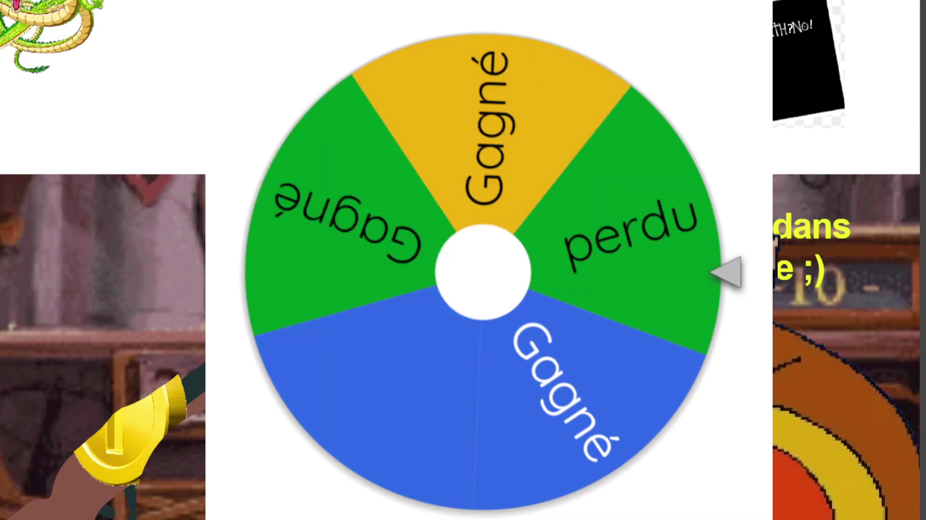
key("BackSpace")
left_click(619, 215)
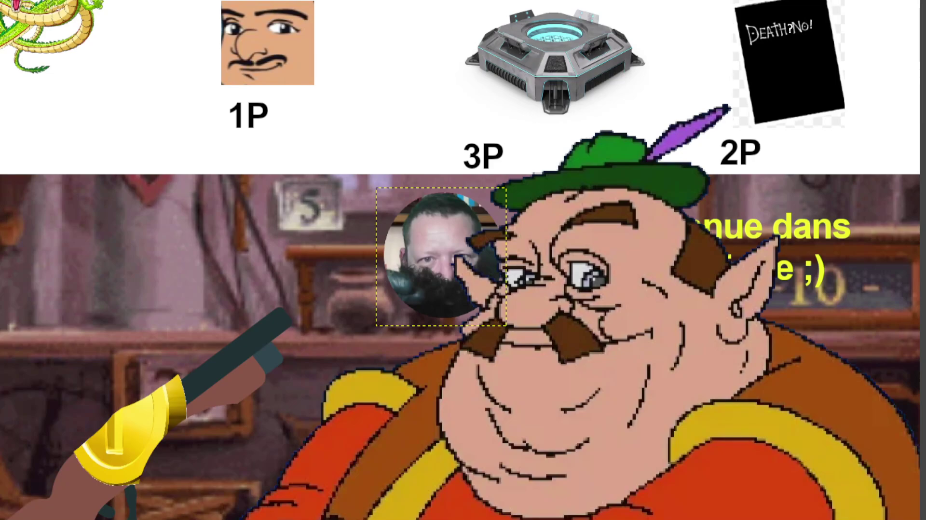
- Drag the view to bring the full board map back into place
left_click_drag(462, 260, 323, 291)
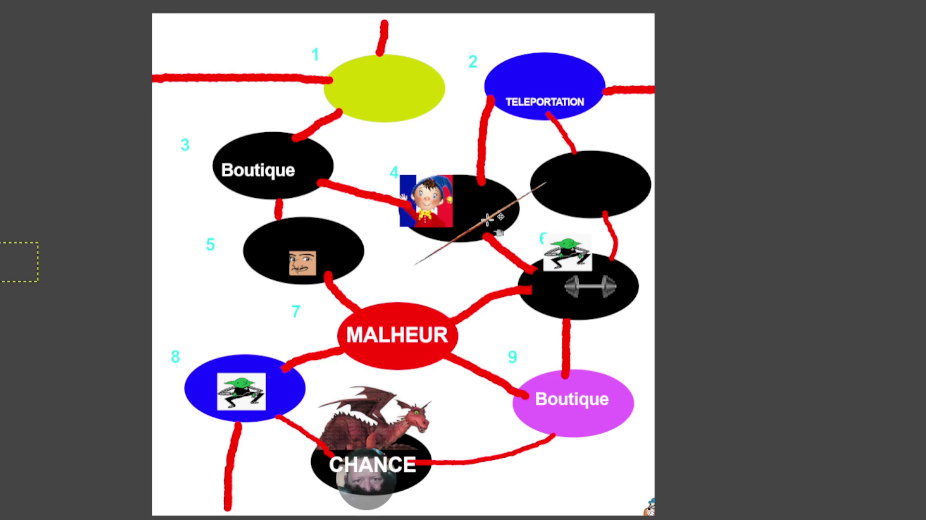
- Drag the diagonal stick token from space 4 across the board onto blue space 8
left_click_drag(480, 224, 556, 62)
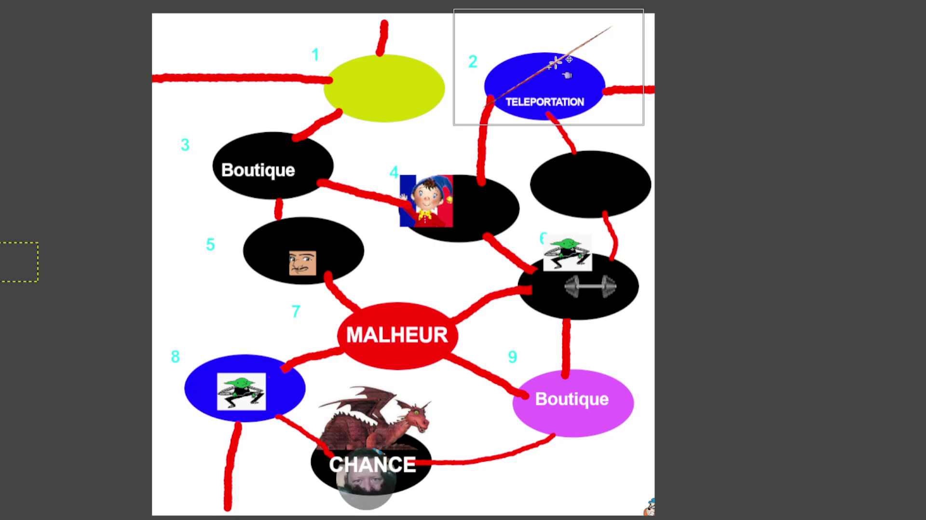
mouse_move(555, 61)
left_mouse_down()
mouse_move(668, 295)
mouse_move(575, 283)
left_mouse_up()
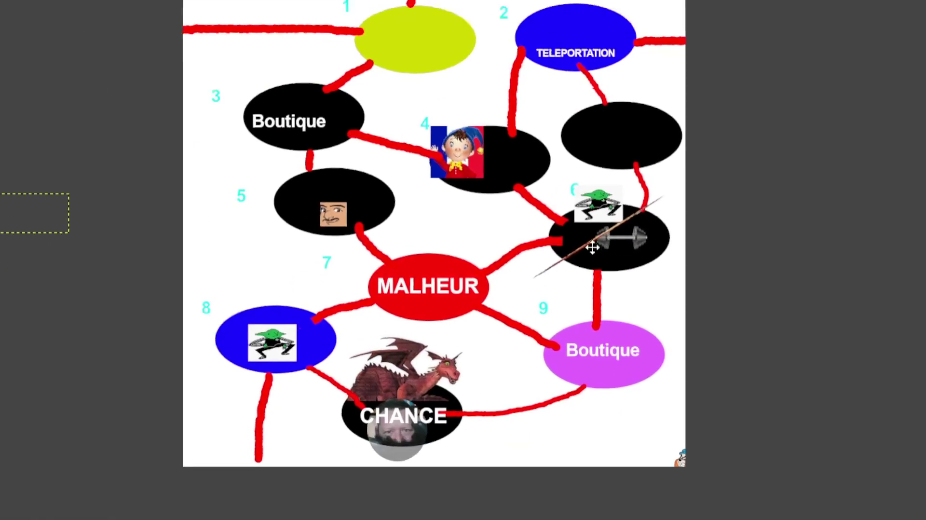
left_click_drag(594, 251, 289, 366)
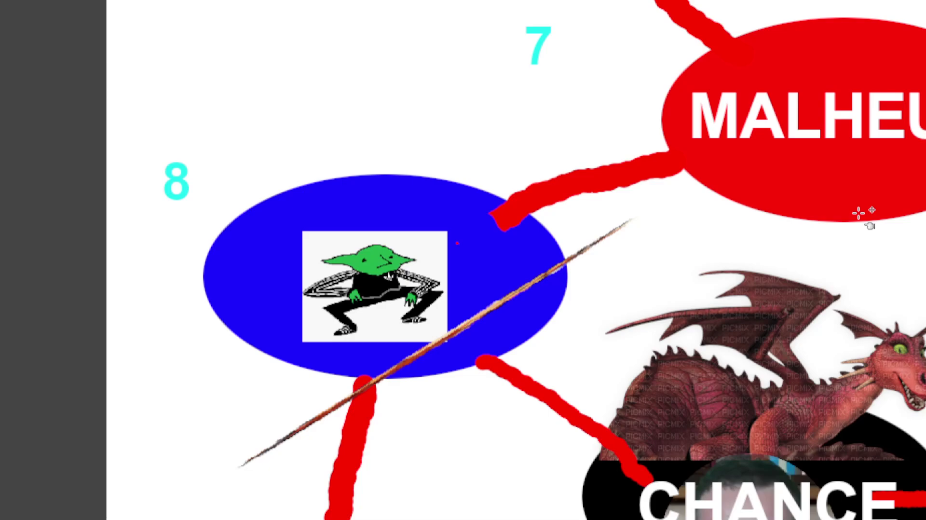
- Draw a text box near space 7 and set its font size to 46 px
scroll(839, 209, "down", 1)
scroll(885, 268, "down", 2)
scroll(860, 259, "down", 1)
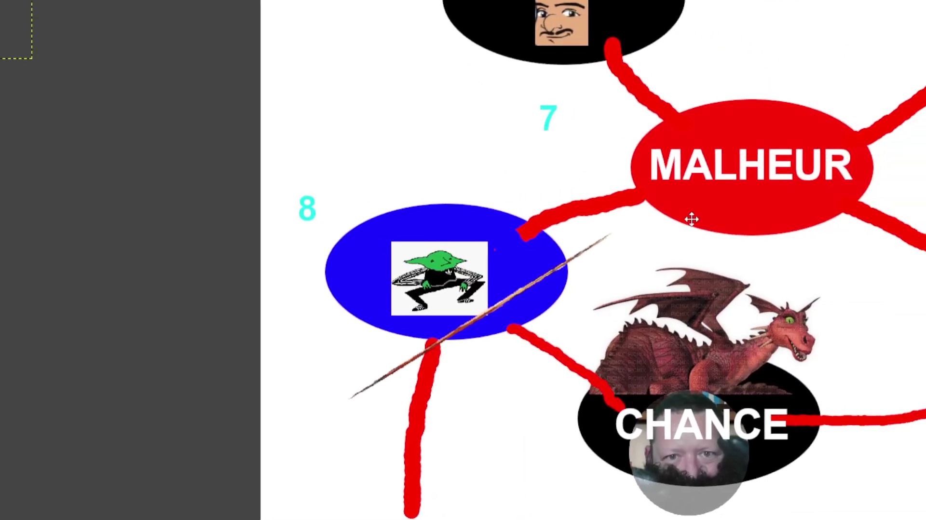
left_click_drag(251, 12, 553, 173)
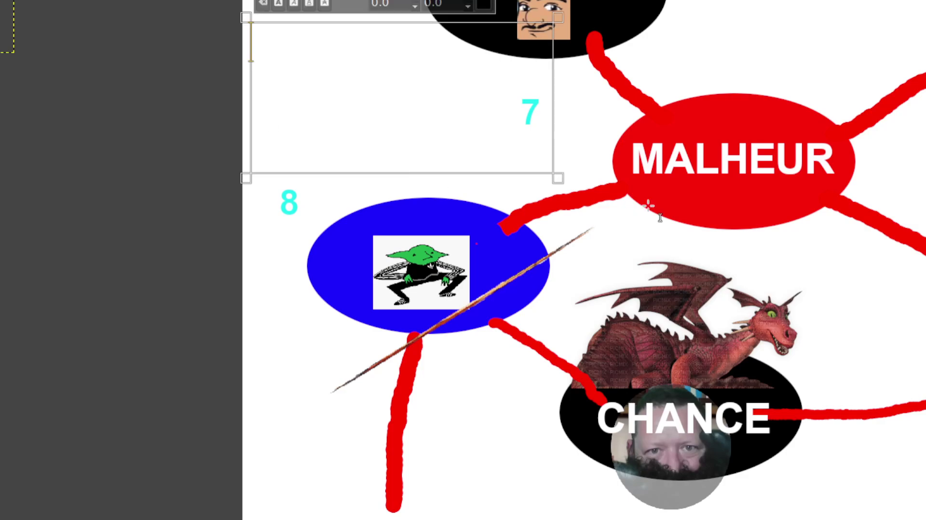
left_click_drag(452, 33, 449, 100)
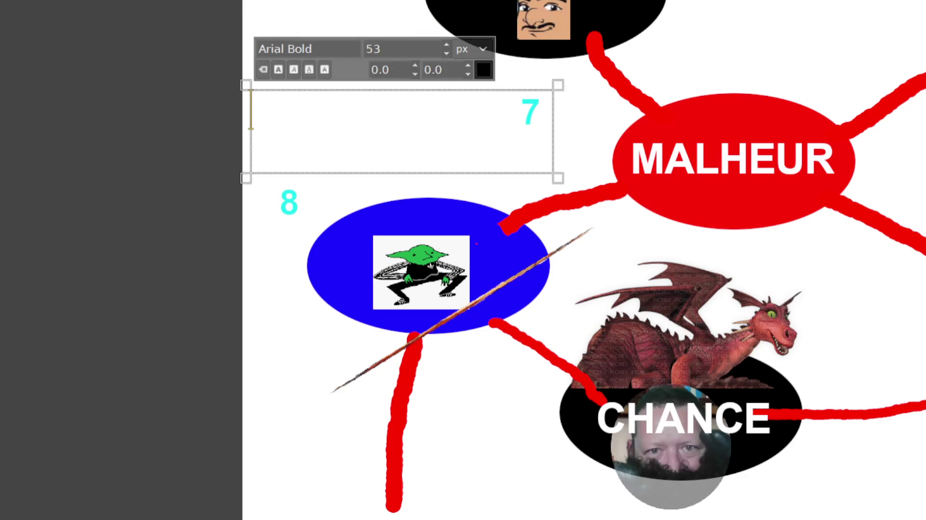
scroll(386, 49, "down", 3)
scroll(386, 49, "down", 20)
scroll(385, 48, "down", 6)
type("9rre")
scroll(386, 48, "up", 5)
scroll(386, 49, "up", 20)
scroll(386, 49, "up", 5)
scroll(386, 48, "up", 2)
- Show 'Tu m'a prit pour un pretre ?' then 'Gros je suis au RSA', erasing each
key("ctrl+a")
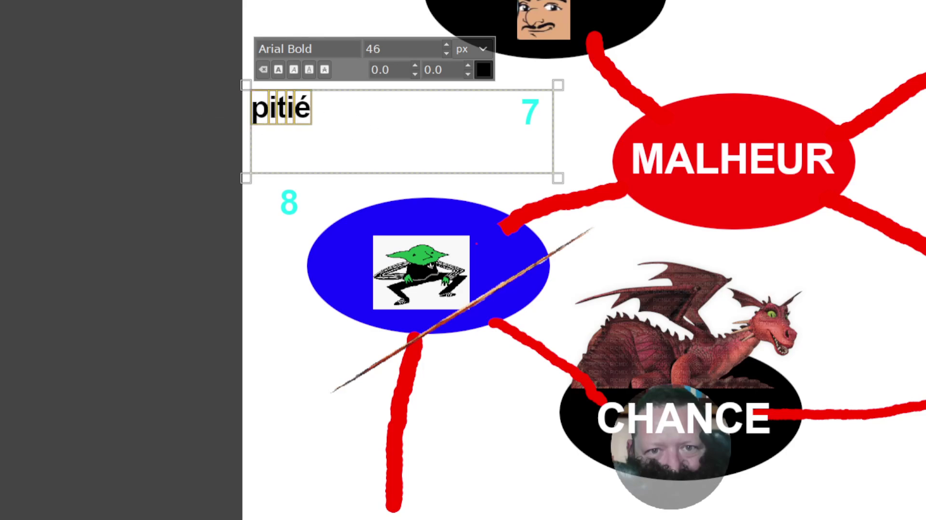
key("BackSpace")
type("Tu m'a ")
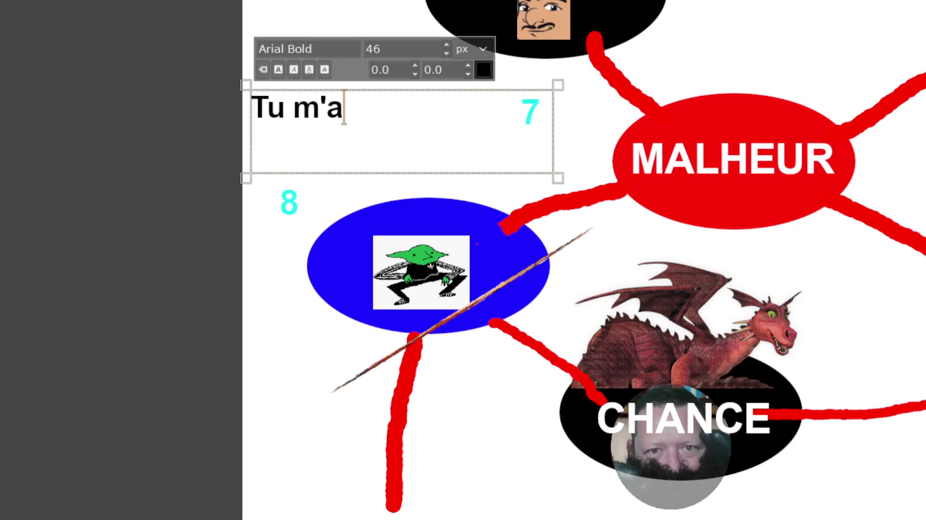
type("prit pour u")
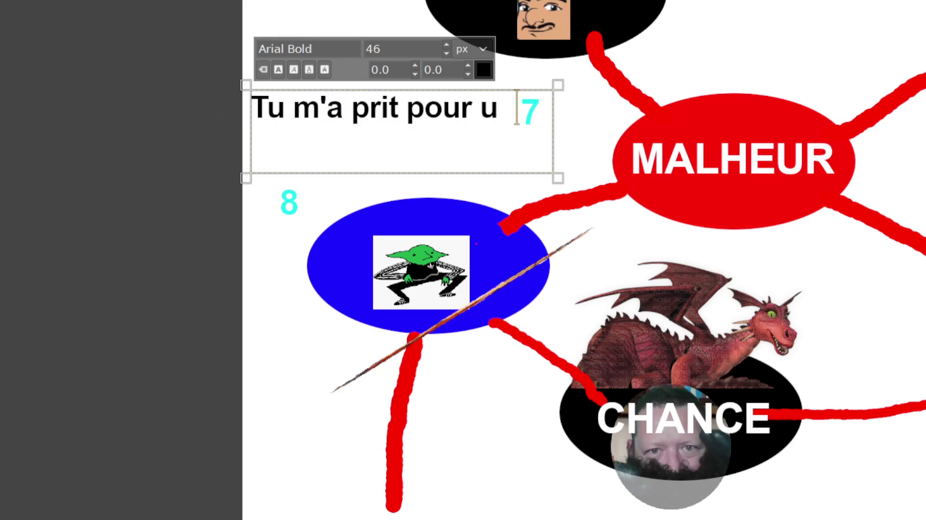
type("n pretre ?")
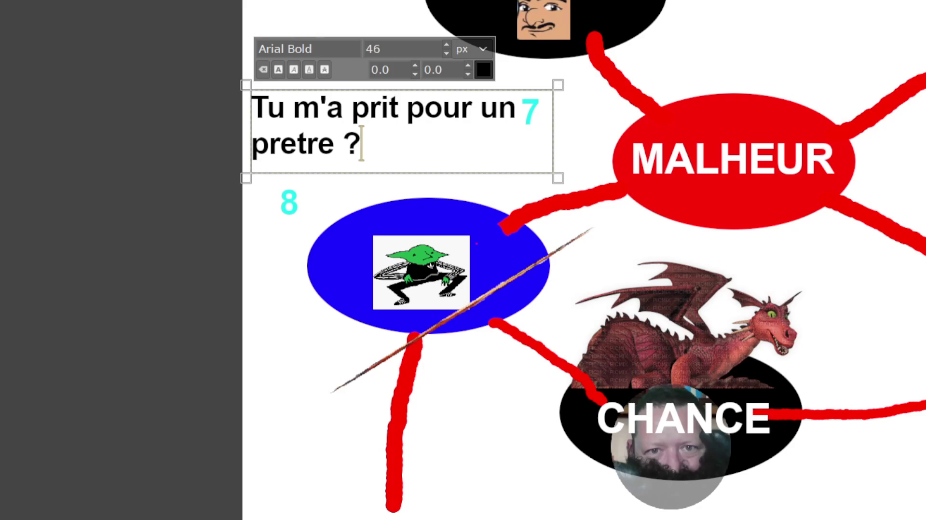
key("BackSpace")
key("BackSpace")
key("BackSpace")
key("BackSpace")
key("BackSpace")
key("BackSpace")
key("BackSpace")
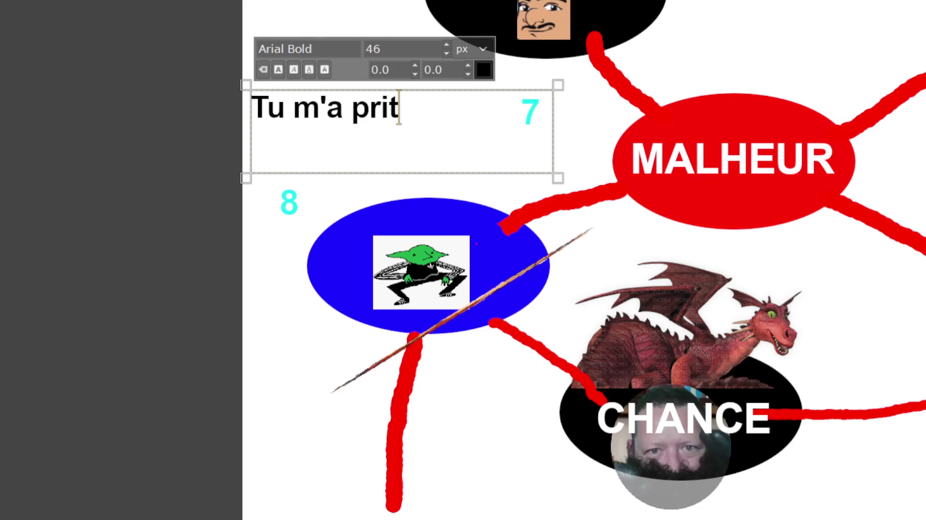
key("BackSpace")
key("BackSpace")
key("BackSpace")
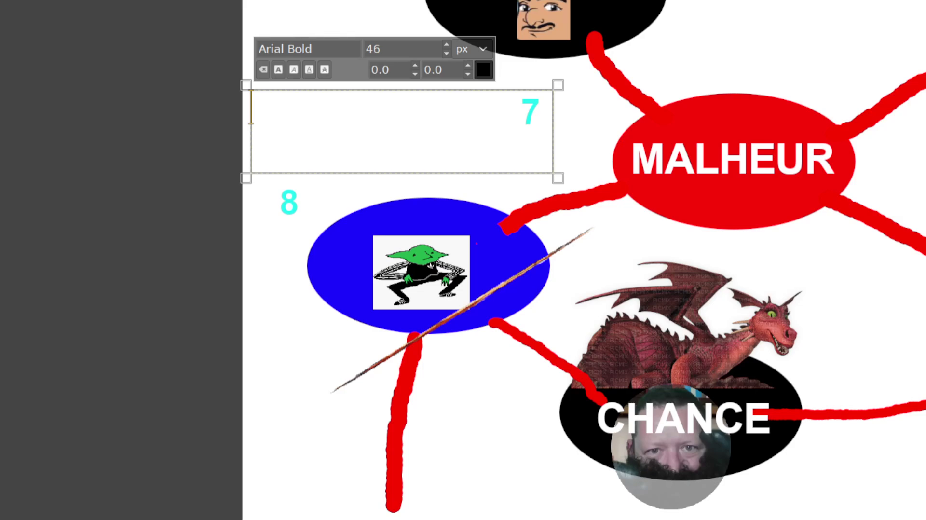
type("Gros je suis ")
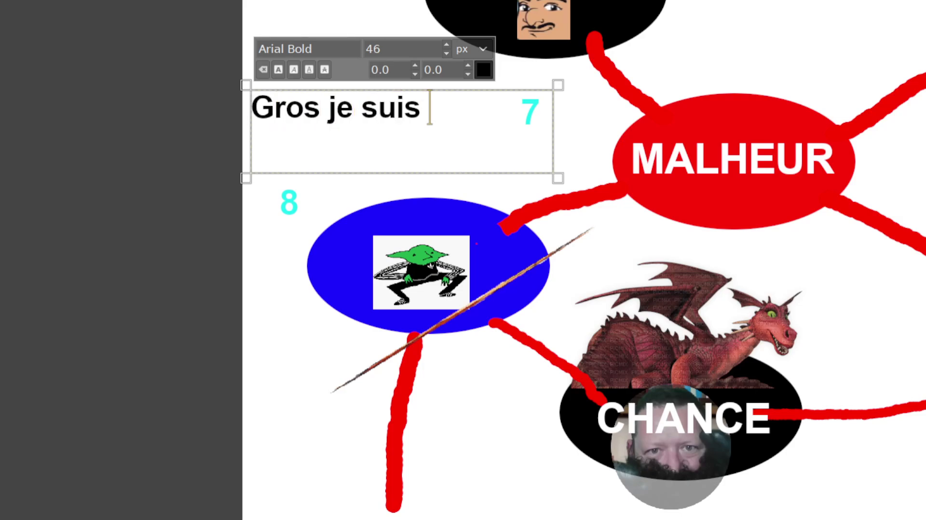
type("au RSA")
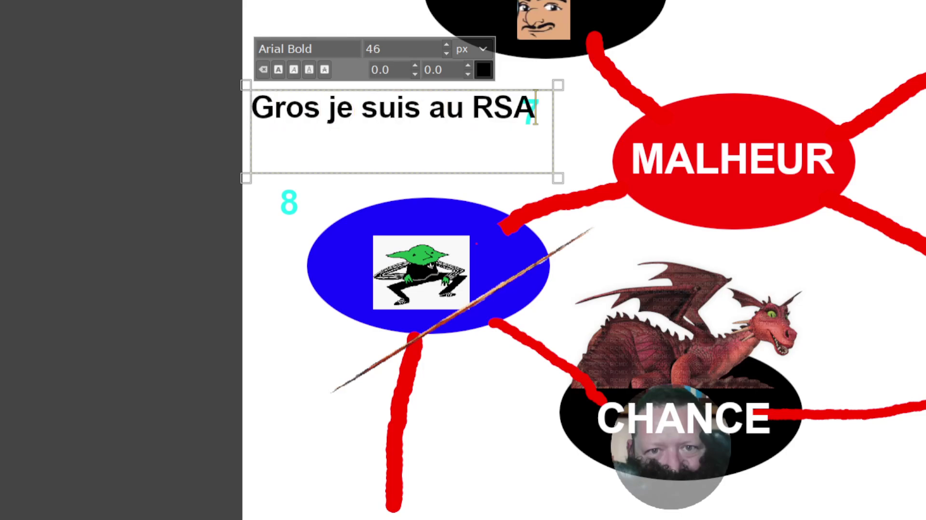
key("BackSpace")
key("BackSpace")
key("BackSpace")
key("BackSpace")
key("BackSpace")
key("BackSpace")
key("BackSpace")
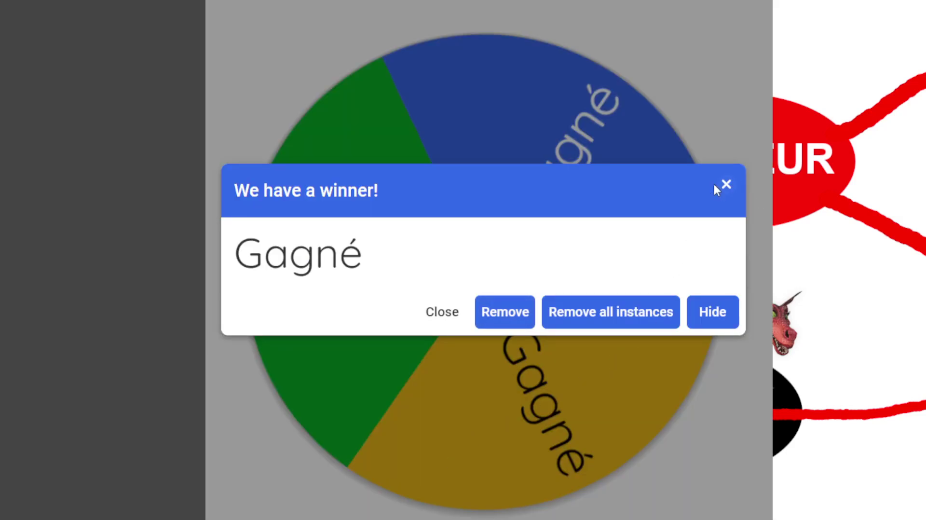
- Dismiss the Gagné winner dialog and spin the wheel again
left_click(715, 186)
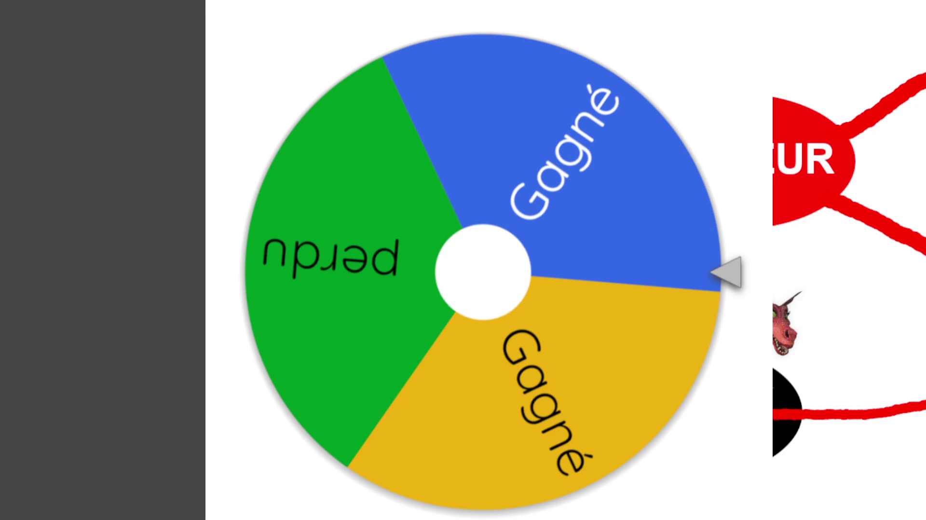
left_click(489, 263)
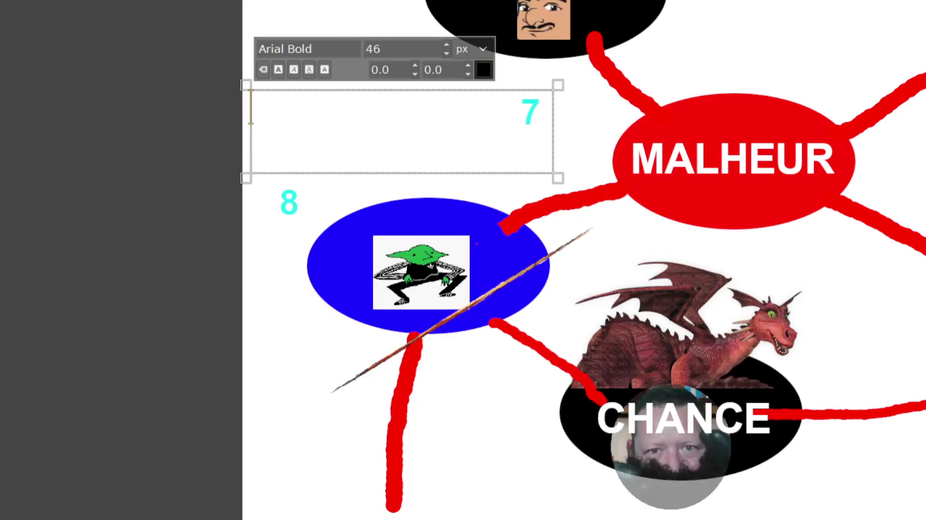
- Show 'bon ok' then 'T'as un peu une tet ede crepe mdr' in the box, erasing each
type("bo")
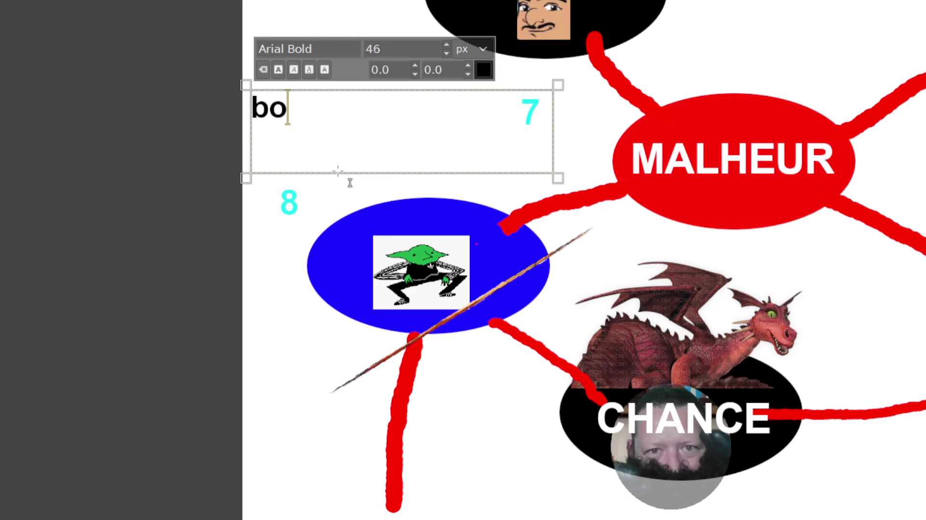
type("n ok")
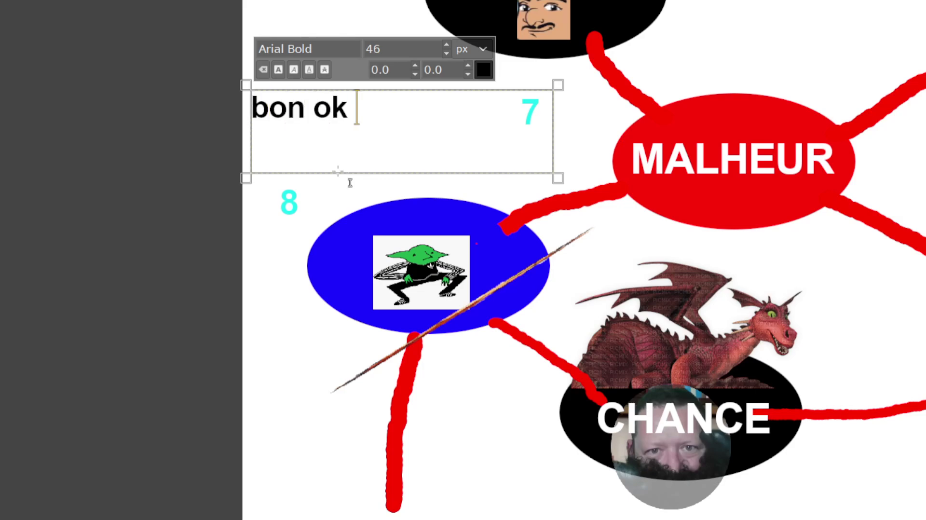
key("BackSpace")
key("BackSpace")
key("BackSpace")
key("BackSpace")
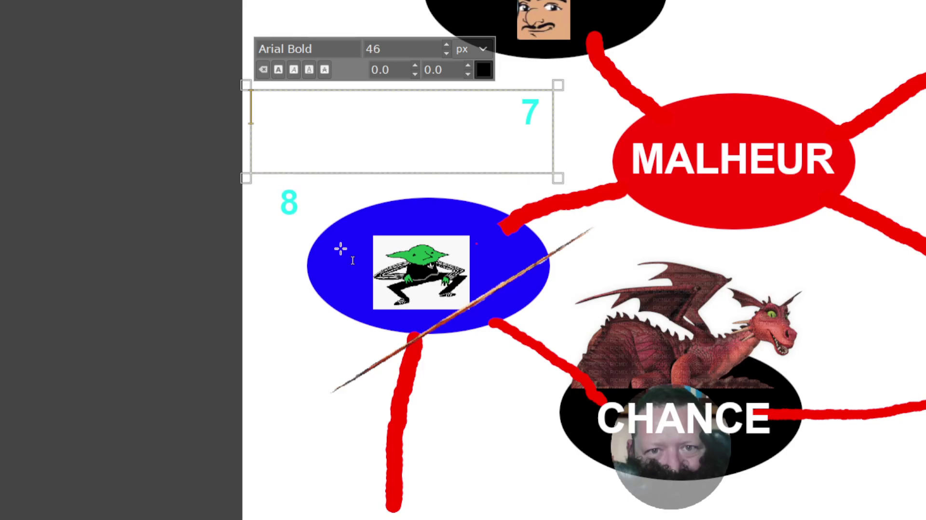
type("T'a")
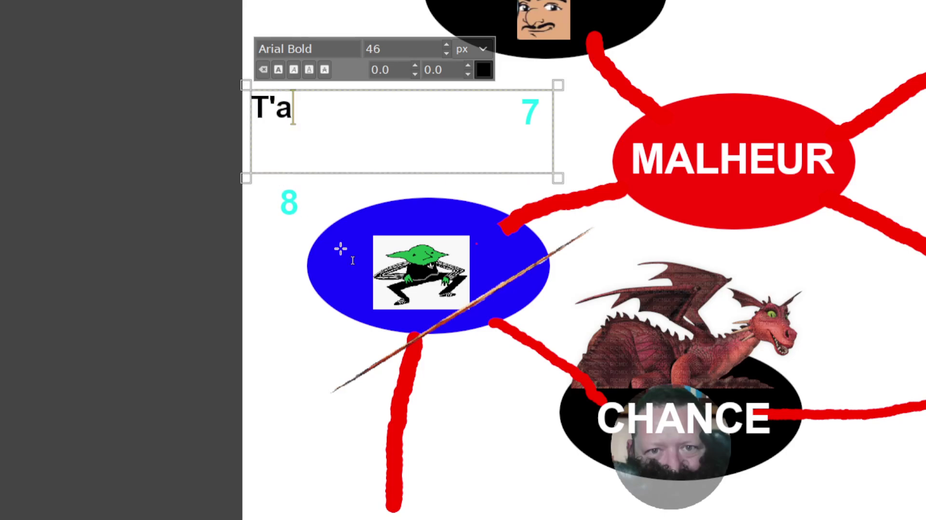
type("s un peu")
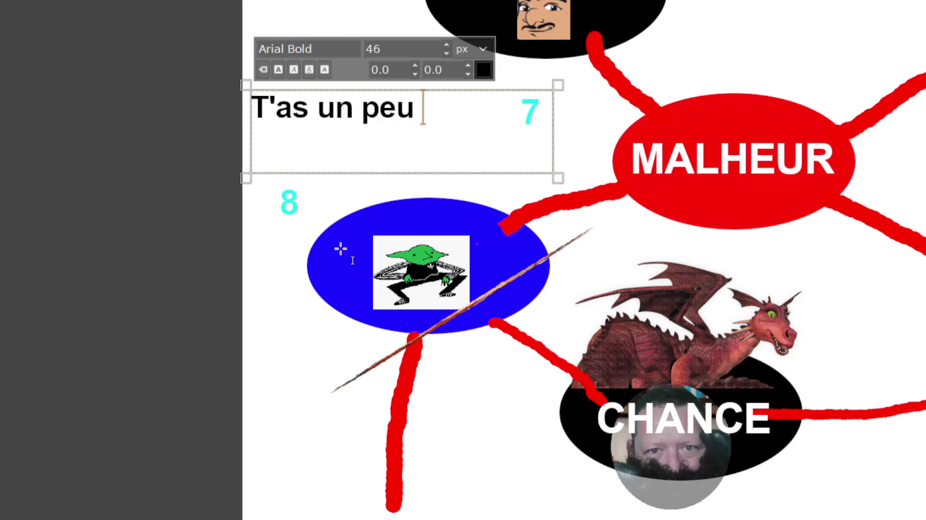
type(" une tet ede crepe e")
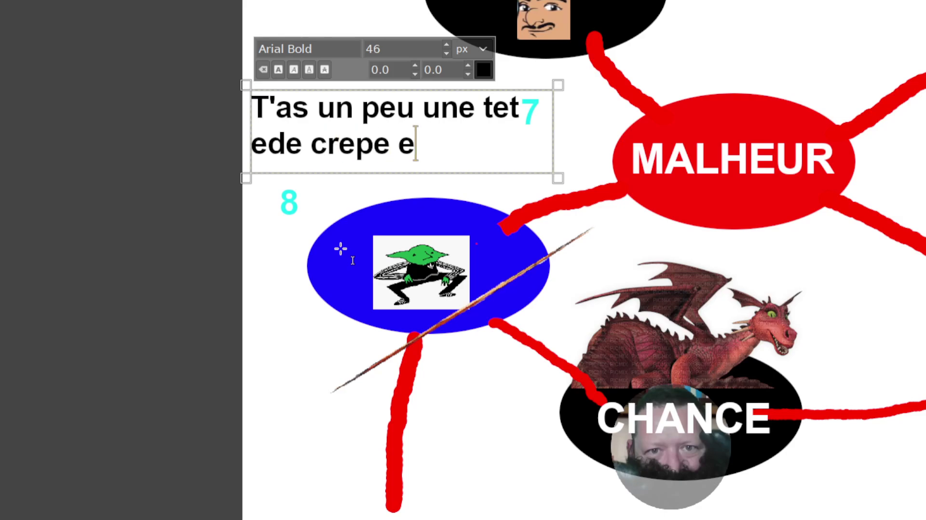
key("BackSpace")
type("en")
key("BackSpace")
key("BackSpace")
type("mdr")
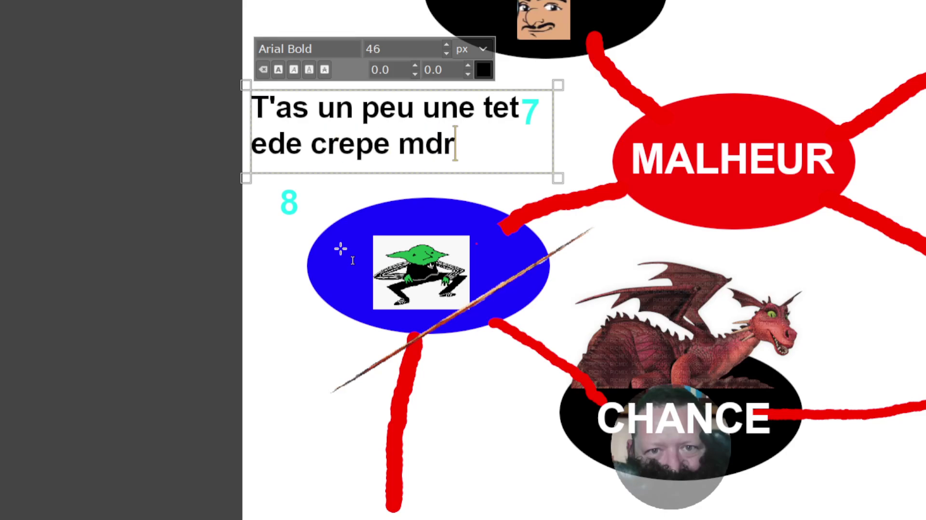
key("BackSpace")
key("BackSpace")
key("BackSpace")
key("BackSpace")
key("BackSpace")
key("BackSpace")
key("BackSpace")
key("BackSpace")
key("BackSpace")
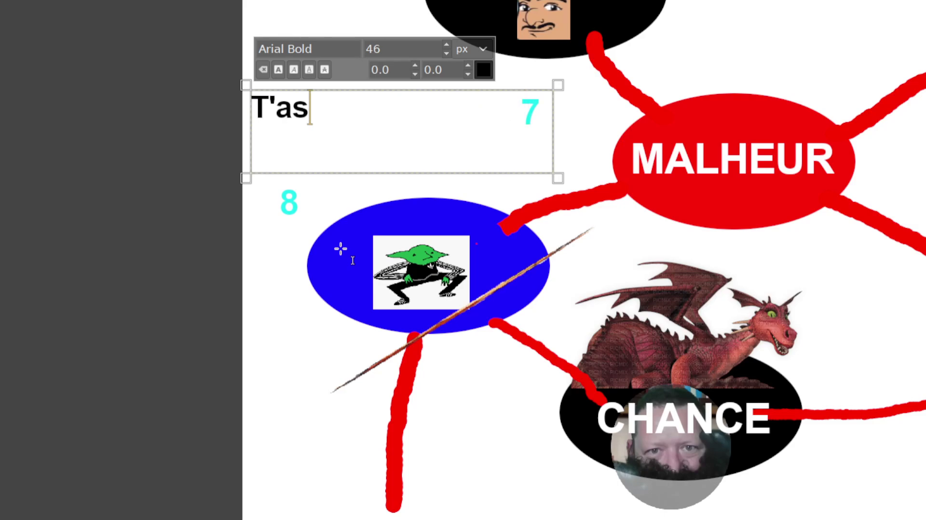
key("BackSpace")
key("BackSpace")
key("BackSpace")
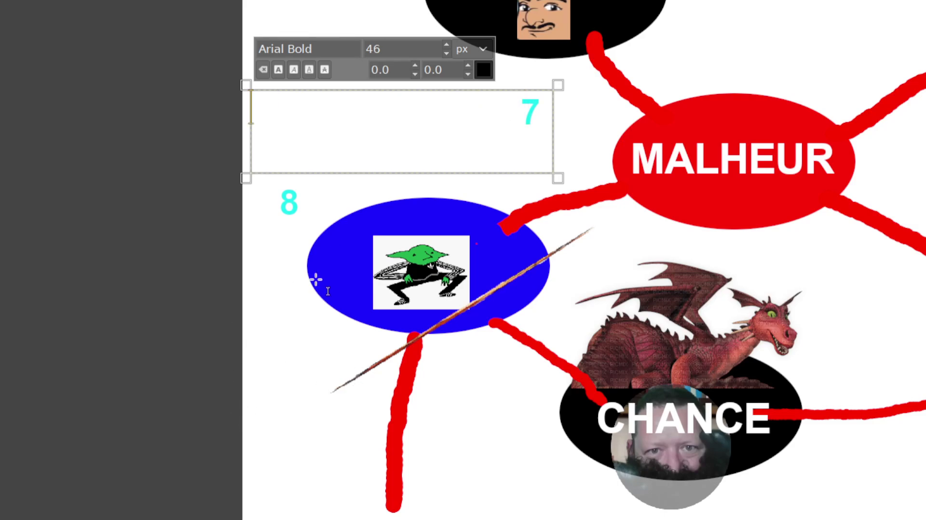
scroll(316, 279, "down", 3)
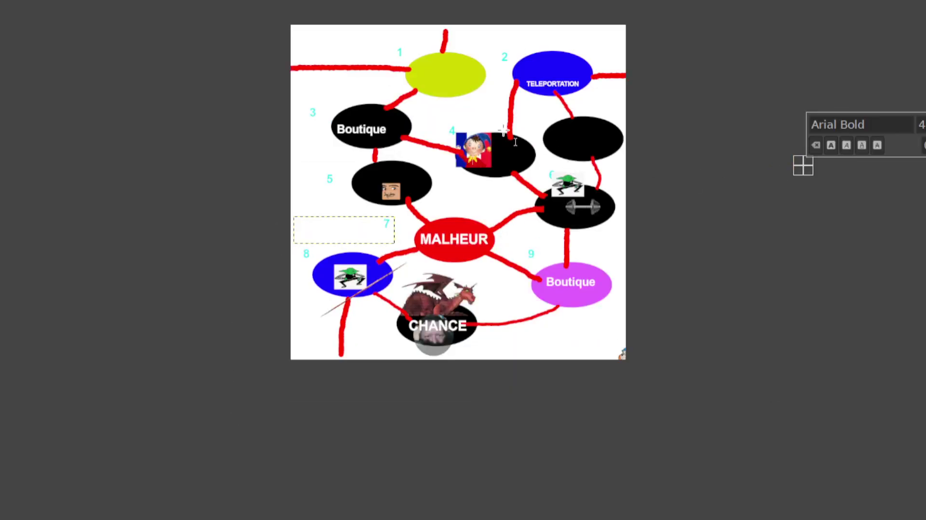
- Adjust the board view and drag the boy token onto Boutique space 3
scroll(503, 130, "up", 4)
scroll(503, 130, "up", 2)
scroll(523, 184, "down", 3)
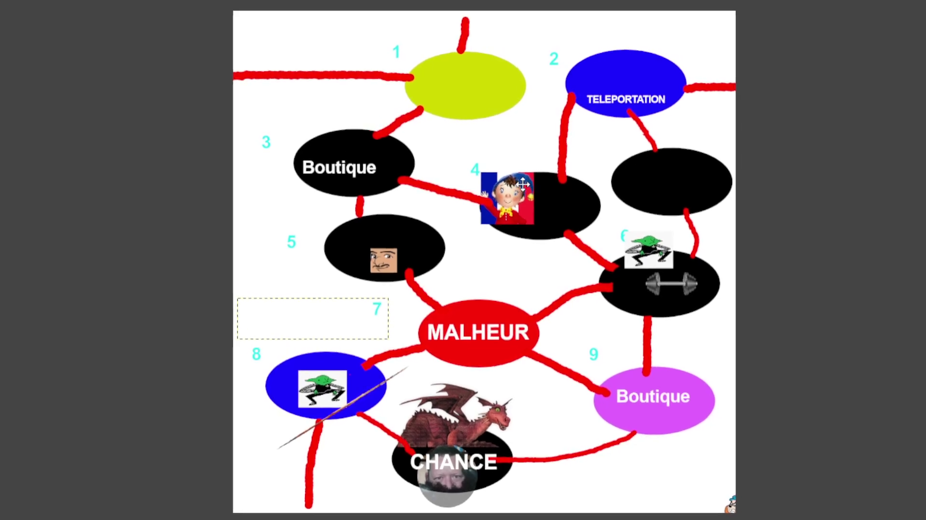
left_click_drag(523, 184, 551, 190)
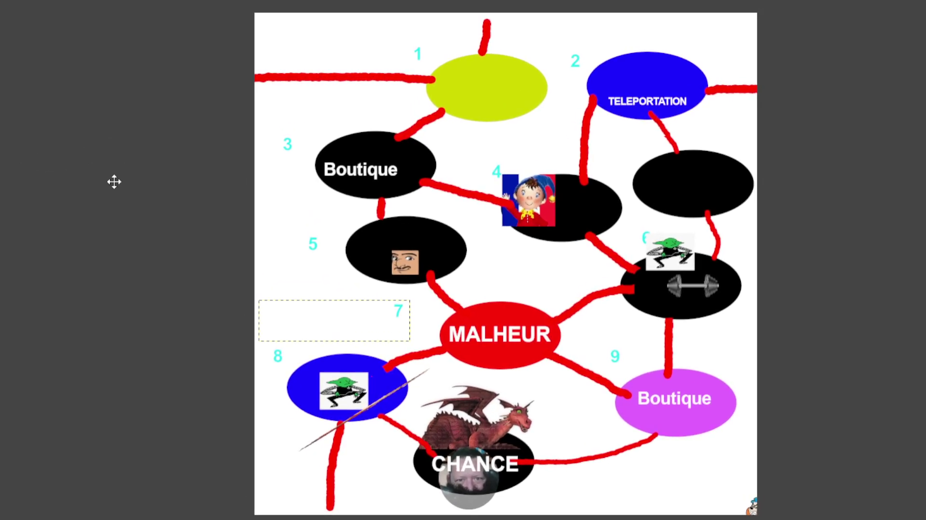
left_click_drag(519, 200, 399, 151)
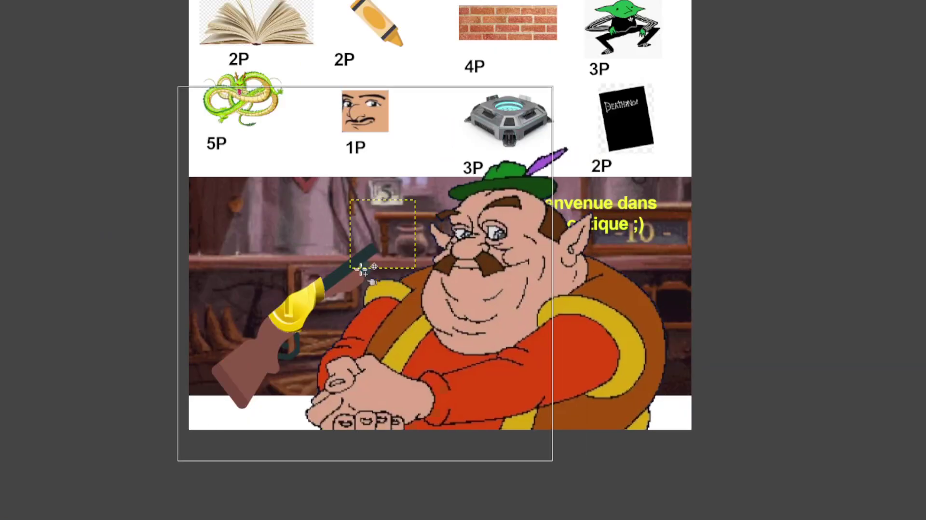
- Reposition the shopkeeper, widen the welcome text box, and replace its text with 'Qui a le 80 ?'
left_click_drag(361, 269, 392, 282)
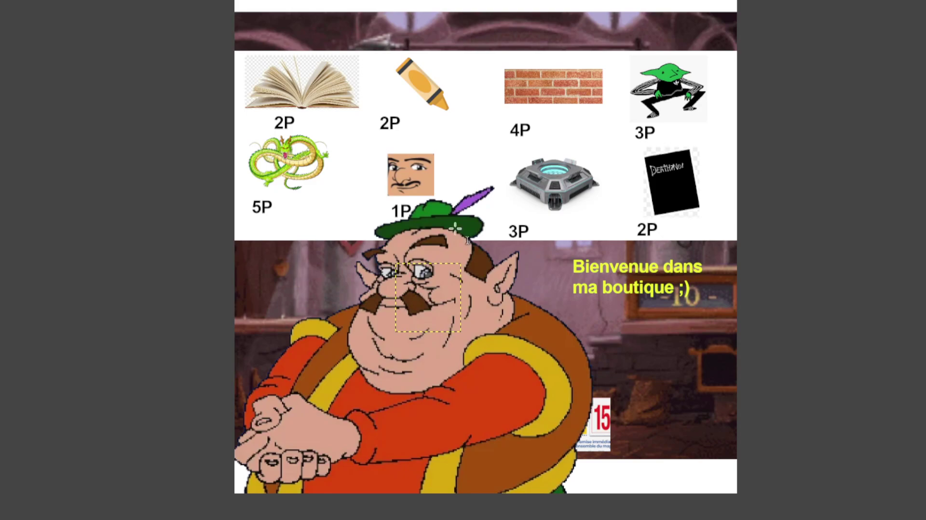
left_click(681, 291)
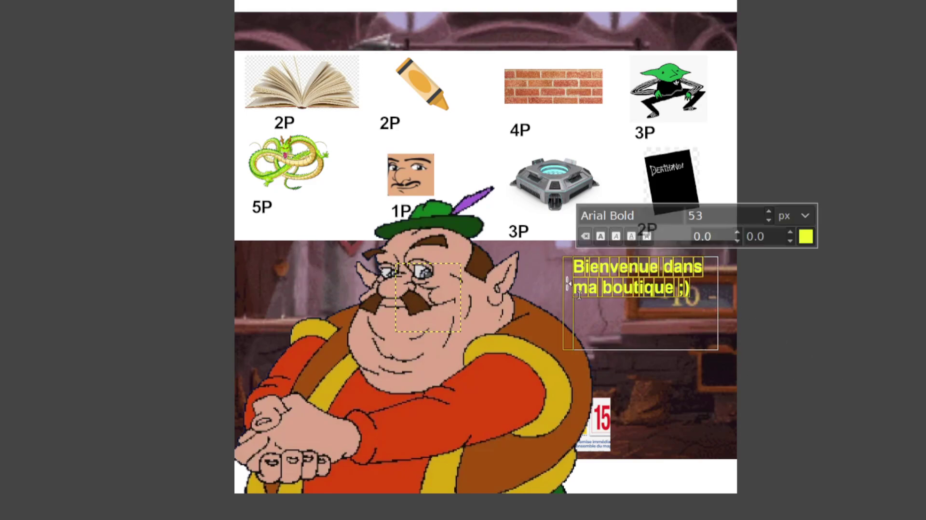
left_click_drag(568, 285, 512, 290)
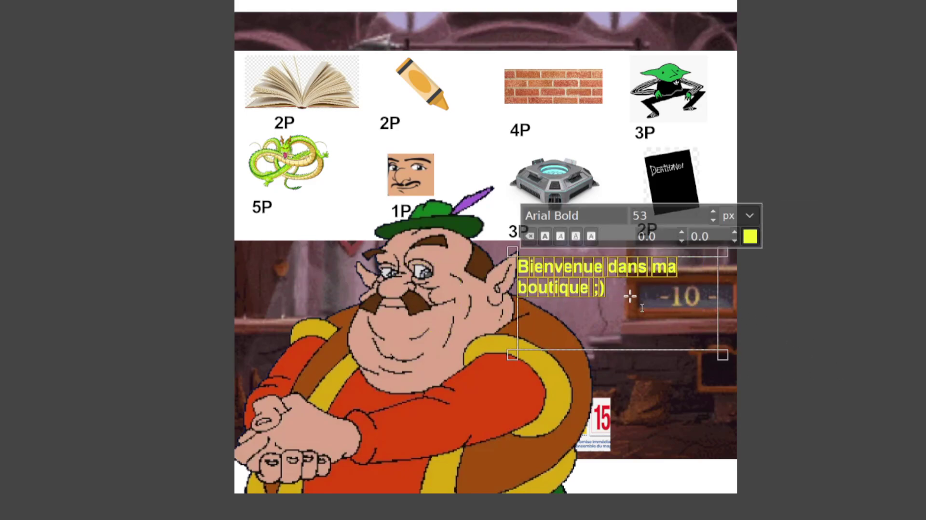
key("BackSpace")
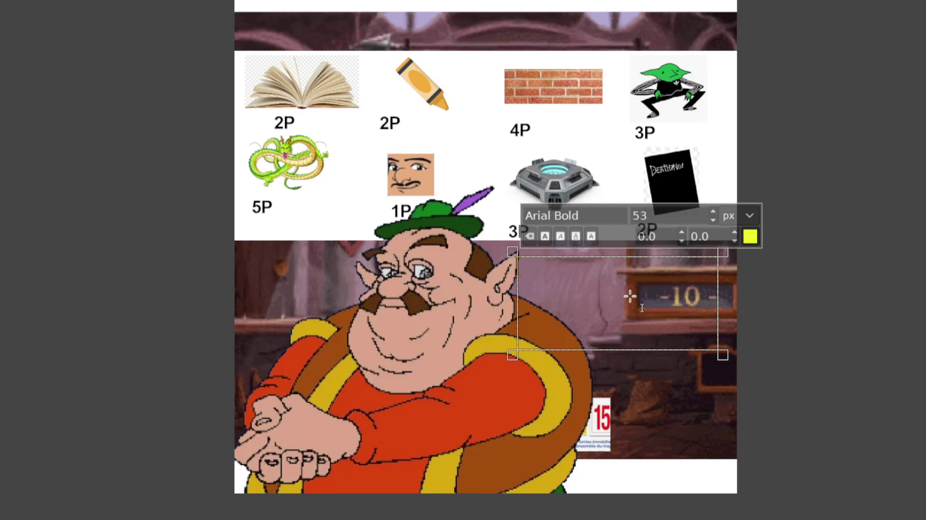
type("Qui a le 80 ")
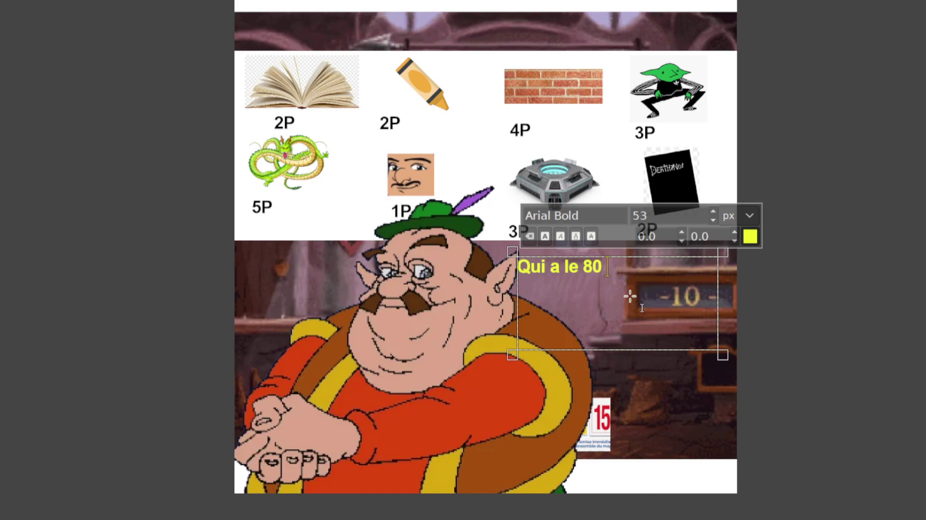
type("?")
- Redraft the speech line as 'Ecoute je vais te tester.', then 'Livre ce crayon à akinator.'
key("BackSpace")
key("BackSpace")
key("BackSpace")
key("BackSpace")
key("BackSpace")
key("BackSpace")
key("BackSpace")
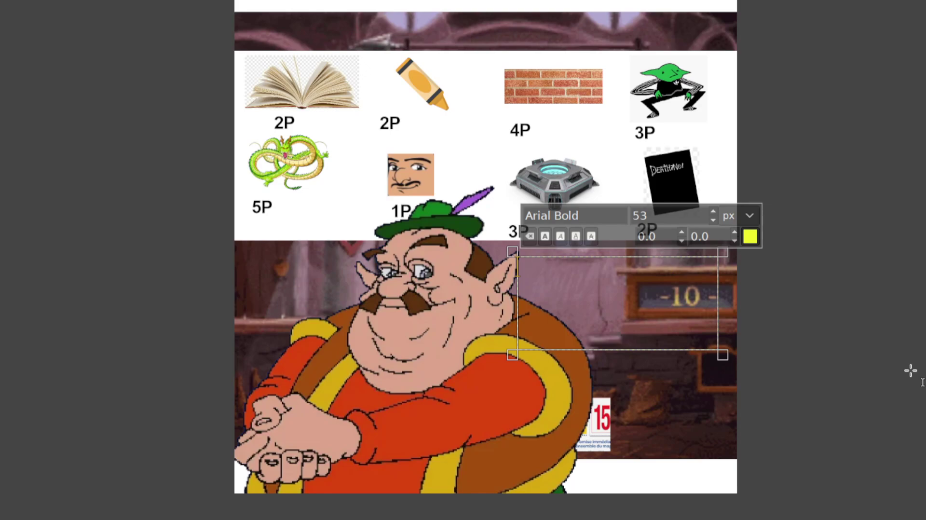
type("Ecoute je vais")
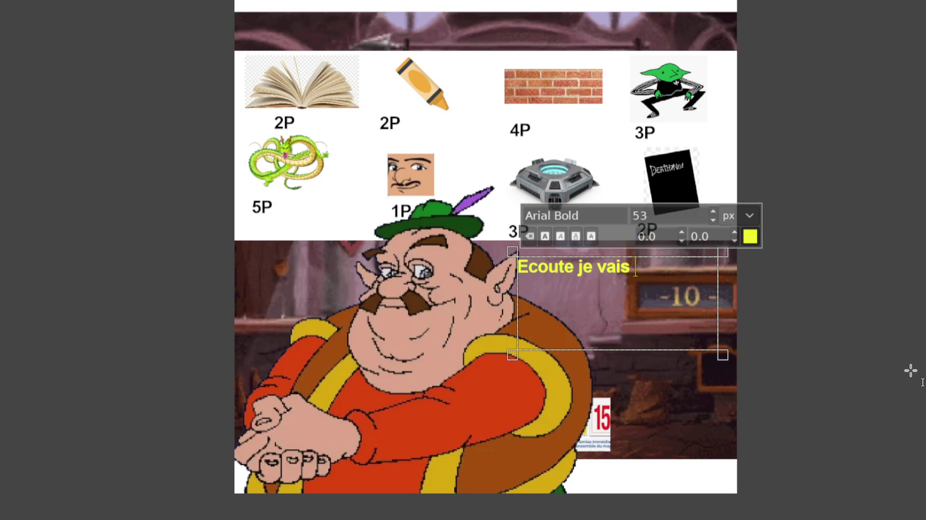
type(" te tester.")
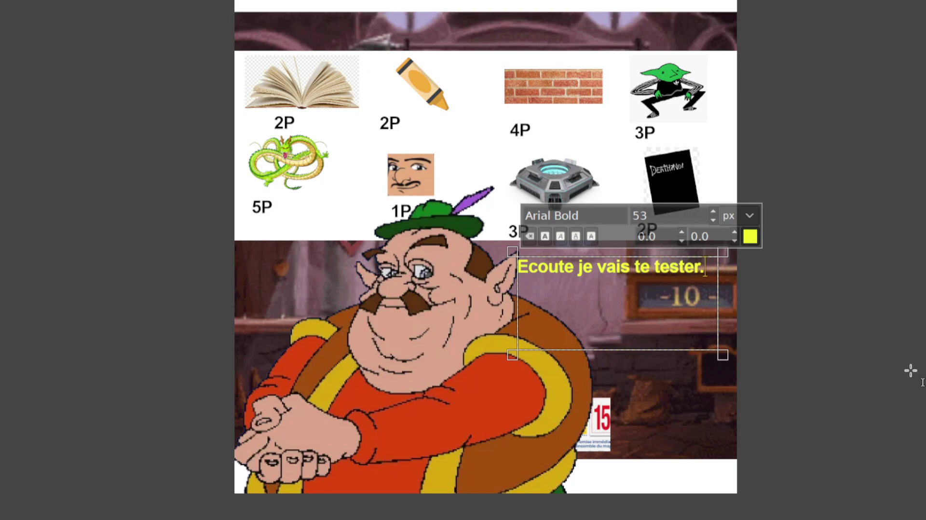
key("BackSpace")
key("BackSpace")
key("BackSpace")
key("BackSpace")
key("BackSpace")
key("BackSpace")
key("BackSpace")
type("Li")
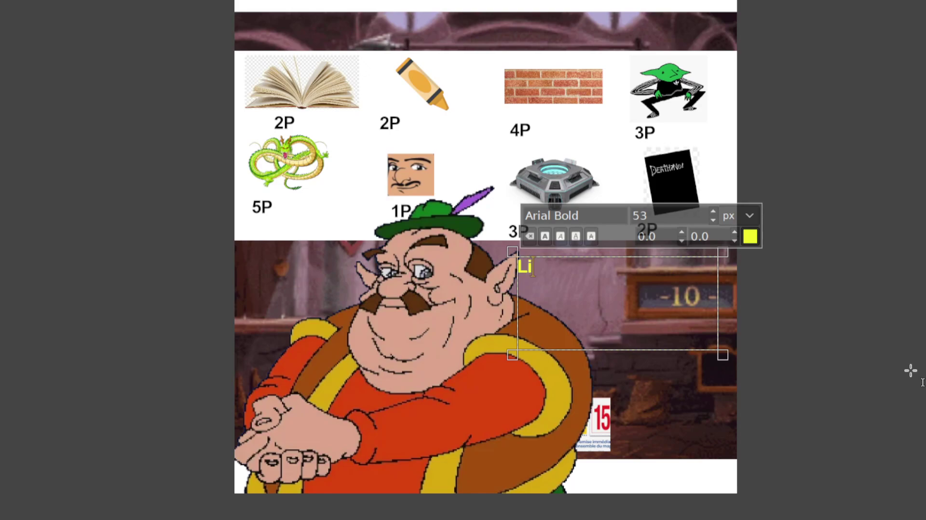
type("vre ce crayon à")
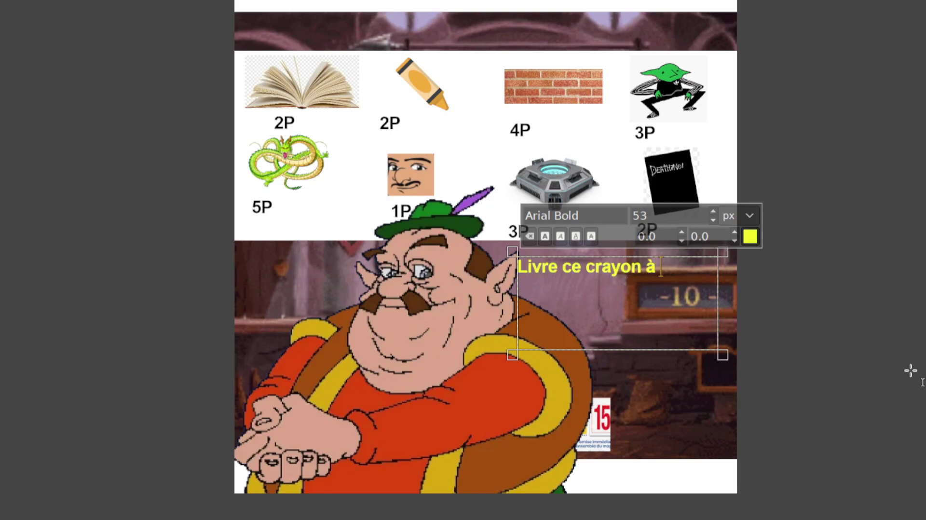
type(" akinator.")
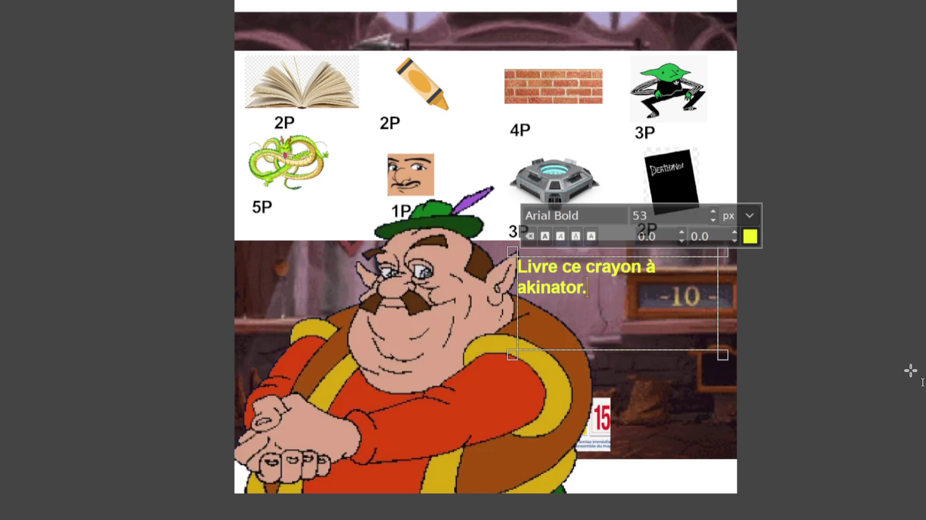
- Swap the line for 'Si tu y arrive je te donne un CDD', then settle on 'parfait.'
key("BackSpace")
key("BackSpace")
key("BackSpace")
key("BackSpace")
key("BackSpace")
key("BackSpace")
key("BackSpace")
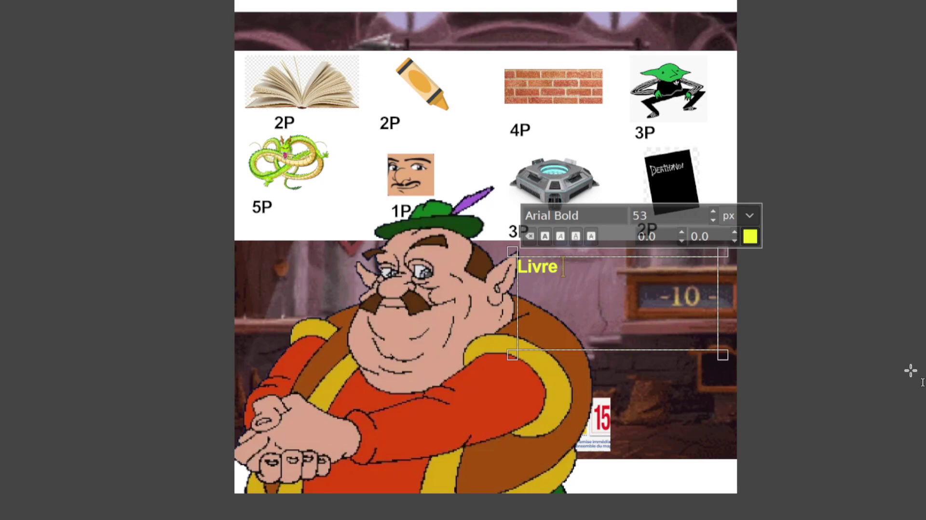
key("BackSpace")
key("BackSpace")
key("BackSpace")
type("Si tu")
type(" y arrive je")
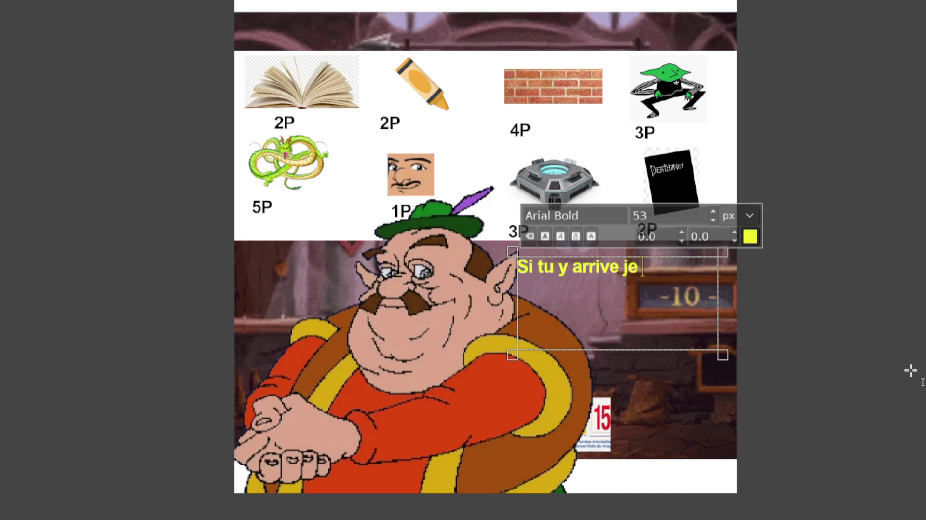
type(" te donne un CDD")
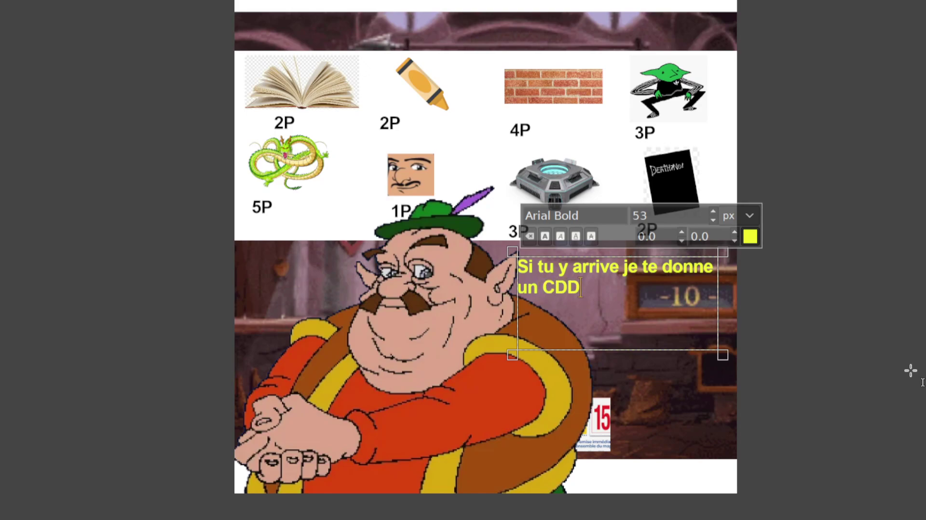
key("BackSpace")
key("BackSpace")
key("BackSpace")
key("BackSpace")
key("BackSpace")
key("BackSpace")
key("BackSpace")
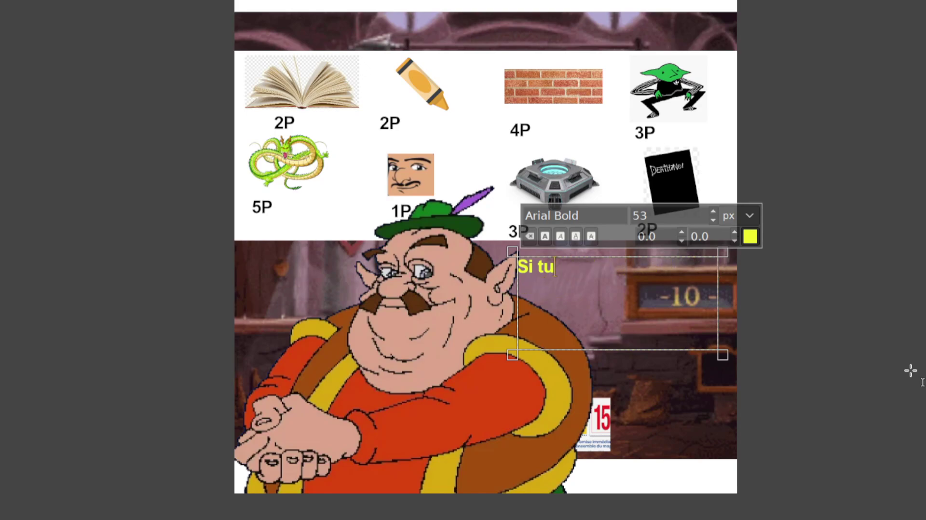
key("BackSpace")
key("BackSpace")
key("BackSpace")
type("parfait.")
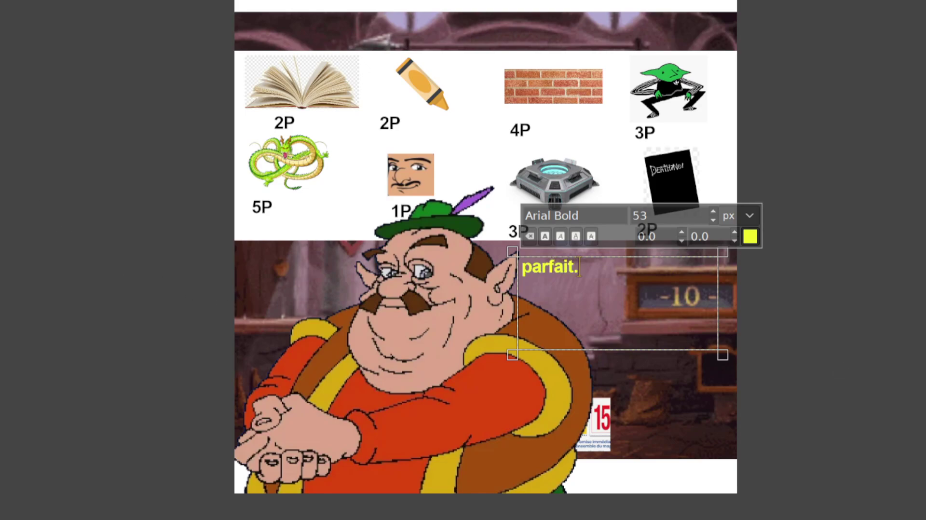
- Paste the shop's crayon below Wesh-Wesh's Force line and make it a new layer
key("Escape")
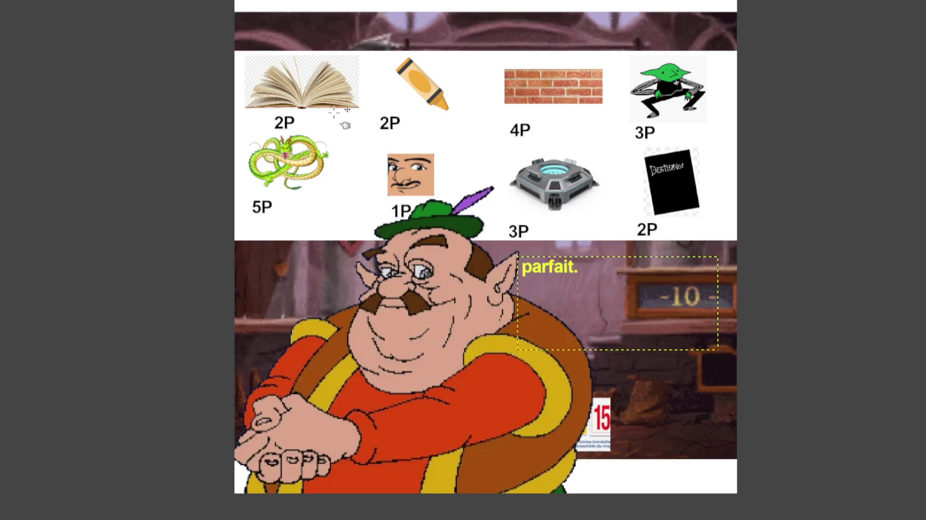
left_click(420, 89)
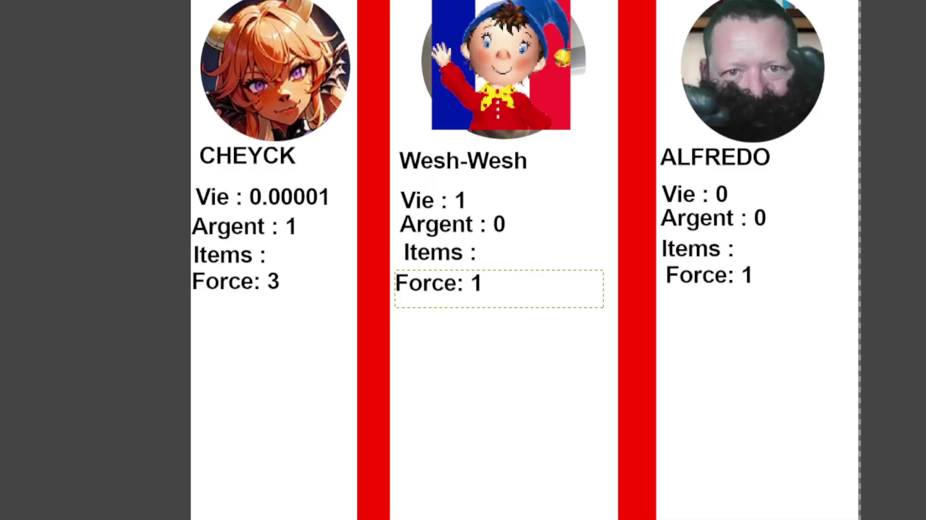
key("ctrl+v")
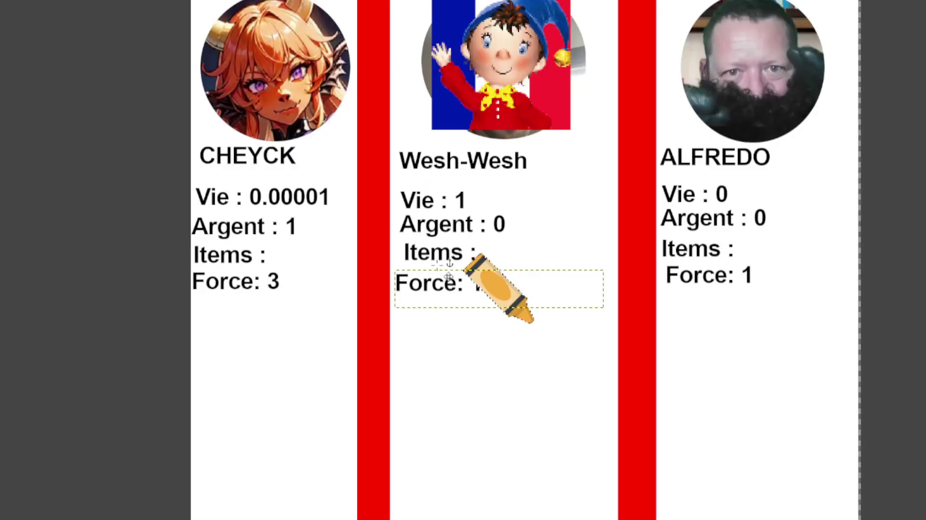
left_click_drag(511, 300, 512, 389)
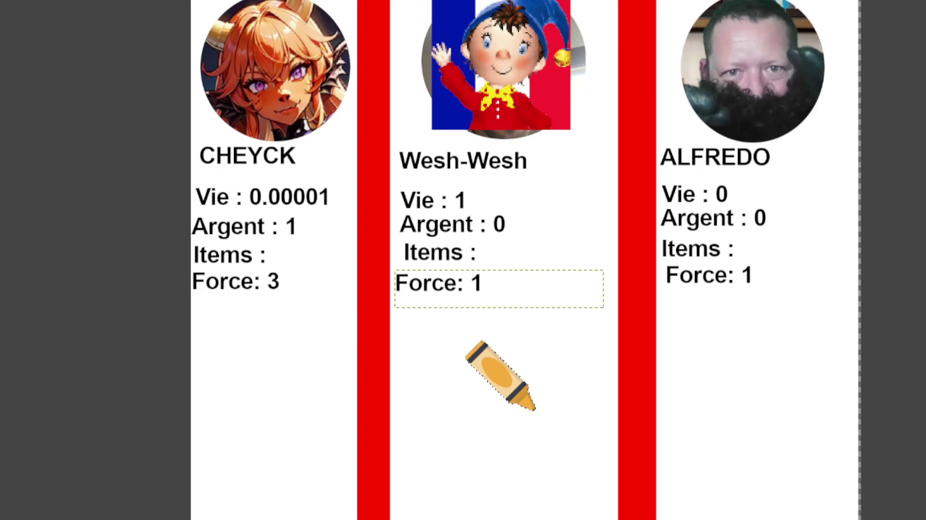
key("shift+ctrl+n")
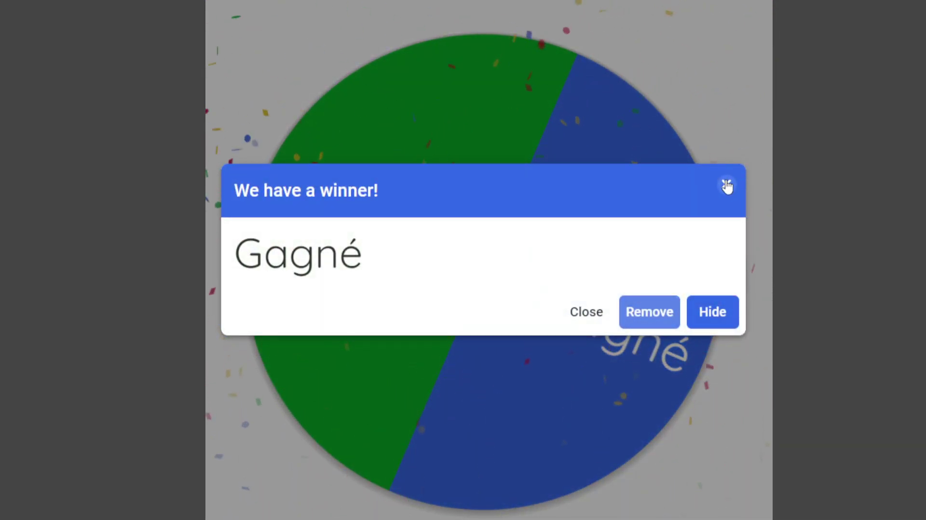
- Dismiss the winner pop-up, spin the Gagné/perdu wheel, close the result, and spin again
left_click(726, 186)
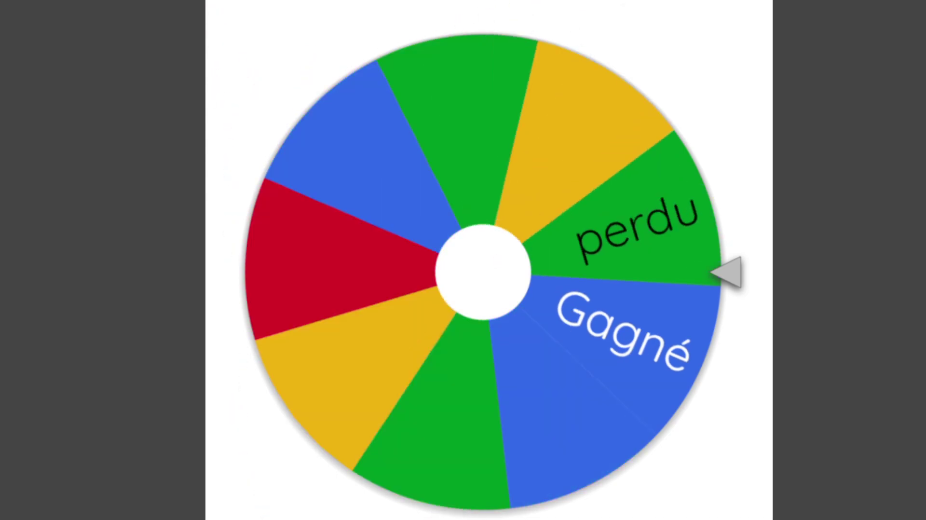
left_click(544, 172)
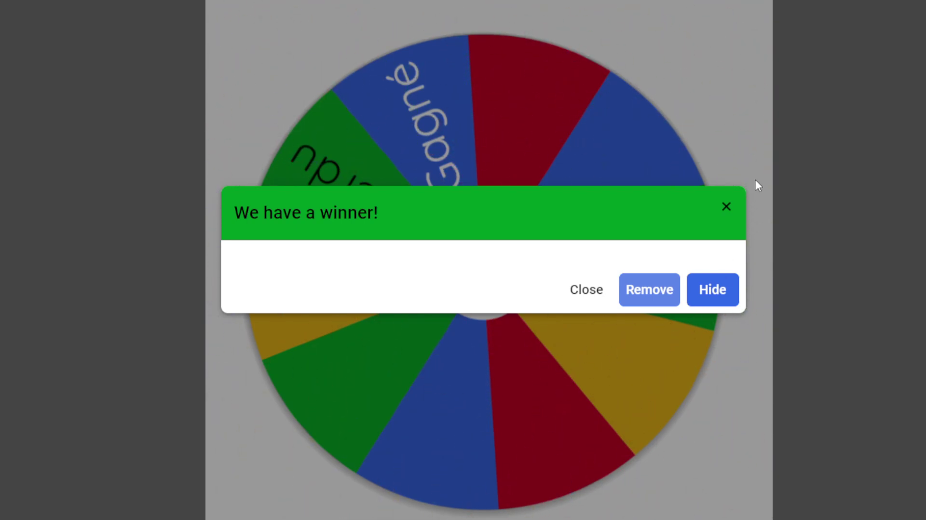
left_click(725, 206)
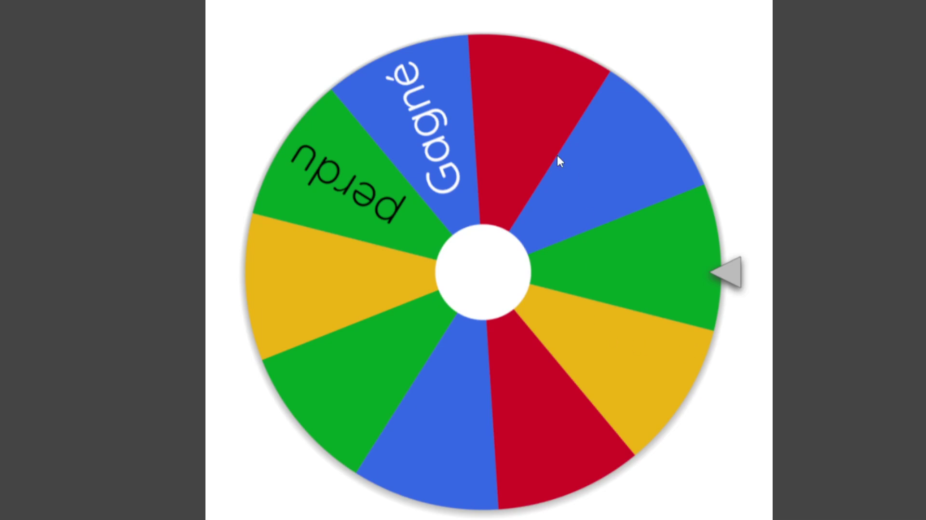
left_click(558, 155)
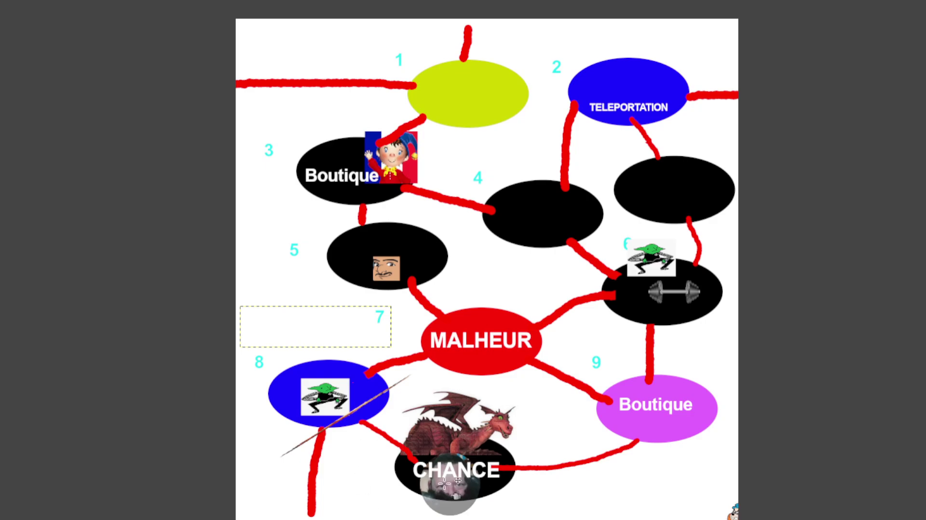
- Select and delete the round face picture from the CHANCE space
left_click_drag(435, 249, 605, 301)
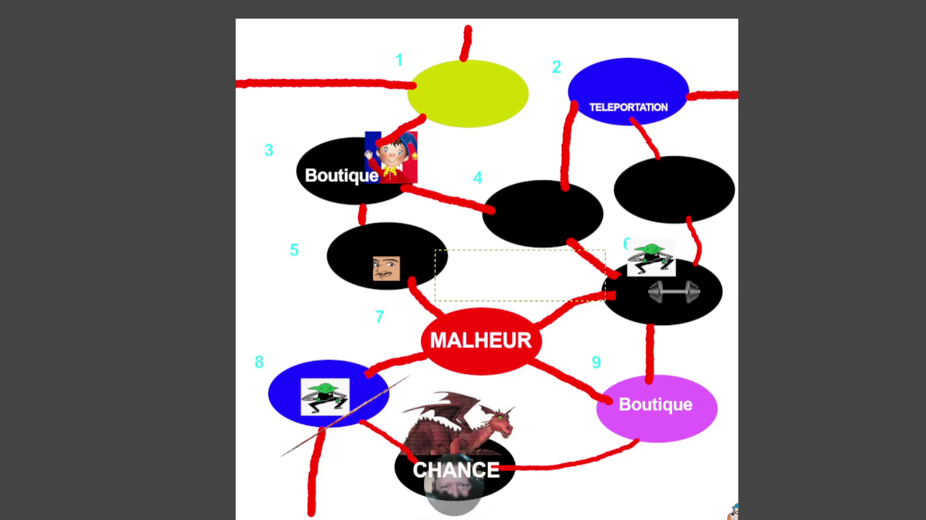
left_click_drag(420, 451, 485, 519)
key("Delete")
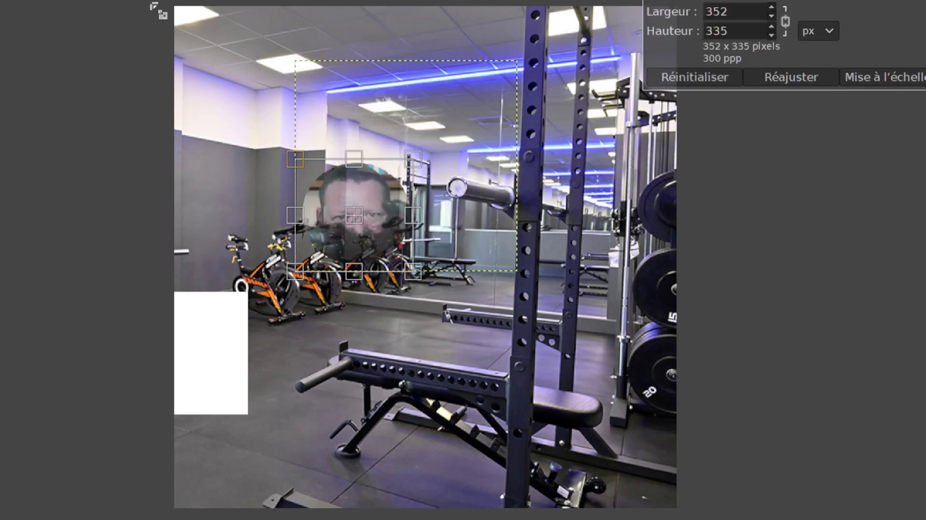
- Scale the face overlay to about 233 × 222 px over the gym bikes and apply
mouse_move(313, 163)
left_mouse_down()
mouse_move(325, 229)
mouse_move(270, 241)
left_mouse_up()
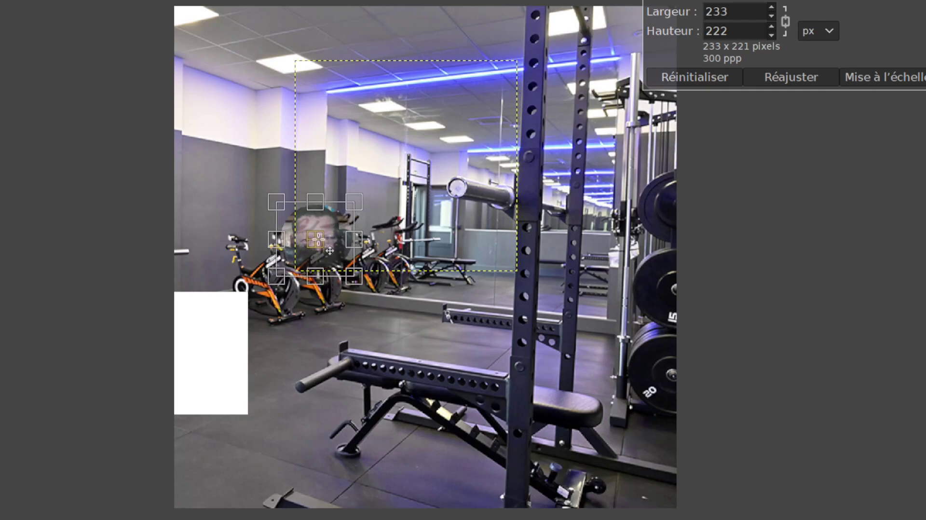
scroll(293, 243, "up", 2)
scroll(579, 183, "down", 1)
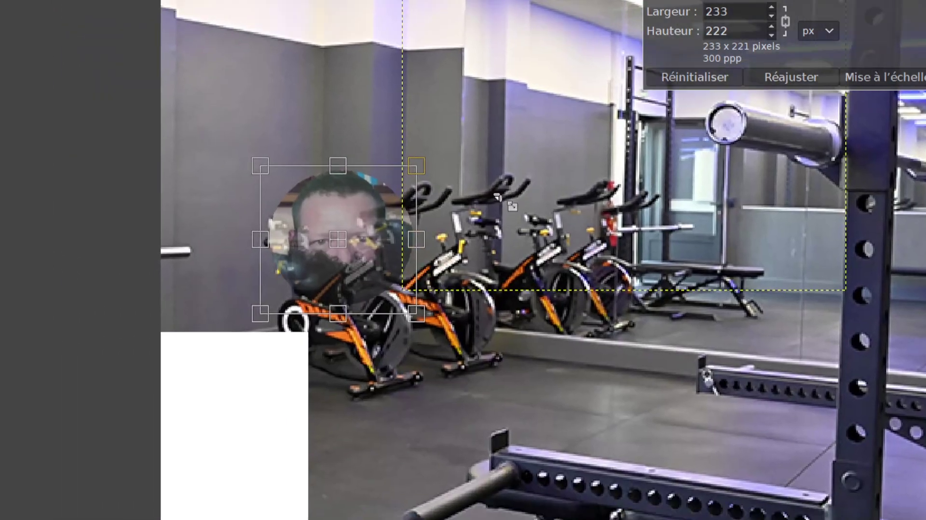
scroll(781, 169, "down", 1)
key("Return")
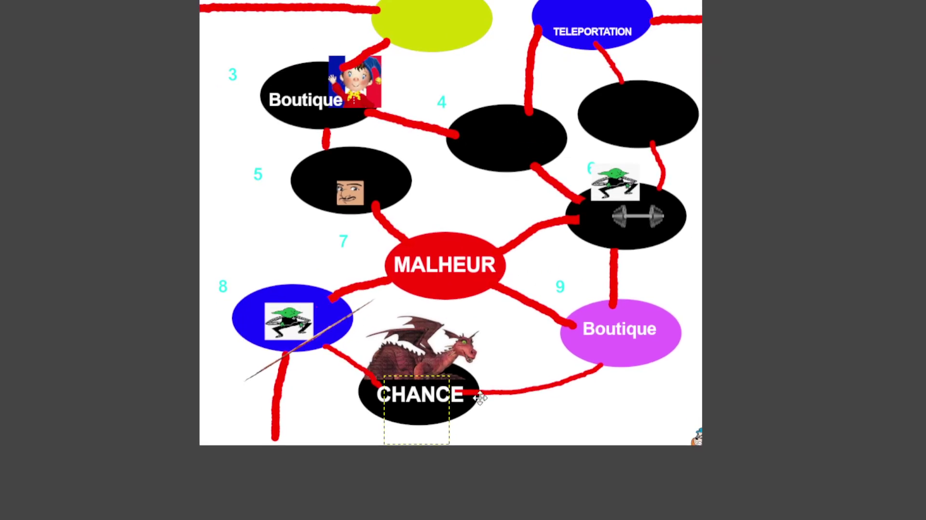
- Put the face and Noddy on Boutique 3, the goblin above MALHEUR, the dragon on pink Boutique 9
scroll(337, 392, "up", 3)
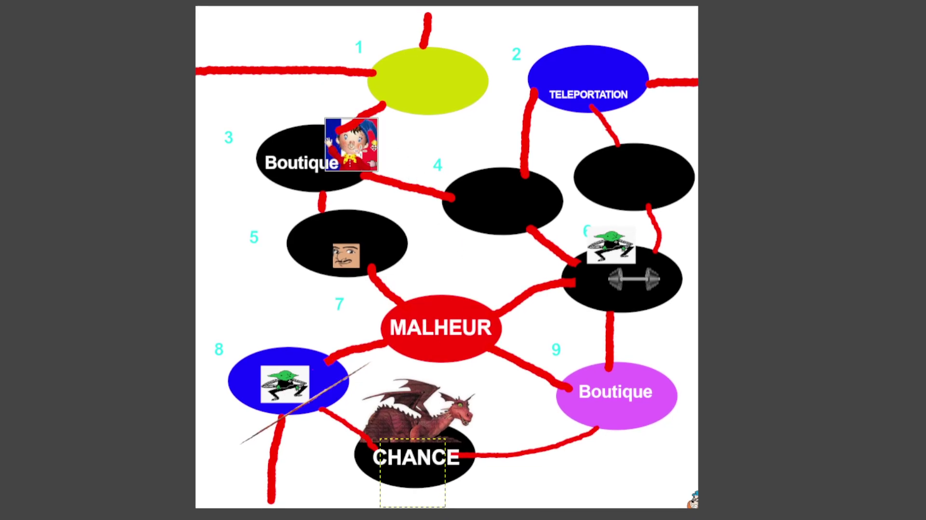
left_click_drag(359, 151, 524, 198)
left_click_drag(347, 253, 298, 142)
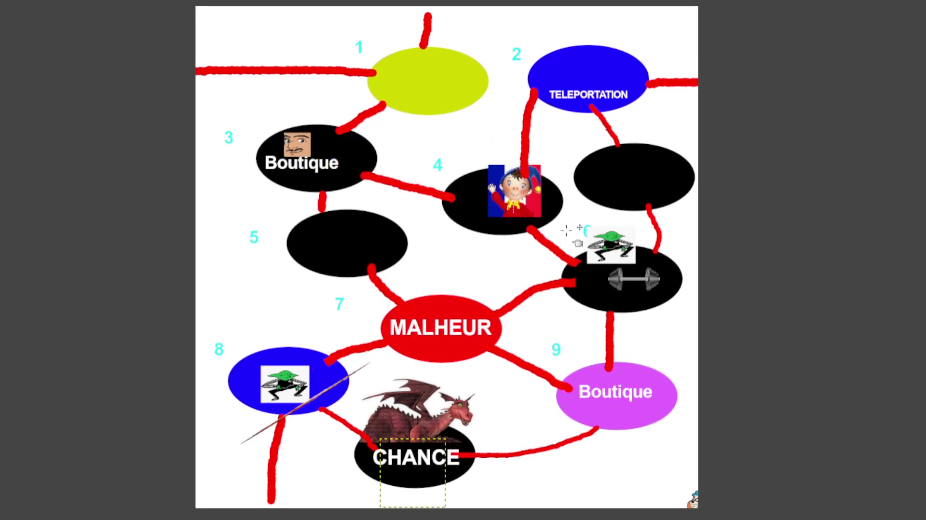
left_click_drag(616, 241, 442, 320)
left_click_drag(431, 416, 656, 371)
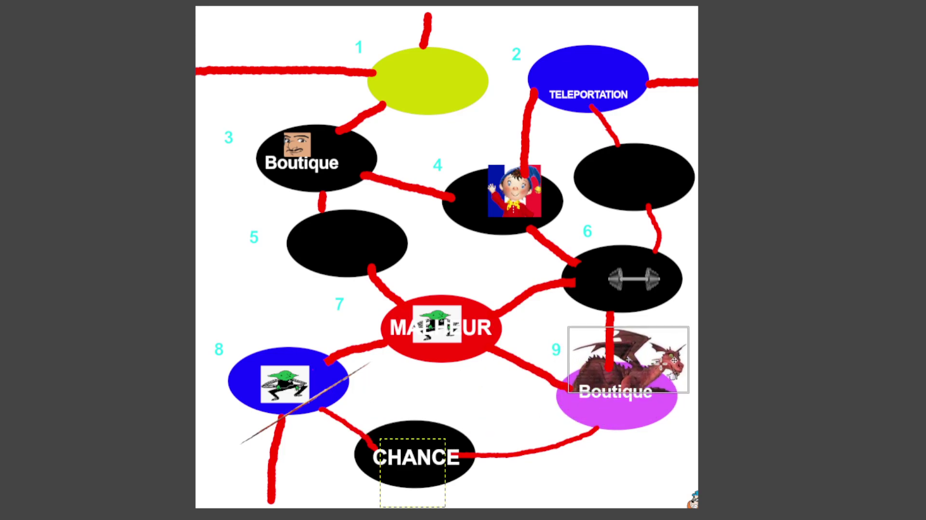
left_click_drag(541, 186, 381, 141)
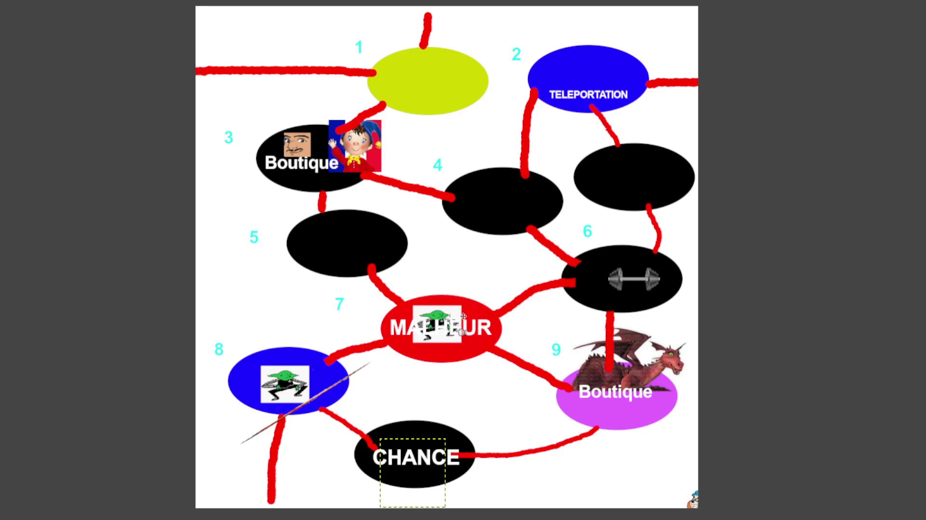
left_click_drag(462, 316, 465, 290)
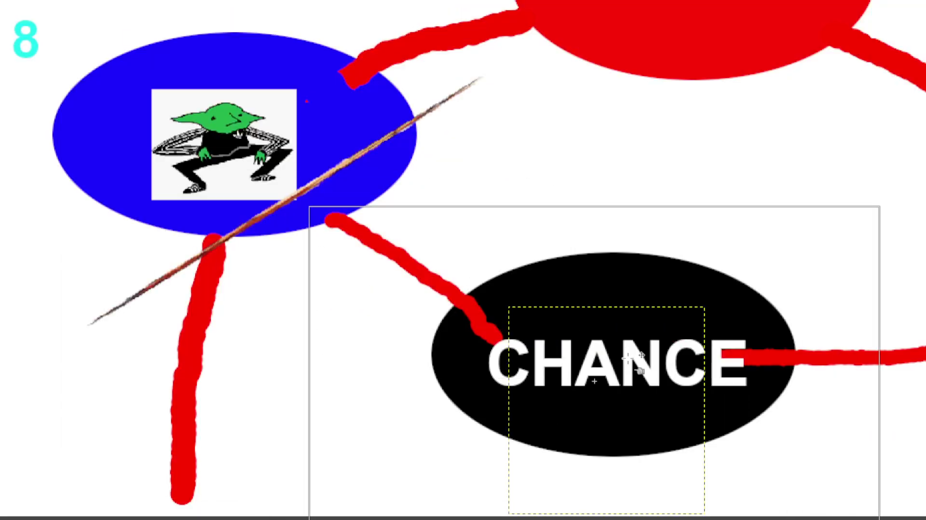
- Move the stick and goblin onto the CHANCE ellipse and drag the crayon off Wesh-Wesh's card
left_click_drag(322, 177, 633, 347)
left_click_drag(221, 121, 499, 285)
key("Page_Down")
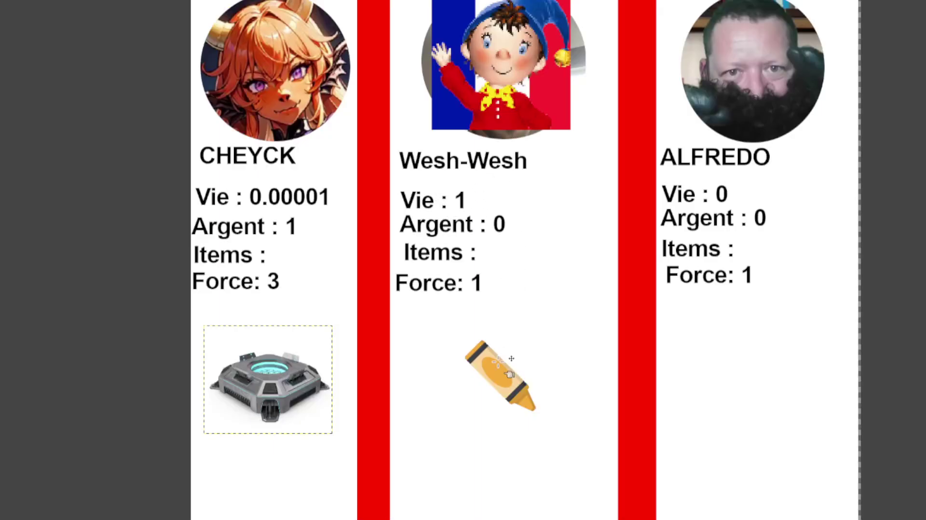
left_click_drag(510, 374, 294, 141)
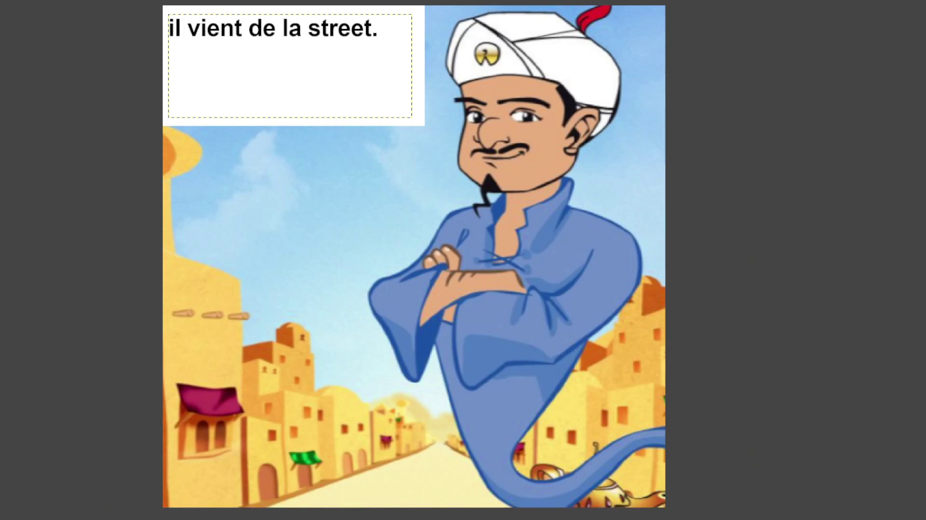
- Try the genie replies 'meroya' and 'bah oui t'es sur ma case', erasing each
left_click(310, 79)
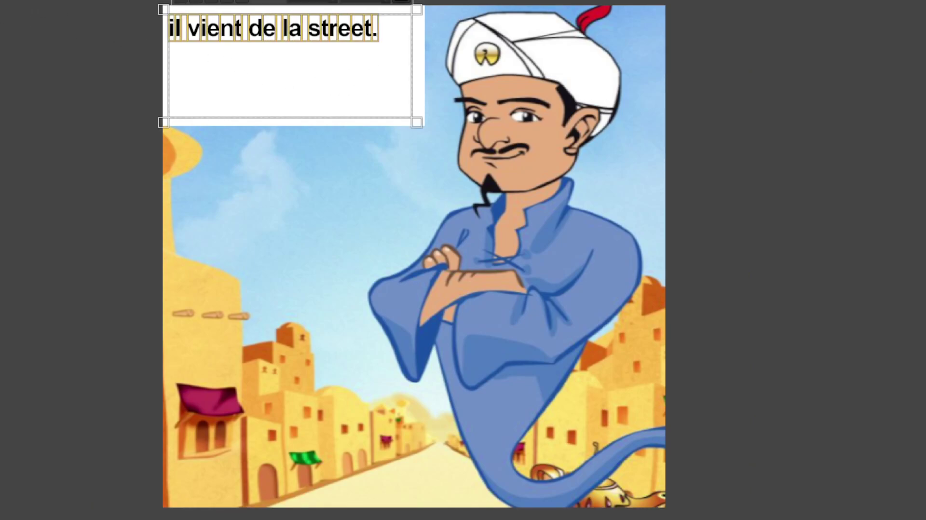
type("mer")
type("ci roya")
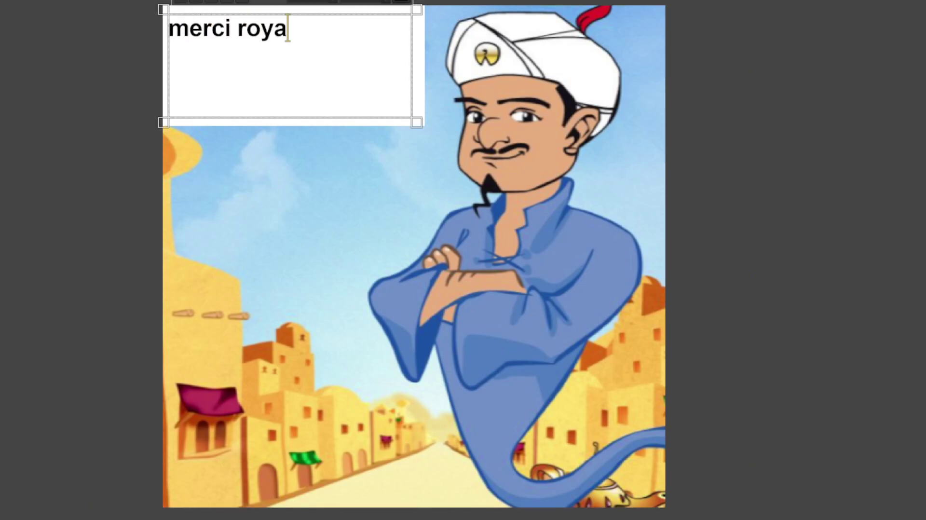
key("BackSpace")
key("BackSpace")
key("BackSpace")
key("BackSpace")
key("BackSpace")
key("BackSpace")
key("BackSpace")
type("ba")
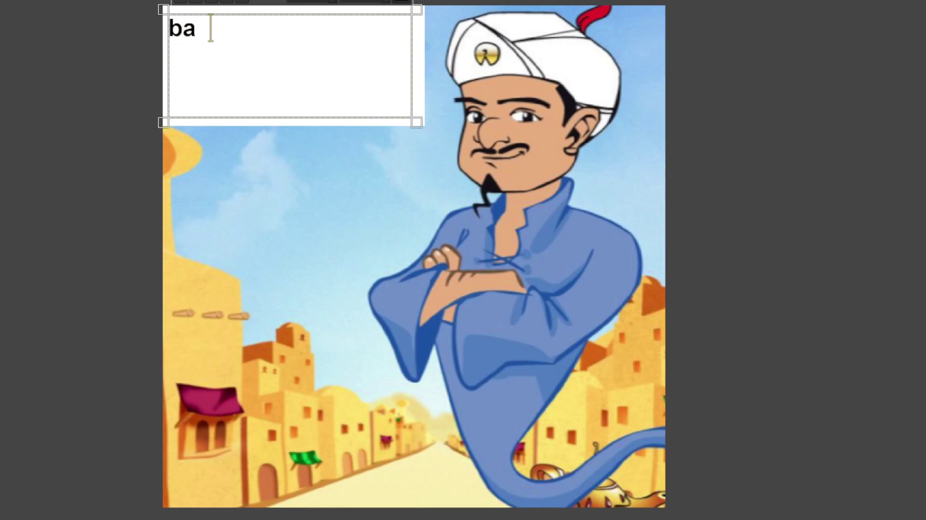
type("h oui t'es sur ma")
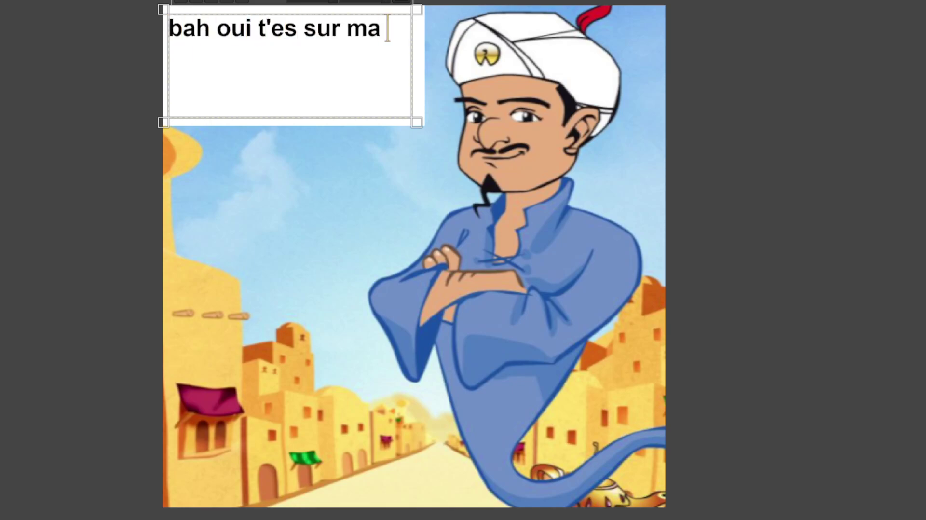
type(" case")
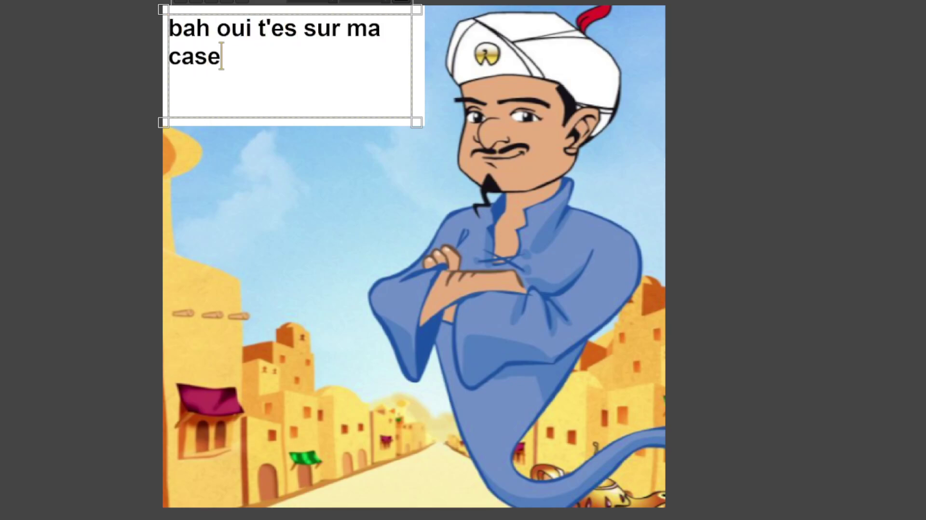
key("BackSpace")
key("BackSpace")
key("BackSpace")
key("BackSpace")
key("BackSpace")
key("BackSpace")
key("BackSpace")
key("BackSpace")
key("BackSpace")
key("BackSpace")
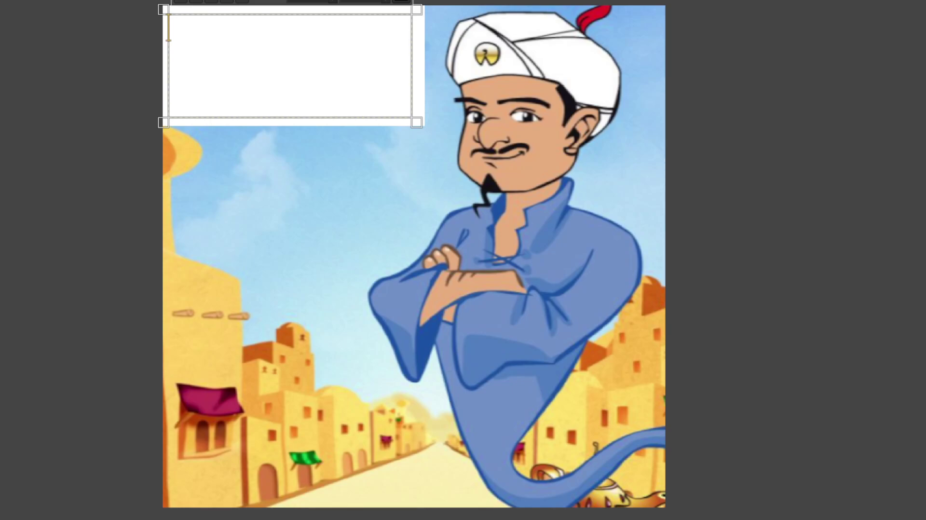
- Type and erase 'T'es con ?' and 'T'as une gueule d'imam ?', leaving the box empty
type("T'")
type("es con ?")
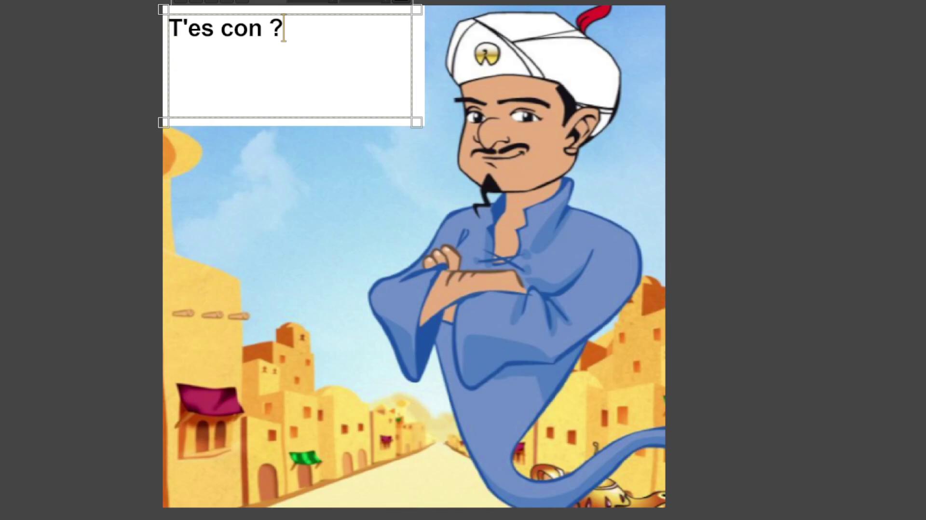
key("BackSpace")
key("BackSpace")
key("BackSpace")
key("BackSpace")
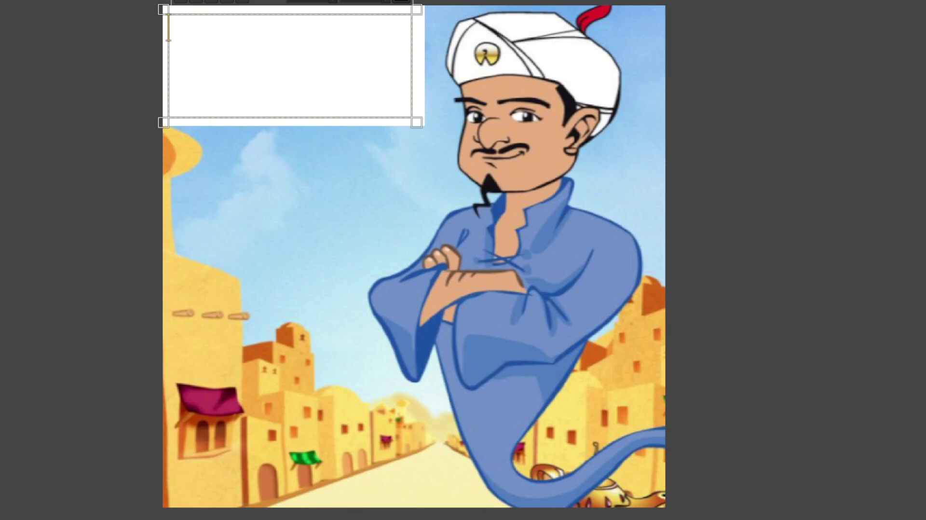
type("T'as une gueule de")
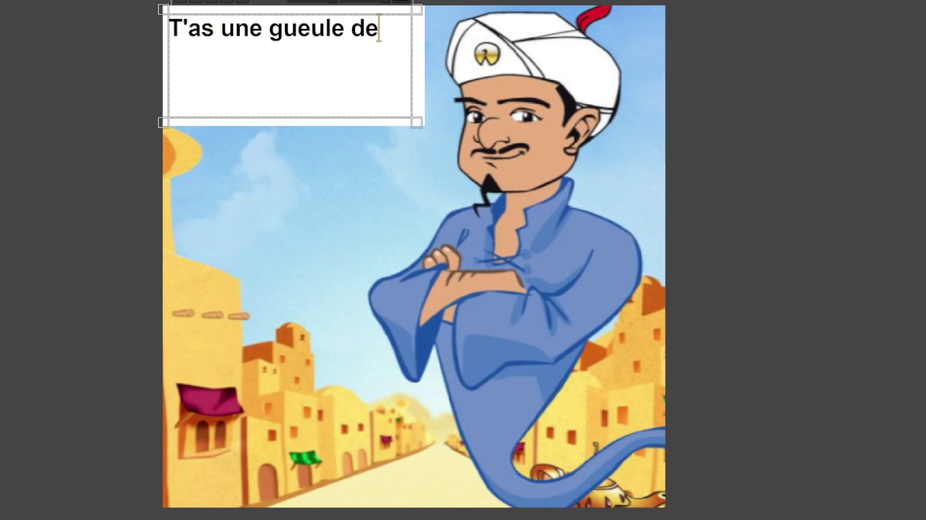
key("BackSpace")
type("'imam ?")
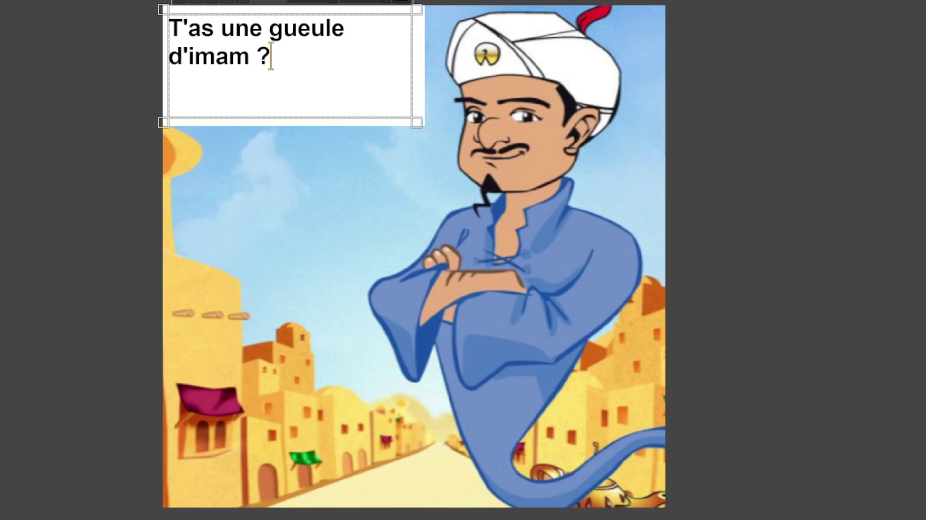
key("BackSpace")
key("BackSpace")
key("BackSpace")
key("BackSpace")
key("BackSpace")
key("BackSpace")
key("BackSpace")
key("BackSpace")
key("BackSpace")
key("BackSpace")
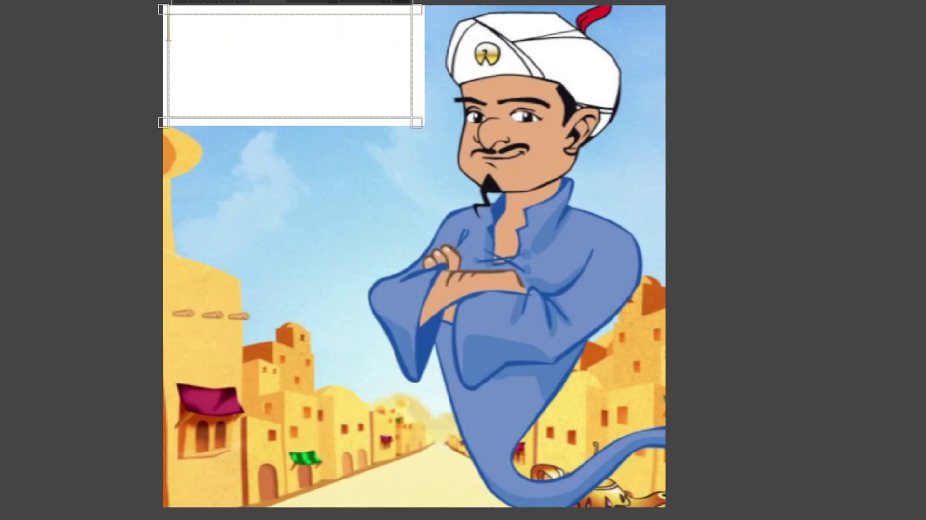
- Discard drafts 't'as un corps de petit blanc' and 'je suis un génie…', then enter 'Je peut faire ça.'
type("t'as un corps de ")
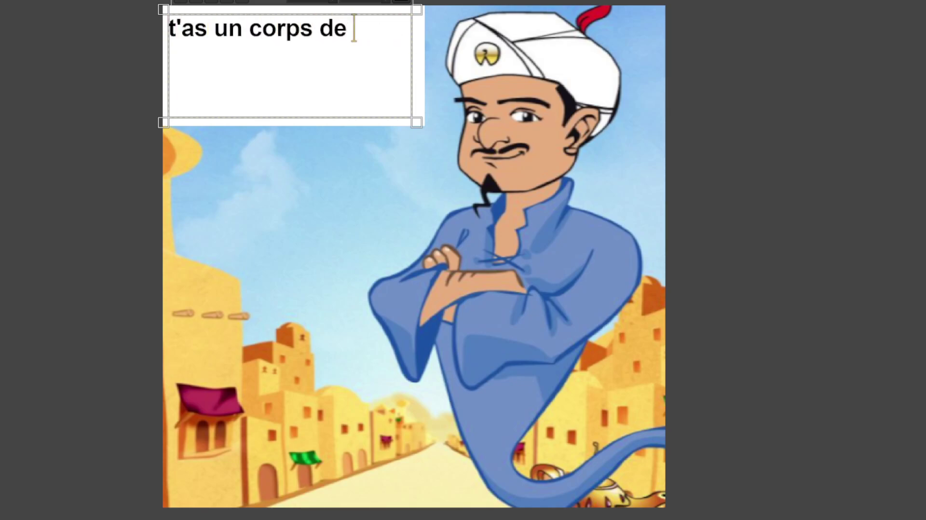
type("petit blanc")
key("BackSpace")
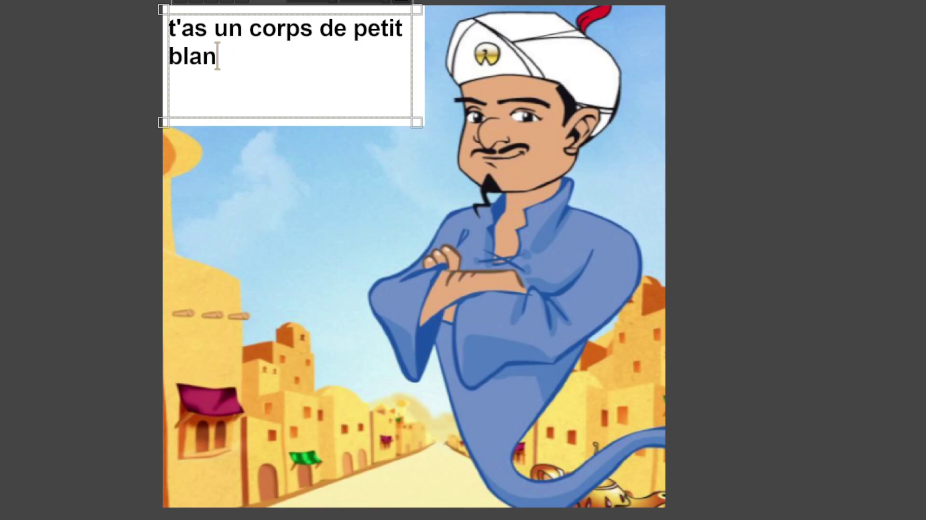
key("BackSpace")
key("BackSpace")
key("BackSpace")
key("BackSpace")
key("BackSpace")
key("BackSpace")
key("BackSpace")
key("BackSpace")
key("BackSpace")
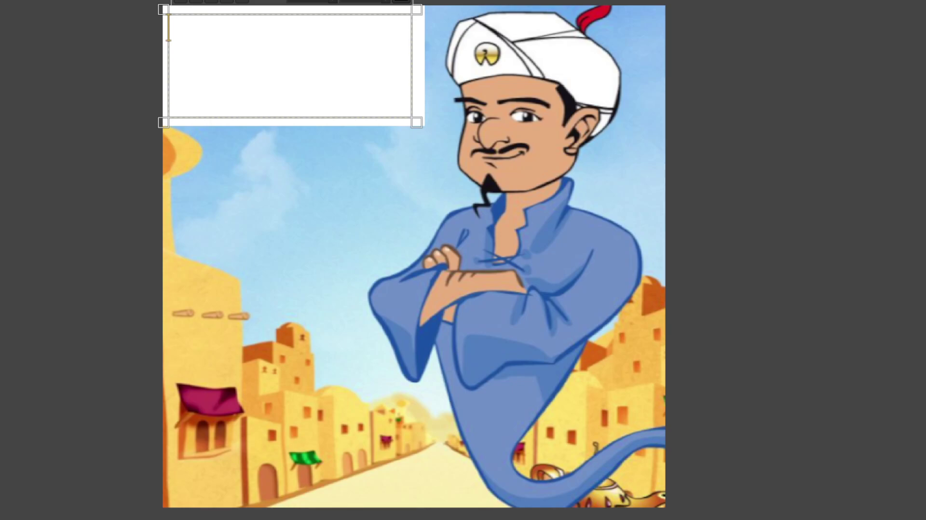
type("jesuis")
key("BackSpace")
key("BackSpace")
key("BackSpace")
key("BackSpace")
type("suis un")
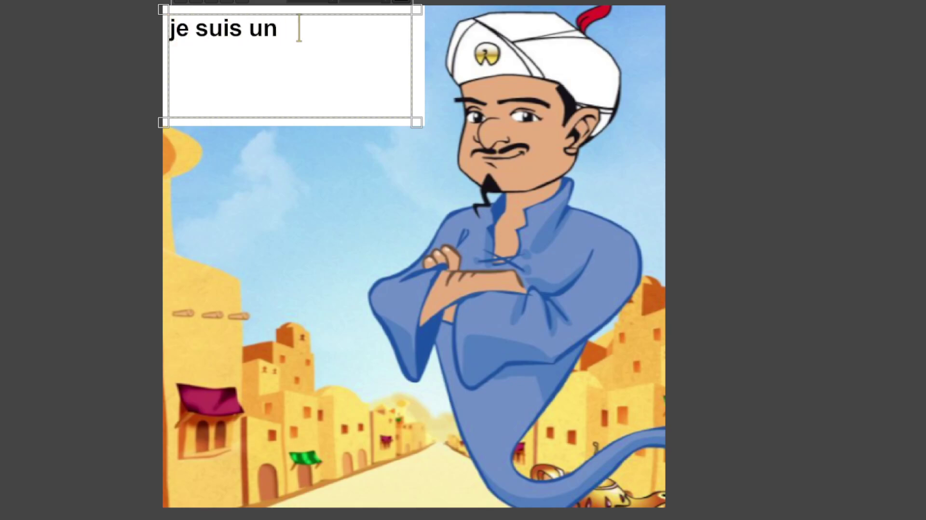
type(" génie ")
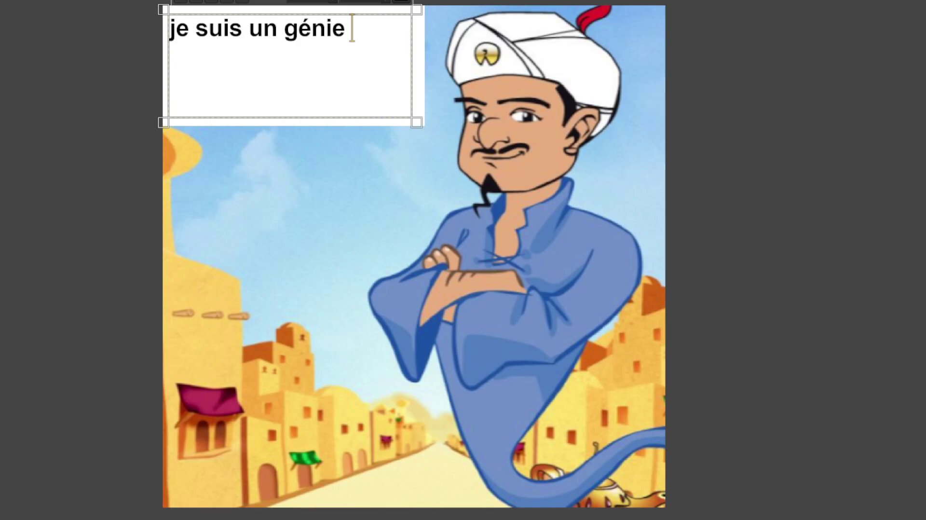
type("j'ai mieux à foutr")
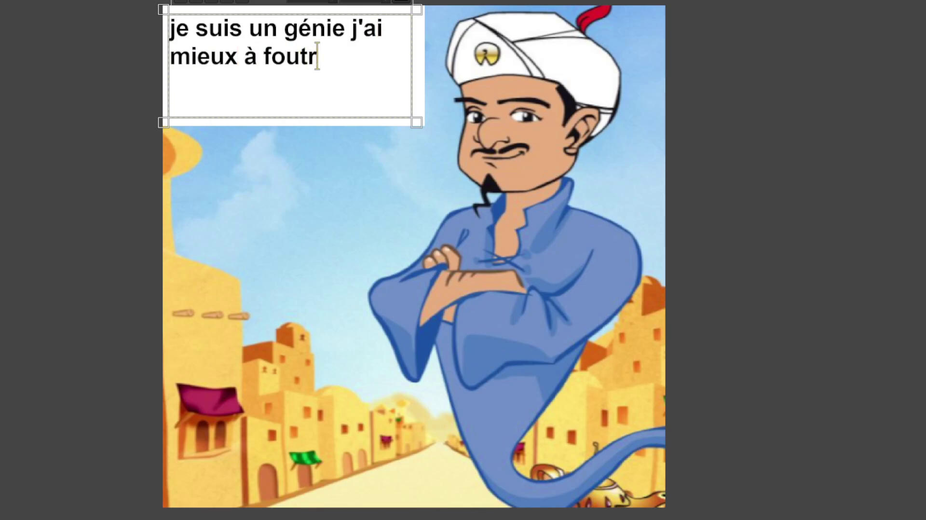
type("e")
key("BackSpace")
key("BackSpace")
key("BackSpace")
key("BackSpace")
key("BackSpace")
key("BackSpace")
key("BackSpace")
key("BackSpace")
key("BackSpace")
key("BackSpace")
key("BackSpace")
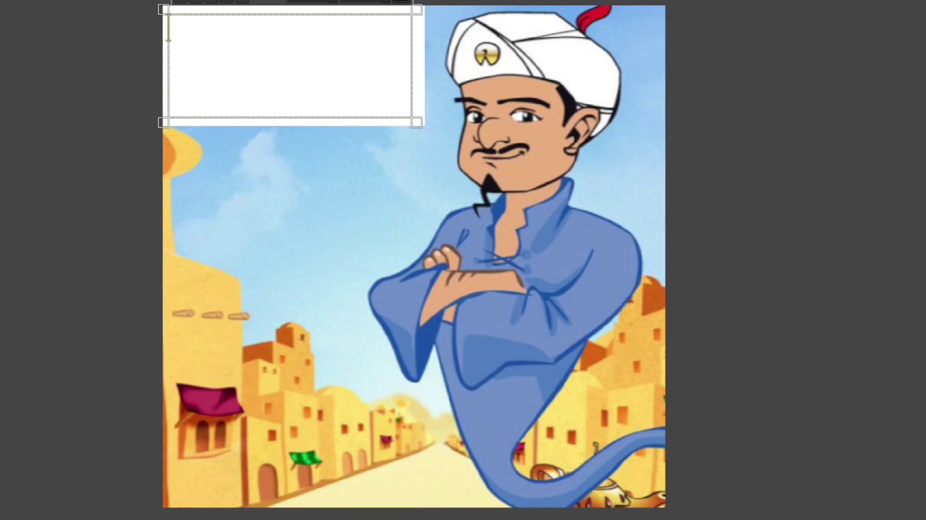
type("Je peut faire ça")
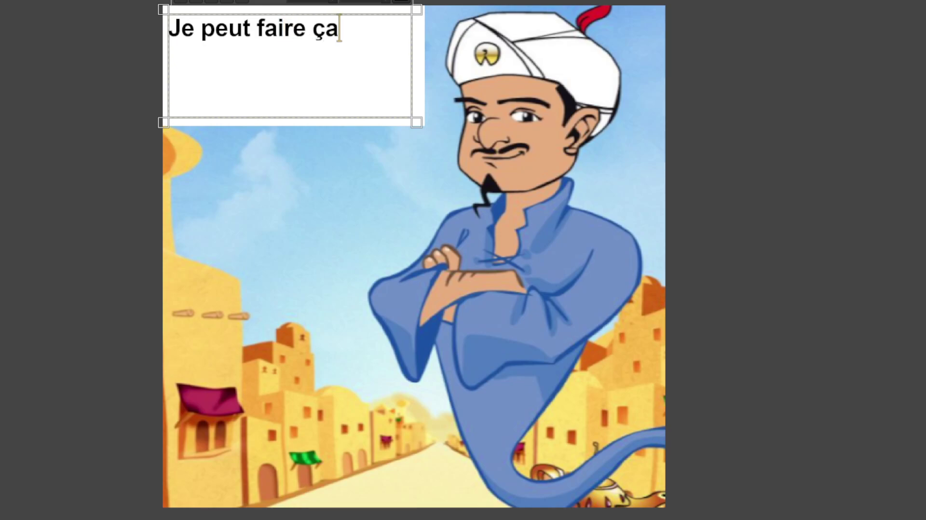
type(".")
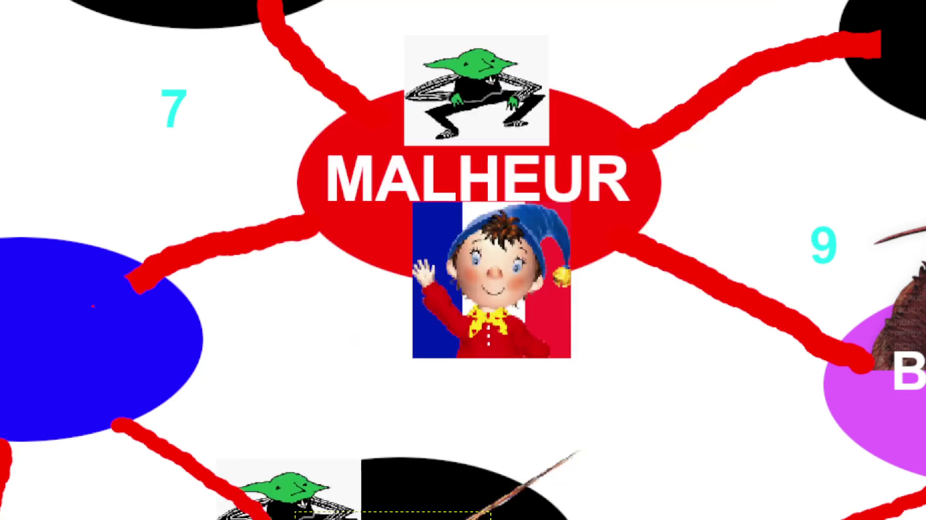
- Copy the Noddy portrait from MALHEUR and paste it onto the dunce-cap photo
left_click(524, 326)
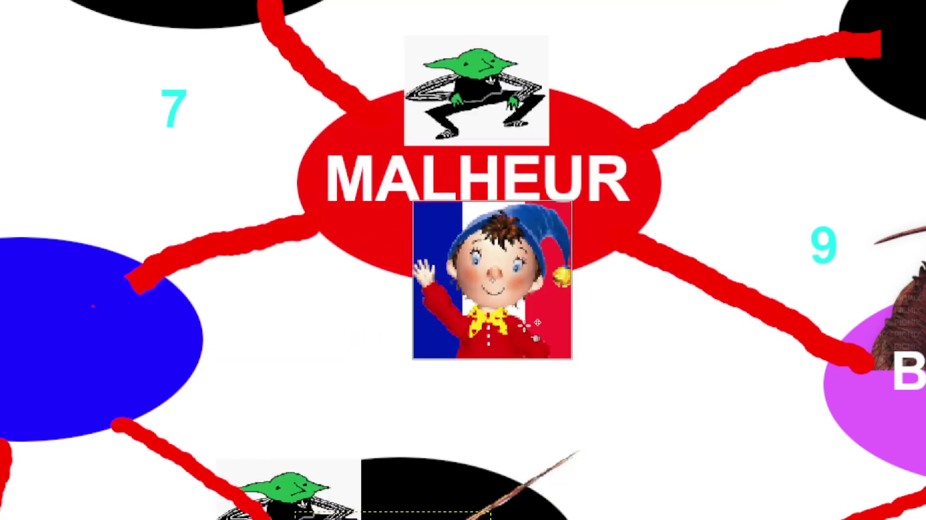
left_click(636, 351)
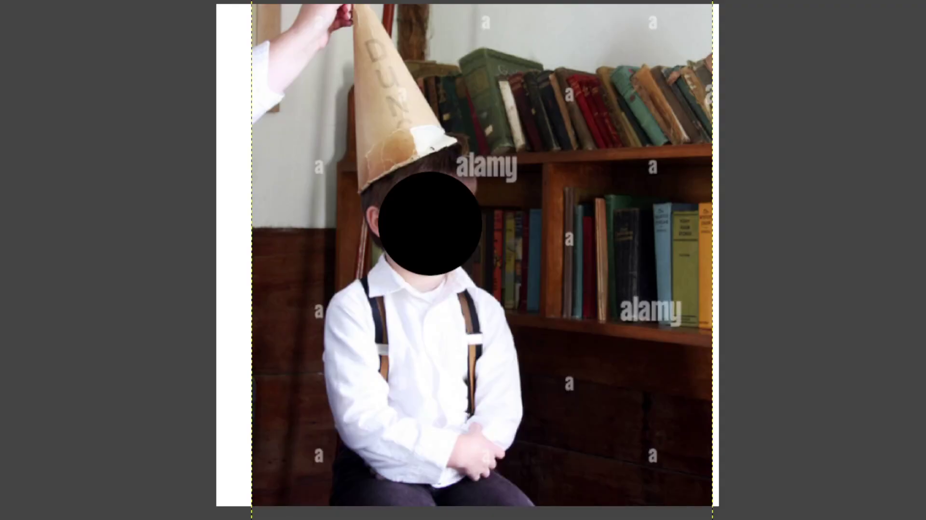
key("ctrl+v")
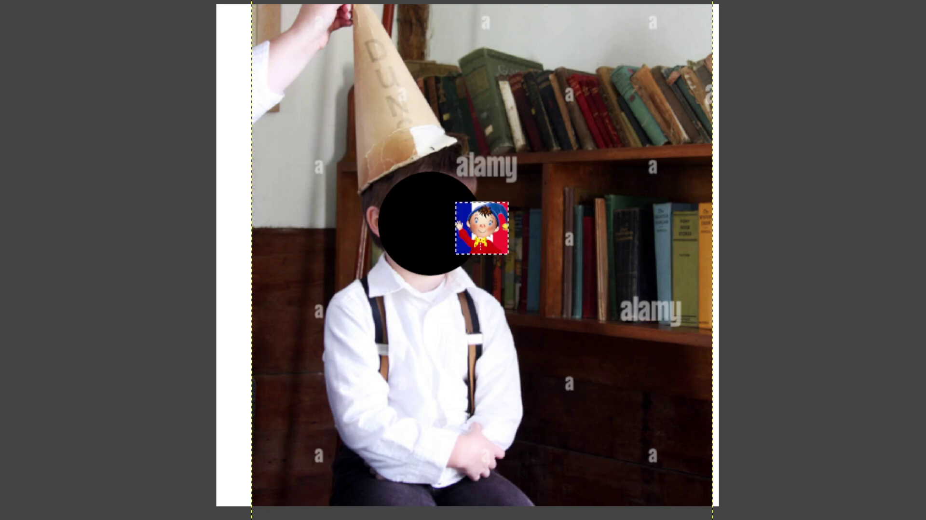
- Scale the Noddy copy to 336 × 336 px over the boy's face, then draw a text box over the bookshelf
left_click(483, 232)
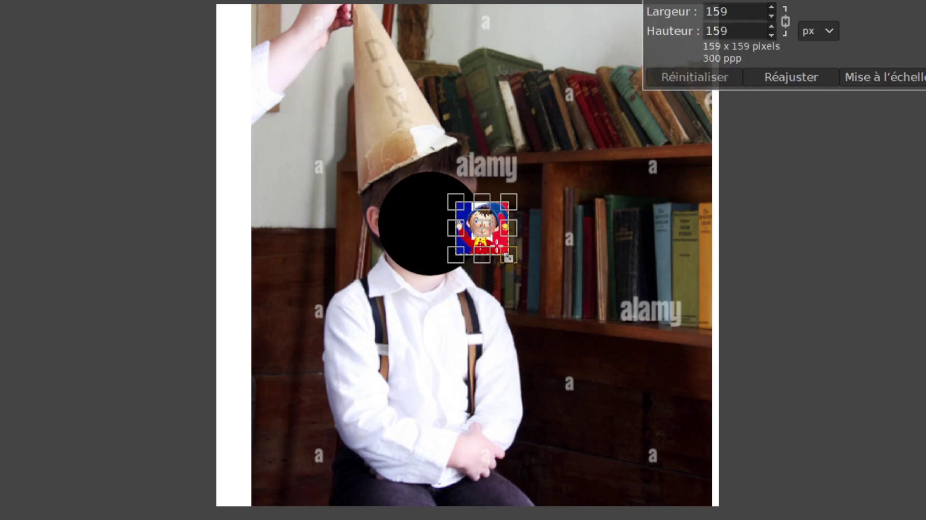
left_click_drag(519, 264, 580, 312)
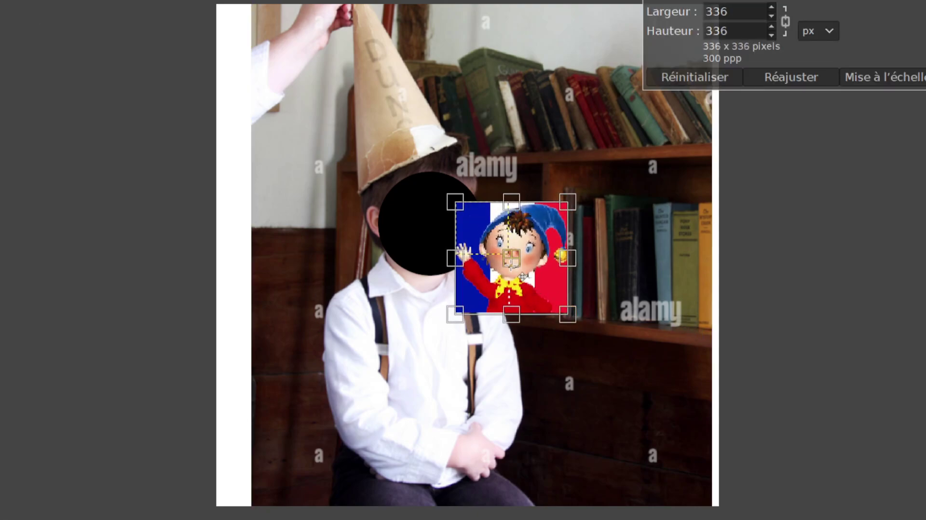
left_click_drag(517, 273, 440, 262)
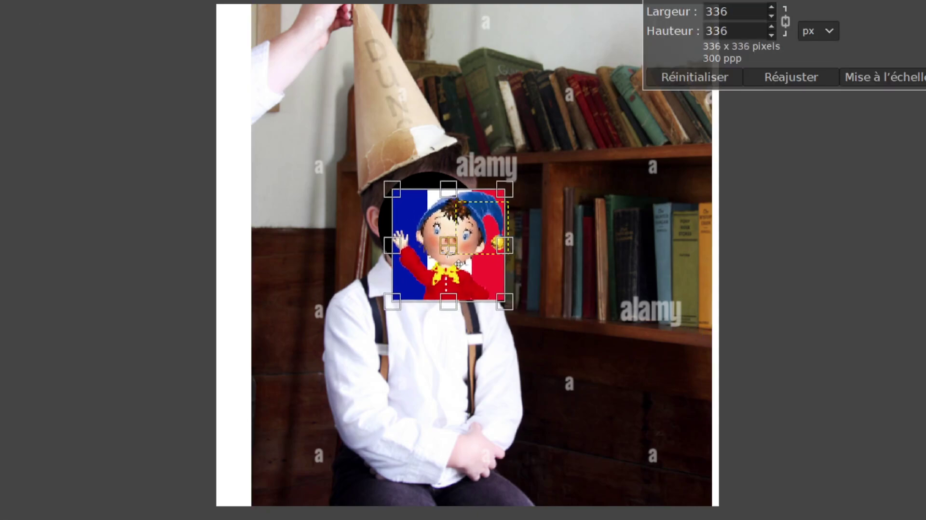
left_click(875, 79)
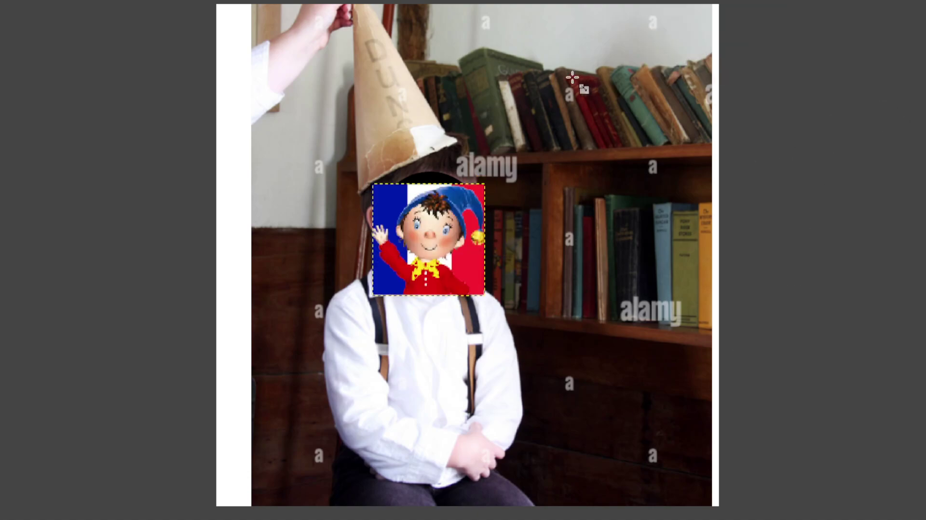
left_click_drag(409, 30, 705, 161)
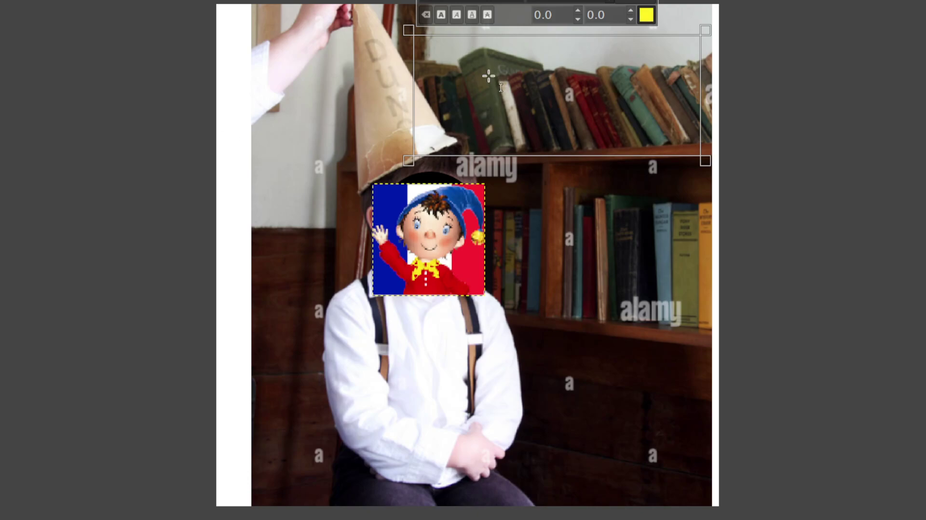
- Type the caption 'Vilain garçon !!!!' and move it down over the books
type("Vil")
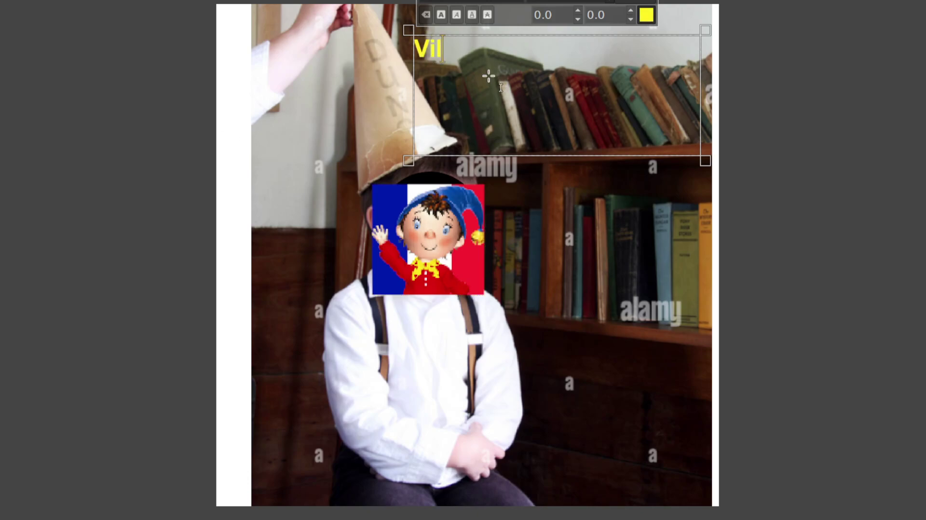
type("ain gar")
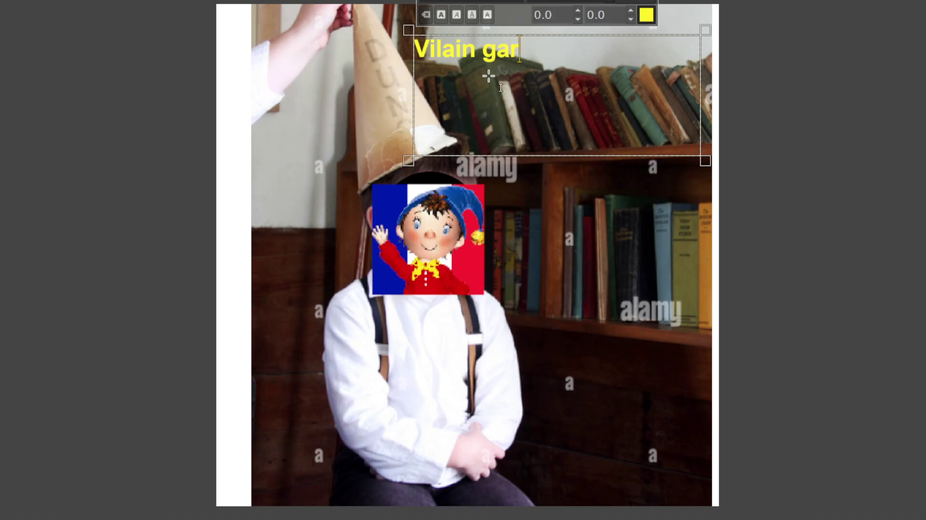
type("çon !!!!")
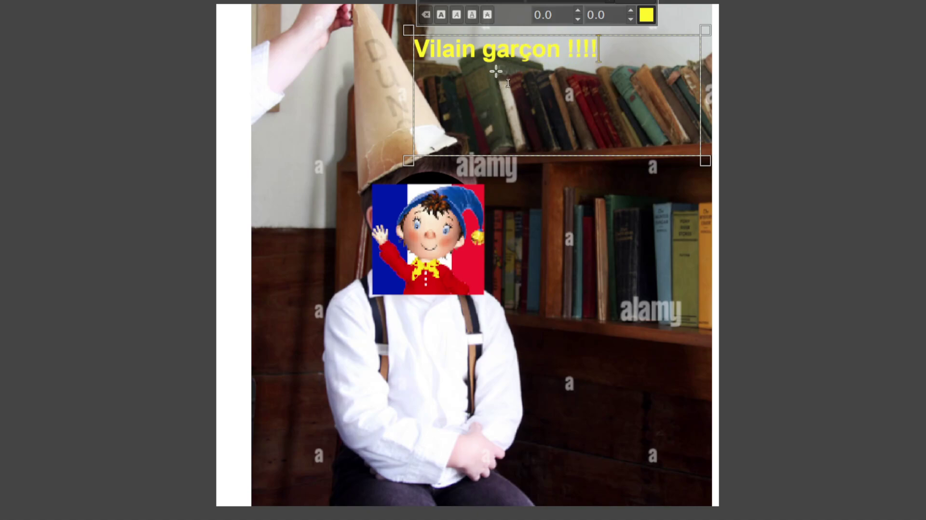
left_click_drag(496, 31, 504, 92)
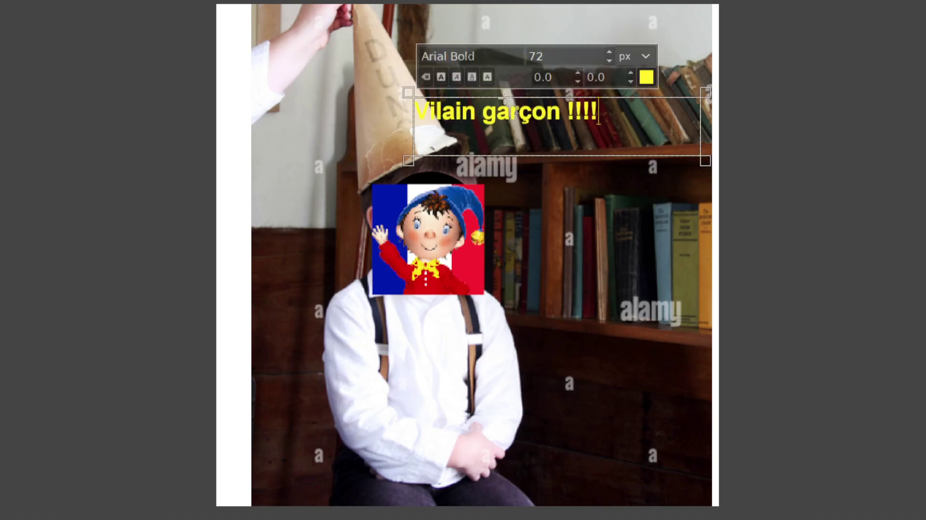
left_click_drag(409, 138, 511, 142)
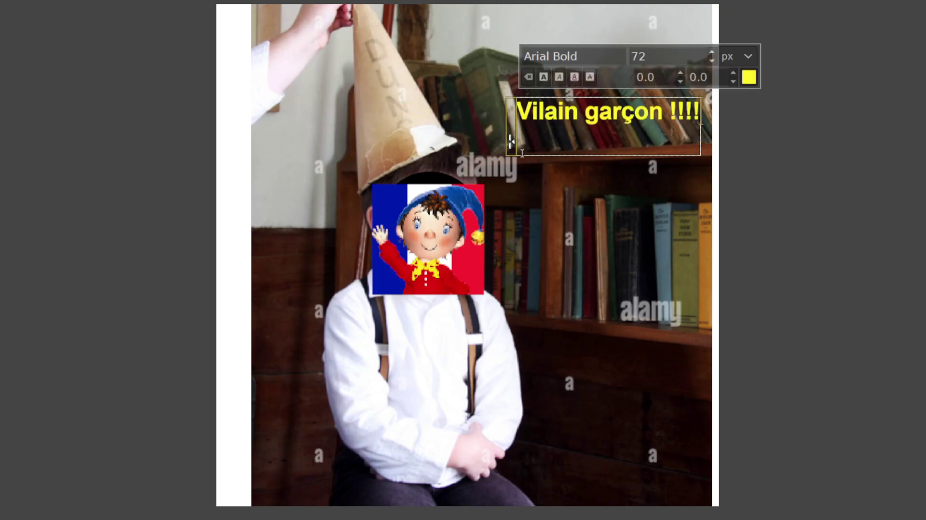
- Add the letters 'P' and 'D' as text on the dunce hat
left_click_drag(359, 42, 406, 110)
type("P")
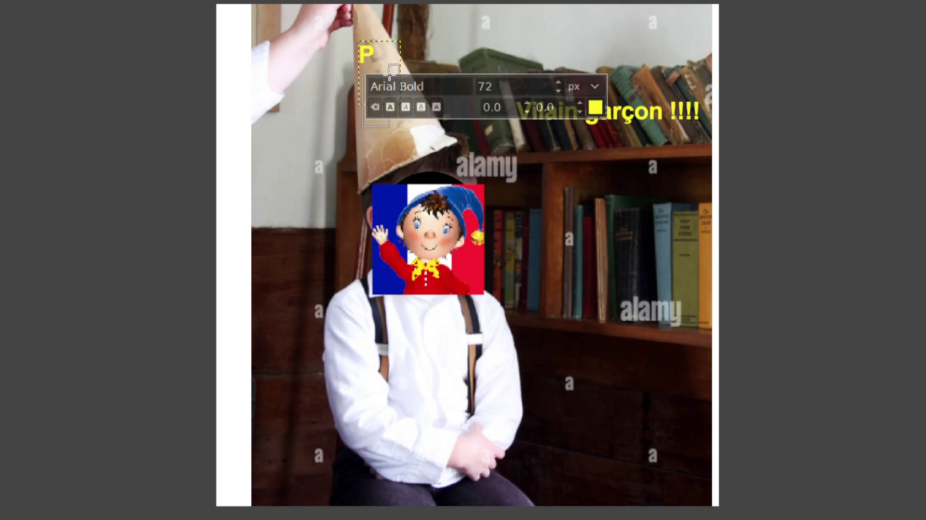
left_click(384, 72)
type("D")
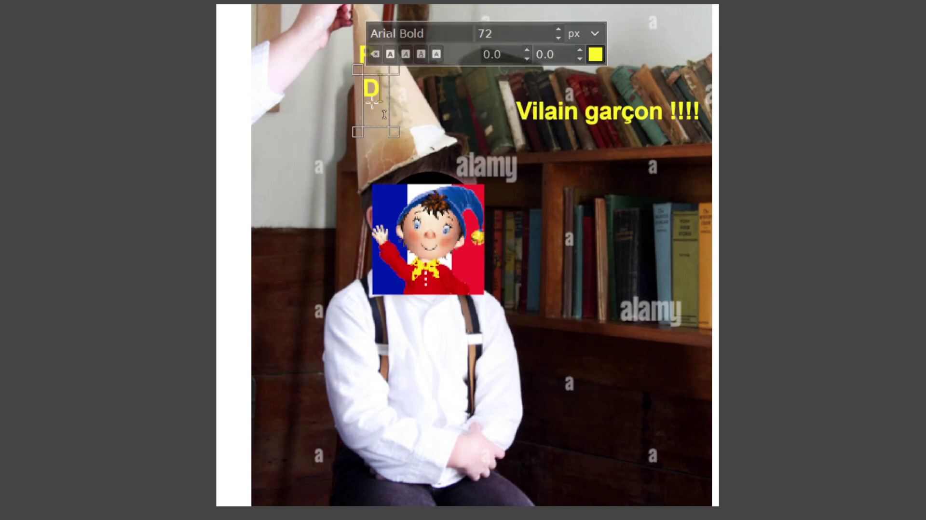
left_click(817, 417)
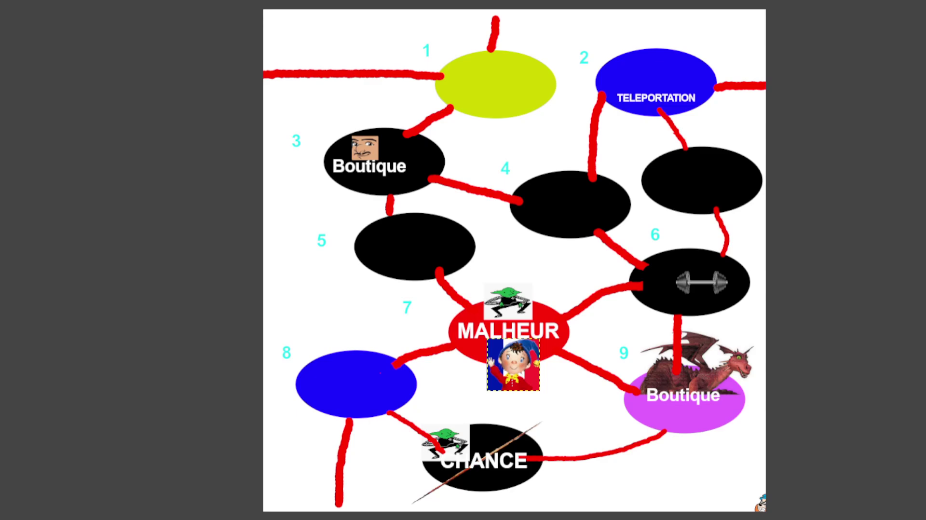
- Delete the Noddy portrait layer from the MALHEUR space
key("Delete")
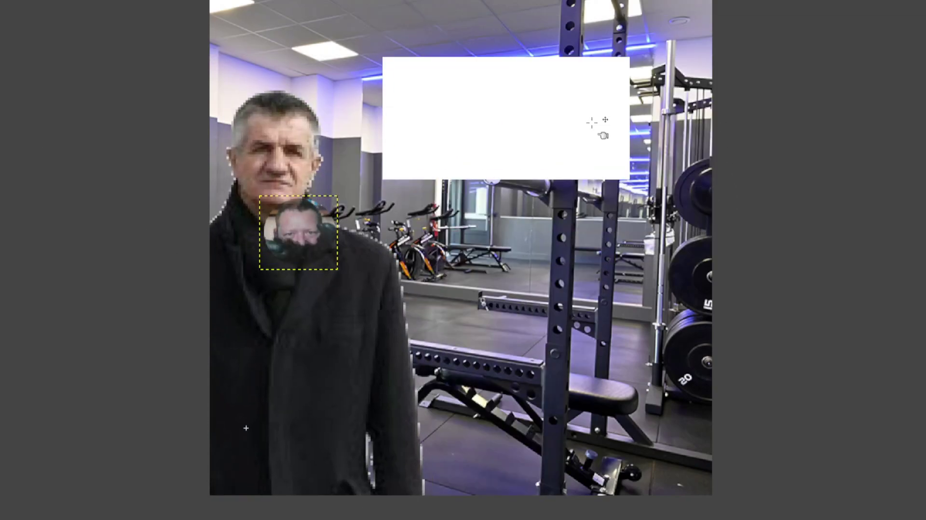
- Drag the circular face portrait from the 3P slot to the right of 'parfait.'
left_click_drag(334, 238, 524, 265)
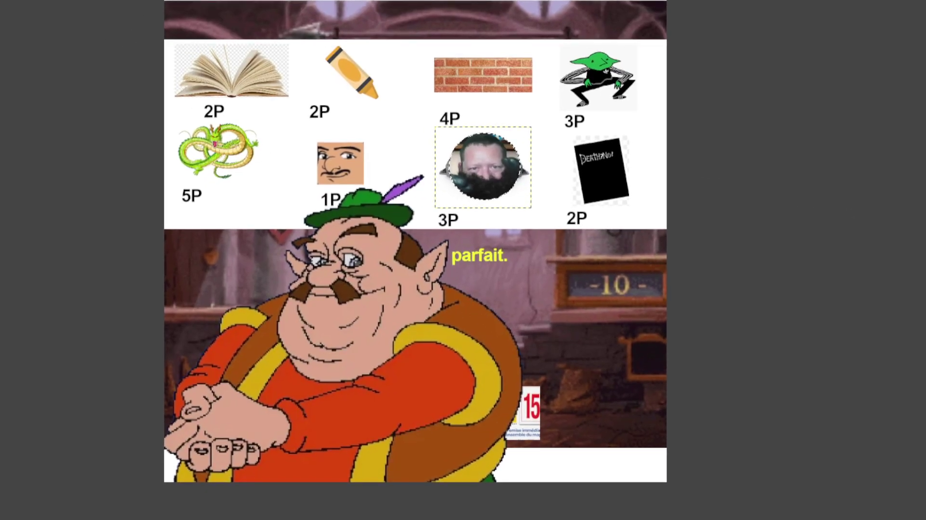
mouse_move(484, 178)
left_mouse_down()
mouse_move(555, 303)
mouse_move(574, 304)
left_mouse_up()
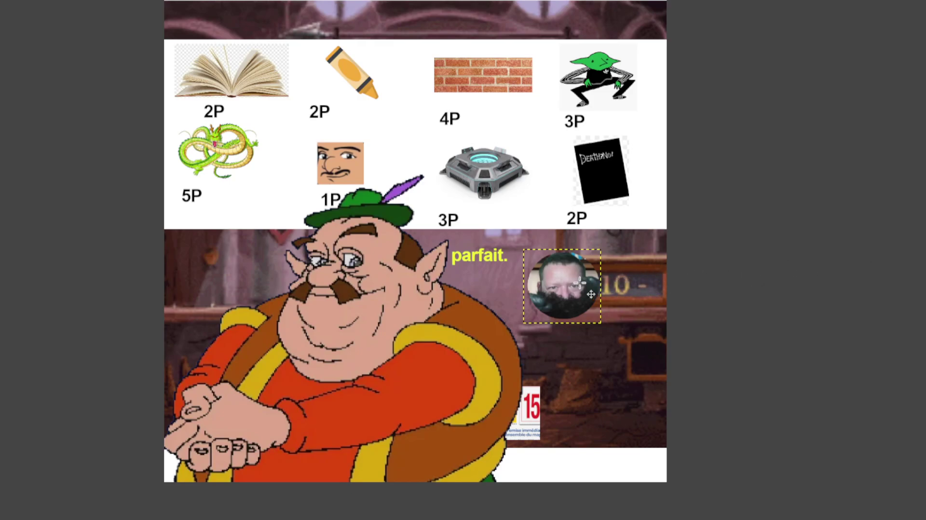
left_click_drag(581, 282, 426, 240)
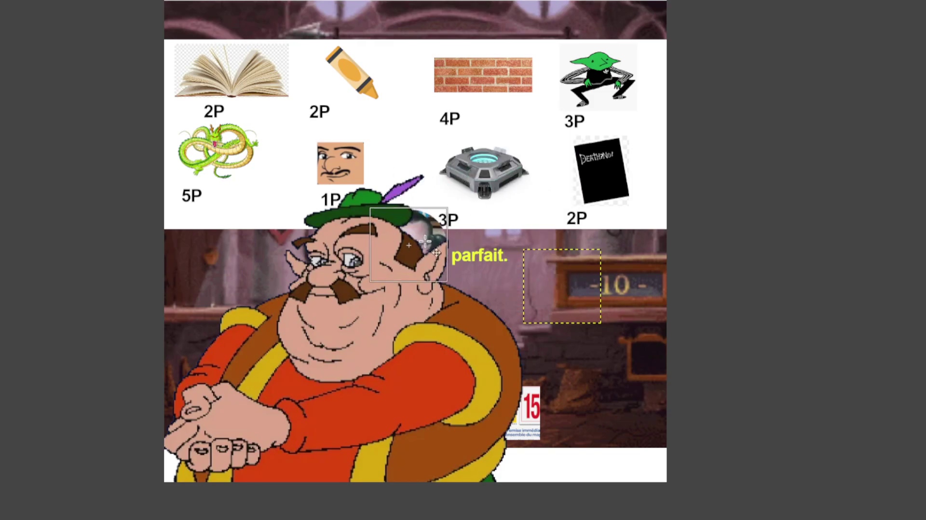
left_click_drag(425, 240, 589, 299)
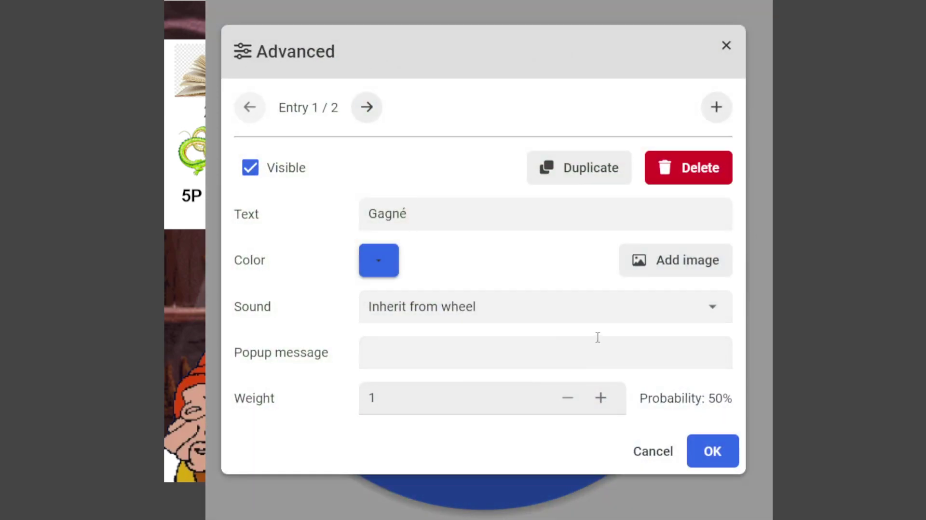
- Set Gagné's weight to 2 for a 66.7% chance, confirm, and spin the wheel
left_click(600, 402)
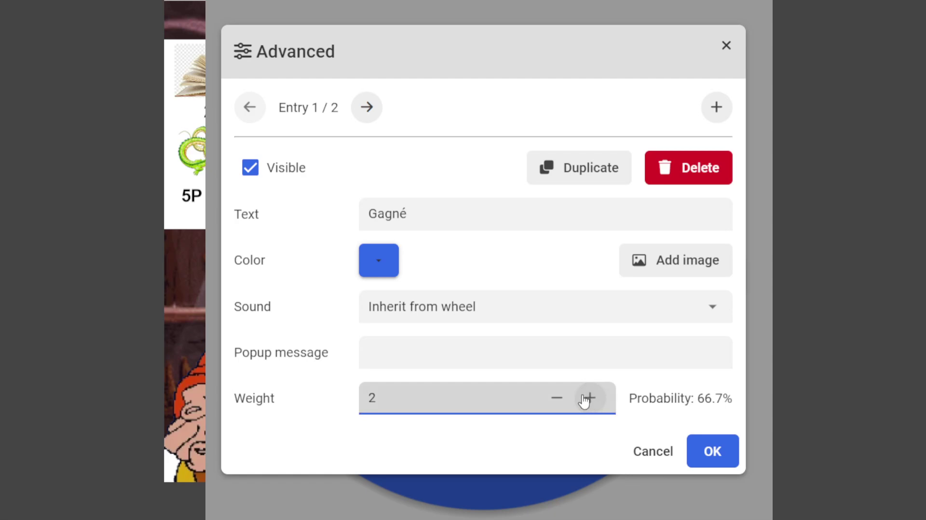
left_click(607, 400)
left_click(560, 399)
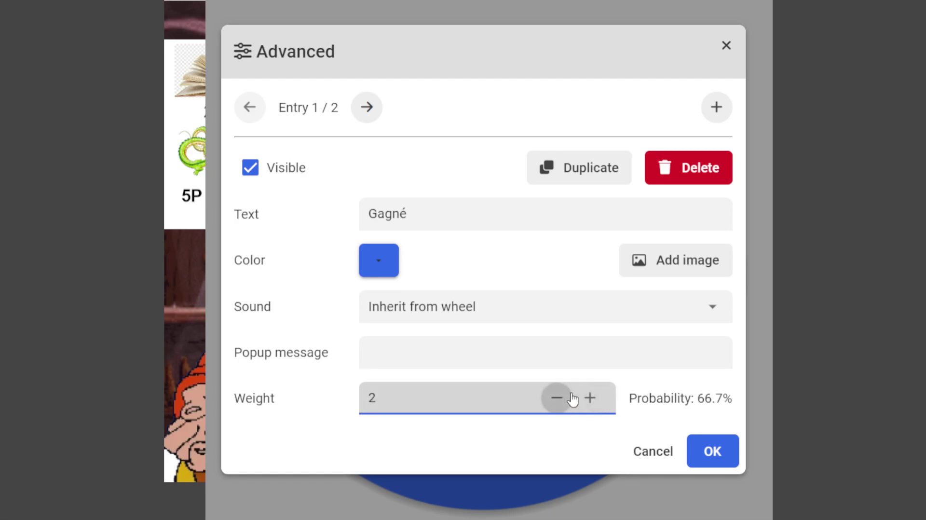
left_click(728, 462)
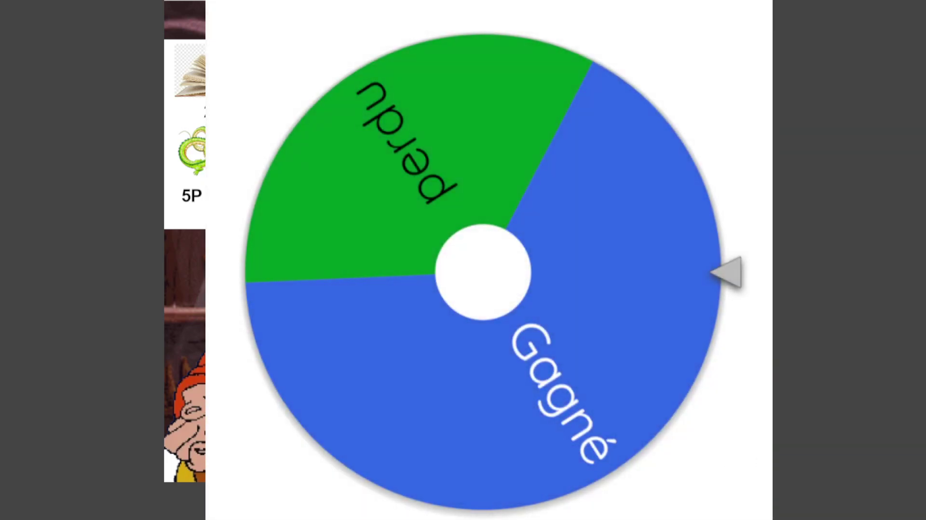
left_click(623, 240)
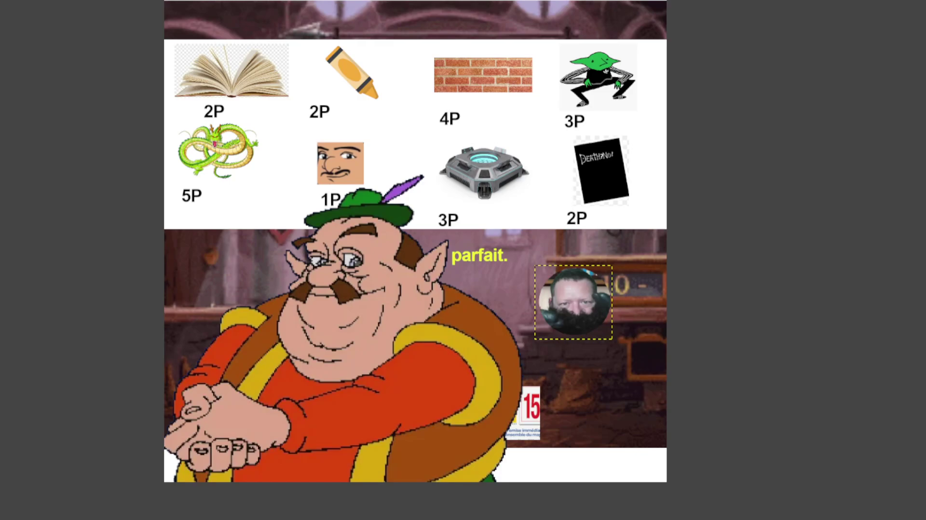
- Drag the face portrait slightly upward beside the 'parfait.' caption
mouse_move(581, 319)
left_mouse_down()
mouse_move(581, 294)
mouse_move(417, 128)
mouse_move(416, 147)
left_mouse_up()
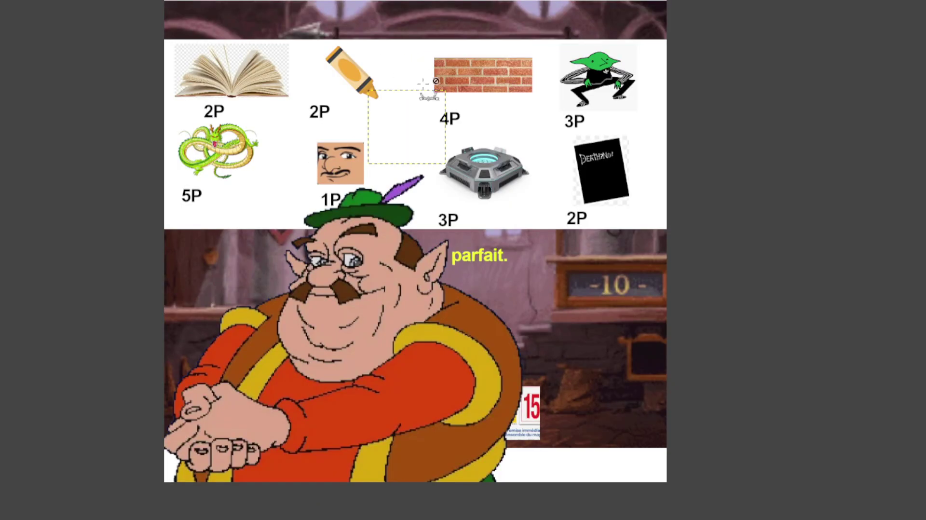
- Place the dumbbell in the shop and scale it to 178 × 78 px
left_click_drag(422, 84, 424, 94)
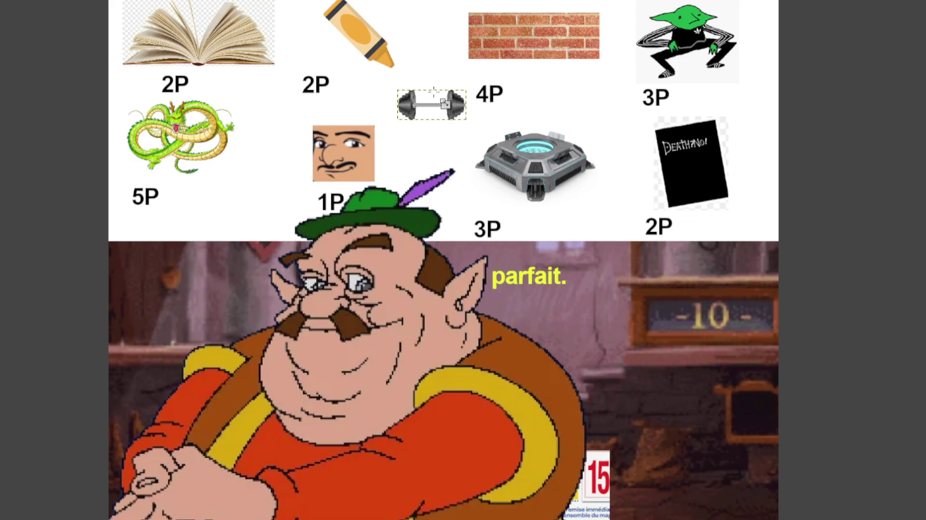
left_click(445, 103)
mouse_move(466, 119)
left_mouse_down()
mouse_move(533, 133)
mouse_move(477, 99)
mouse_move(435, 146)
left_mouse_up()
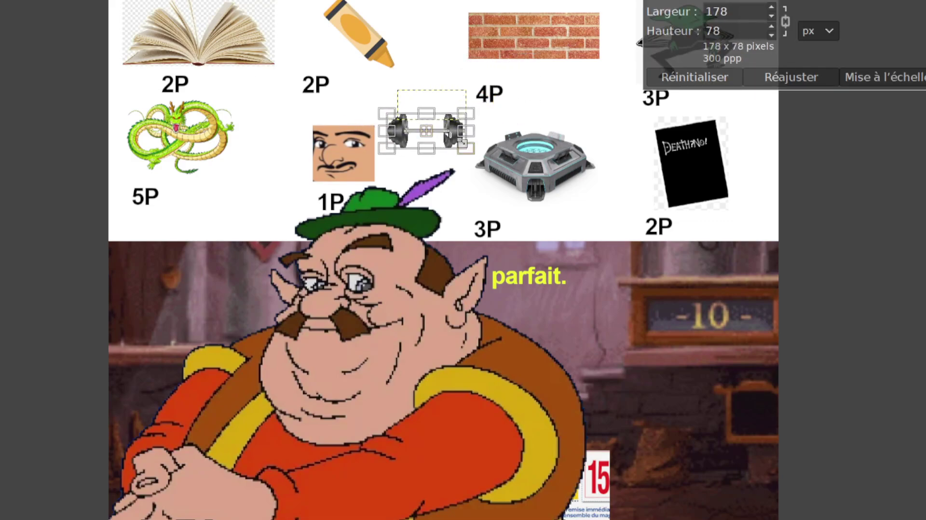
left_click(876, 79)
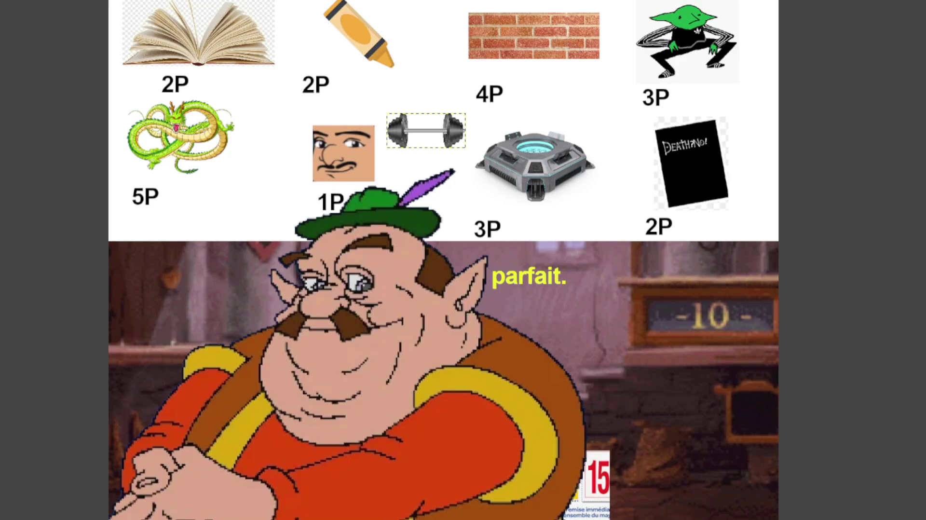
- Add a '2P' price label below the dumbbell
left_click_drag(390, 152, 463, 193)
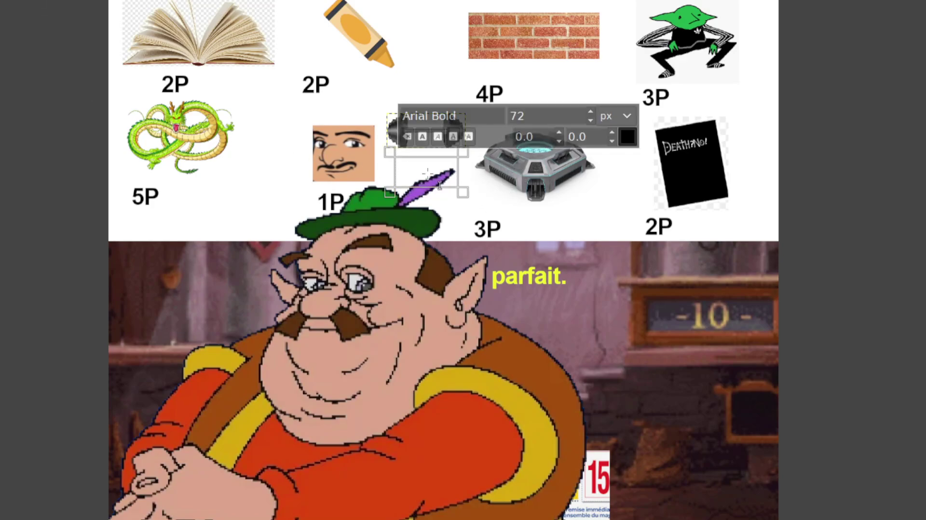
type("2 P")
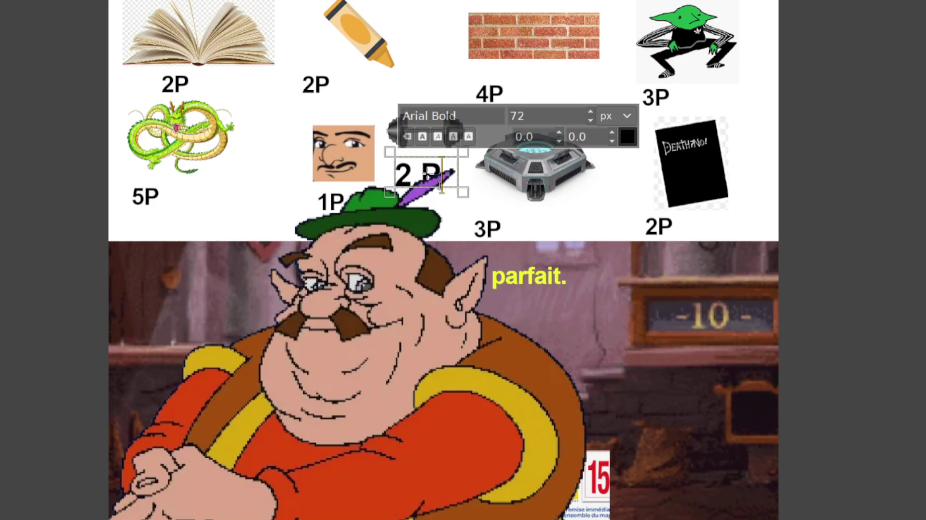
left_click(424, 174)
key("BackSpace")
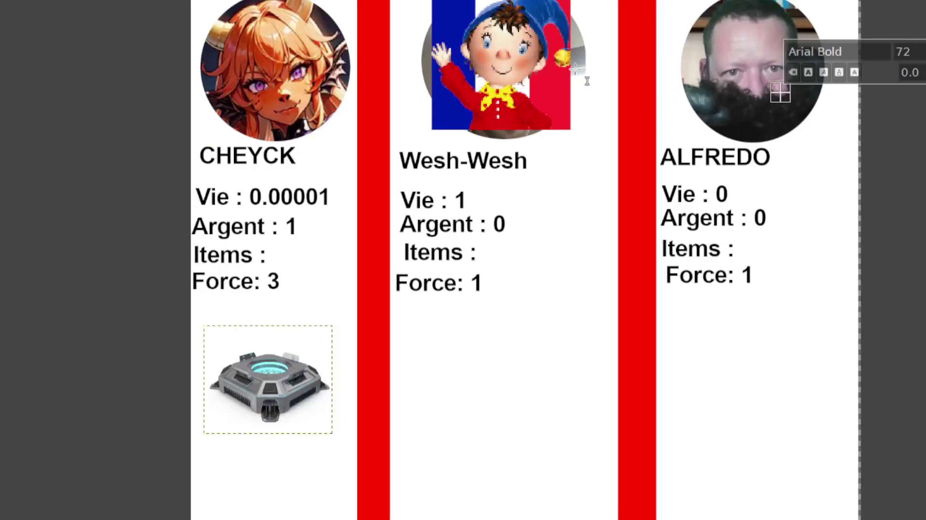
- Remove ALFREDO's portrait from the player sheet and zoom out the view
key("Escape")
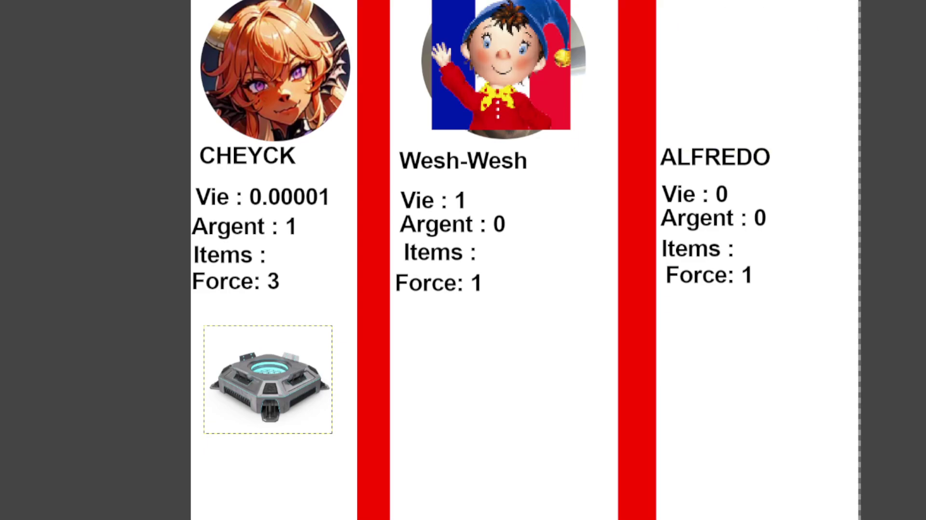
scroll(762, 184, "down", 2)
left_click_drag(765, 186, 676, 180)
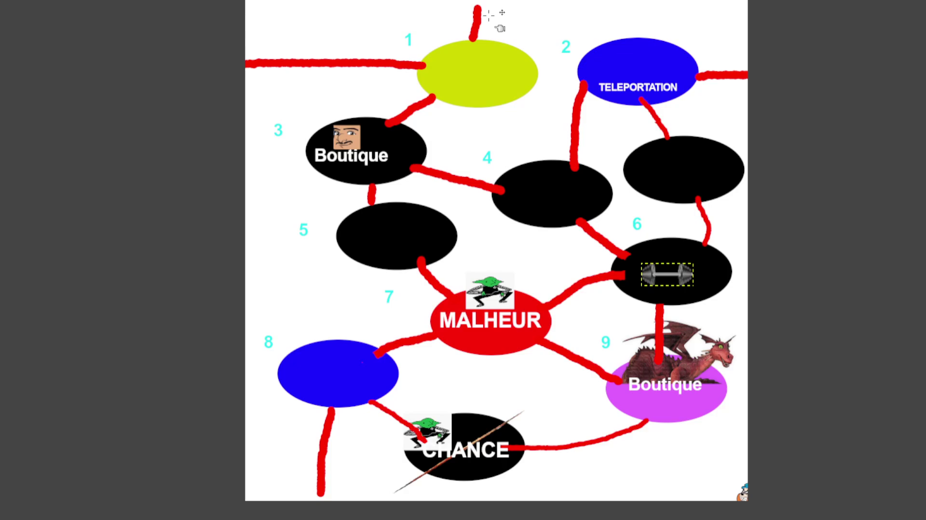
left_click_drag(508, 188, 492, 192)
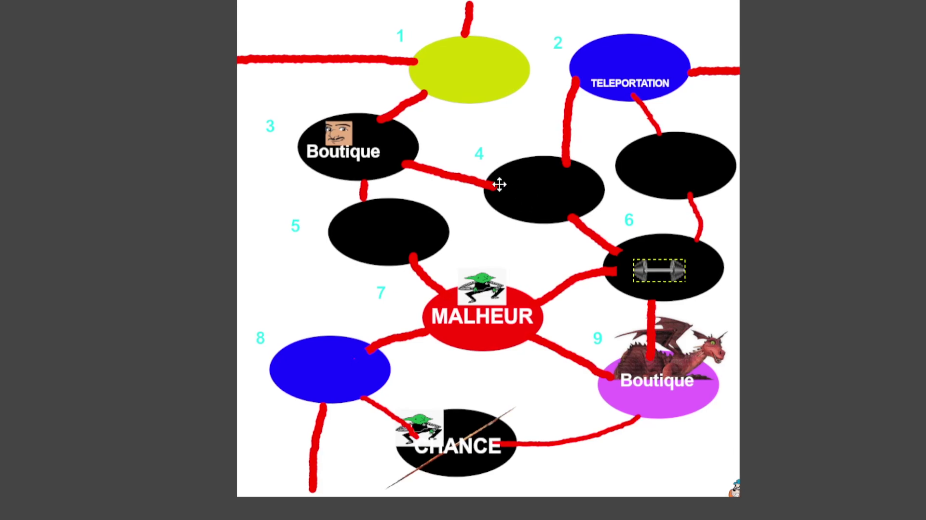
scroll(492, 192, "up", 1)
scroll(496, 195, "down", 2)
scroll(502, 198, "up", 2)
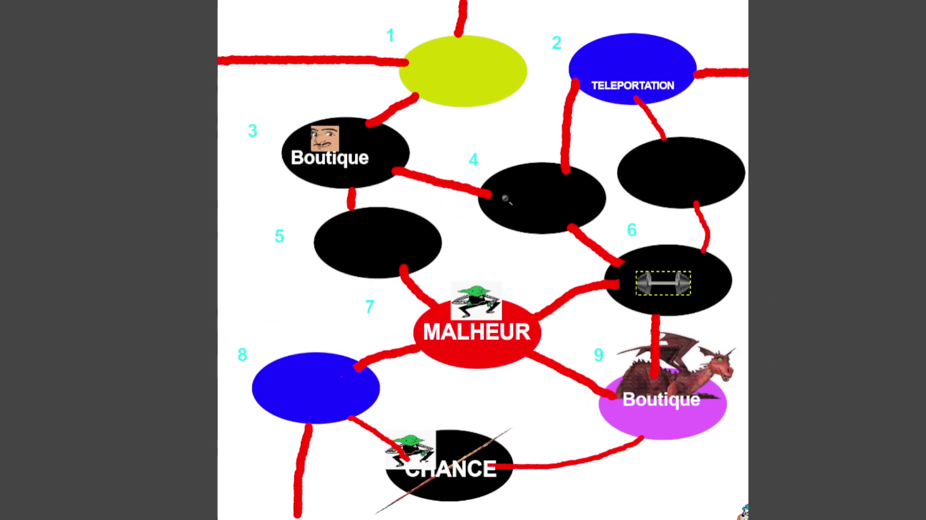
scroll(505, 199, "up", 1)
scroll(504, 199, "down", 2)
scroll(505, 197, "up", 2)
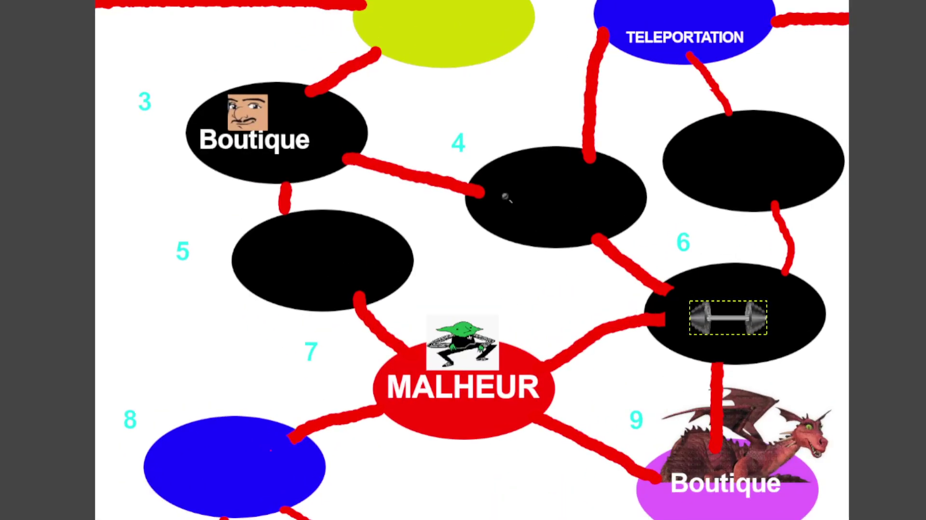
scroll(506, 199, "down", 1)
scroll(516, 211, "down", 1)
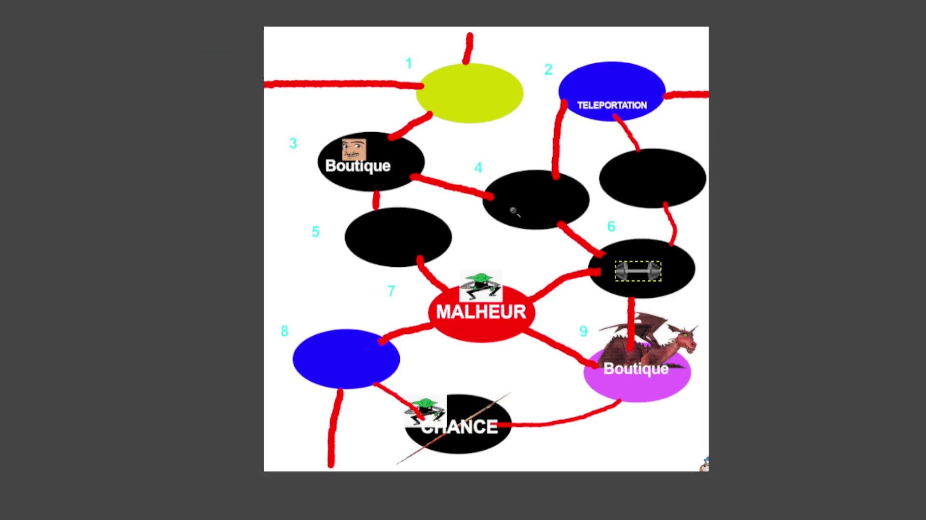
scroll(514, 213, "up", 1)
scroll(542, 207, "up", 1)
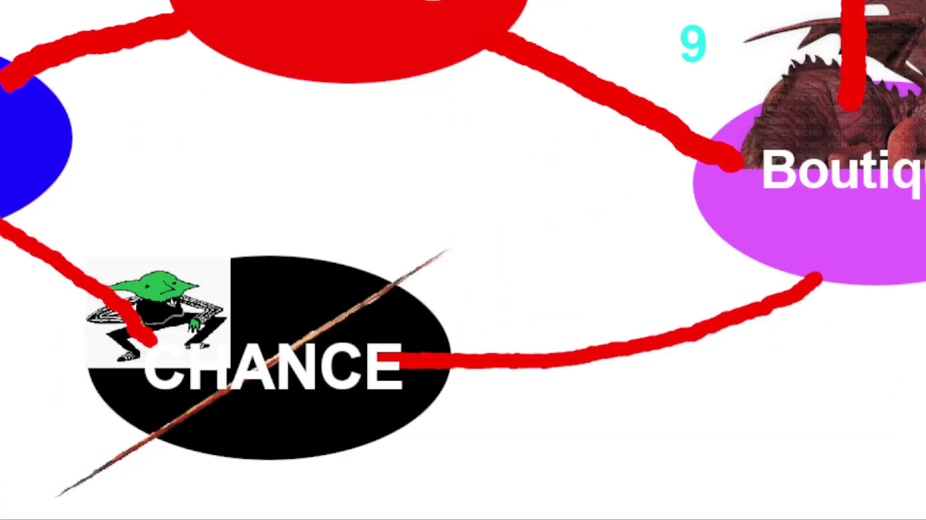
- Draw a text box above CHANCE, type test dialogue lines, then erase them all
left_click_drag(77, 97, 682, 259)
left_click_drag(50, 125, 600, 314)
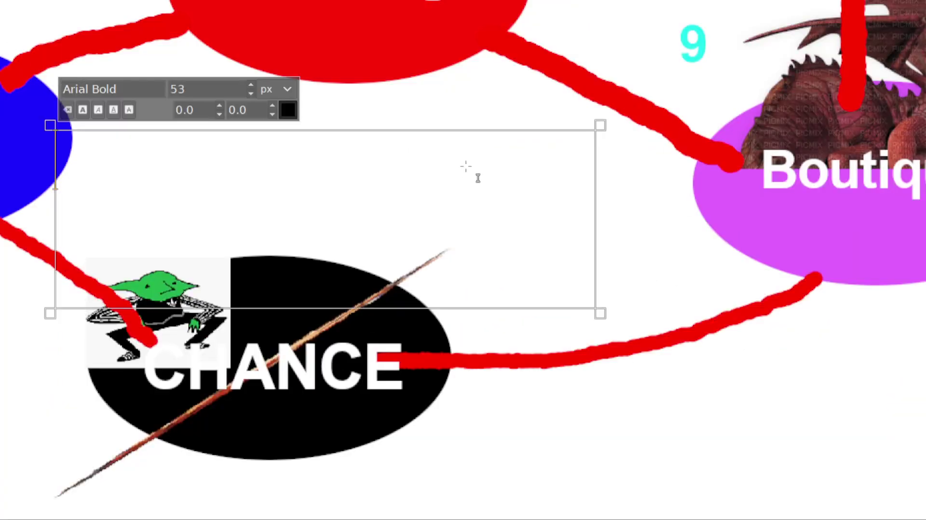
type("yo gr")
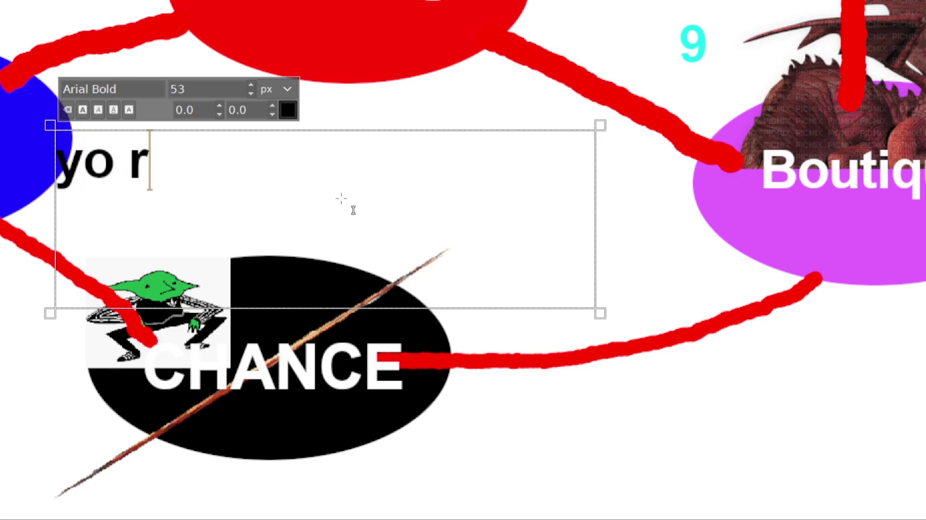
key("BackSpace")
type("gros, ")
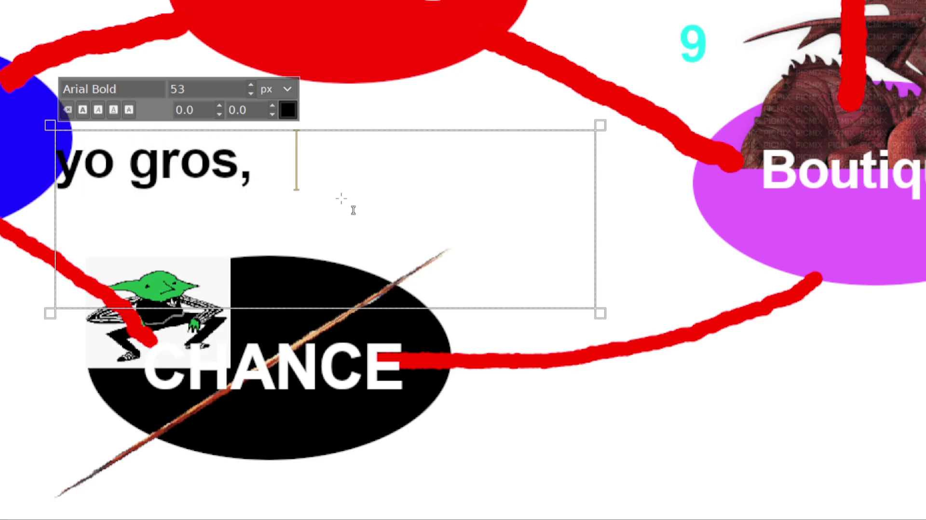
type("et la na")
key("BackSpace")
key("BackSpace")
key("BackSpace")
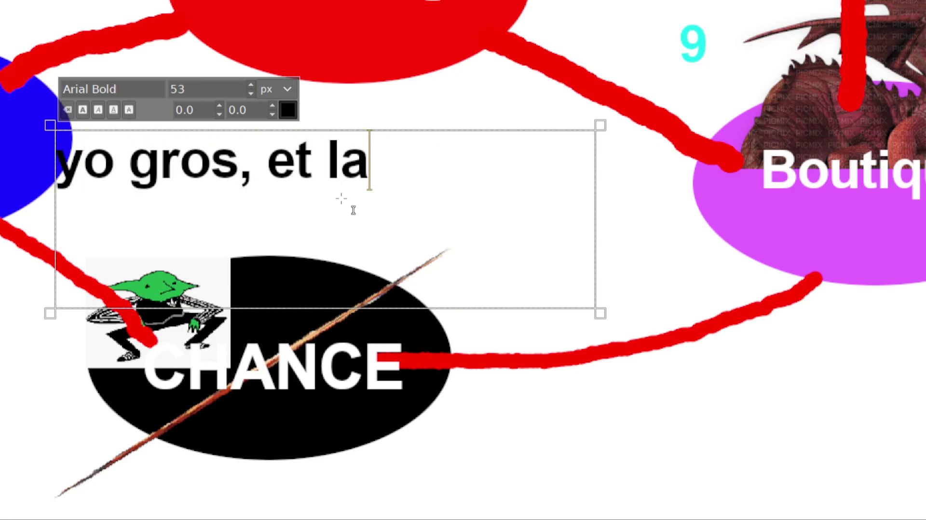
type("bagarre?")
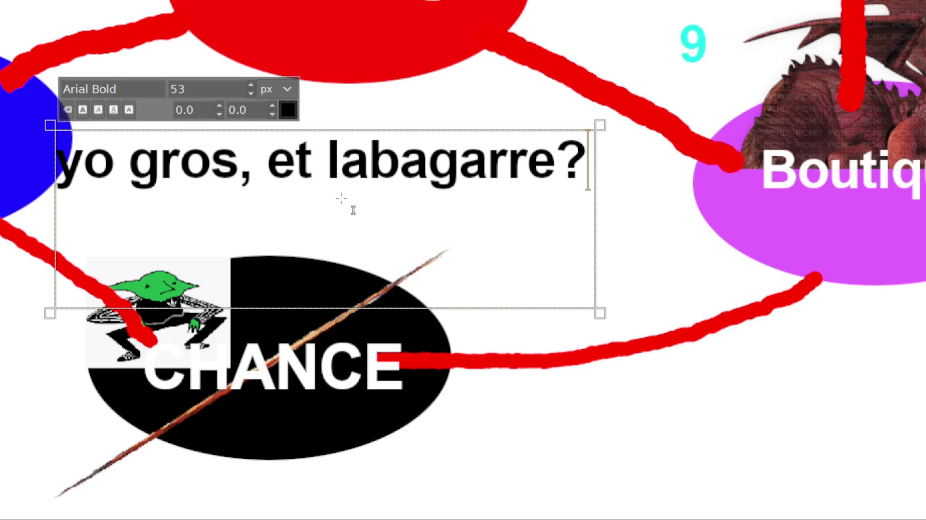
key("BackSpace")
key("BackSpace")
key("BackSpace")
key("BackSpace")
key("BackSpace")
key("BackSpace")
key("BackSpace")
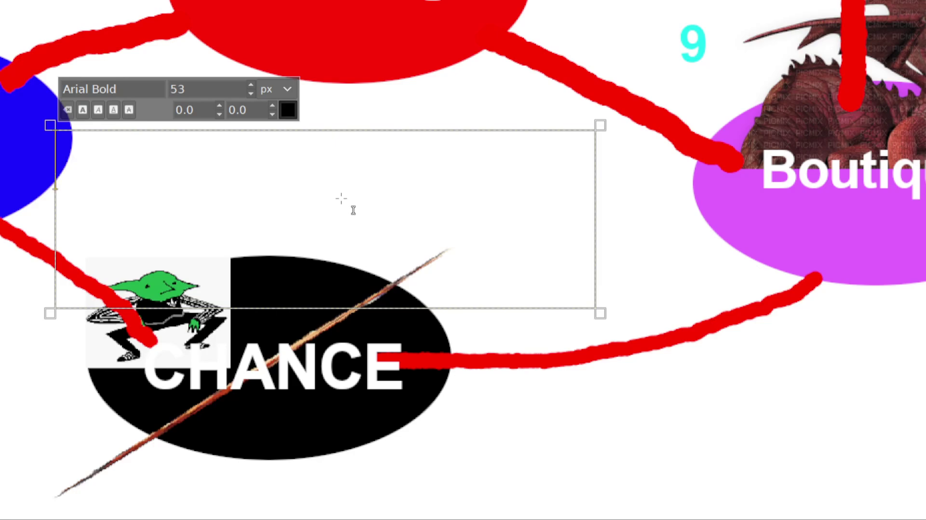
type("ah ")
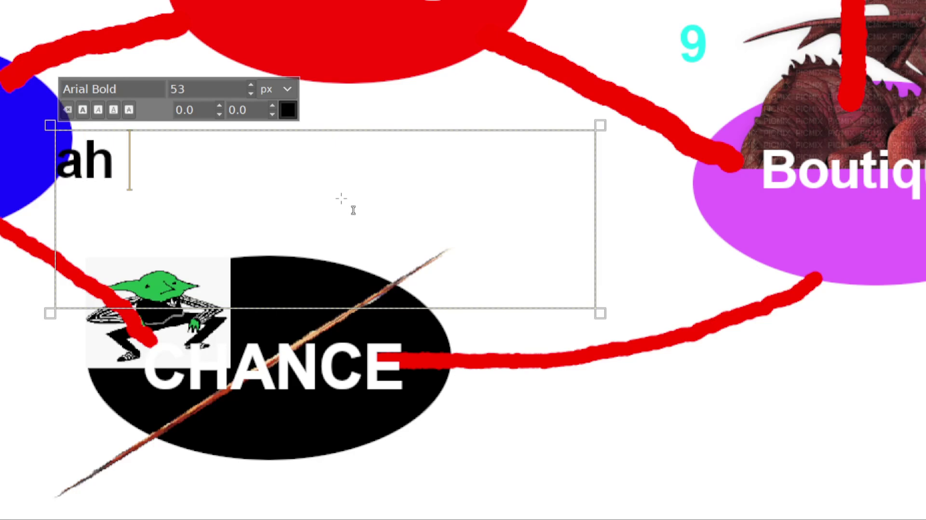
type("stylé")
key("BackSpace")
key("BackSpace")
key("BackSpace")
key("BackSpace")
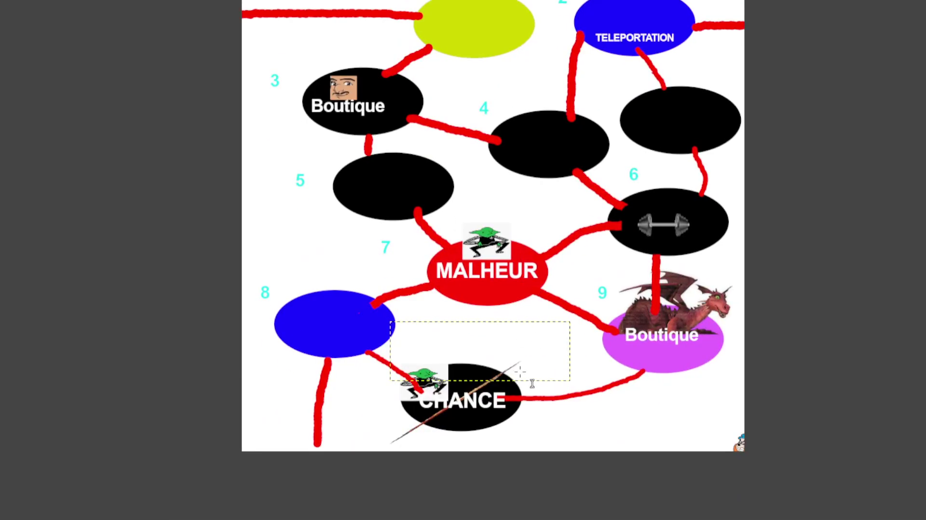
- Cancel the empty text box and nudge the brown stroke slightly right over CHANCE
left_click(415, 411)
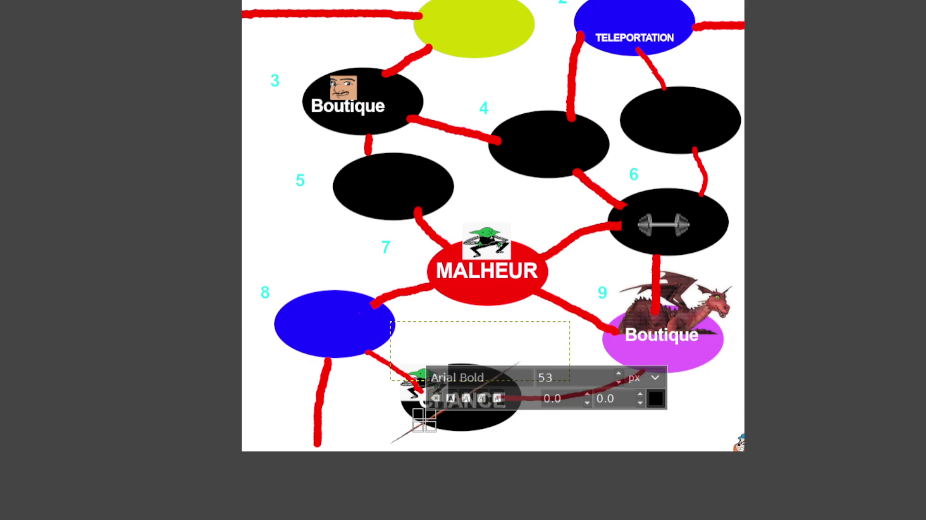
key("Escape")
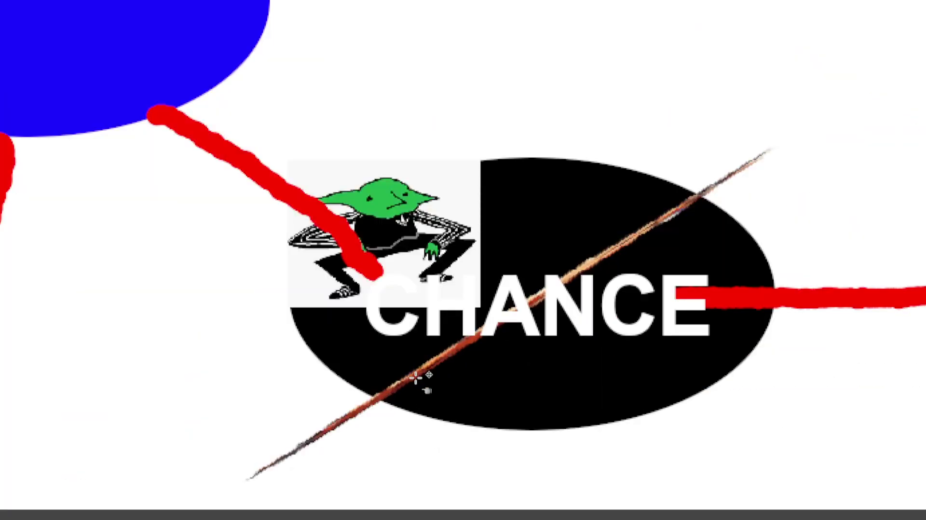
left_click_drag(407, 374, 414, 375)
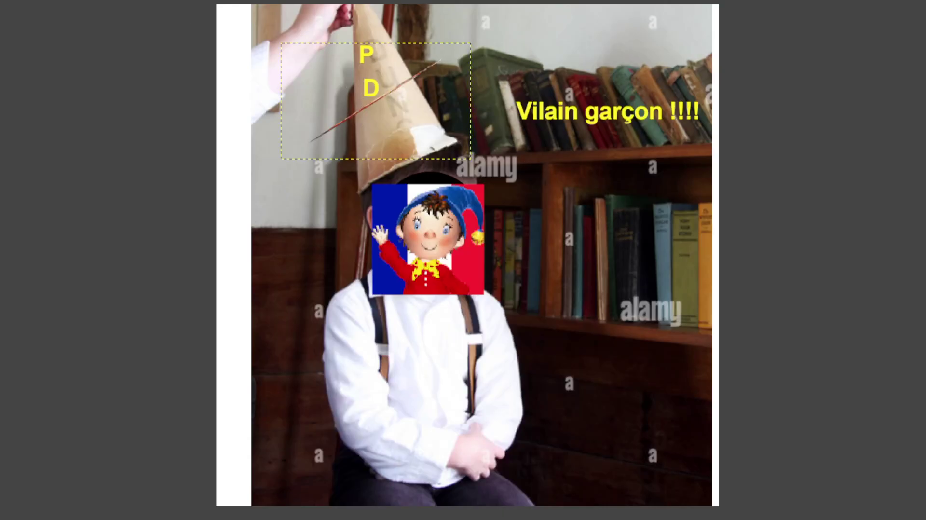
- Scale the stick on the dunce cap, chain unlinked, to 499 × 344 px
left_click(446, 150)
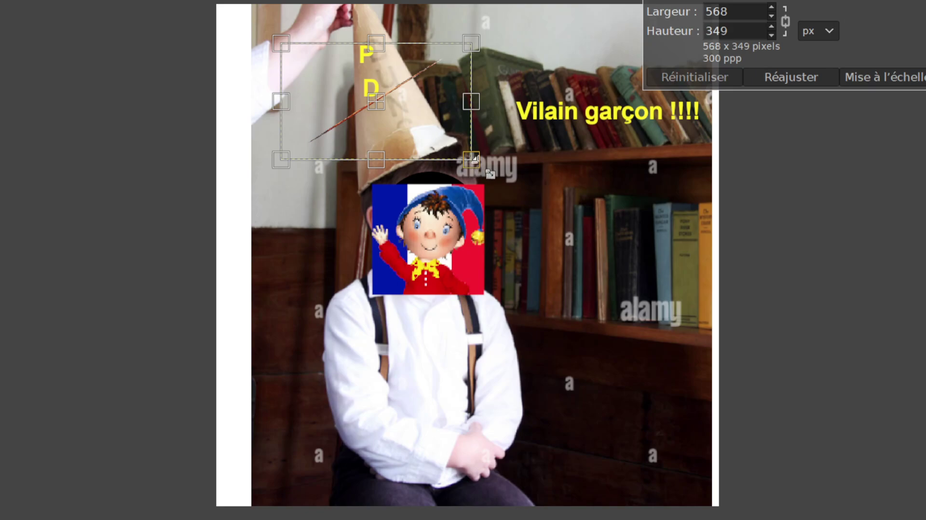
mouse_move(483, 172)
left_mouse_down()
mouse_move(559, 303)
mouse_move(454, 159)
left_mouse_up()
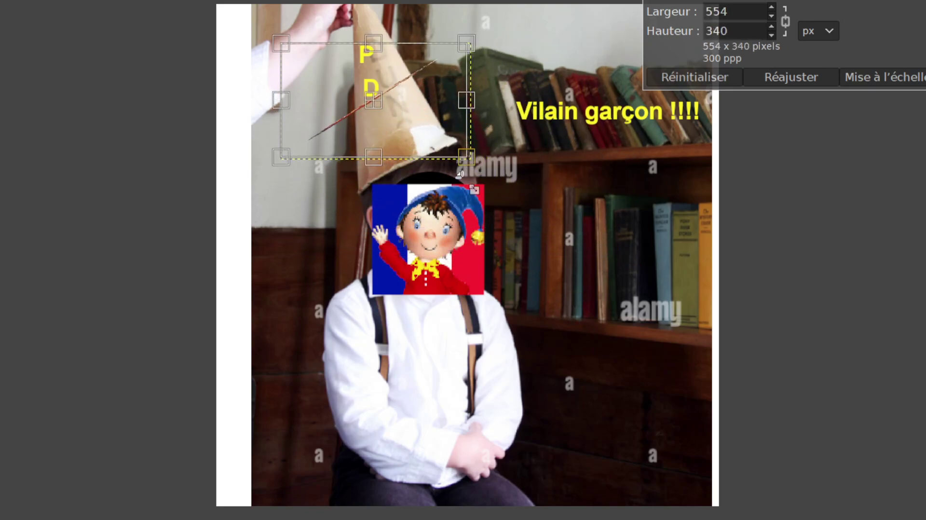
left_click(786, 21)
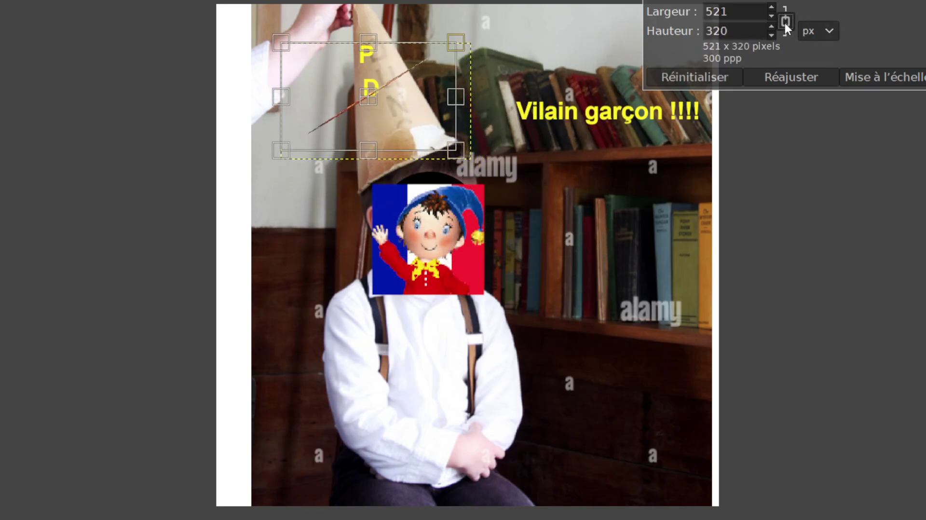
left_click_drag(455, 159, 602, 144)
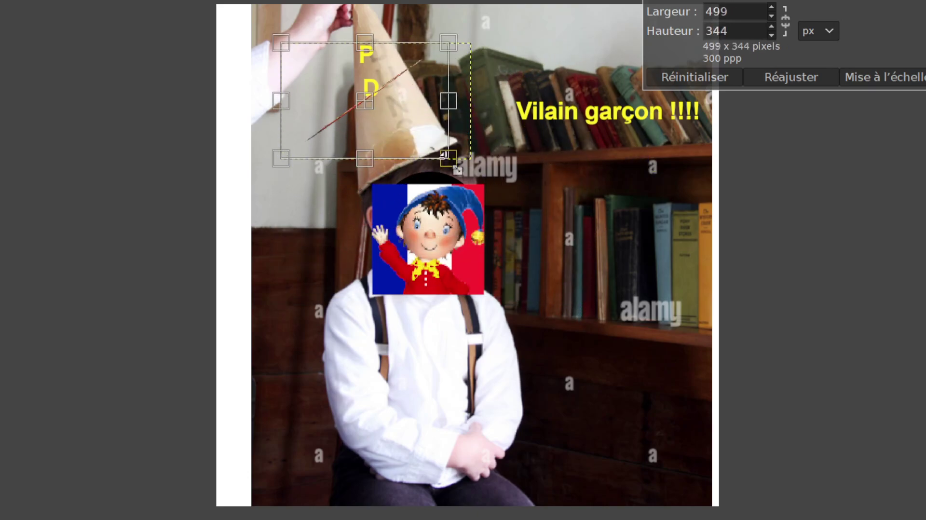
left_click_drag(602, 144, 426, 126)
left_click(886, 83)
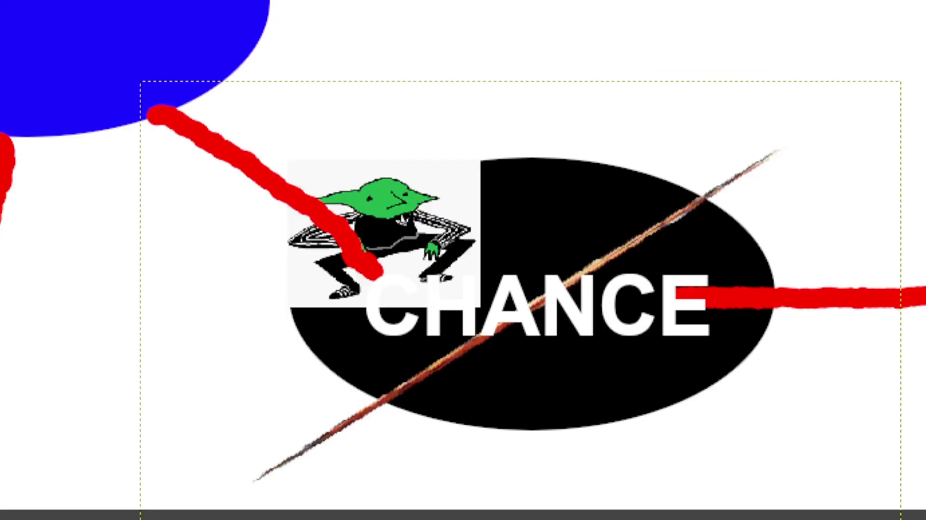
- Move the goblin image layer beside the Noddy face
left_click(387, 221)
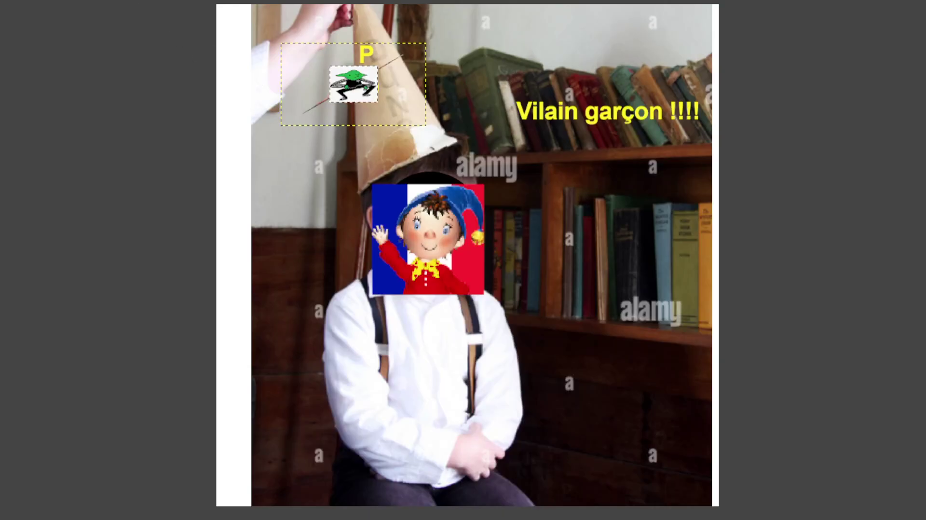
left_click_drag(361, 108, 523, 282)
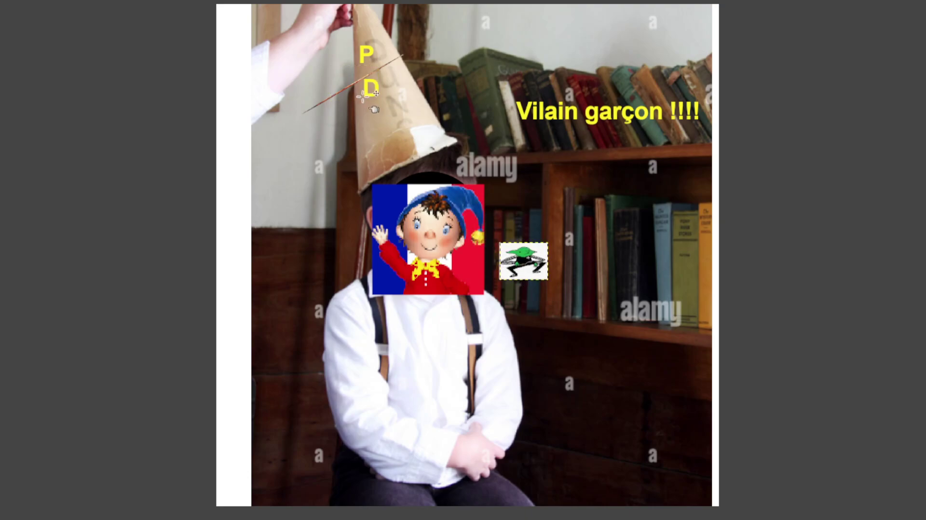
scroll(332, 83, "up", 5)
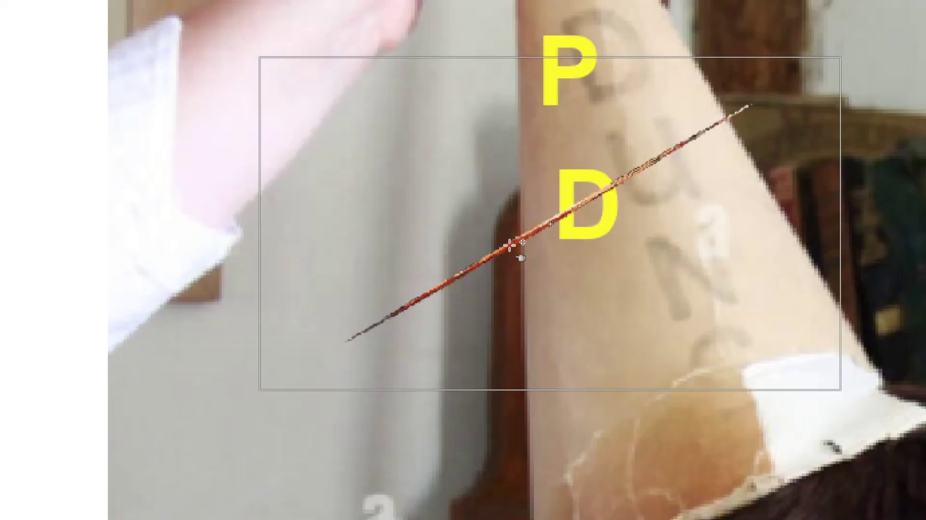
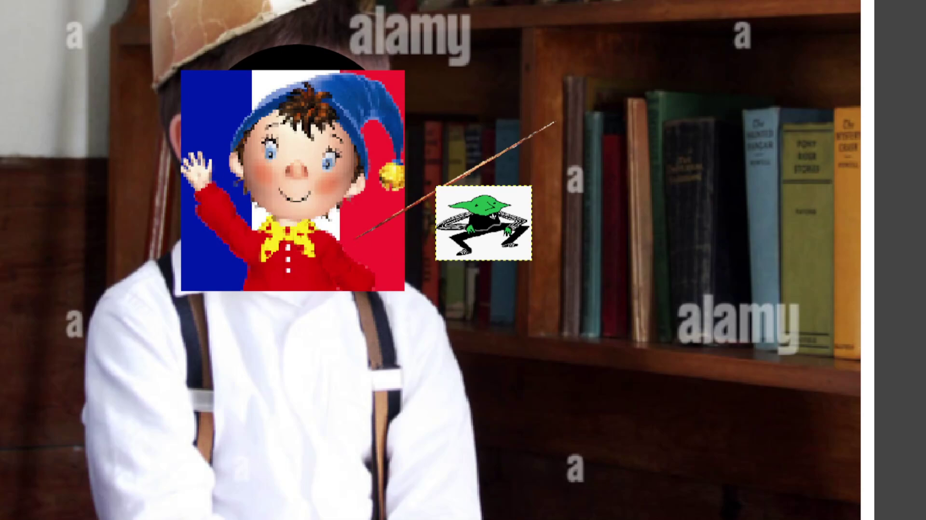
- On the Noddy layer, paint the red shirt and raised arm tan and add two magenta chest dots
key("Page_Down")
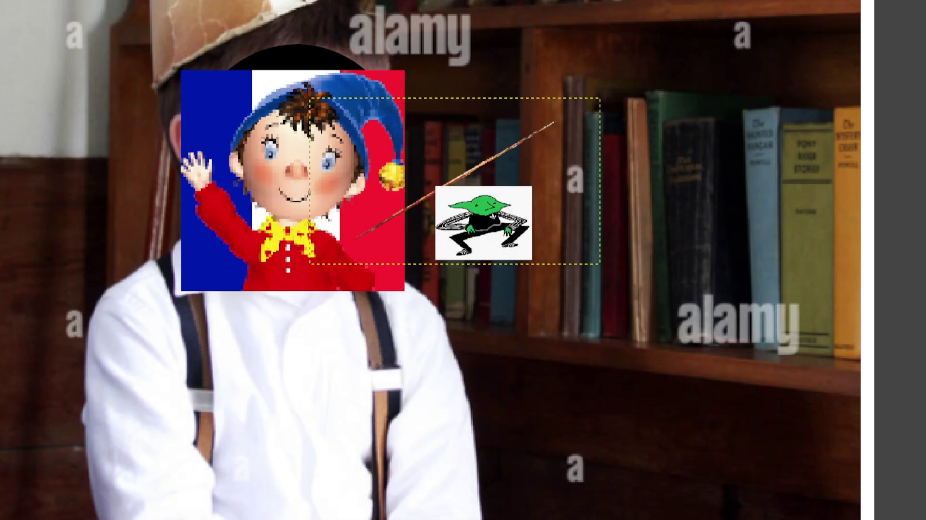
key("Page_Down")
scroll(316, 243, "up", 1)
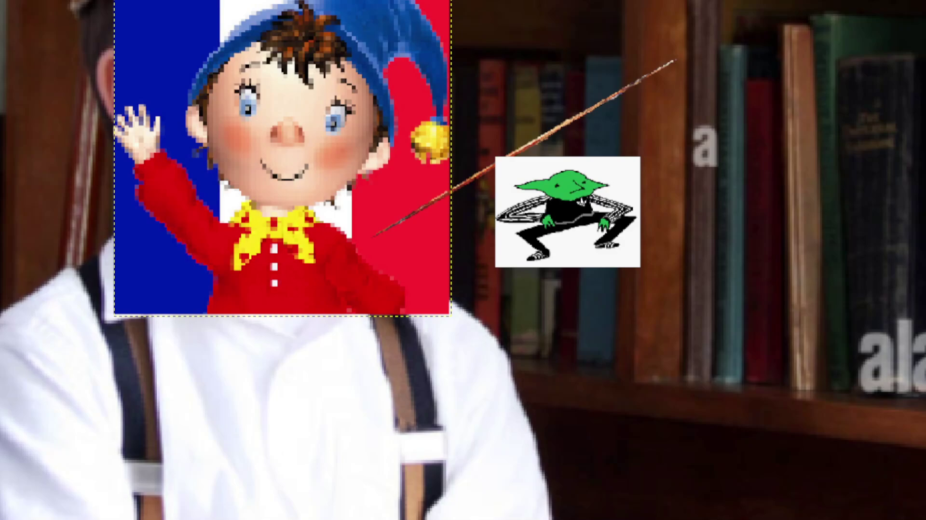
scroll(56, 182, "down", 1)
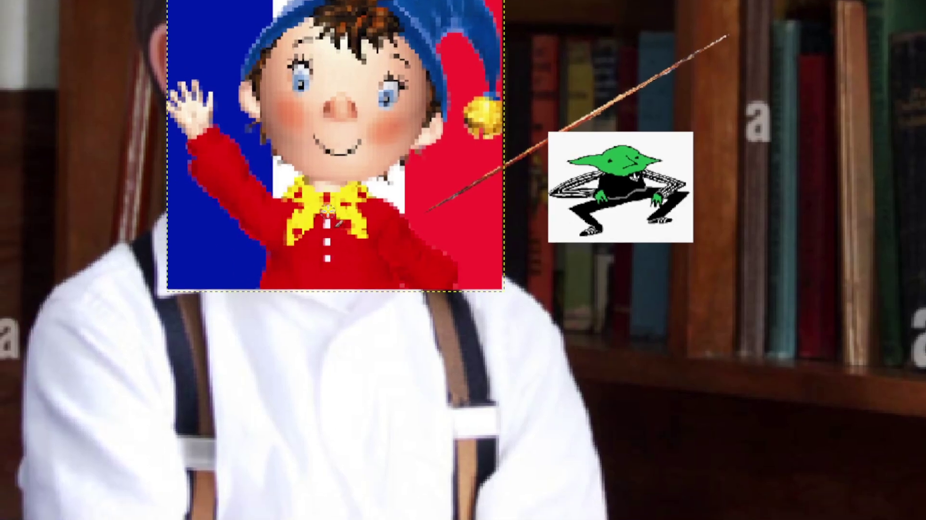
left_click_drag(300, 197, 268, 289)
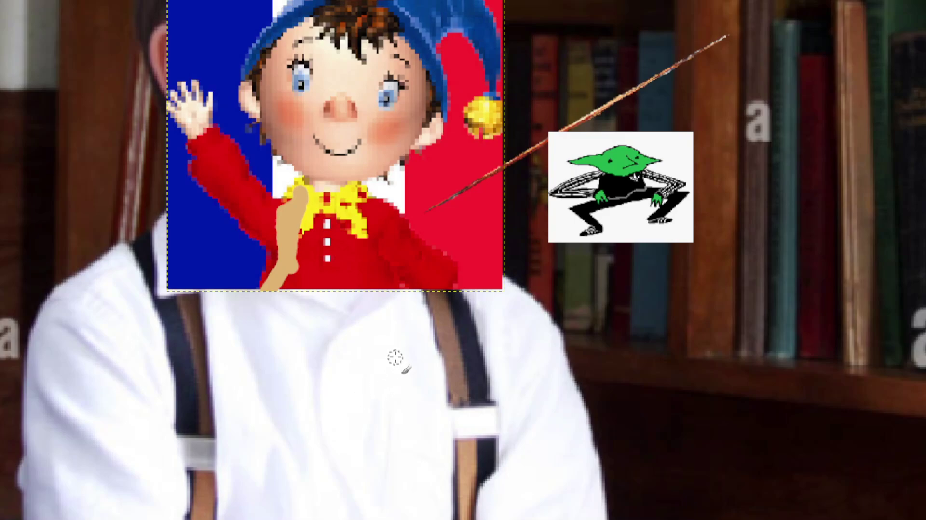
mouse_move(399, 309)
left_mouse_down()
mouse_move(342, 223)
mouse_move(347, 252)
mouse_move(290, 313)
left_mouse_up()
mouse_move(270, 242)
left_mouse_down()
mouse_move(366, 249)
mouse_move(475, 281)
left_mouse_up()
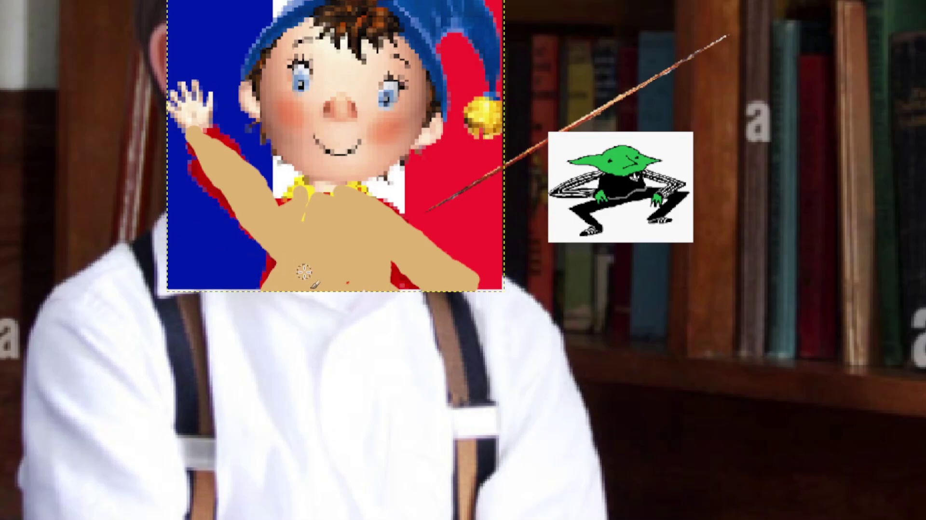
left_click(297, 231)
left_click(358, 234)
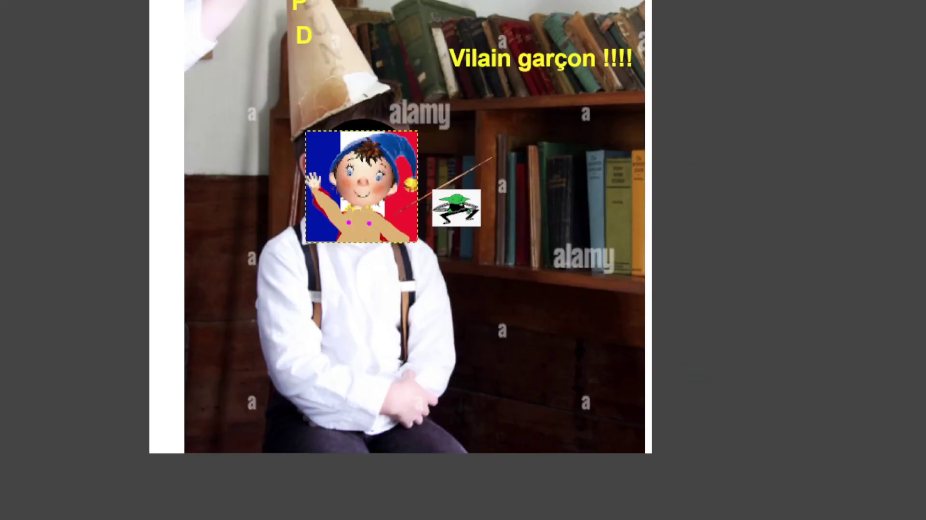
- Close the previous 'g' winner dialog and spin the Wheel of Names again
scroll(462, 210, "up", 1)
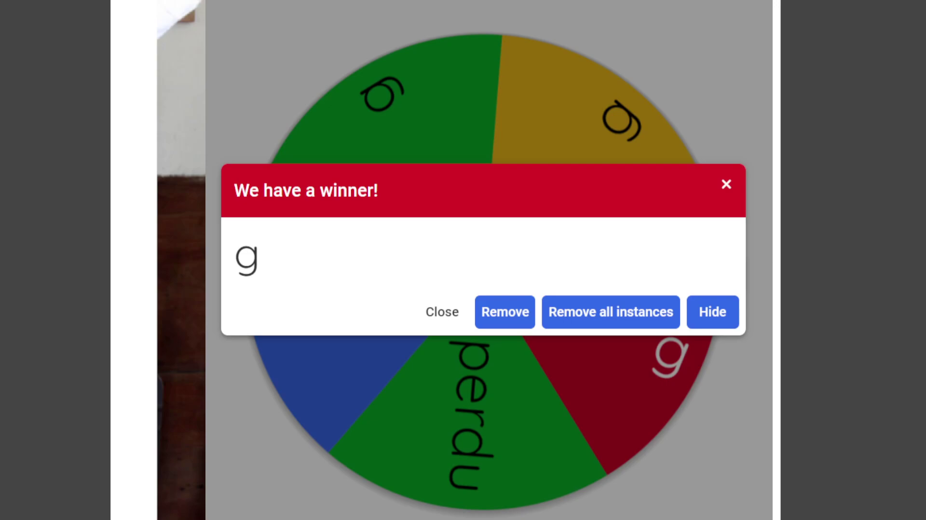
left_click(725, 184)
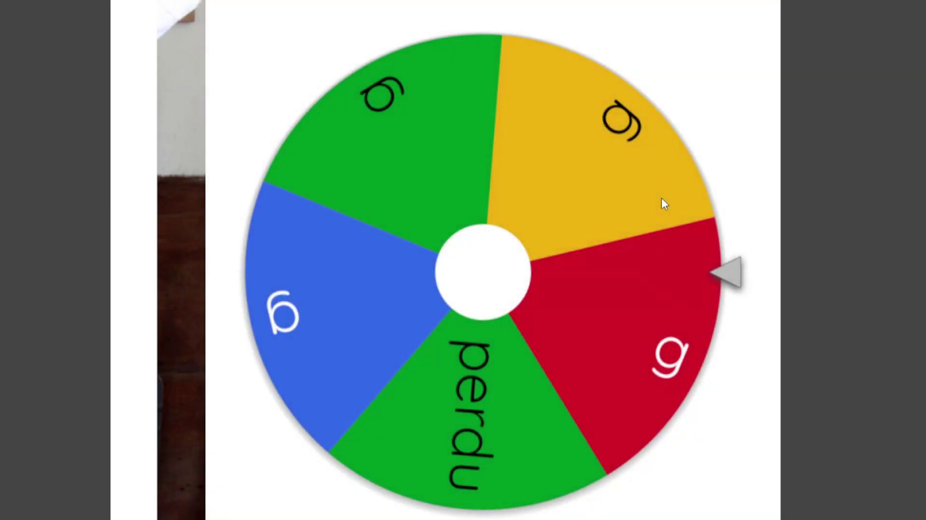
left_click(661, 203)
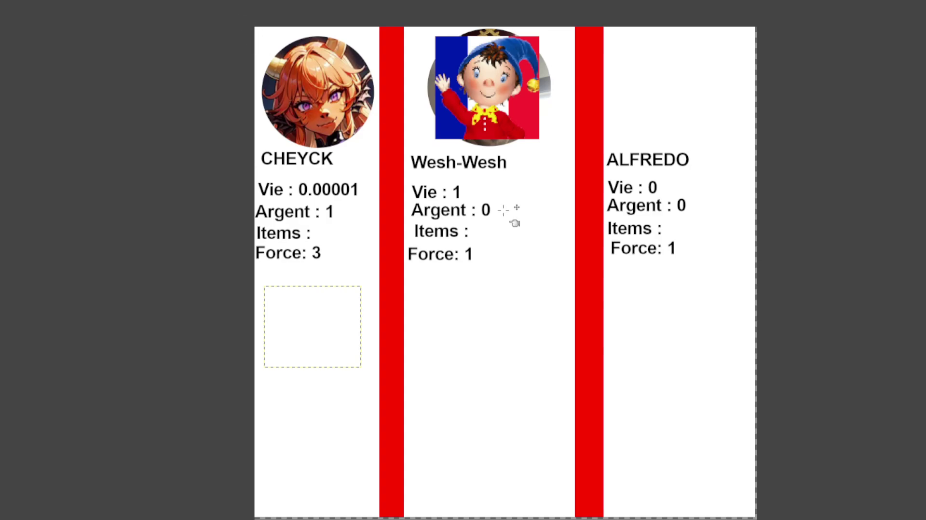
- Change Wesh-Wesh's 'Vie : 1' to 'Vie : 0.00000001' on the stats sheet
left_click(472, 191)
key("BackSpace")
type("00")
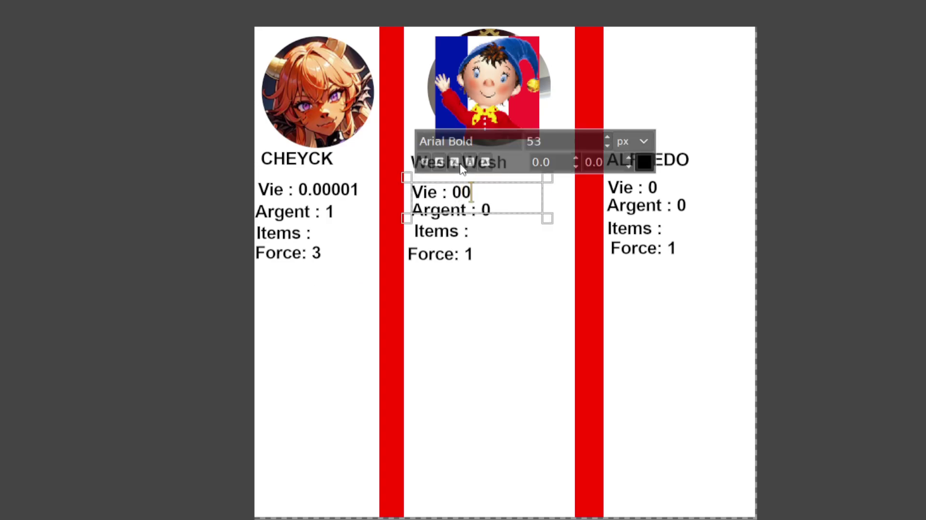
key("BackSpace")
type(".00")
type("000001")
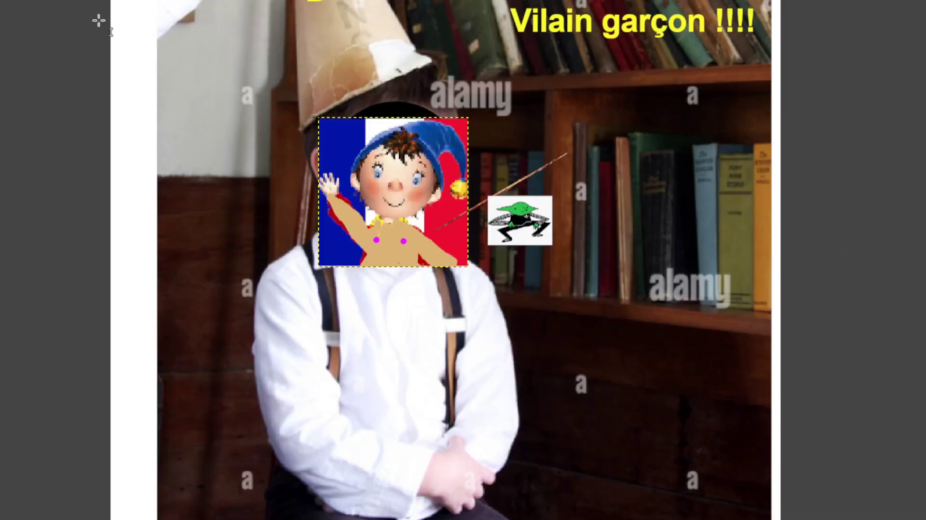
key("ctrl+z")
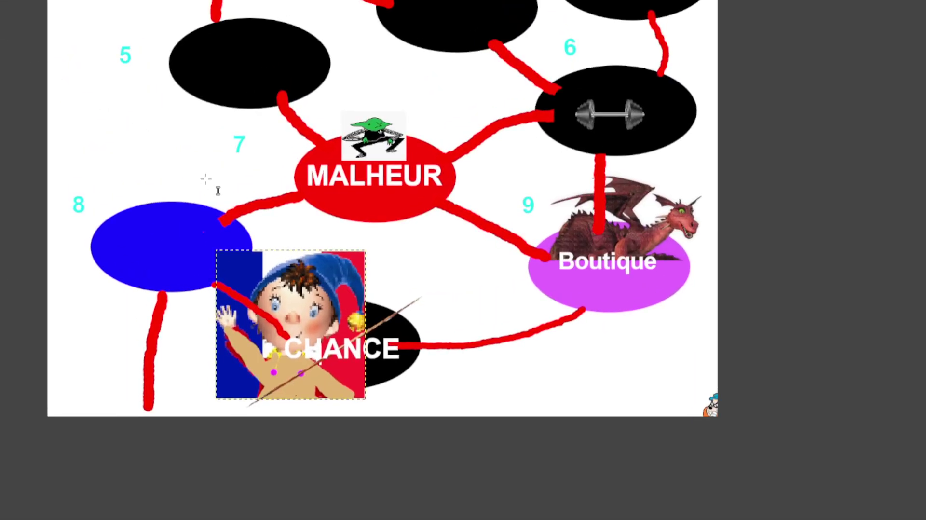
- Scale the pasted Noddy picture down to 143×119
left_click(207, 181)
left_click(274, 370)
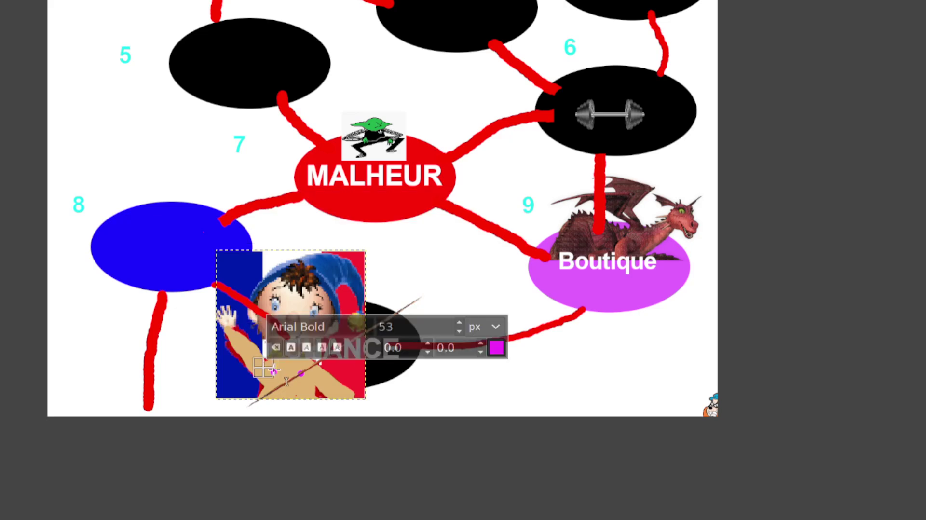
key("Escape")
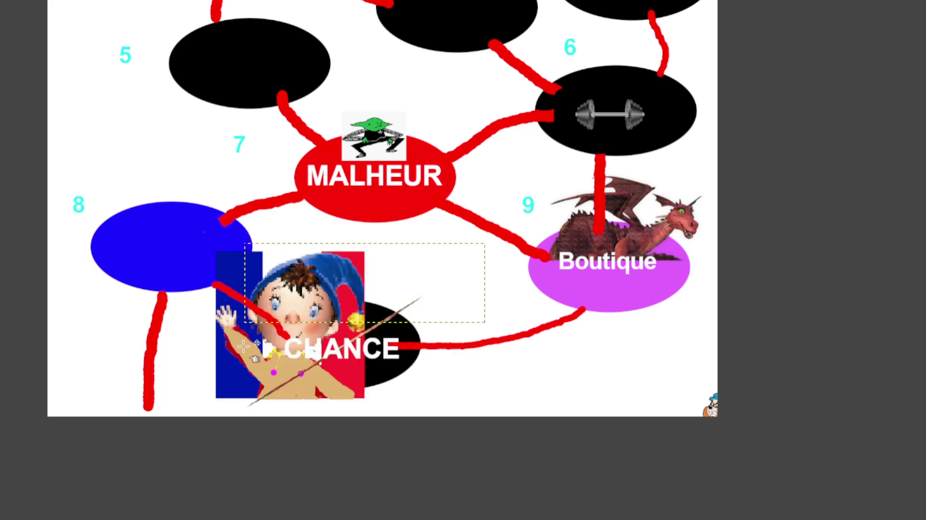
left_click(244, 252)
key("shift+s")
mouse_move(369, 282)
left_mouse_down()
mouse_move(284, 384)
mouse_move(243, 58)
left_mouse_up()
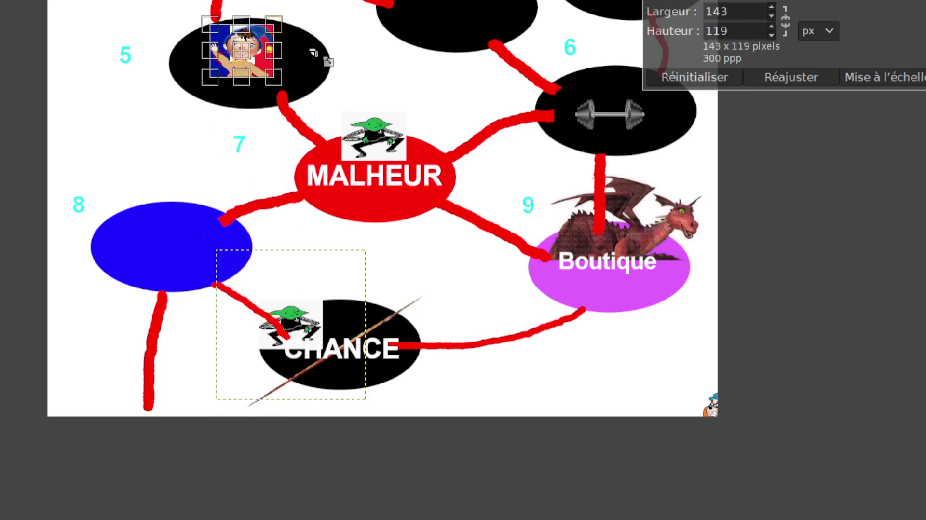
scroll(321, 58, "up", 5)
scroll(321, 58, "left", 5)
left_click(885, 79)
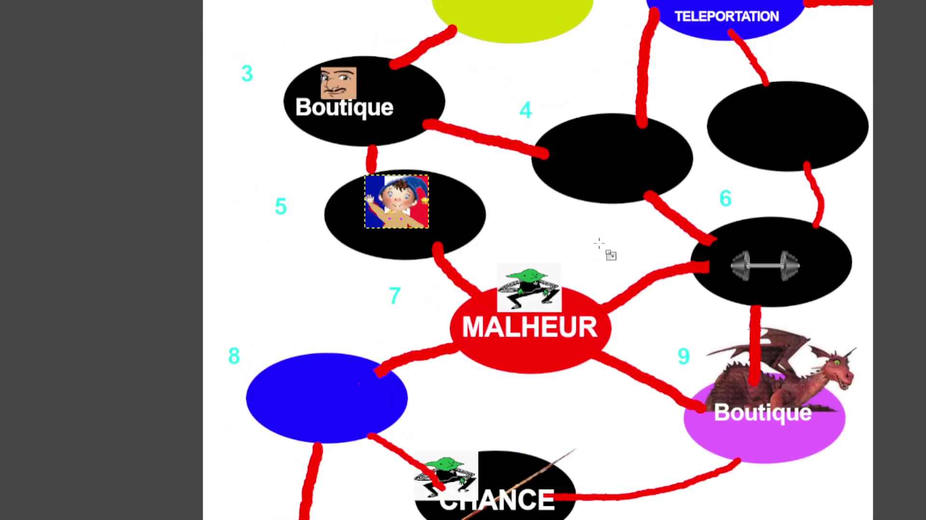
- Move the goblin below the CHANCE ellipse and place the small Noddy into ellipse 5
scroll(605, 252, "down", 5)
scroll(606, 252, "right", 2)
scroll(489, 376, "up", 1, "ctrl")
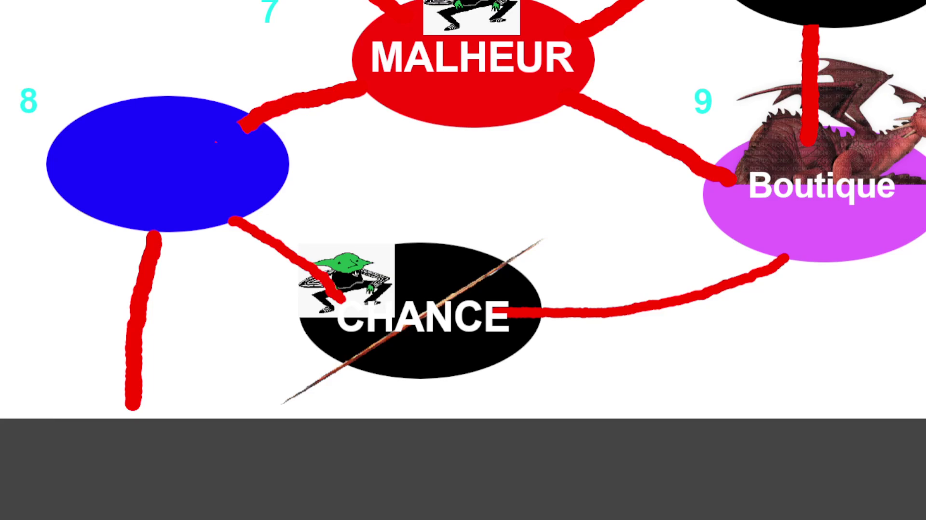
scroll(453, 246, "up", 1, "ctrl")
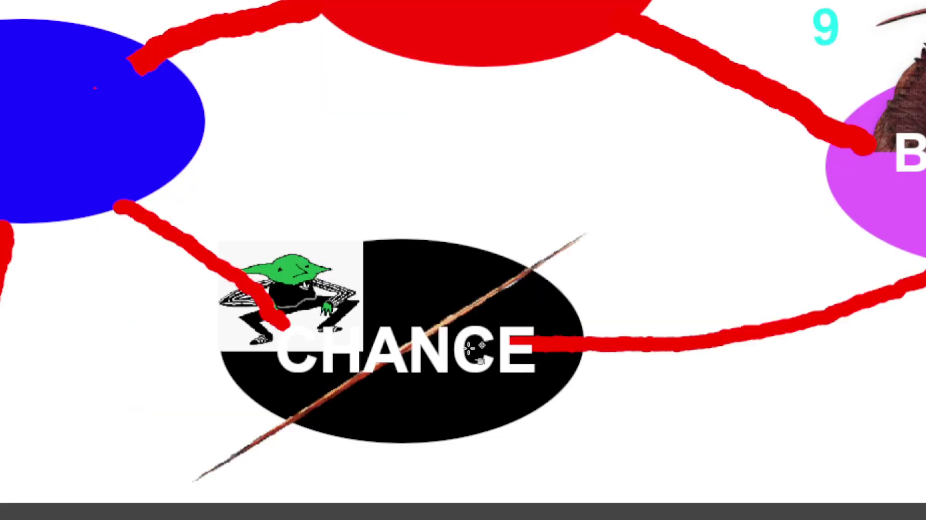
scroll(487, 415, "up", 4)
scroll(502, 487, "down", 1)
scroll(540, 463, "down", 1)
scroll(593, 400, "down", 4)
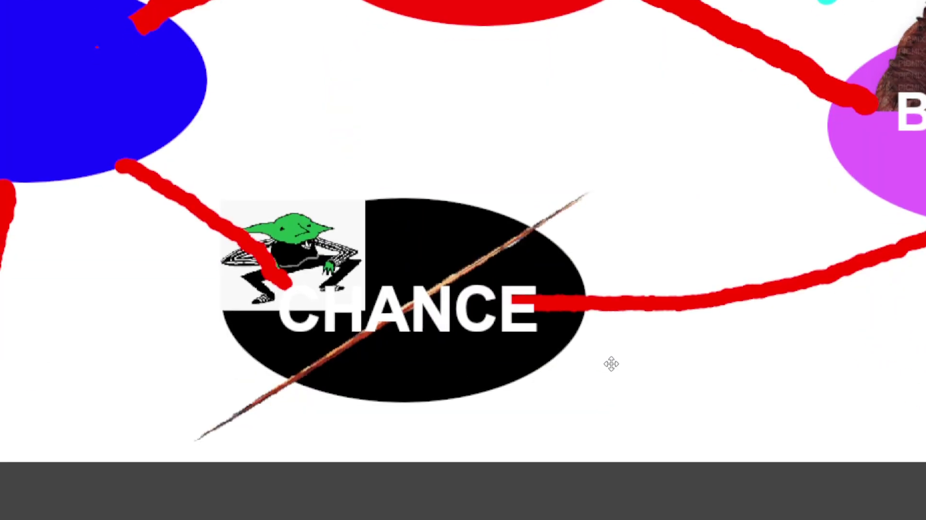
scroll(611, 364, "down", 4)
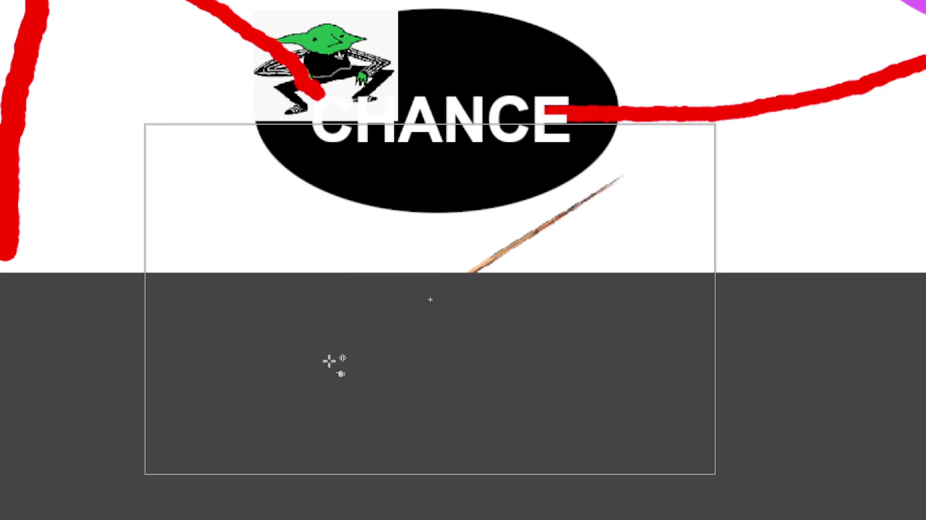
left_click_drag(330, 360, 329, 245)
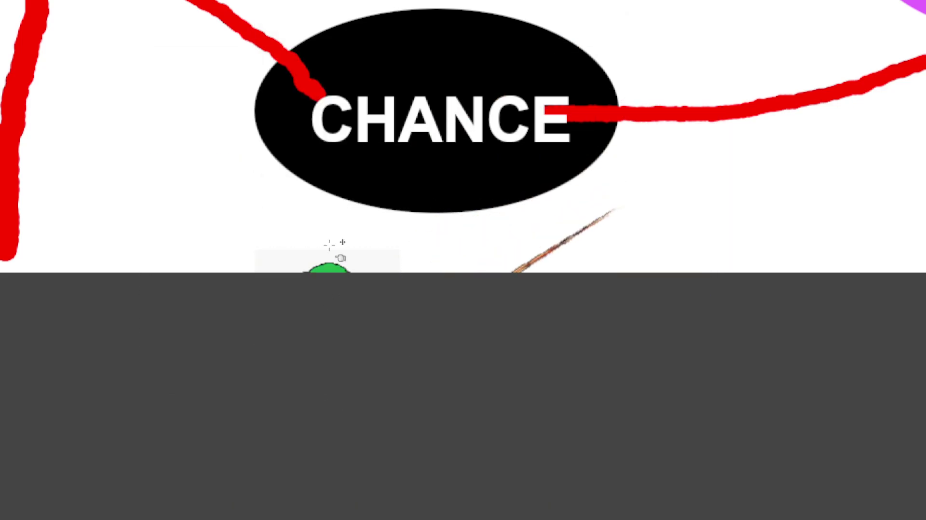
scroll(420, 282, "up", 5)
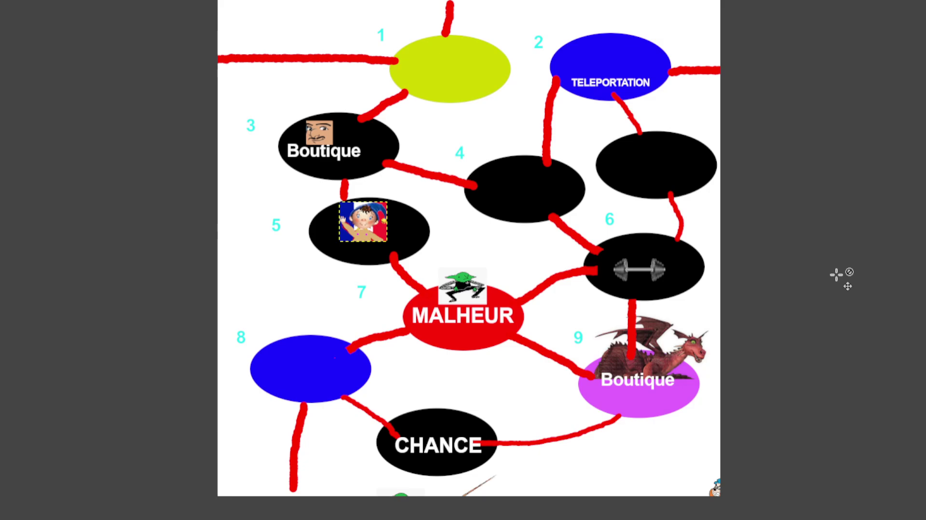
scroll(386, 295, "up", 2, "ctrl")
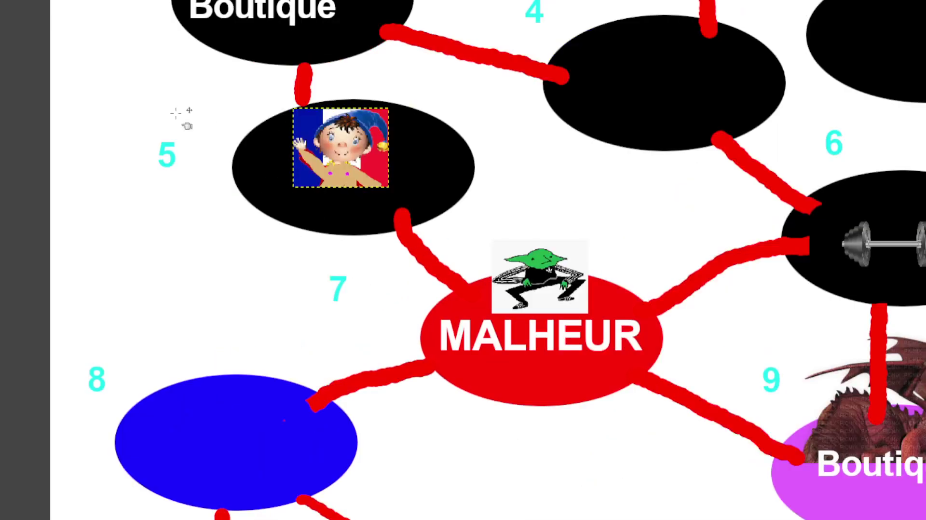
left_click_drag(359, 154, 374, 22)
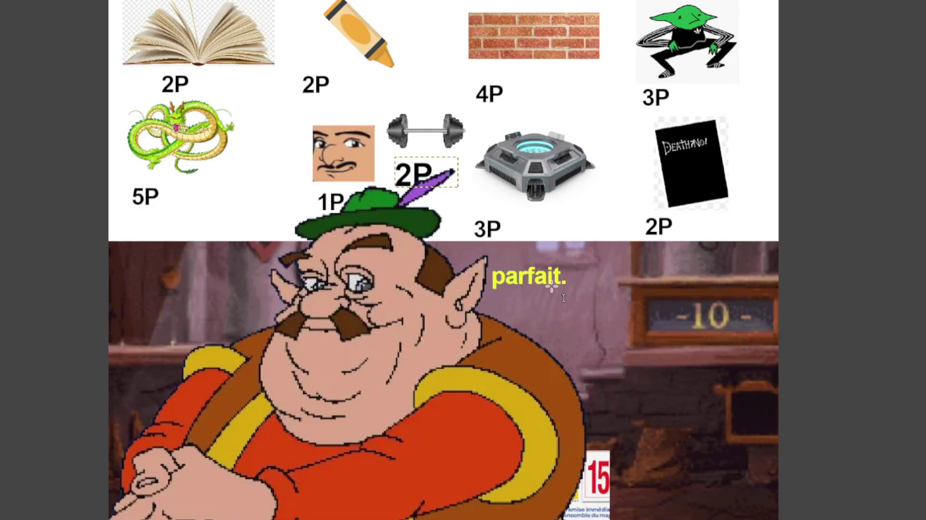
- Rewrite the merchant's 'parfait.' line, trying 'Bravo mon ptit uber' then 'Tiens, voilà 3 francs'
left_click(550, 285)
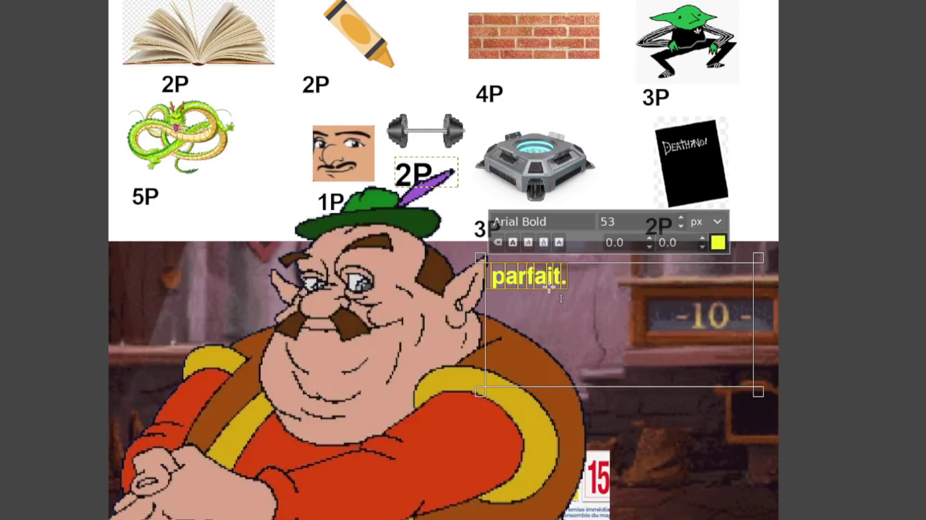
key("BackSpace")
type("Bravo")
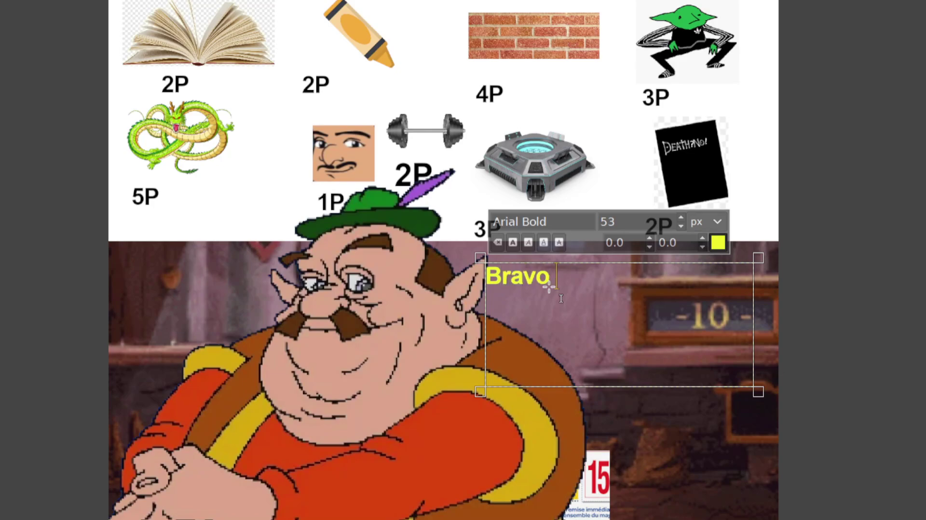
type(" mon ptit uber")
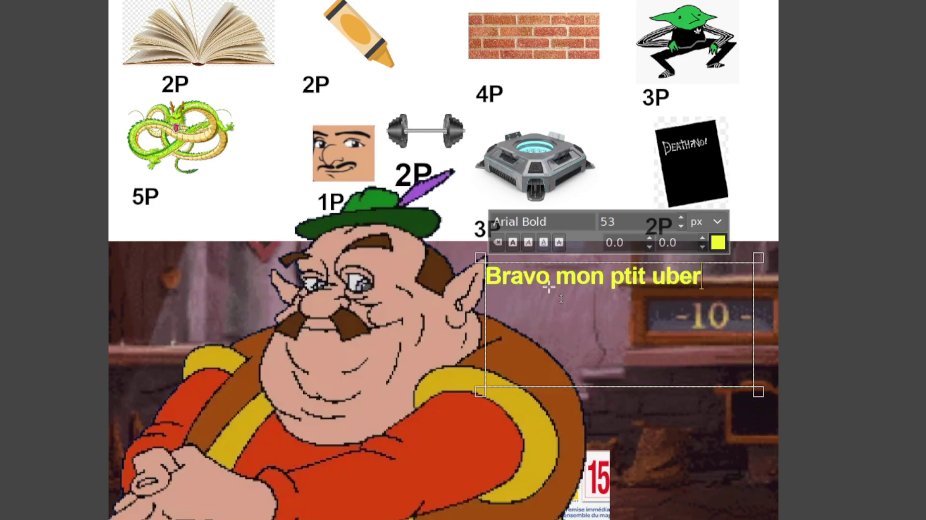
key("BackSpace")
key("BackSpace")
key("BackSpace")
key("BackSpace")
key("BackSpace")
key("BackSpace")
key("BackSpace")
type("Tiens,")
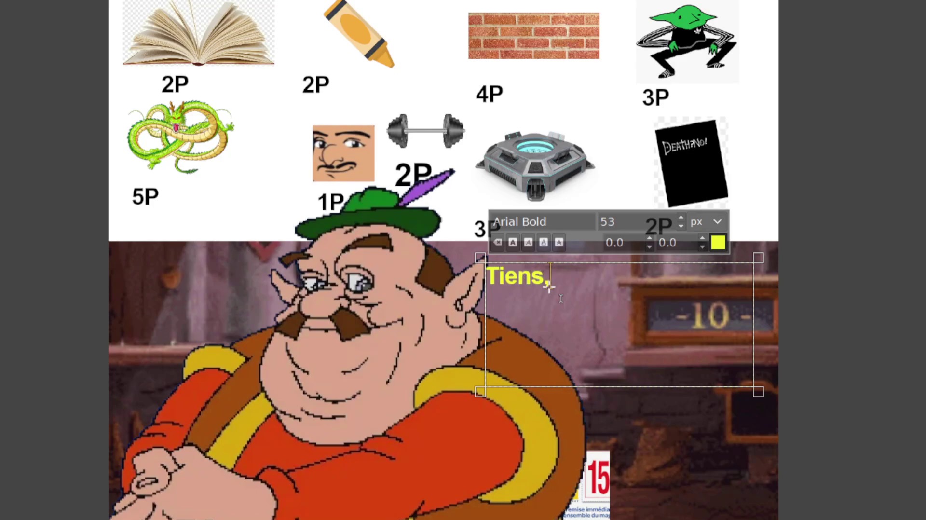
type(" voilà 3 f")
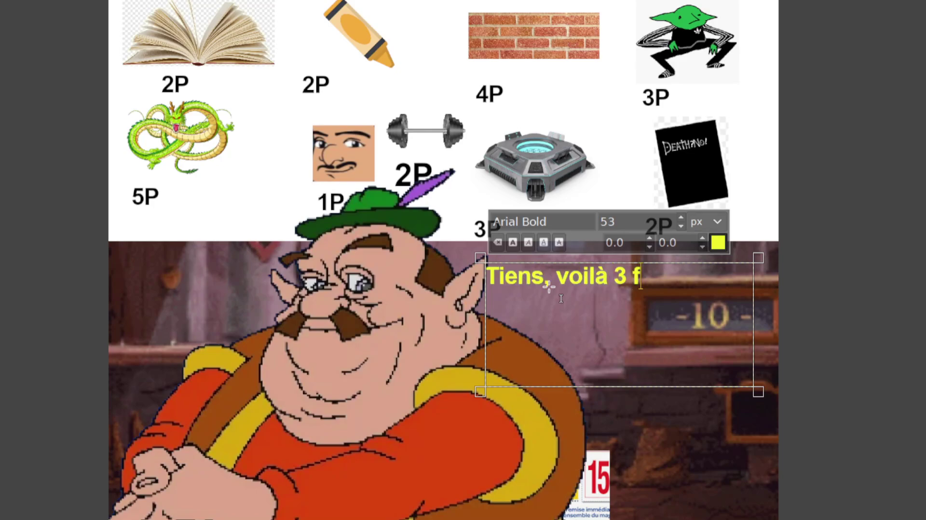
type("rancs")
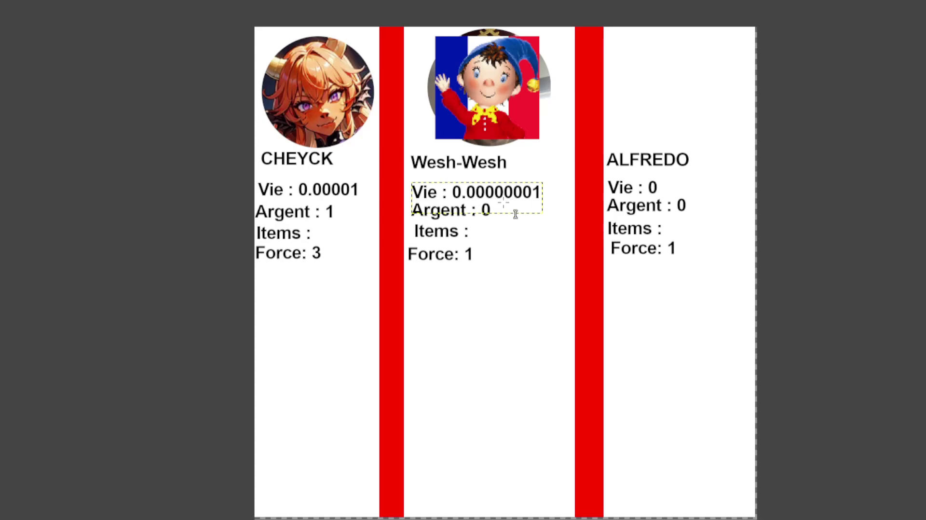
- Change the middle player's 'Argent : 0' to 'Argent : 3'
left_click(480, 220)
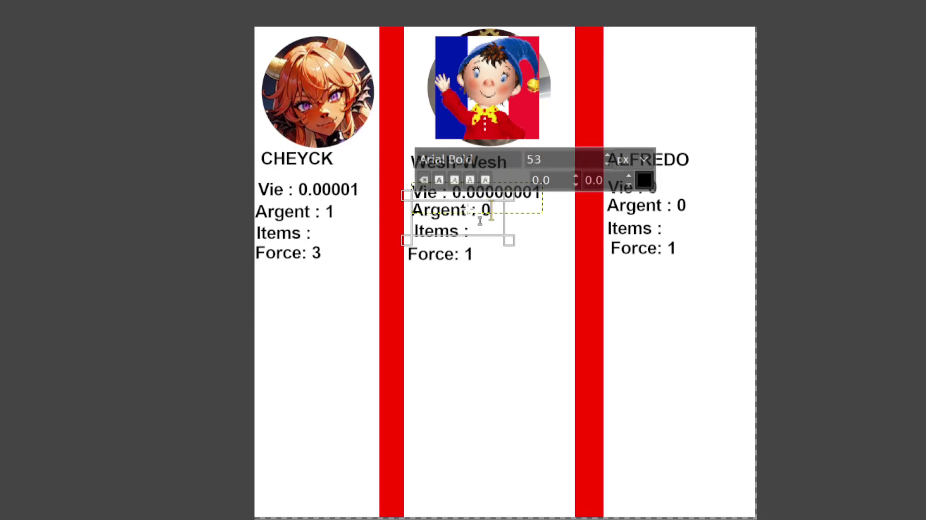
key("BackSpace")
type("3 francs")
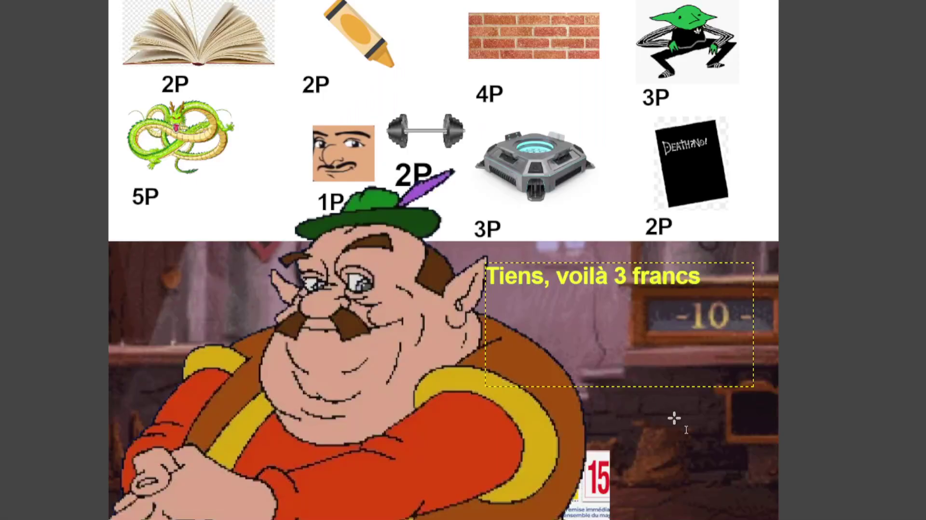
- Replace the merchant's dialogue with 'Un plaisir.'
left_click(695, 300)
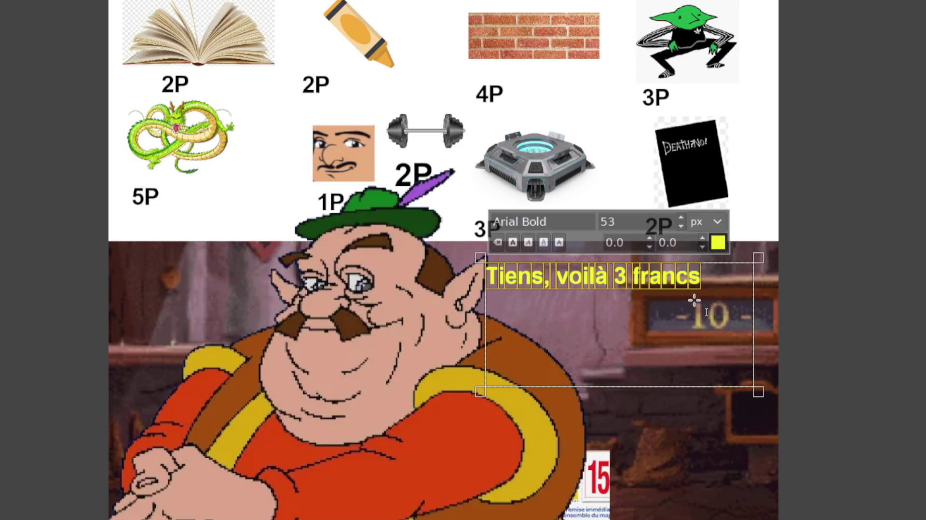
key("BackSpace")
type("Un plaisir")
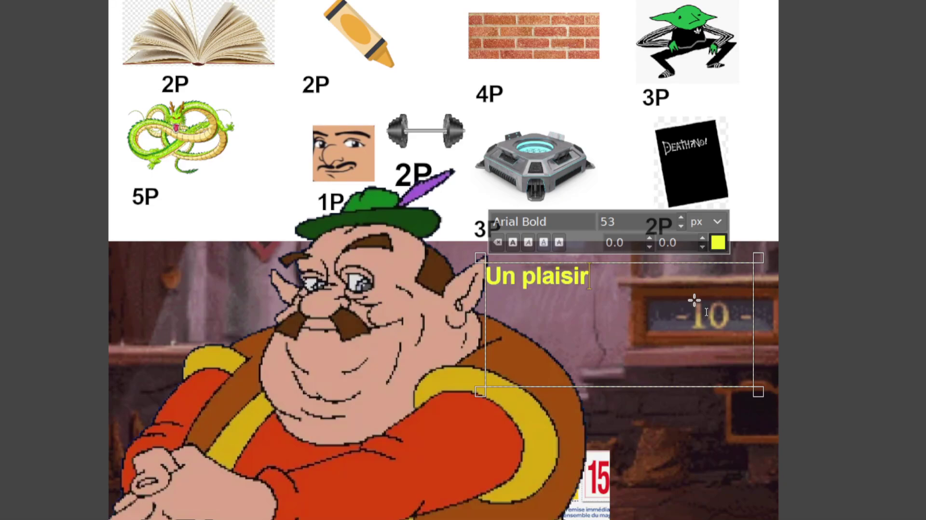
type(".")
left_click(850, 378)
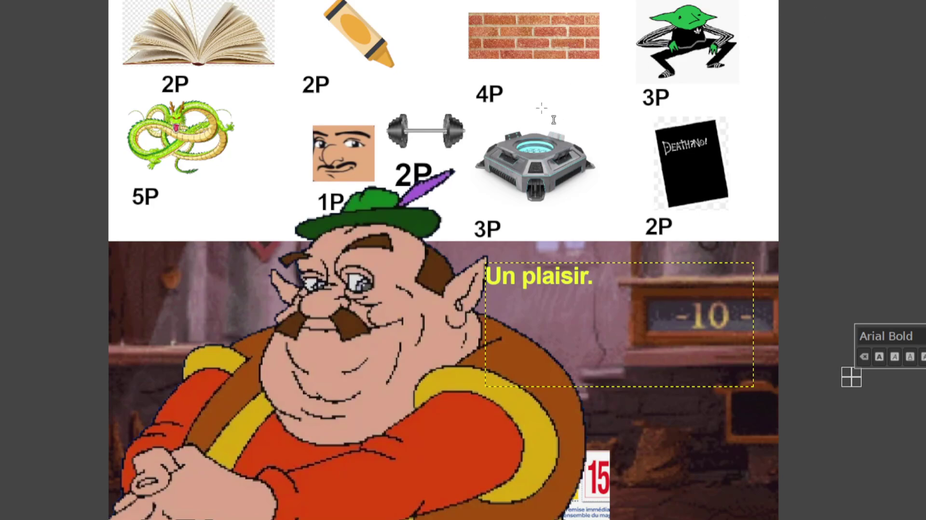
- Delete the barbell image from Wesh-Wesh's stats column
key("m")
left_click(425, 146)
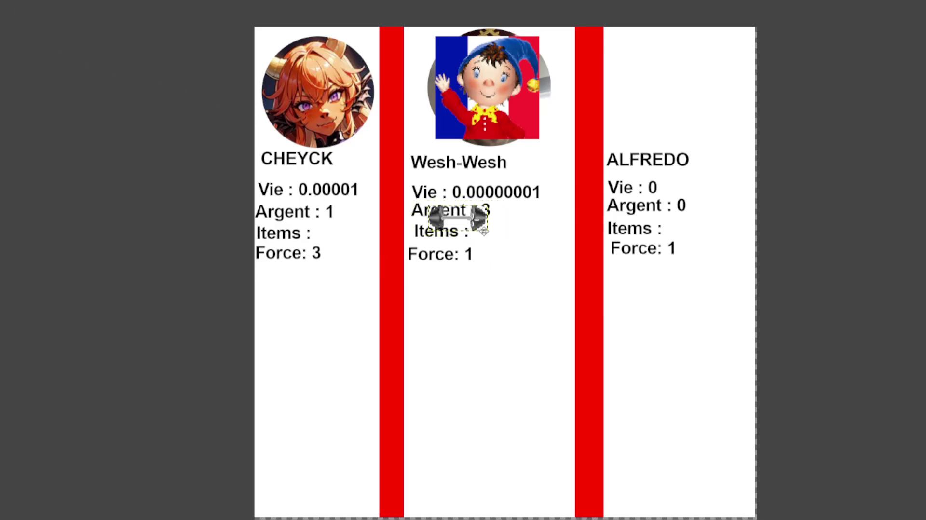
left_click_drag(481, 218, 484, 345)
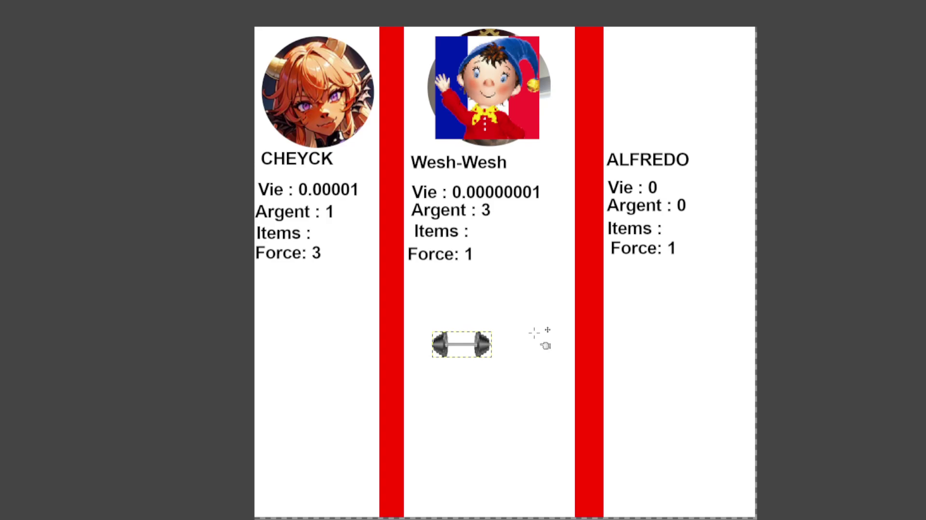
key("Delete")
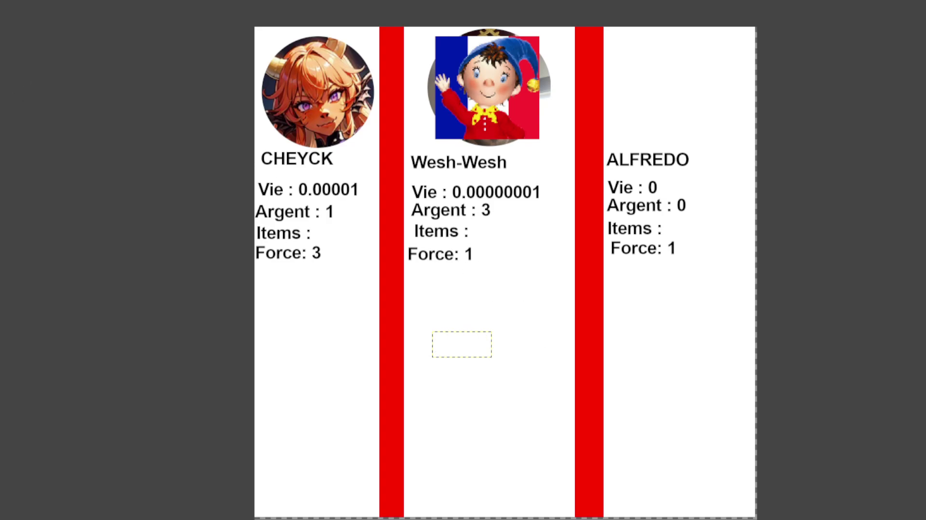
- Change Wesh-Wesh's 'Force: 1' to 'Force: 3'
left_click(448, 266)
left_click(499, 266)
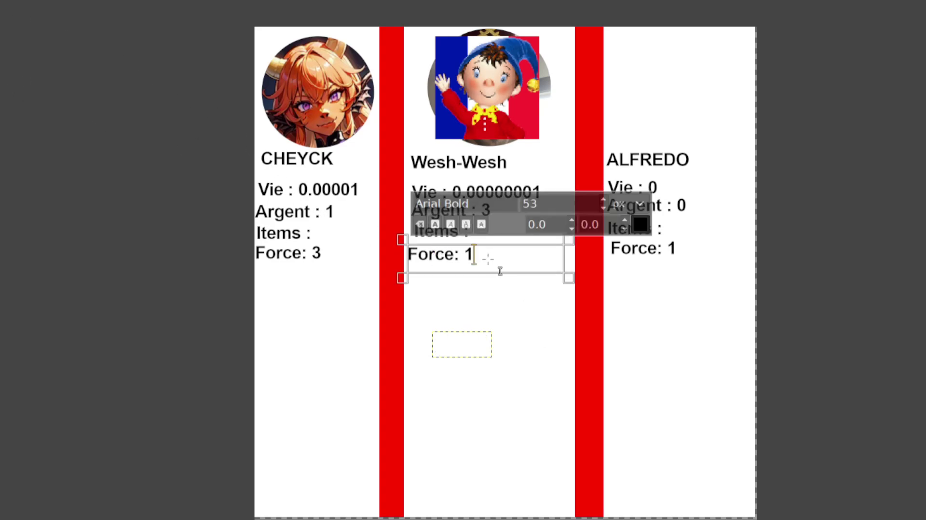
key("BackSpace")
type("3")
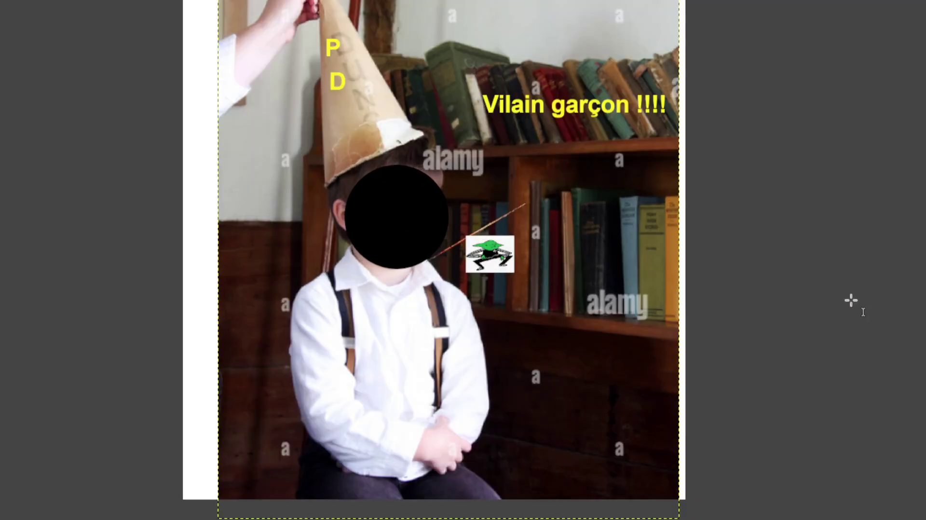
- Replace the 'Vilain garçon !!!!' caption with 'Bon garçounet.'
key("Page_Up")
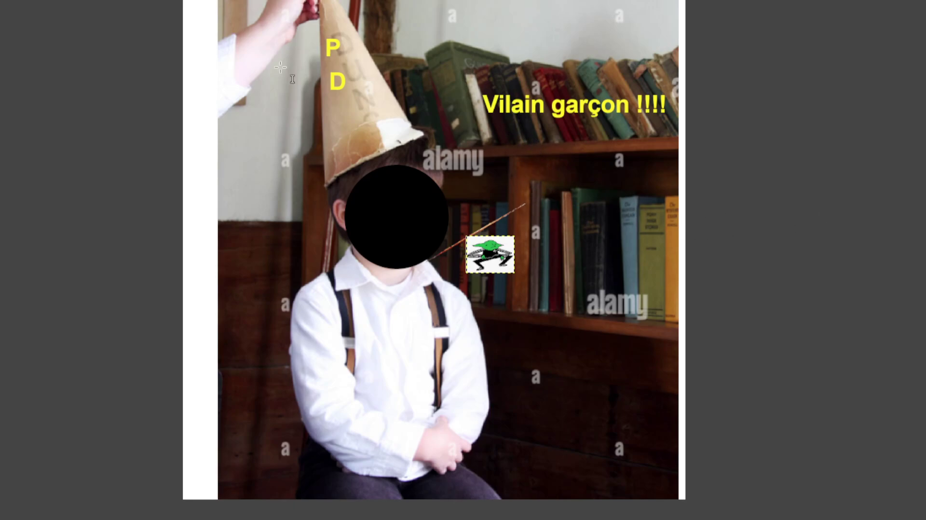
left_click(585, 123)
left_click(659, 107)
key("ctrl+a")
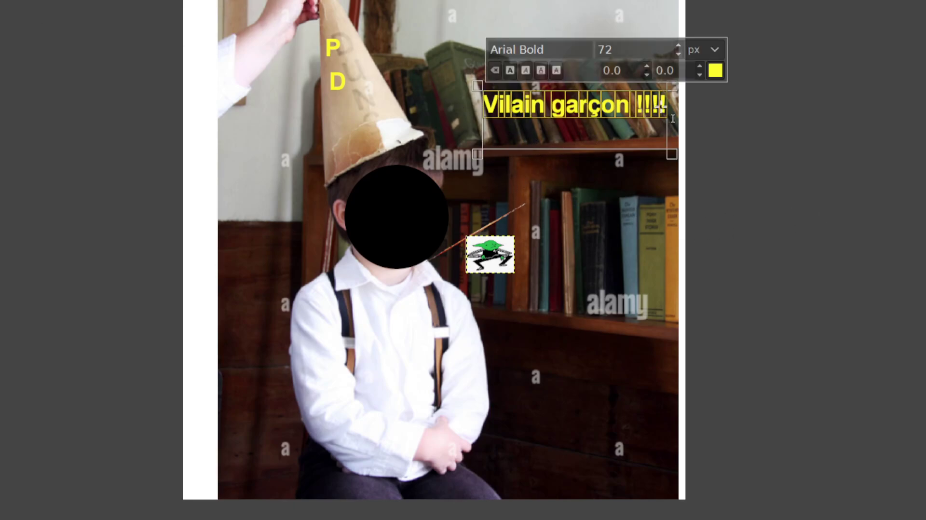
key("BackSpace")
type("Rép")
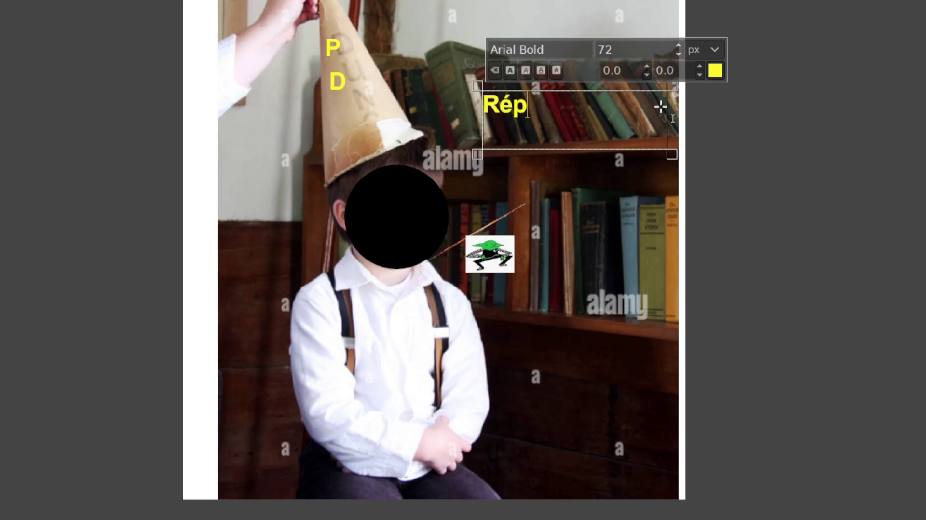
type("ète ")
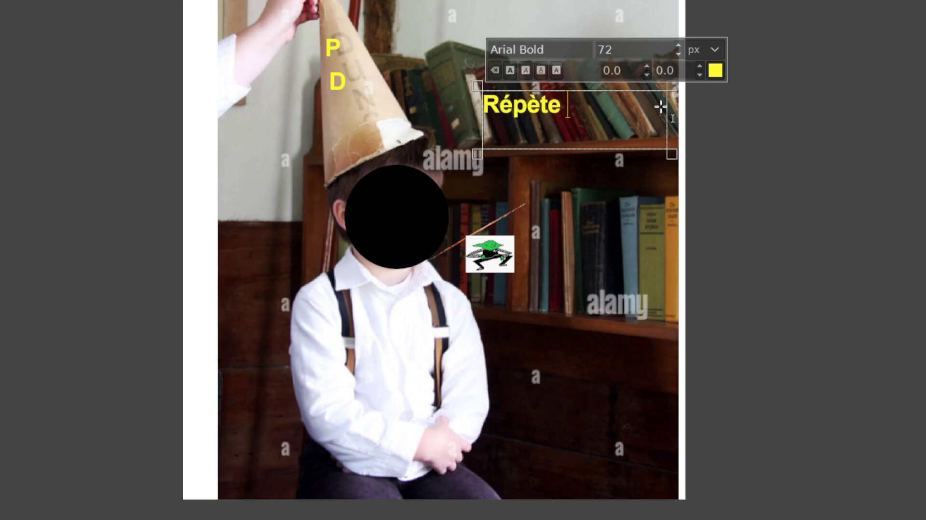
type("20 fois: je su ")
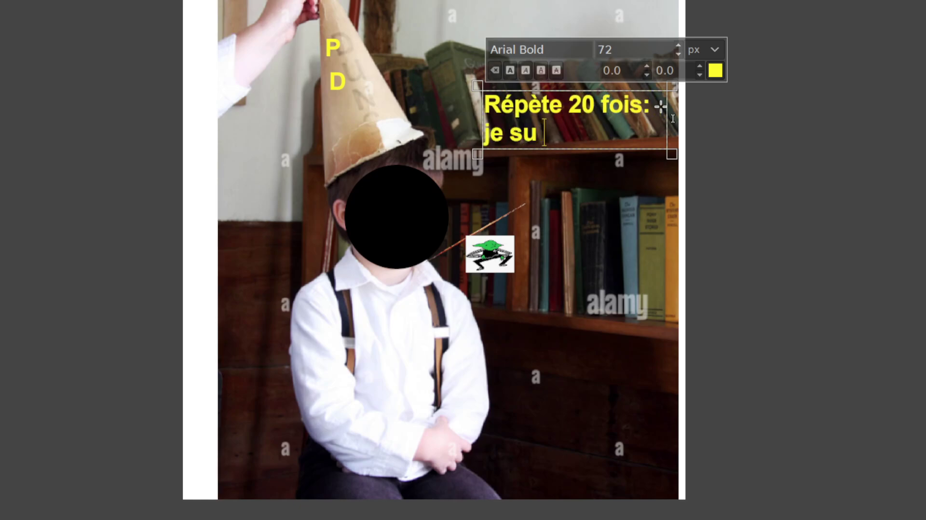
type("is un vilain")
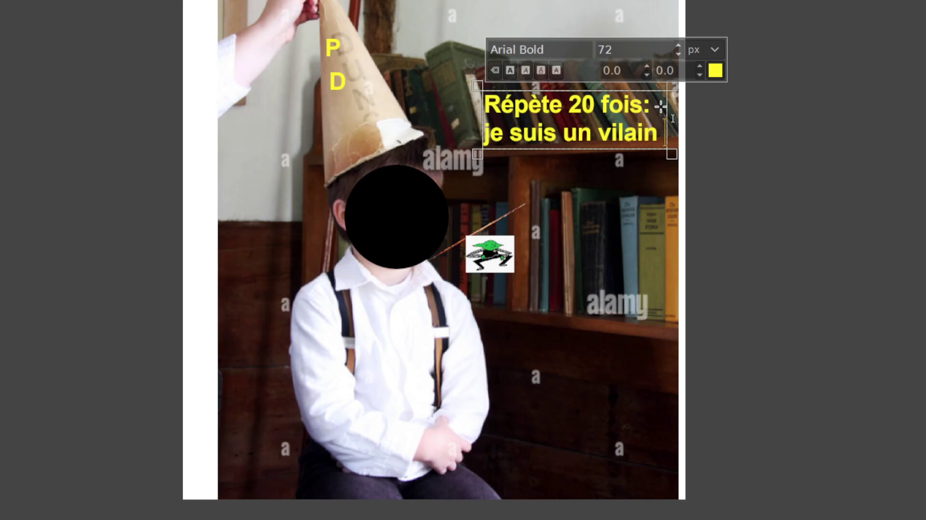
type("garç")
type("on et")
left_click_drag(607, 153, 603, 202)
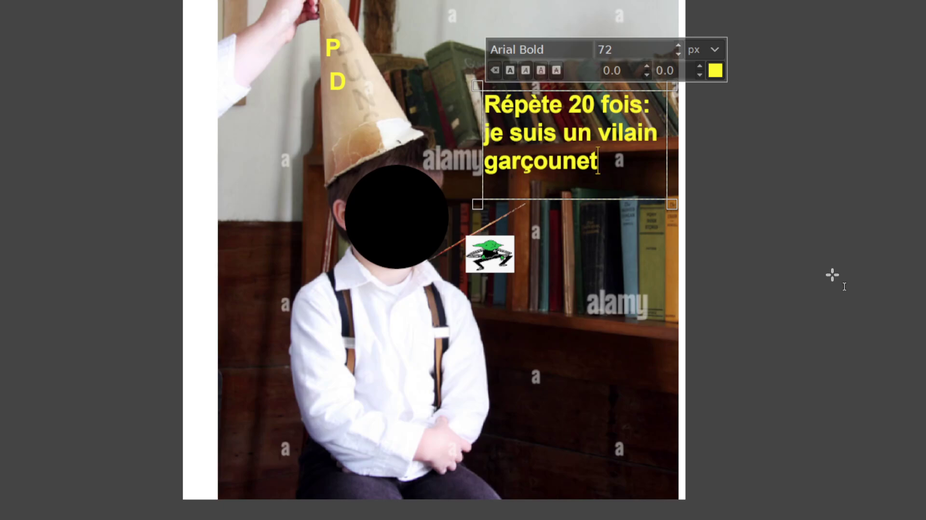
left_click_drag(586, 167, 409, 95)
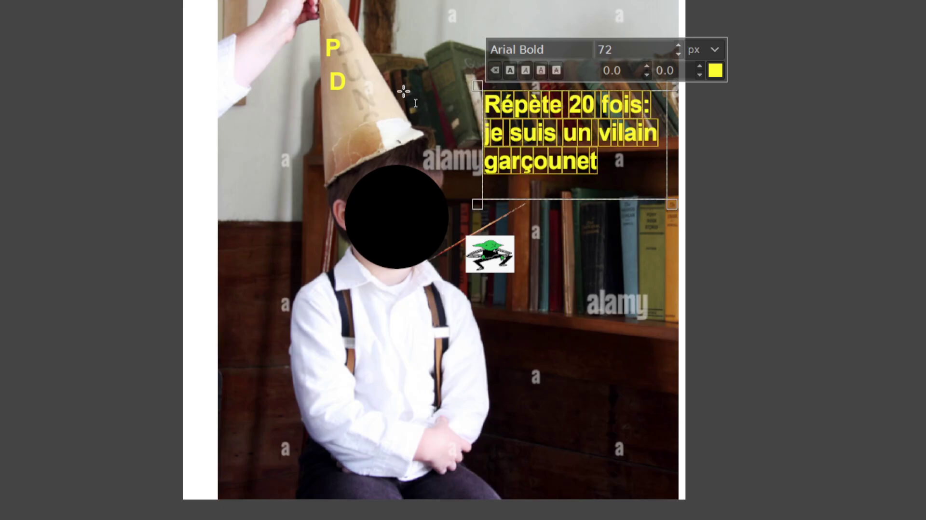
type("Bon")
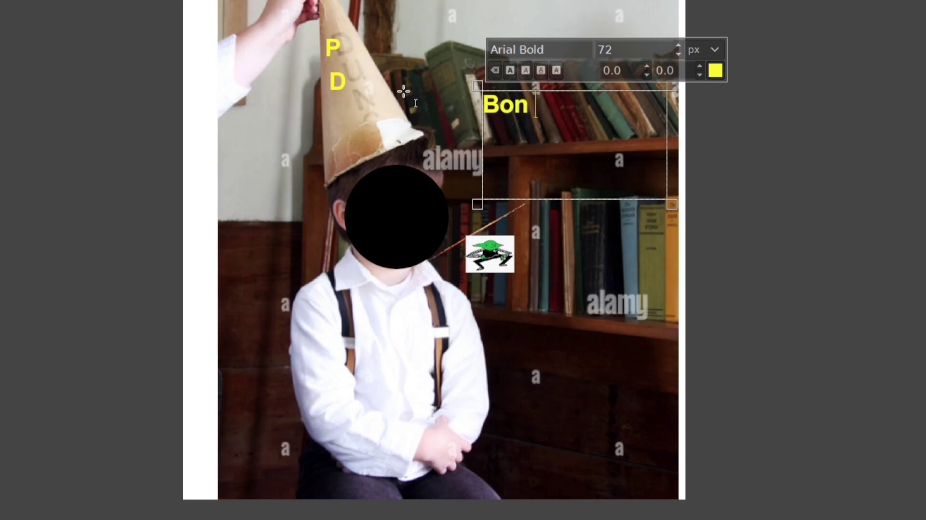
type(" garçounet.")
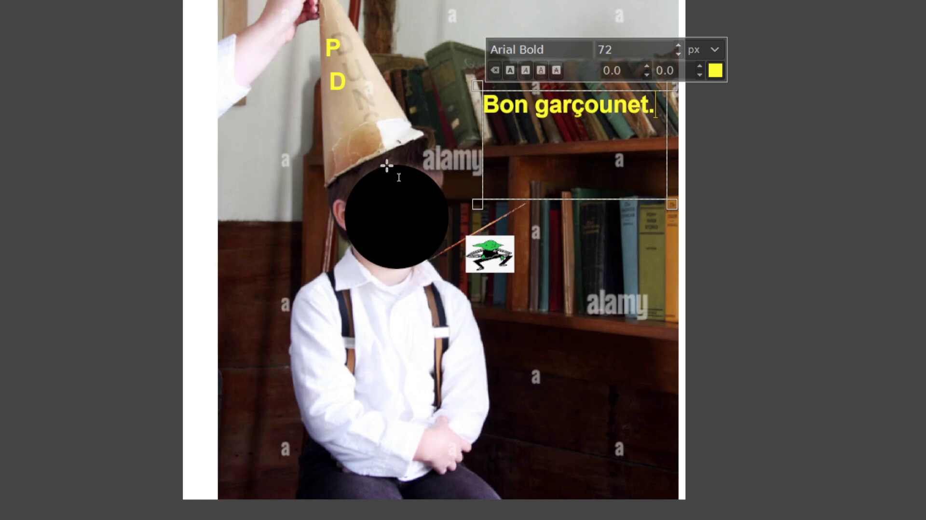
key("Escape")
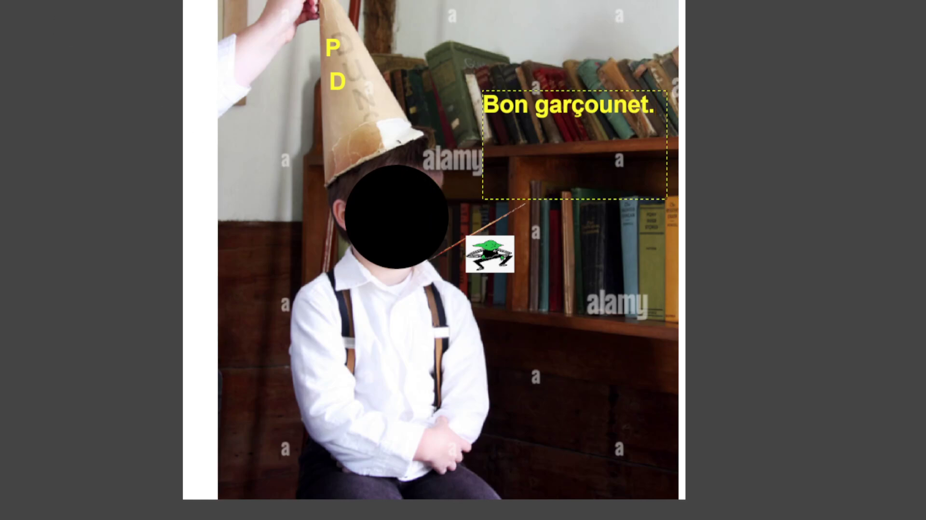
- Delete the stick and goblin layers from the dunce-cap picture
key("Page_Down")
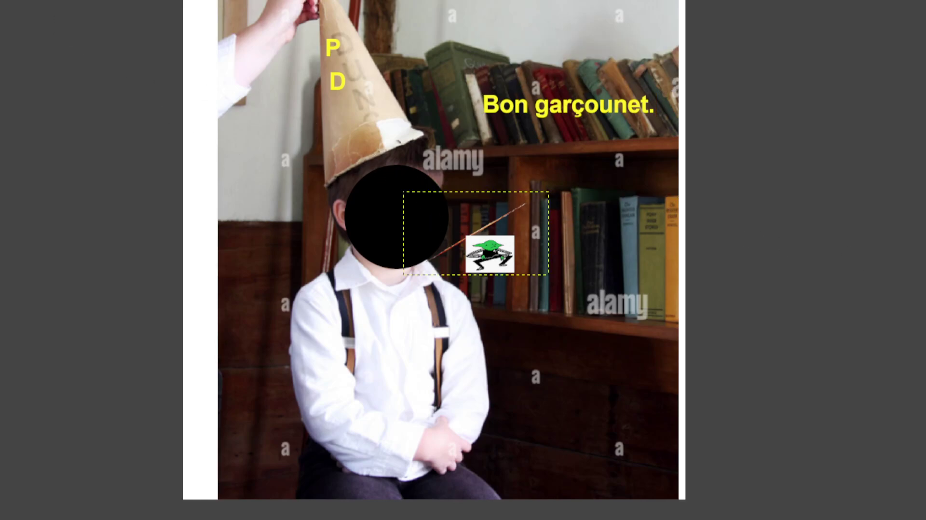
key("Delete")
key("Page_Down")
key("Delete")
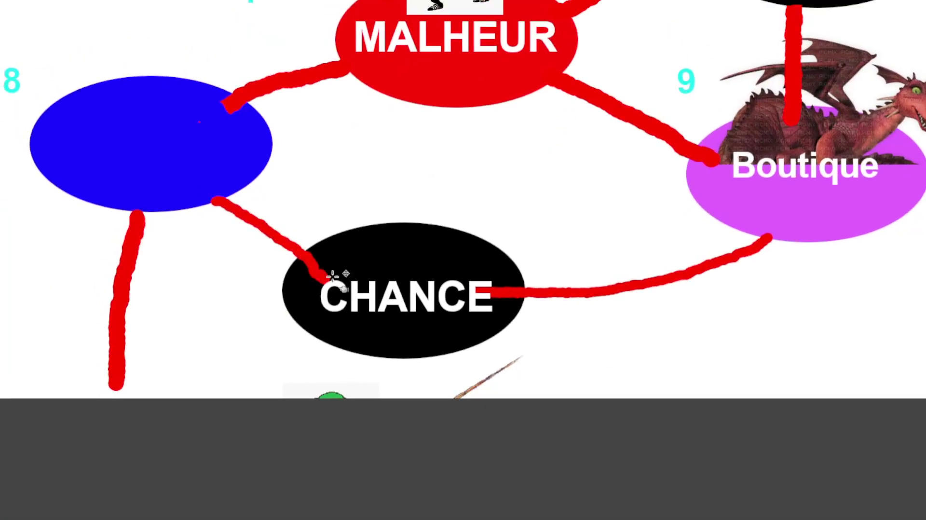
- Move the stick and goblin to ellipse 8, dragon top-right, face by Boutique, goblin and doll to ellipse 5
mouse_move(468, 398)
left_mouse_down()
mouse_move(183, 130)
mouse_move(176, 81)
left_mouse_up()
left_click_drag(333, 389, 215, 142)
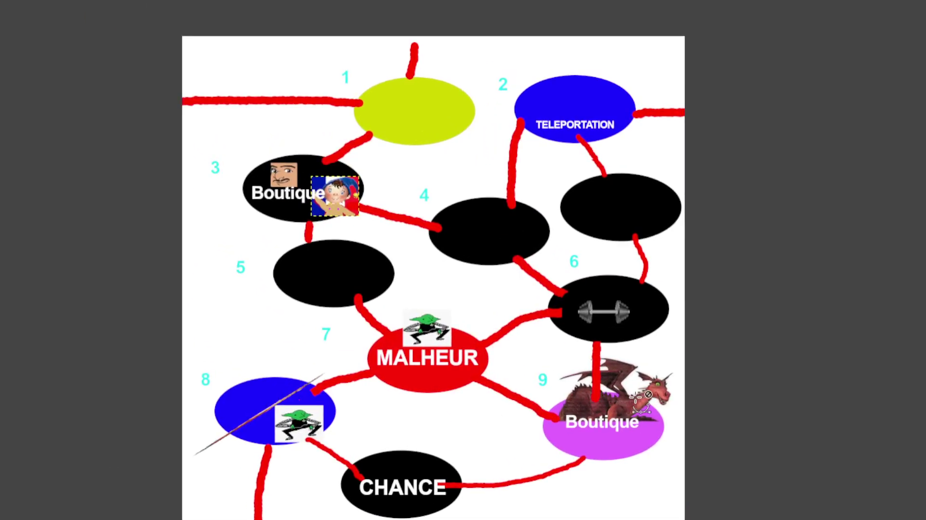
left_click_drag(641, 400, 639, 200)
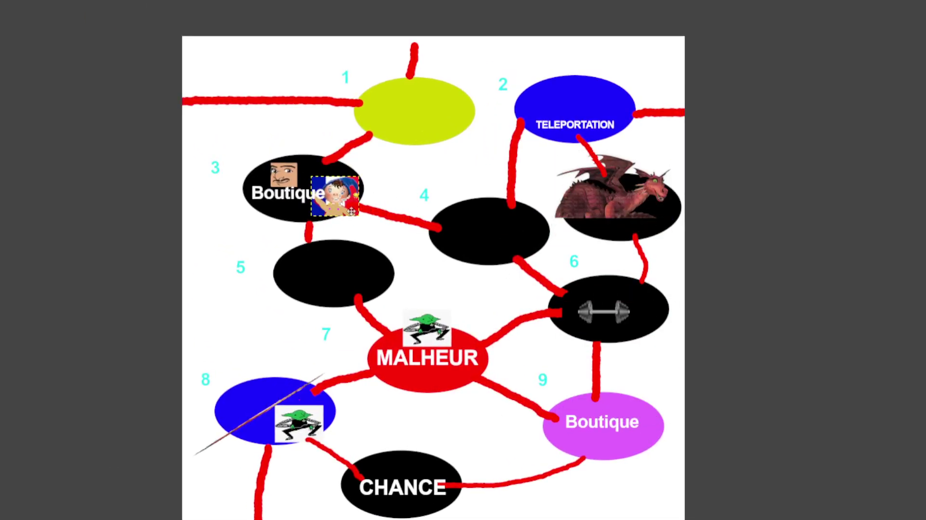
left_click_drag(284, 173, 621, 470)
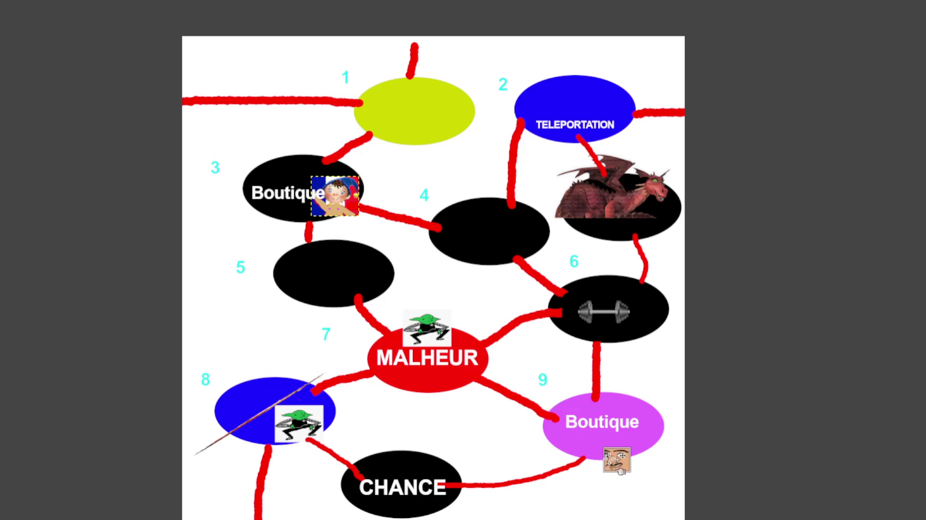
mouse_move(437, 344)
left_mouse_down()
mouse_move(377, 303)
mouse_move(322, 288)
left_mouse_up()
left_click_drag(299, 423, 461, 470)
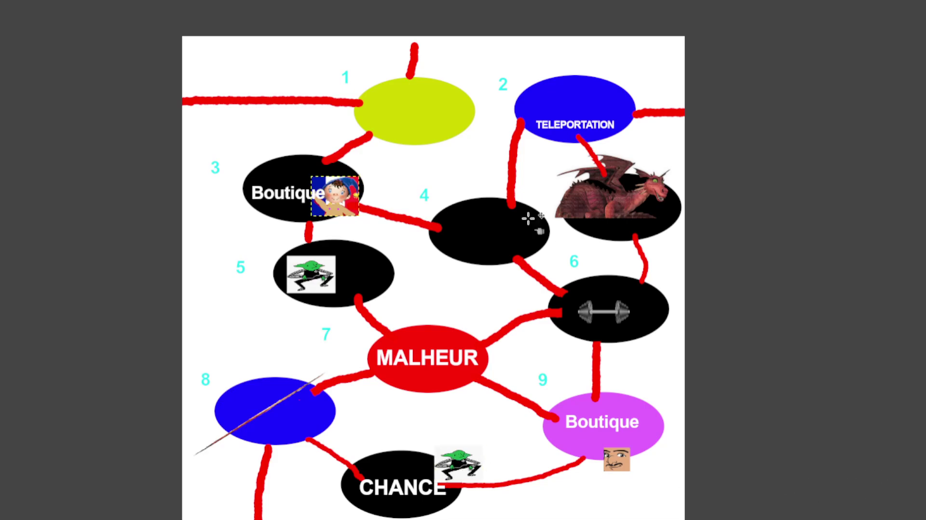
left_click_drag(828, 357, 879, 306)
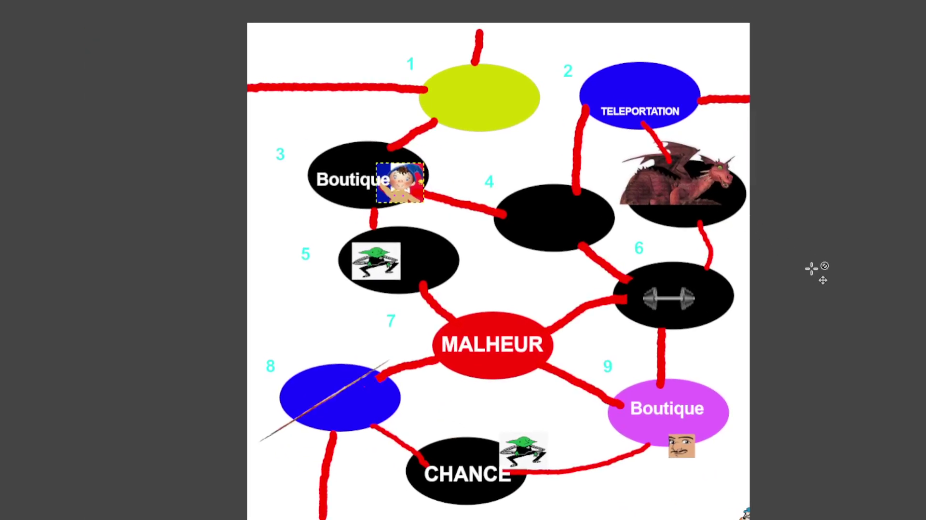
left_click_drag(382, 199, 408, 267)
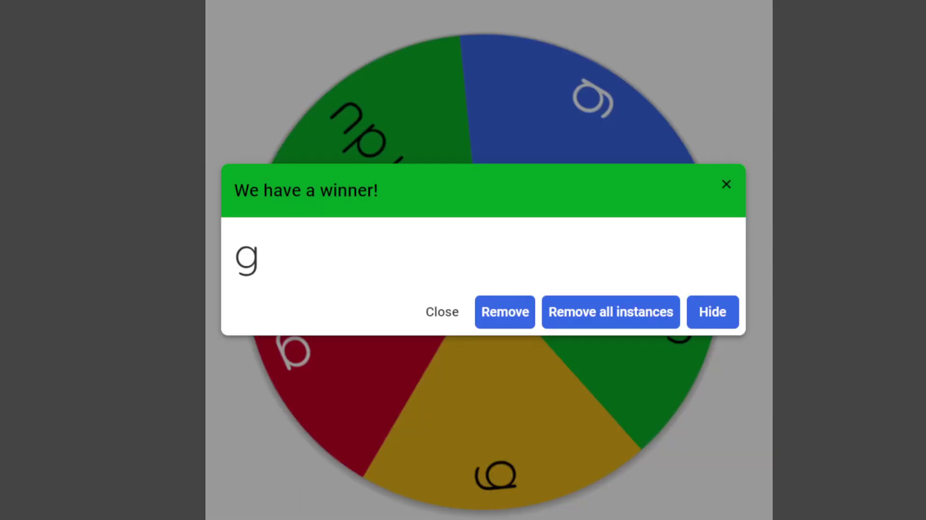
- Close the old winner dialog, spin the wheel to 'perdu', and dismiss that result
left_click(729, 184)
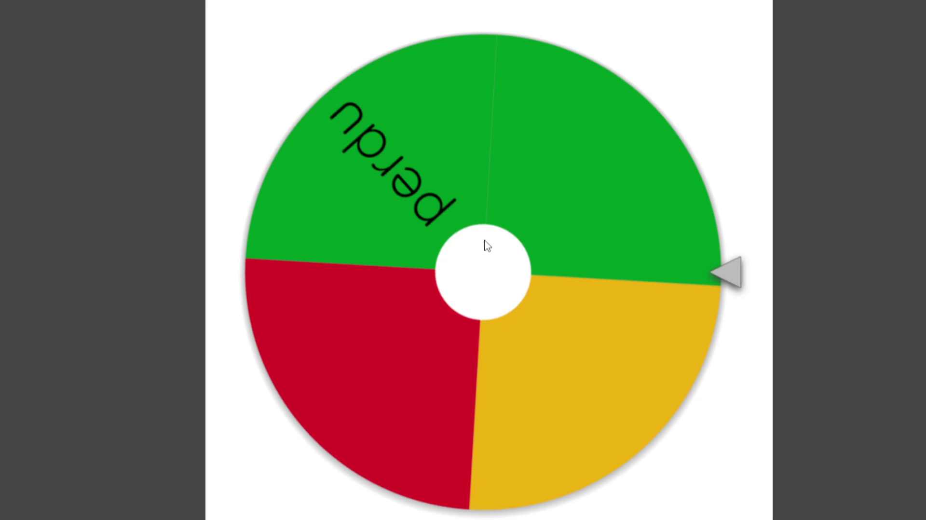
left_click(487, 246)
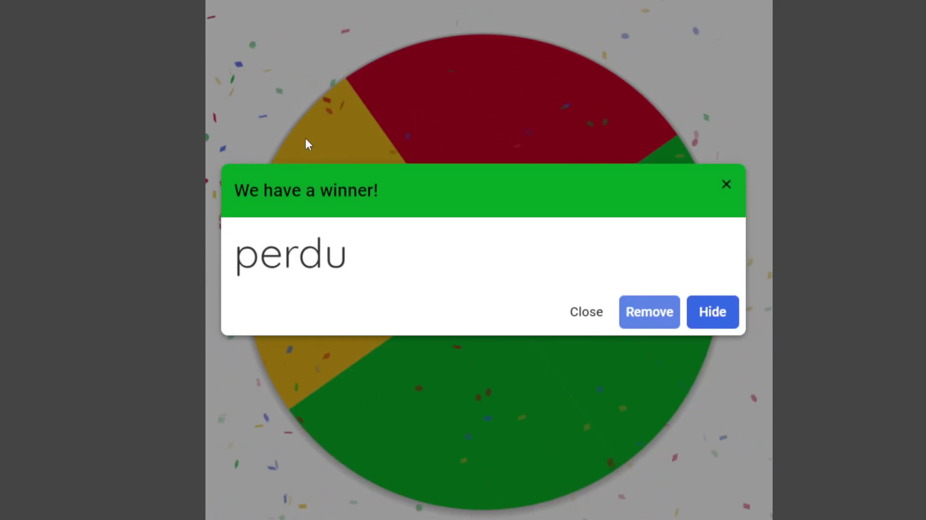
left_click(726, 185)
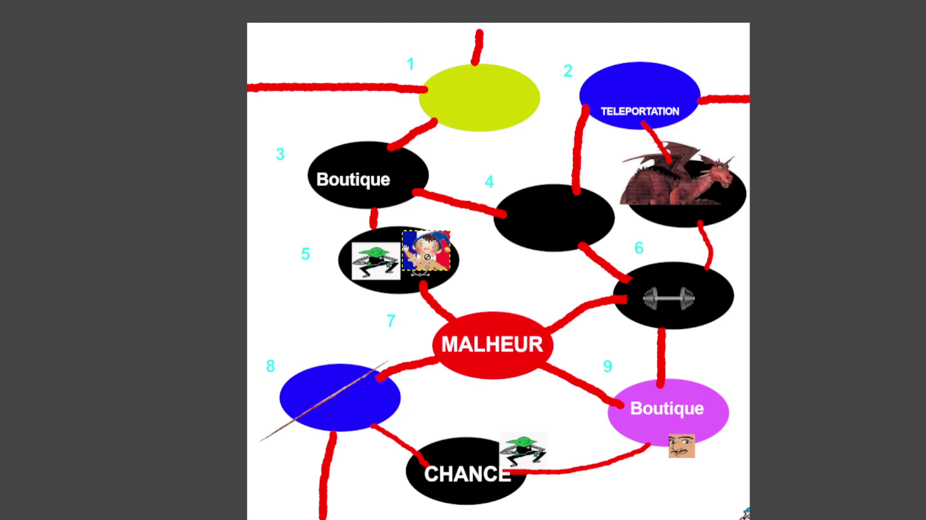
- Squash the Noddy token on ellipse 5 to 148×69 pixels
scroll(415, 260, "up", 3)
scroll(445, 238, "down", 2)
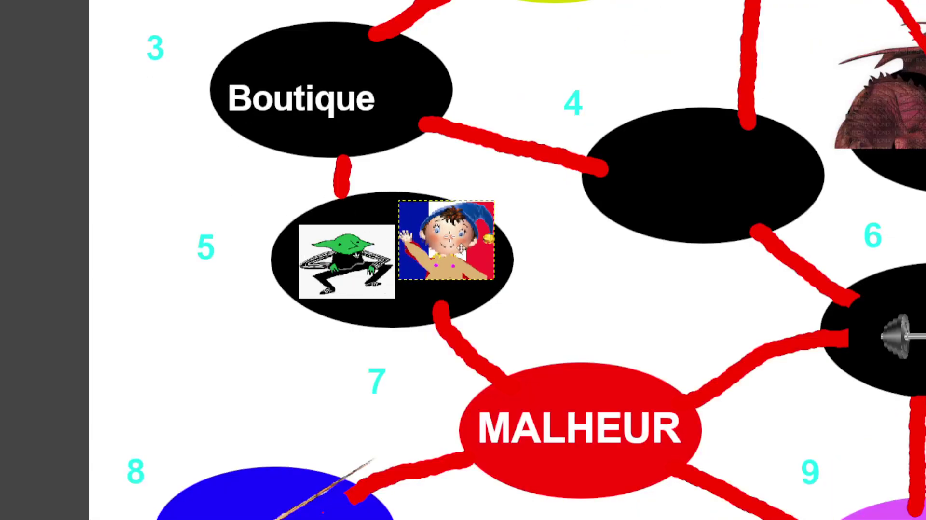
left_click_drag(476, 254, 739, 176)
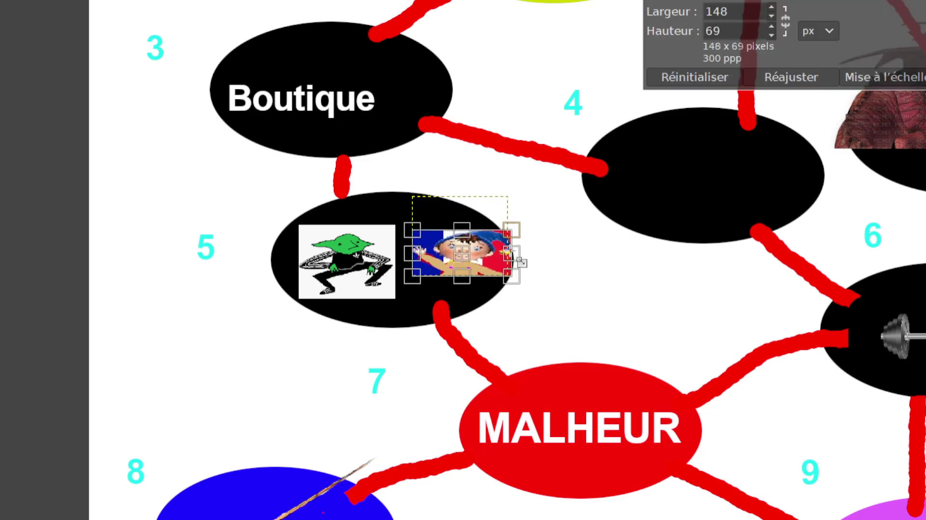
left_click(910, 76)
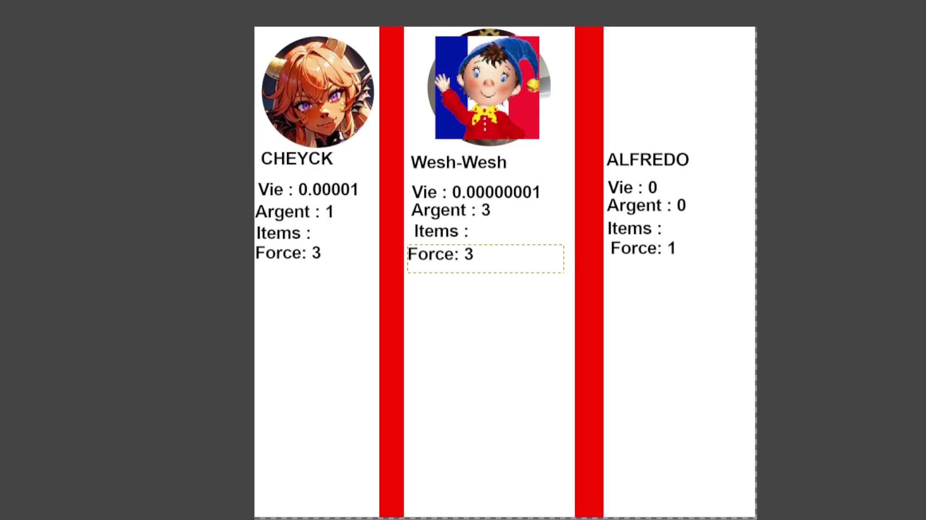
- Change the middle player's Argent value from 3 to 0
left_click(493, 217)
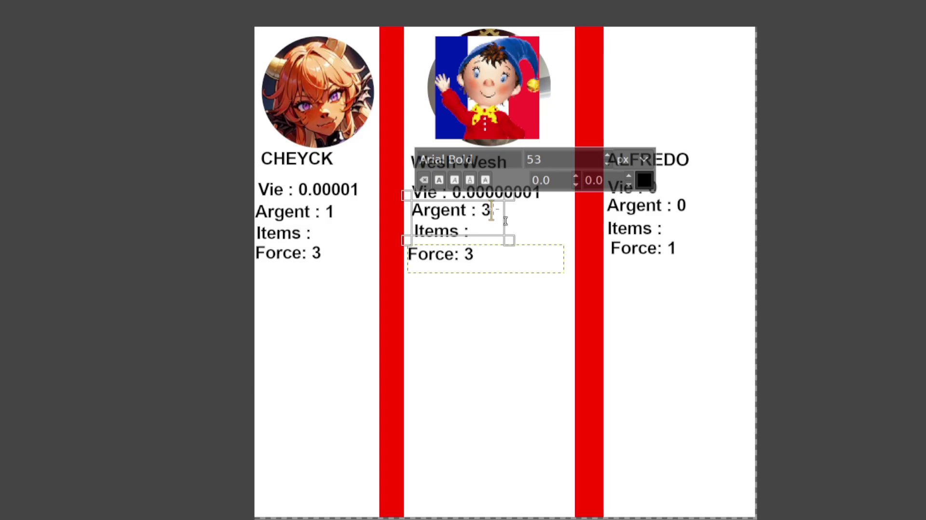
key("BackSpace")
type("0")
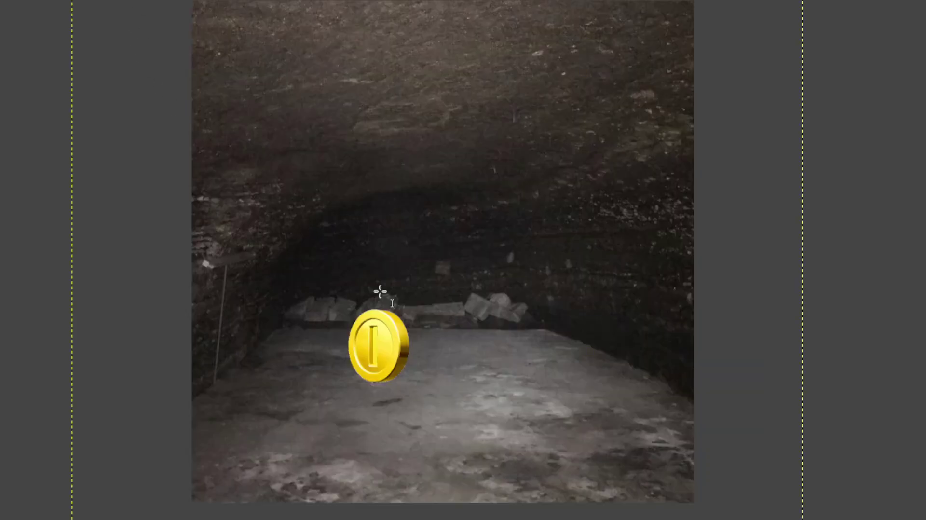
left_click(375, 324)
key("Escape")
- Move the copied gold coin left beside the first one and anchor it
key("m")
mouse_move(348, 321)
left_mouse_down()
mouse_move(321, 316)
mouse_move(464, 341)
left_mouse_up()
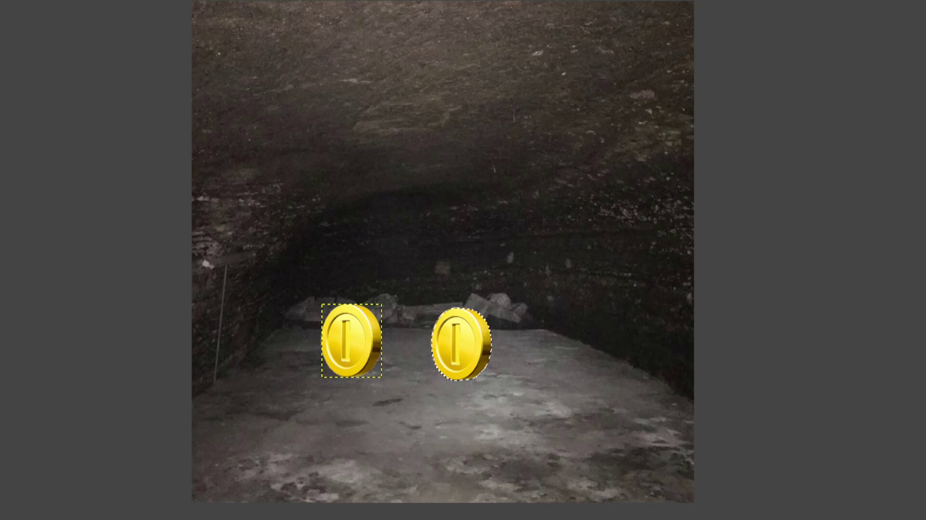
key("ctrl+shift+n")
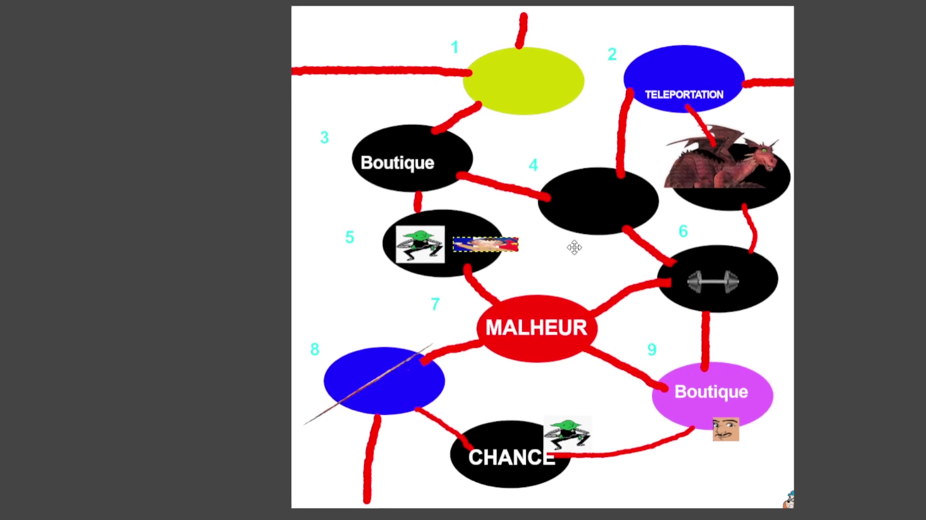
- Drag the spear from space 8 onto CHANCE and delete the goblin picture there
key("z")
left_click(577, 250)
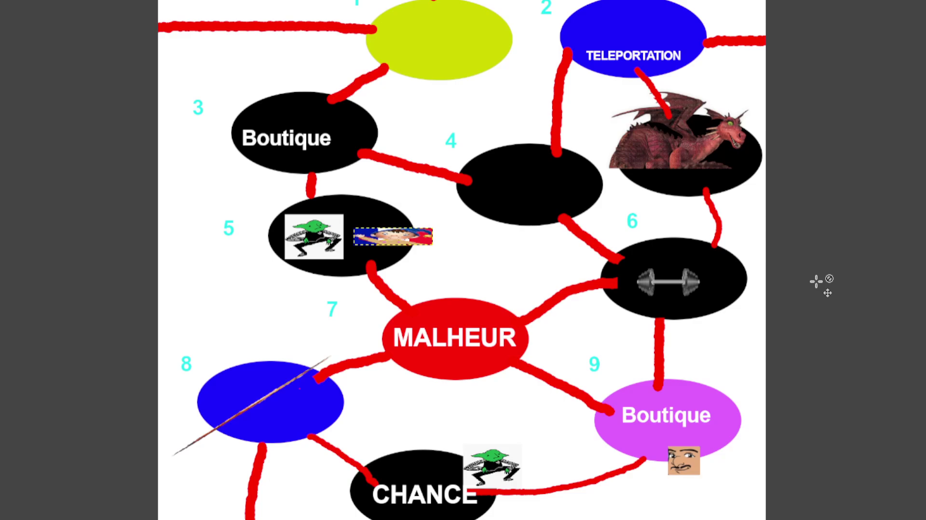
scroll(164, 338, "down", 5)
scroll(164, 217, "up", 2)
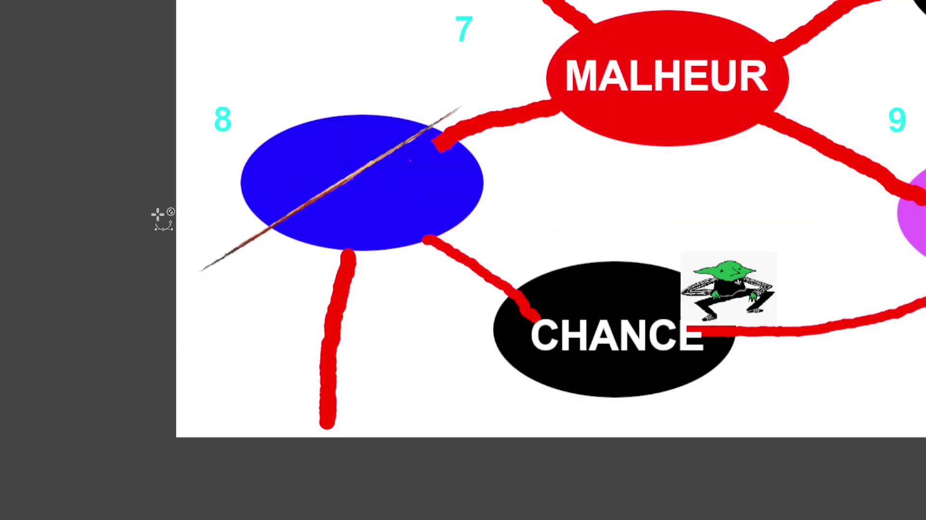
left_click(312, 203)
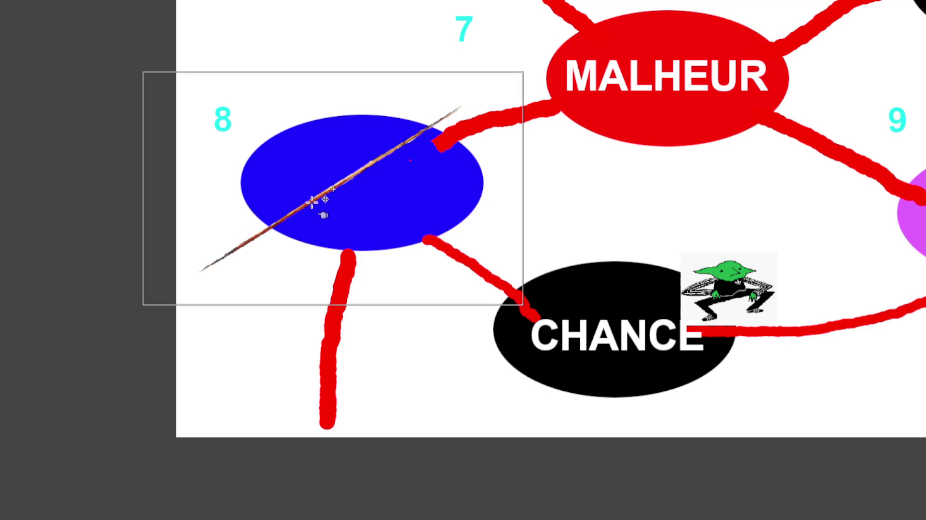
mouse_move(311, 202)
left_mouse_down()
mouse_move(509, 296)
mouse_move(585, 303)
left_mouse_up()
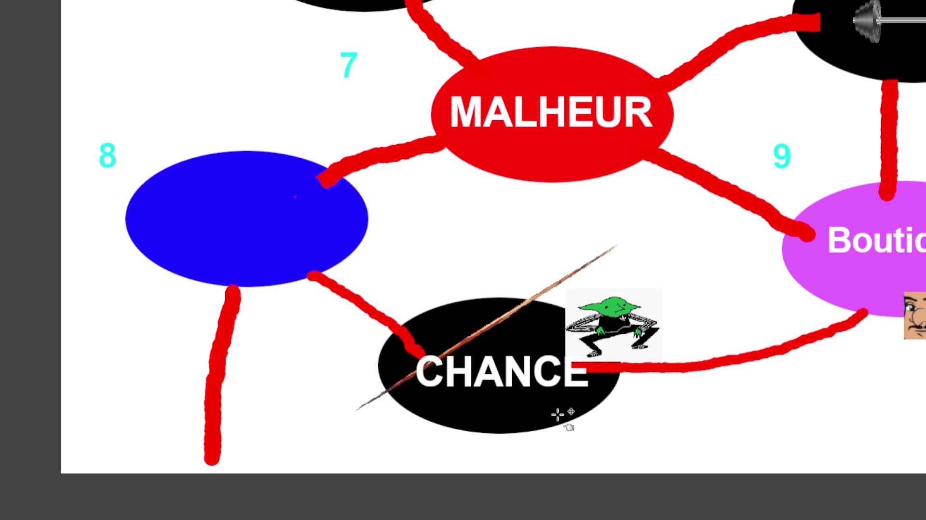
left_click_drag(615, 348, 607, 338)
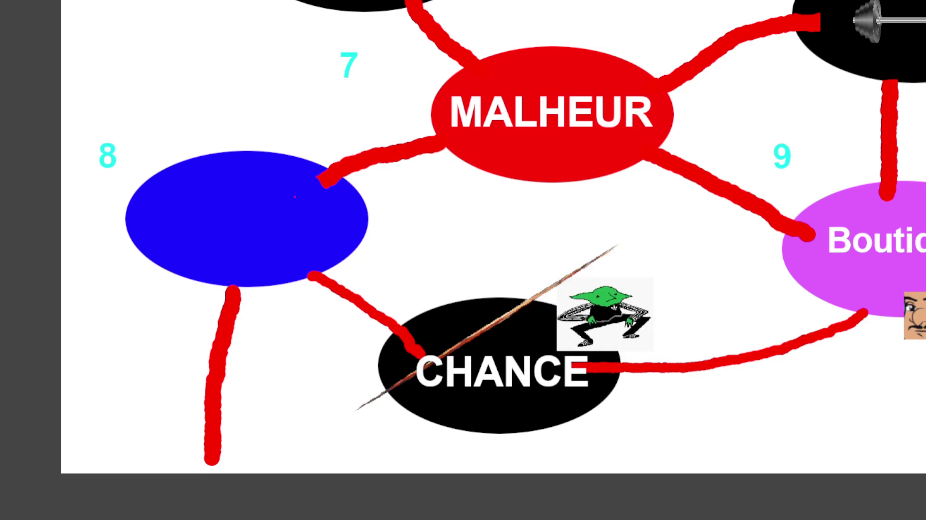
key("Delete")
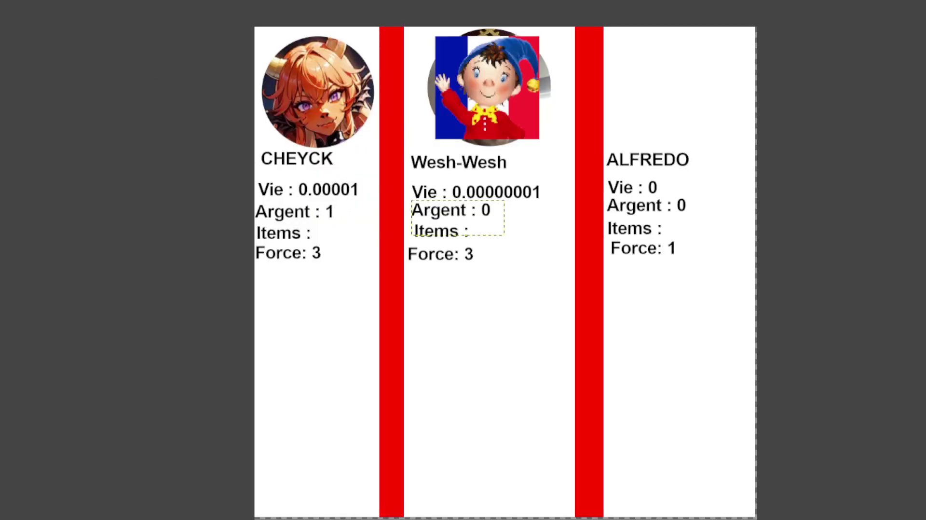
- Change the first player's Argent value from 1 to 2
left_click(342, 213)
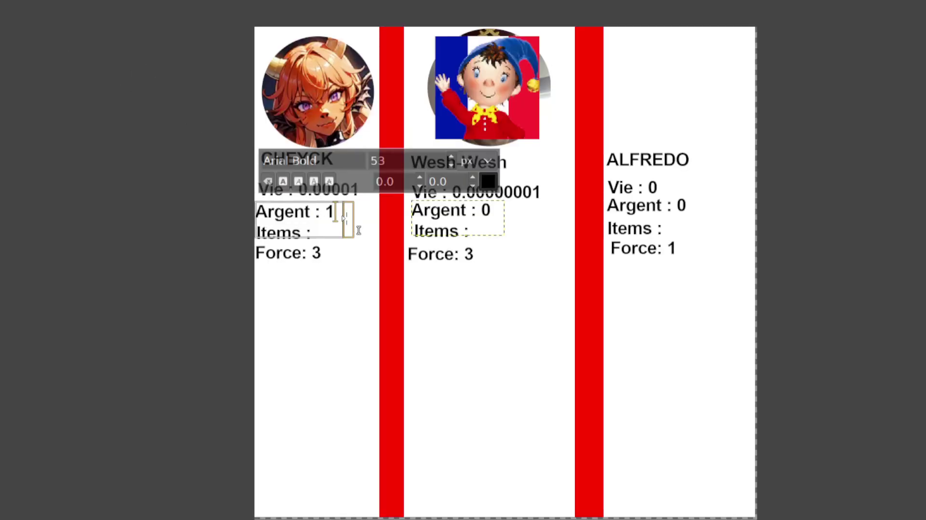
key("BackSpace")
type("2")
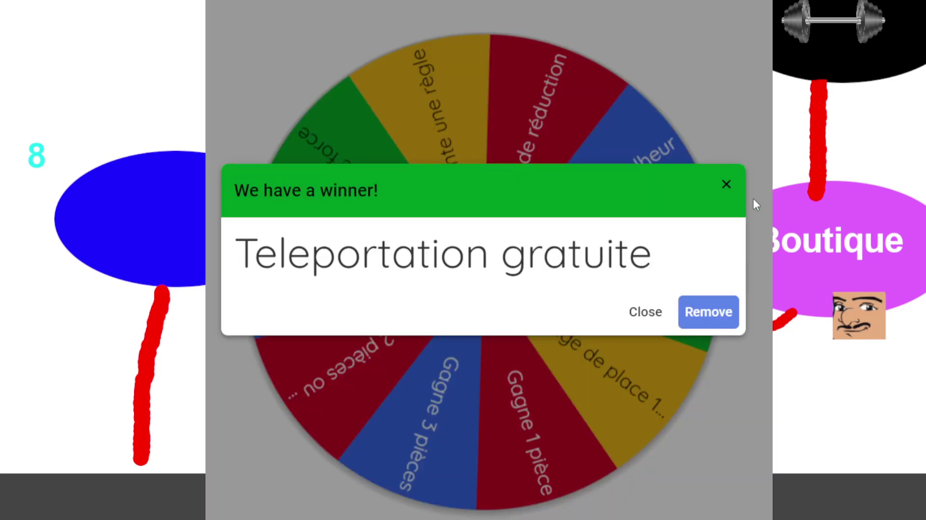
- Close the 'Teleportation gratuite' winner dialog and spin the wheel once more
left_click(724, 187)
left_click(378, 311)
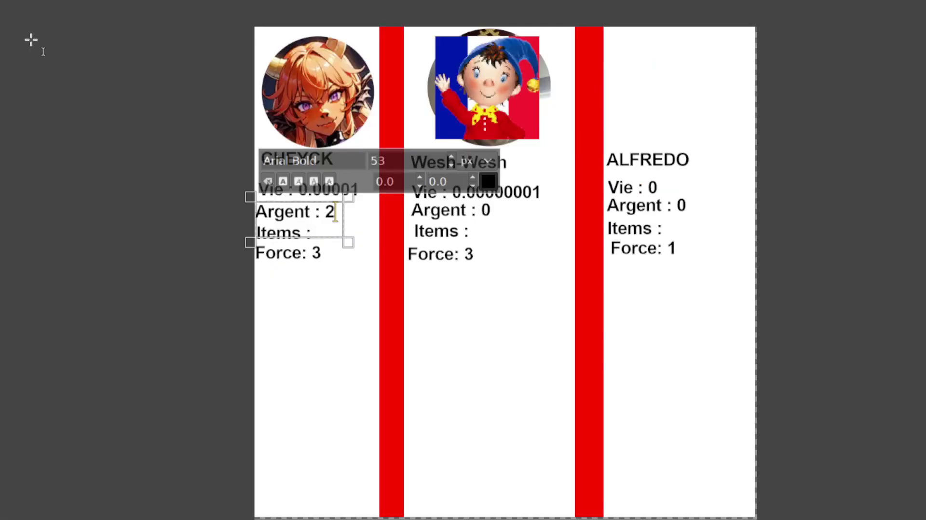
- Set the first player's Force to 4 and move the child-with-flag token onto Boutique space 3
left_click(339, 262)
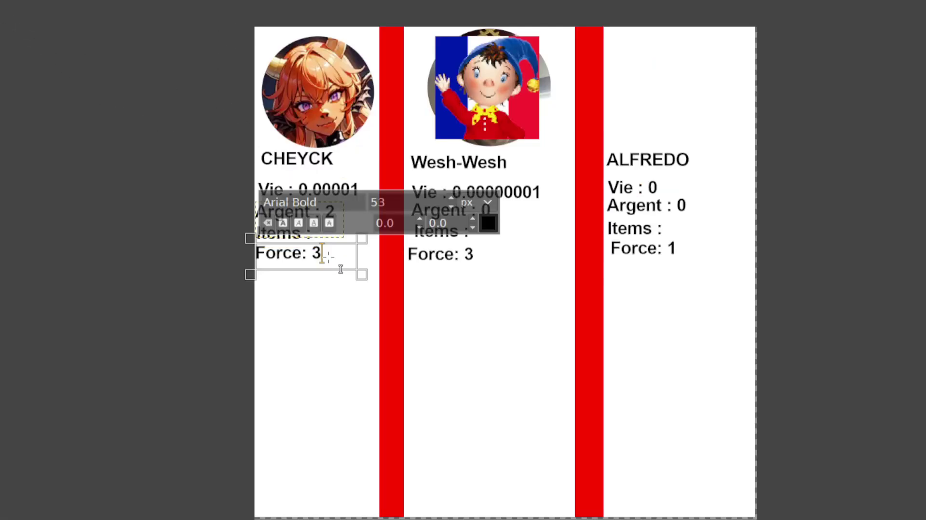
key("BackSpace")
type("4")
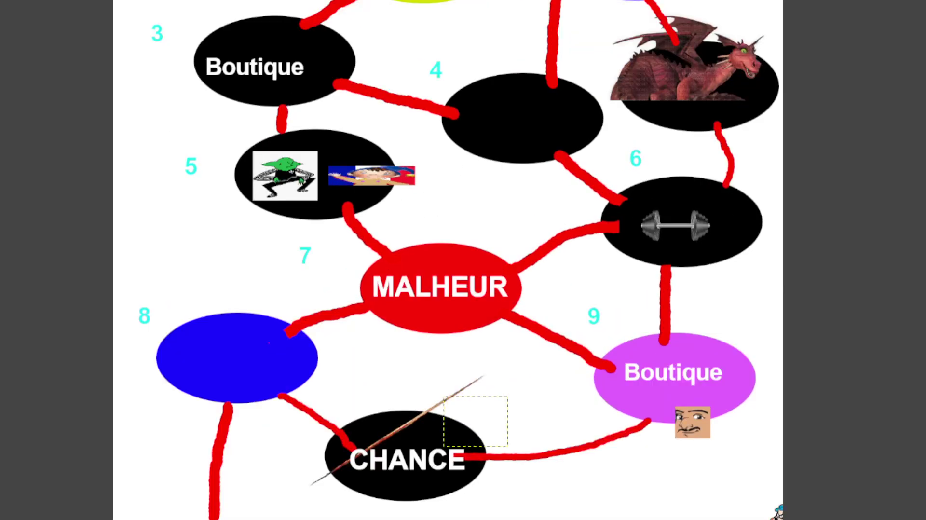
left_click_drag(372, 176, 316, 53)
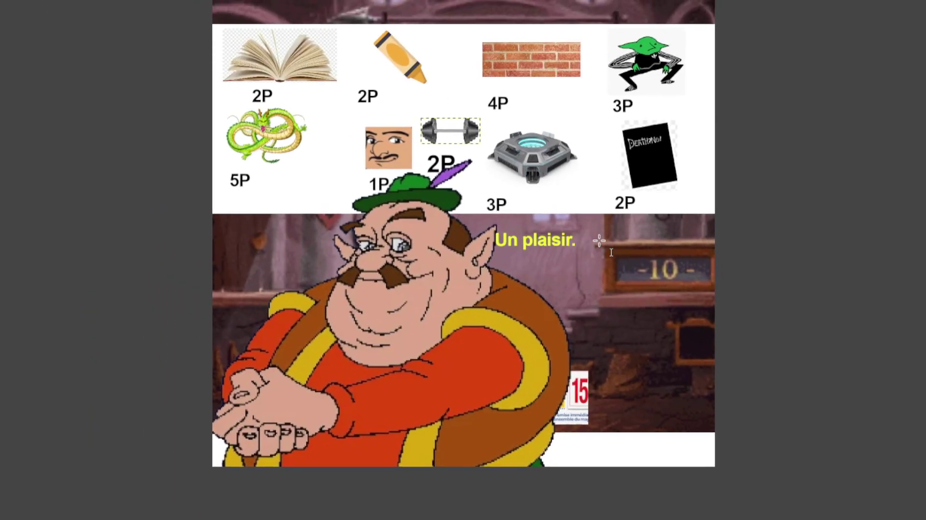
- Rewrite the shopkeeper's dialogue as 'Par contre si tu l'utilise j'appelle la police. compris ?'
double_click(573, 243)
key("BackSpace")
key("ctrl+a")
key("BackSpace")
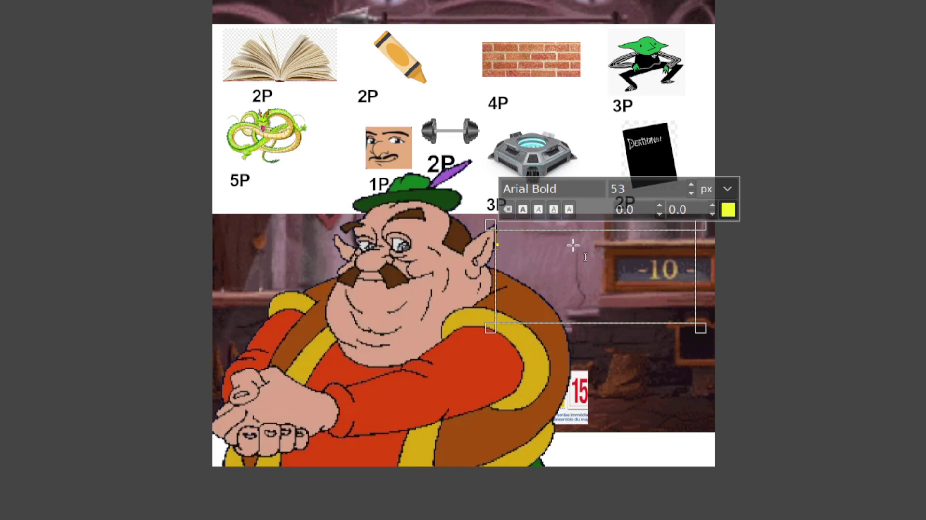
type("Salut mon r.")
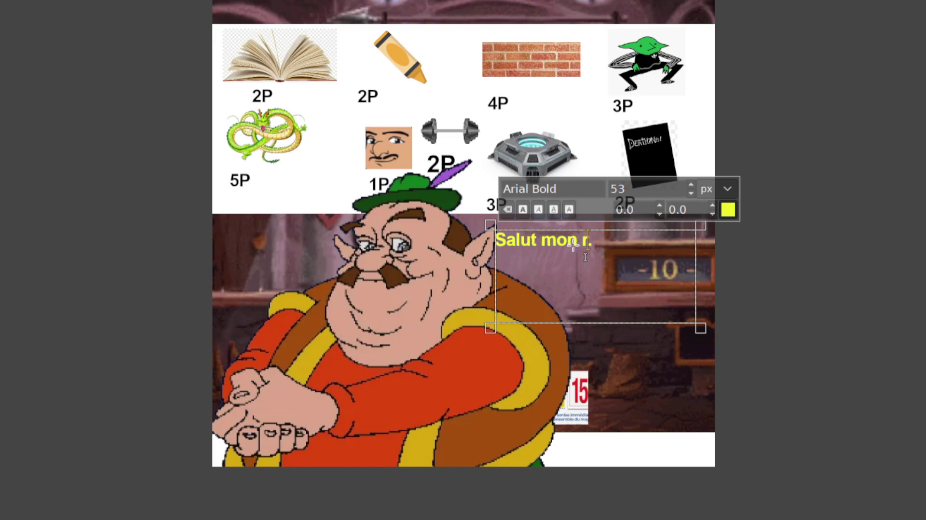
type("iffeur")
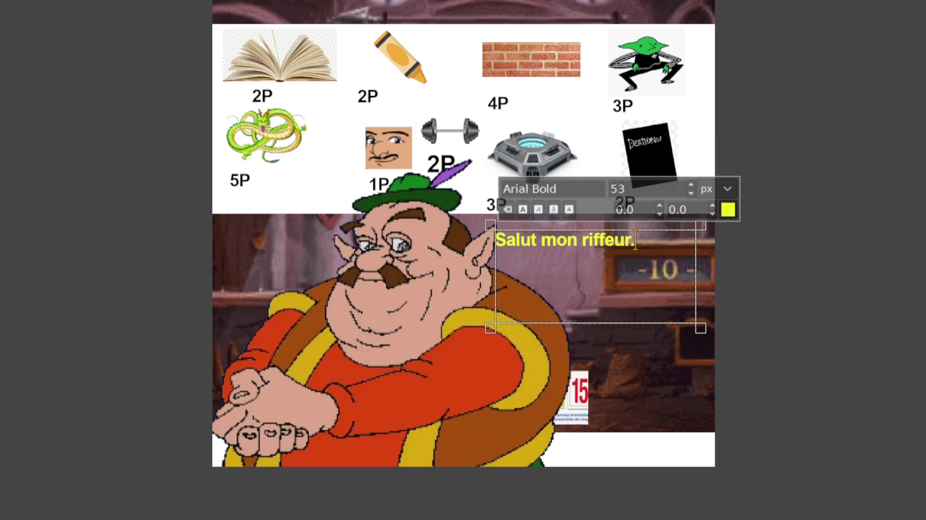
key("BackSpace")
key("BackSpace")
key("BackSpace")
key("BackSpace")
key("BackSpace")
key("BackSpace")
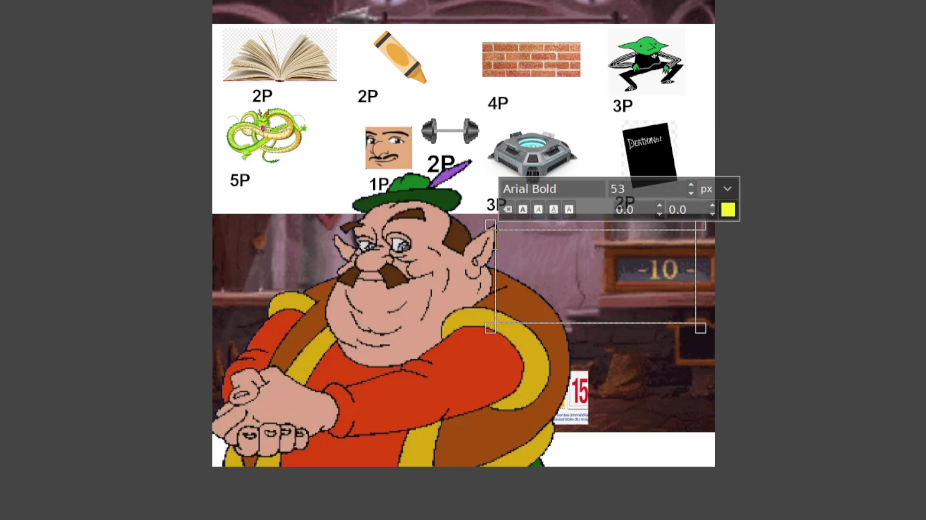
type("Liv")
type("re ce shenron au")
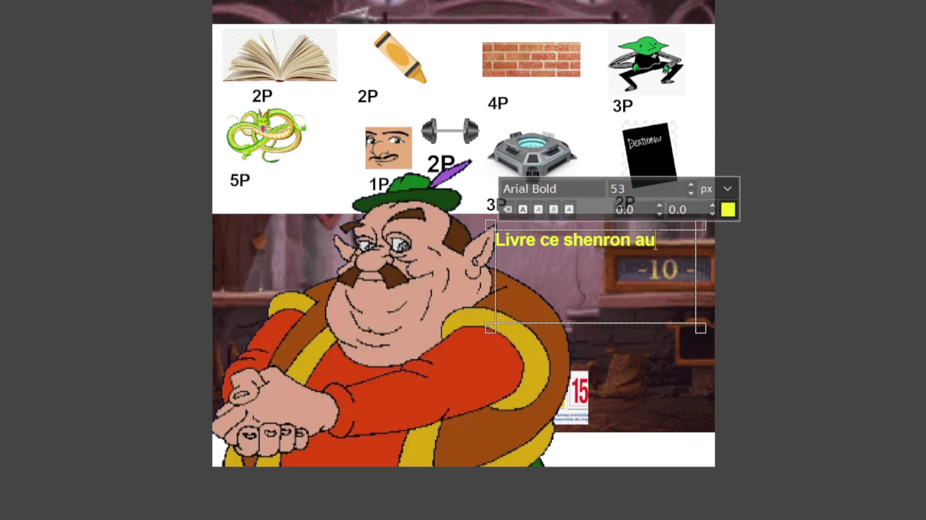
type(" dragon")
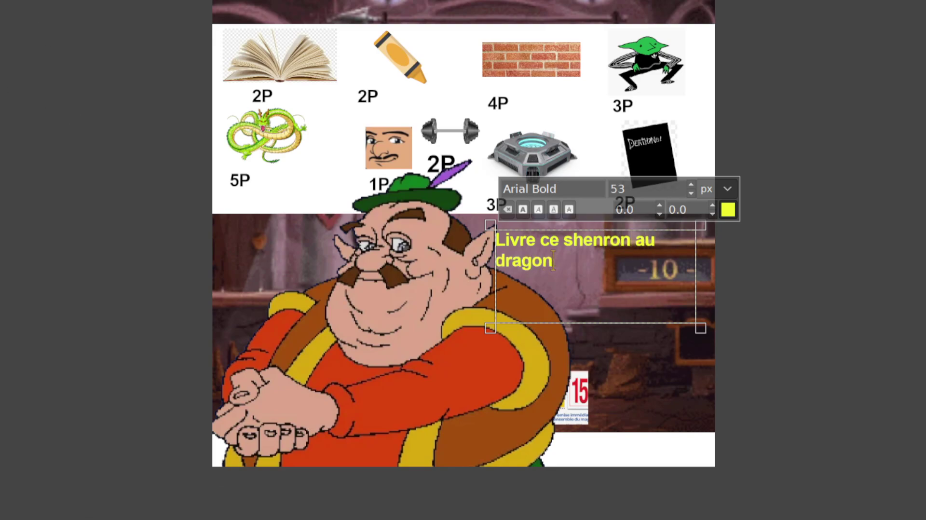
key("BackSpace")
key("BackSpace")
key("BackSpace")
key("BackSpace")
key("BackSpace")
key("BackSpace")
key("BackSpace")
key("BackSpace")
key("BackSpace")
type("Par")
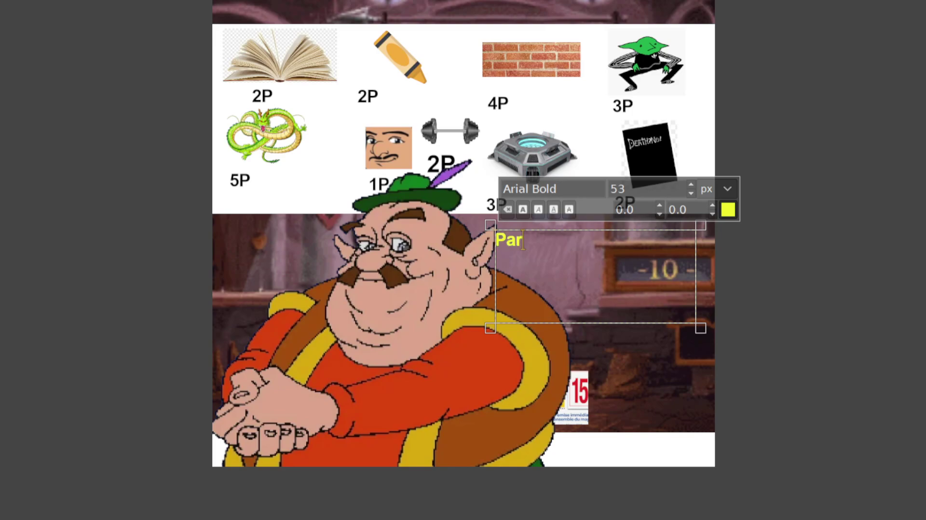
type(" contre si tu l'uti")
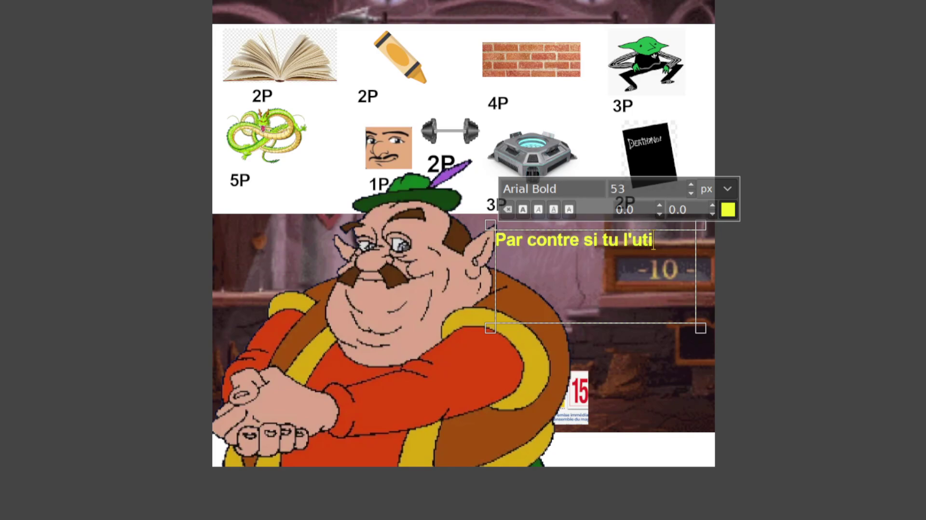
type("lise ")
type(" j'appell")
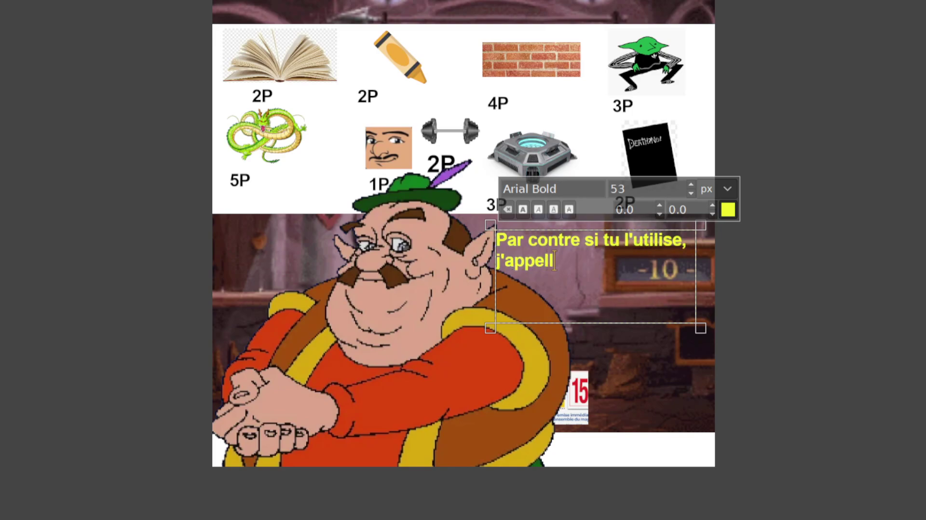
type("e la police.")
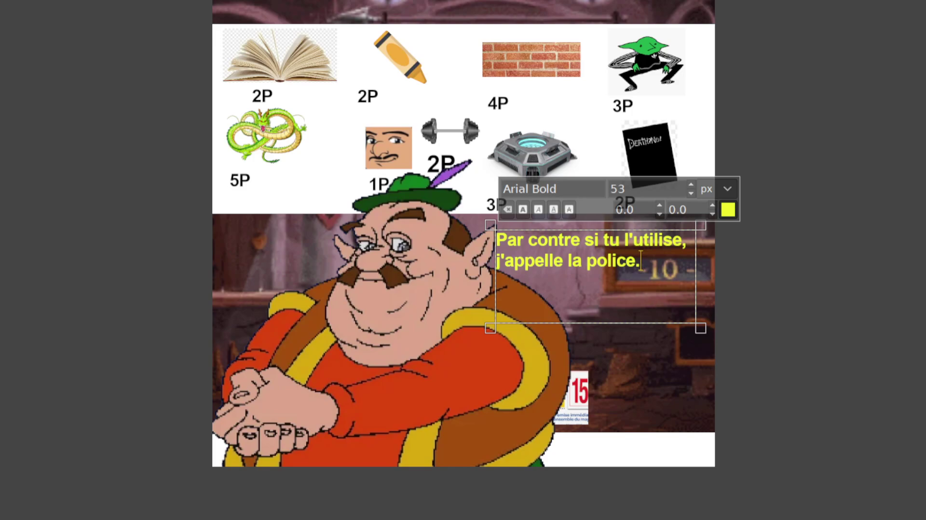
type("compris ?")
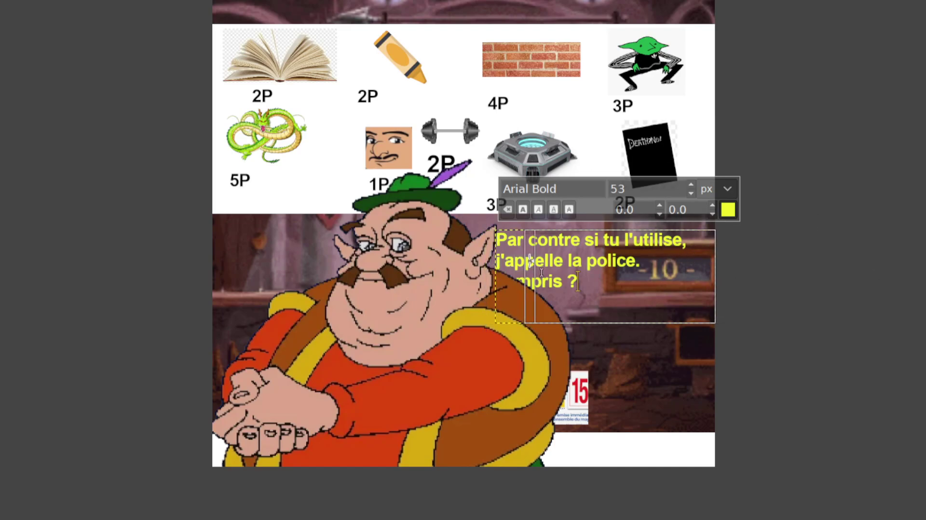
- Narrow the dialogue box and replace all its text with 'aller.'
left_click_drag(529, 262, 535, 261)
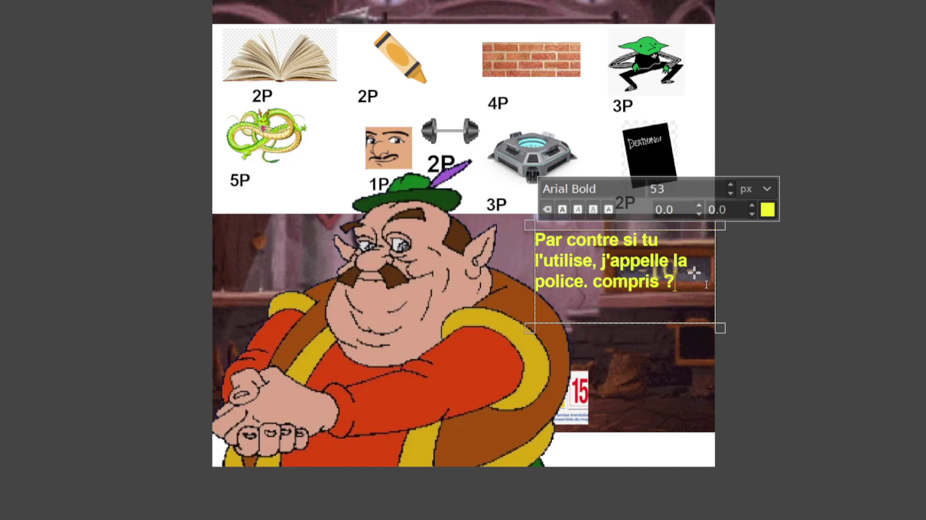
left_click_drag(694, 292, 486, 237)
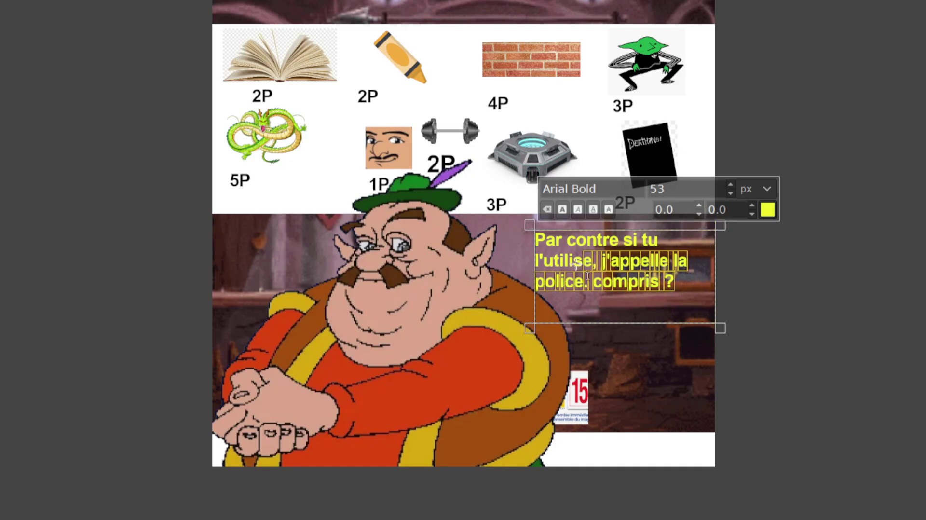
type("compris")
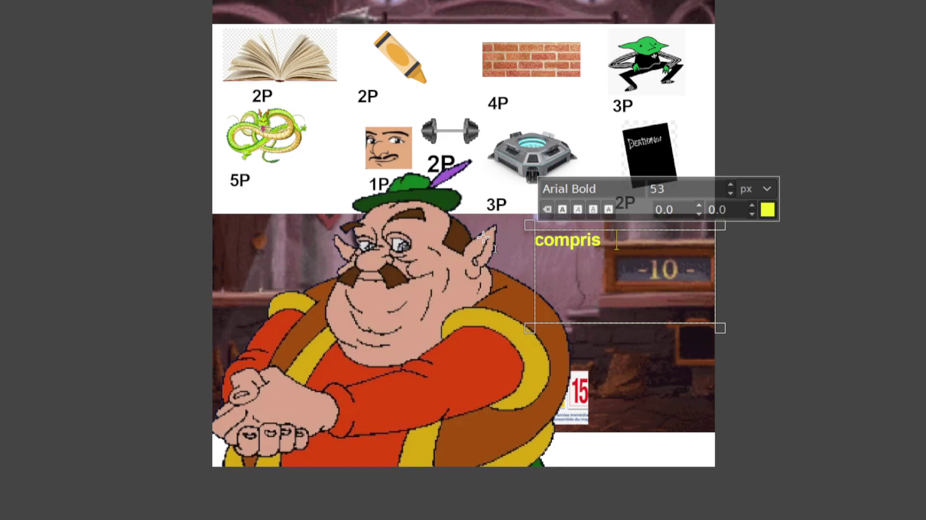
key("BackSpace")
key("BackSpace")
key("BackSpace")
key("BackSpace")
key("BackSpace")
type("aller")
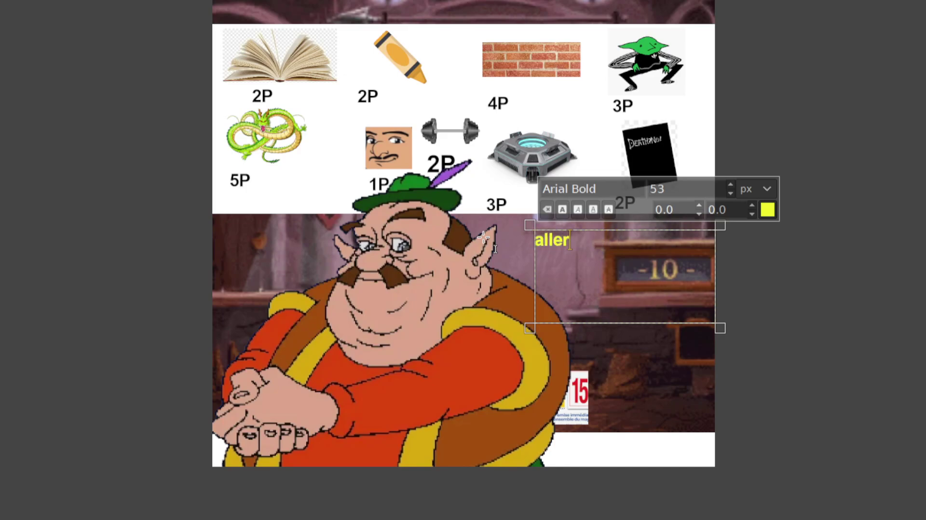
type(".m")
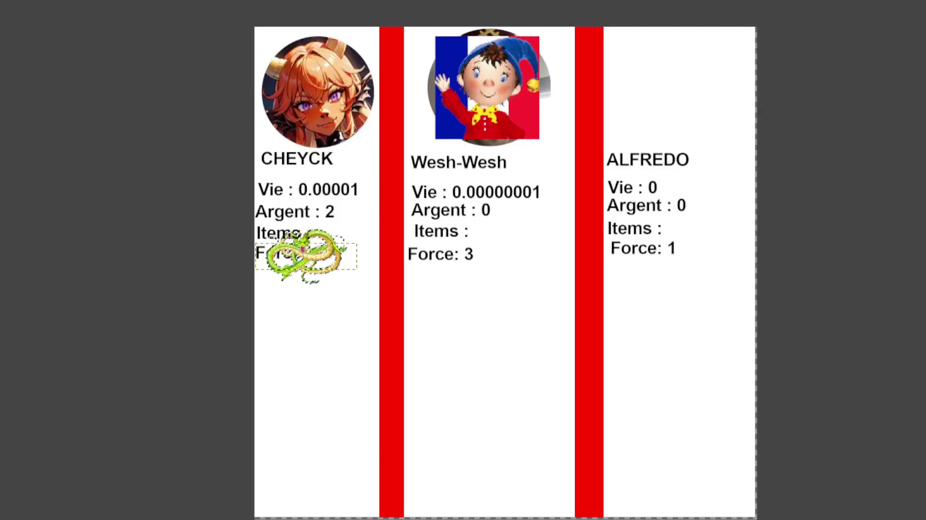
- Place the dragon under Wesh-Wesh's 'Force: 3' and scale it to 525×392 px
left_click_drag(320, 260, 488, 337)
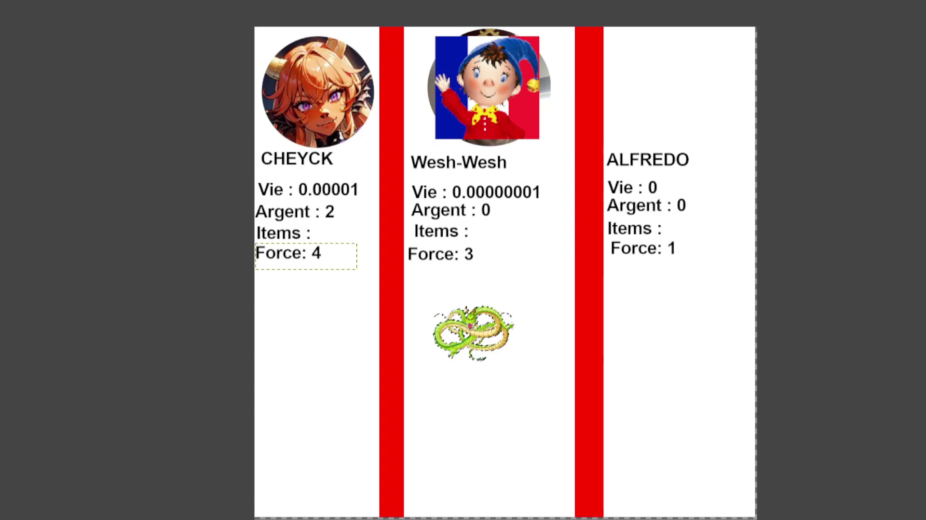
mouse_move(487, 355)
left_mouse_down()
mouse_move(590, 429)
mouse_move(572, 419)
left_mouse_up()
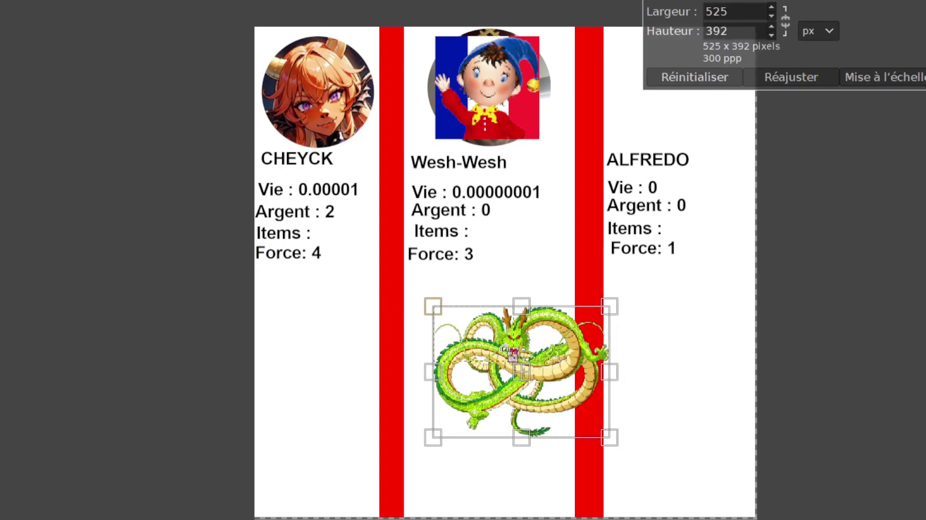
left_click_drag(540, 380, 505, 351)
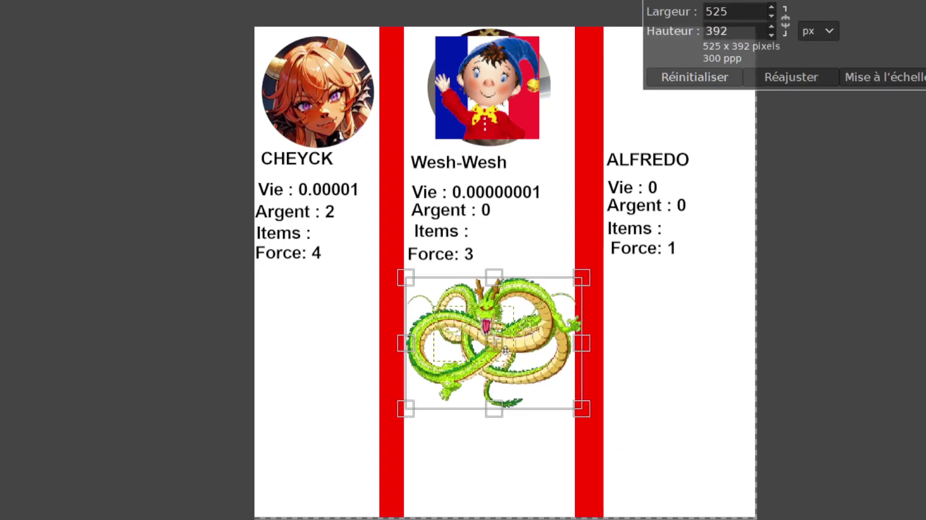
left_click(893, 76)
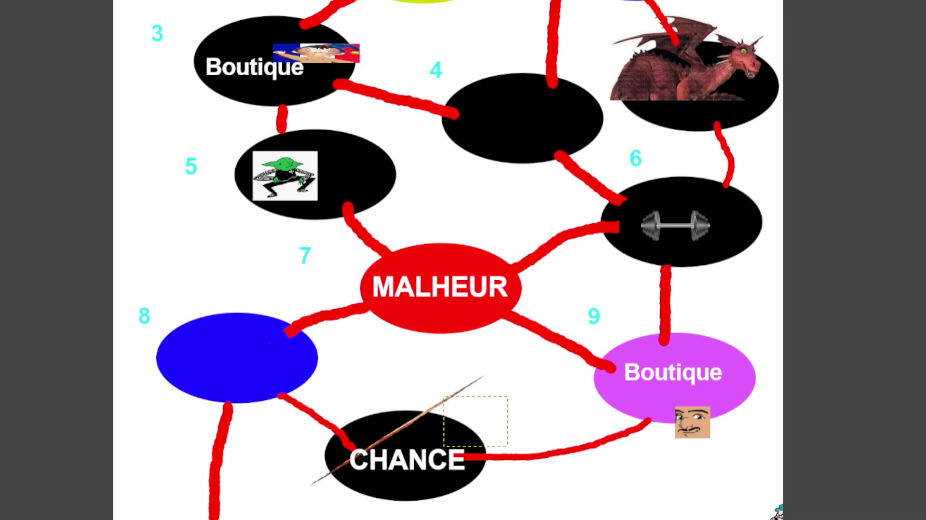
- Drag the wooden stick off the CHANCE space onto the pink Boutique ellipse
left_click_drag(357, 63, 373, 110)
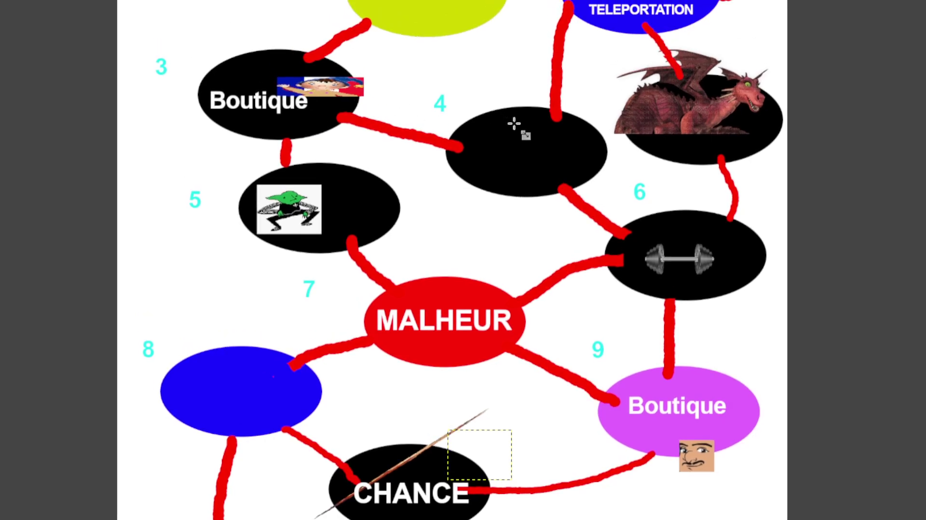
scroll(511, 123, "down", 3)
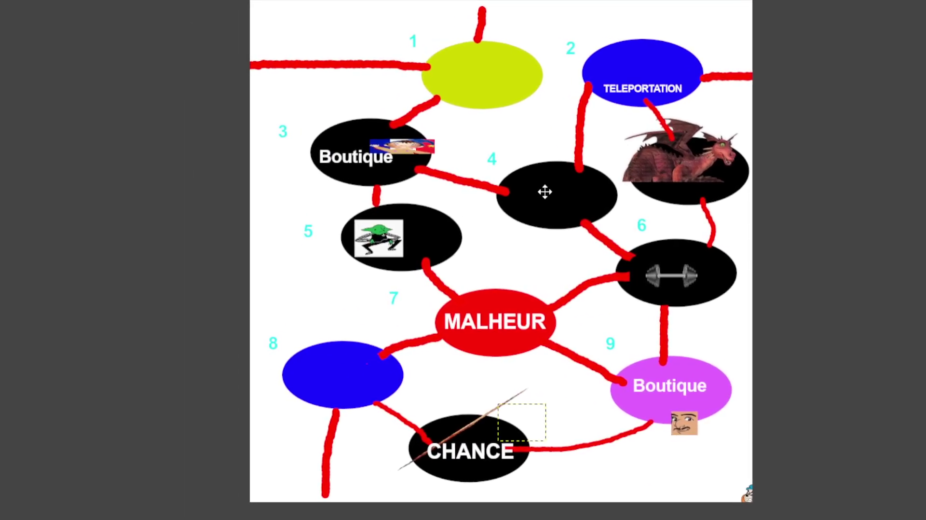
left_click_drag(495, 153, 547, 190)
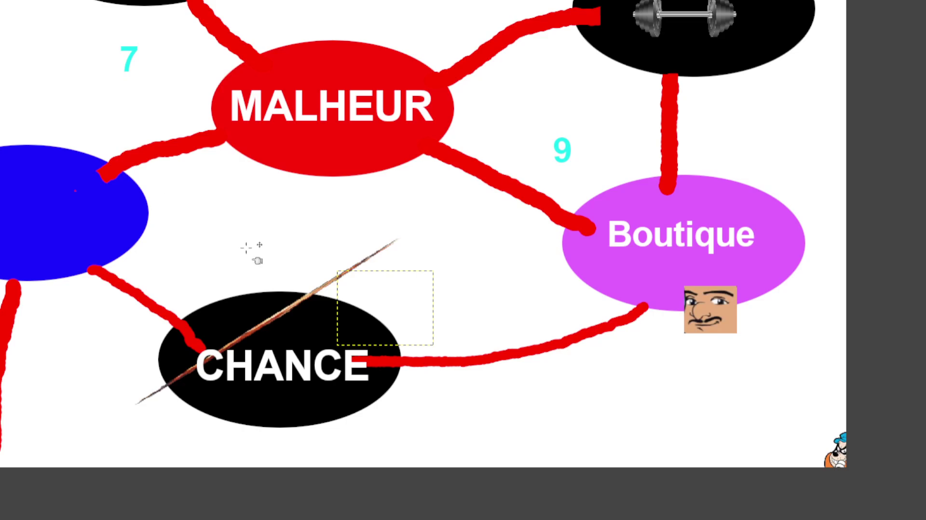
mouse_move(299, 316)
left_mouse_down()
mouse_move(533, 268)
mouse_move(695, 259)
left_mouse_up()
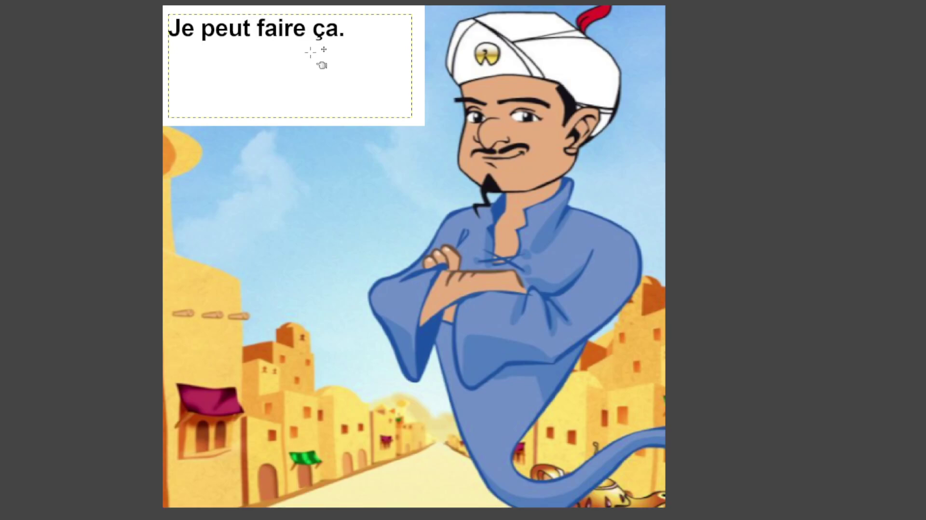
- Replace the genie's 'Je peut faire ça.' line, trying several drafts before clearing the box
left_click_drag(354, 69, 116, 41)
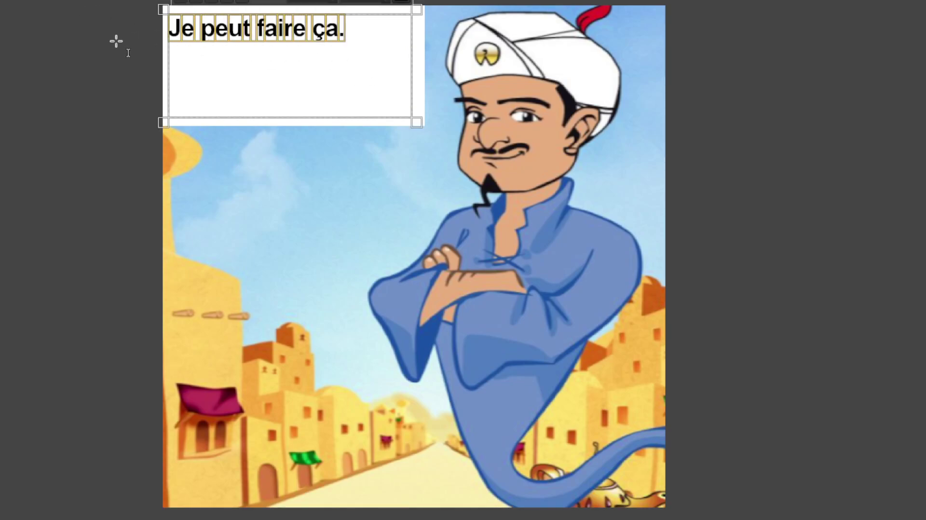
type("salut.")
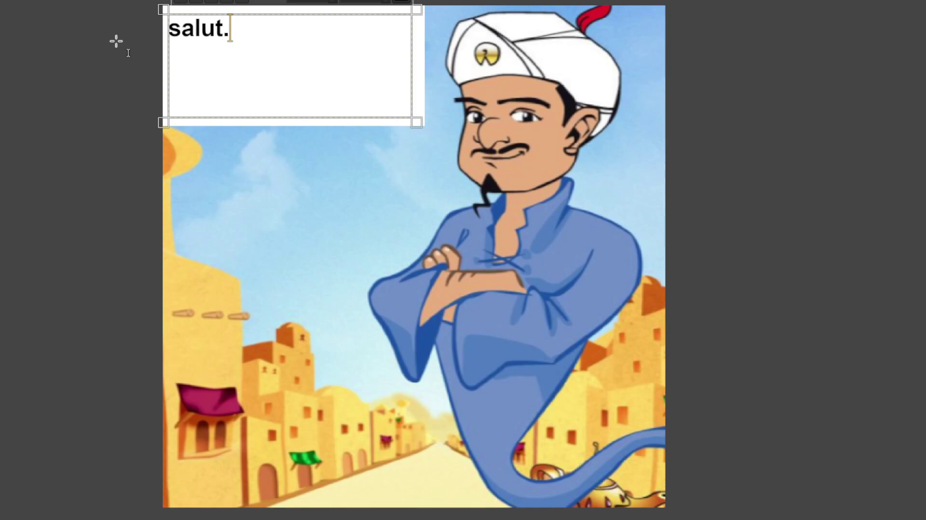
key("BackSpace")
key("BackSpace")
key("BackSpace")
key("BackSpace")
type("J")
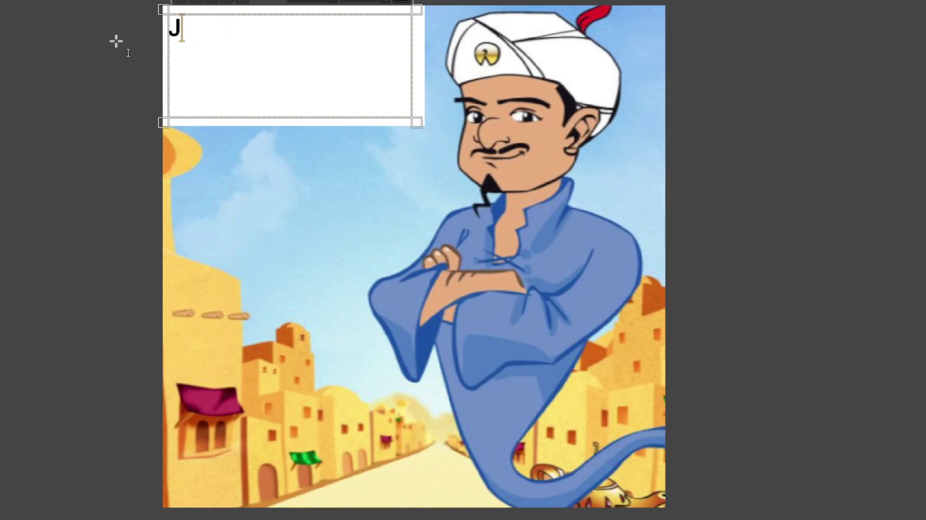
type("'écoute.")
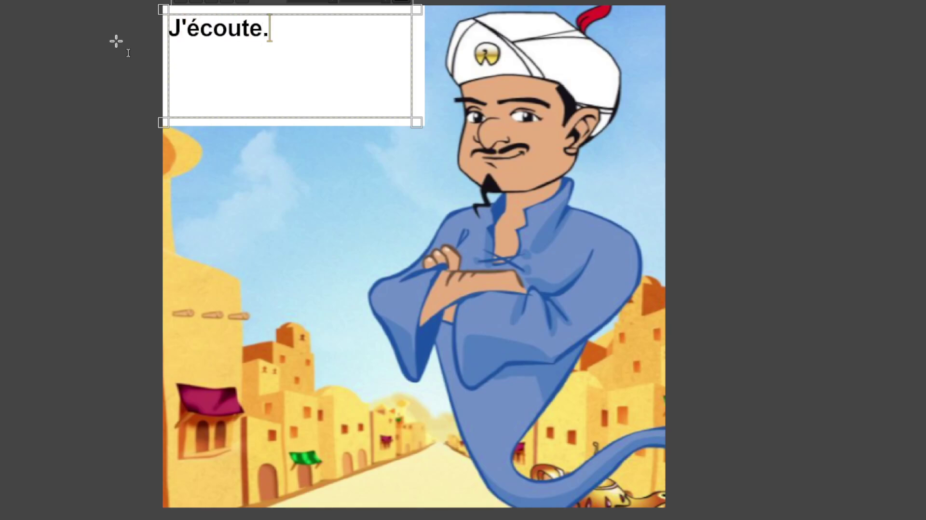
key("BackSpace")
key("BackSpace")
key("BackSpace")
key("BackSpace")
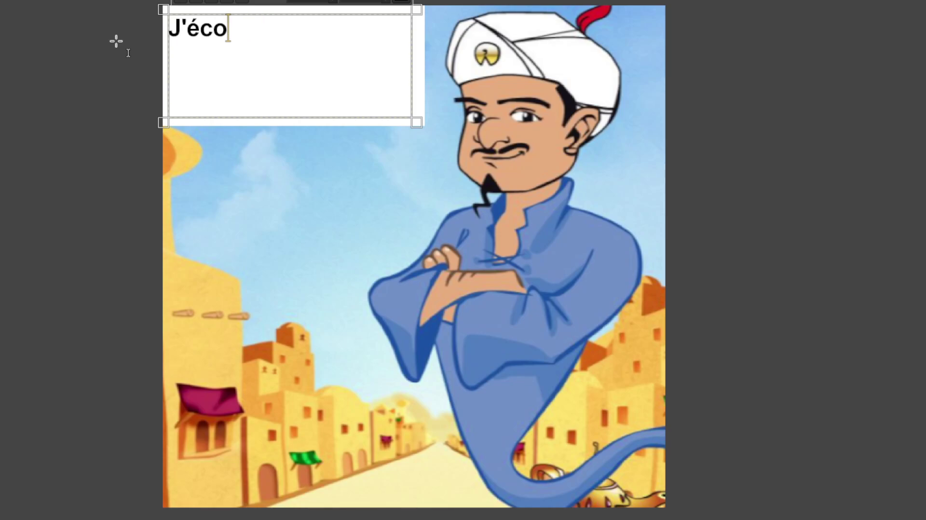
key("BackSpace")
key("BackSpace")
key("BackSpace")
type("*baille")
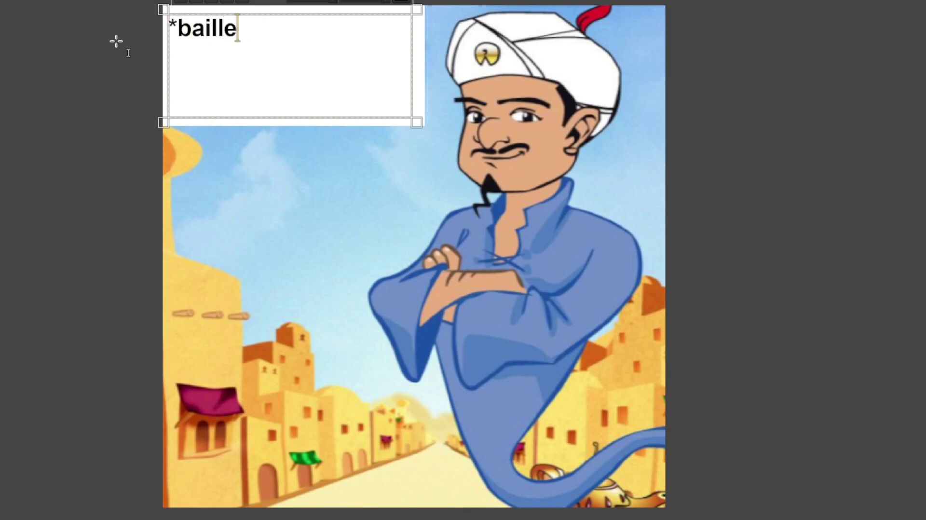
type("*")
key("BackSpace")
key("BackSpace")
key("BackSpace")
key("BackSpace")
key("BackSpace")
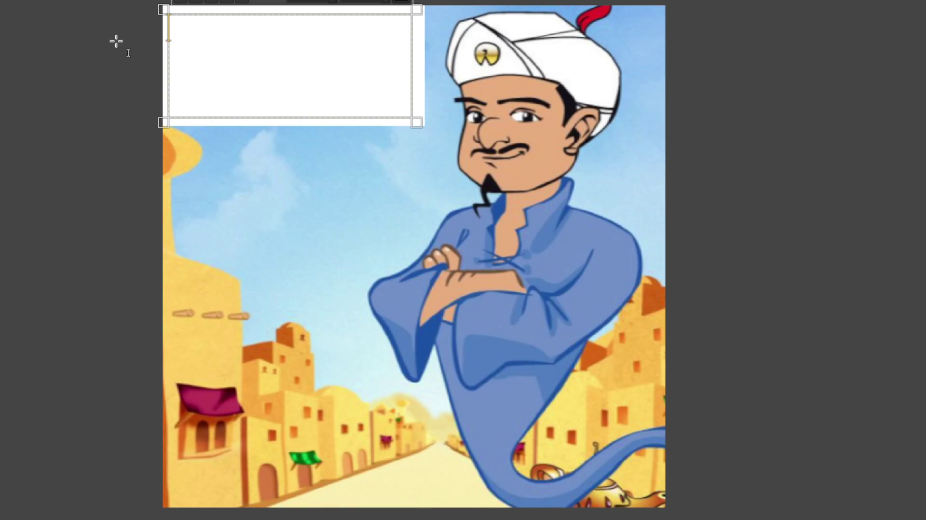
type("Qua")
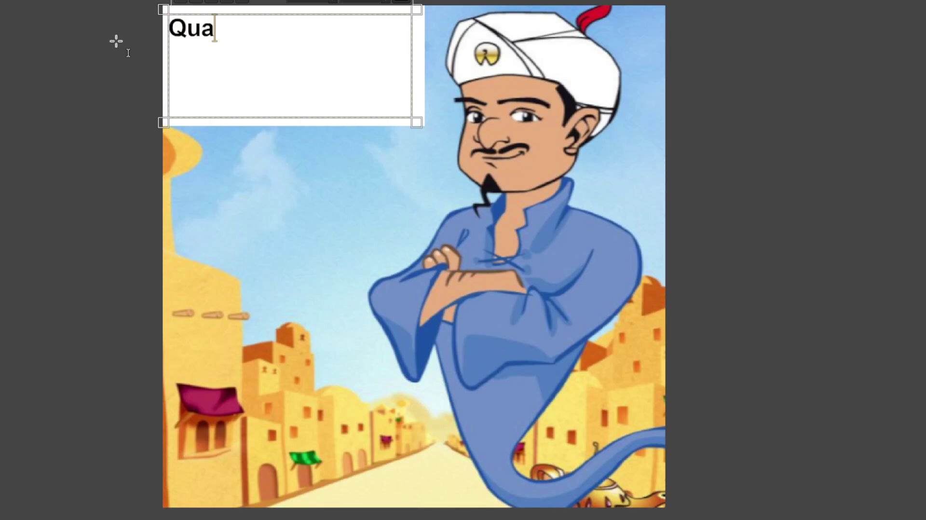
type("nd t'es un fantom")
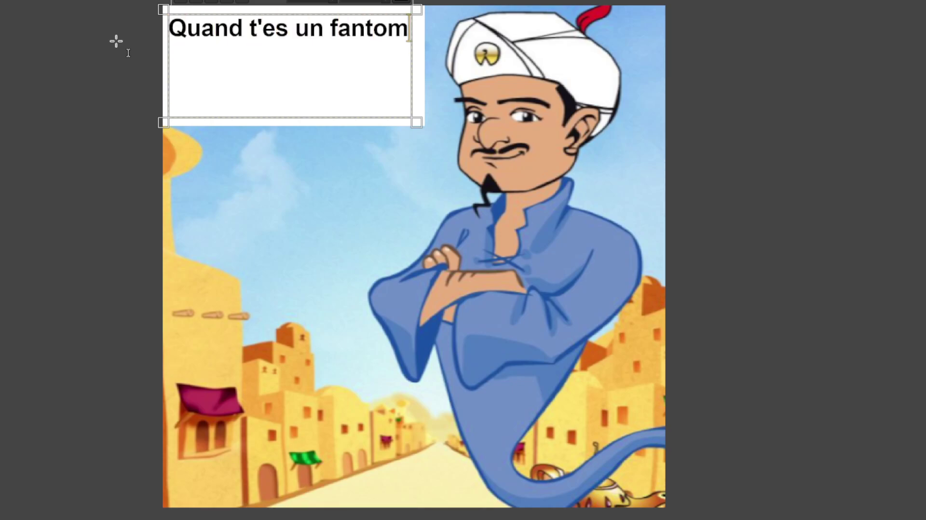
type("e ouai.")
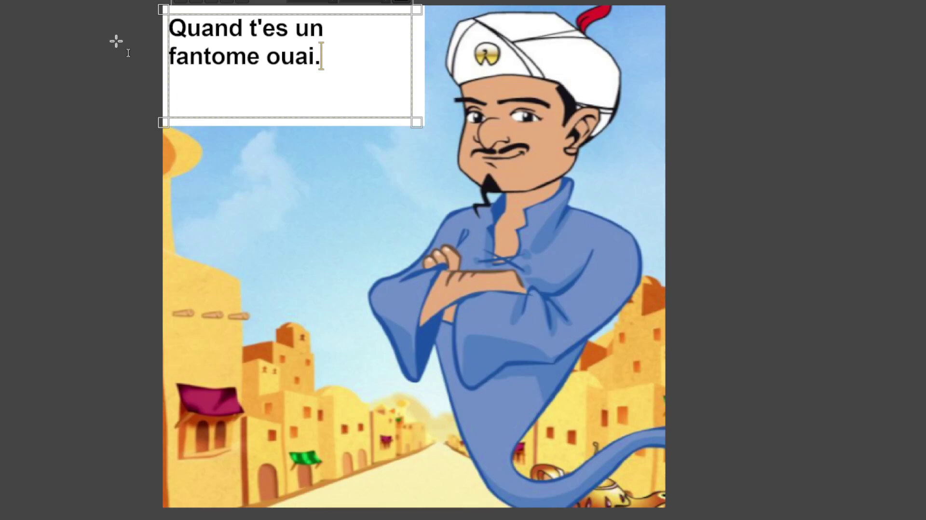
key("BackSpace")
key("BackSpace")
key("BackSpace")
key("BackSpace")
key("BackSpace")
key("BackSpace")
key("BackSpace")
key("BackSpace")
key("BackSpace")
key("BackSpace")
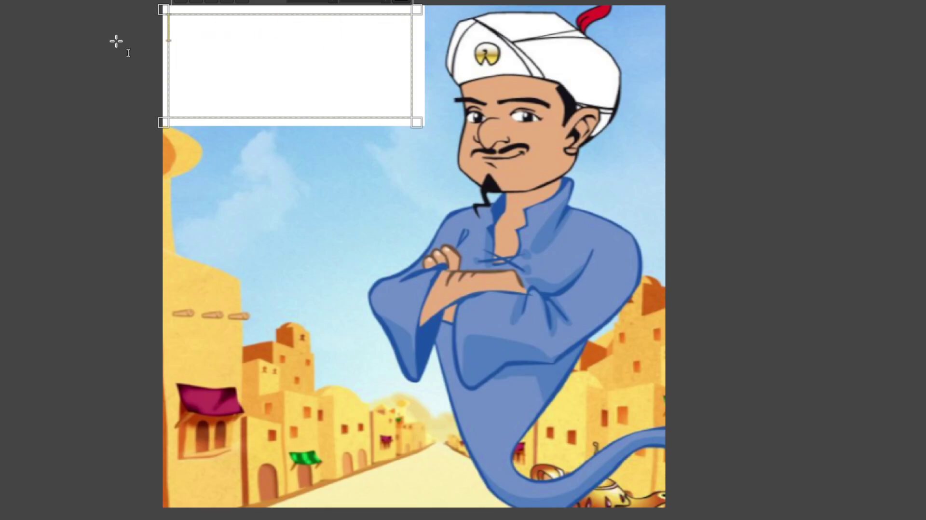
- Write the genie's line 'ok la crepe. t'es bretonne c'est ça ? mdrrrrrrrrr'
type("tire toi une balle")
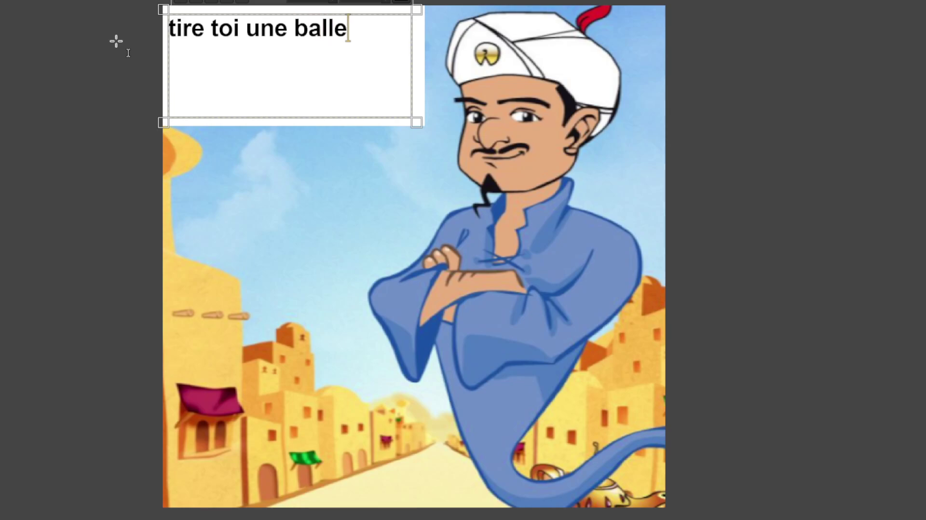
type(". mdrrrr")
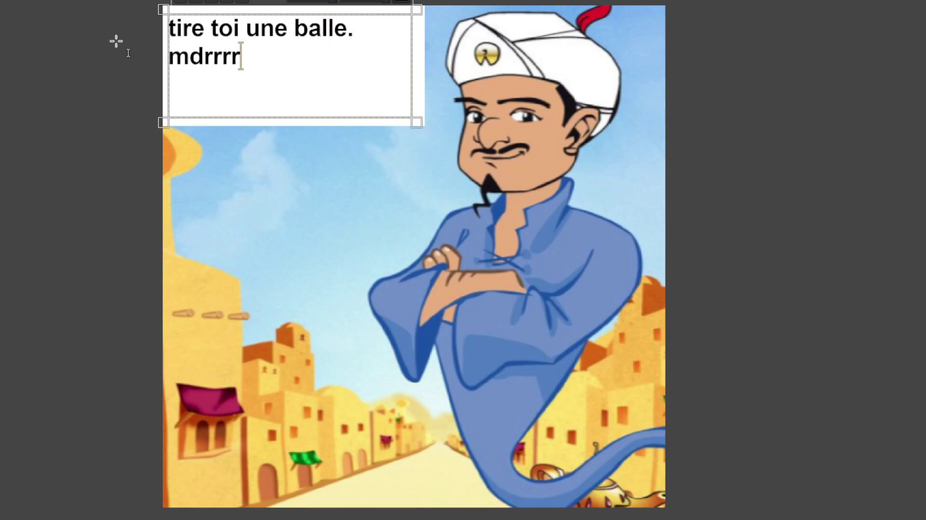
type("rrrrrrrrrrrr")
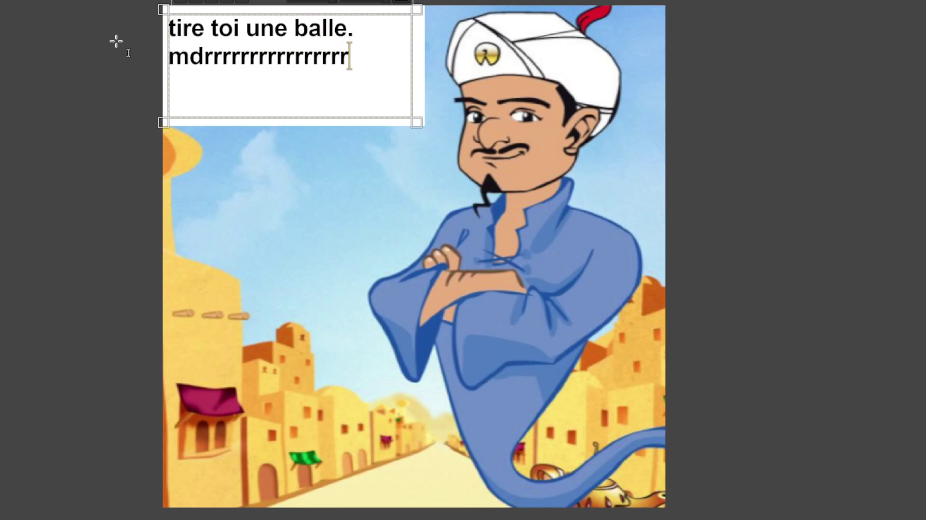
type("rrrrrrrrrr")
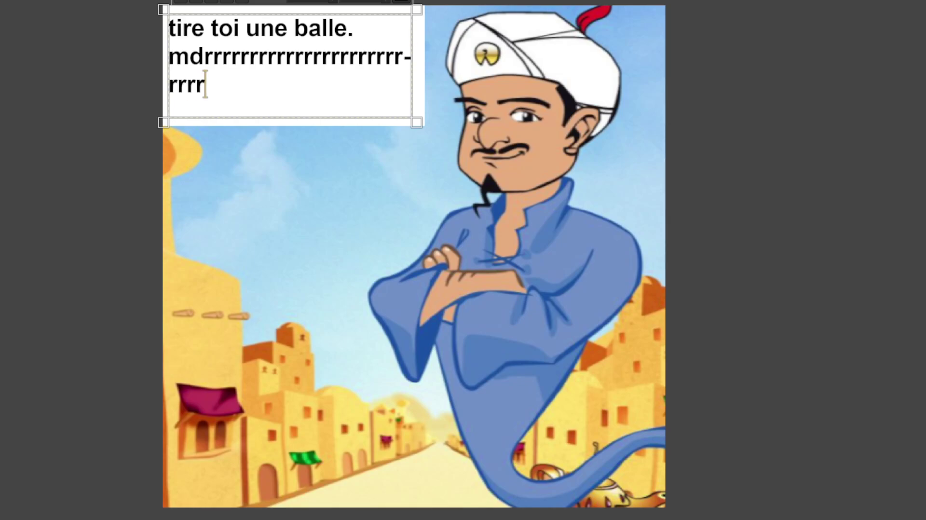
type("rrrrrrrr")
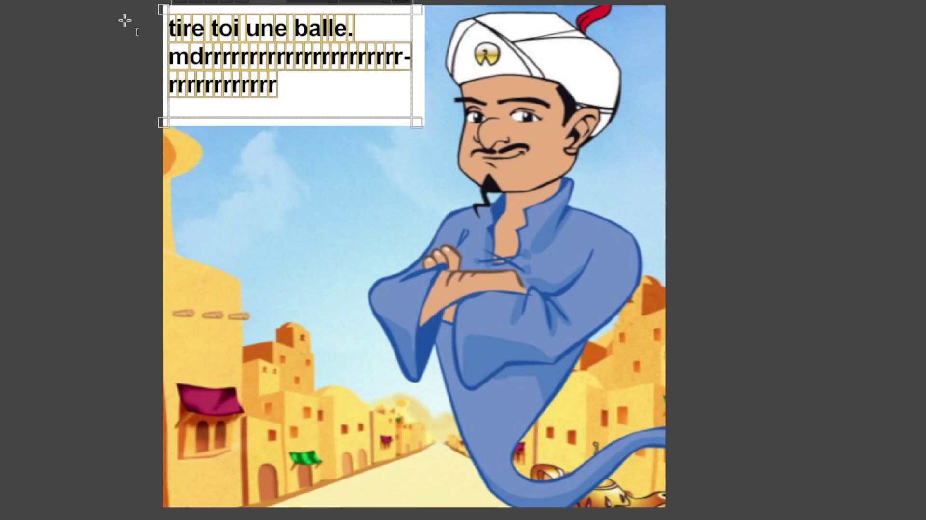
type("ok la cr^^e")
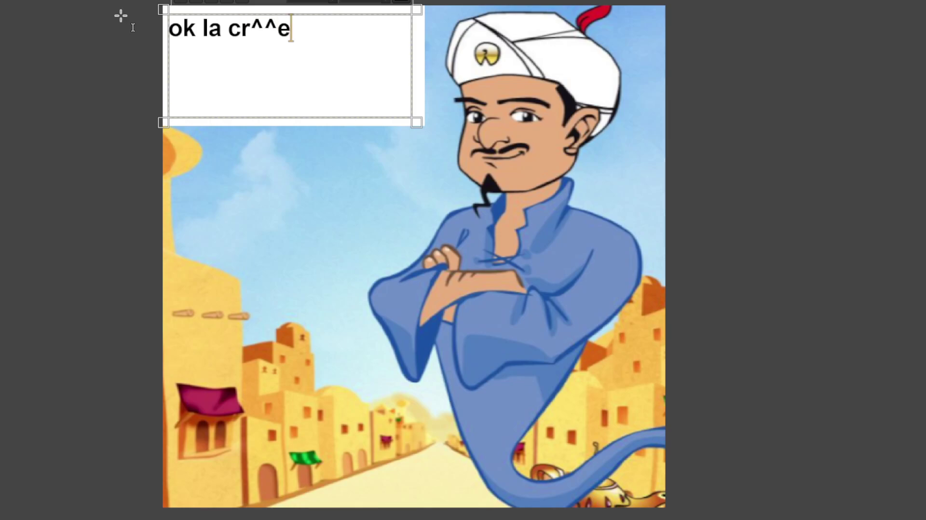
key("BackSpace")
key("BackSpace")
key("BackSpace")
type("epe.")
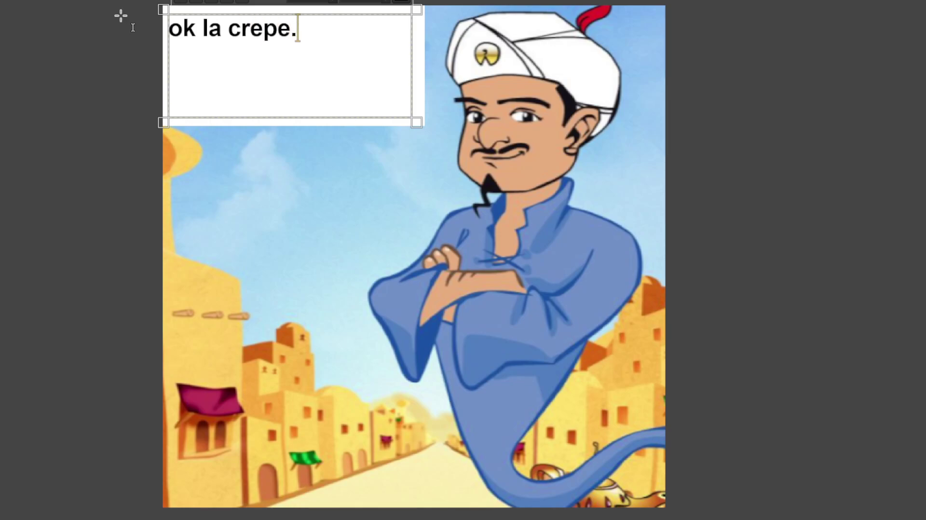
type(" t'")
type("es bretonne c'est")
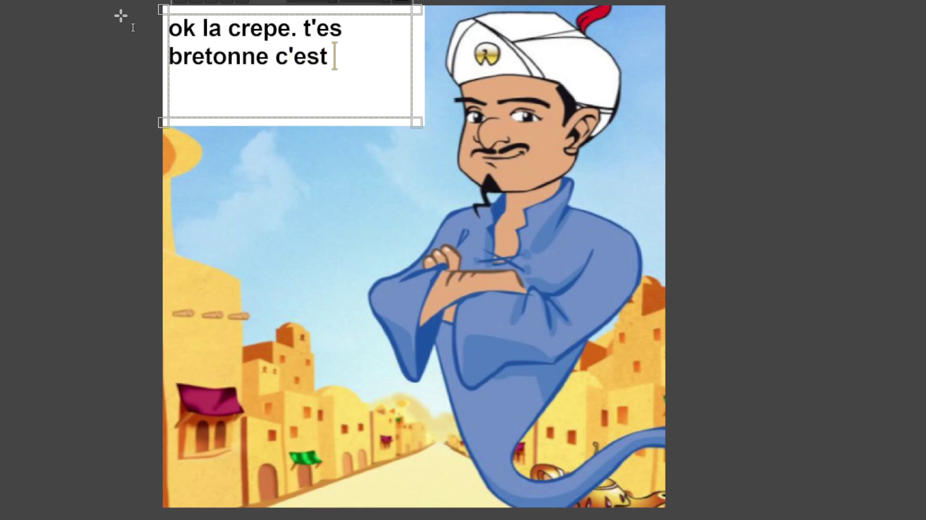
type(" ça ? ")
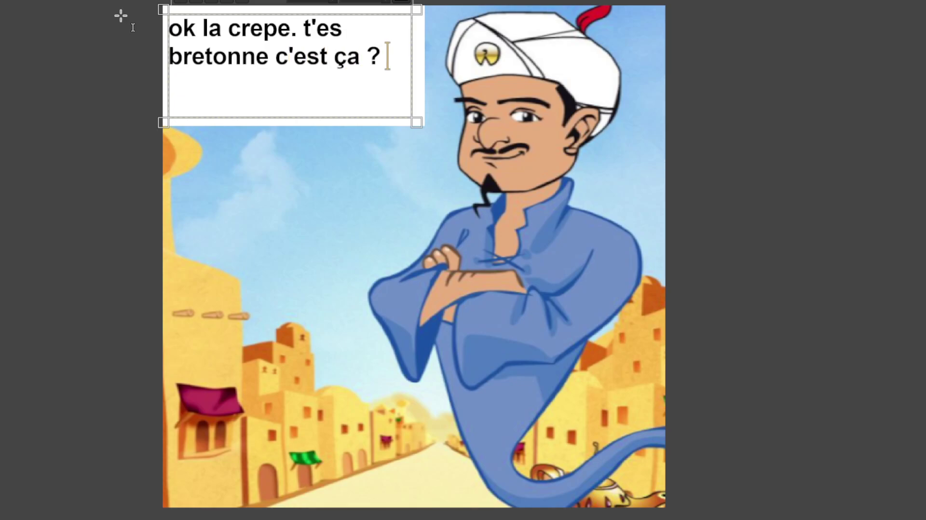
type("mdrrrrrrrrr")
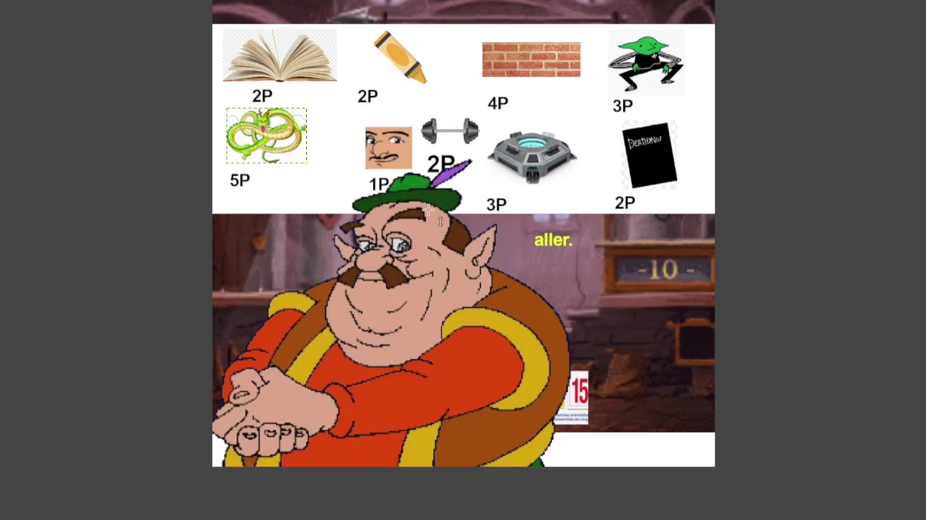
- Change the shopkeeper's yellow line from 'aller.' to 'bonjour'
left_click(555, 253)
key("ctrl+a")
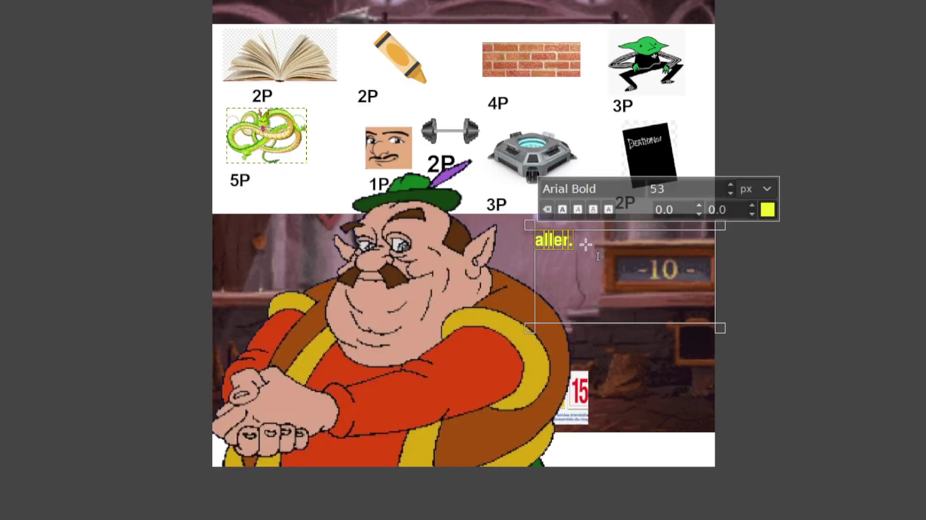
type("bonjour")
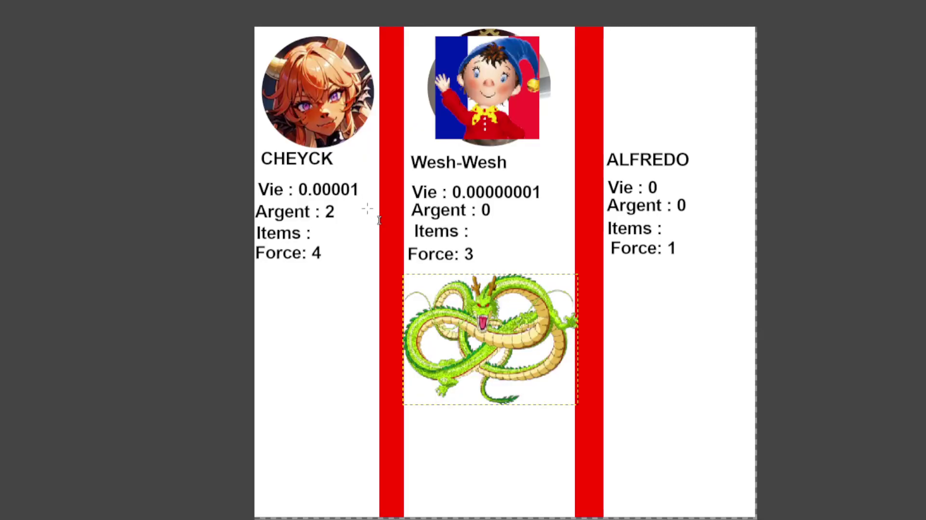
- Set the first player's Argent from 2 to 0 and Vie from 0.00001 to 3
left_click(344, 219)
key("BackSpace")
type("0")
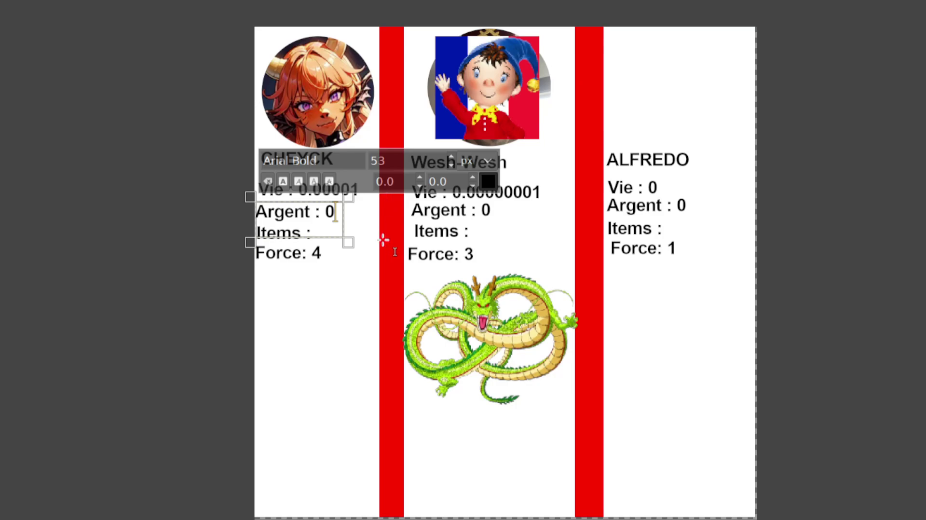
left_click(795, 254)
left_click(353, 188)
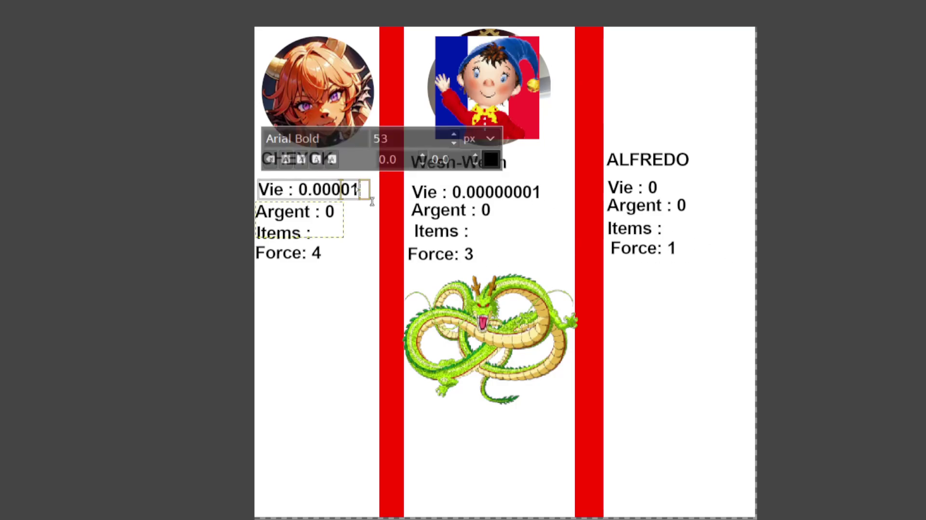
left_click_drag(296, 189, 370, 191)
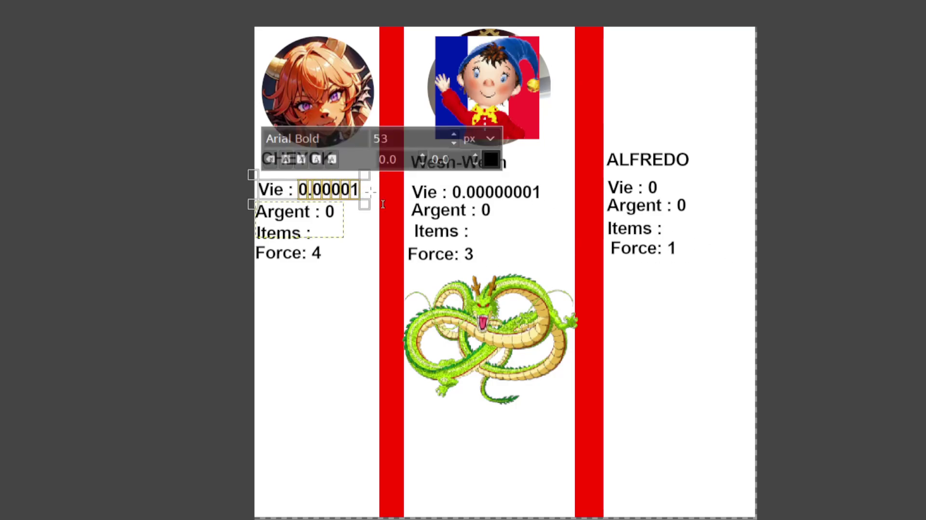
type("3")
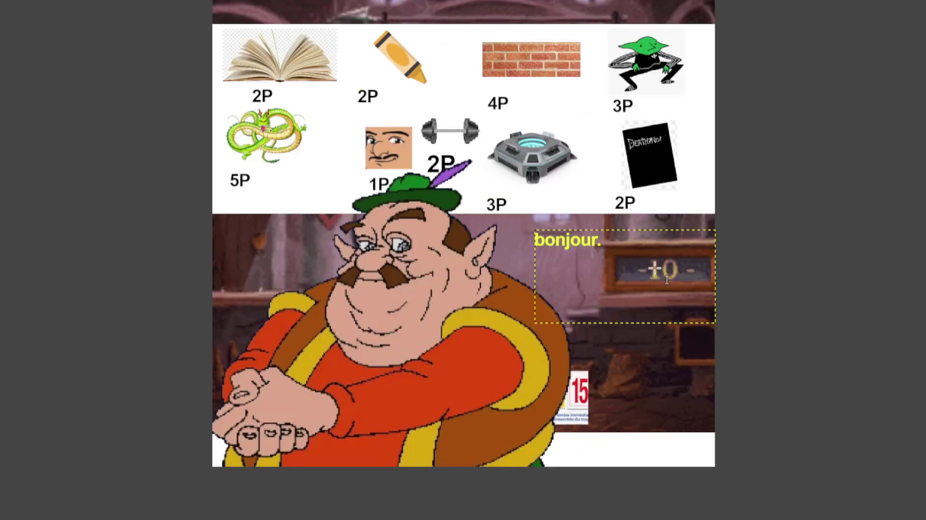
- Replace the shopkeeper's 'bonjour.' with 'Je suis à court de stock désolé. c'était le dernier.' and move the Death Note image off the right edge
left_click(655, 268)
left_click_drag(646, 241, 399, 243)
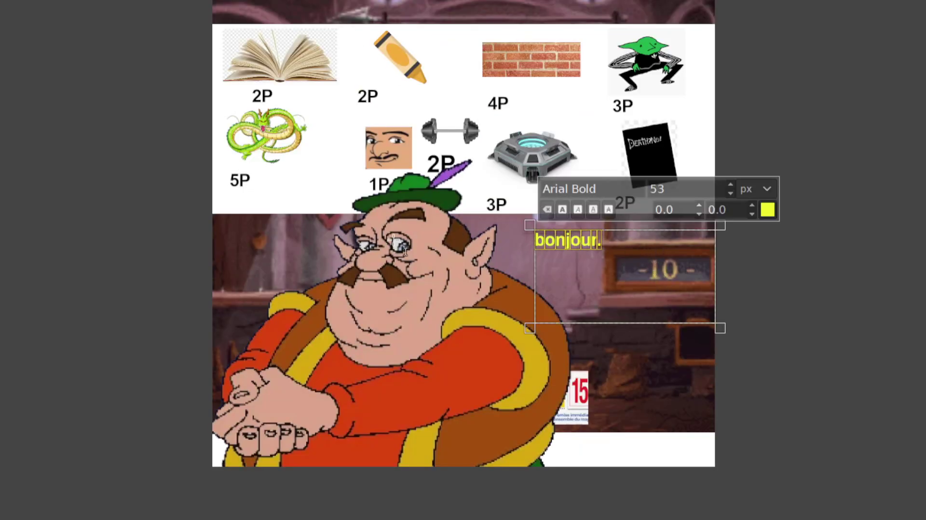
type("Je suis à co")
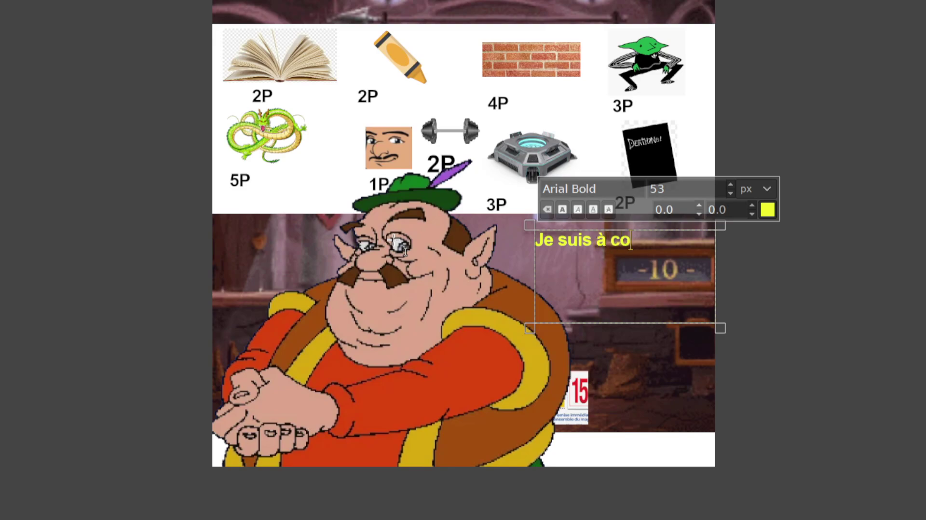
type("urt de stock désolé")
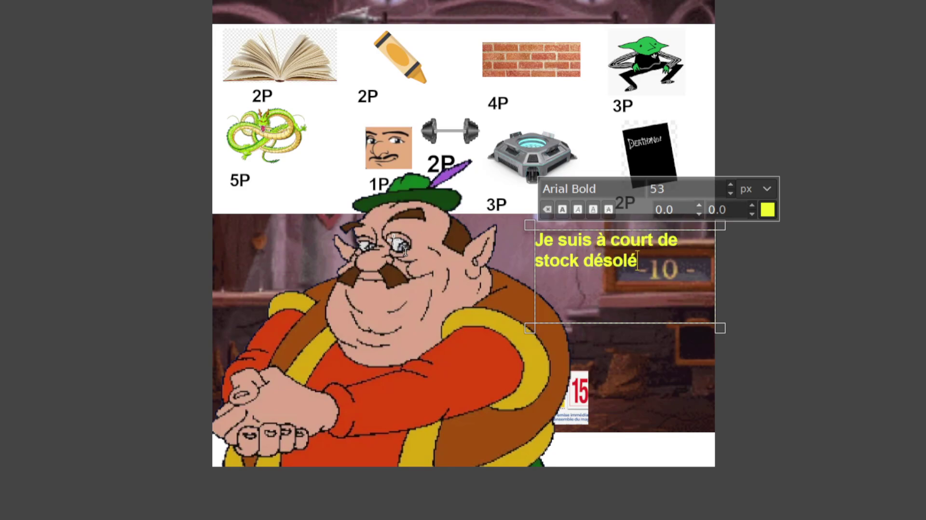
type(". c'était")
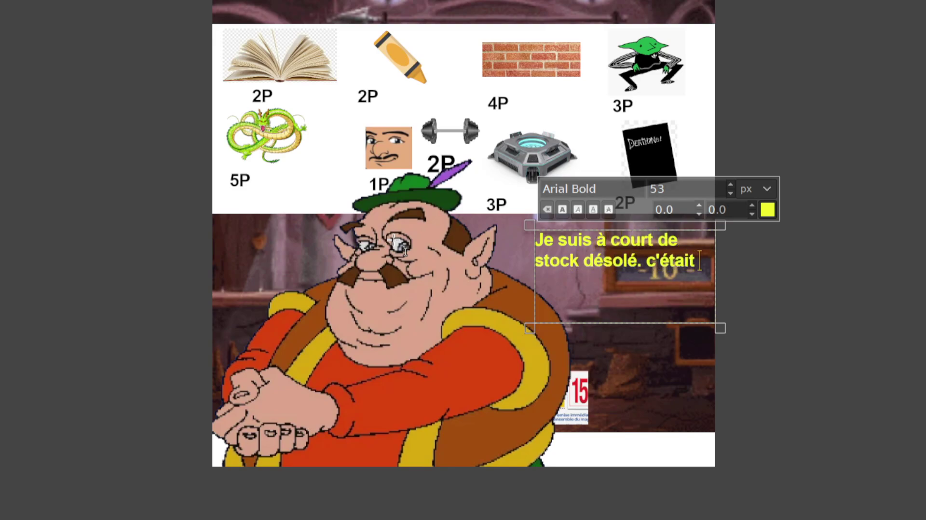
type(" le dernier.")
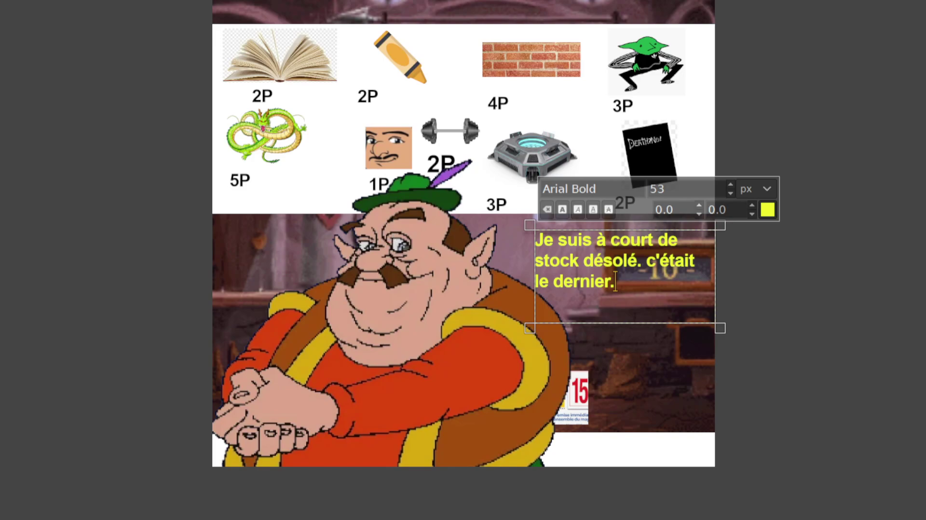
key("Escape")
key("m")
left_click_drag(648, 159, 745, 137)
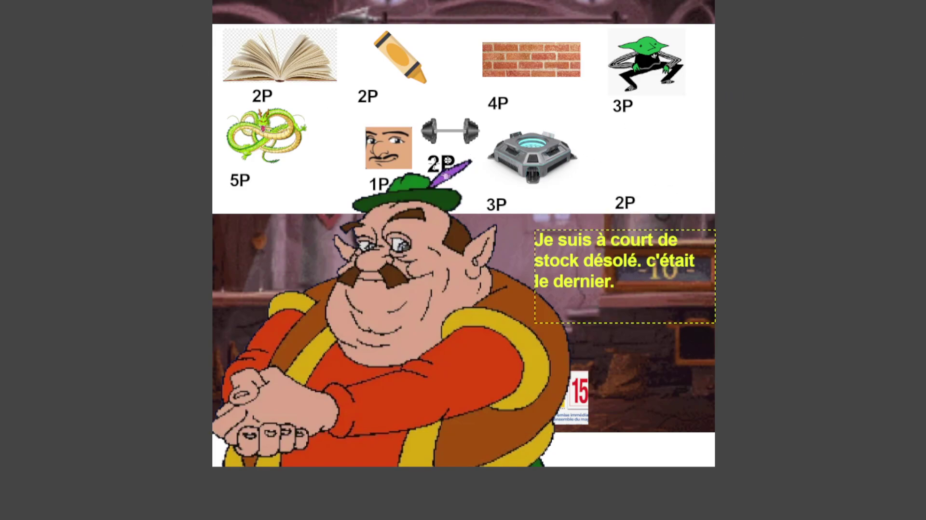
- Rewrite the message as 'désolé j'ai un super livreur en ce moment', then erase it
left_click(648, 298)
key("ctrl+a")
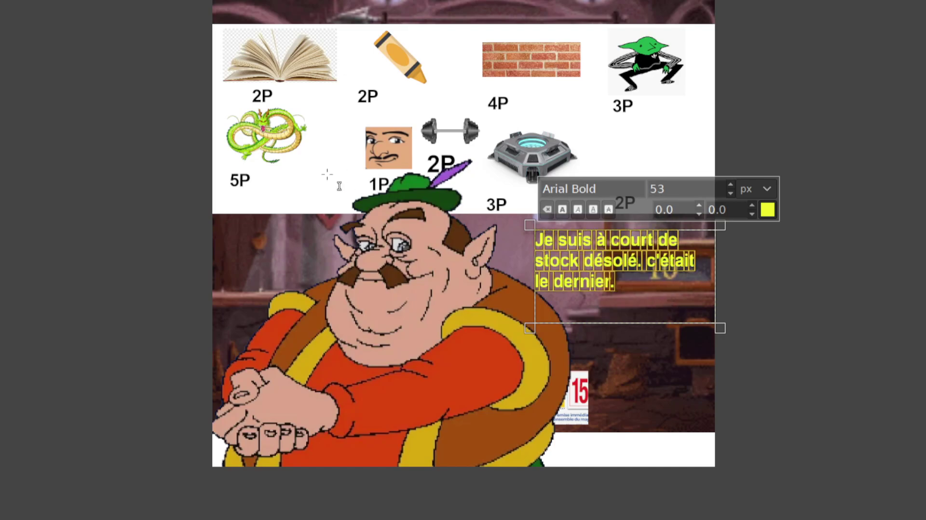
type("désolé j'ai un su")
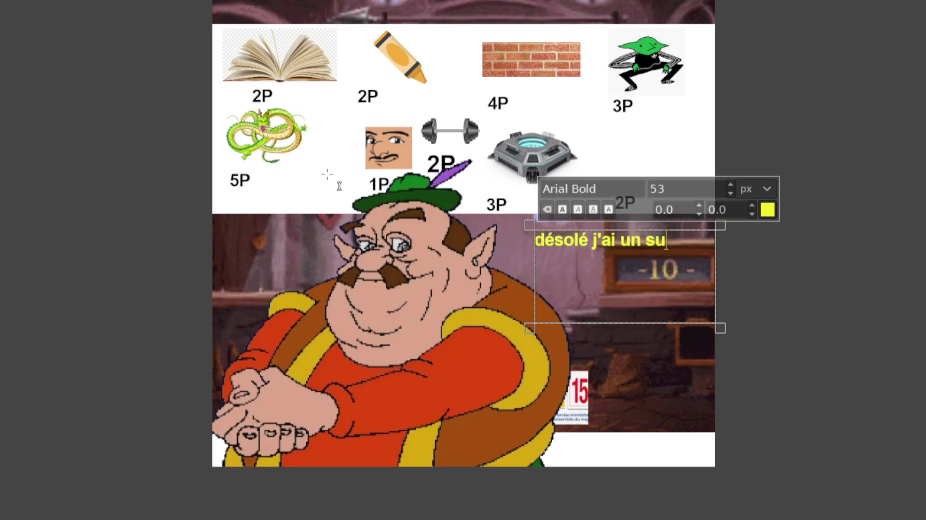
type("per livreur en ce")
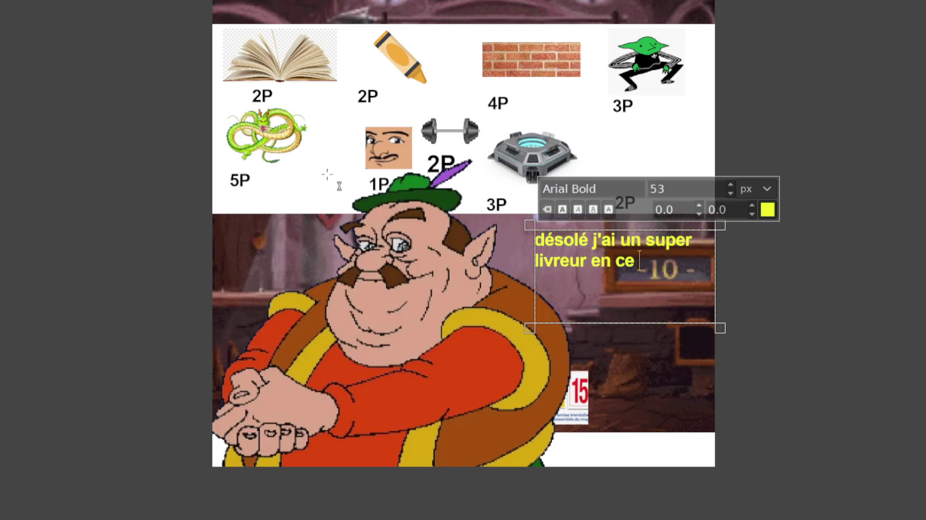
type(" moment.")
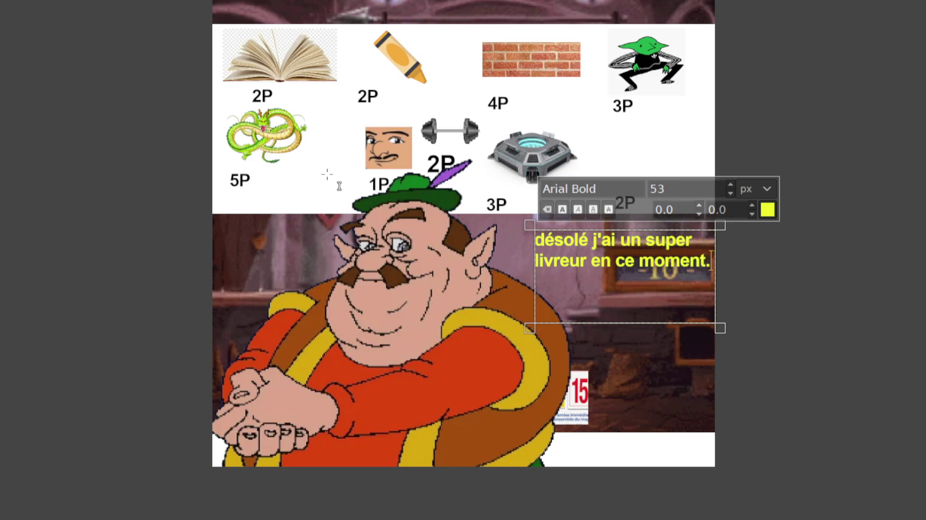
key("BackSpace")
key("BackSpace")
key("BackSpace")
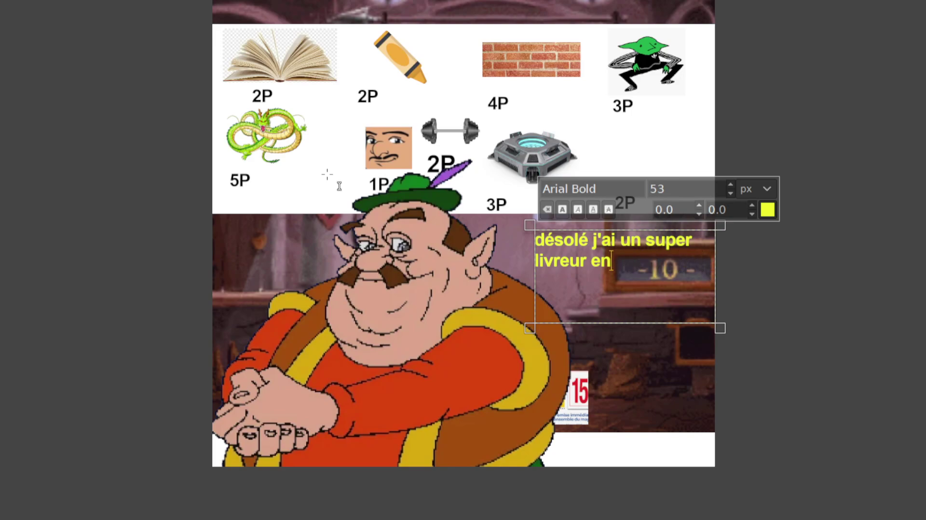
key("BackSpace")
key("BackSpace")
key("BackSpace")
key("BackSpace")
key("BackSpace")
key("BackSpace")
key("BackSpace")
key("BackSpace")
key("BackSpace")
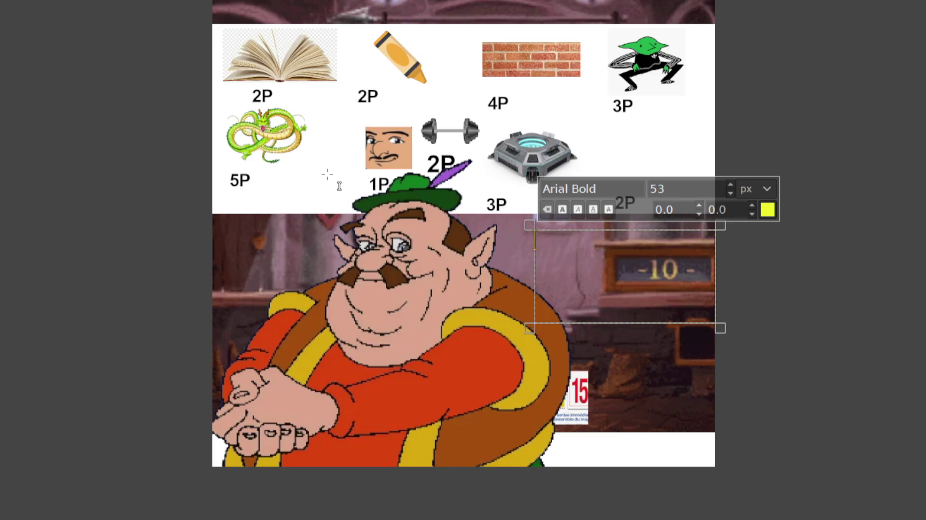
- Try the line 'ecoute, si y crève je le remplace mais en attendant je le garde', then delete it back
type("ecoute, si ")
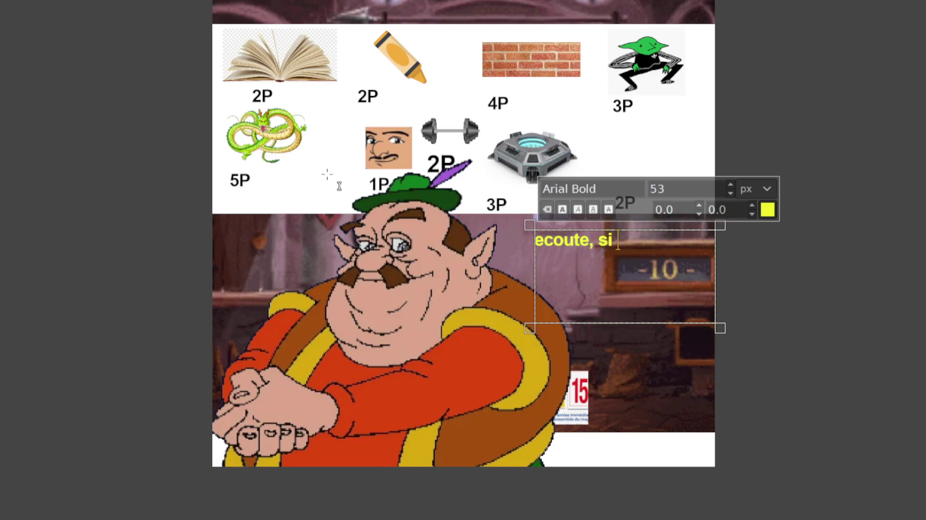
type("y crève")
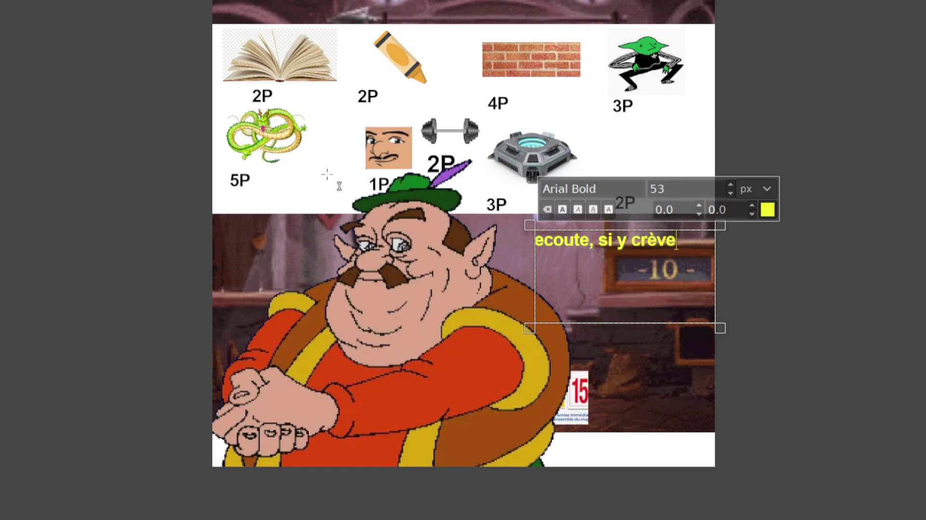
type(" je le remplace a")
key("BackSpace")
type("mplace m")
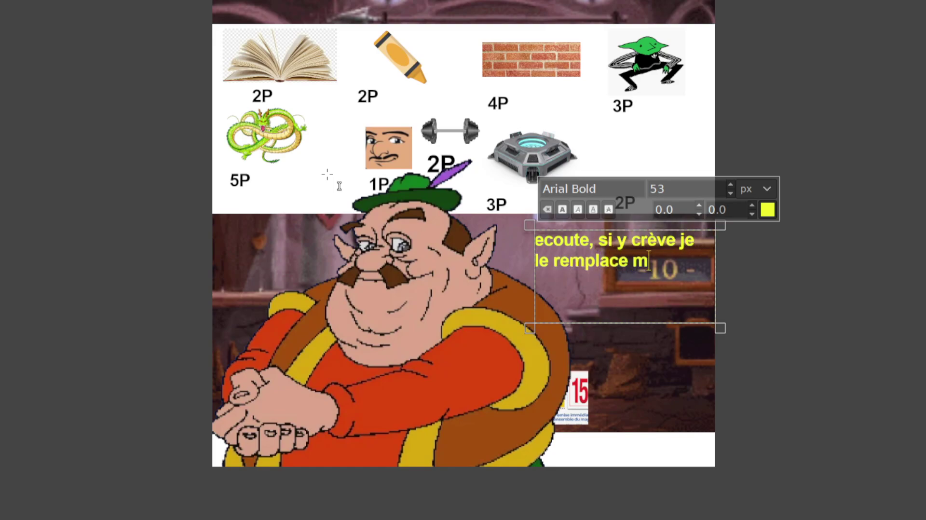
type("ais en attendant l")
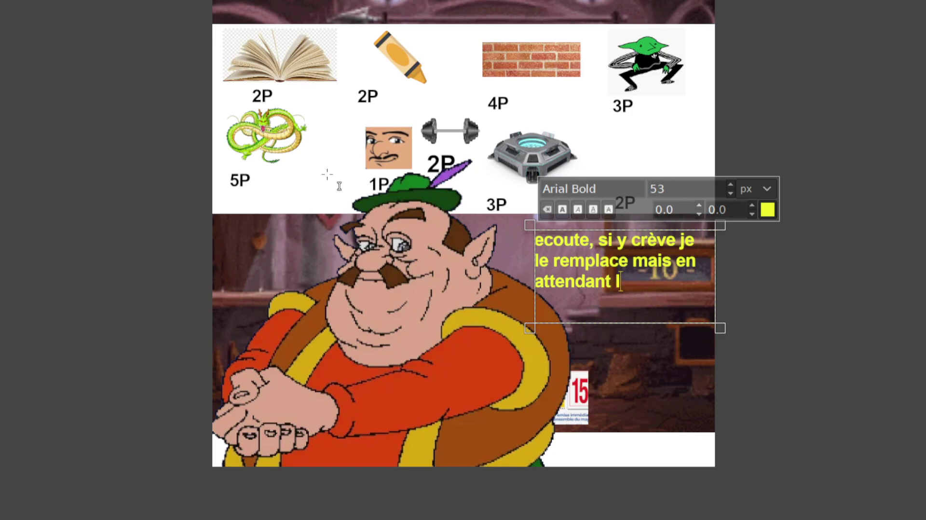
key("BackSpace")
type("je le garde")
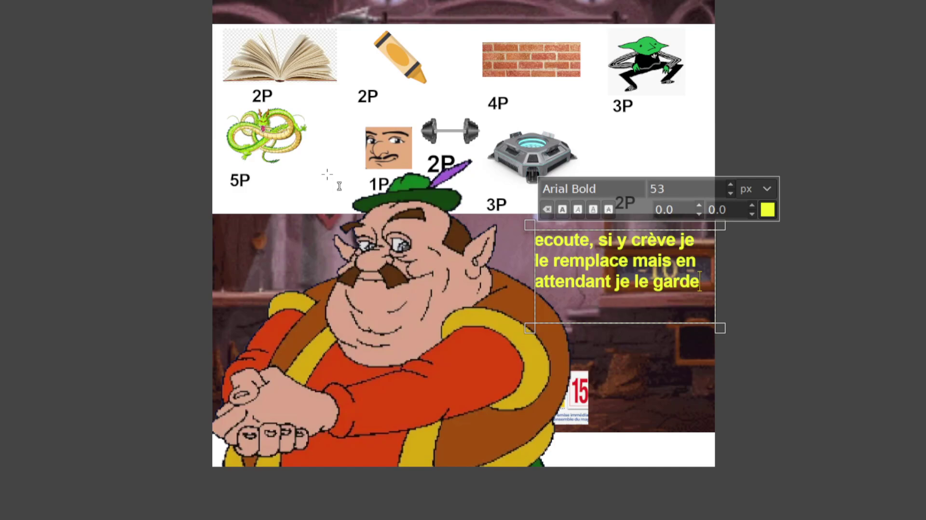
key("BackSpace")
key("BackSpace")
key("BackSpace")
key("BackSpace")
key("BackSpace")
key("BackSpace")
key("BackSpace")
key("BackSpace")
key("BackSpace")
key("BackSpace")
key("BackSpace")
key("BackSpace")
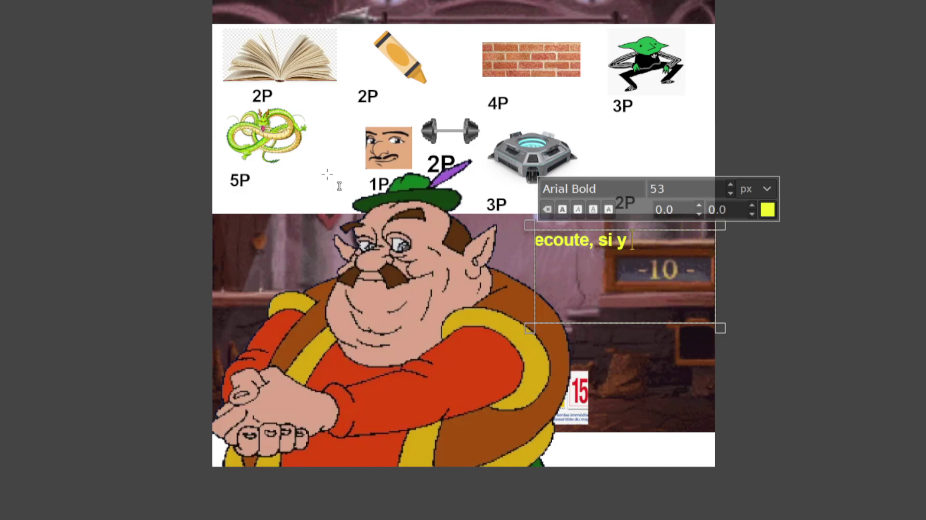
key("BackSpace")
key("BackSpace")
key("BackSpace")
- Try 'Morshu ne fait pas credit.' and another line, then erase the yellow dialogue text
type("Q")
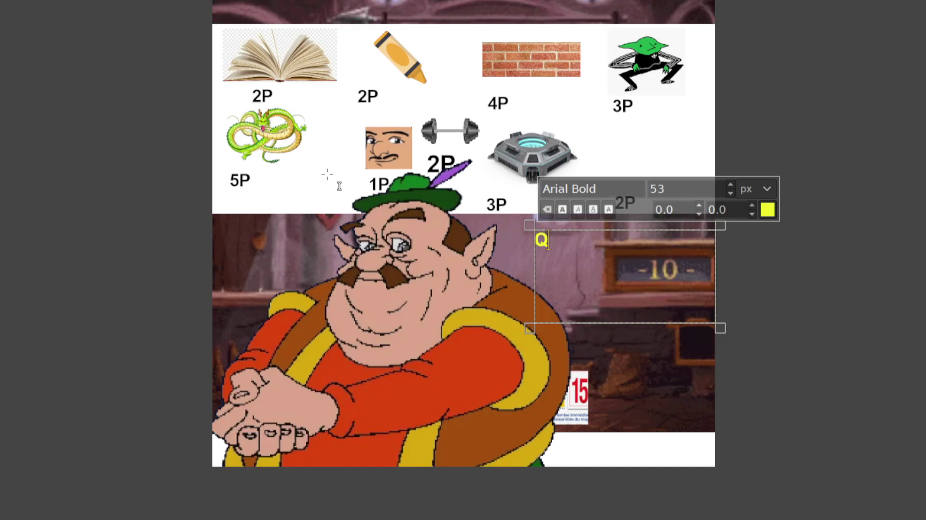
key("BackSpace")
type("Morshu ne")
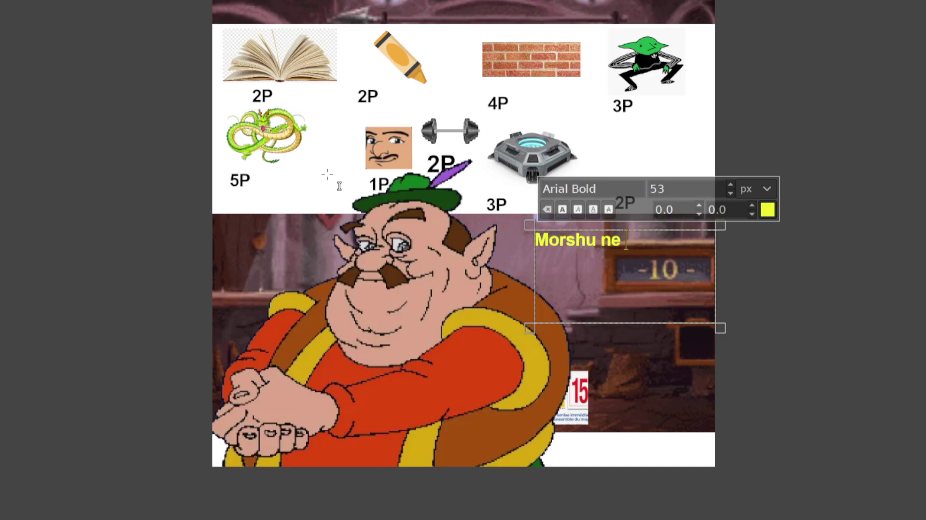
type(" fait pas credit.")
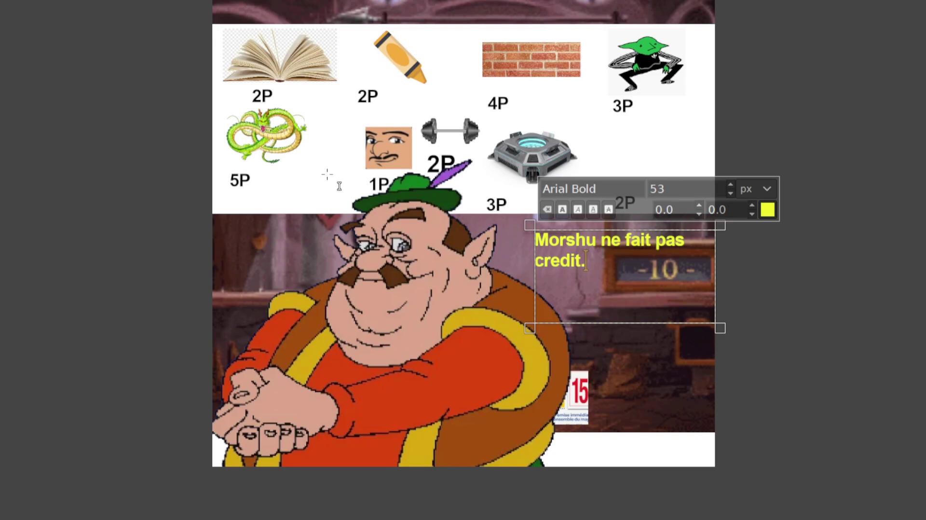
key("BackSpace")
key("BackSpace")
key("BackSpace")
key("BackSpace")
key("BackSpace")
key("BackSpace")
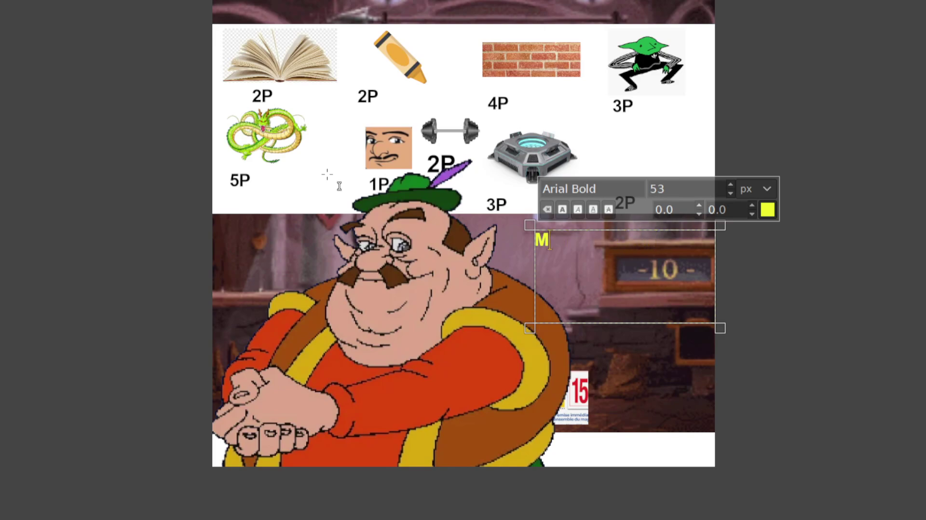
key("BackSpace")
type("Tu c")
type("ommence a me cas")
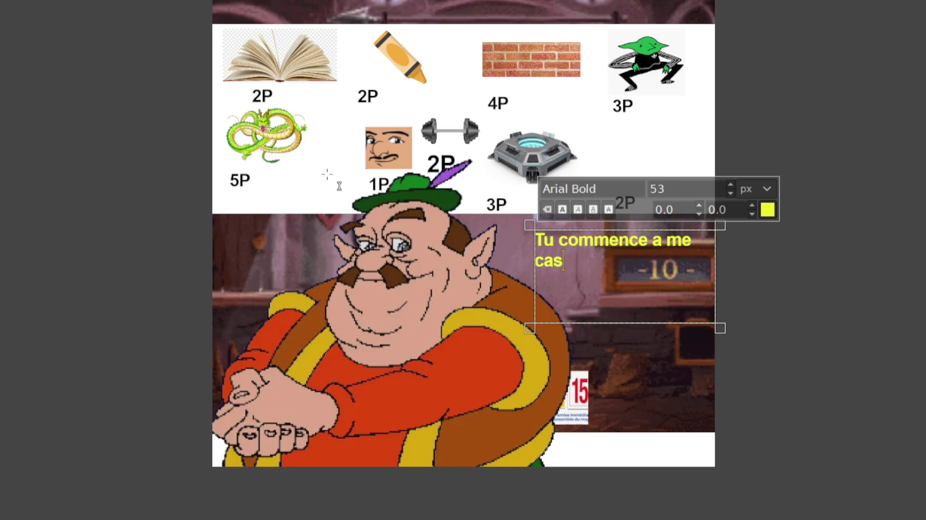
type("ser les couilles")
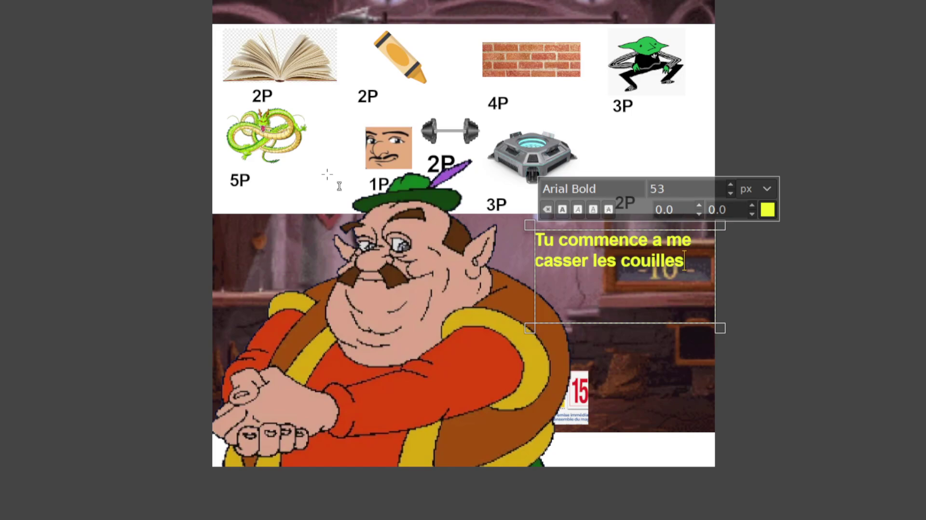
key("BackSpace")
key("BackSpace")
key("BackSpace")
key("BackSpace")
key("BackSpace")
key("BackSpace")
key("BackSpace")
key("BackSpace")
key("BackSpace")
key("BackSpace")
key("BackSpace")
key("BackSpace")
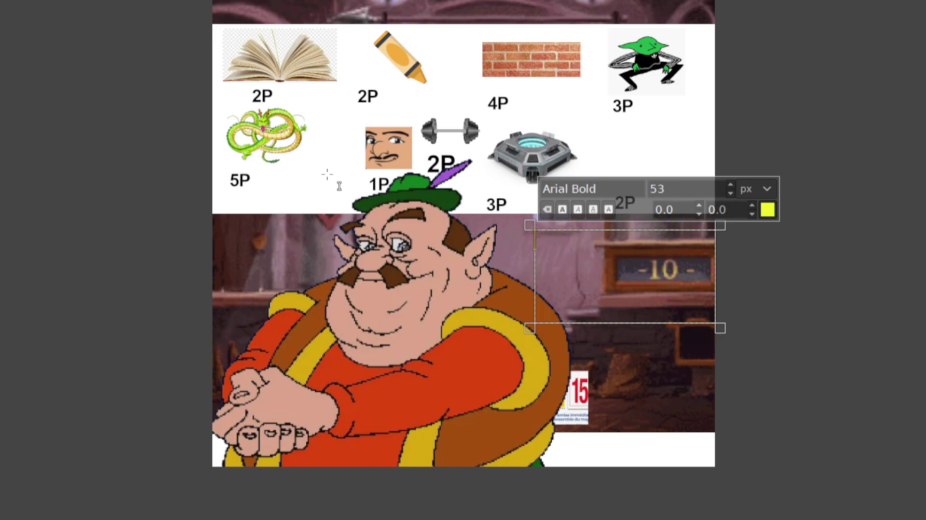
- Type 'au plaisir !' for the shopkeeper, then start enlarging the flag character picture on the board
type("au p")
type("laisir !")
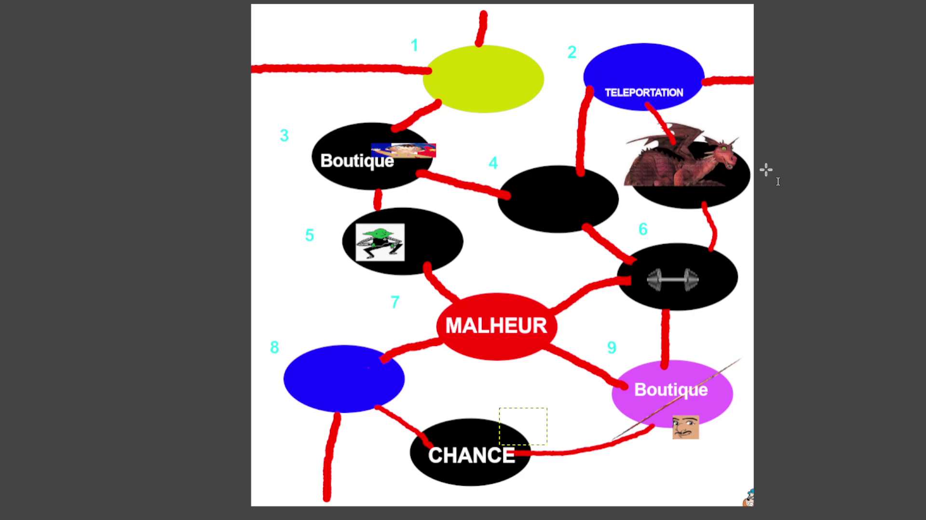
mouse_move(482, 166)
left_mouse_down()
mouse_move(443, 151)
mouse_move(458, 181)
left_mouse_up()
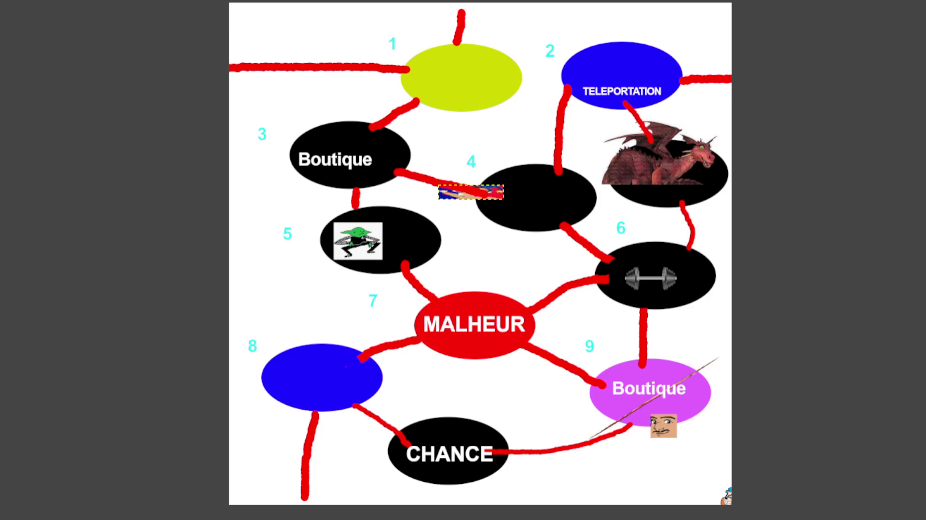
mouse_move(438, 199)
left_mouse_down()
mouse_move(519, 263)
mouse_move(425, 301)
mouse_move(341, 371)
mouse_move(332, 345)
left_mouse_up()
- Place the flag picture over MALHEUR and CHANCE, then paste the dragon and enlarge it to 1663×1310
left_click_drag(409, 260, 504, 407)
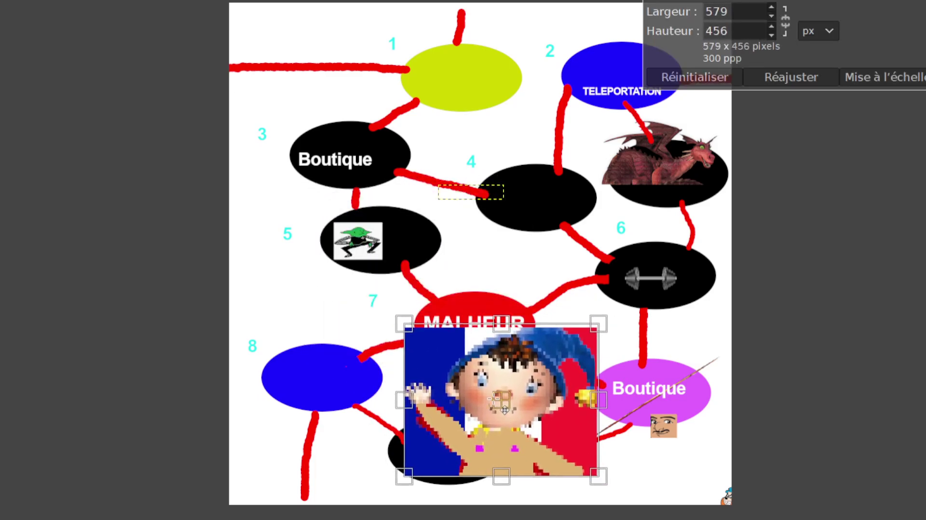
key("Return")
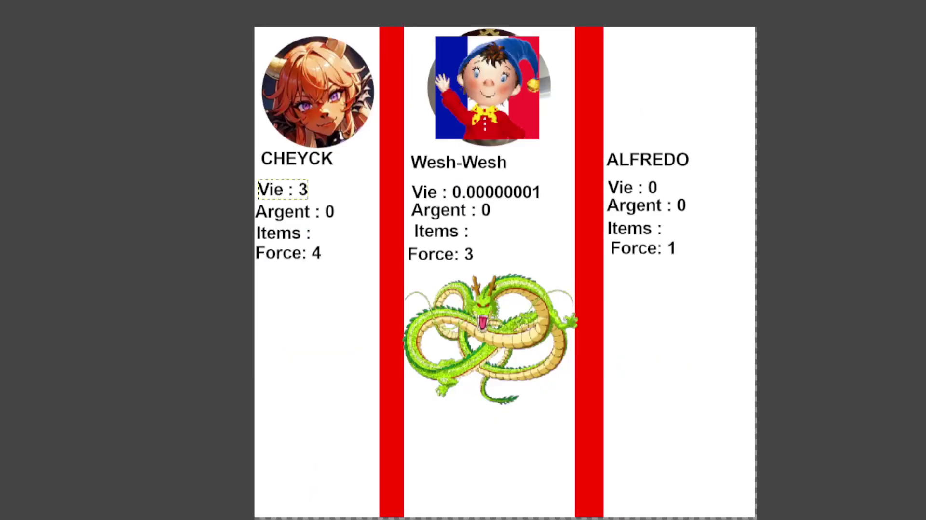
left_click(484, 340)
key("ctrl+x")
key("ctrl+v")
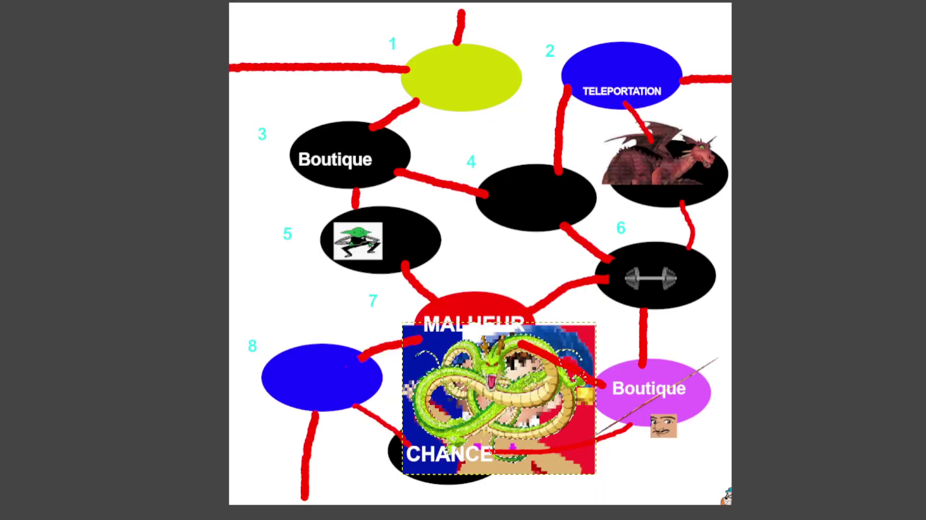
key("ctrl+h")
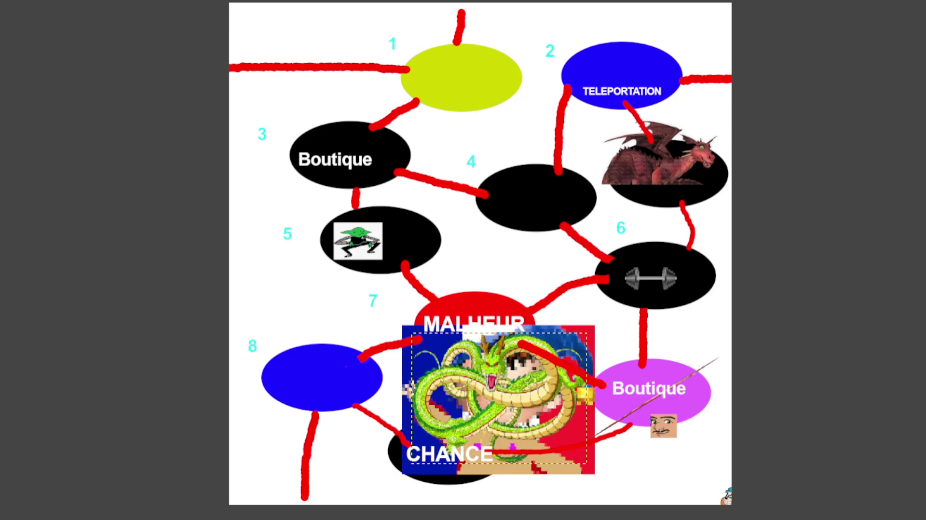
key("shift+s")
mouse_move(579, 363)
left_mouse_down()
mouse_move(891, 47)
mouse_move(923, 35)
left_mouse_up()
left_click_drag(688, 246, 514, 206)
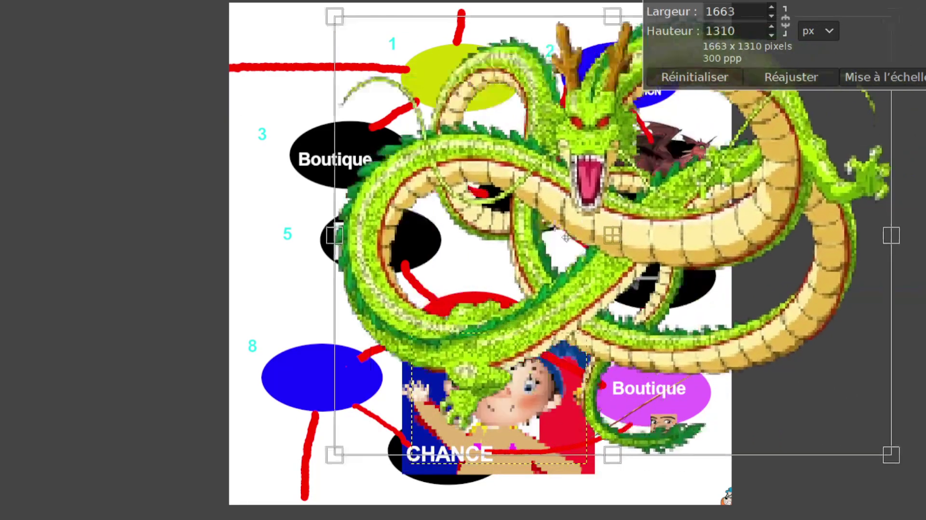
left_click(877, 81)
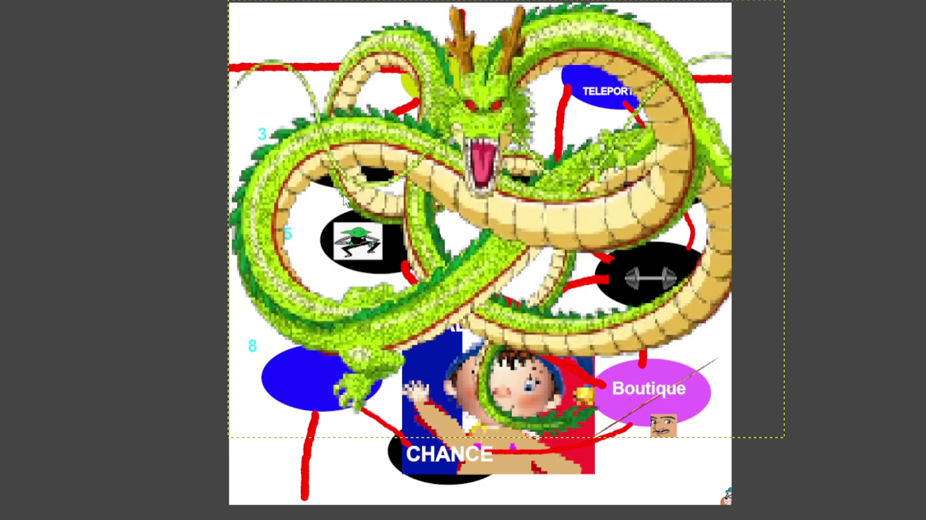
- Paint a solid white rectangular band across the dragon's middle
key("Page_Down")
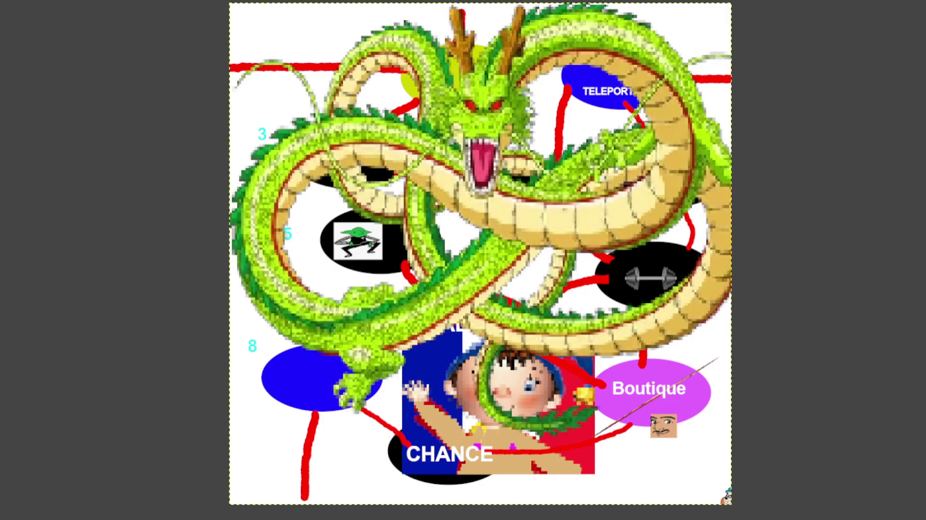
left_click_drag(362, 200, 718, 318)
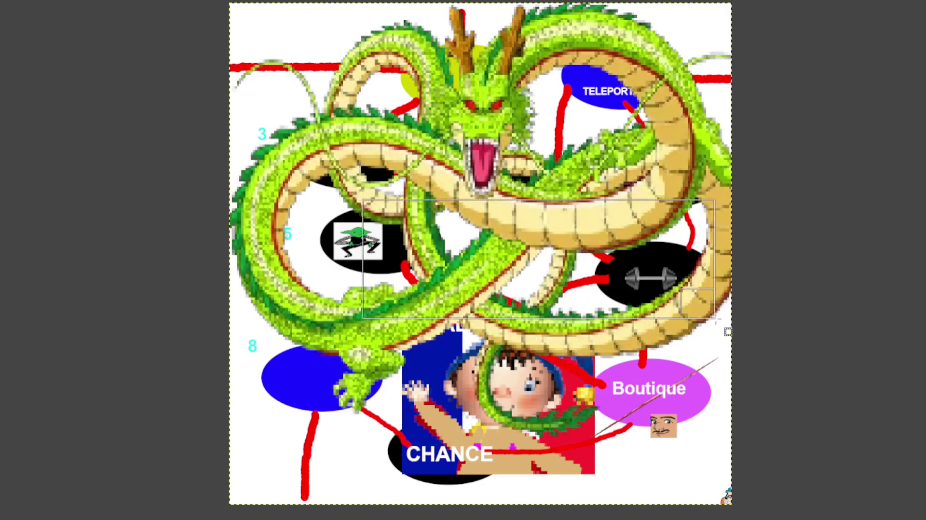
left_click_drag(365, 259, 257, 259)
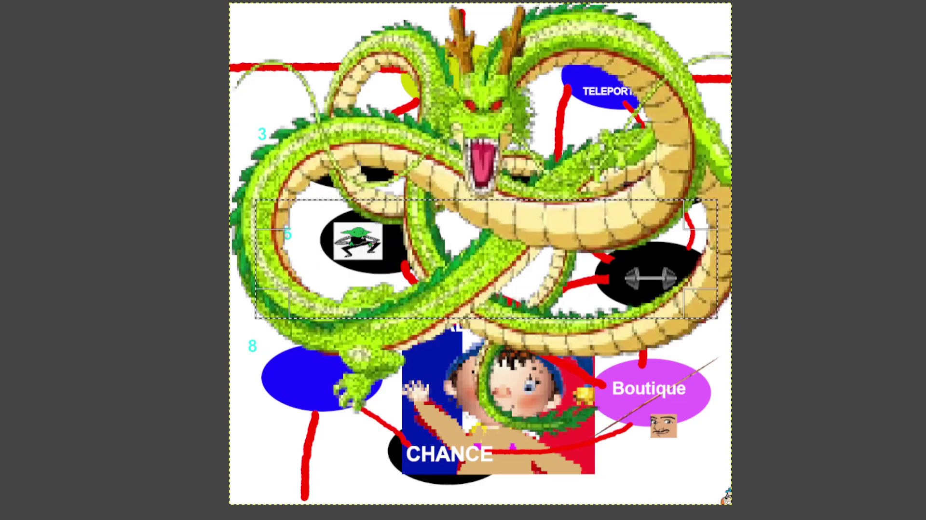
left_click_drag(415, 219, 256, 221)
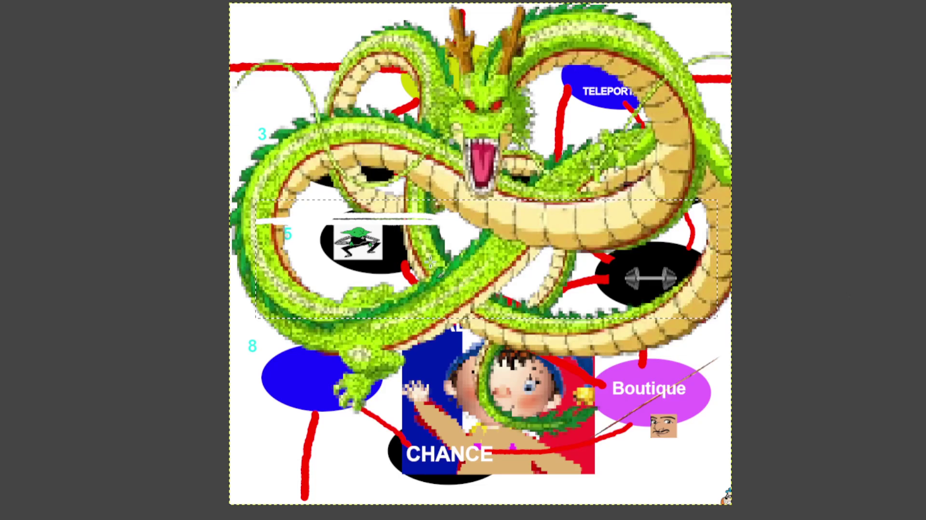
key("ctrl+shift+a")
left_click_drag(520, 245, 657, 246)
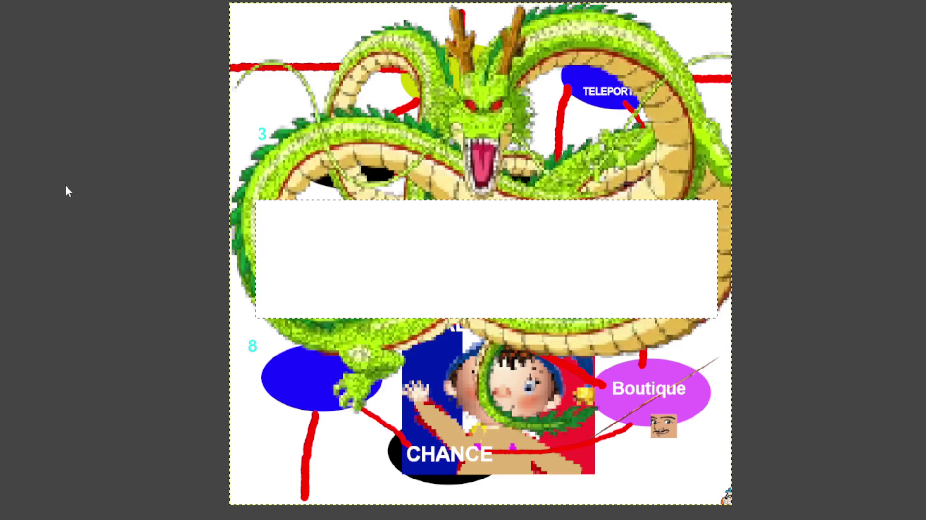
- Add 'QUEL EST TON SOUHAIT, SIMPLE MORTEL !?' in Arial Bold 88 px over the white band
left_click_drag(263, 210, 706, 311)
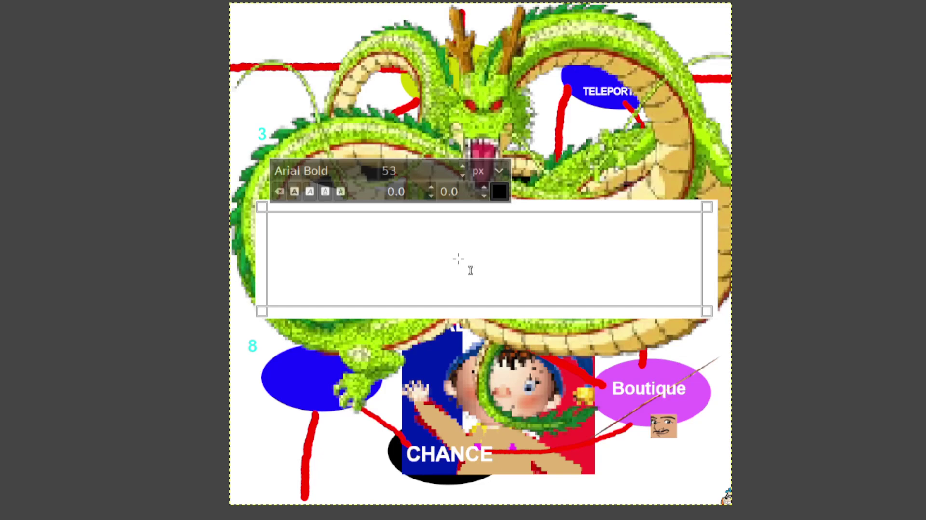
type("QUE ")
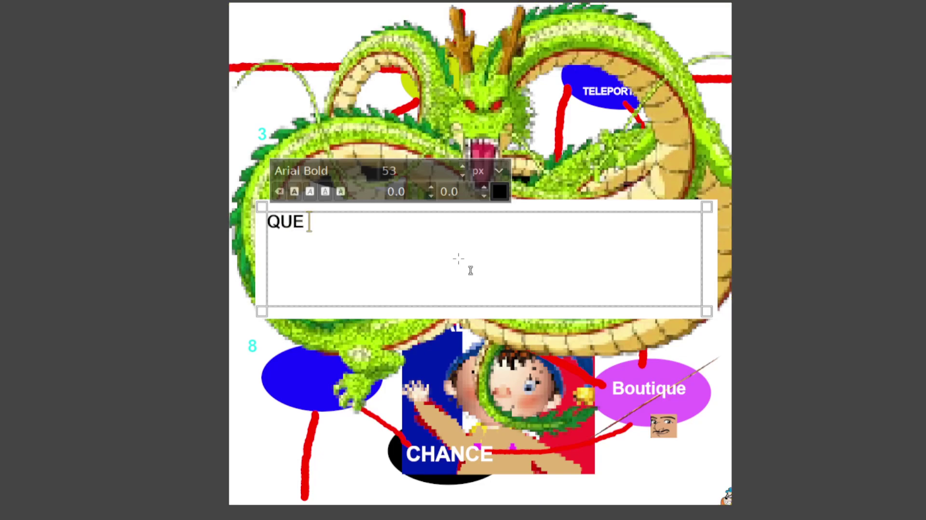
type("L EST")
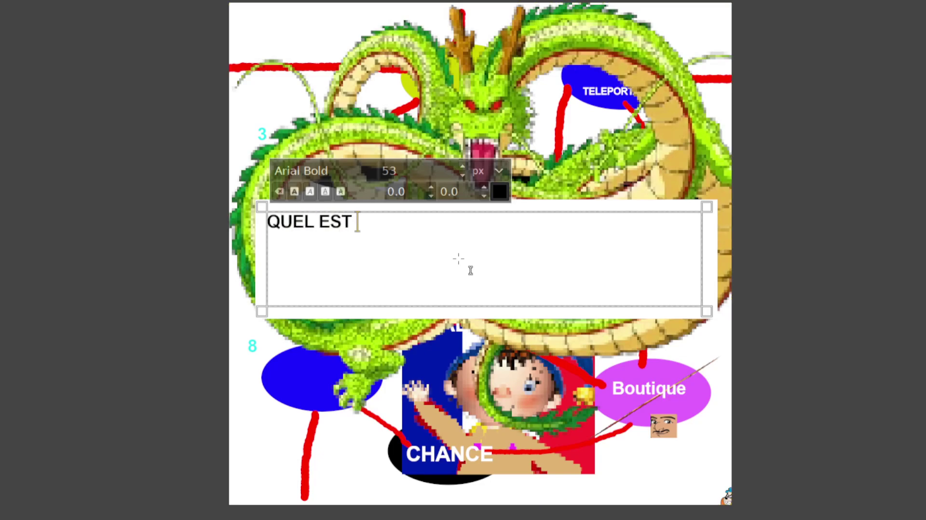
type(" TON SOUHAIT, ")
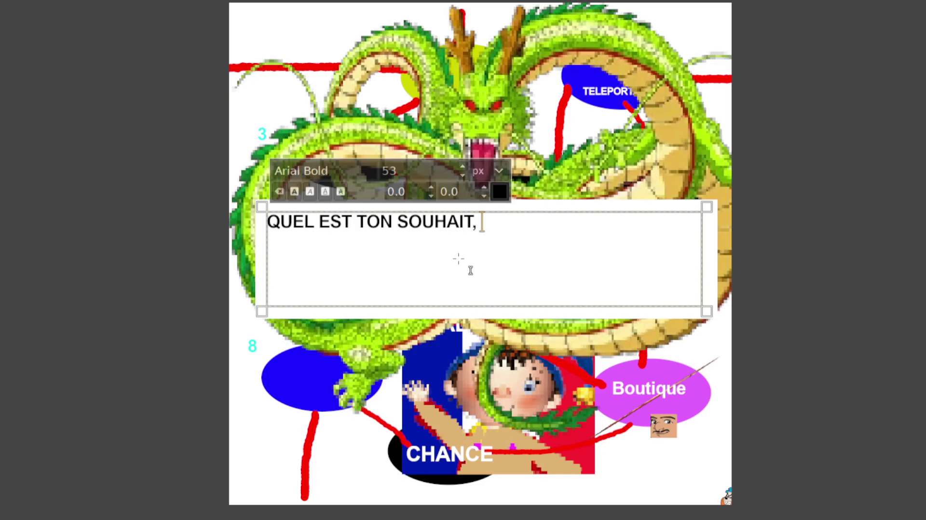
type("SIMPLE M")
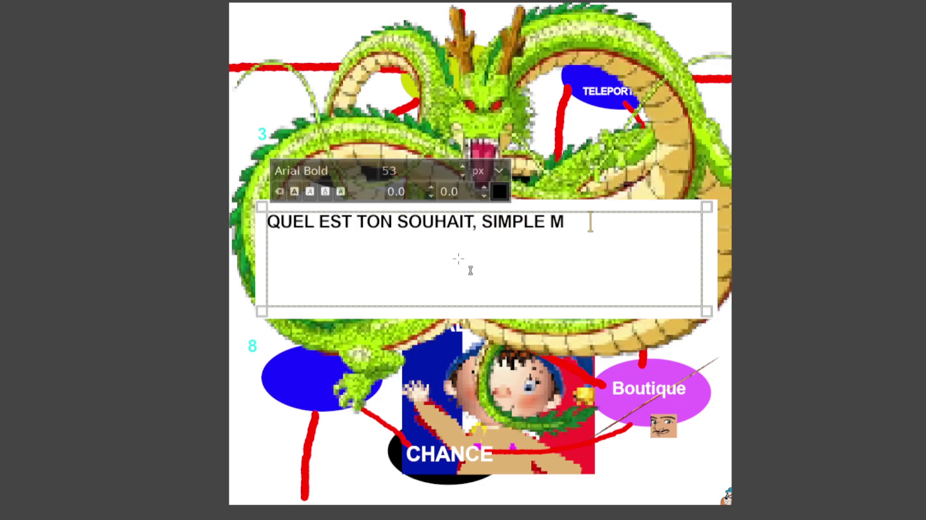
type("ORTEL !?")
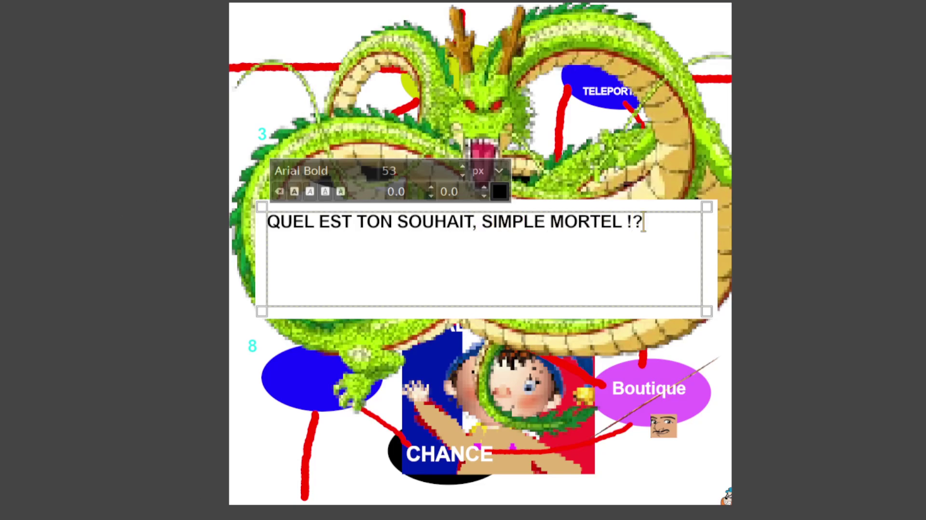
scroll(389, 171, "up", 5)
scroll(389, 170, "up", 6)
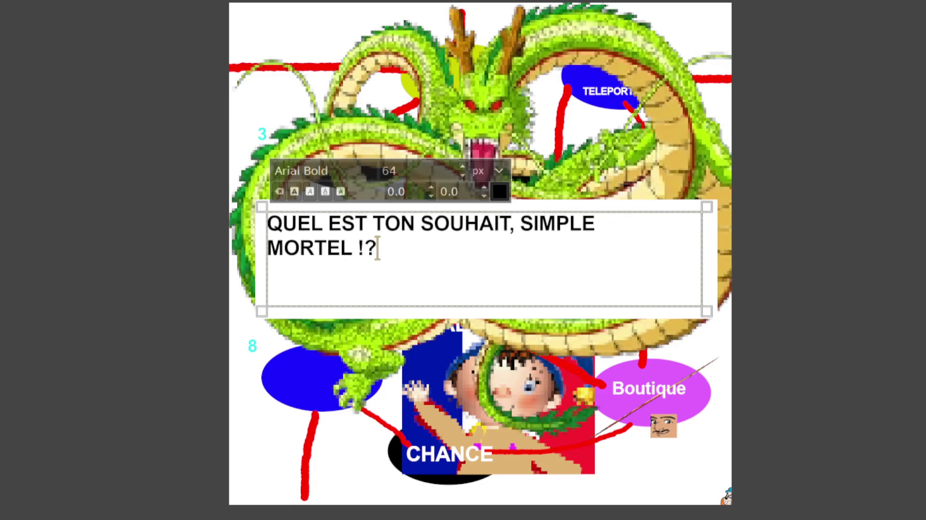
scroll(389, 171, "up", 6)
scroll(389, 171, "up", 5)
scroll(389, 171, "up", 6)
scroll(389, 171, "up", 6)
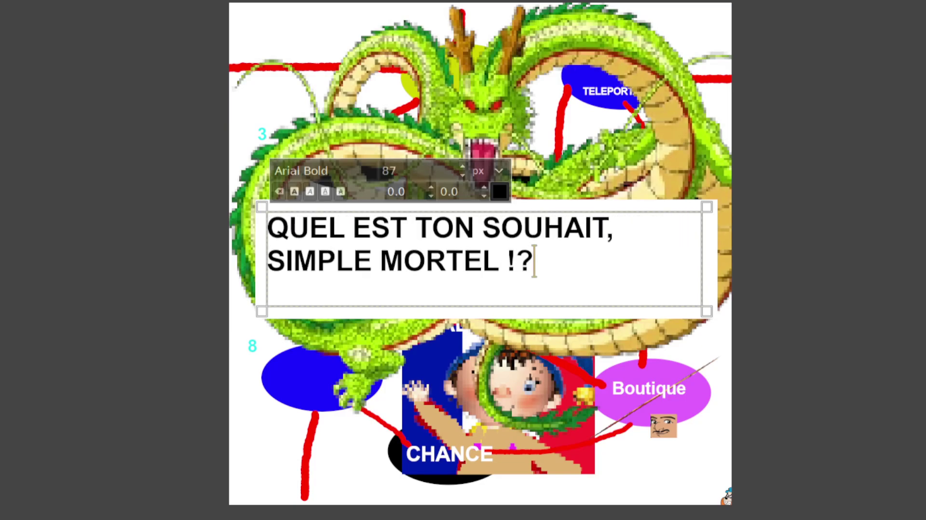
scroll(388, 171, "up", 6)
scroll(389, 170, "up", 5)
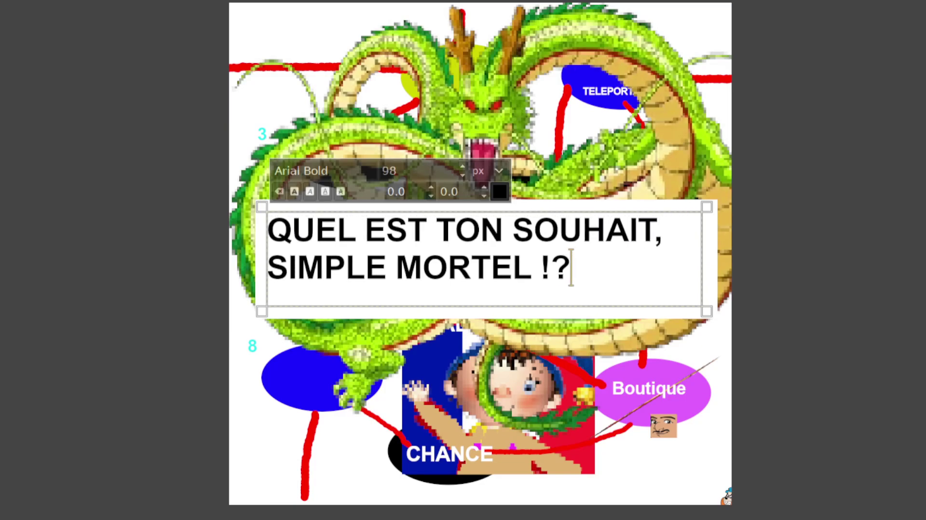
scroll(389, 171, "down", 4)
scroll(388, 171, "down", 4)
scroll(388, 170, "down", 2)
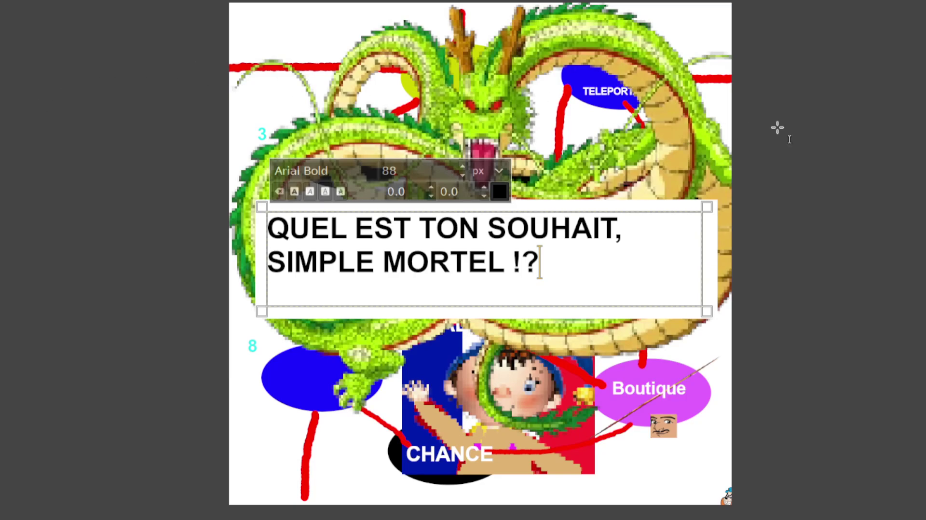
left_click(830, 134)
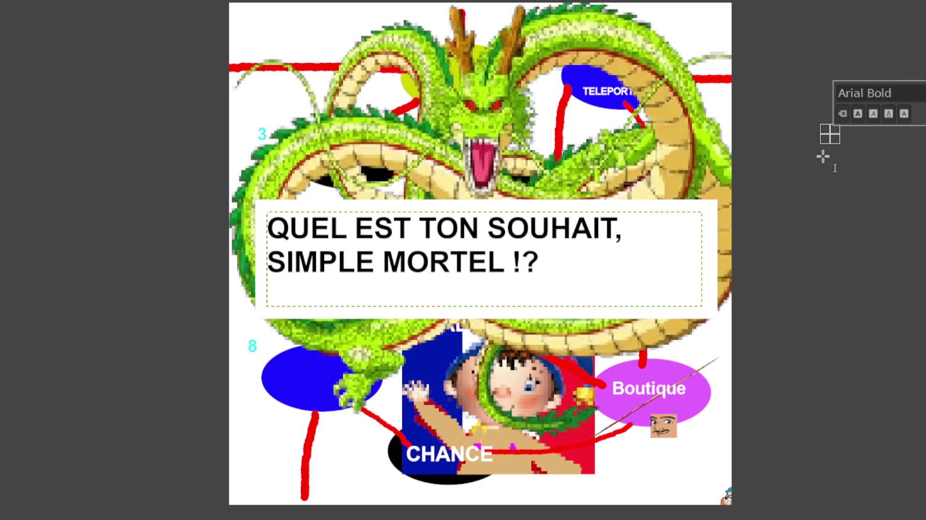
- Insert '(premier)' before SOUHAIT in the dragon's question
left_click(503, 241)
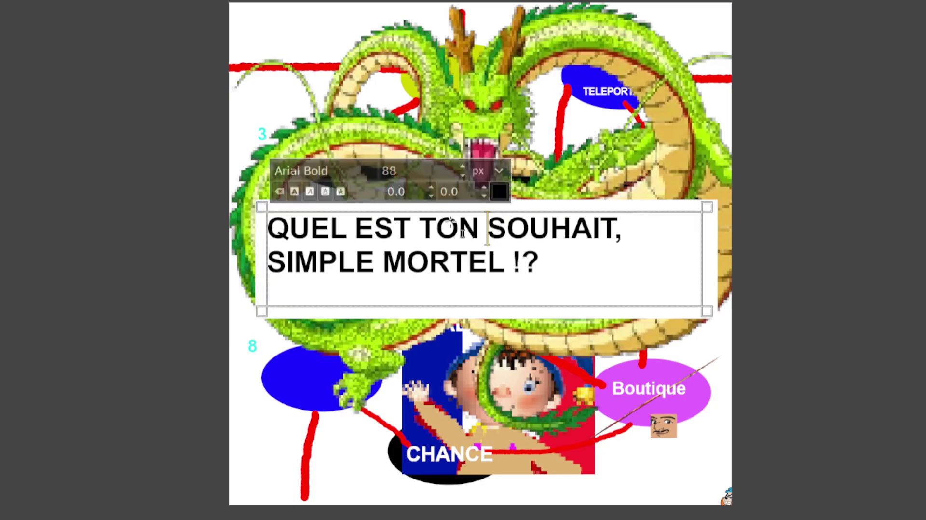
type("(premier)")
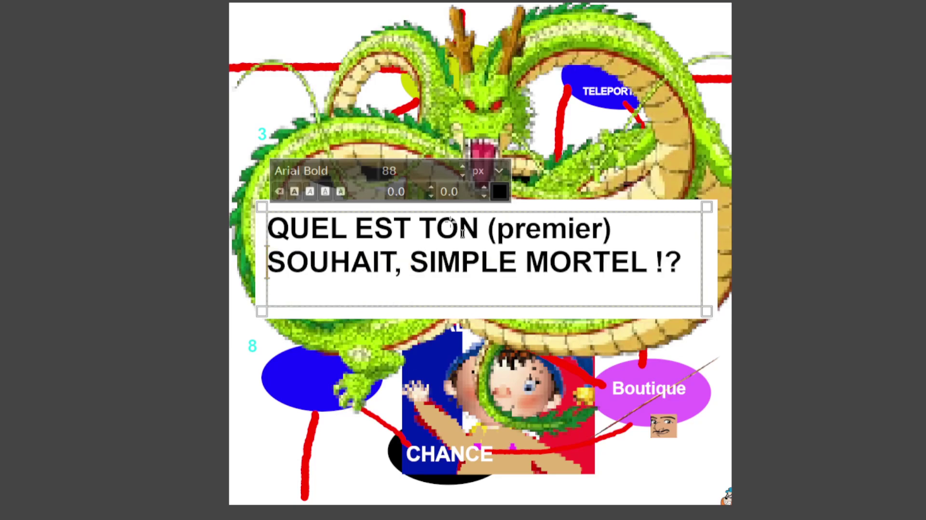
left_click(831, 235)
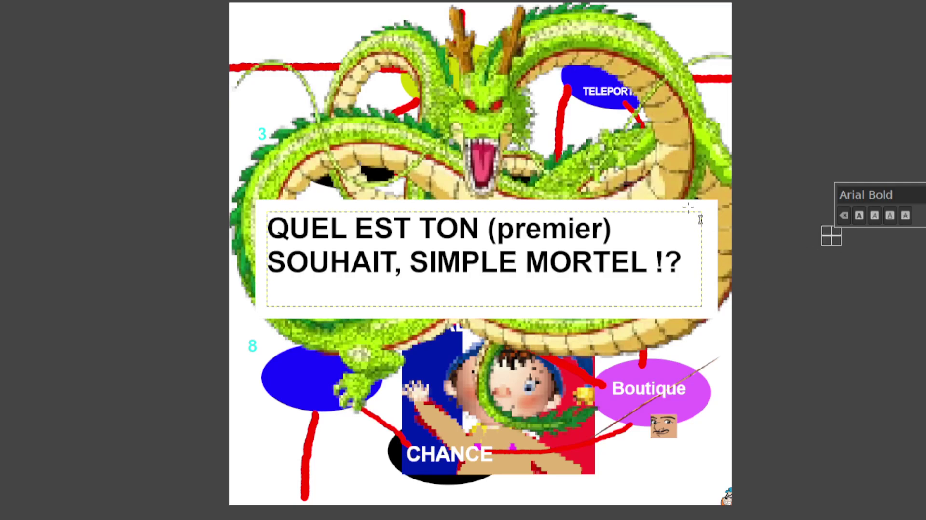
- Replace the panel's question with 'TON VOEUX EST EXAUCE.'
left_click(702, 282)
key("ctrl+a")
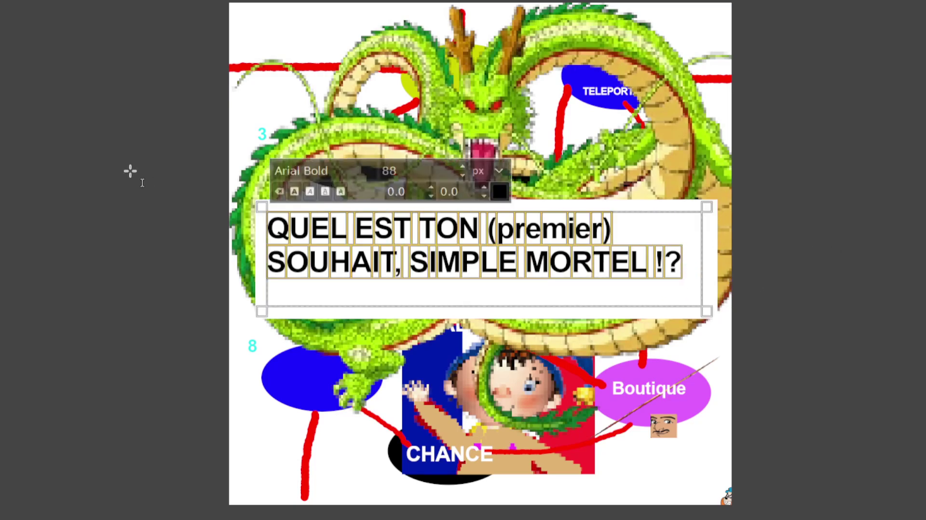
key("Delete")
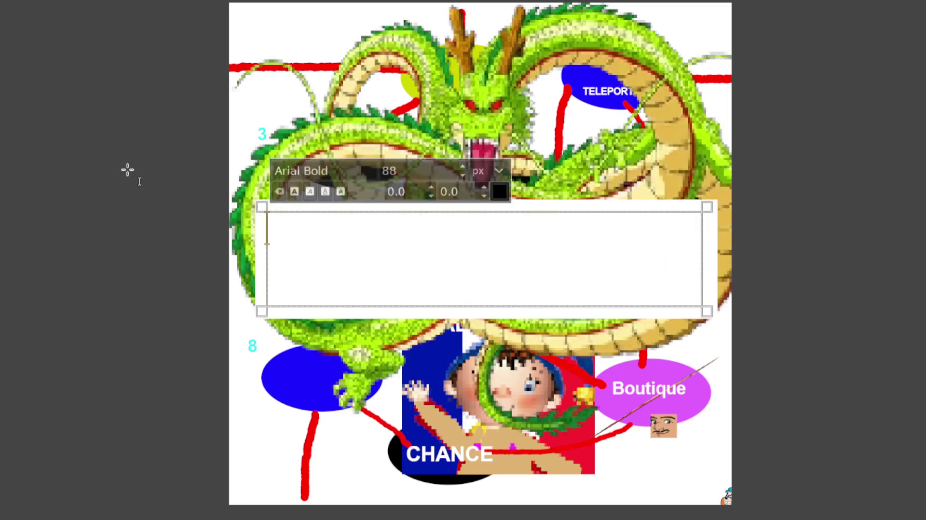
type("TON VOEUX EST  ")
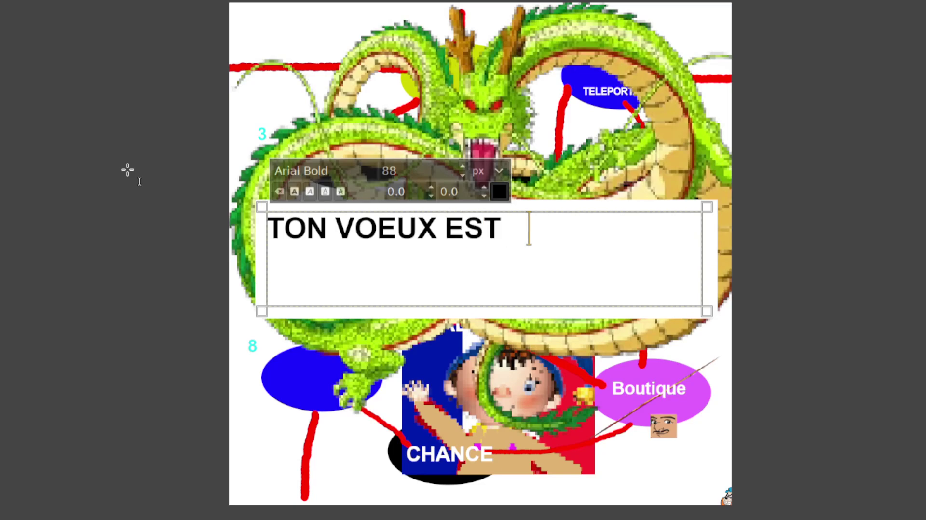
type("EXAUCE.")
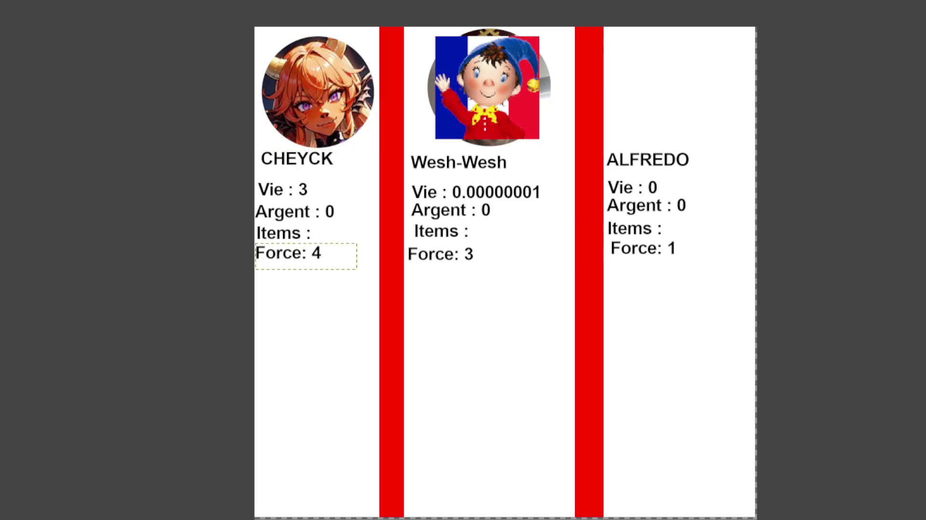
- Copy the CHEYCK avatar into the dragon scene as its own layer and reposition it
left_click(313, 91)
key("ctrl+c")
key("ctrl+v")
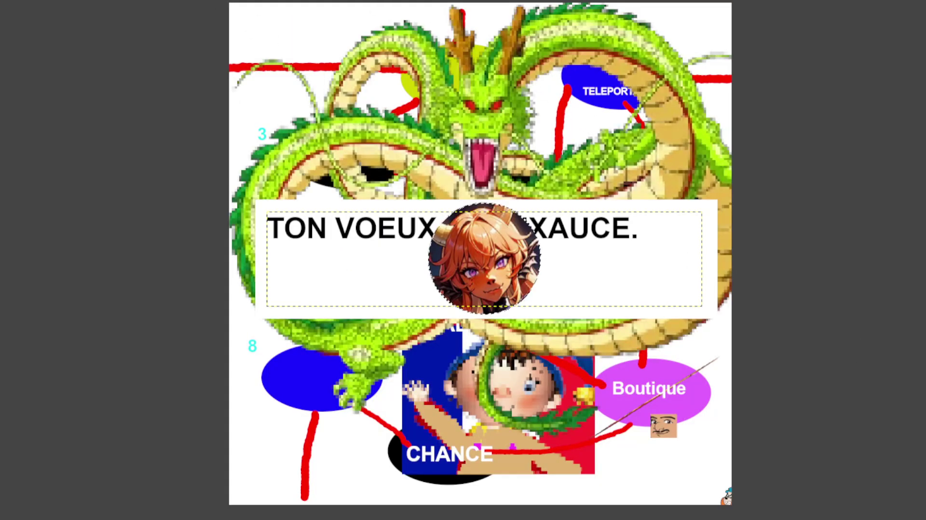
key("ctrl+shift+n")
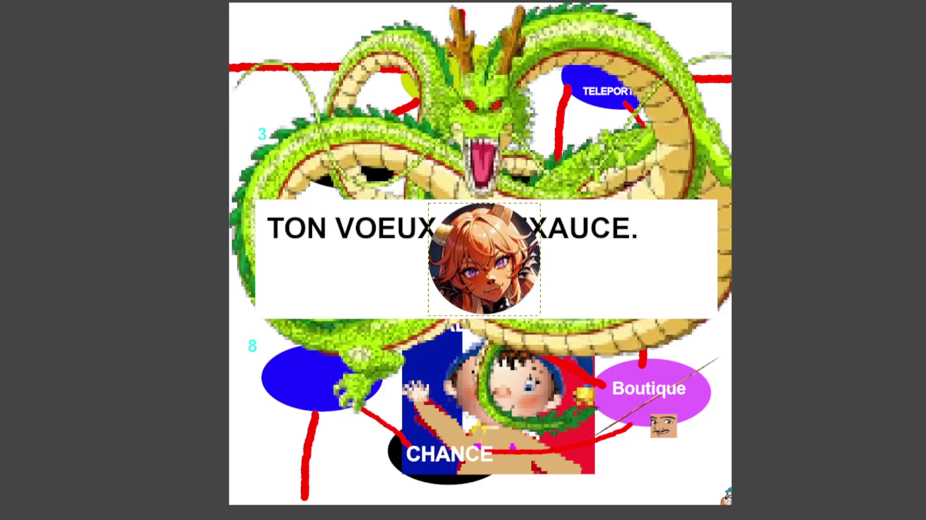
mouse_move(450, 275)
left_mouse_down()
mouse_move(388, 346)
mouse_move(260, 306)
left_mouse_up()
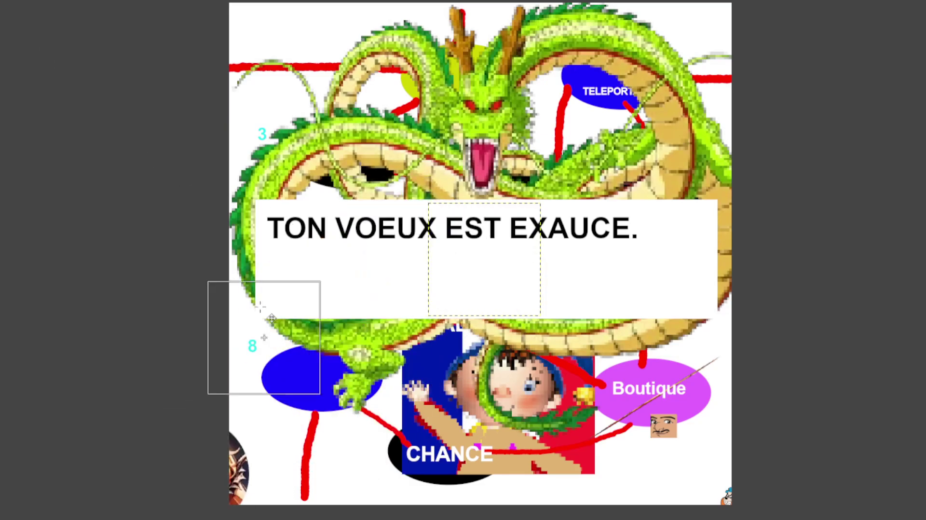
mouse_move(260, 307)
left_mouse_down()
mouse_move(427, 292)
mouse_move(62, 516)
left_mouse_up()
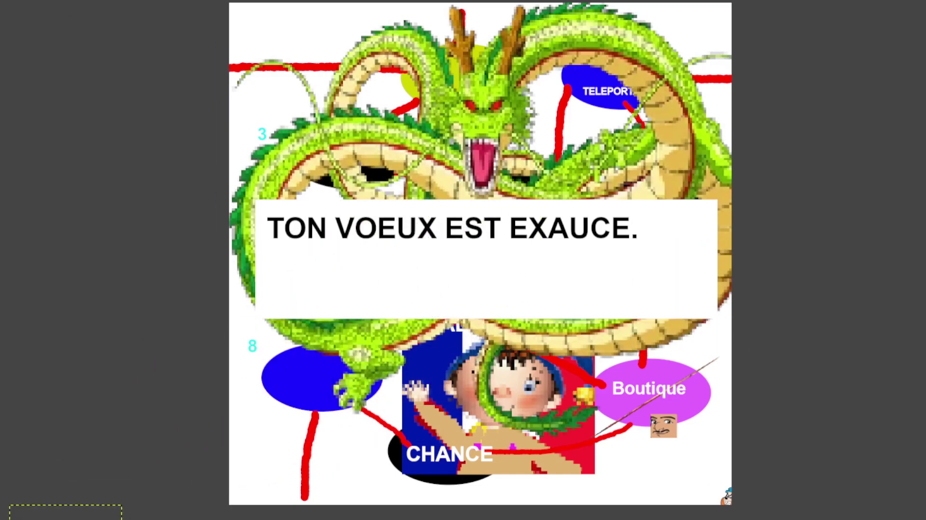
- Change the panel text to 'quel est ton second souhait ?', fixing the 'to nsecond' typo
left_click(474, 263)
left_click_drag(639, 229, 268, 229)
type("q")
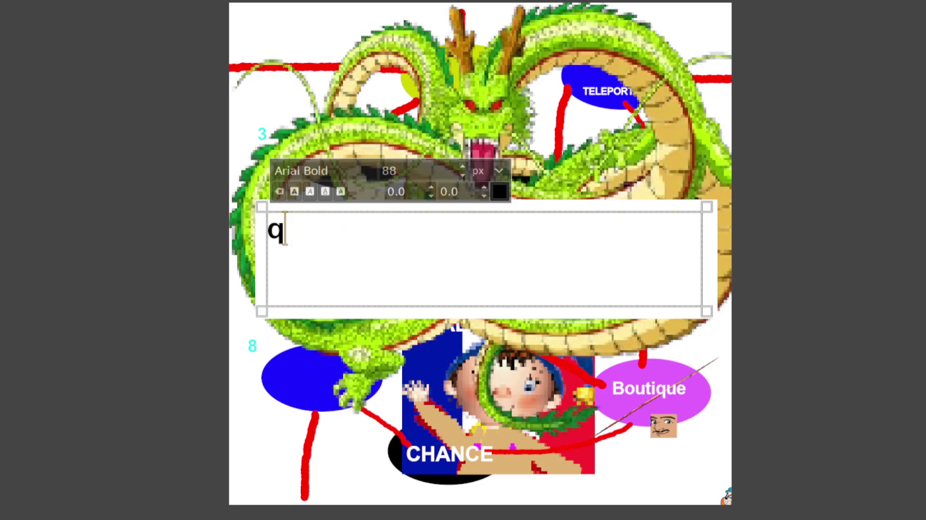
type("uel est to nsecond ")
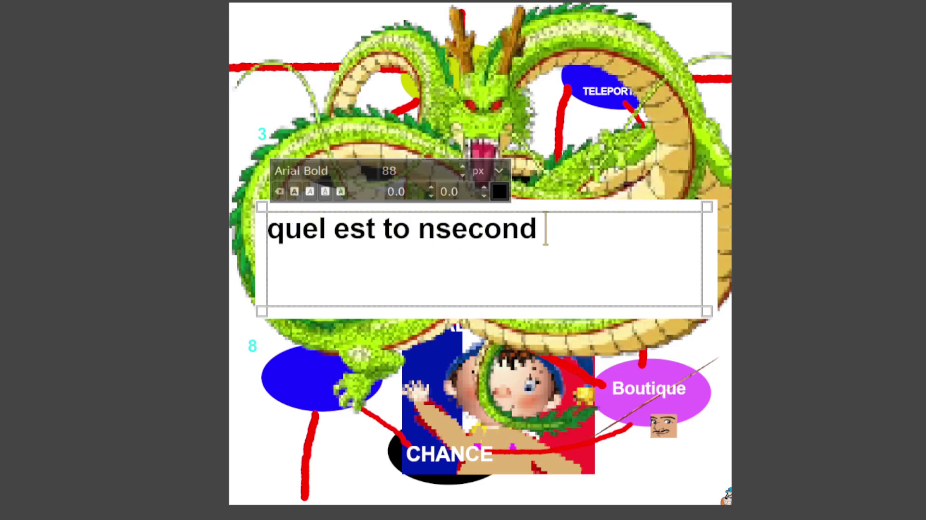
type("souhait ?")
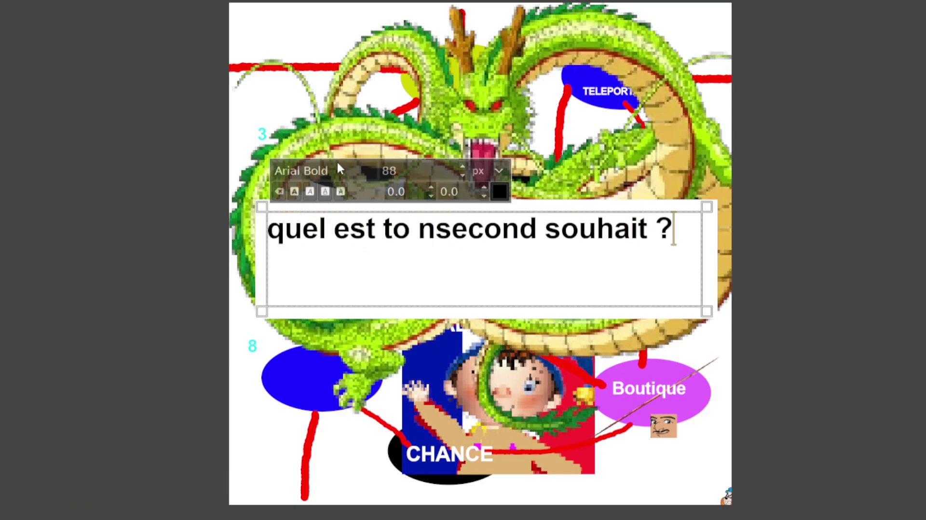
left_click(436, 234)
key("BackSpace")
key("BackSpace")
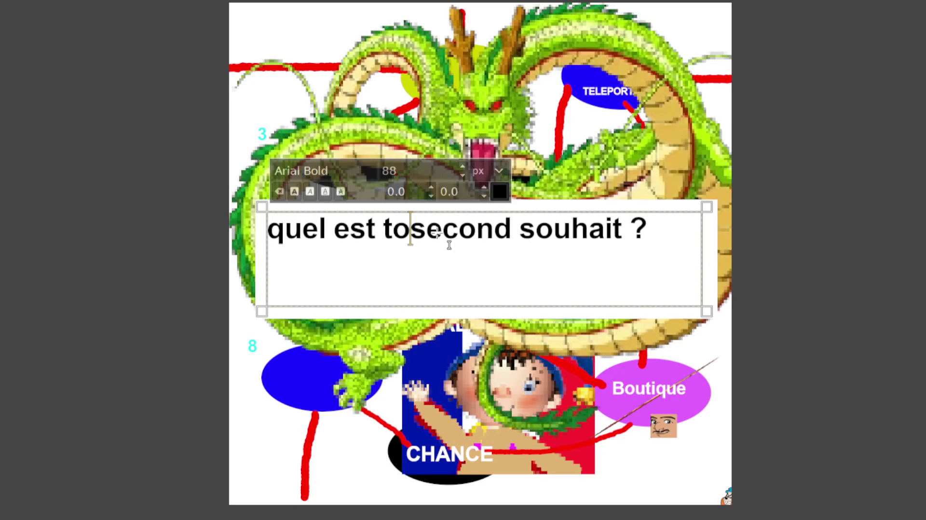
type("n")
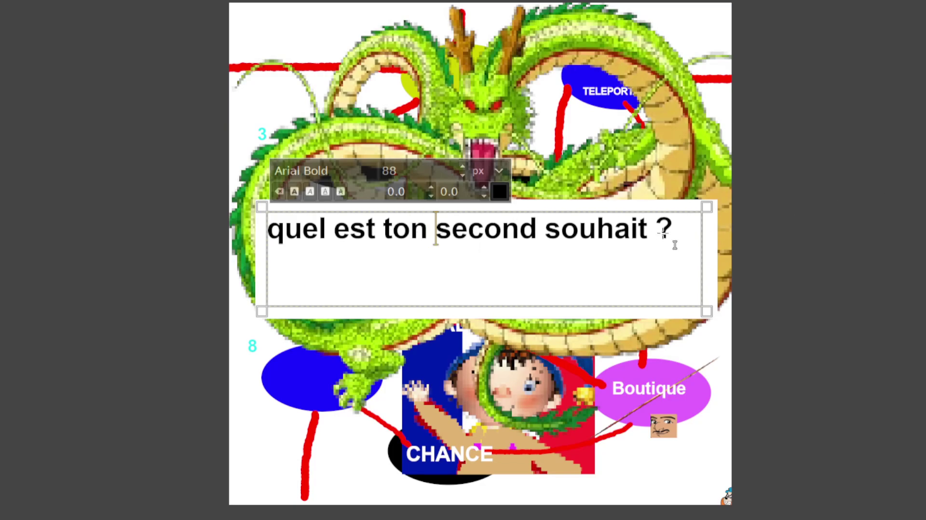
- Replace the whole question line with 'Ok.'
left_click(677, 235)
left_click_drag(693, 249, 72, 129)
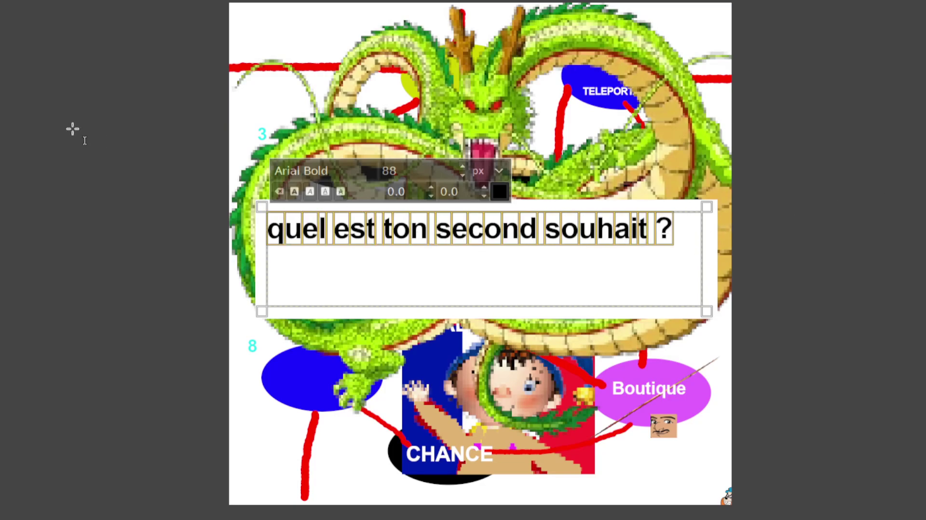
key("BackSpace")
type("O")
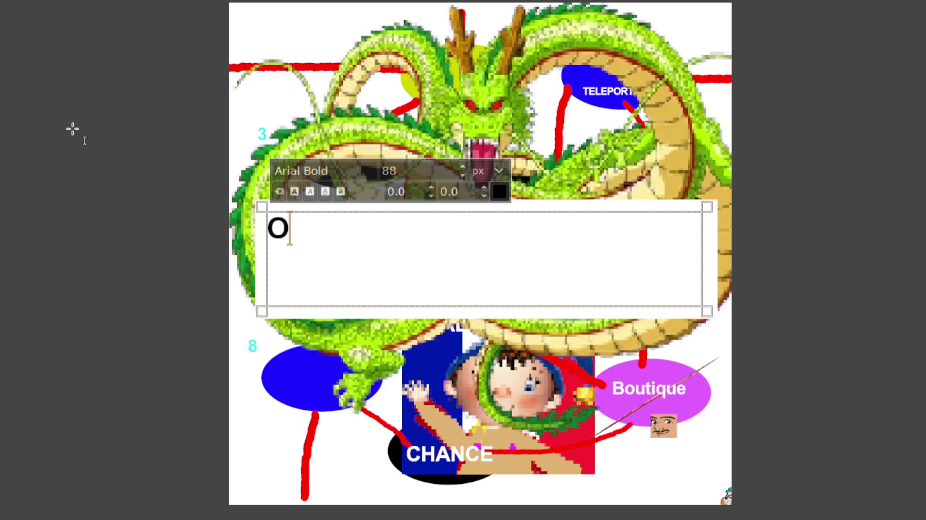
type("k.")
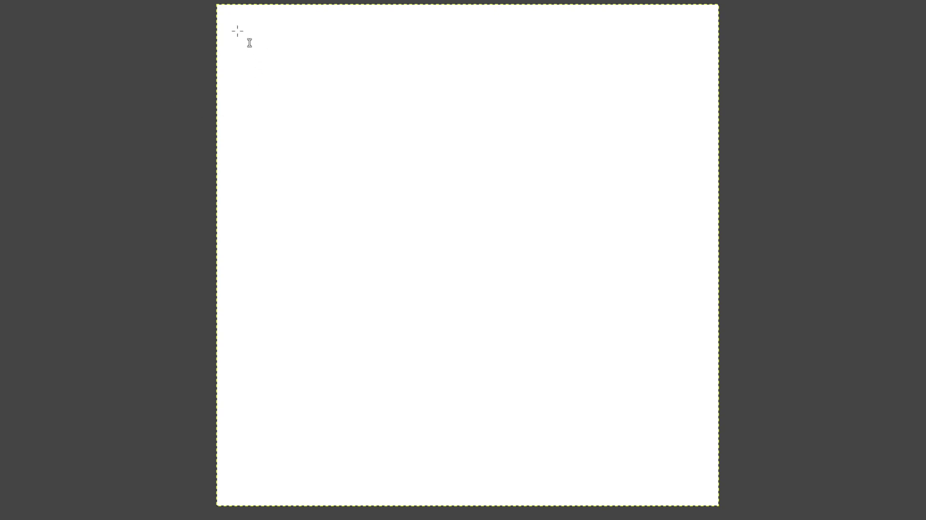
- Draw a full-page text box and type the centred heading 'ENDING 2:'
mouse_move(225, 28)
left_mouse_down()
mouse_move(694, 474)
mouse_move(718, 483)
left_mouse_up()
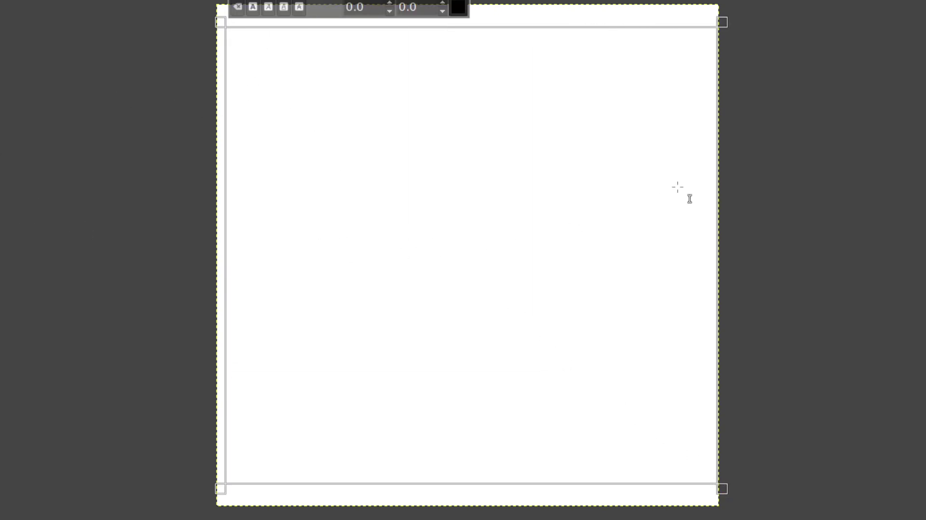
key("Return")
key("Return")
key("Return")
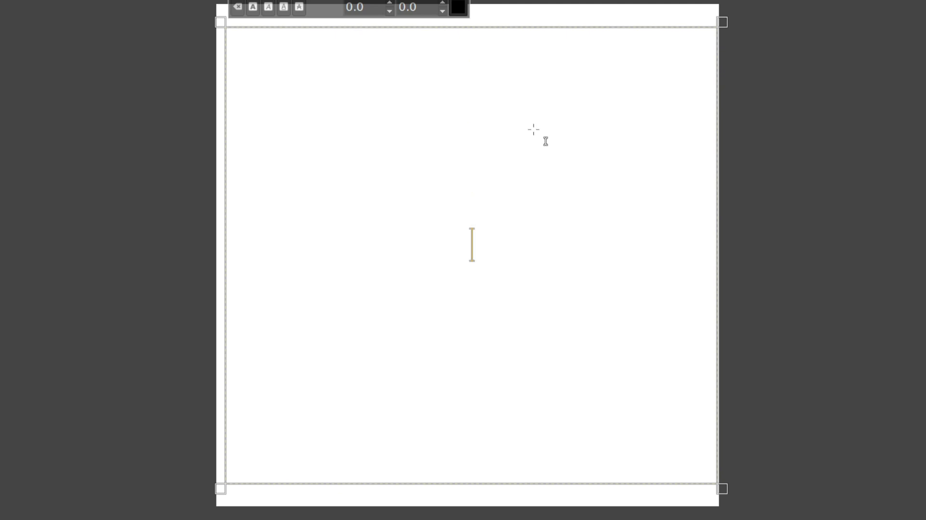
key("BackSpace")
key("BackSpace")
type("END")
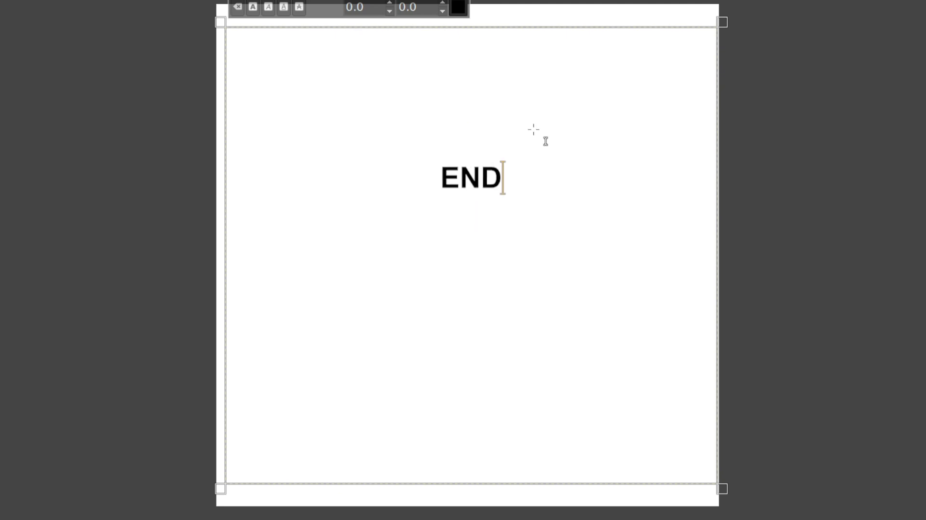
type("ING 2:")
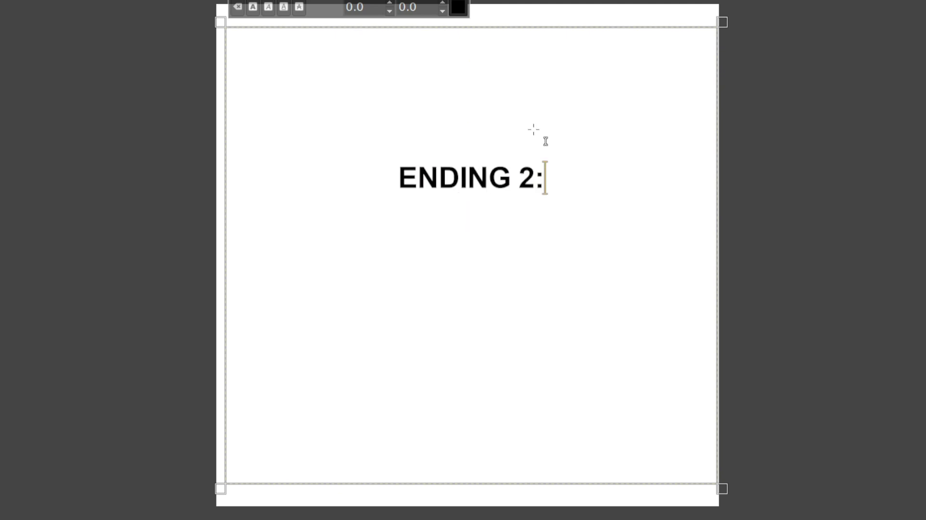
key("Return")
key("Return")
- Add the lines 'IL A GAGNE !!! (Avec shenron)' and 'BRAVO !!!!!!' below the heading
type("IK LA")
key("BackSpace")
key("BackSpace")
key("BackSpace")
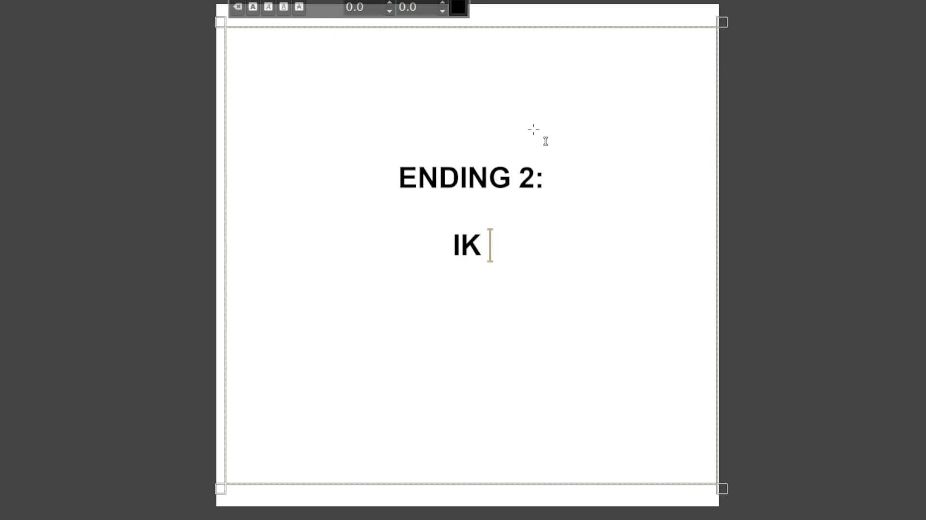
key("BackSpace")
type("L A GAG")
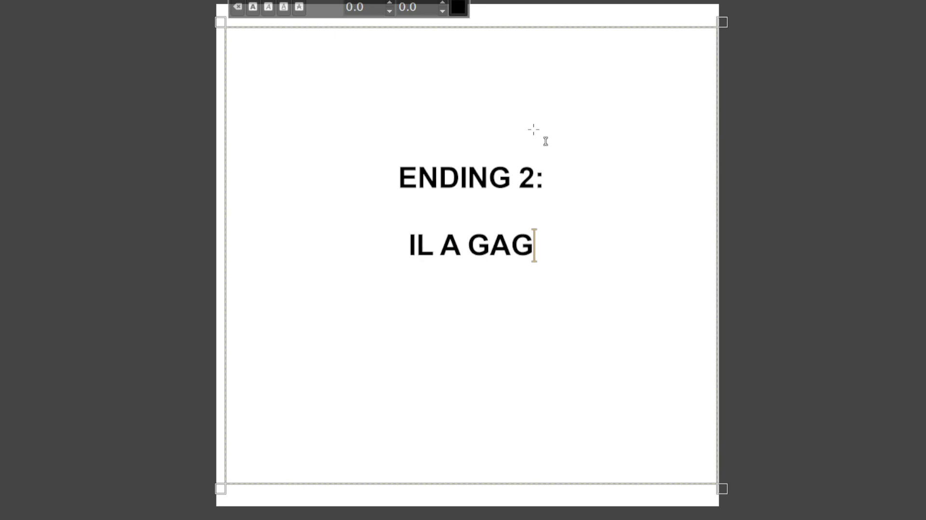
type("NE !!! ")
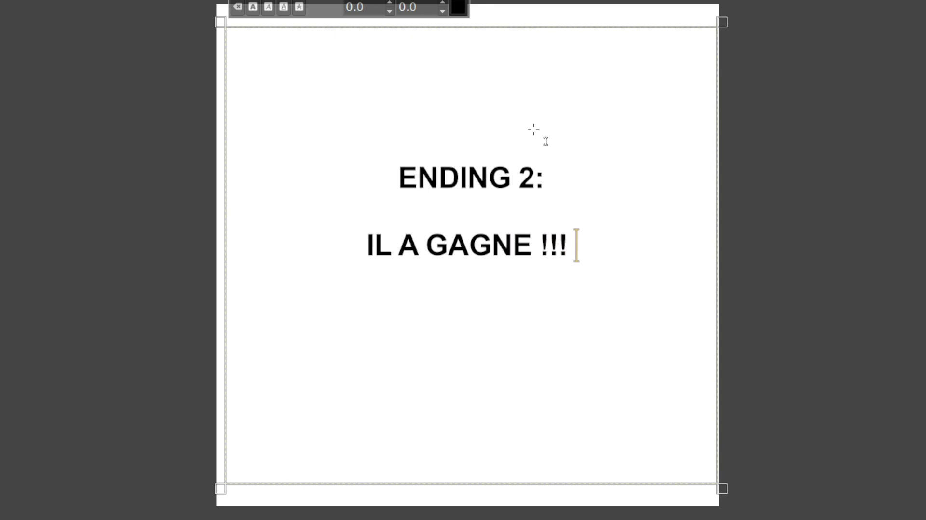
type("(")
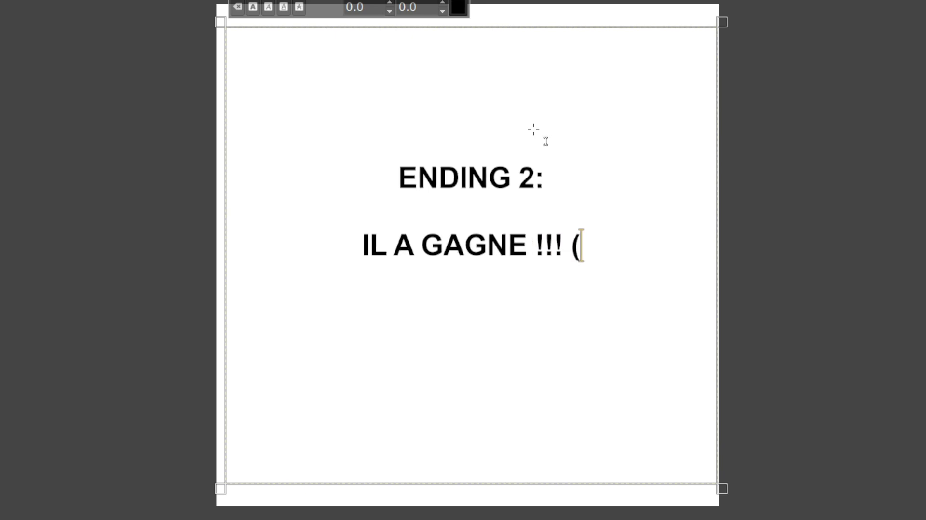
type("Avec shenron")
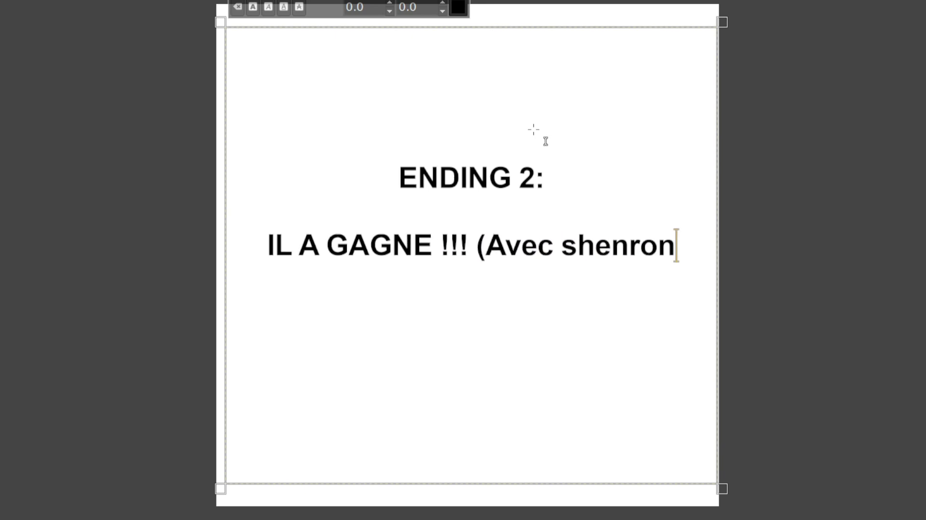
type(")")
key("Return")
key("Return")
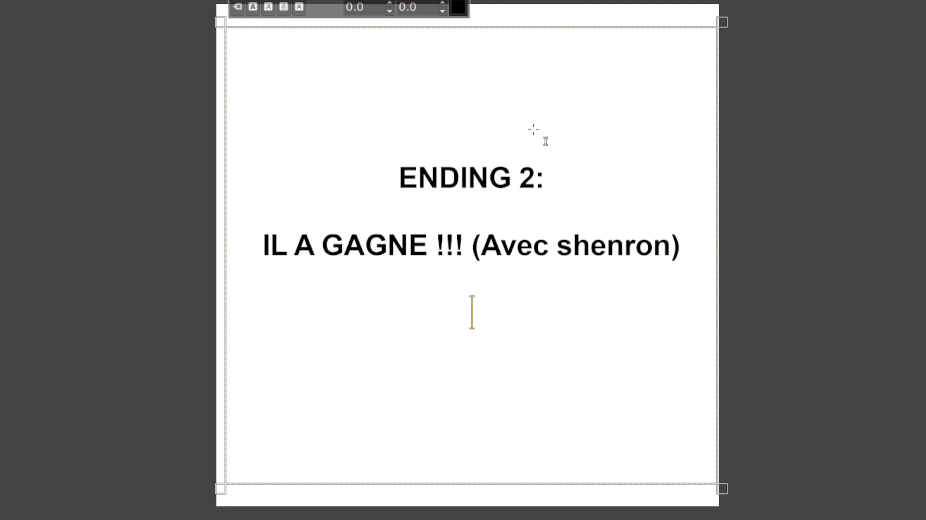
key("Return")
type("BRAVO ")
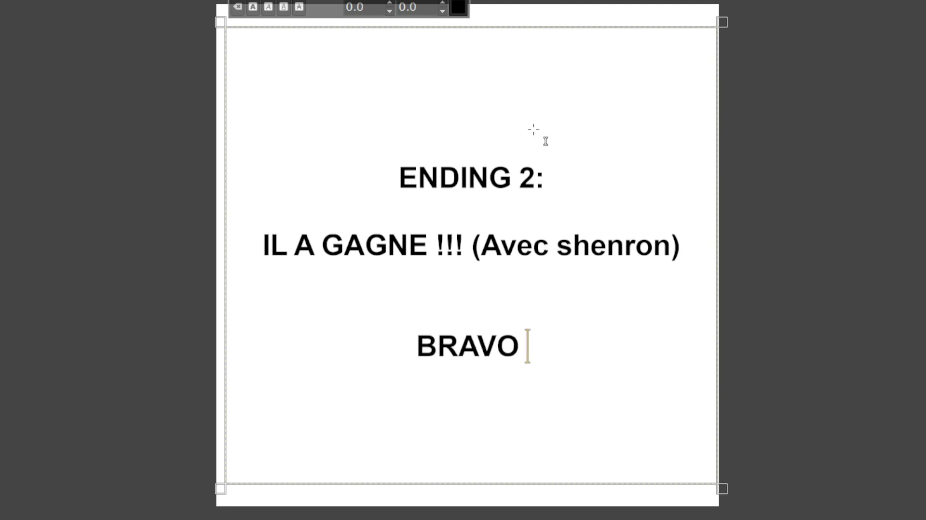
type("!!!!!!")
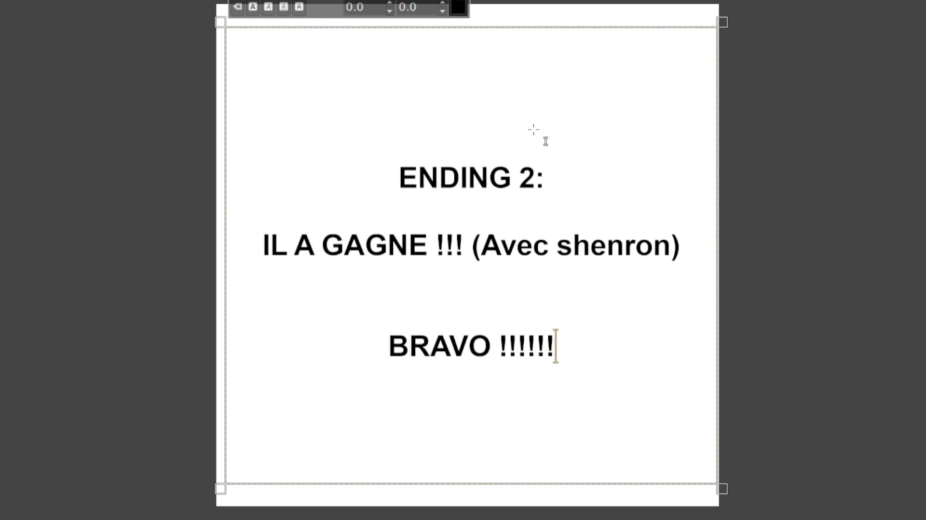
key("Escape")
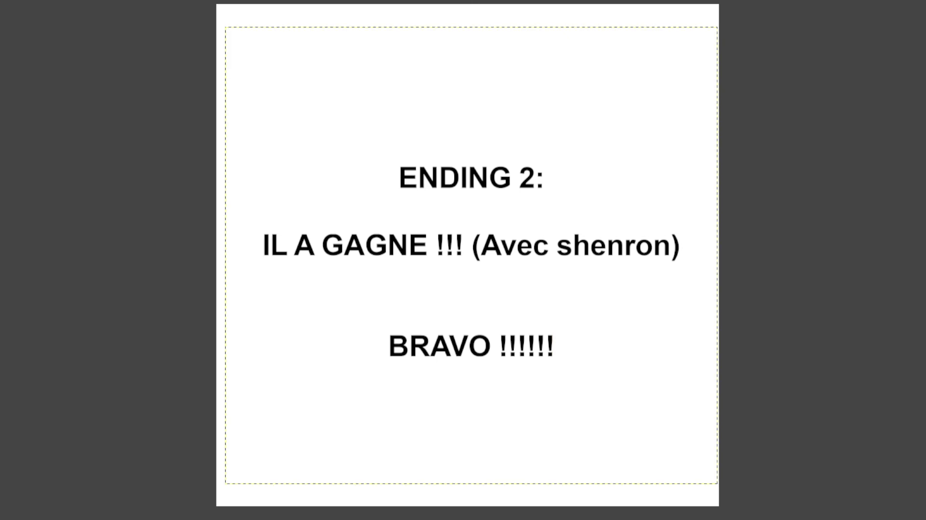